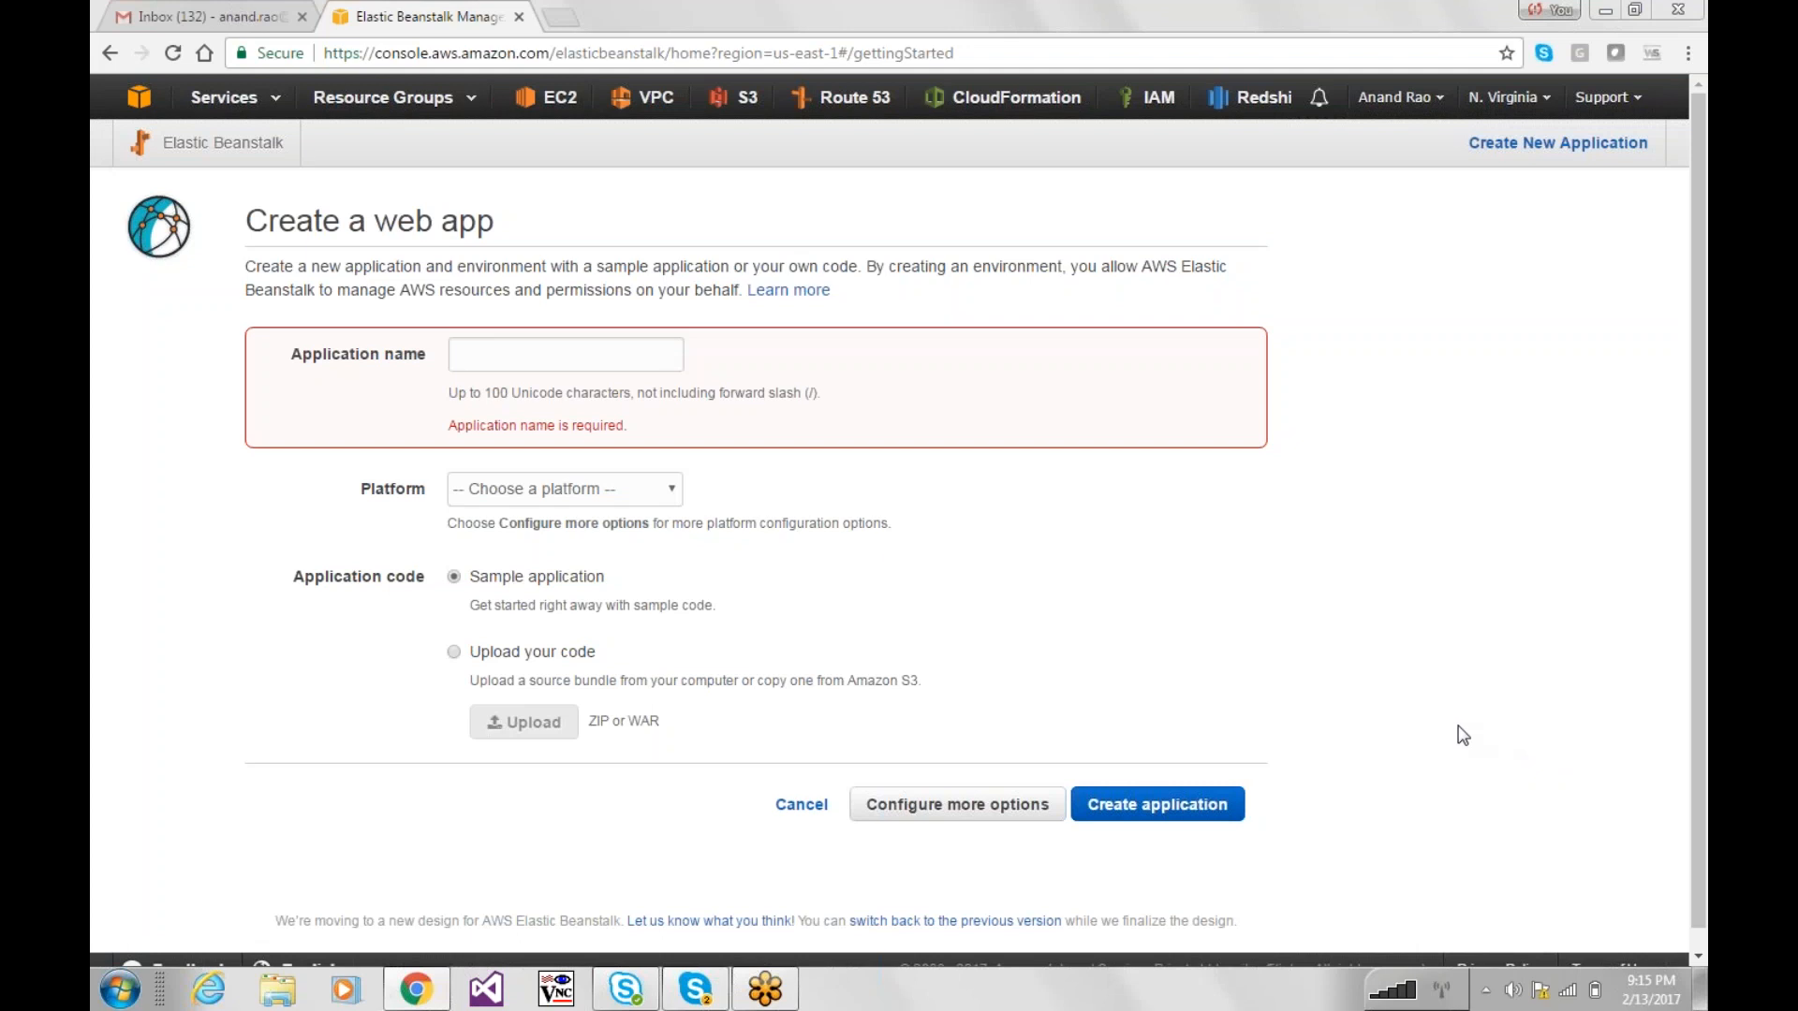
# Step: Name the new web application MyWebApp and choose PHP as its platform
pyautogui.click(581, 366)
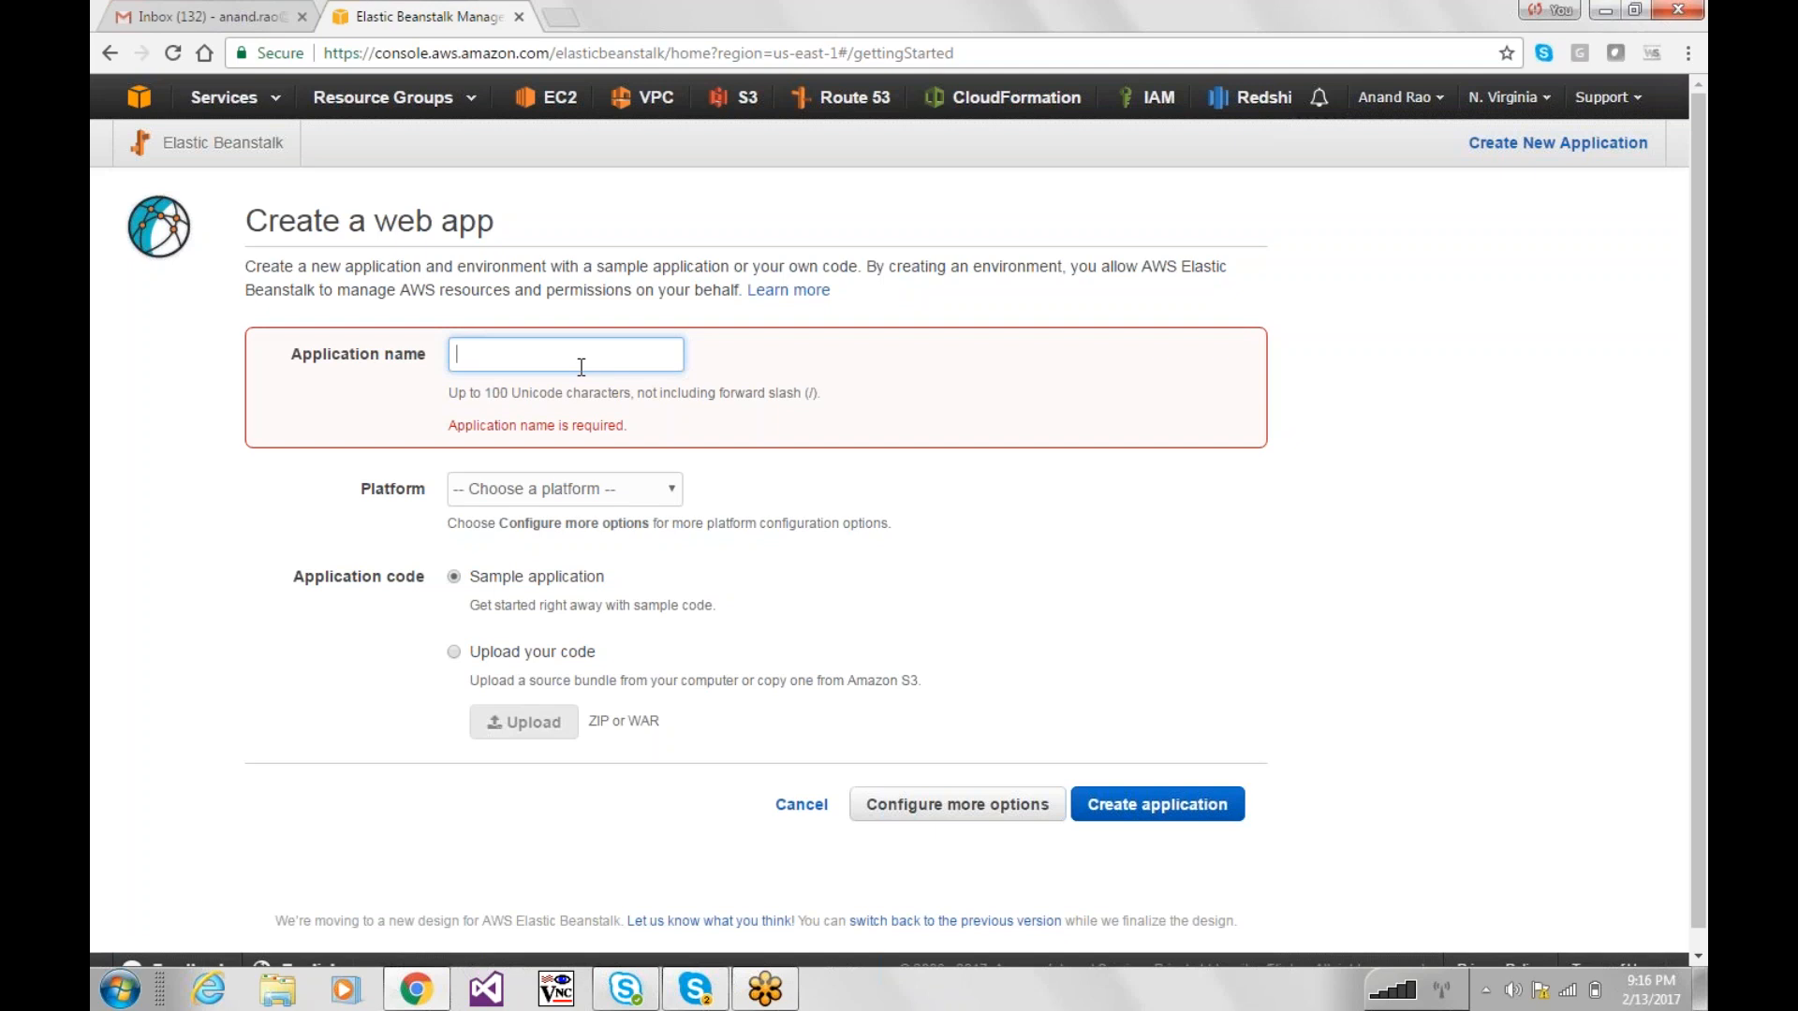
pyautogui.write('MyWebApp')
pyautogui.click(522, 490)
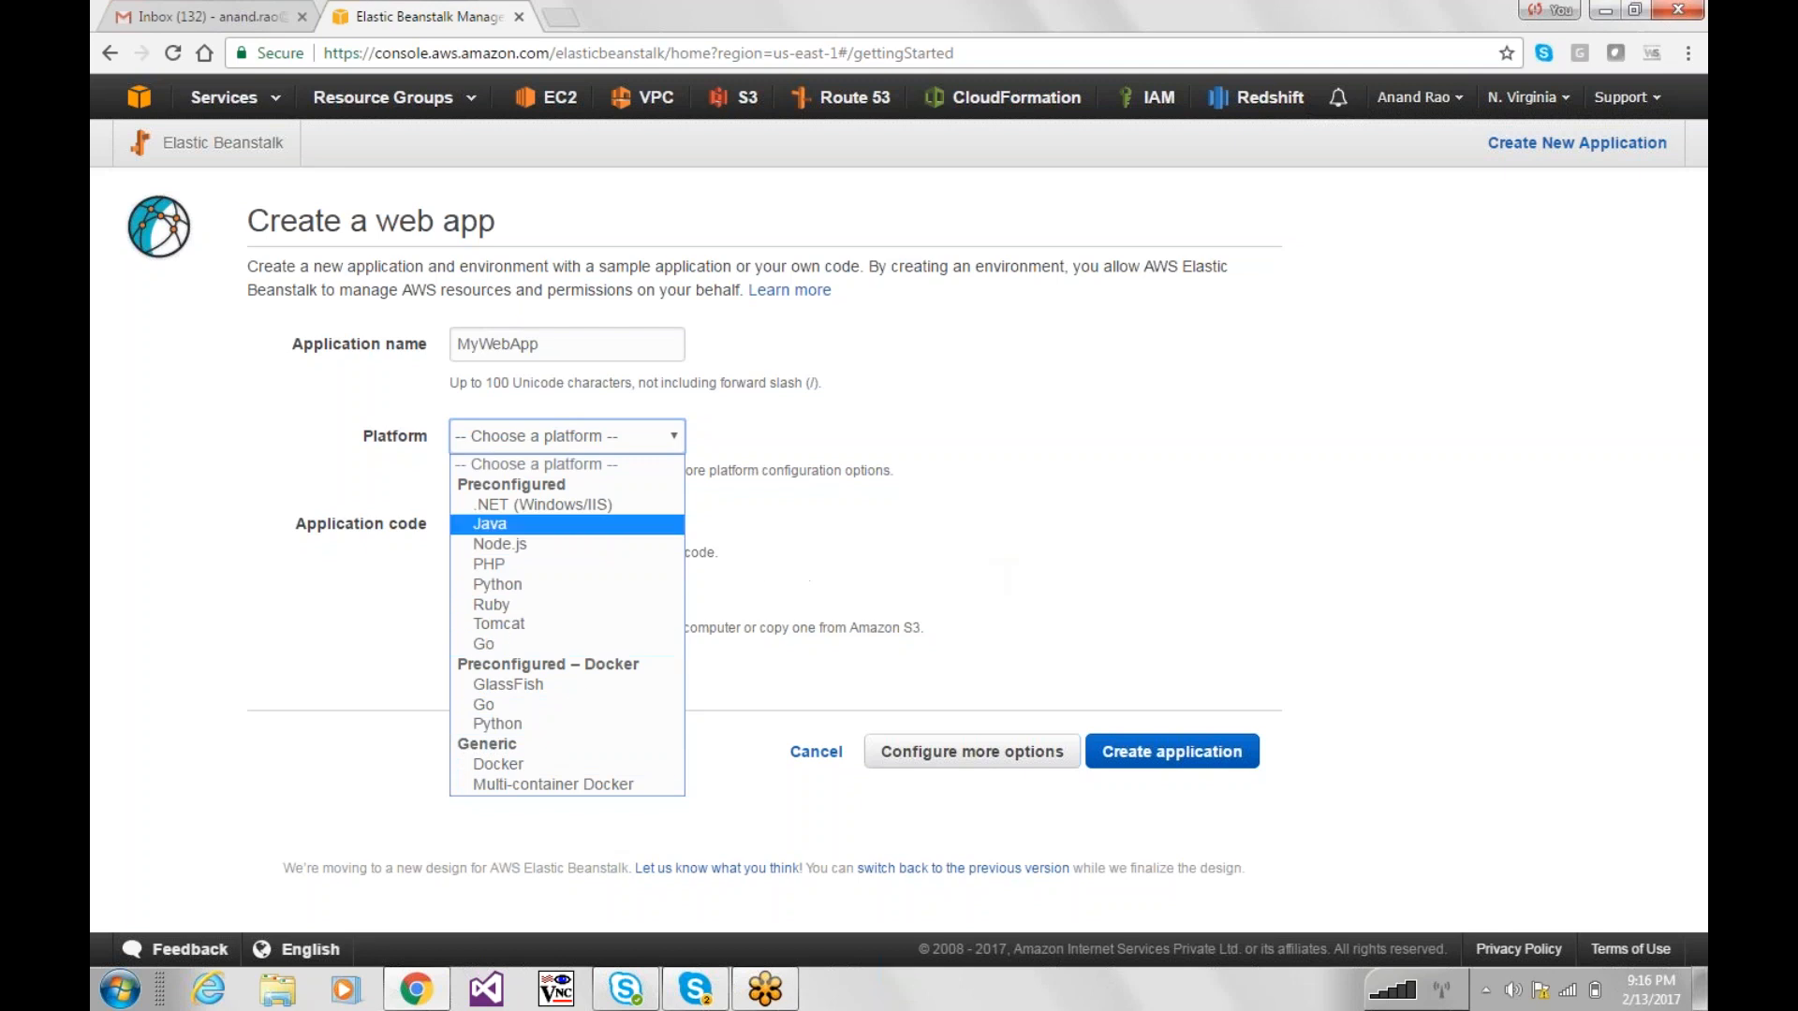
pyautogui.click(574, 579)
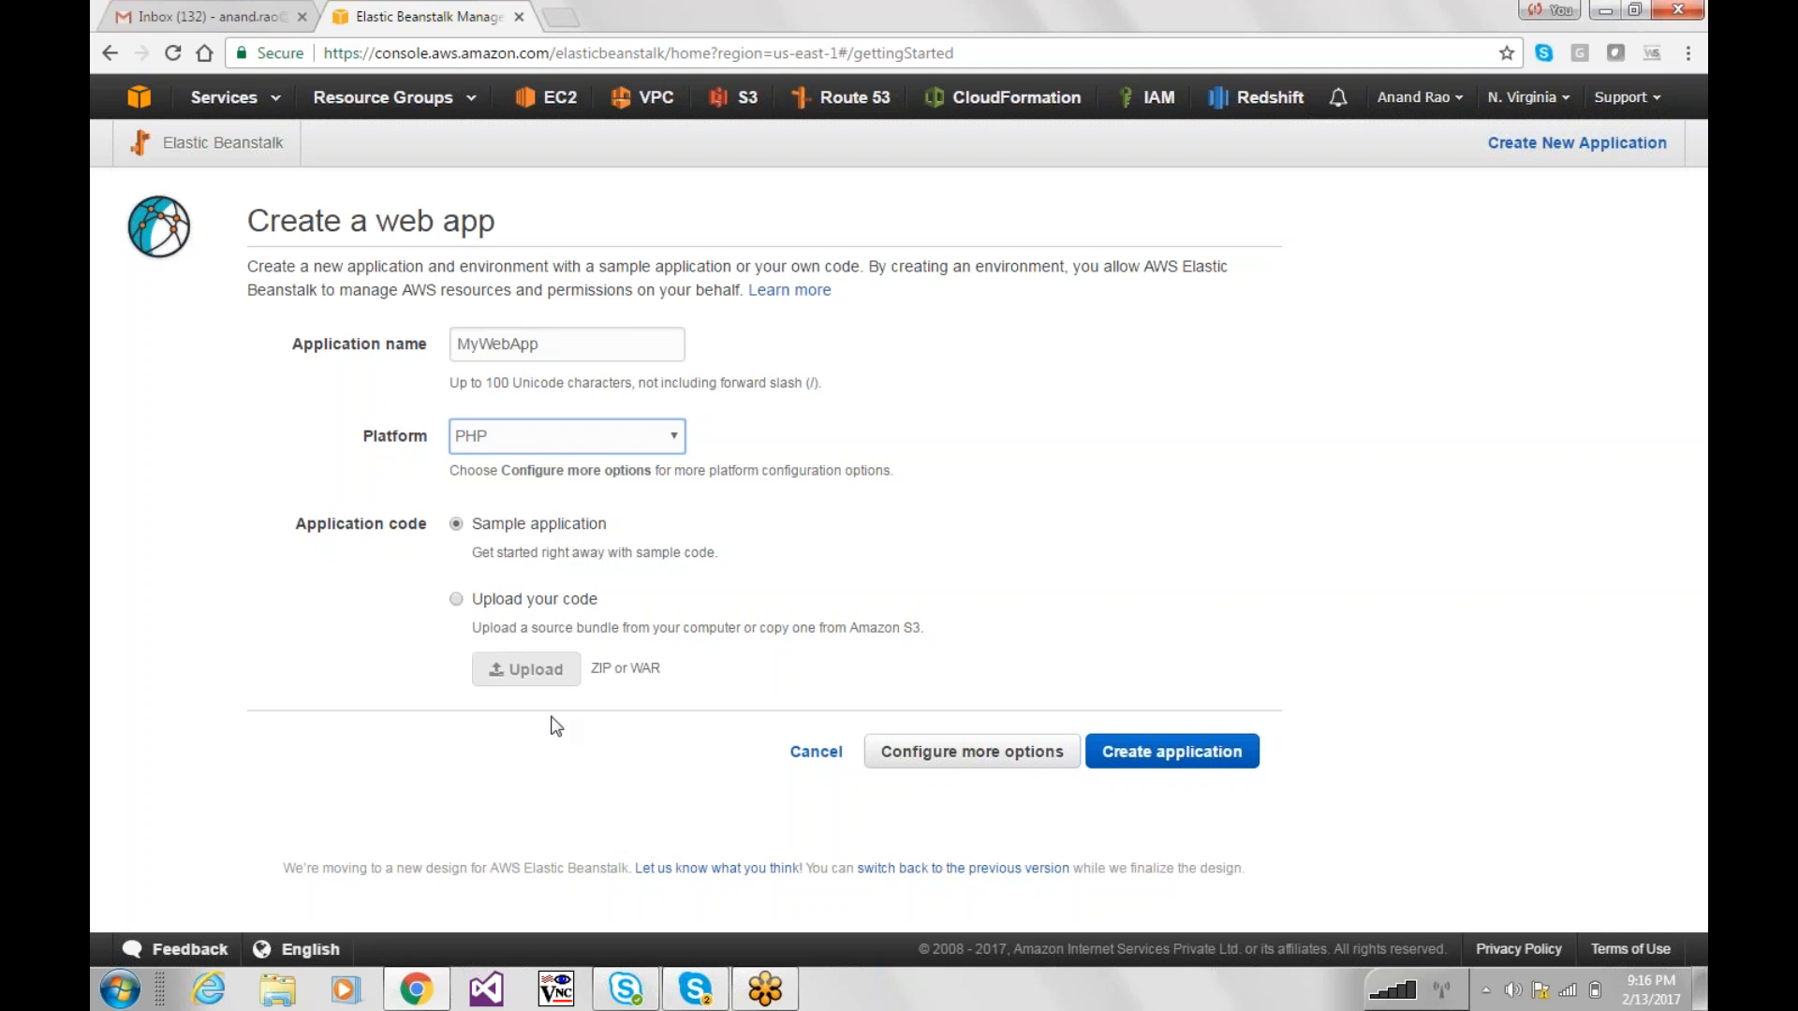
# Step: Choose the sample application as the application code and create the application
pyautogui.click(468, 612)
pyautogui.click(503, 602)
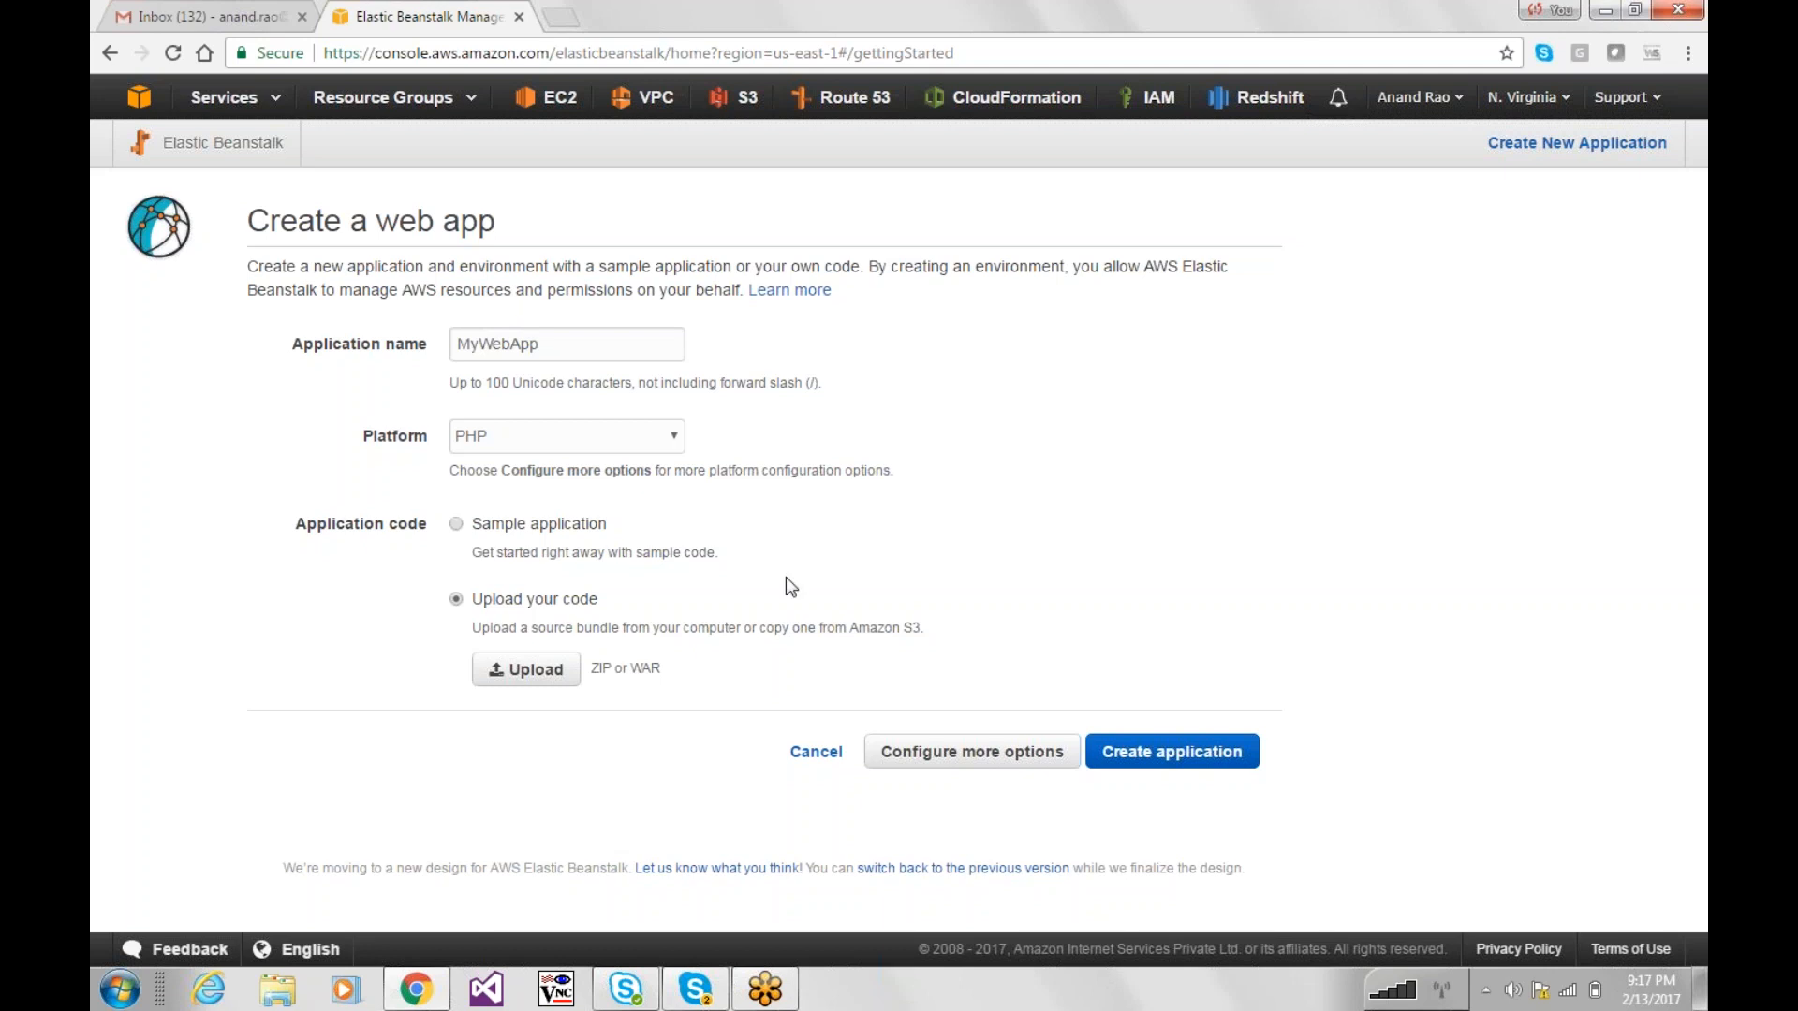
pyautogui.click(554, 524)
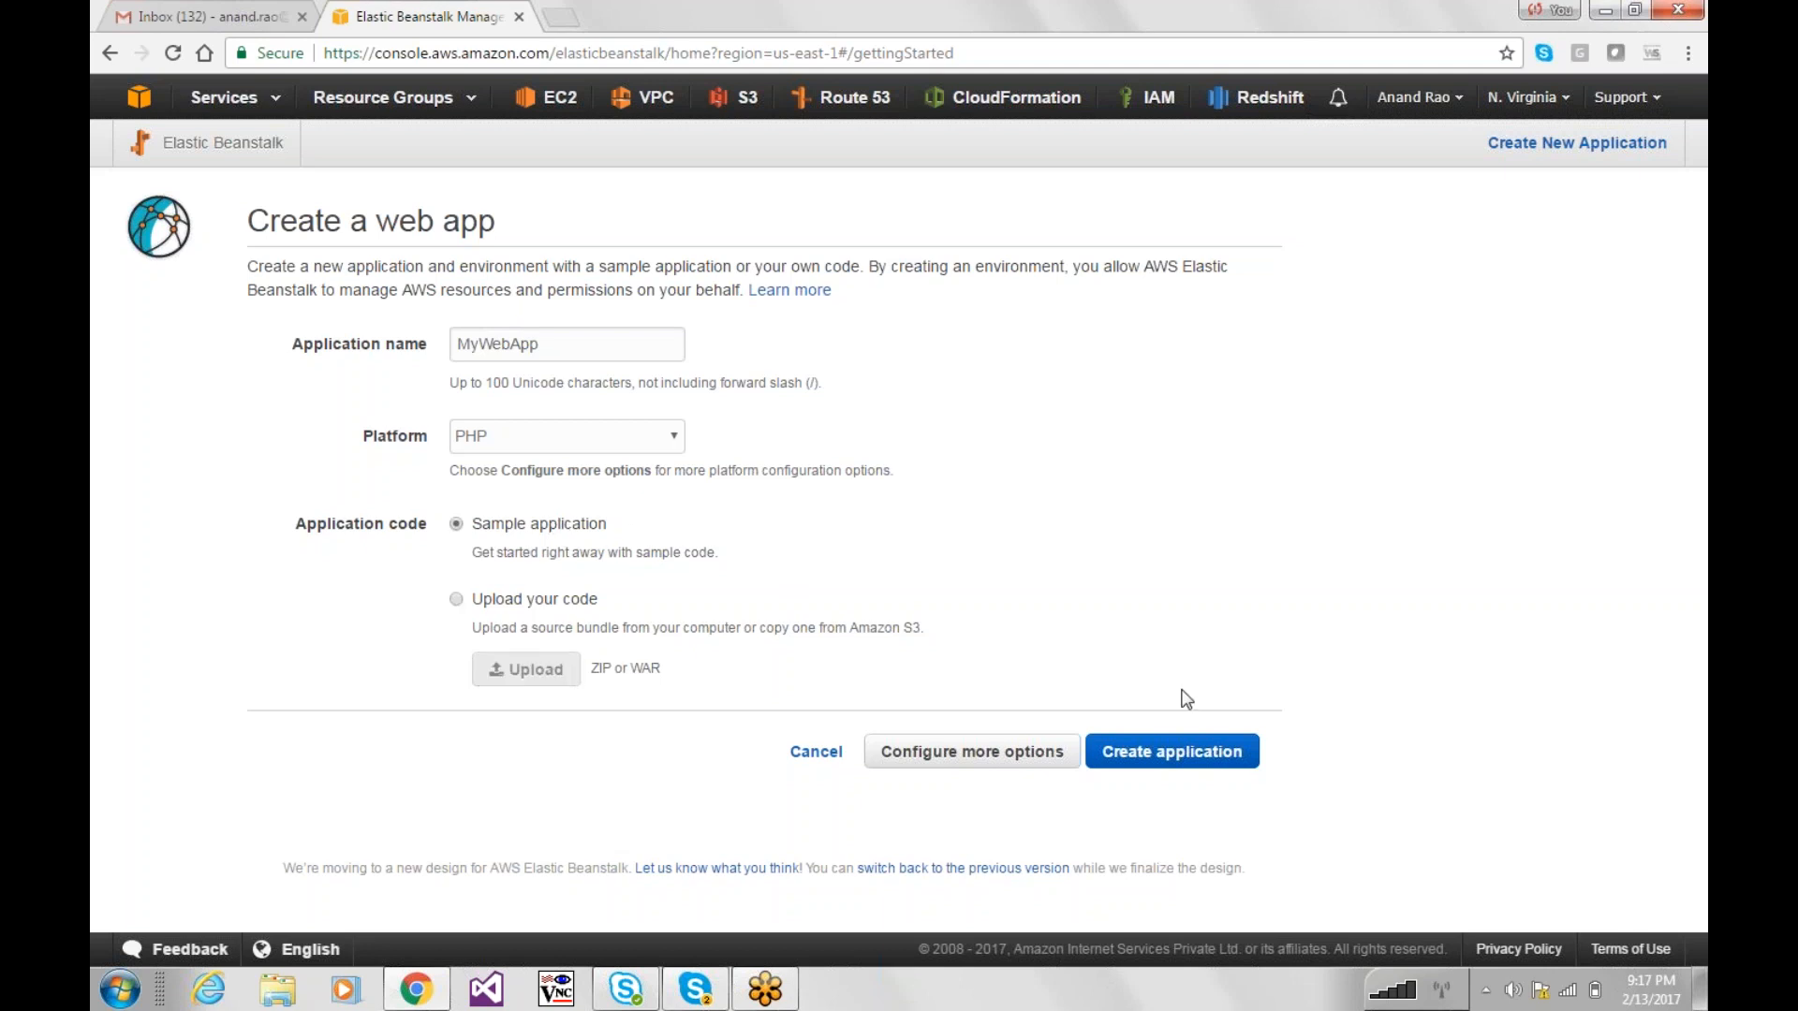
pyautogui.click(1171, 755)
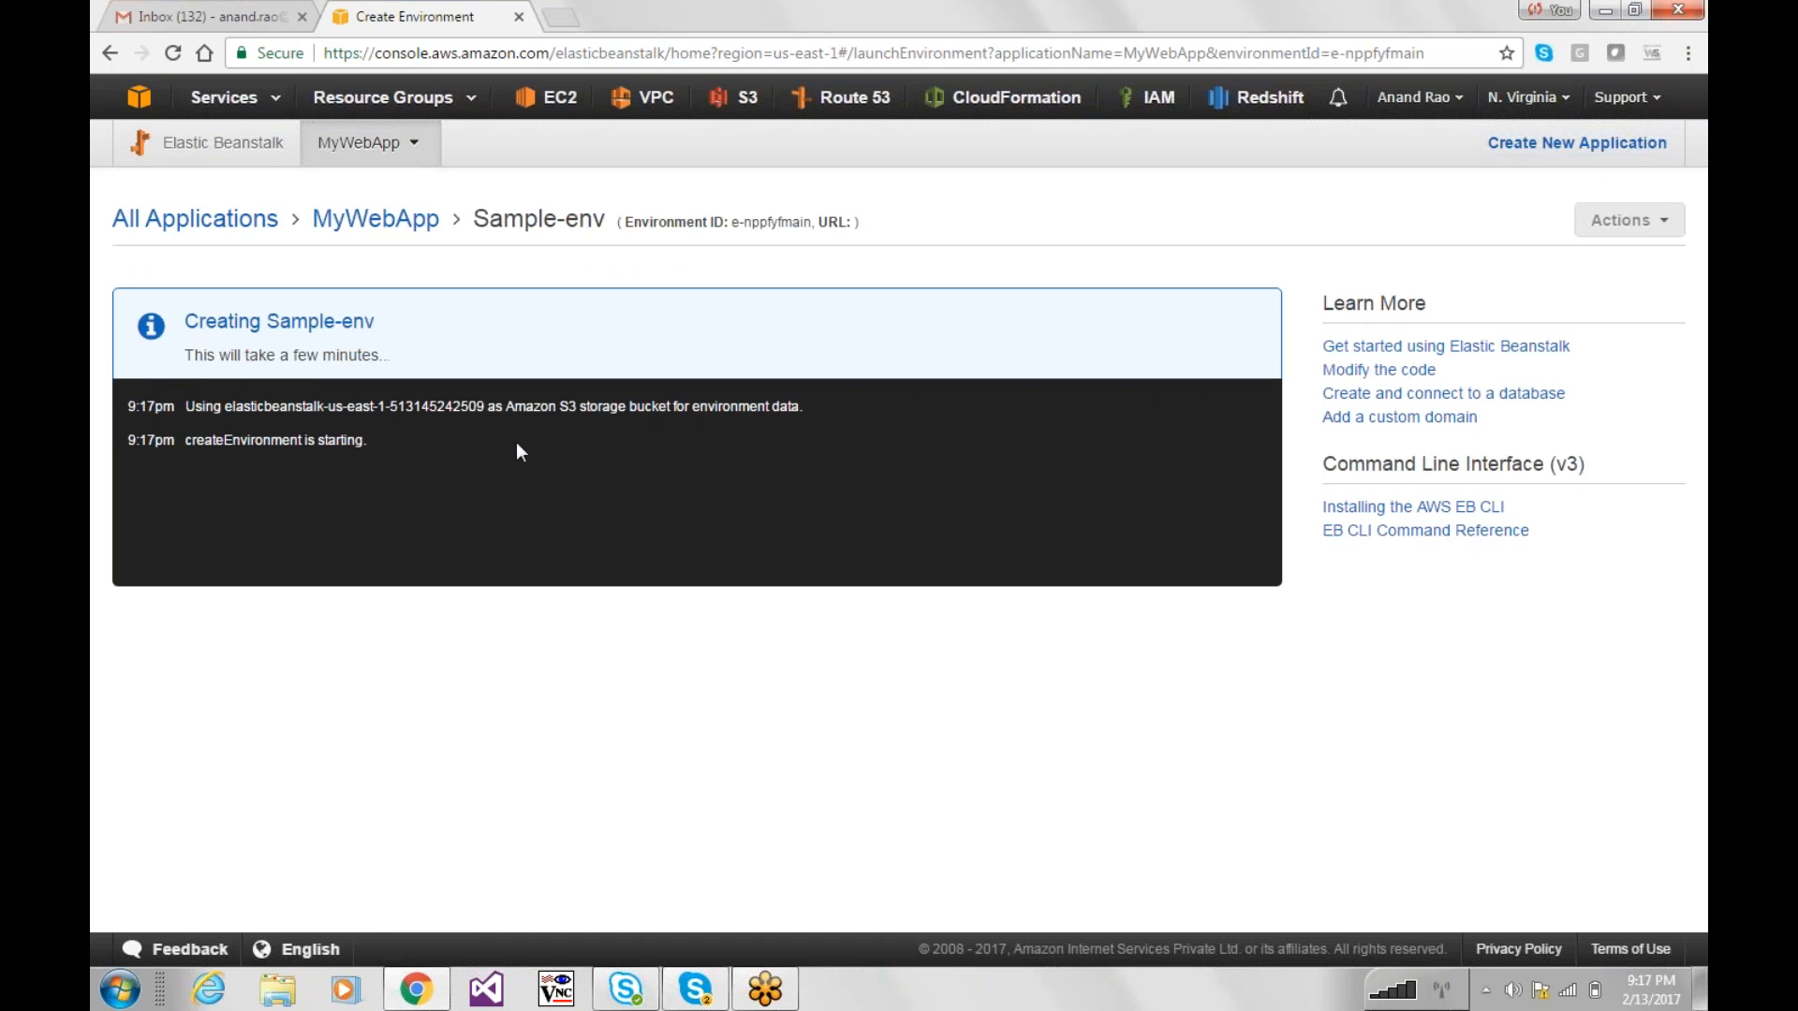
pyautogui.moveTo(600, 400); pyautogui.dragTo(548, 408)
pyautogui.click(549, 408)
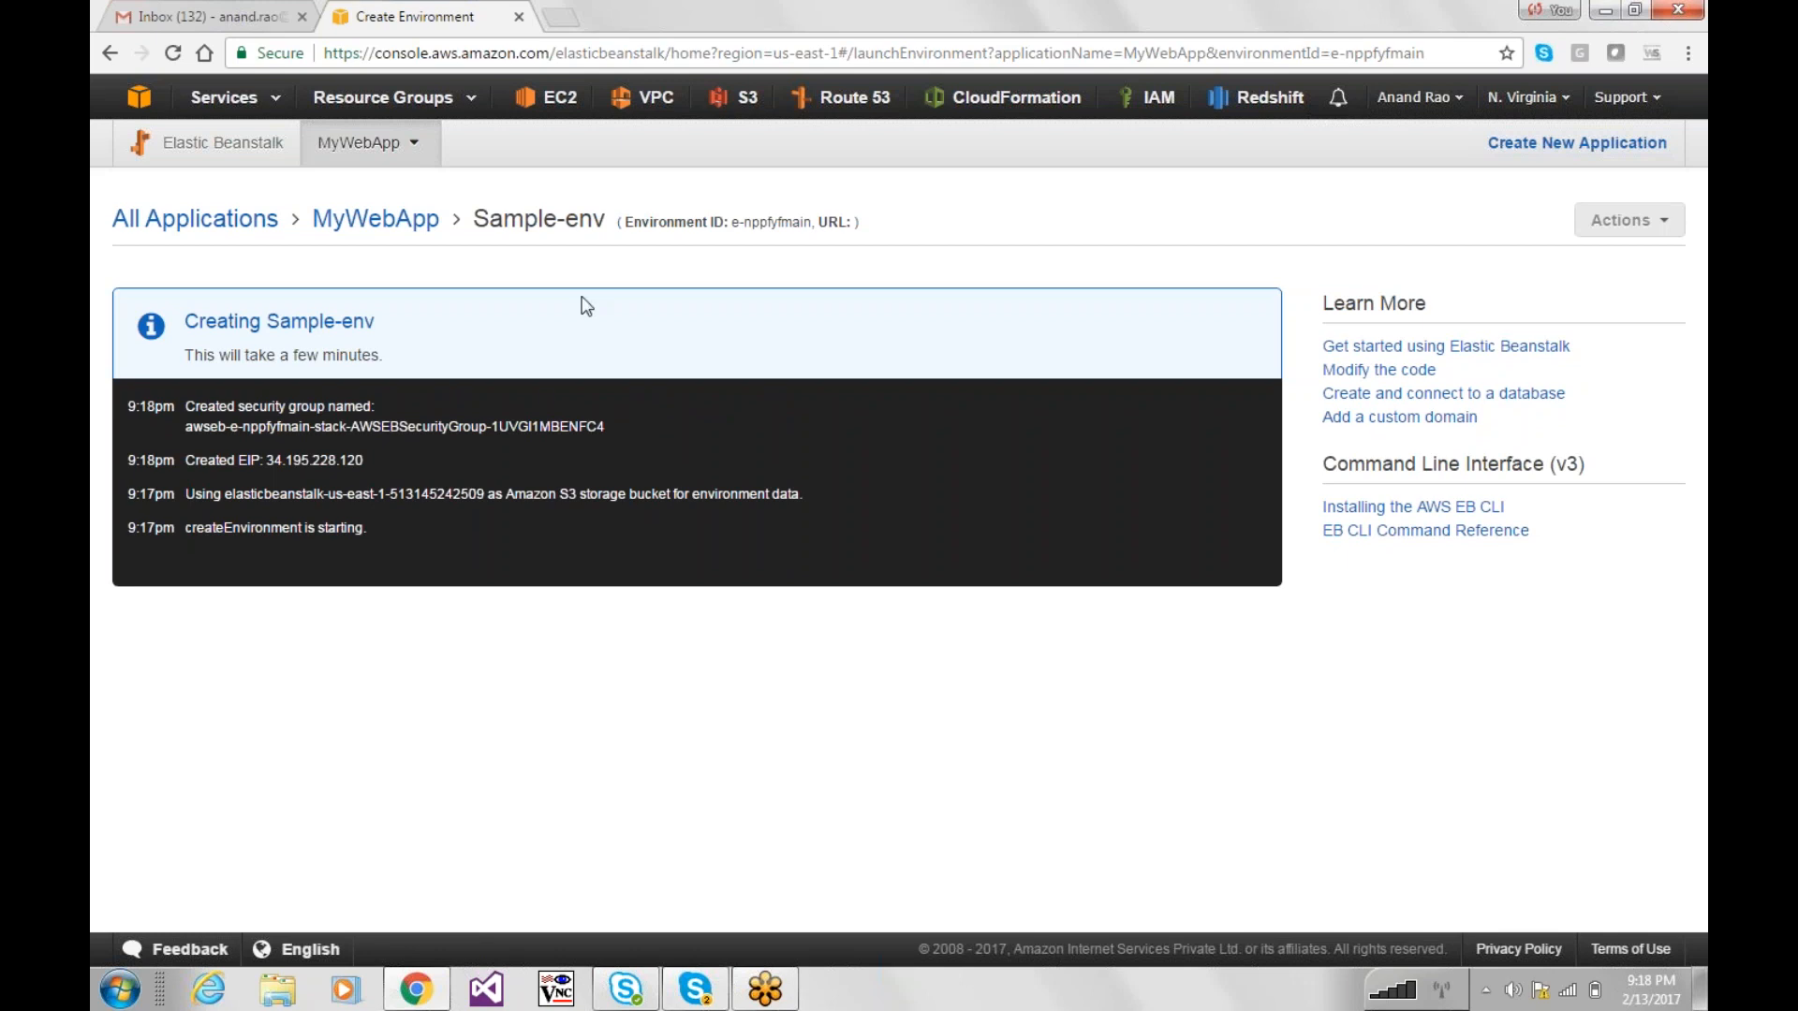
# Step: Open the EC2 and S3 consoles in separate browser tabs and examine the running Sample-env instance's details and inbound security rules
pyautogui.middleClick(554, 118)
pyautogui.middleClick(746, 105)
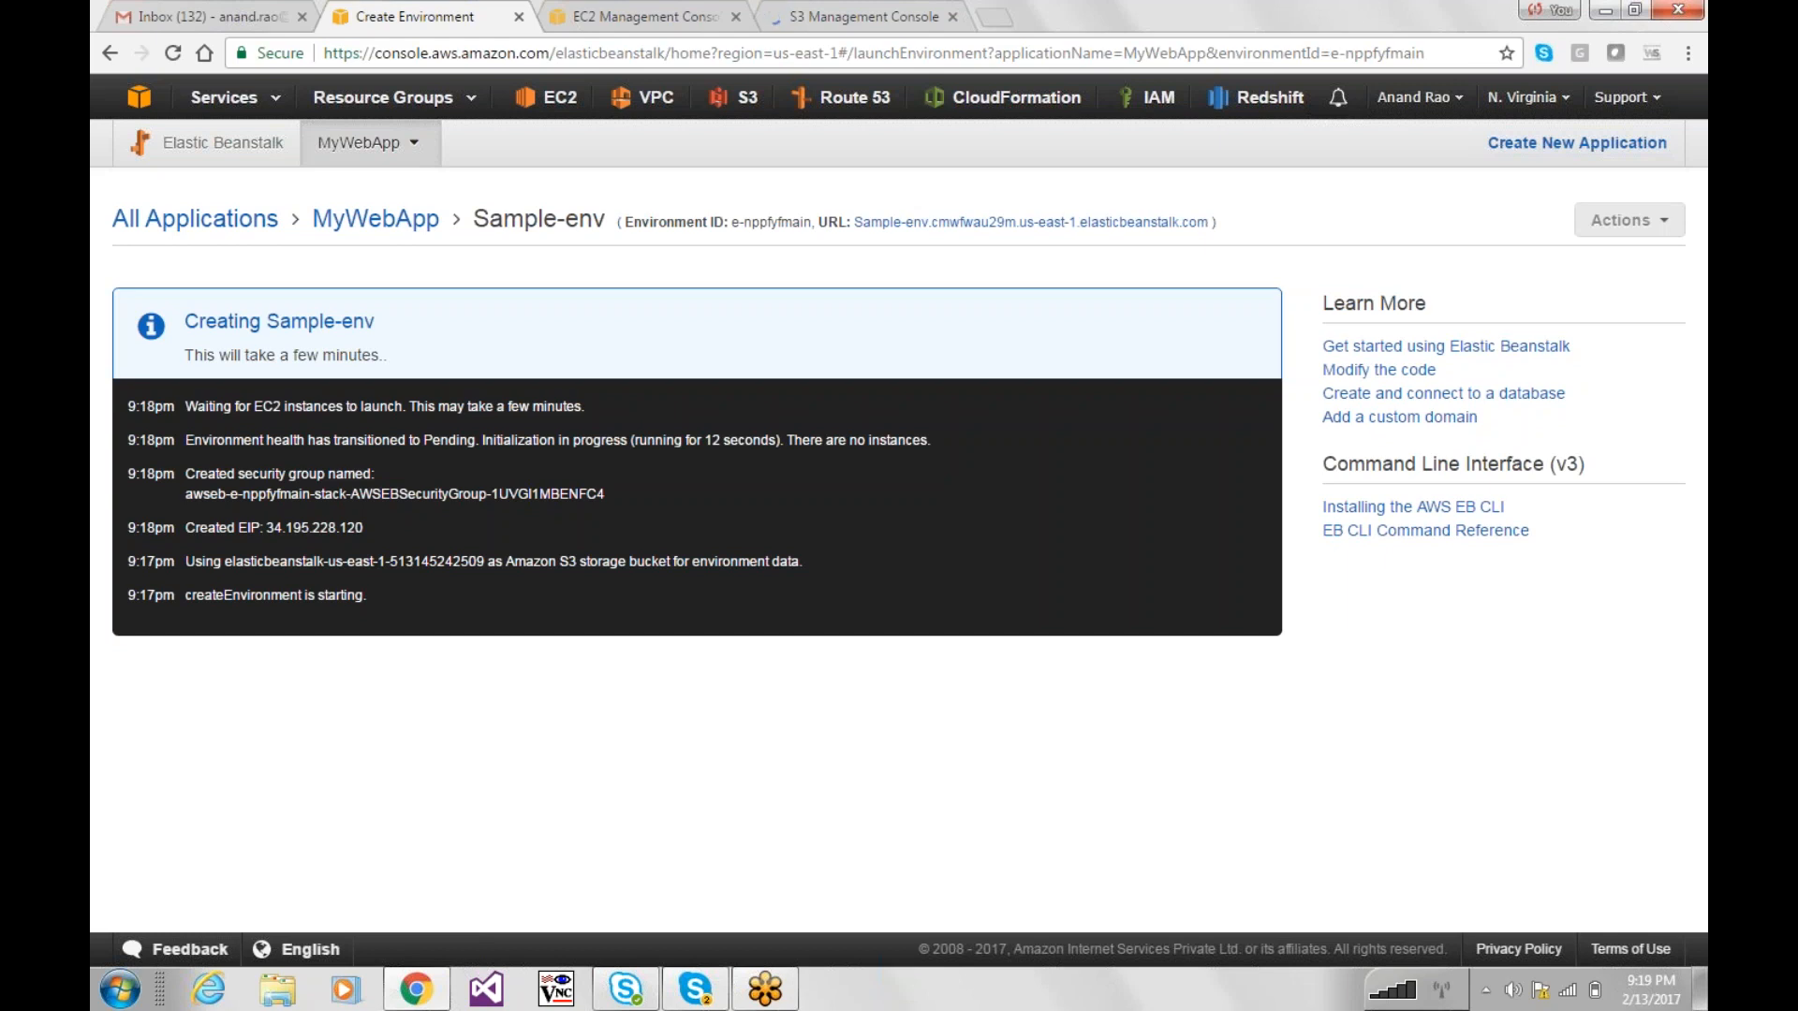
pyautogui.click(623, 9)
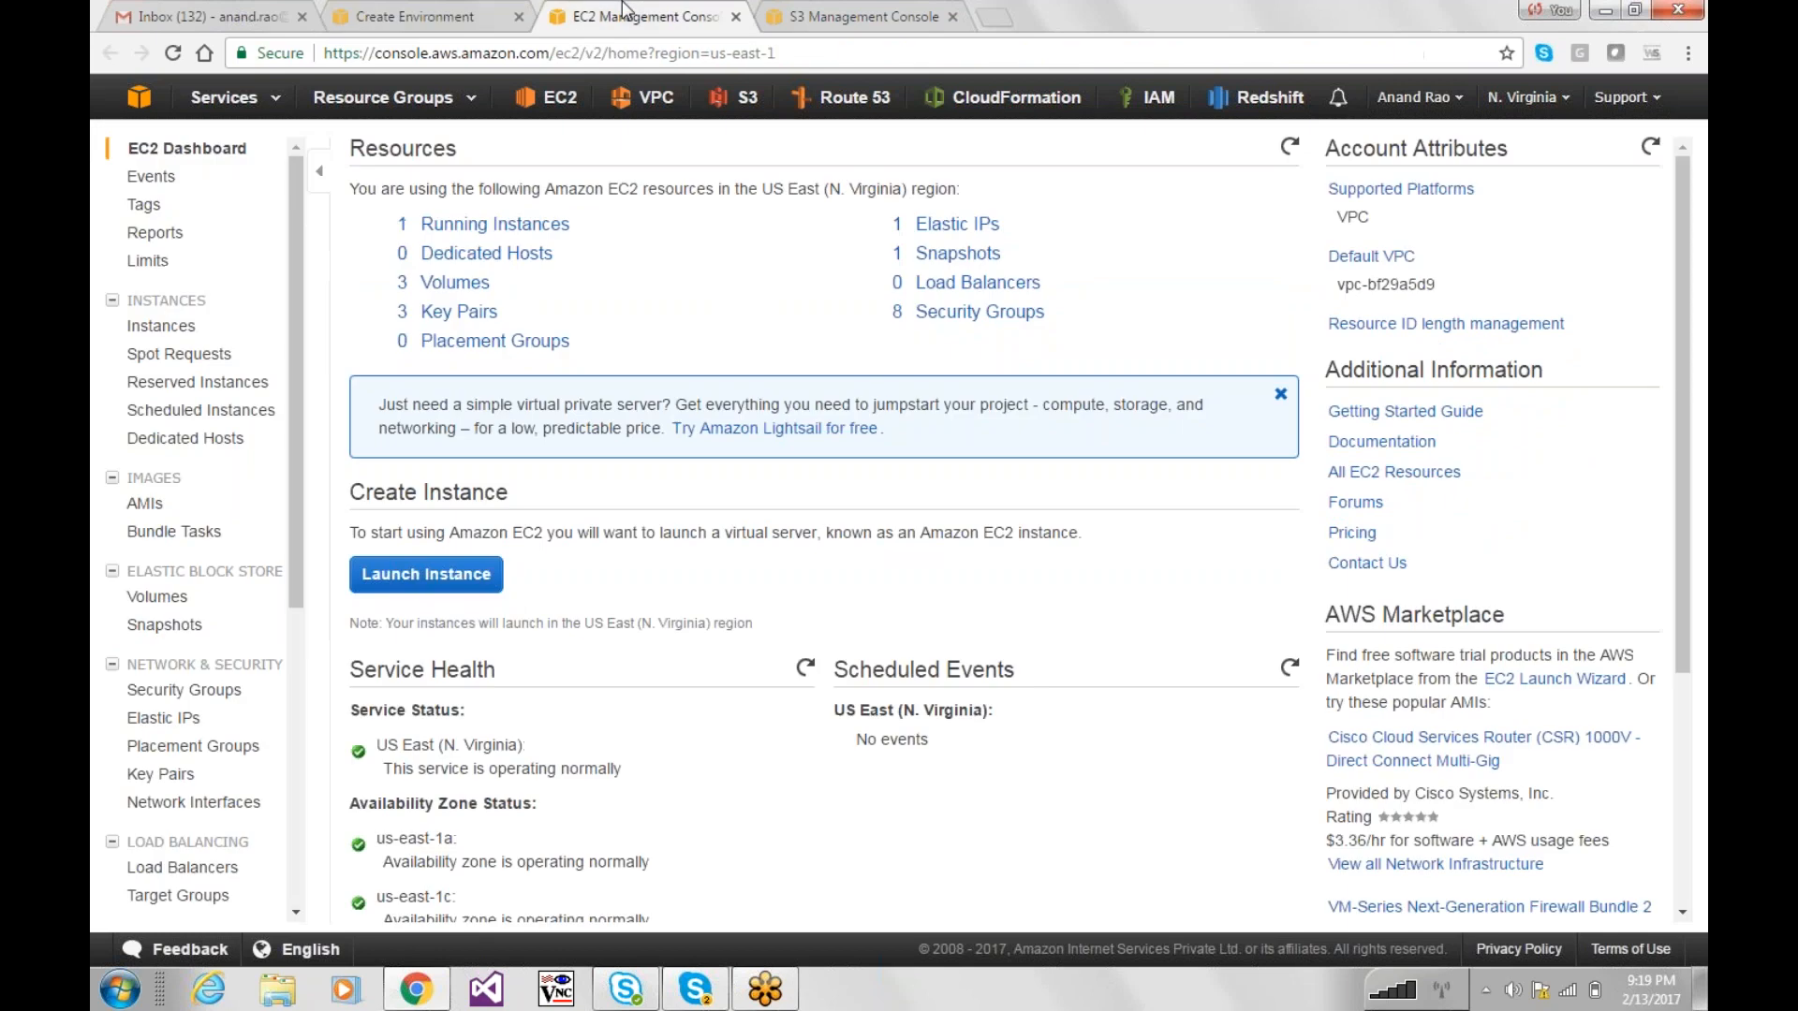
pyautogui.click(521, 225)
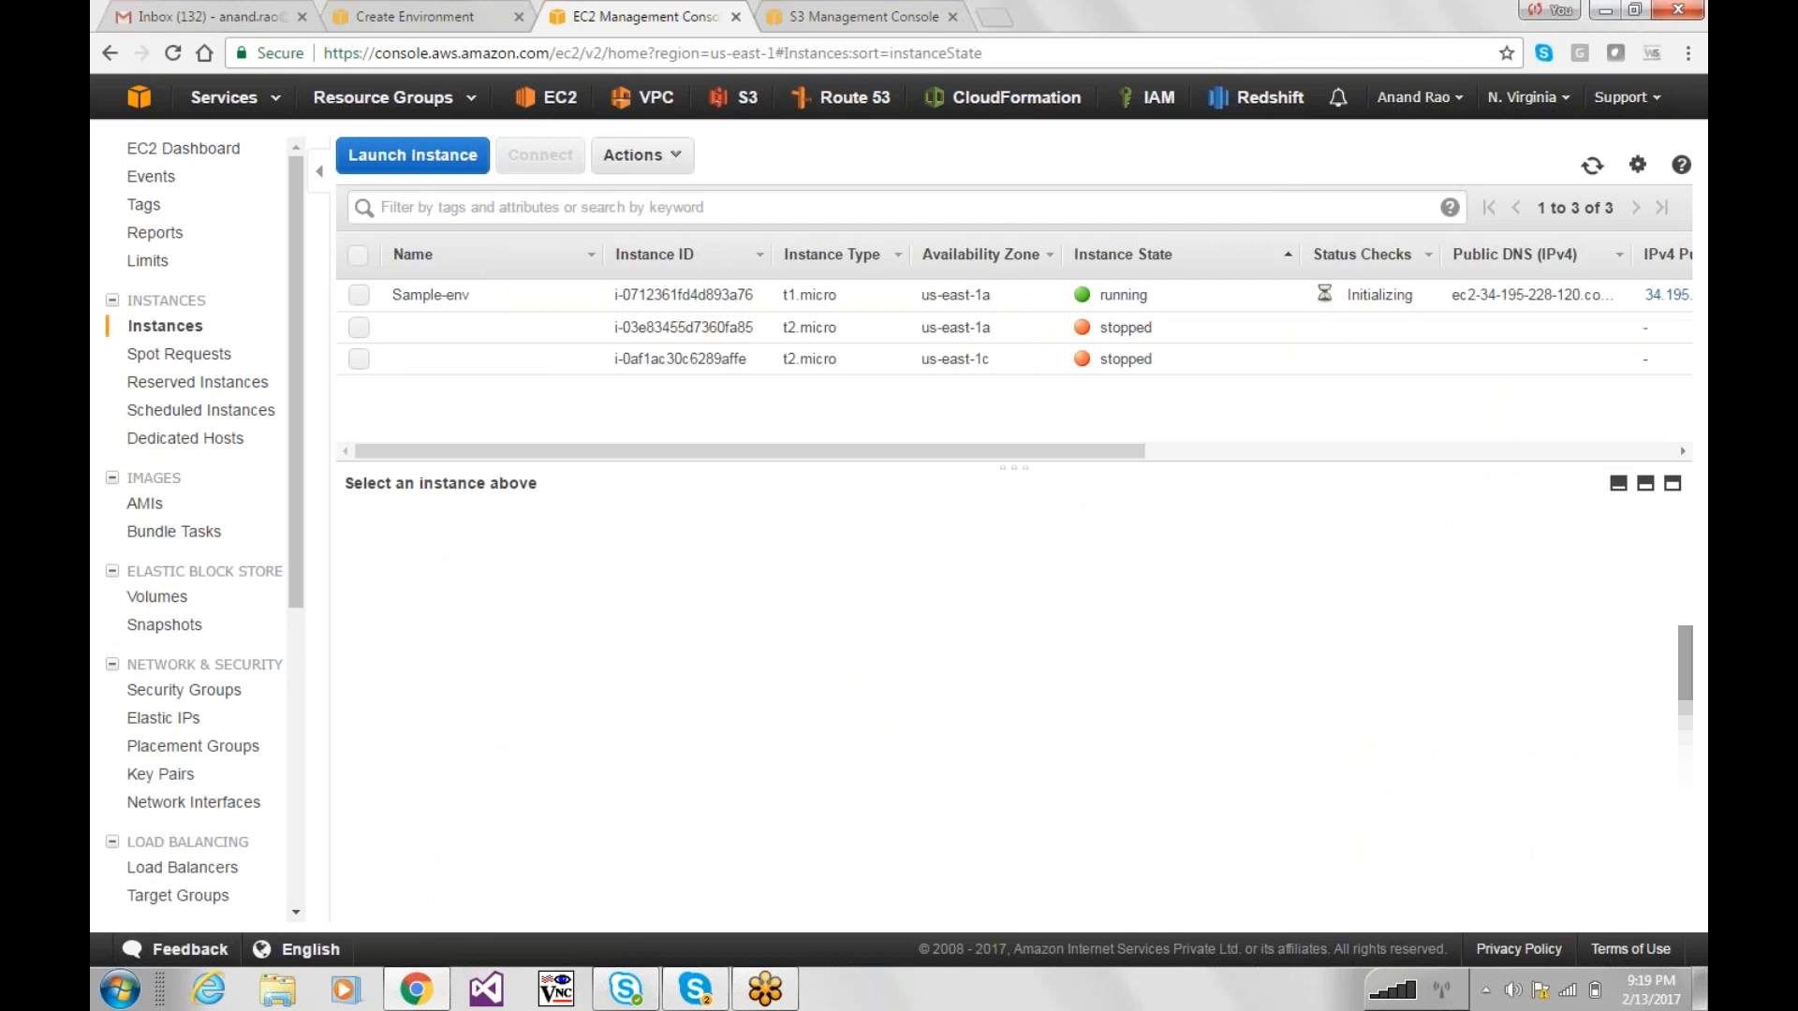
pyautogui.click(852, 300)
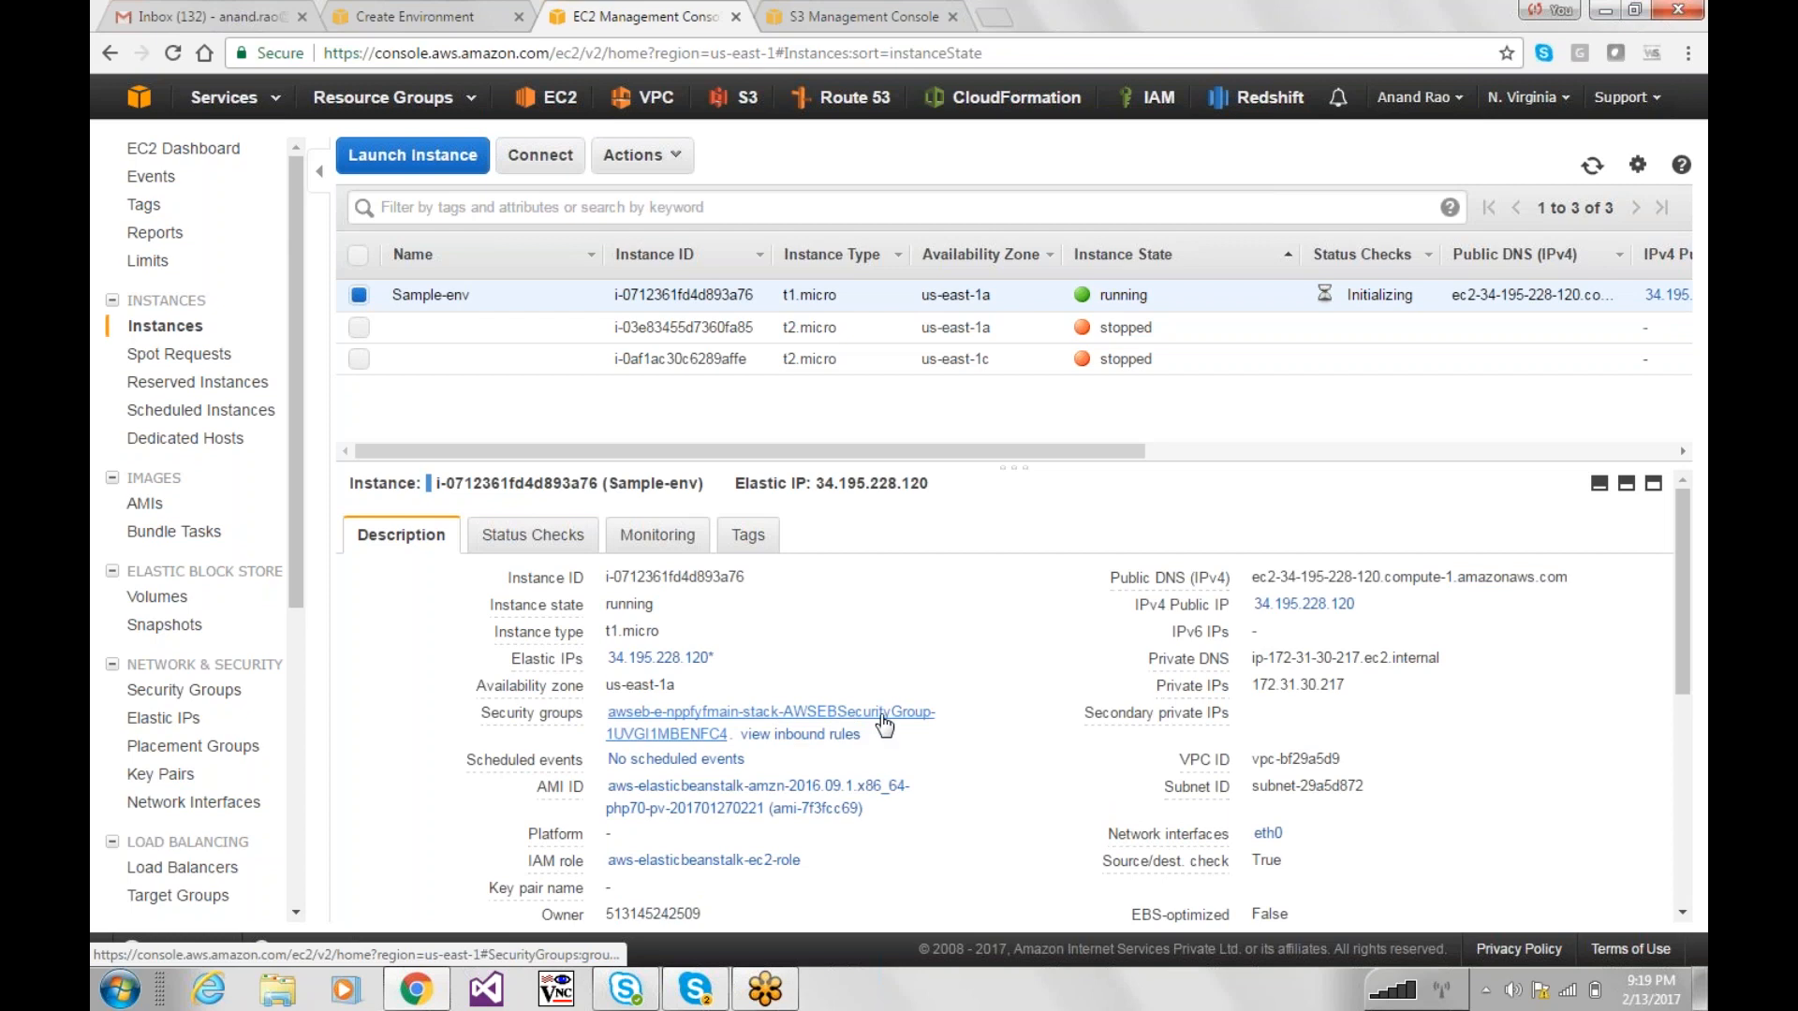
pyautogui.click(836, 738)
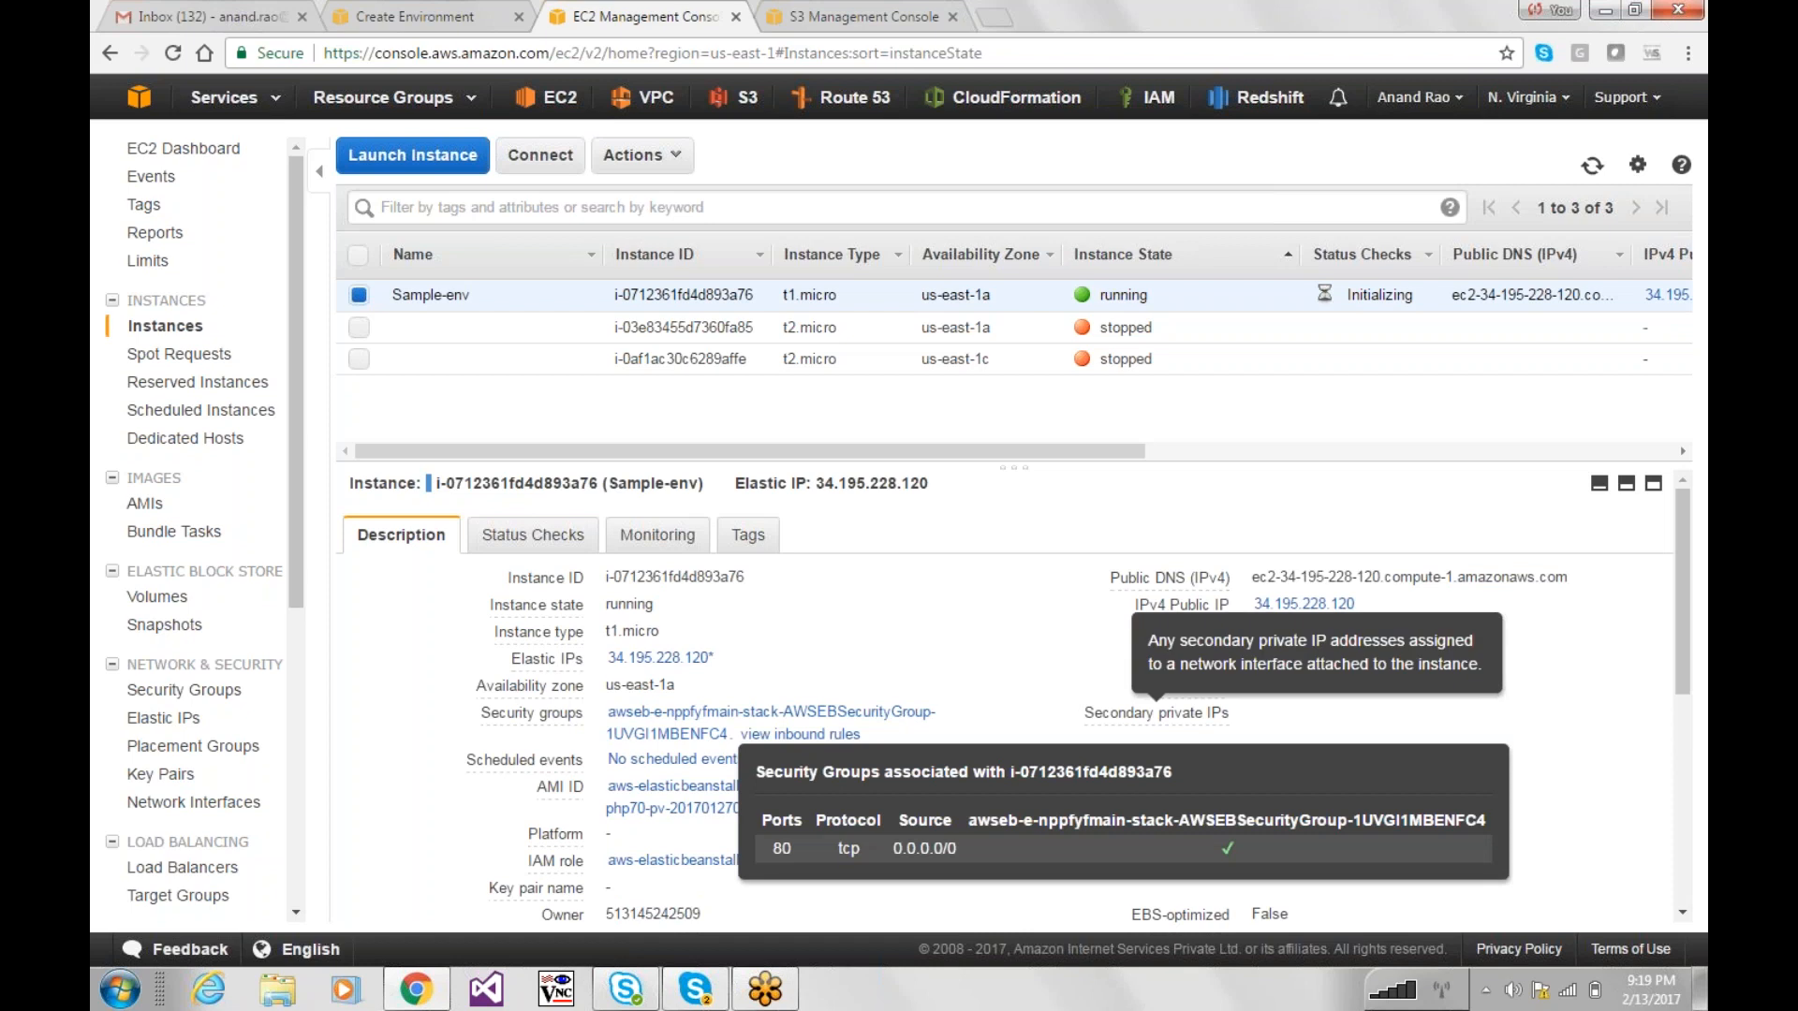
pyautogui.click(943, 624)
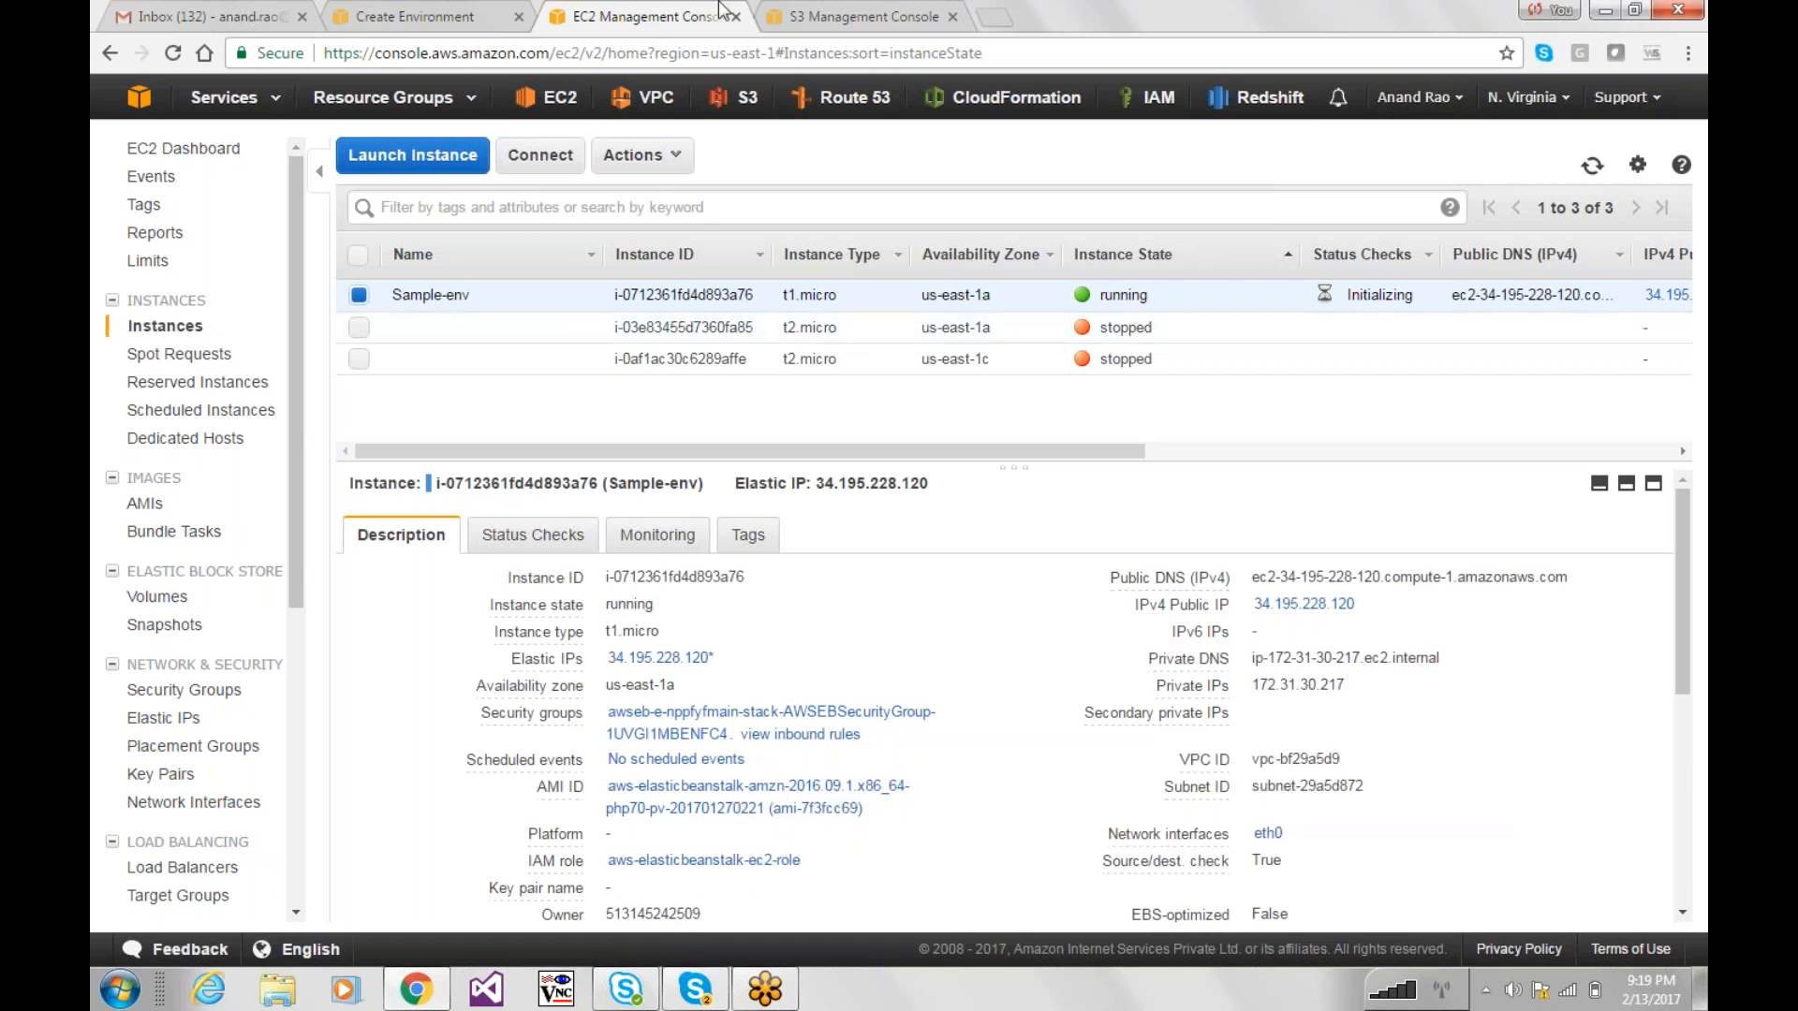
# Step: Inspect the S3 bucket list and open the Elastic Beanstalk bucket for the us-east-1 region
pyautogui.click(798, 9)
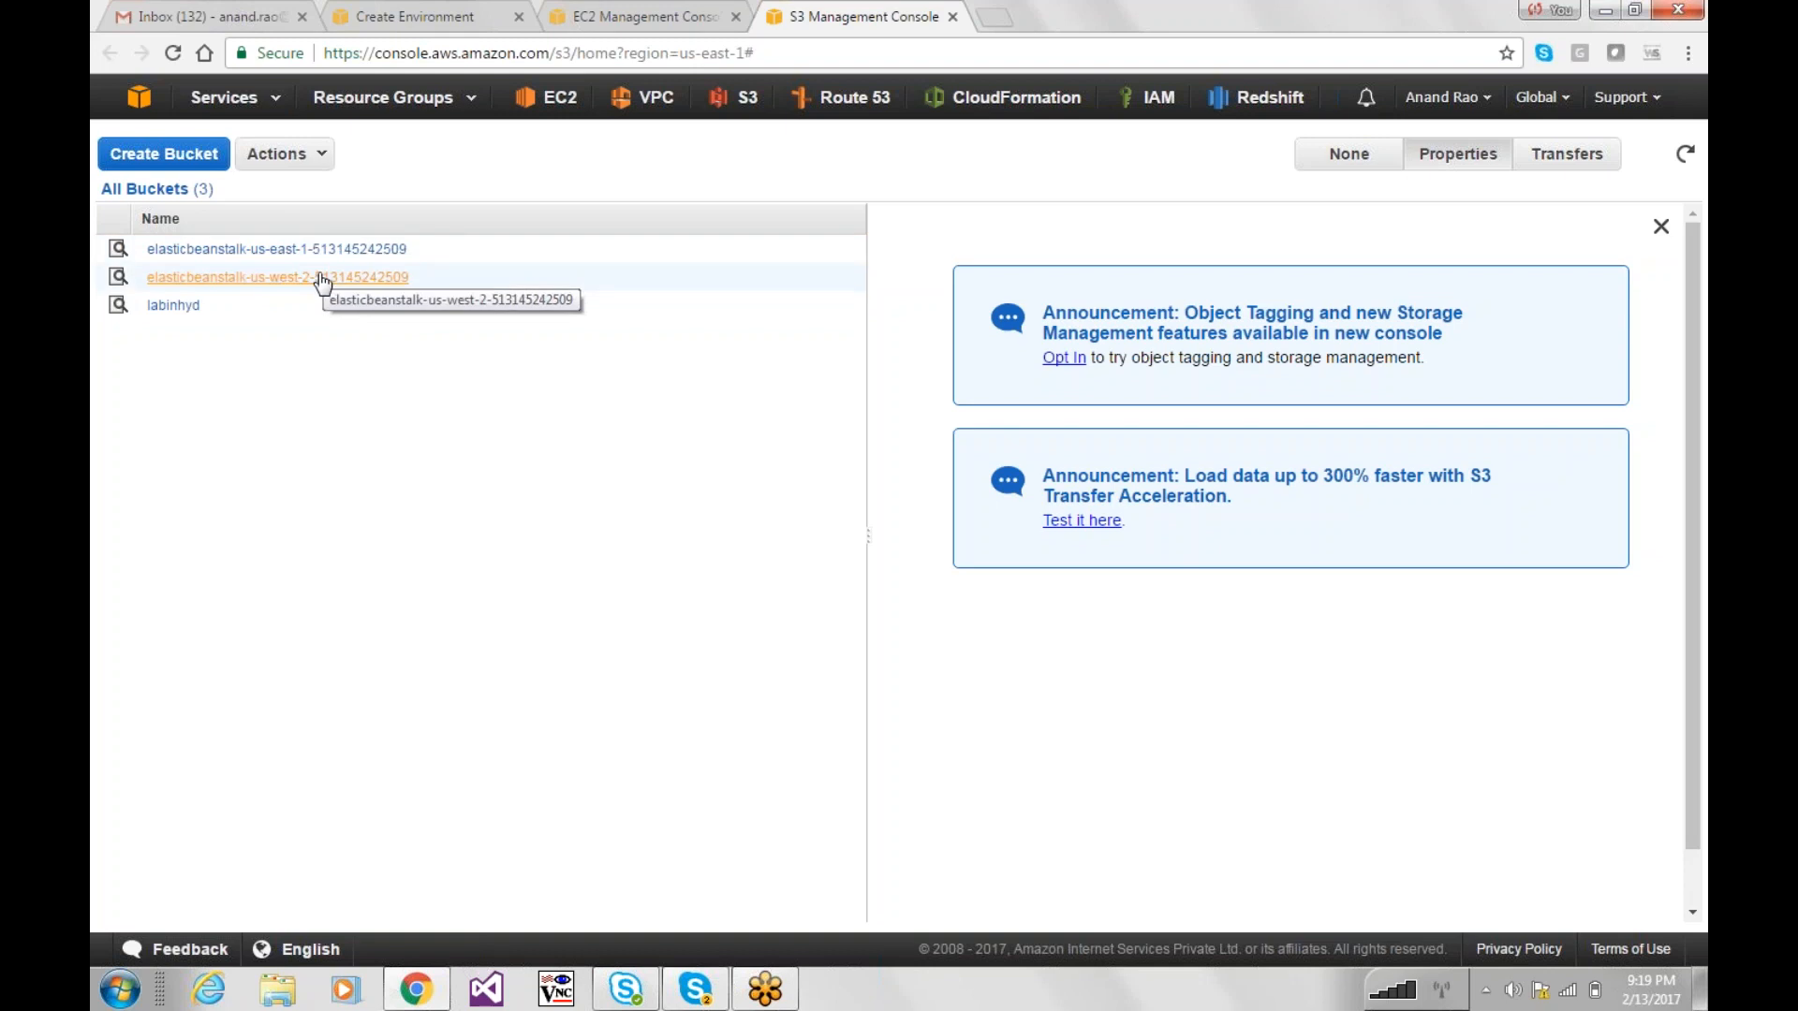
pyautogui.click(417, 15)
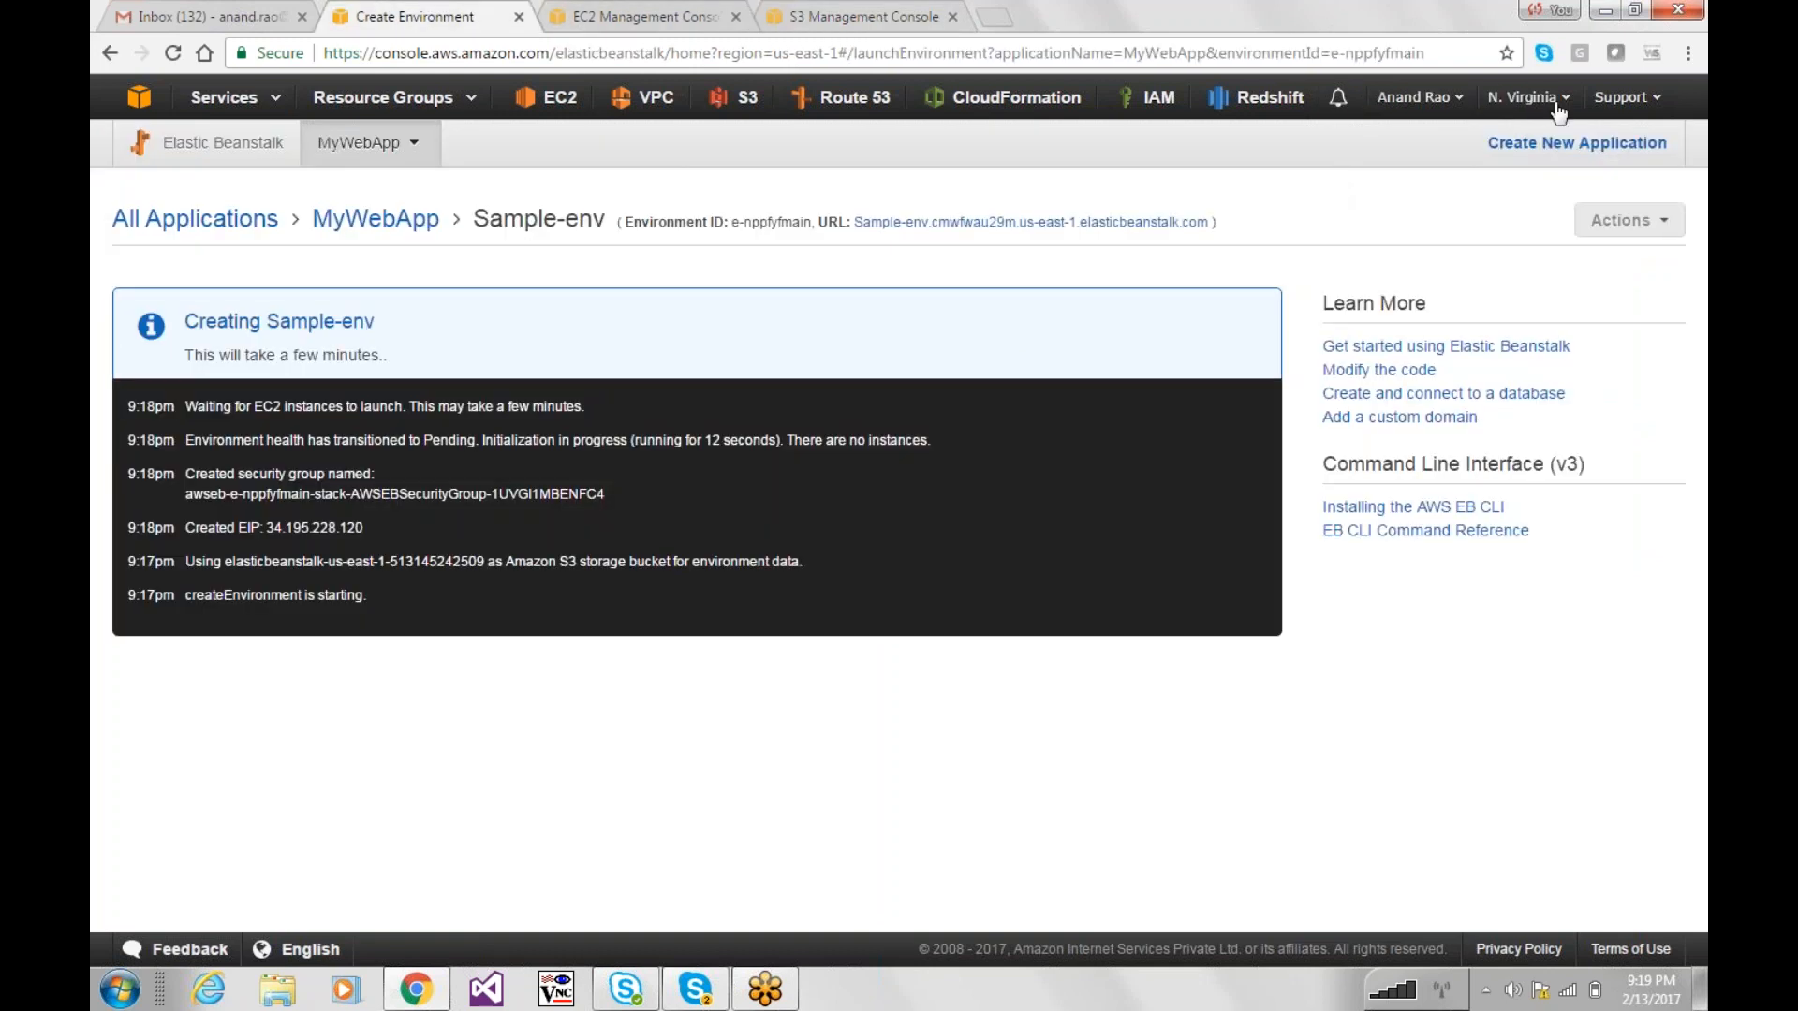
pyautogui.click(792, 14)
pyautogui.click(241, 245)
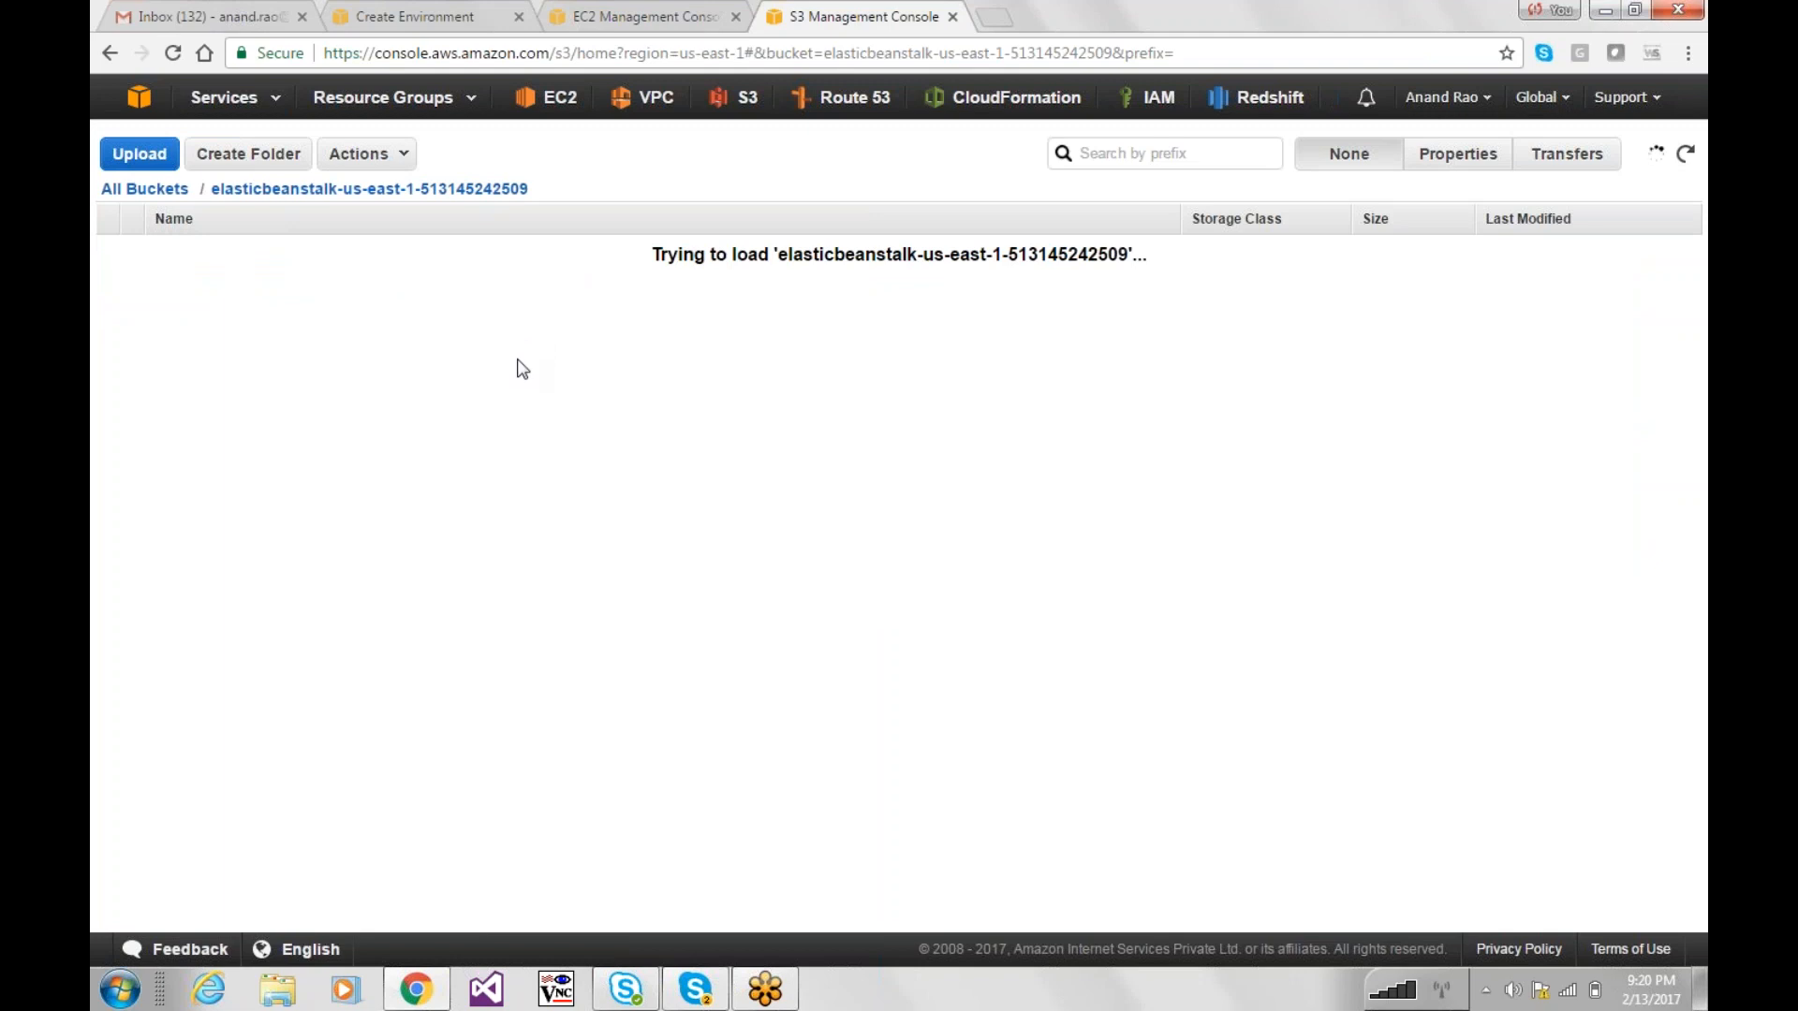
# Step: Return to the Sample-env creation page and open the environment's URL to view the deployed PHP application
pyautogui.click(625, 9)
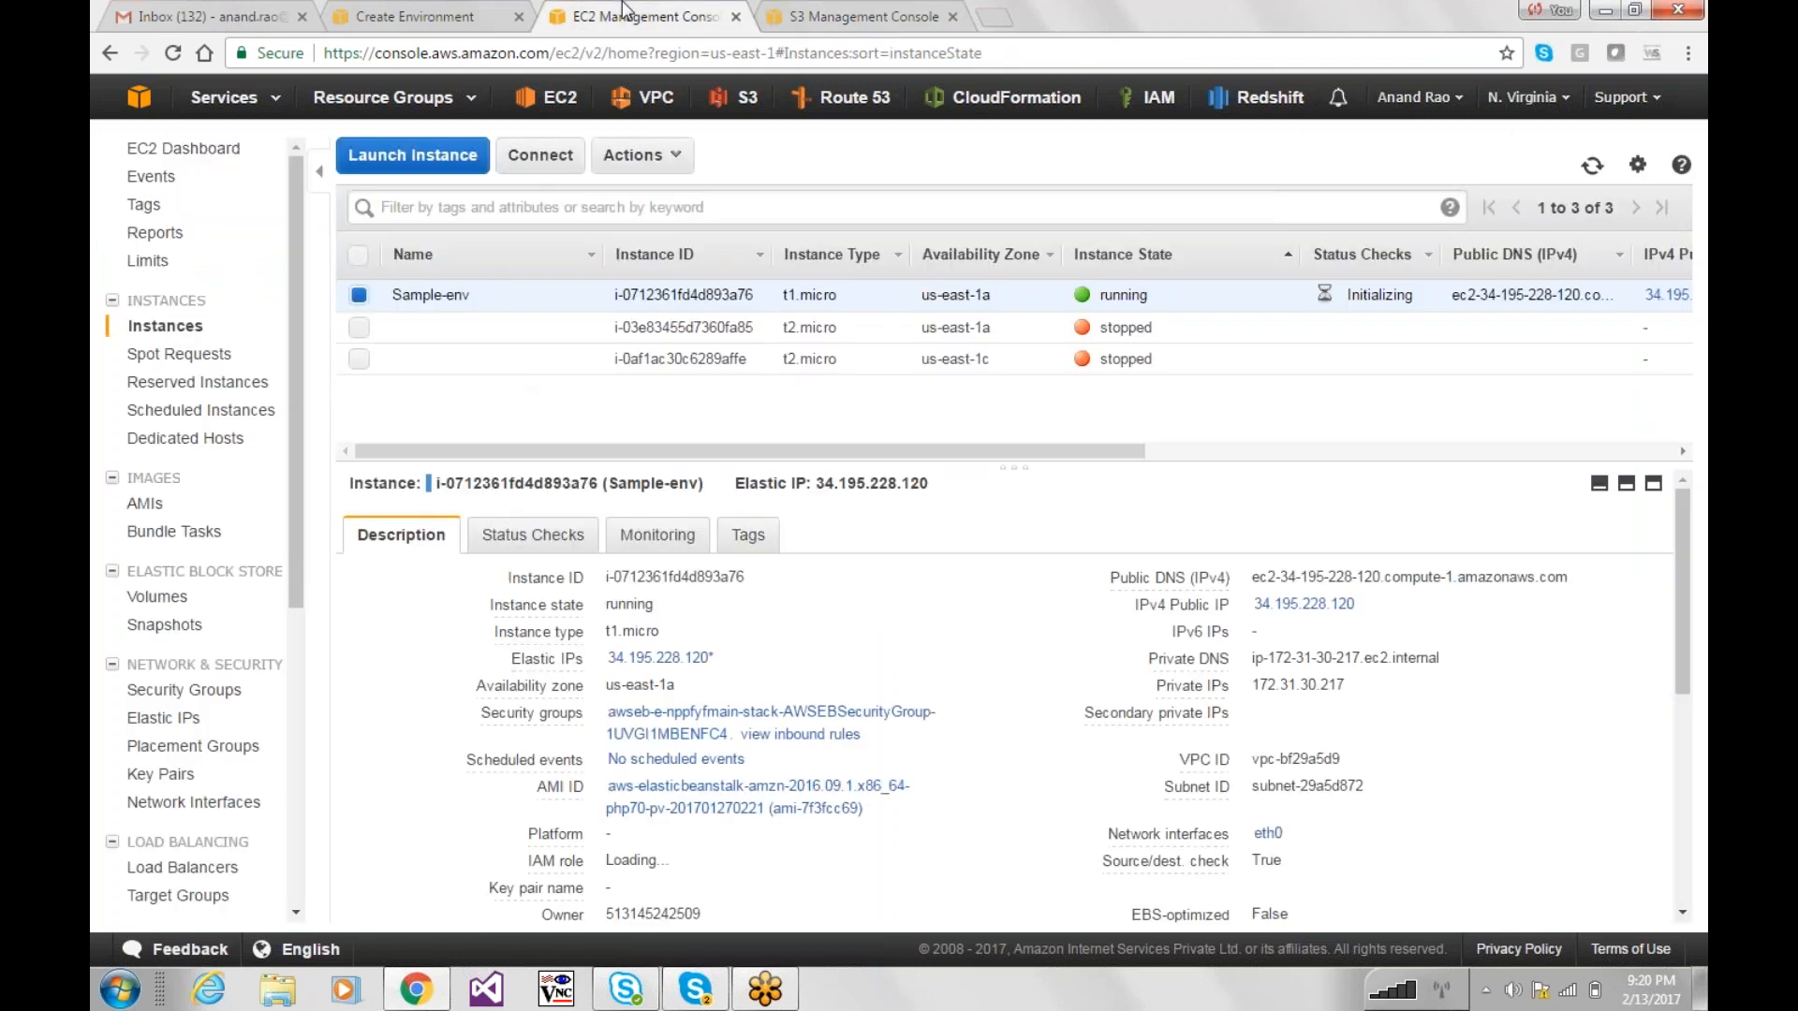
pyautogui.click(365, 9)
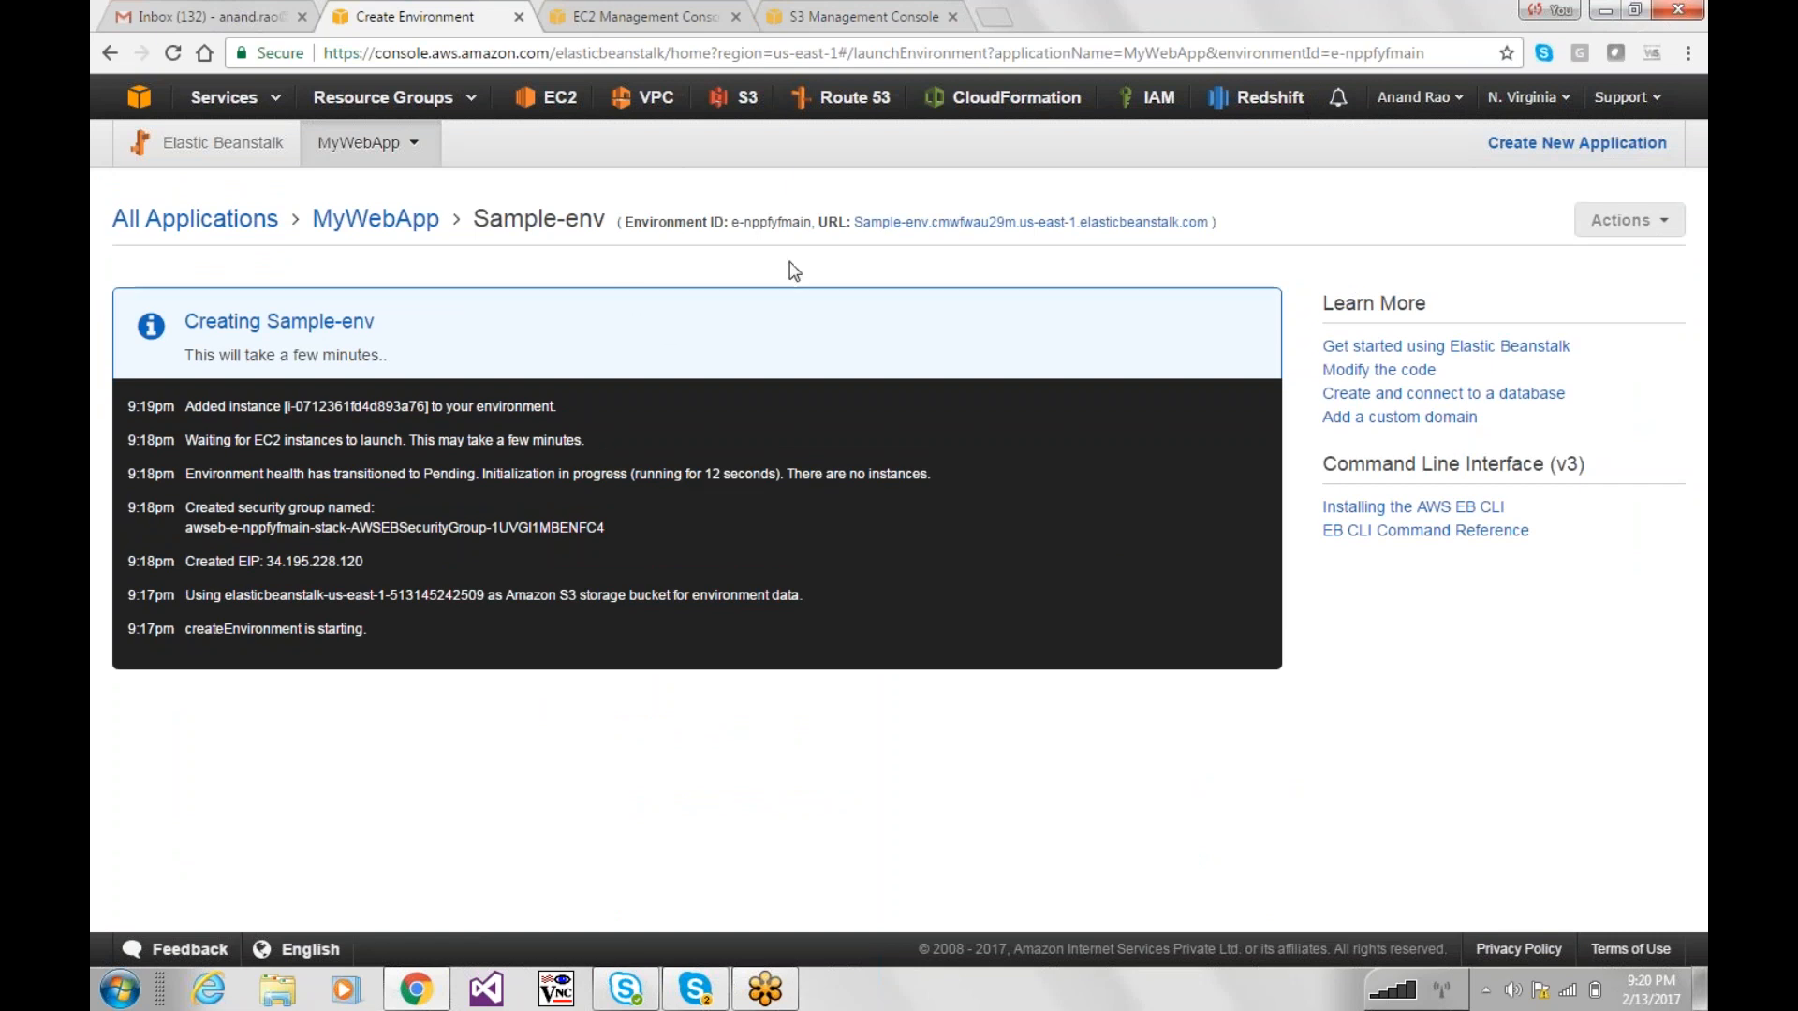
pyautogui.click(930, 224)
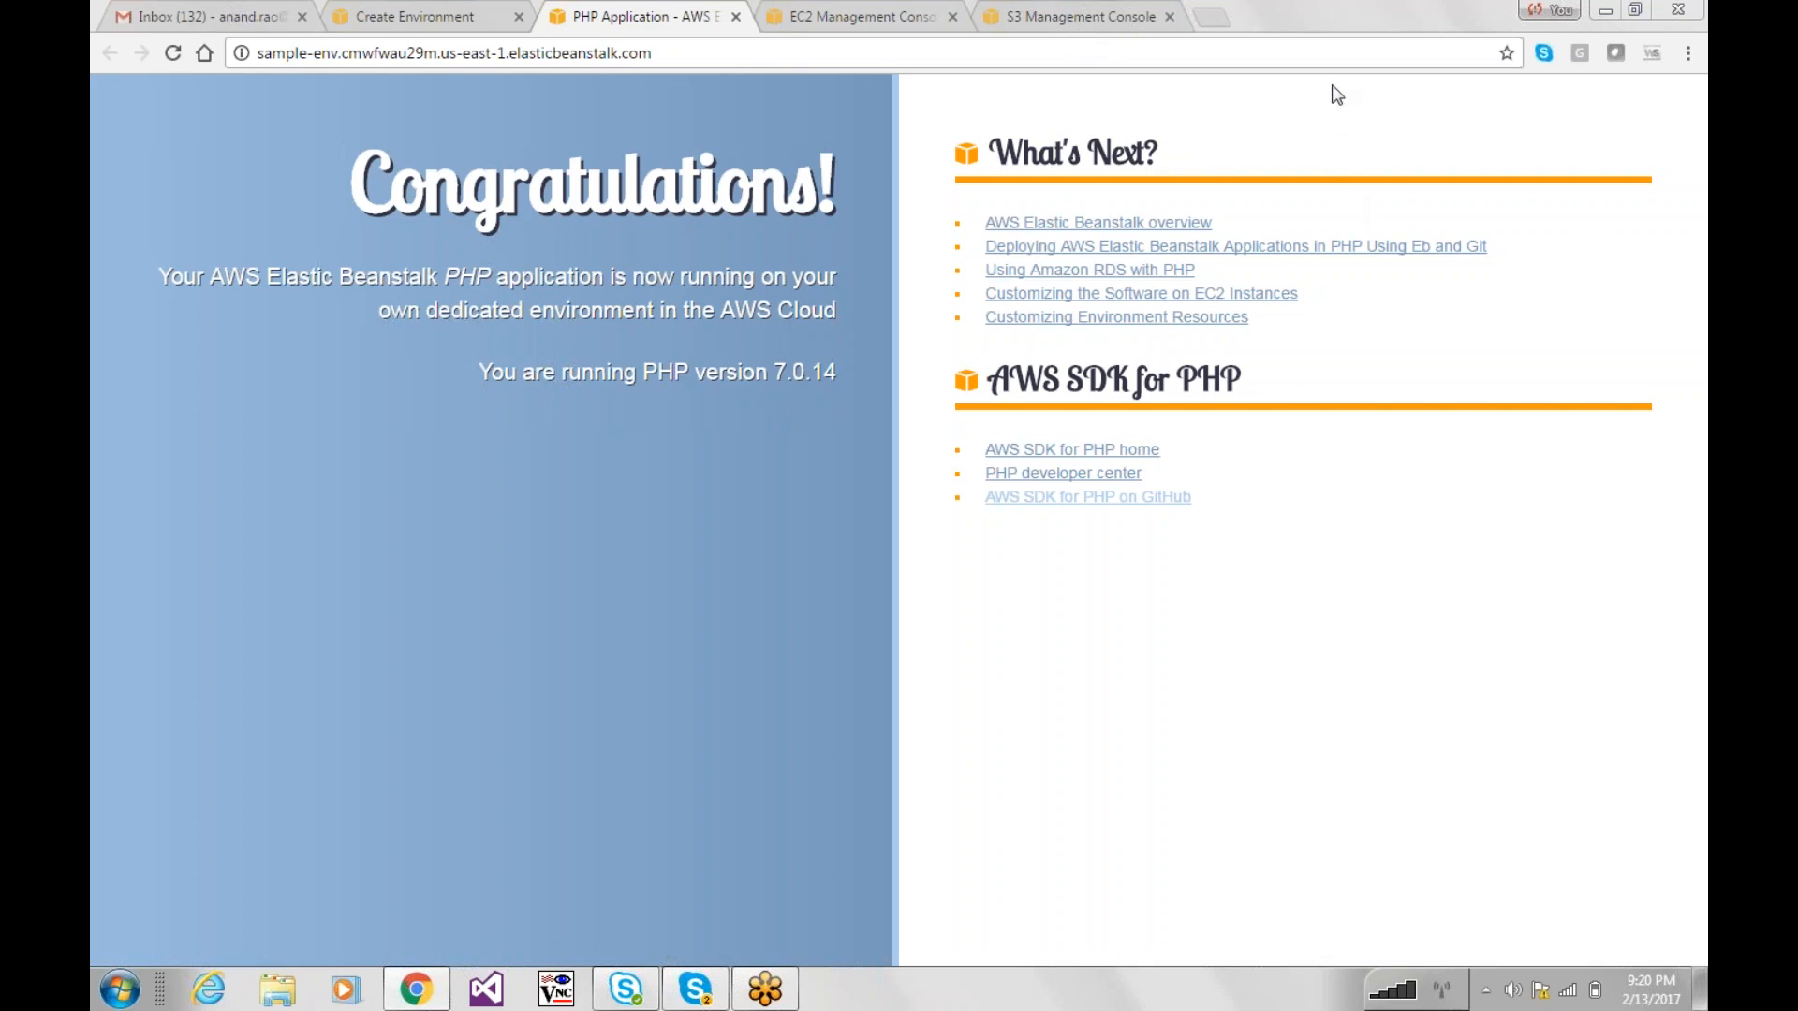
# Step: Go back to the Sample-env dashboard and view the Upload and Deploy options for a new application version without deploying
pyautogui.click(440, 15)
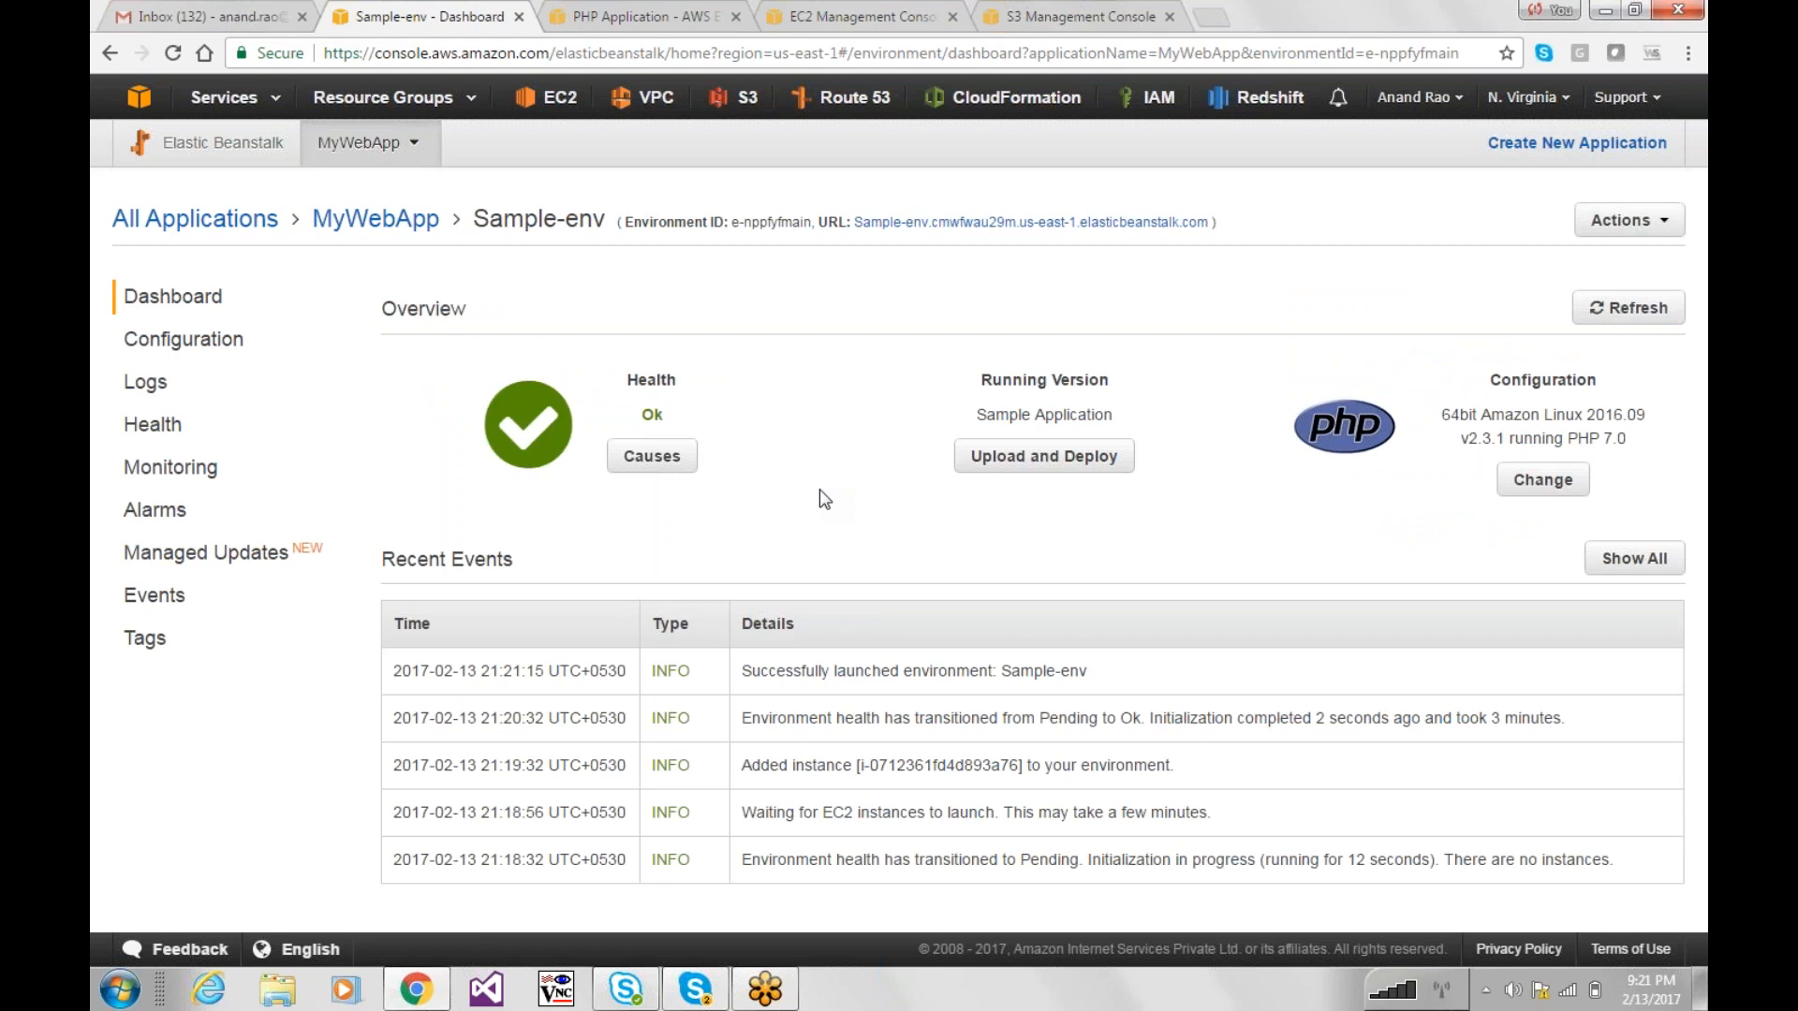
pyautogui.click(1074, 459)
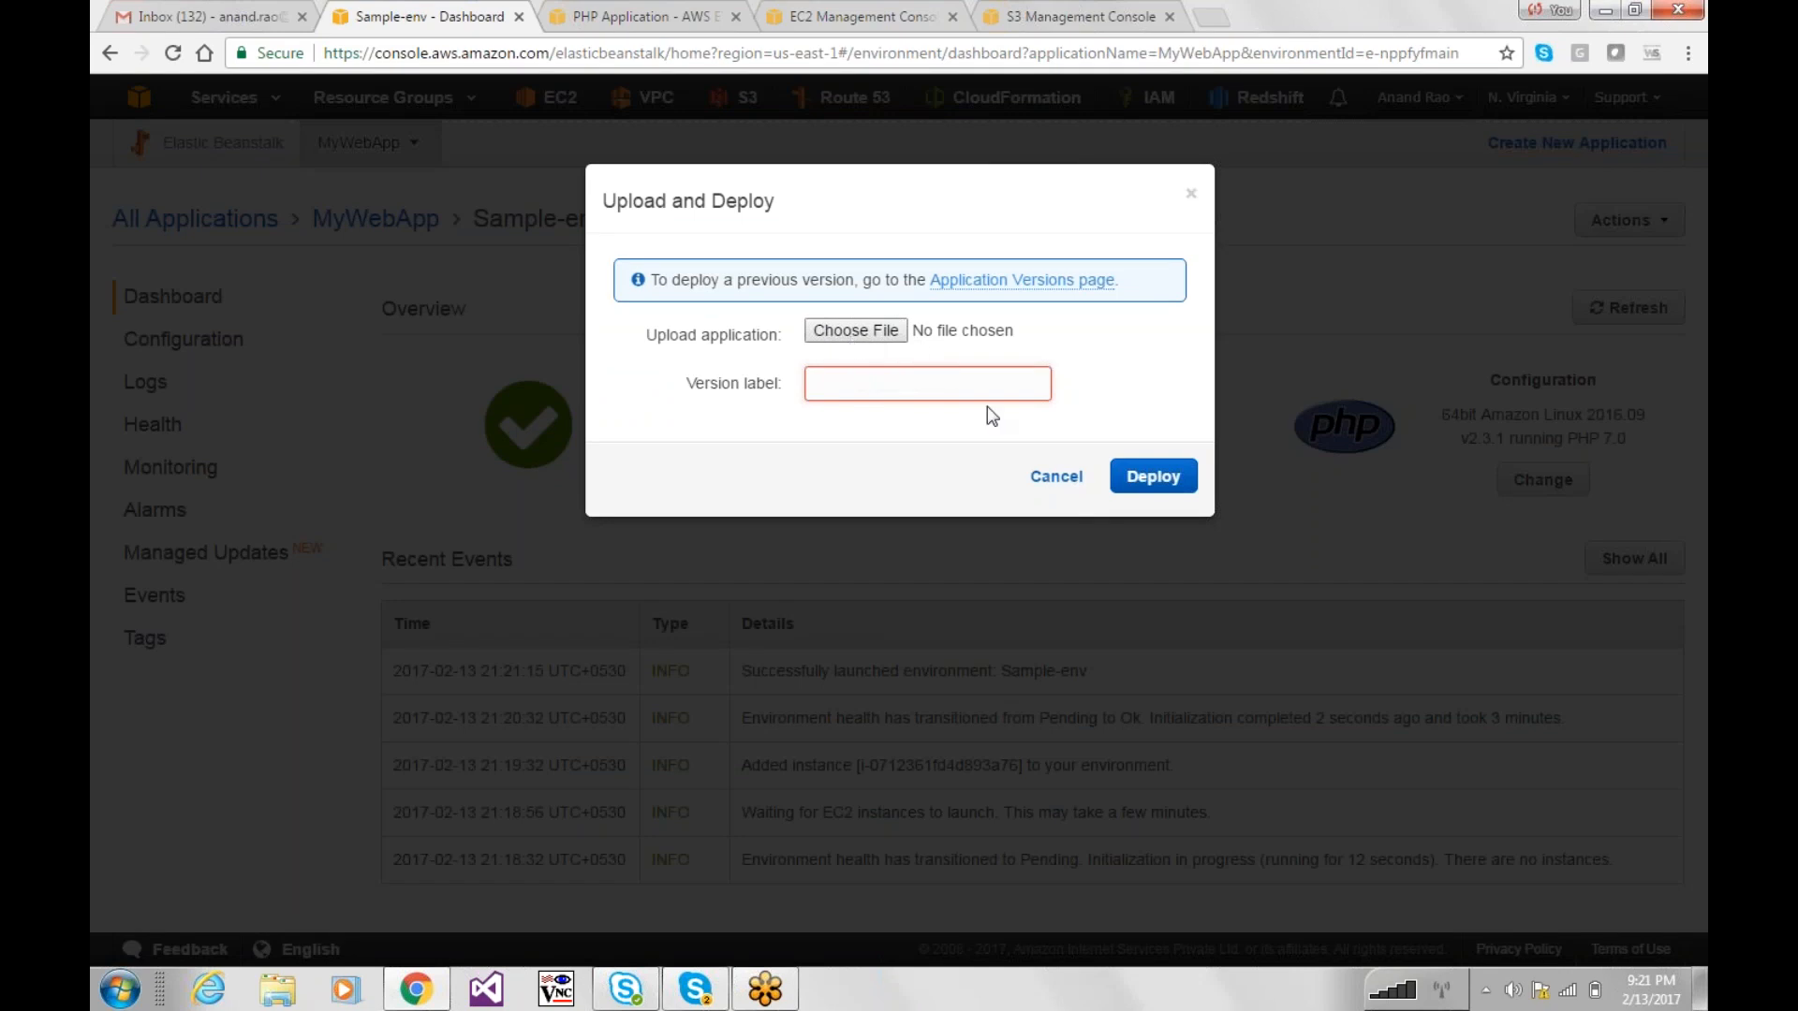
pyautogui.click(1057, 476)
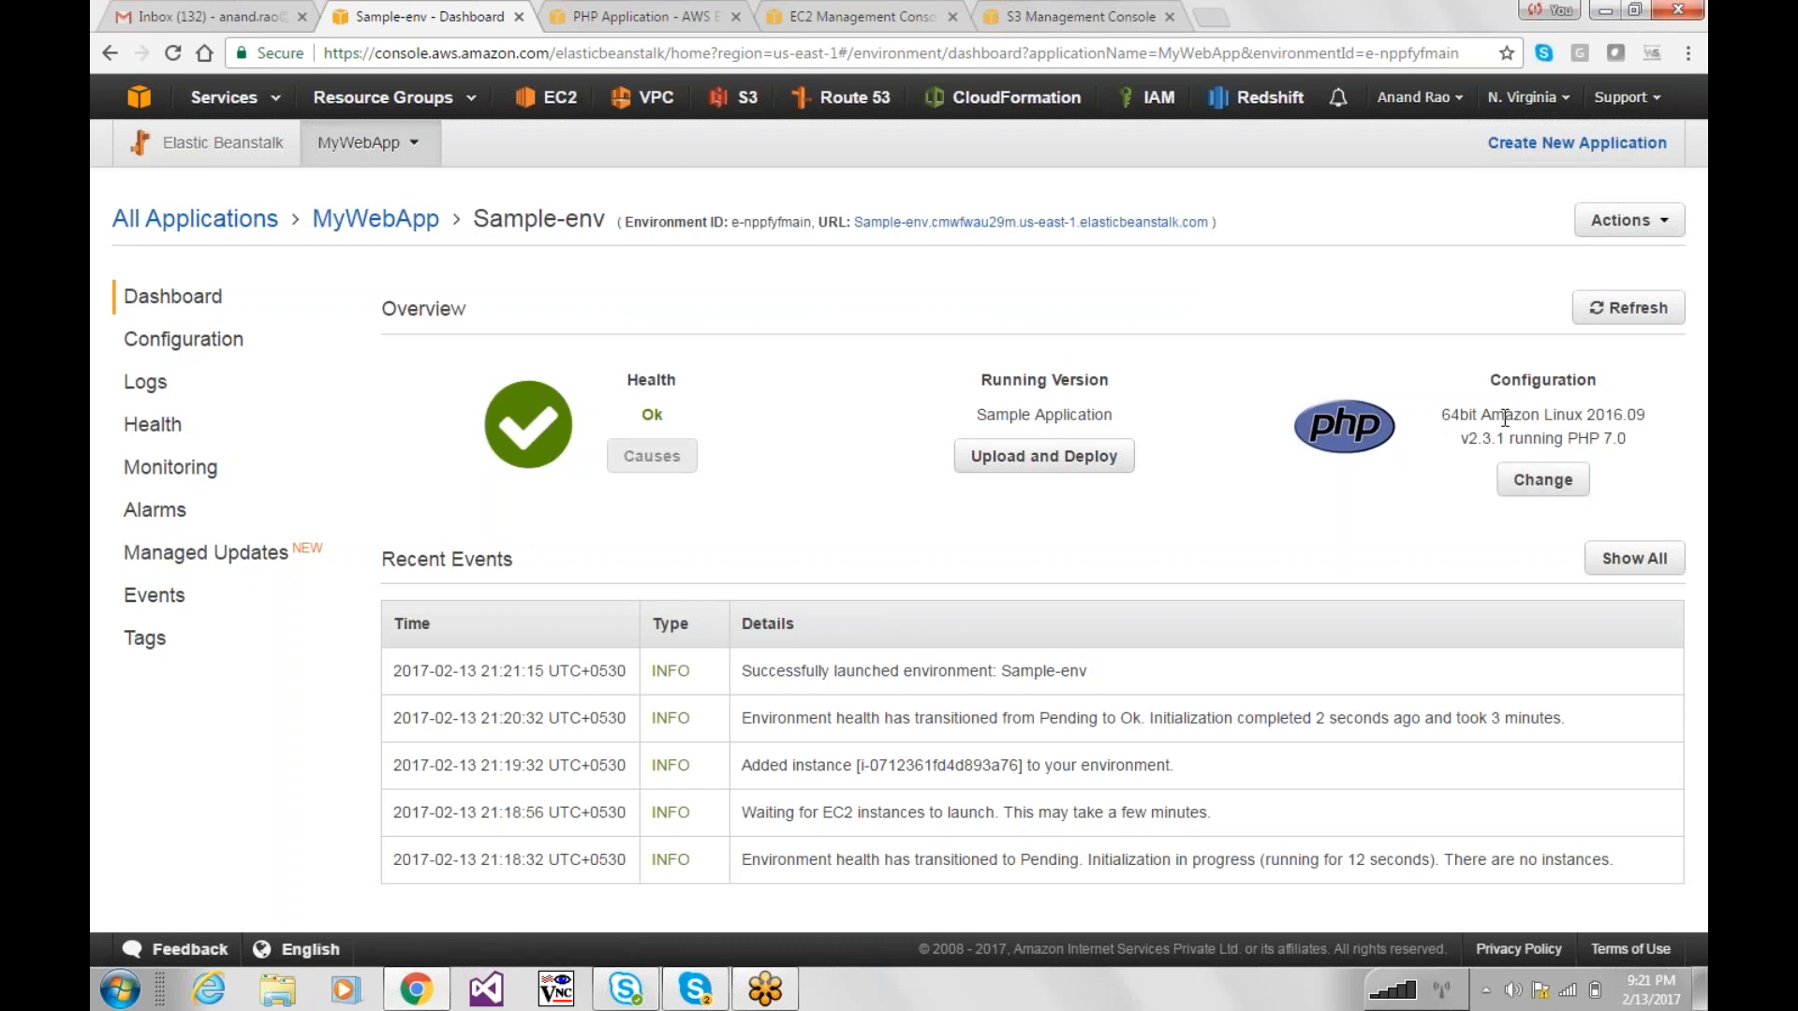
# Step: Review the platform versions and service roles offered for updating Sample-env's platform, and cancel the update
pyautogui.click(1543, 480)
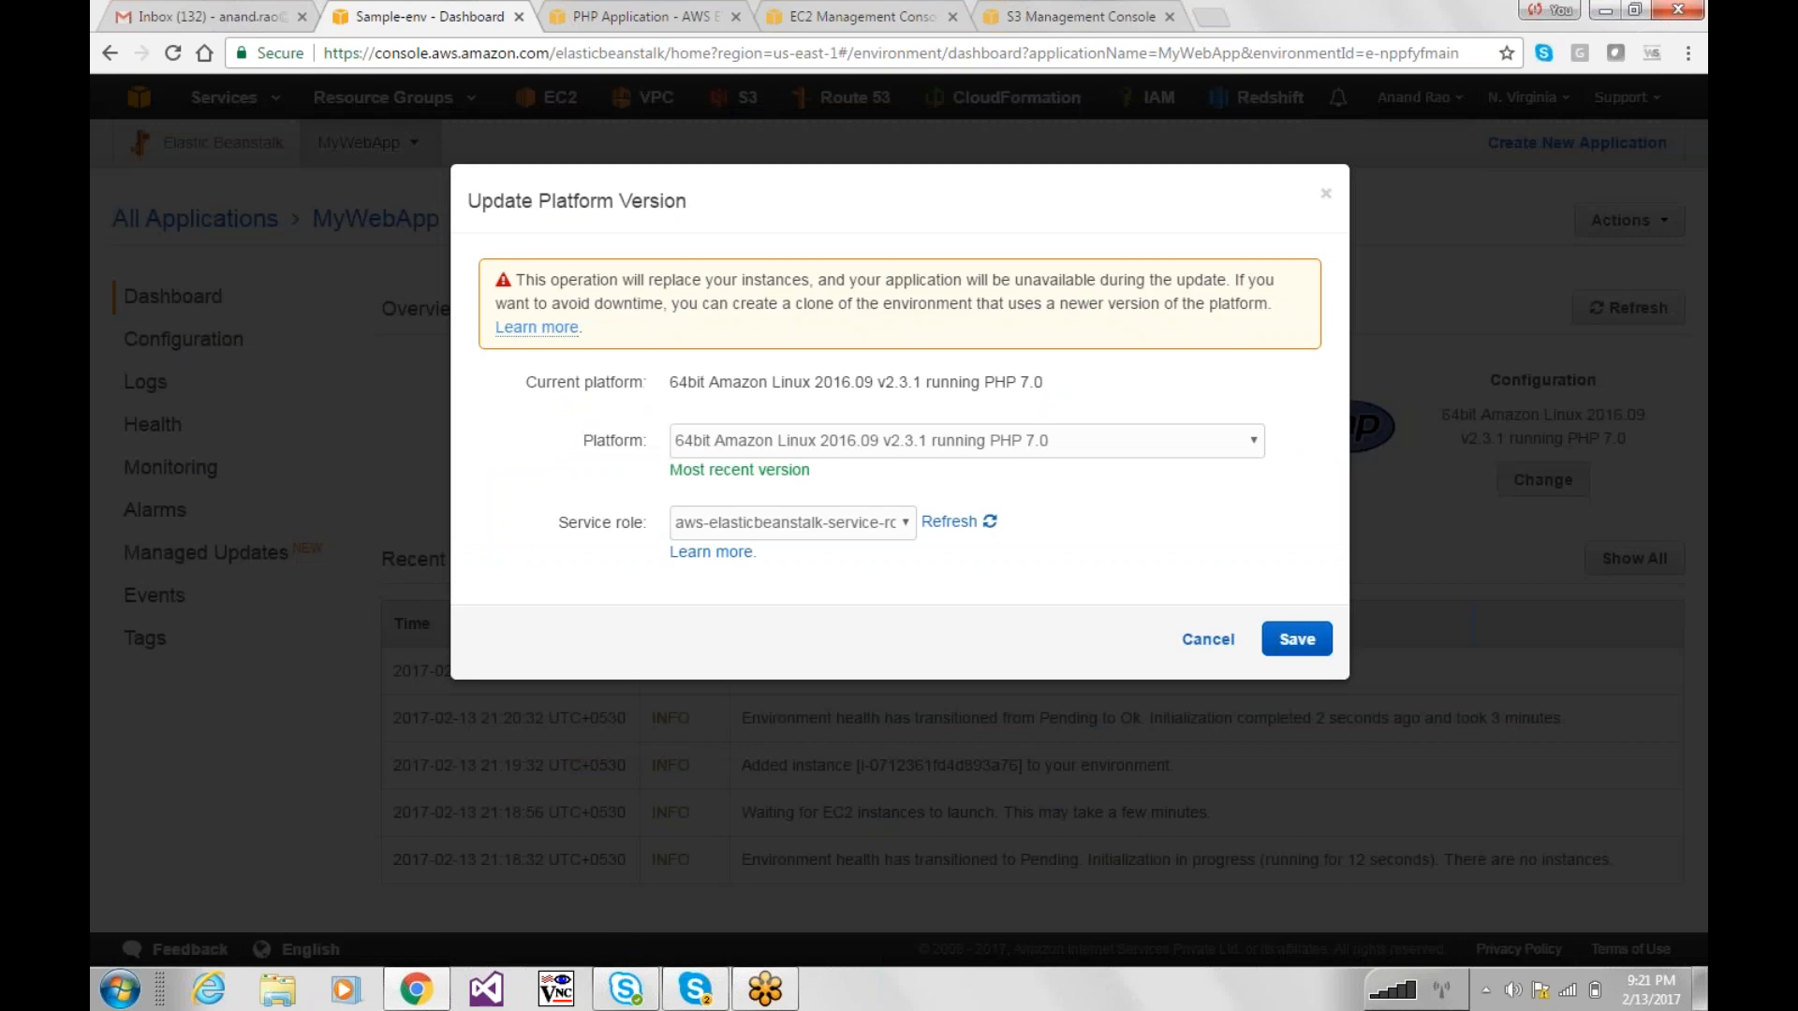
pyautogui.click(1035, 446)
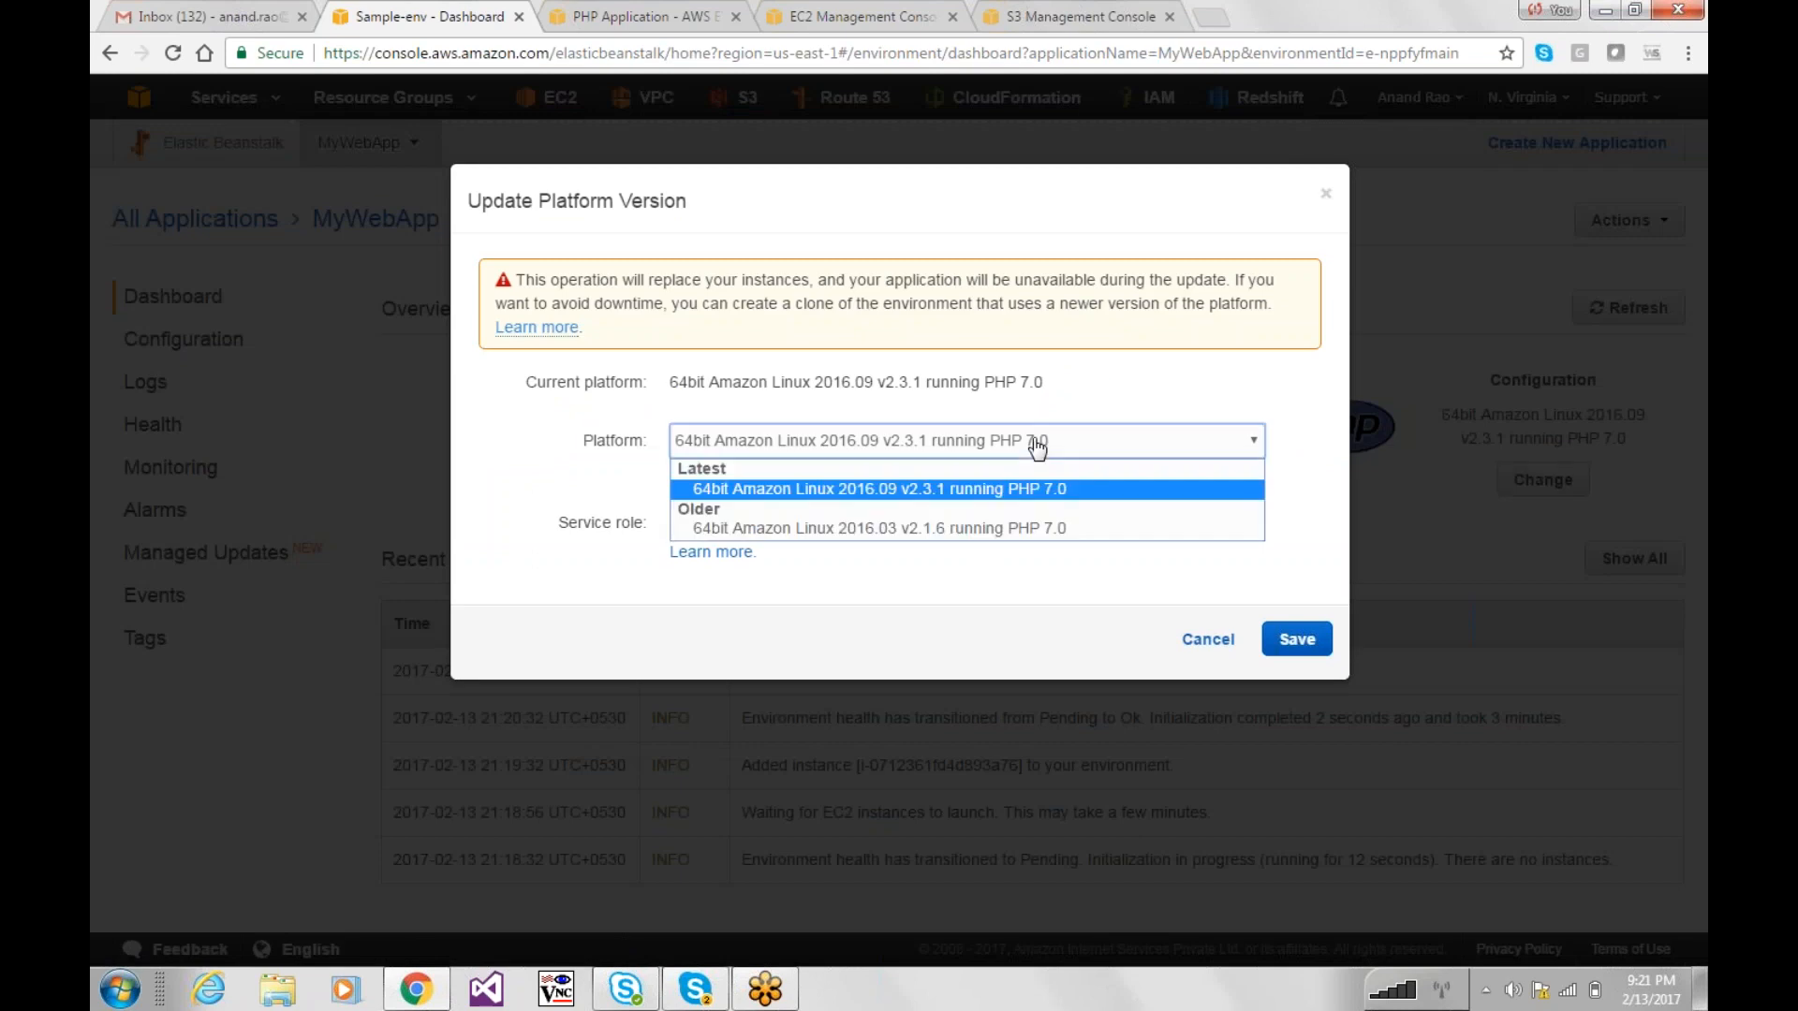
pyautogui.click(1053, 579)
pyautogui.click(869, 522)
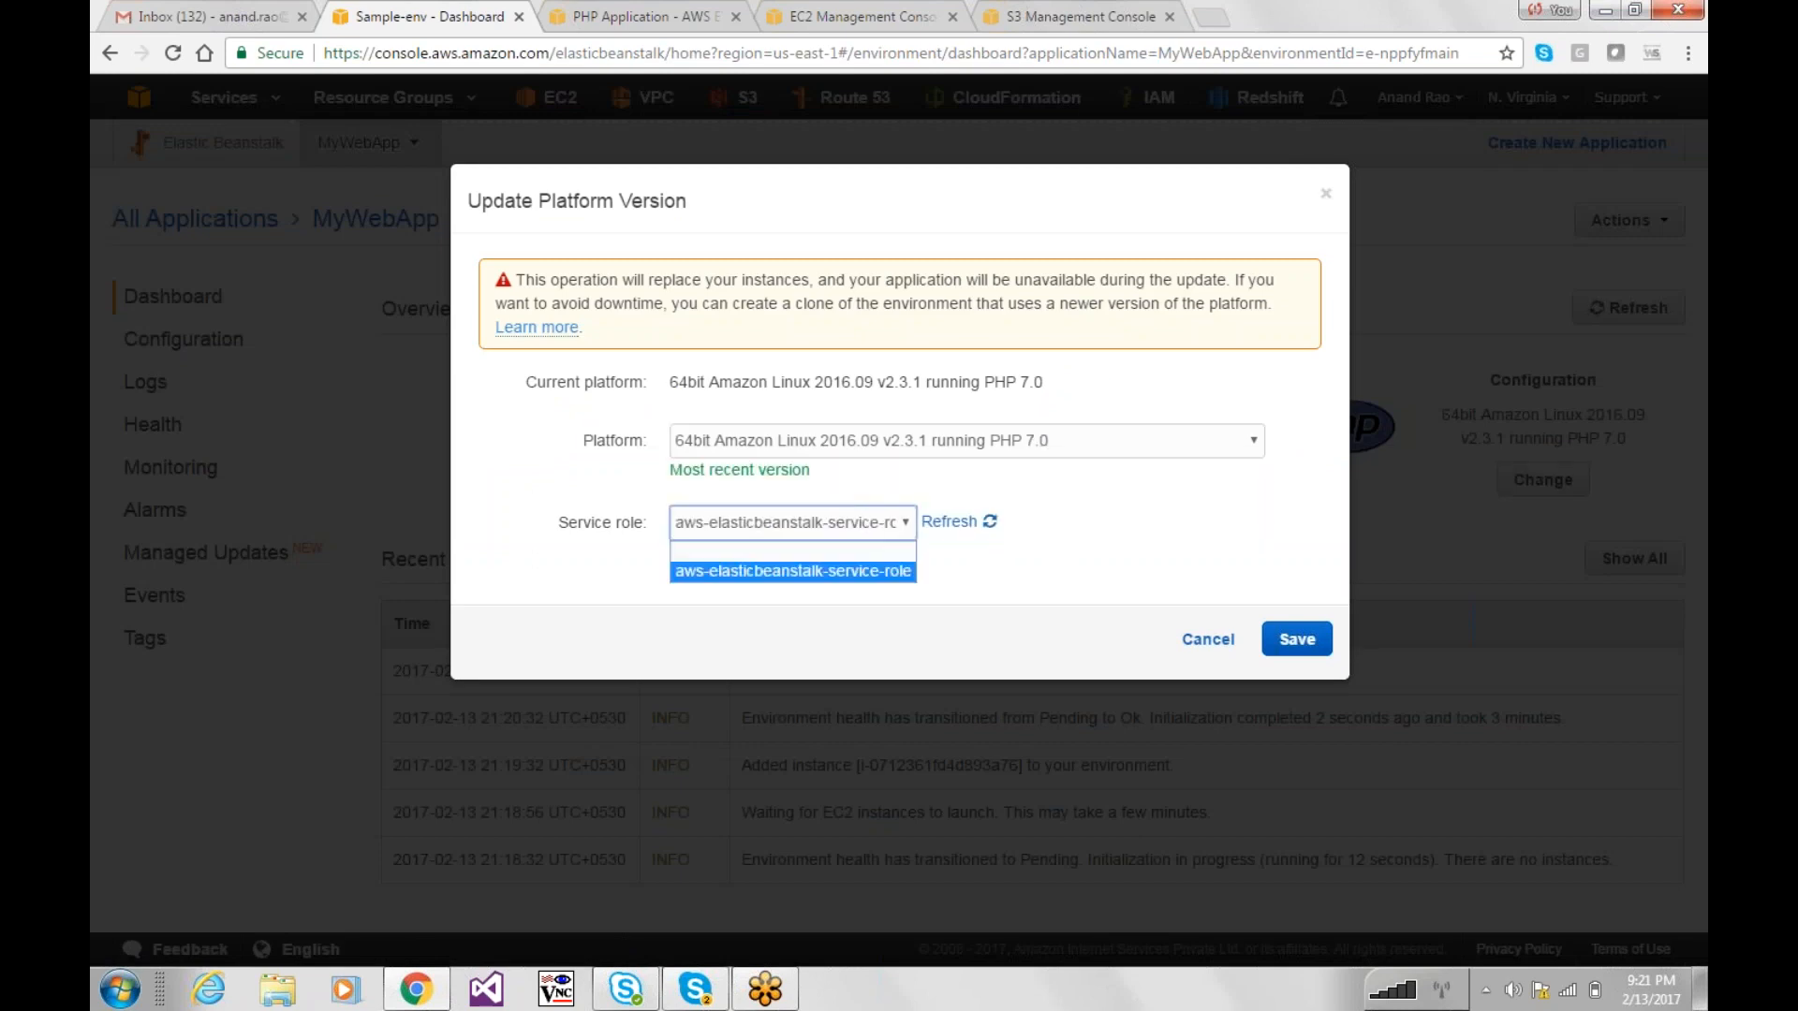
pyautogui.click(792, 570)
pyautogui.click(1208, 639)
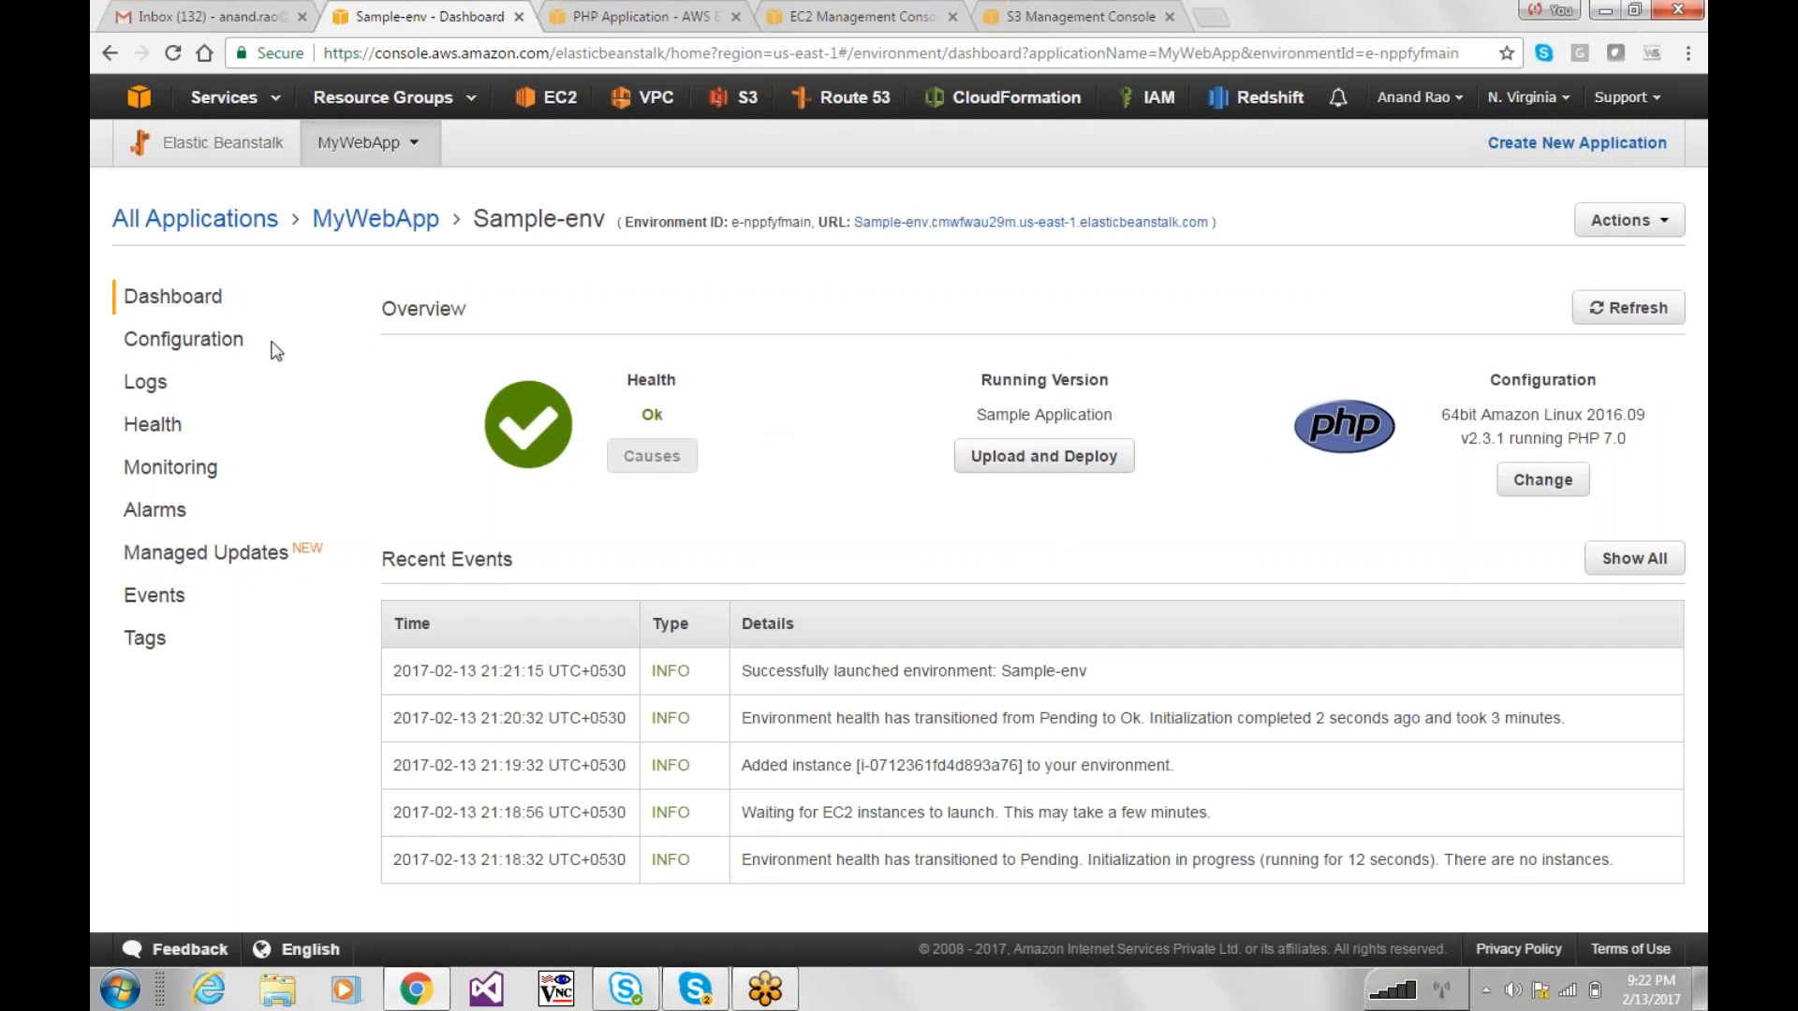
# Step: In Sample-env's scaling configuration, set the environment type to Load balancing, auto scaling
pyautogui.click(145, 384)
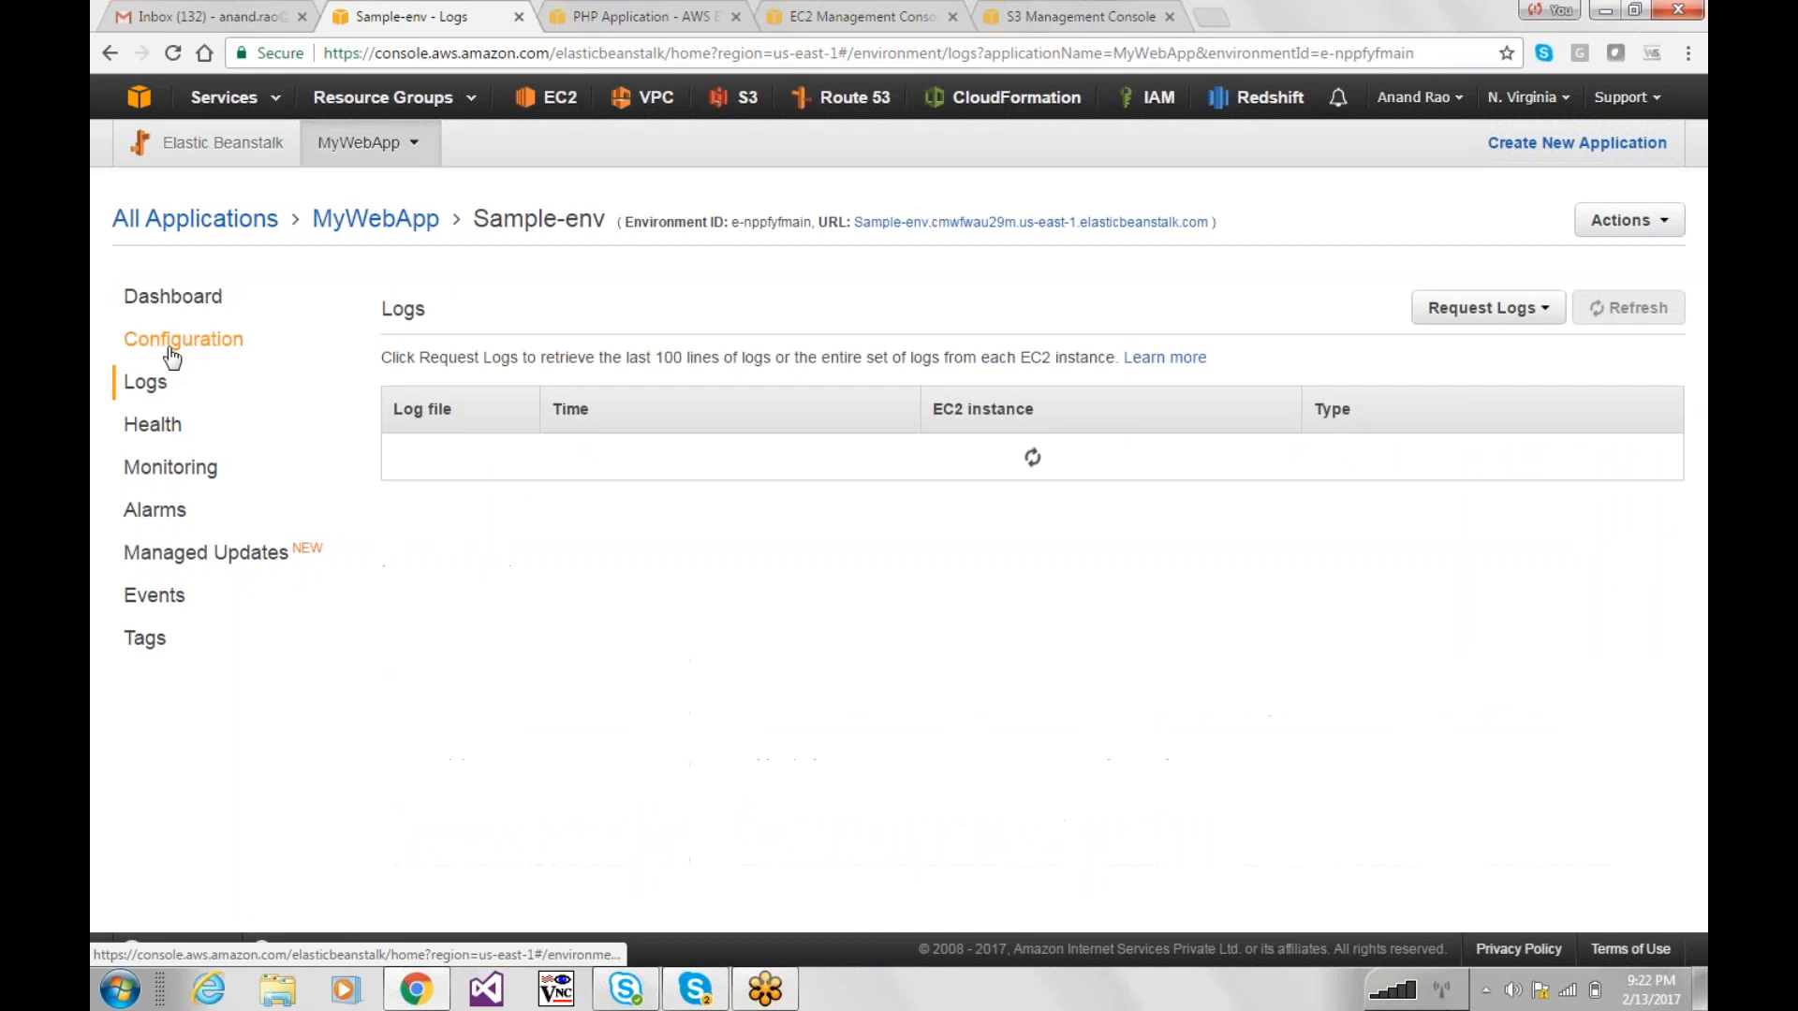
pyautogui.click(171, 349)
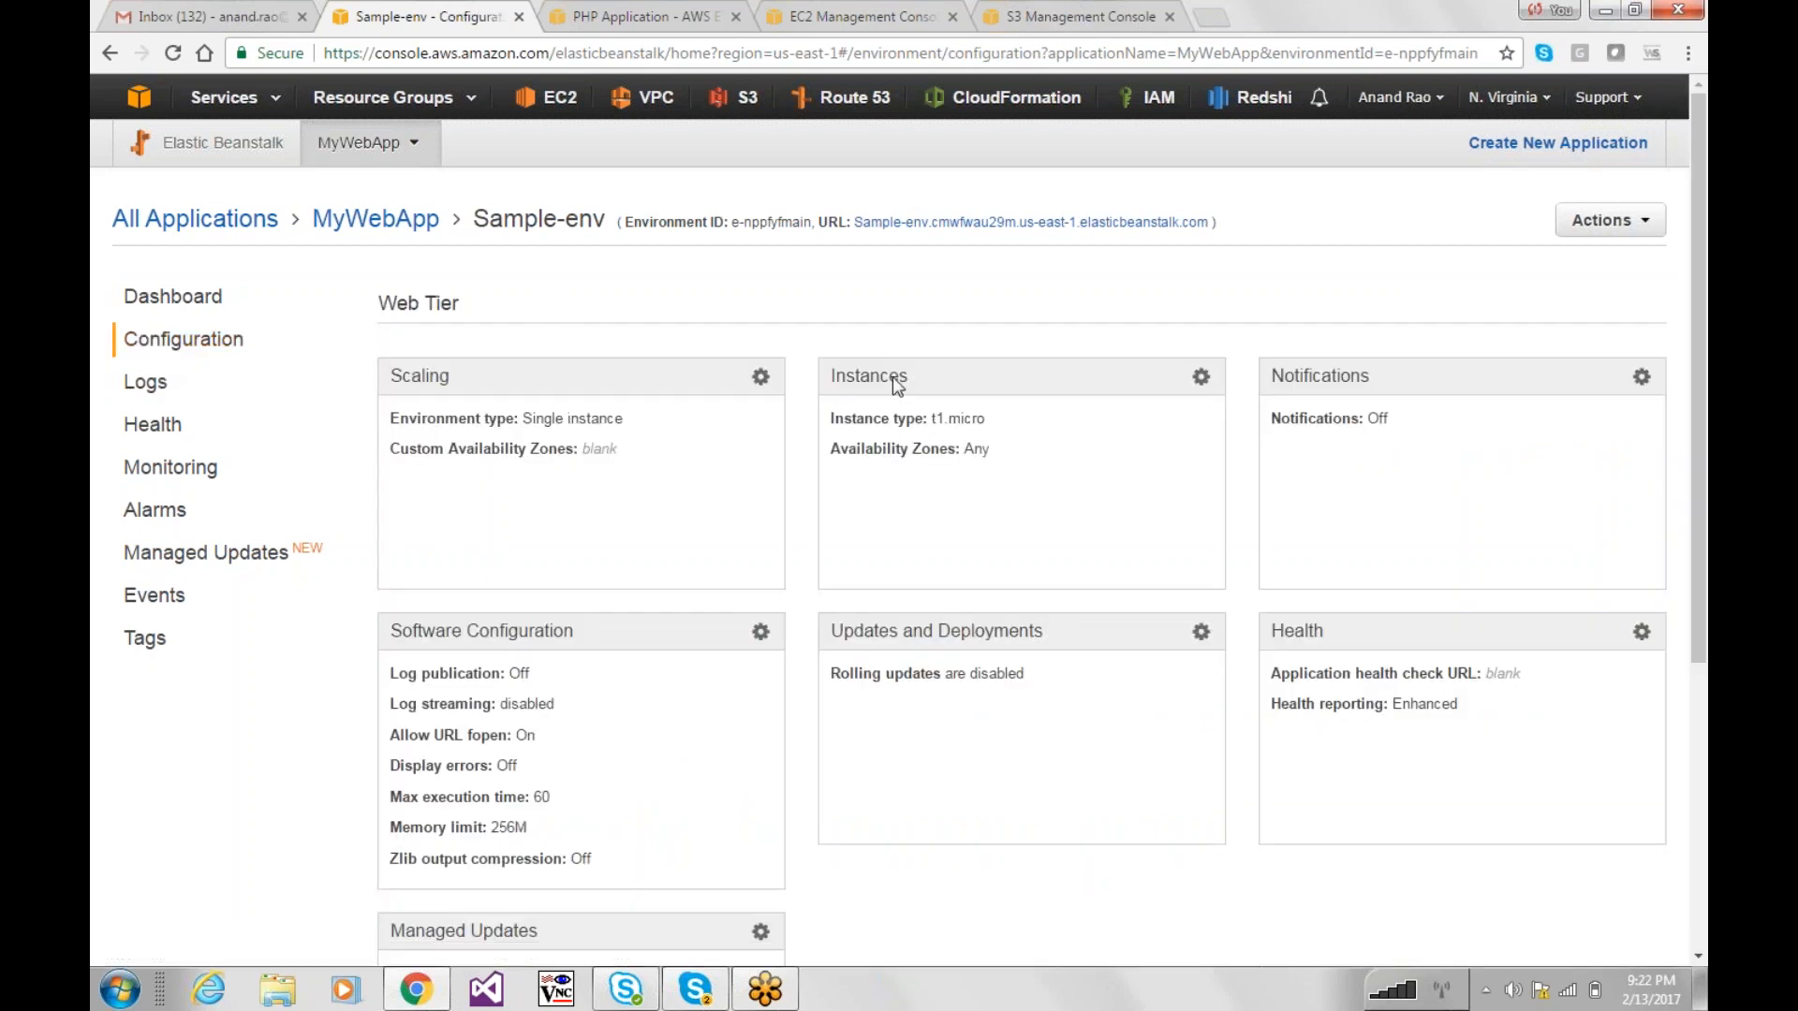
pyautogui.moveTo(1694, 291); pyautogui.dragTo(1681, 329)
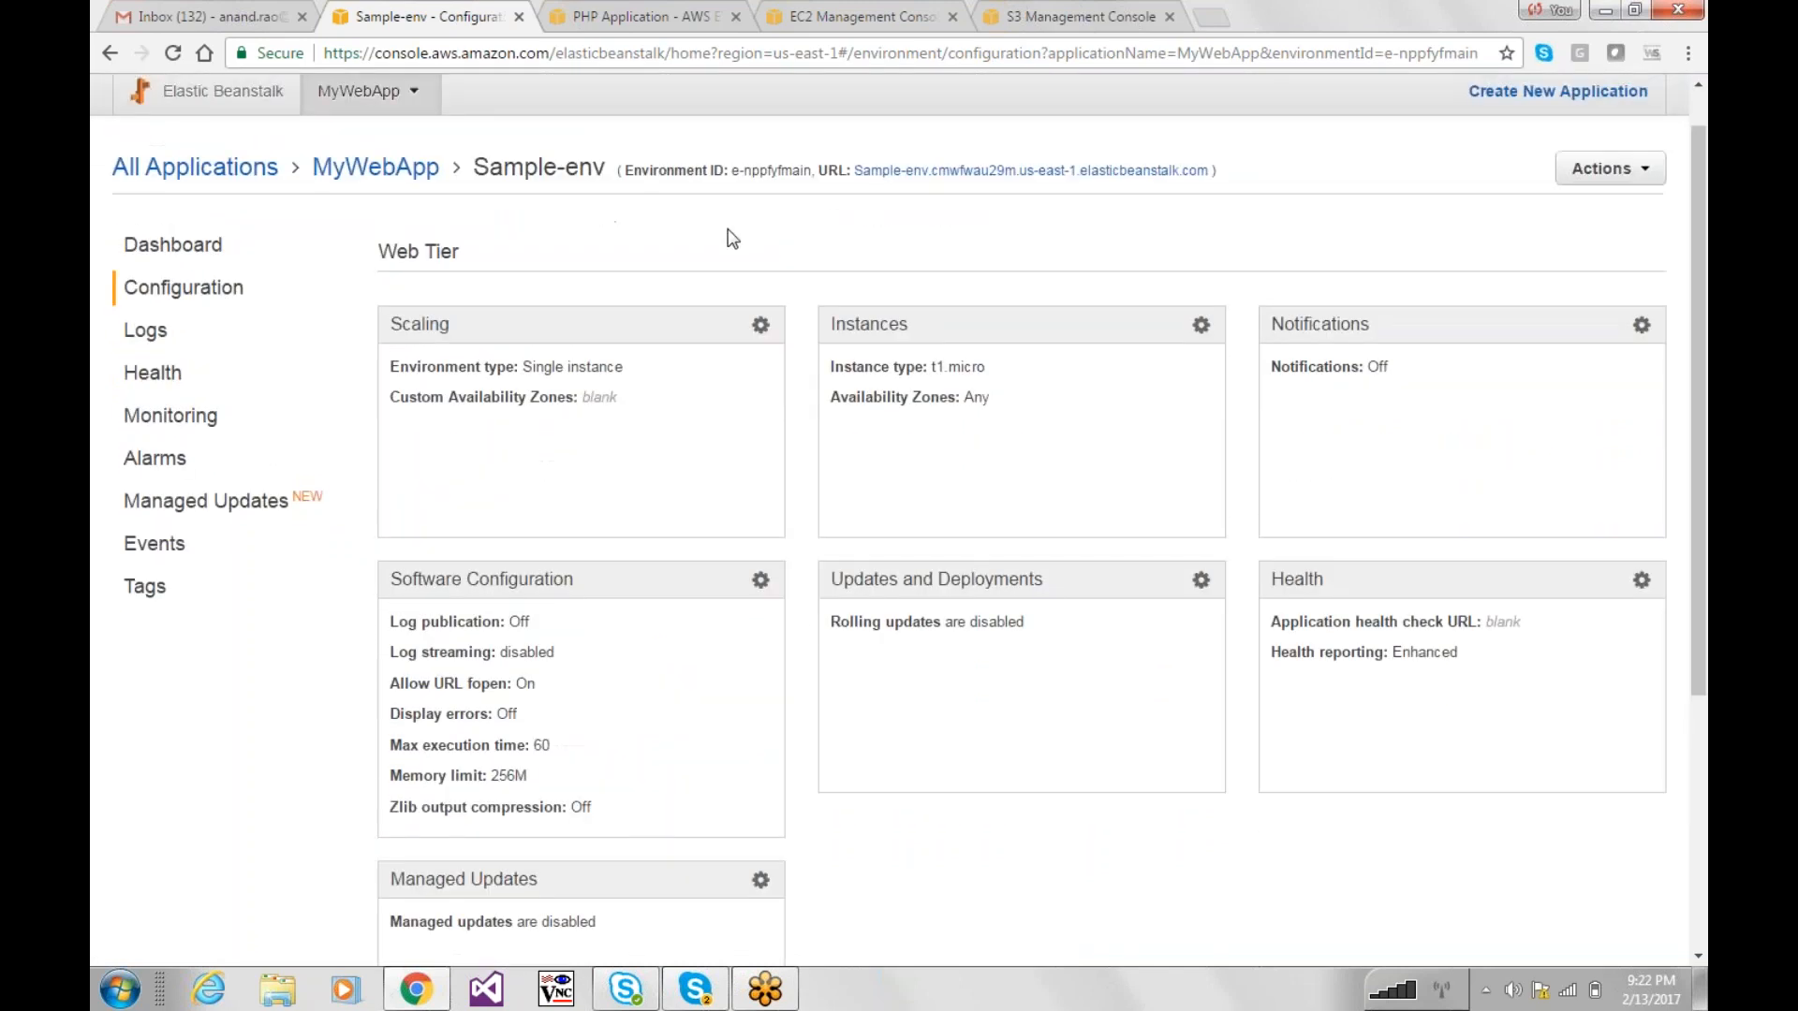
pyautogui.doubleClick(570, 369)
pyautogui.click(761, 327)
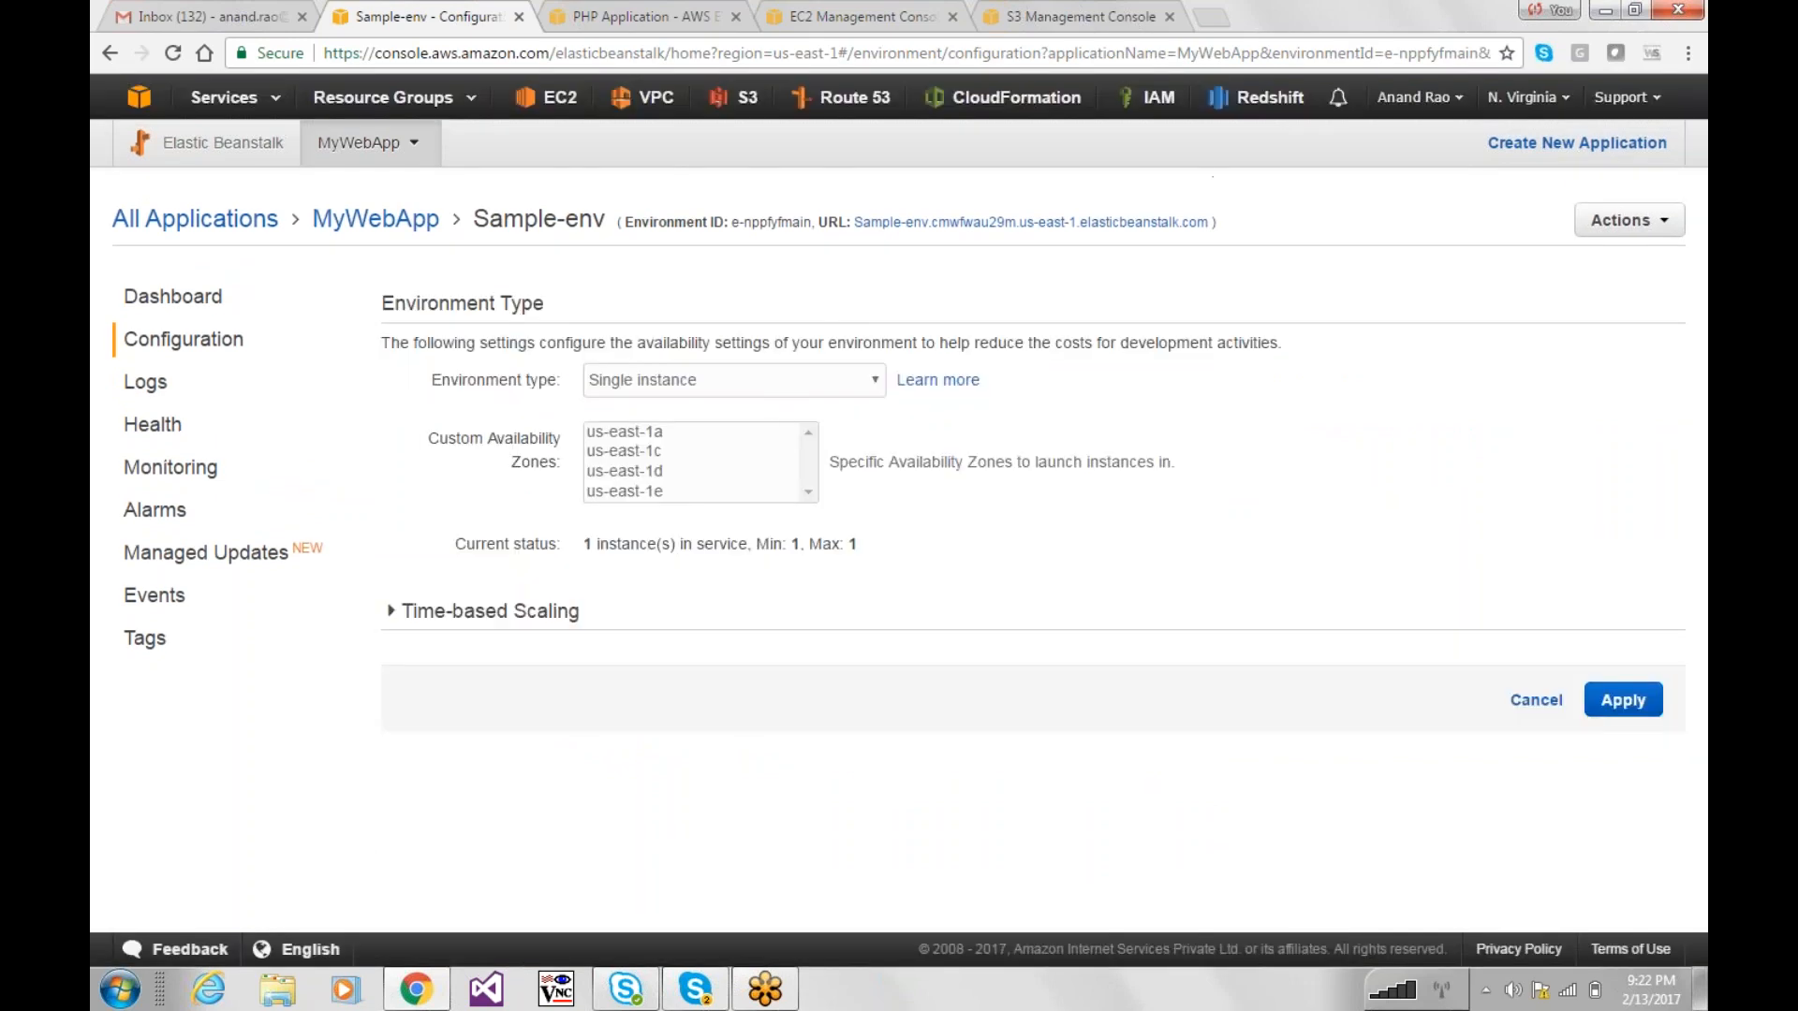
pyautogui.click(766, 391)
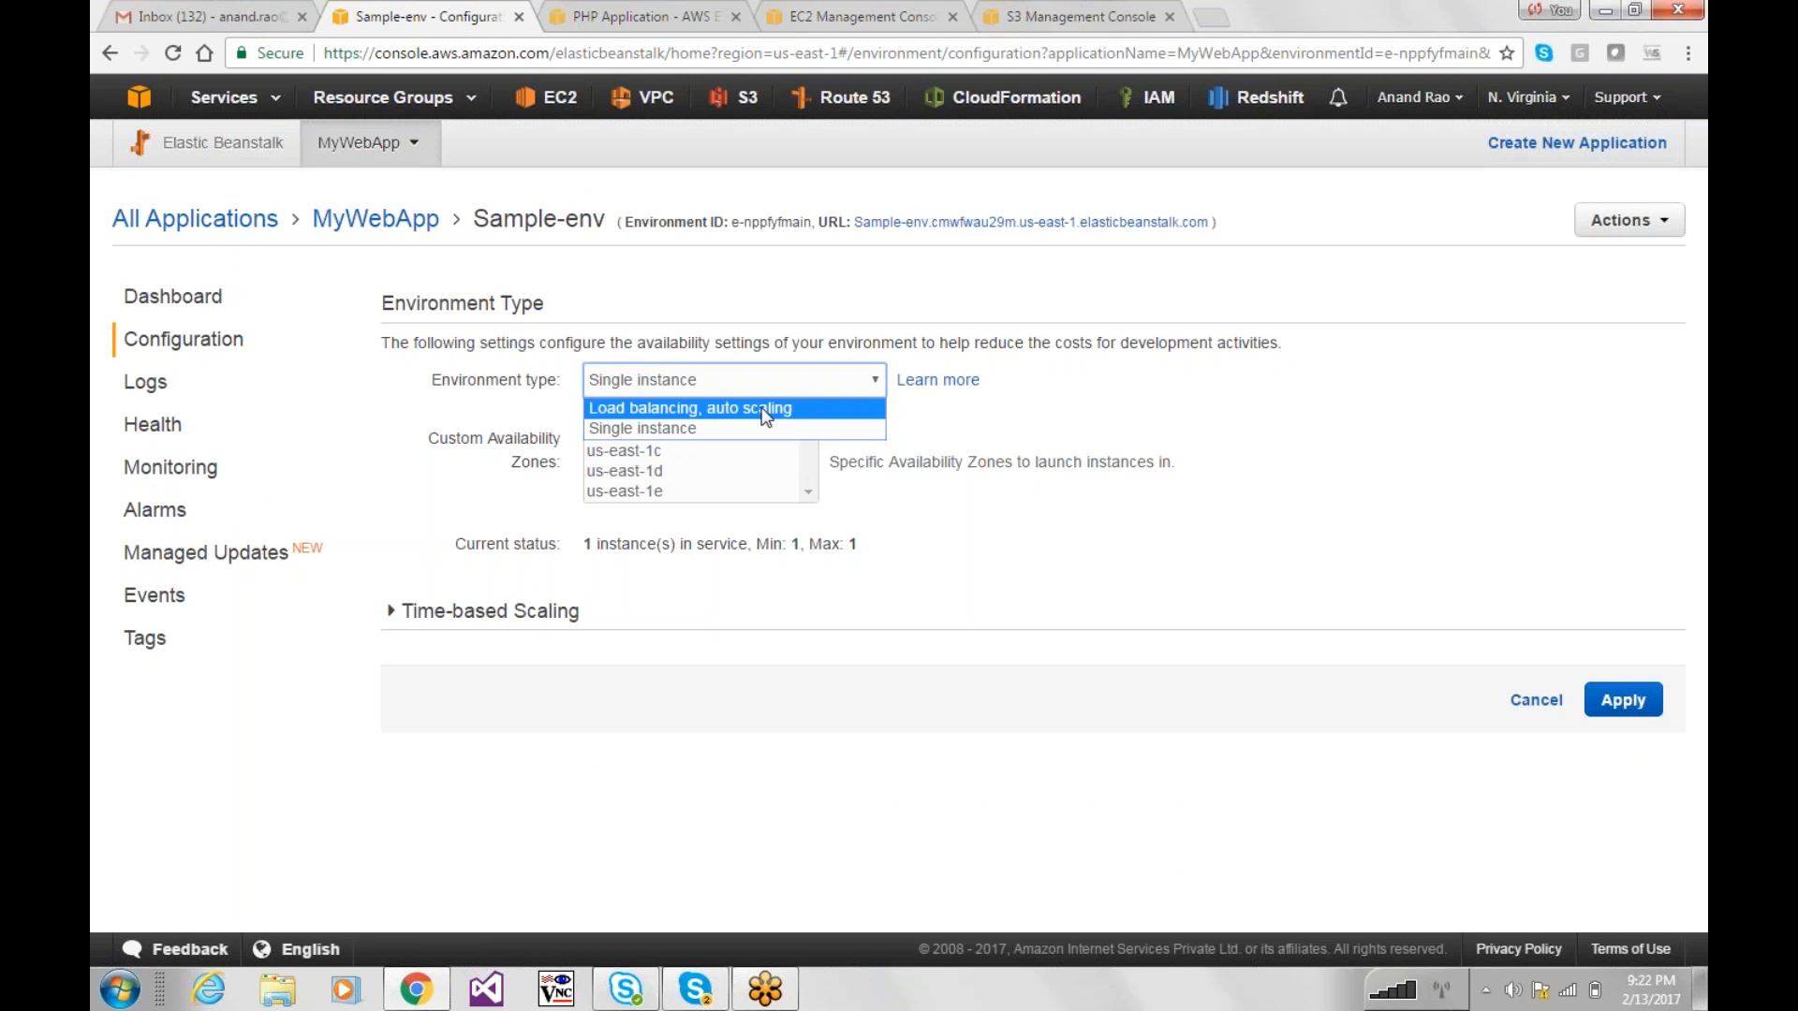
pyautogui.click(764, 409)
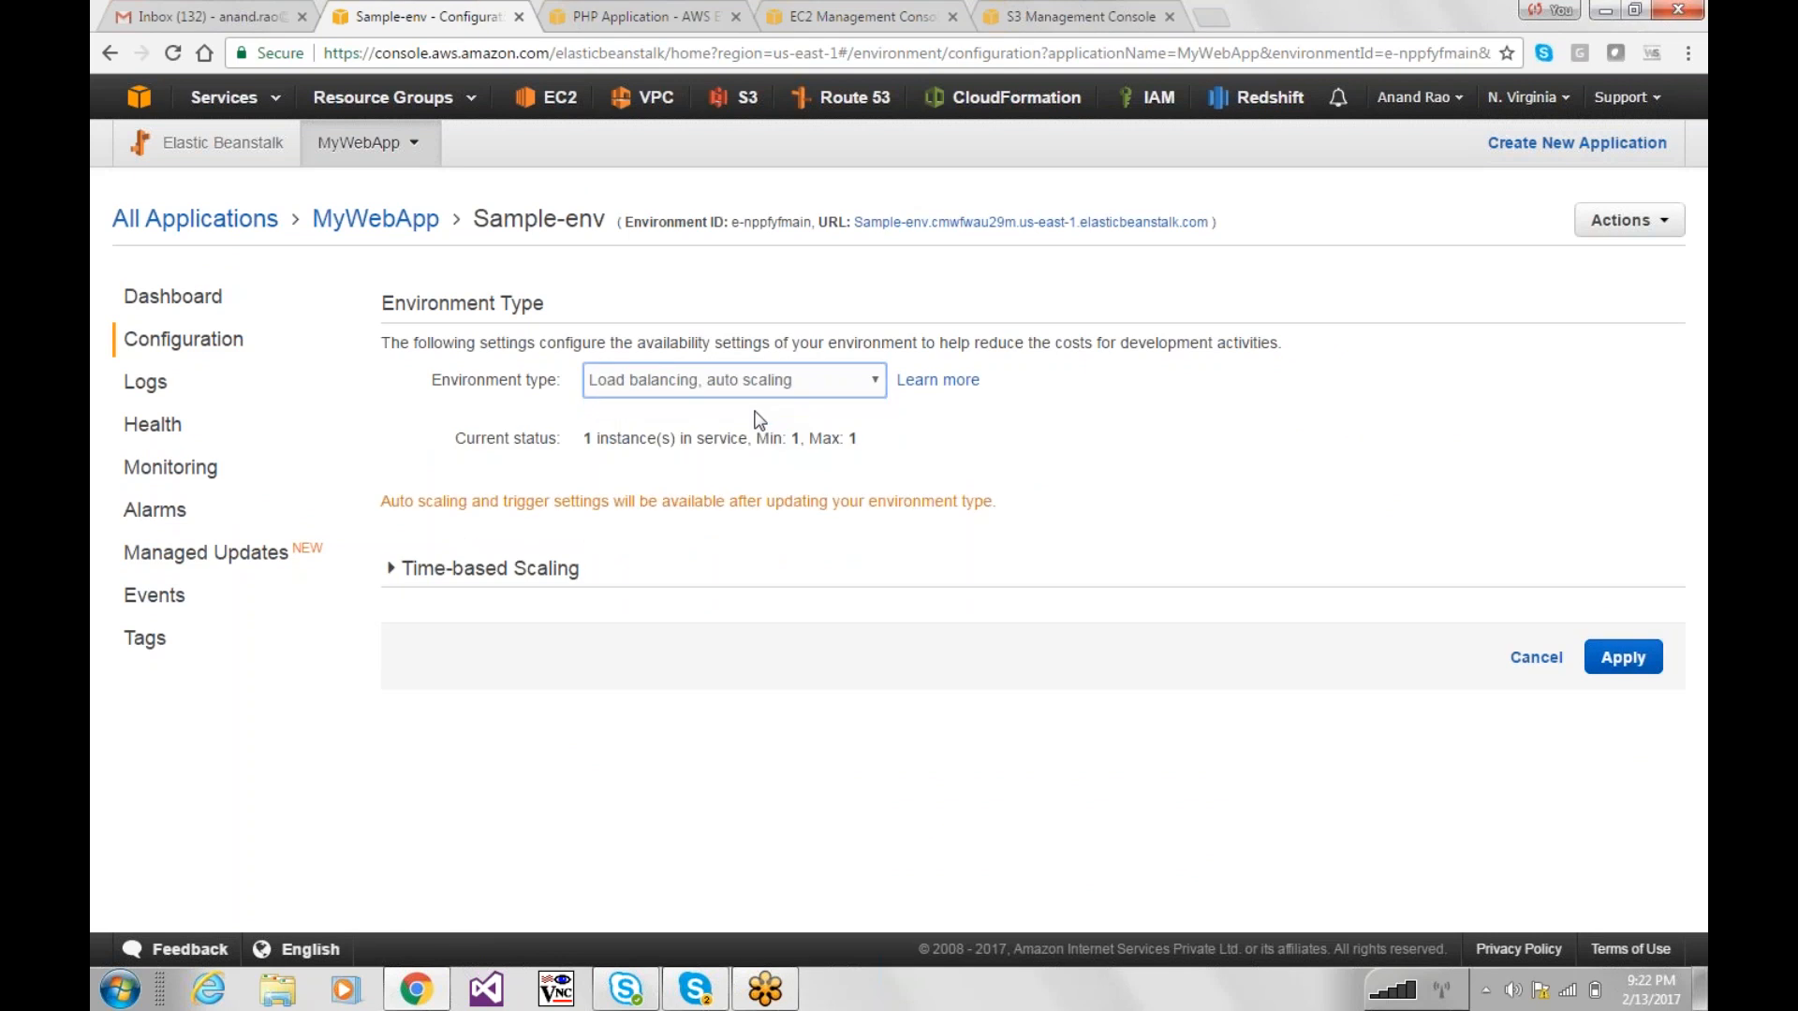
# Step: Review the form for a new time-based scaling action, cancel it, and discard the scaling configuration changes
pyautogui.click(446, 567)
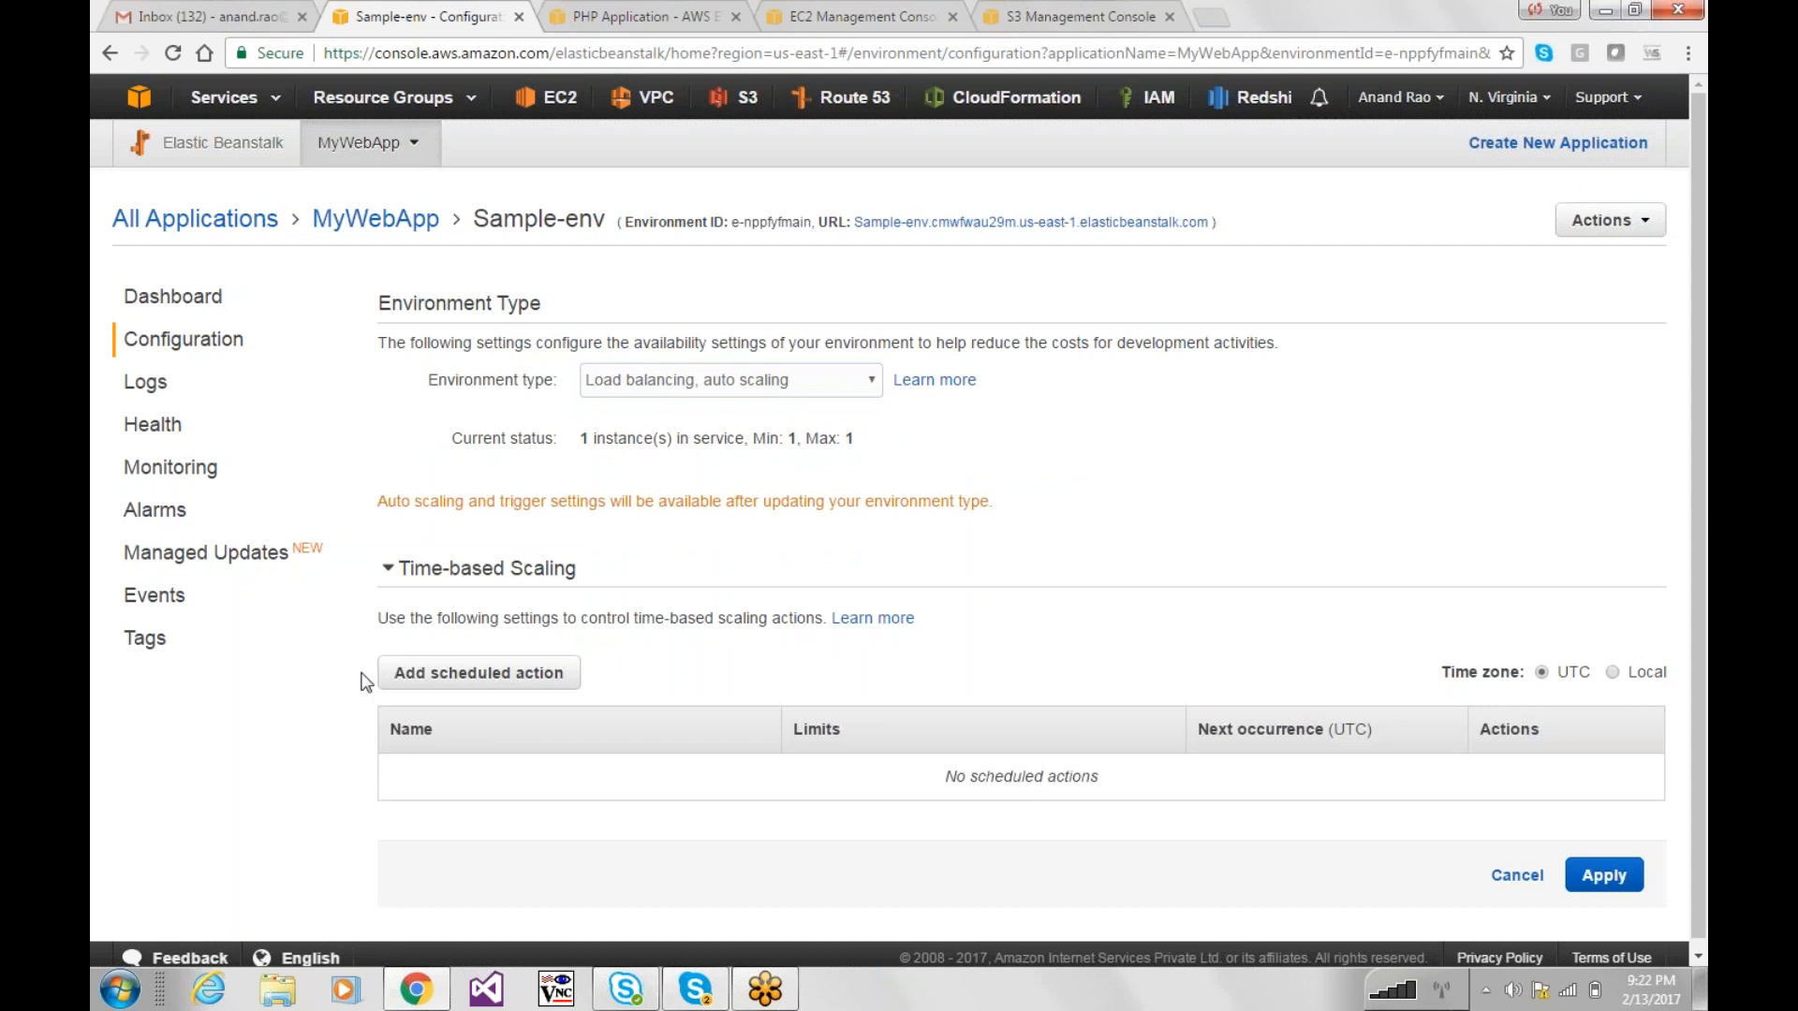
pyautogui.click(457, 674)
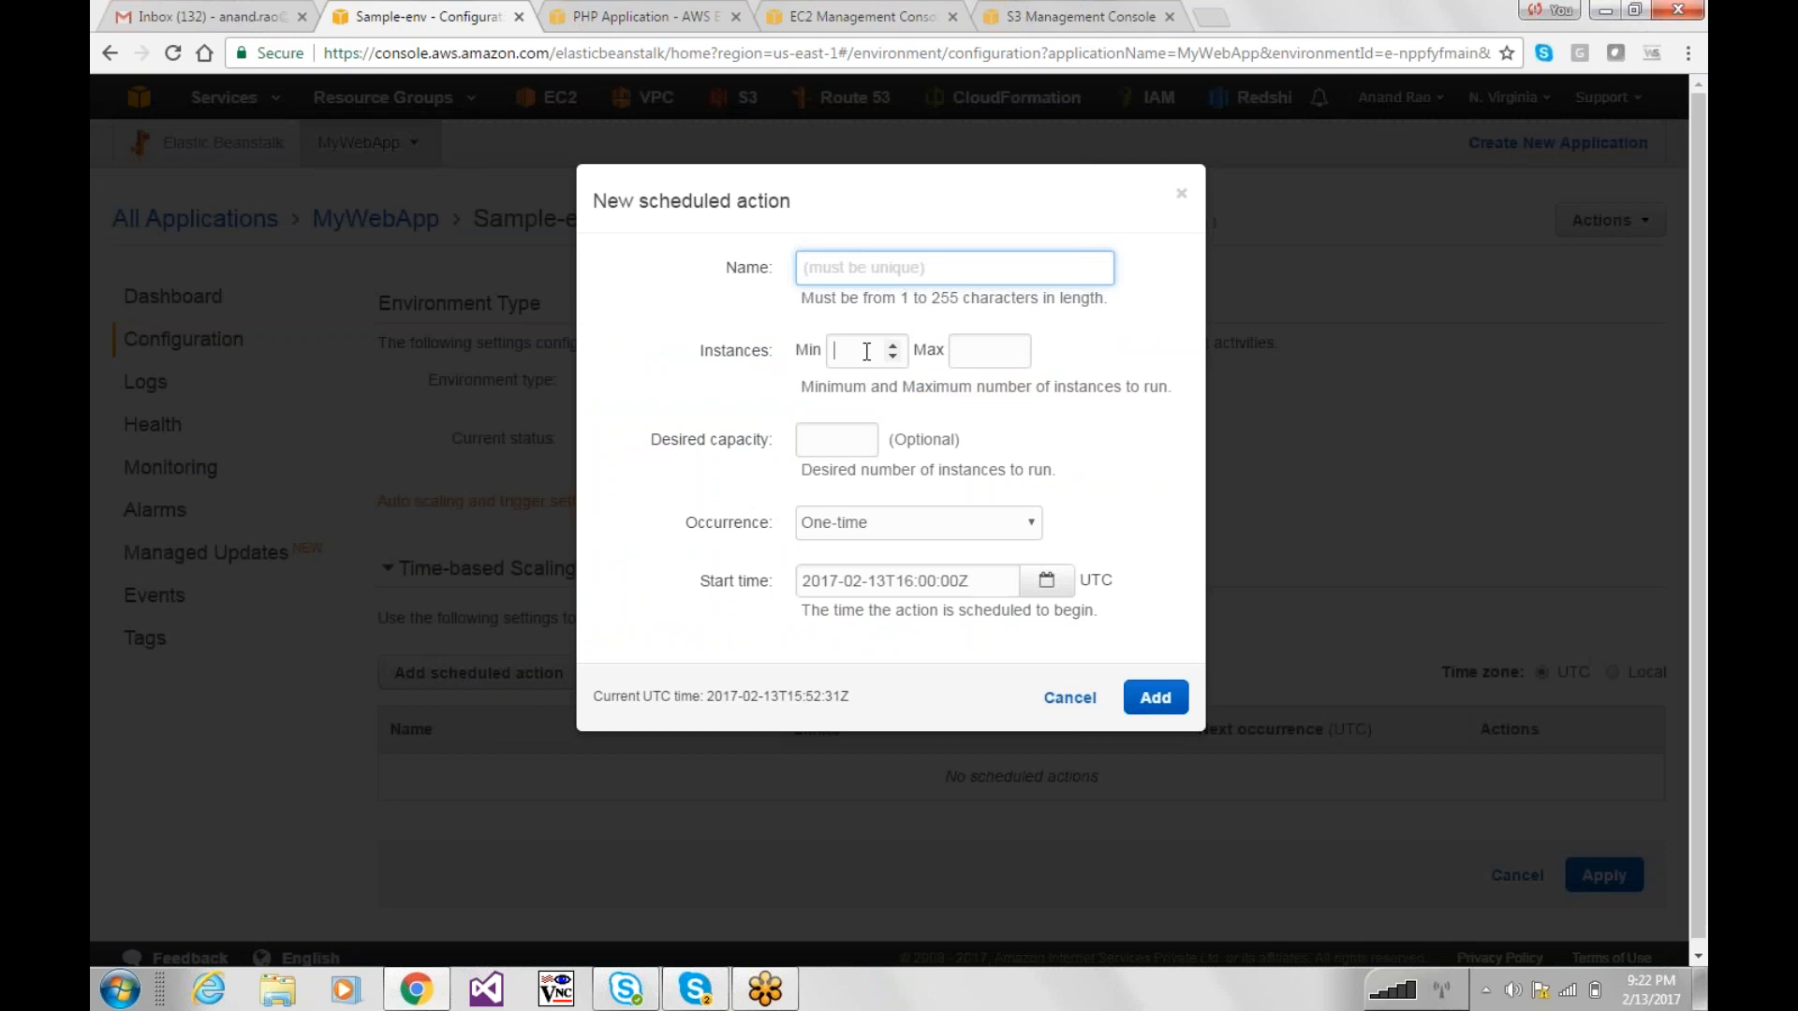
pyautogui.click(983, 351)
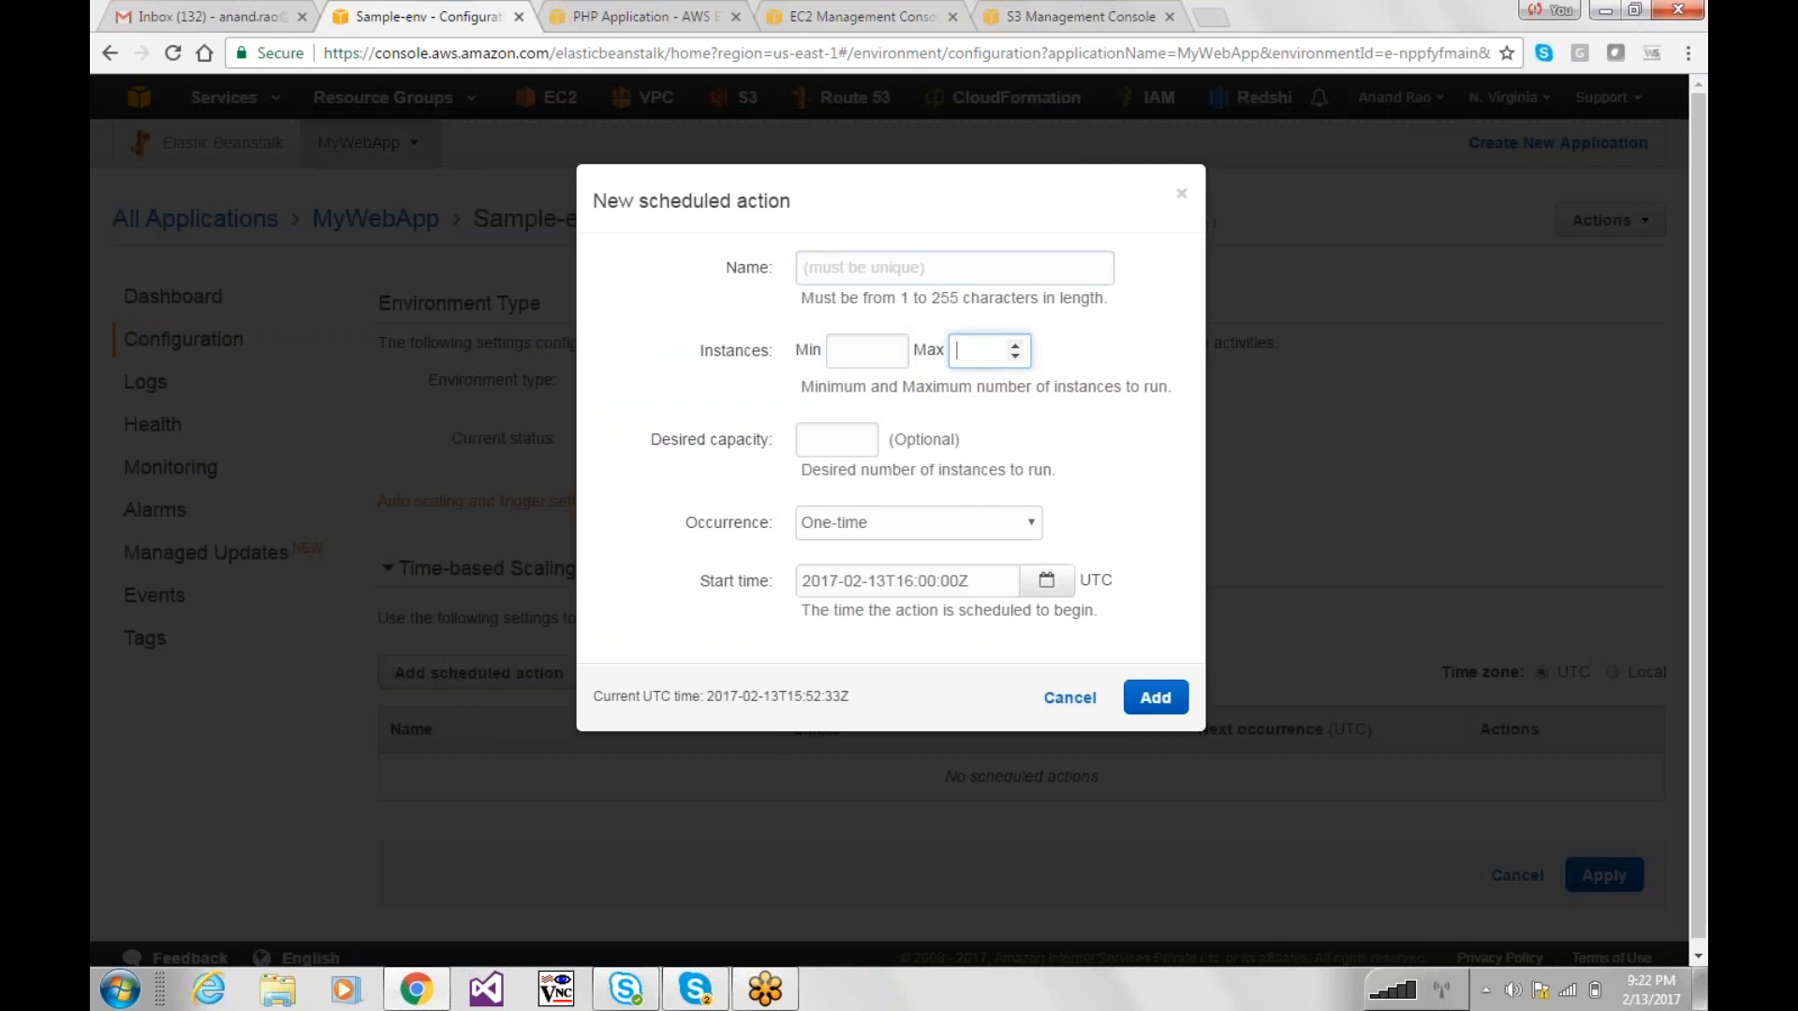
pyautogui.click(864, 434)
pyautogui.click(871, 524)
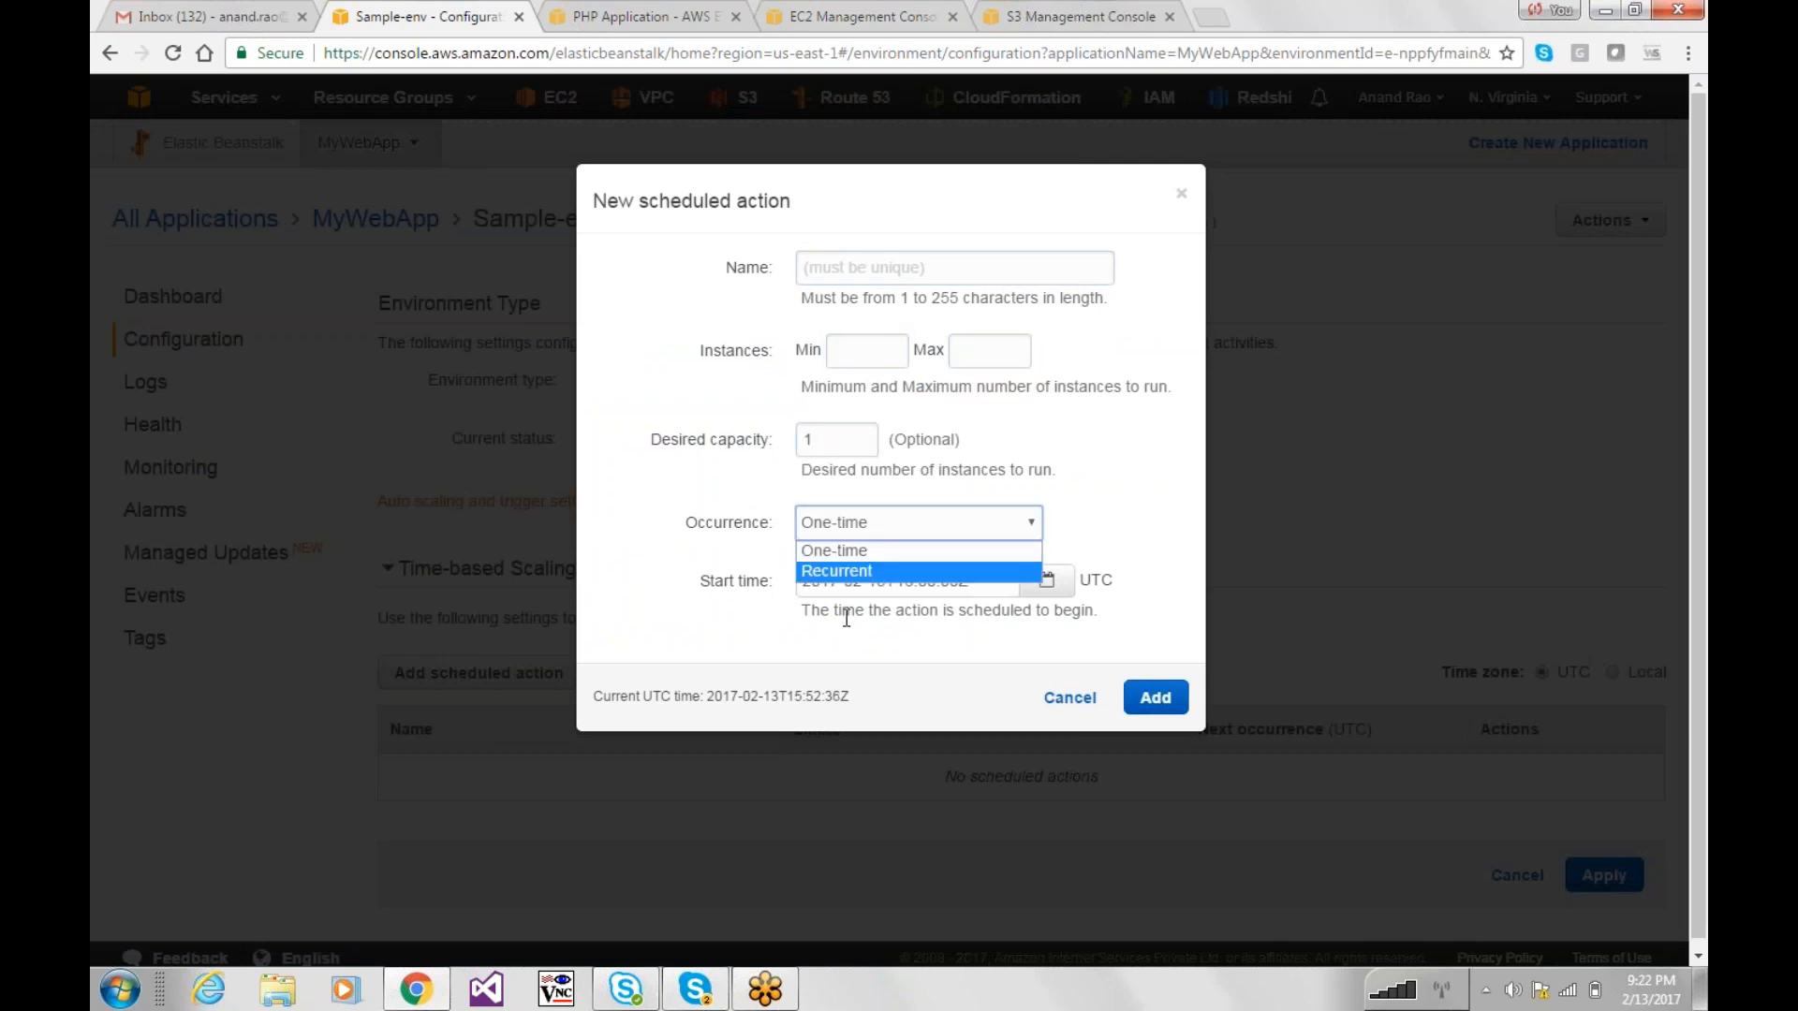
pyautogui.click(847, 618)
pyautogui.click(915, 576)
pyautogui.click(761, 342)
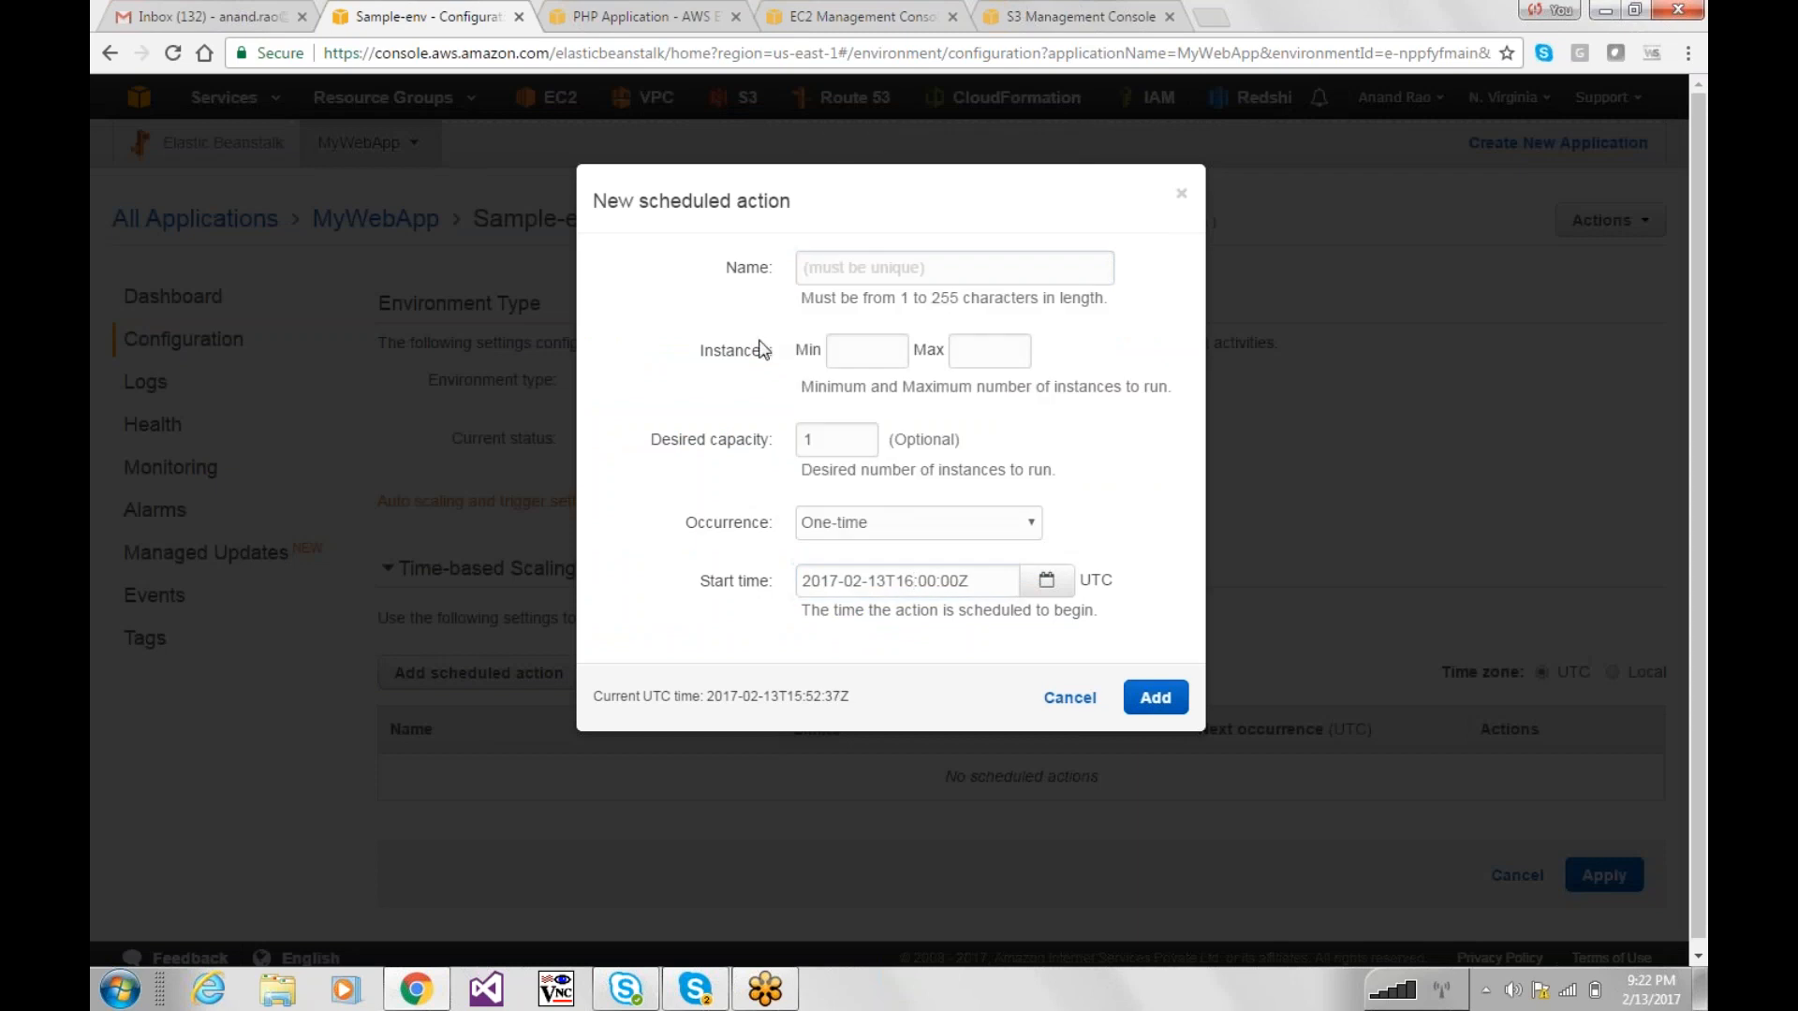
pyautogui.click(1069, 698)
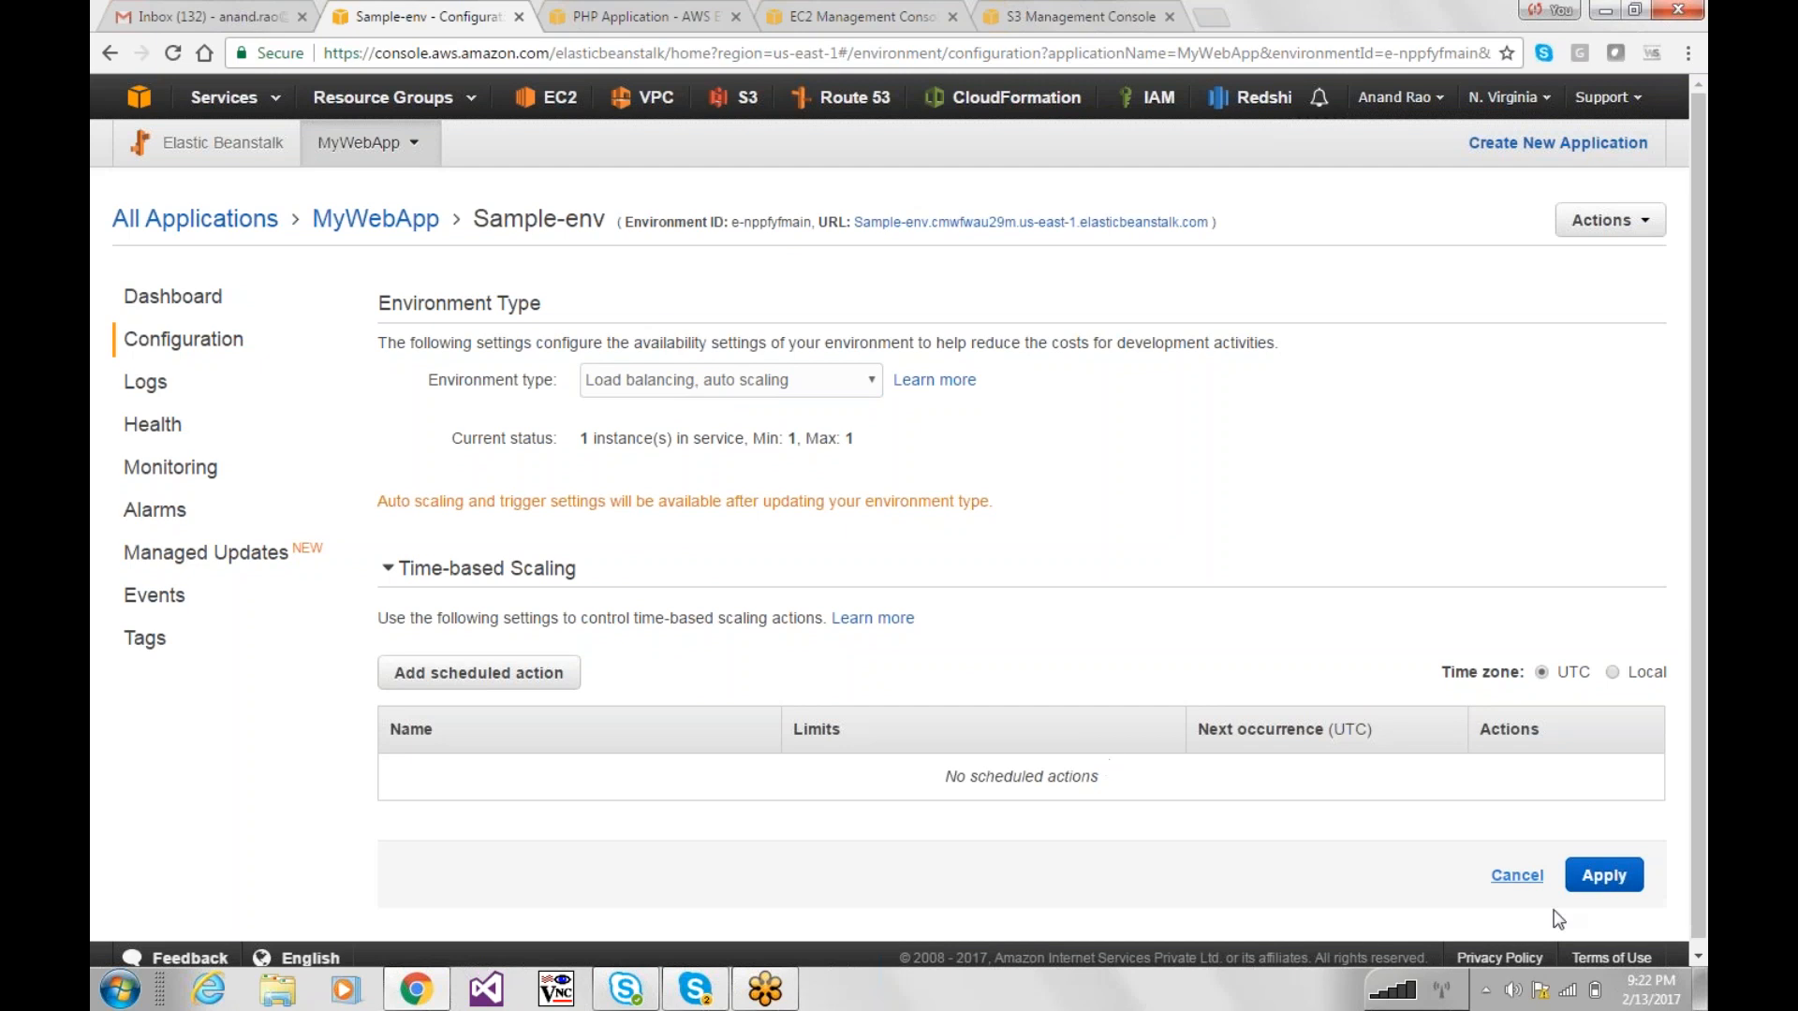
pyautogui.click(1493, 876)
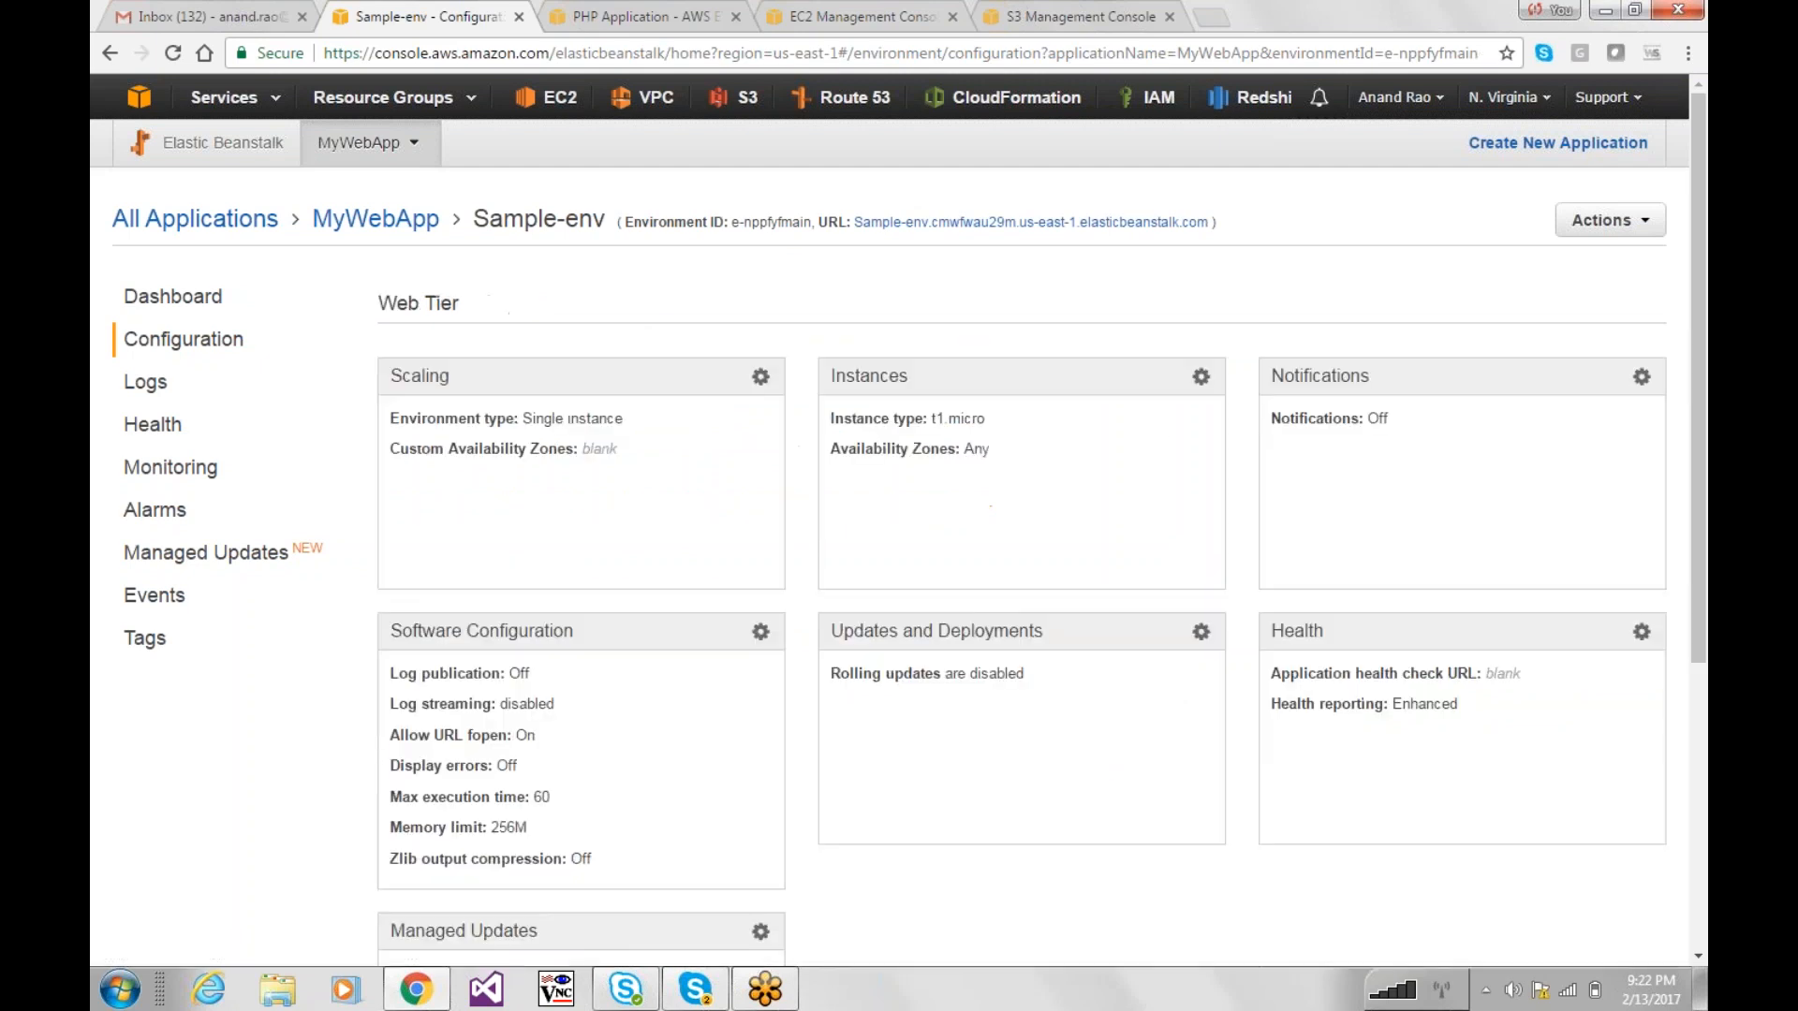
# Step: Open Sample-env's instance configuration and review the offered instance types and the remaining server settings
pyautogui.click(1202, 378)
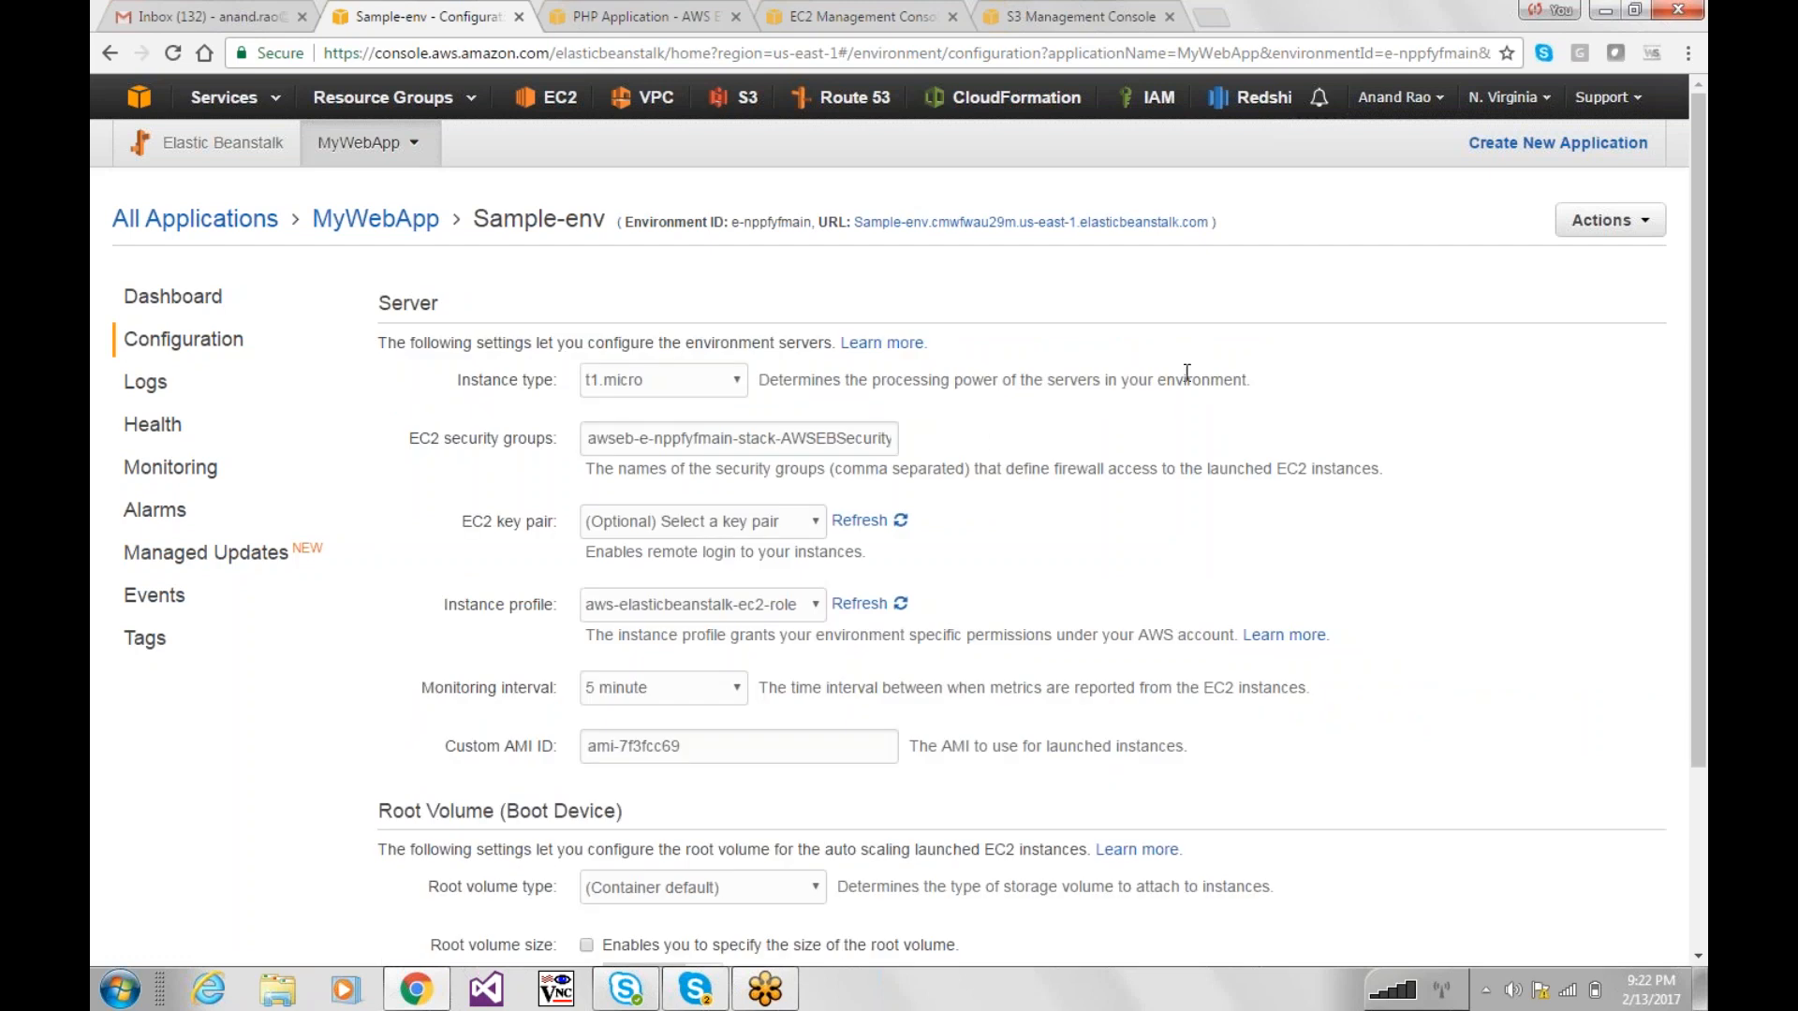
pyautogui.click(672, 384)
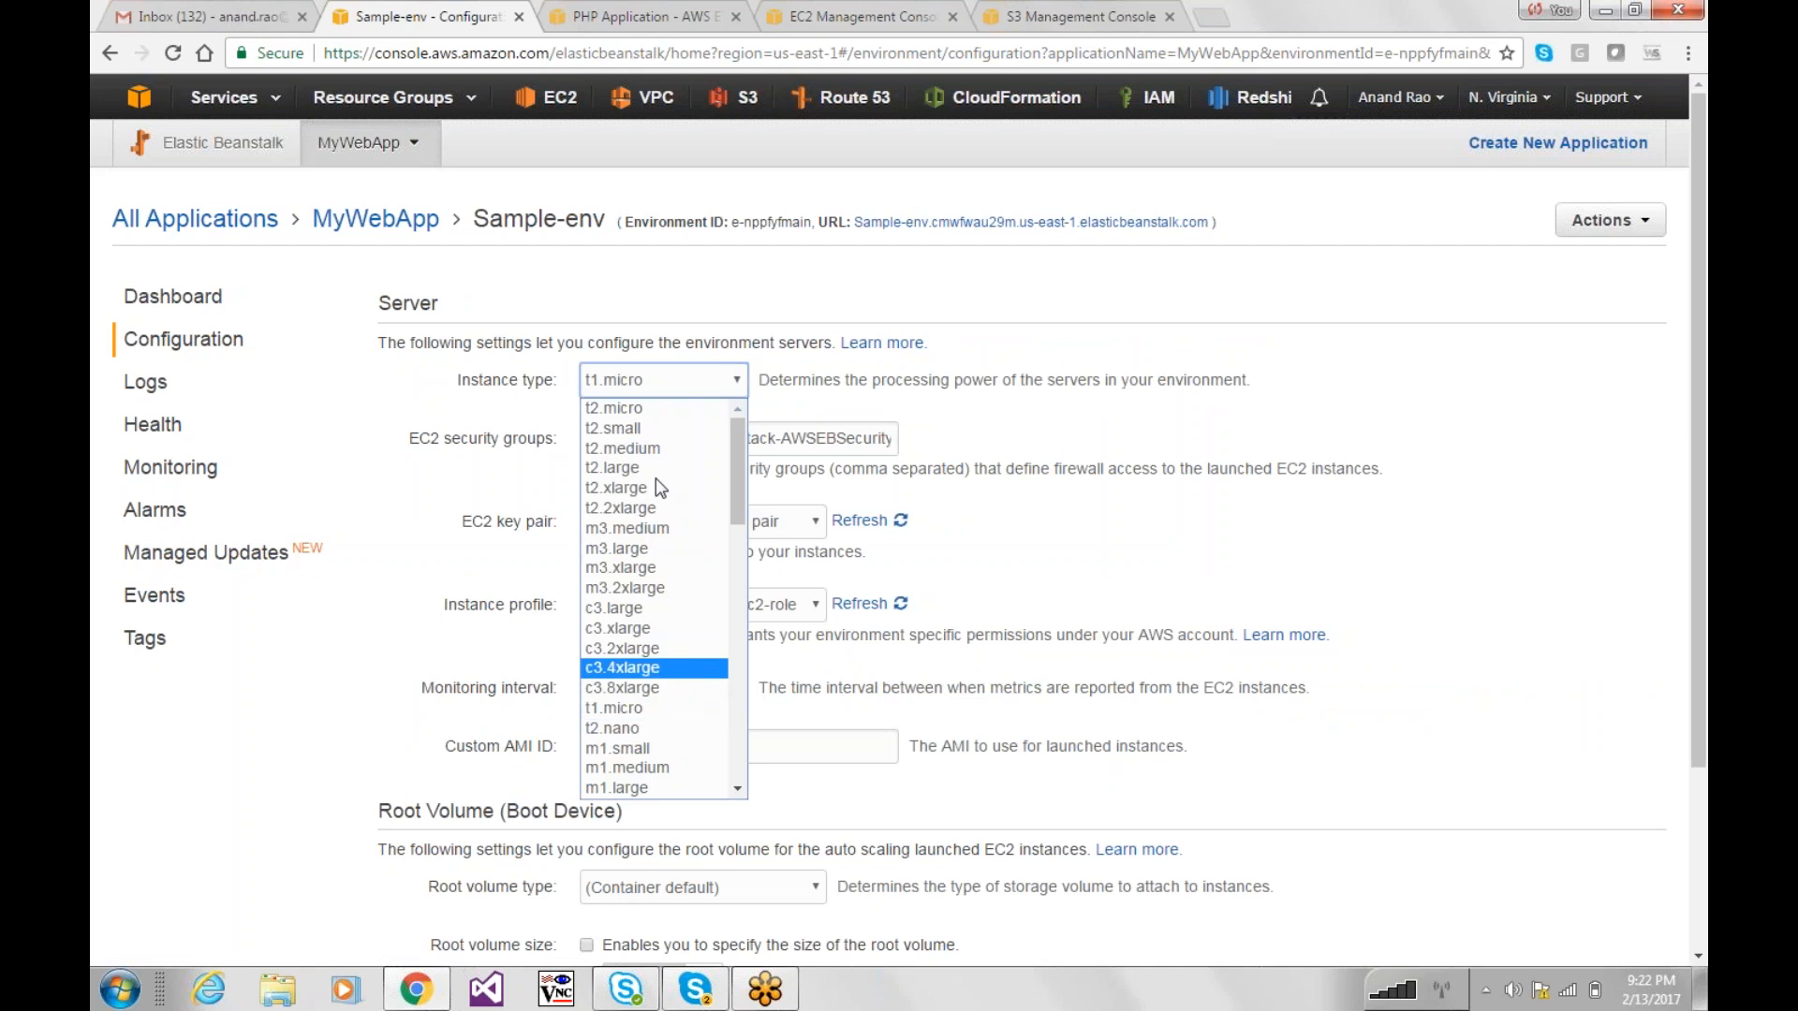
pyautogui.click(1206, 439)
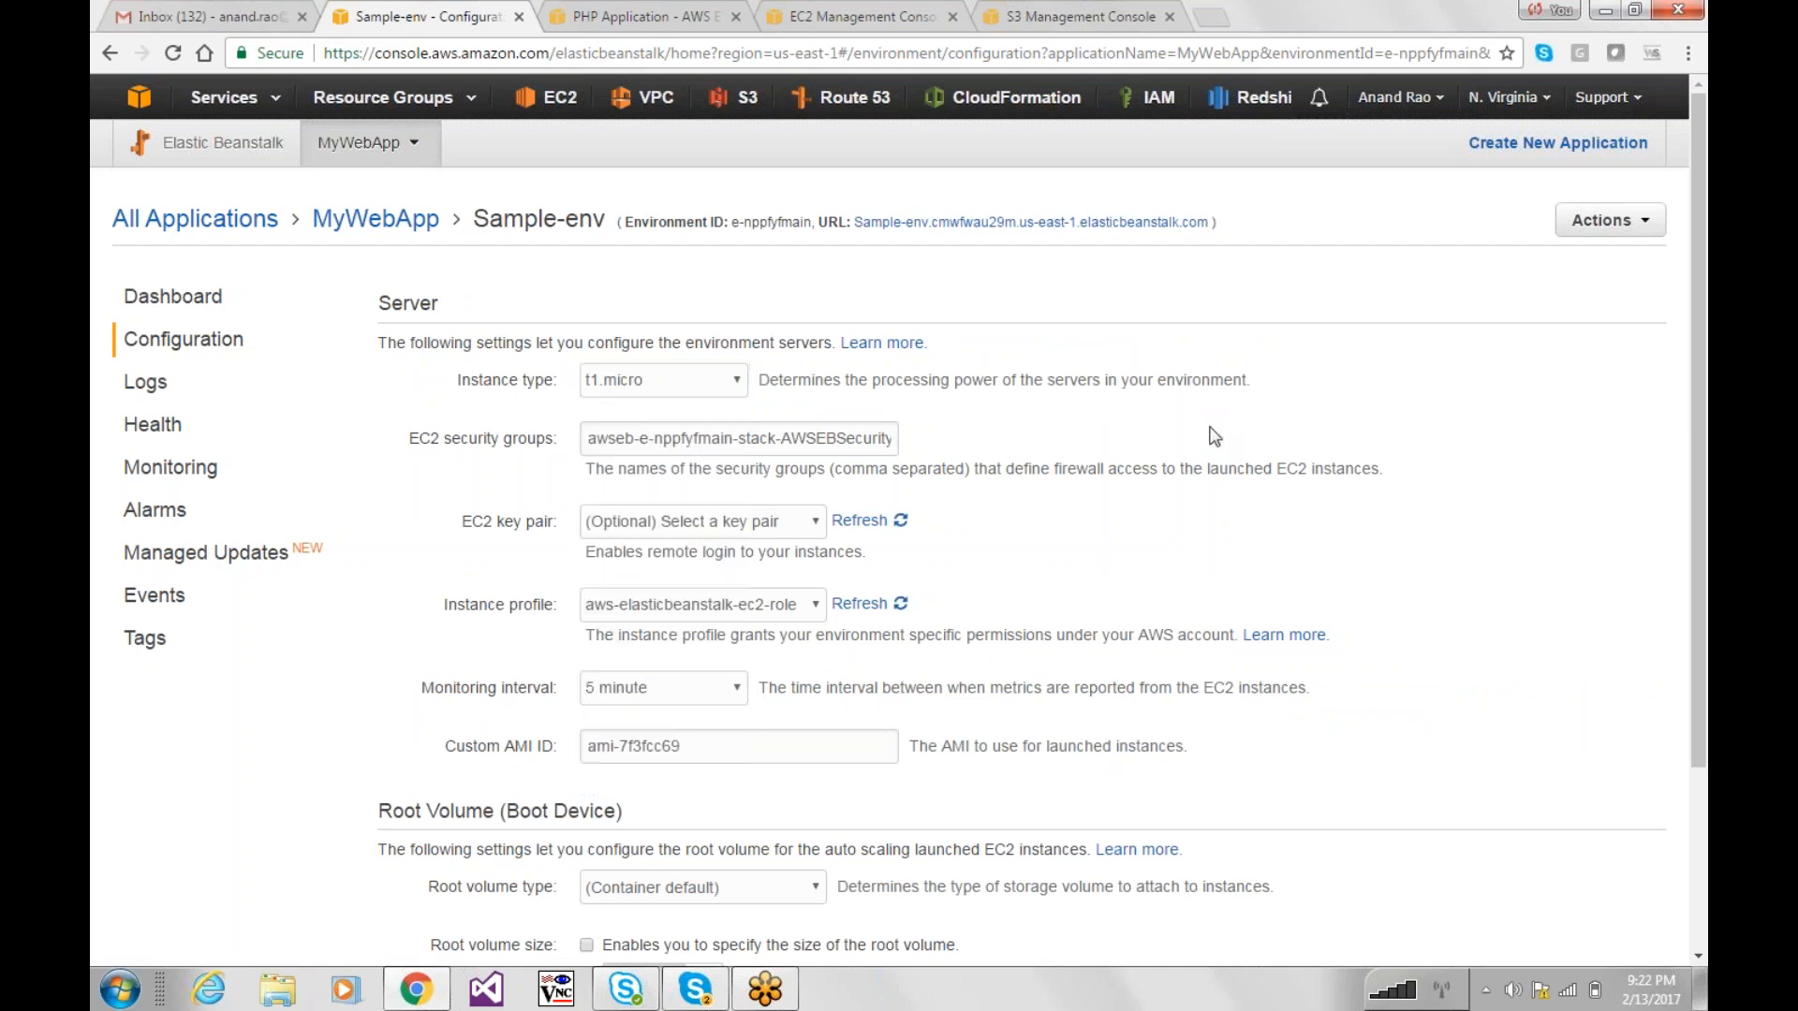
pyautogui.moveTo(1703, 484)
pyautogui.mouseDown()
pyautogui.moveTo(1697, 656)
pyautogui.moveTo(1678, 429)
pyautogui.moveTo(1699, 456)
pyautogui.mouseUp()
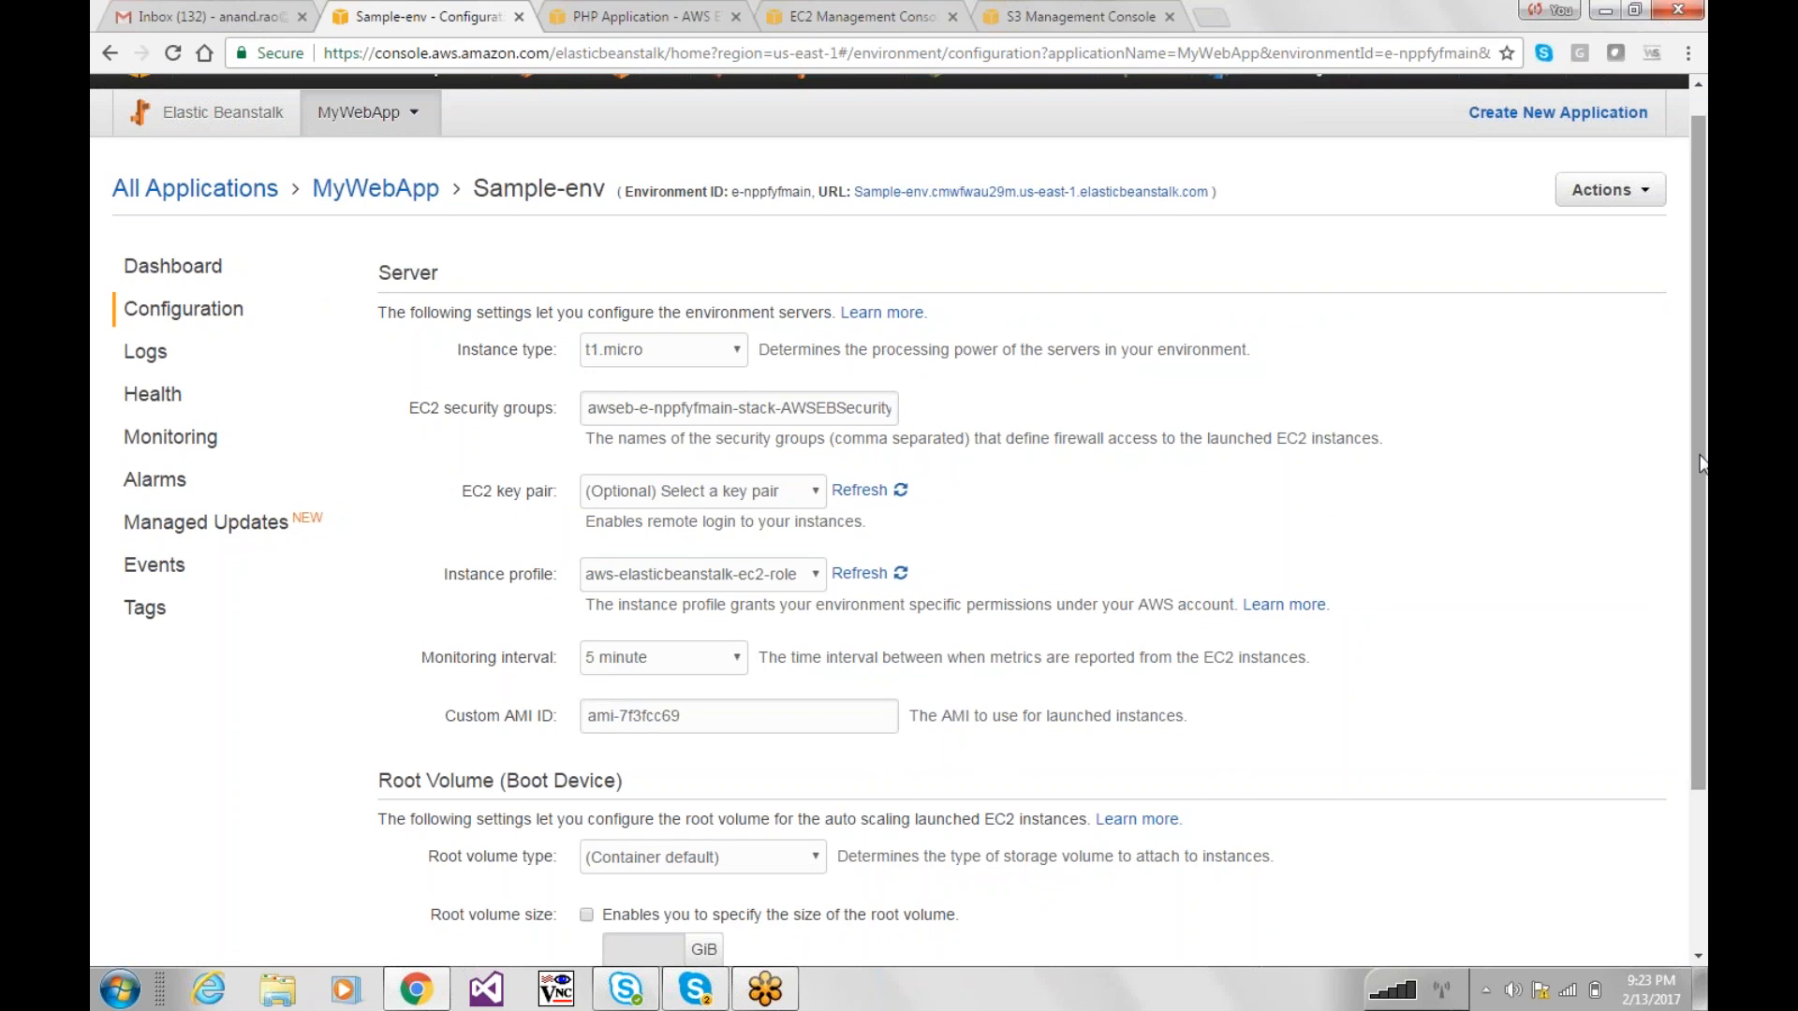
pyautogui.moveTo(1702, 464); pyautogui.dragTo(1698, 517)
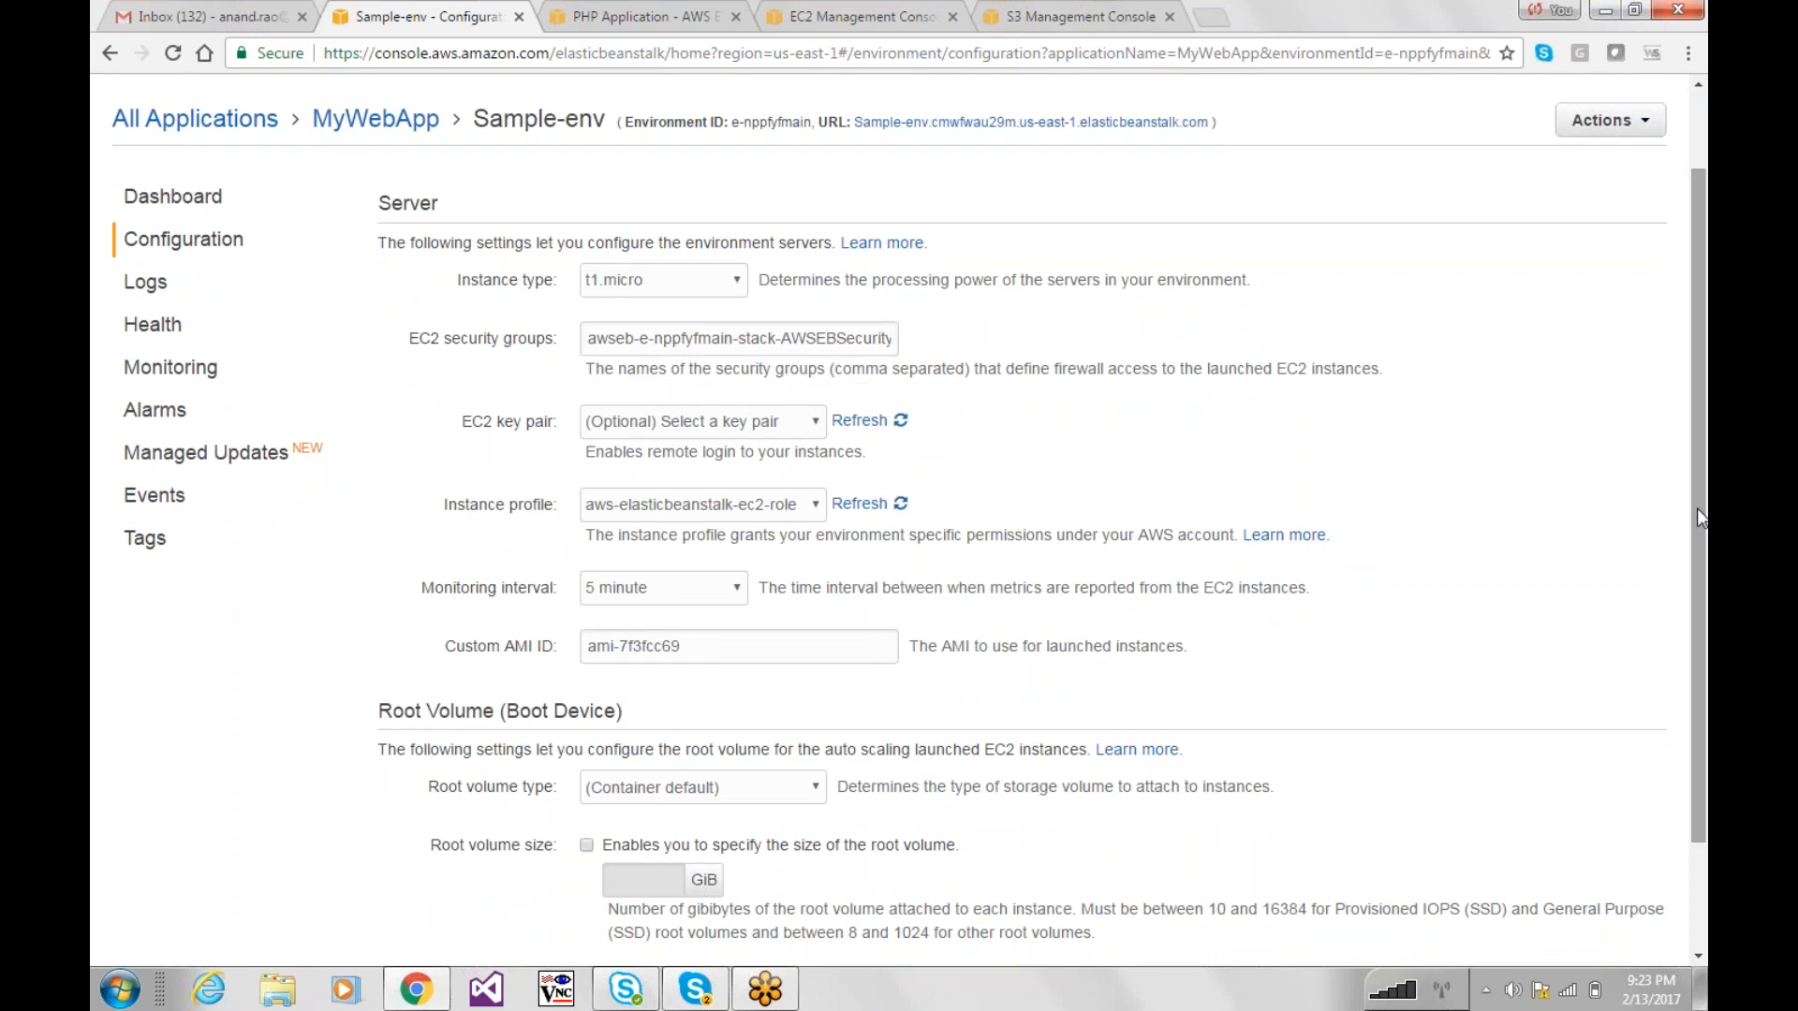
# Step: Check the Sample-env instance in the EC2 console and view the EC2 key pairs offered in the environment's server settings
pyautogui.click(646, 16)
pyautogui.click(851, 14)
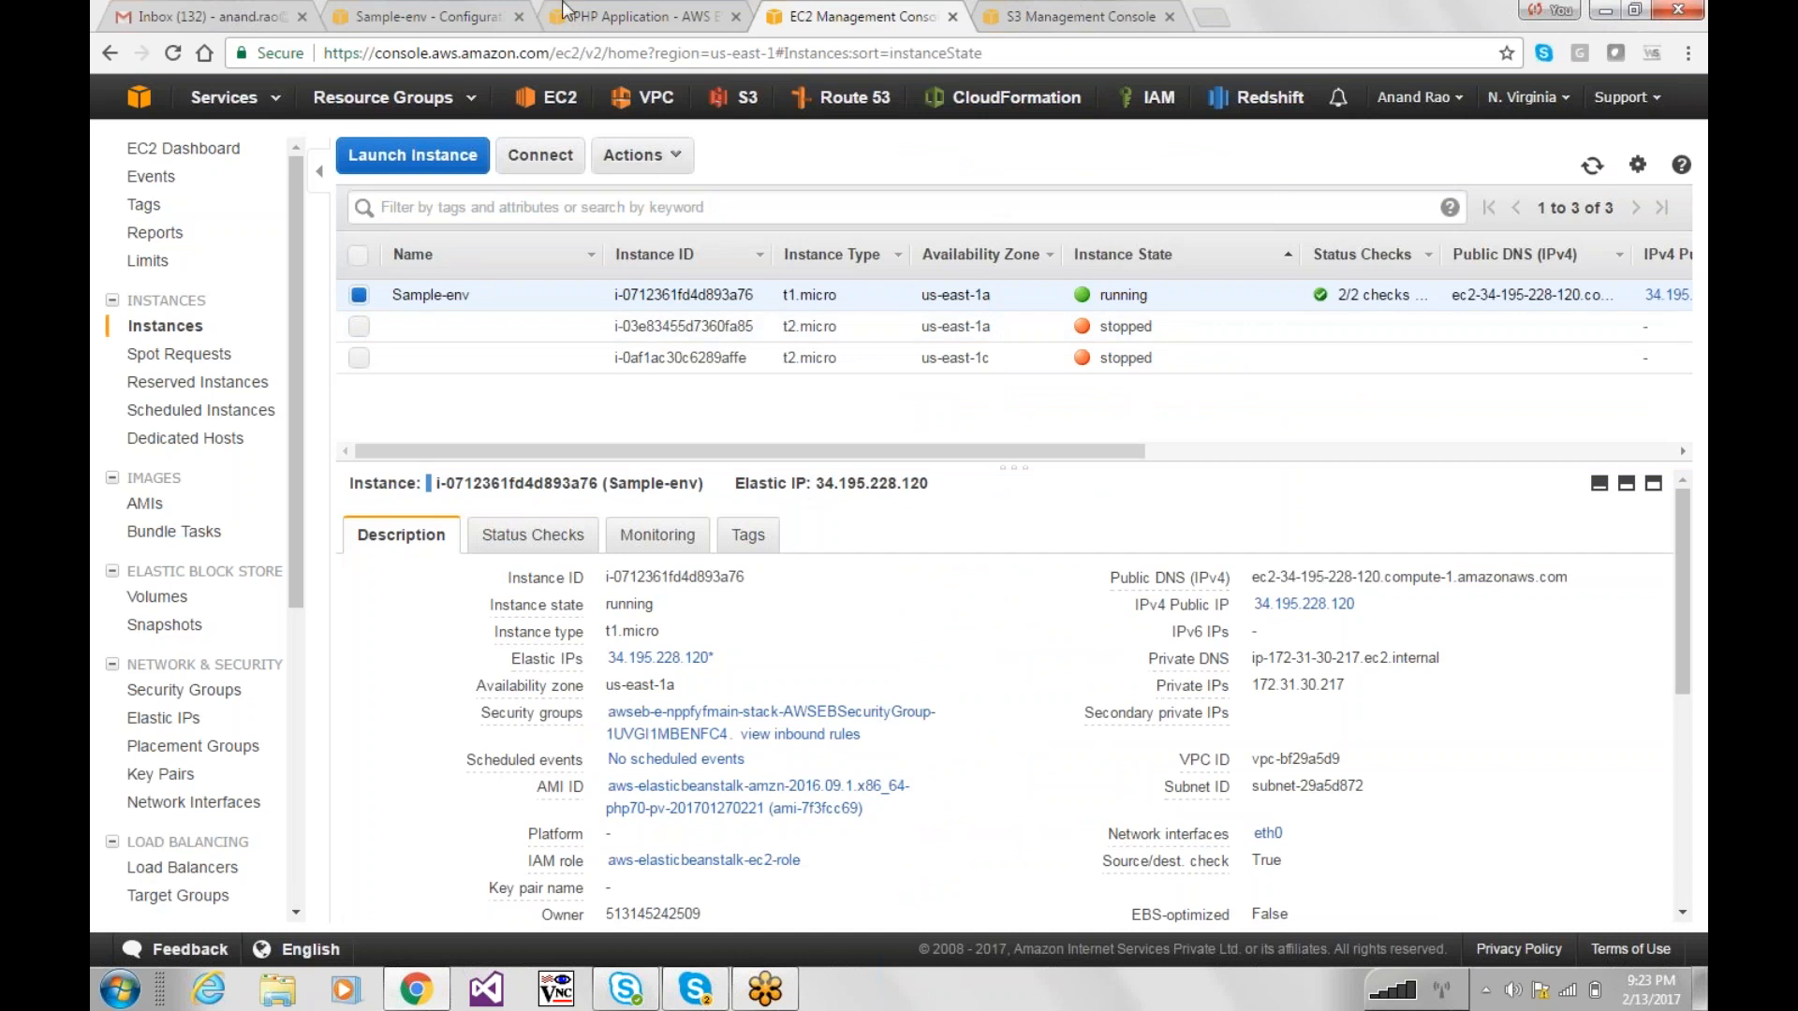
pyautogui.click(614, 11)
pyautogui.click(438, 11)
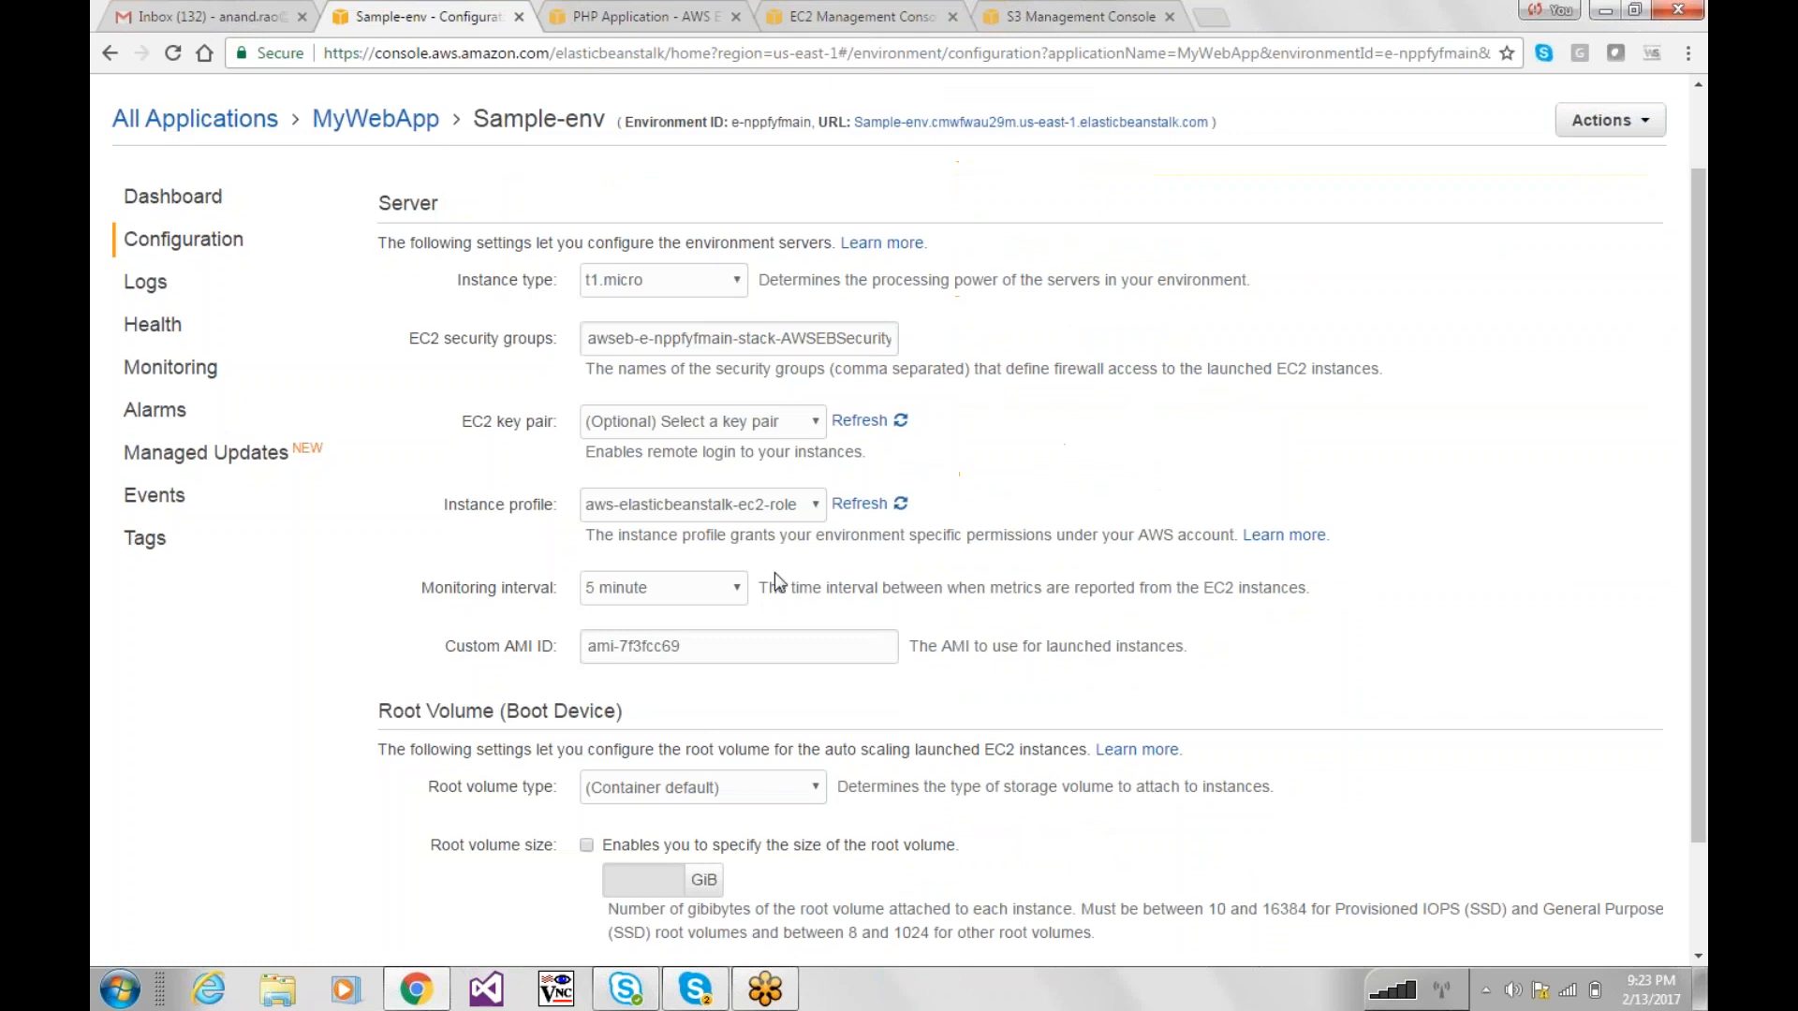
pyautogui.click(710, 431)
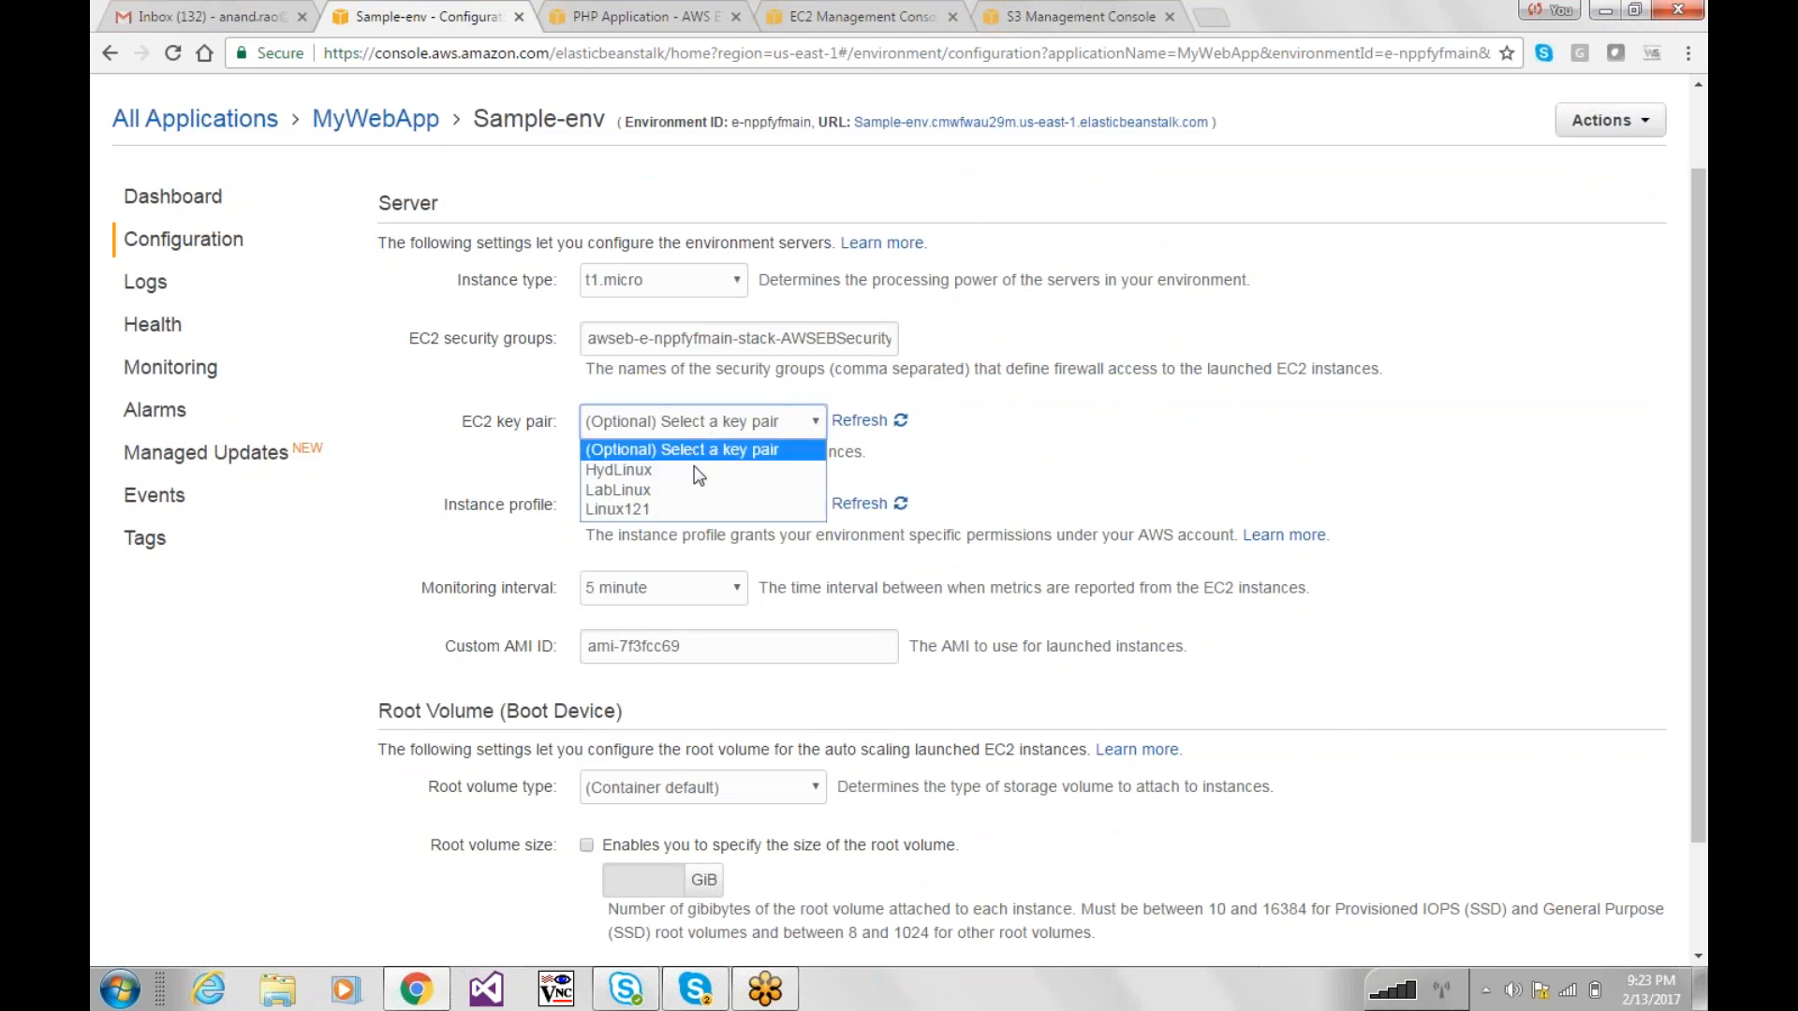
# Step: In the EC2 console, create a new key pair named BeanstalkKeyP
pyautogui.click(779, 15)
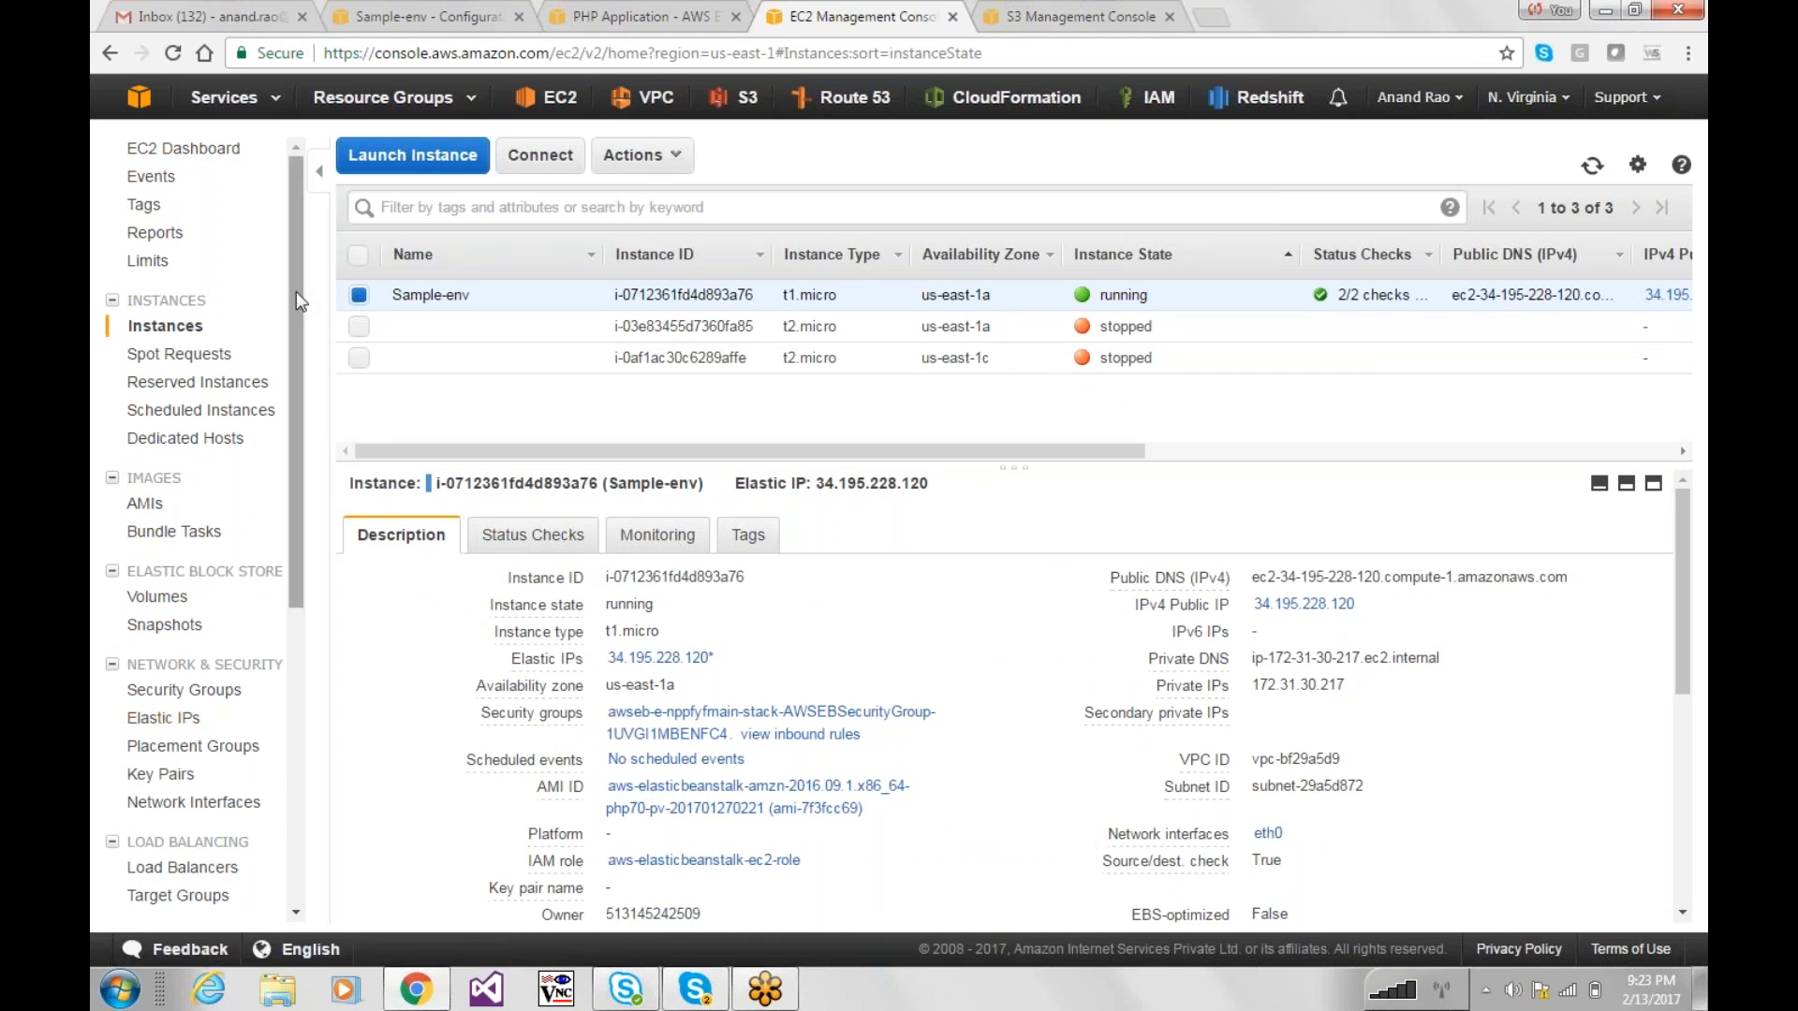
pyautogui.moveTo(296, 291); pyautogui.dragTo(335, 271)
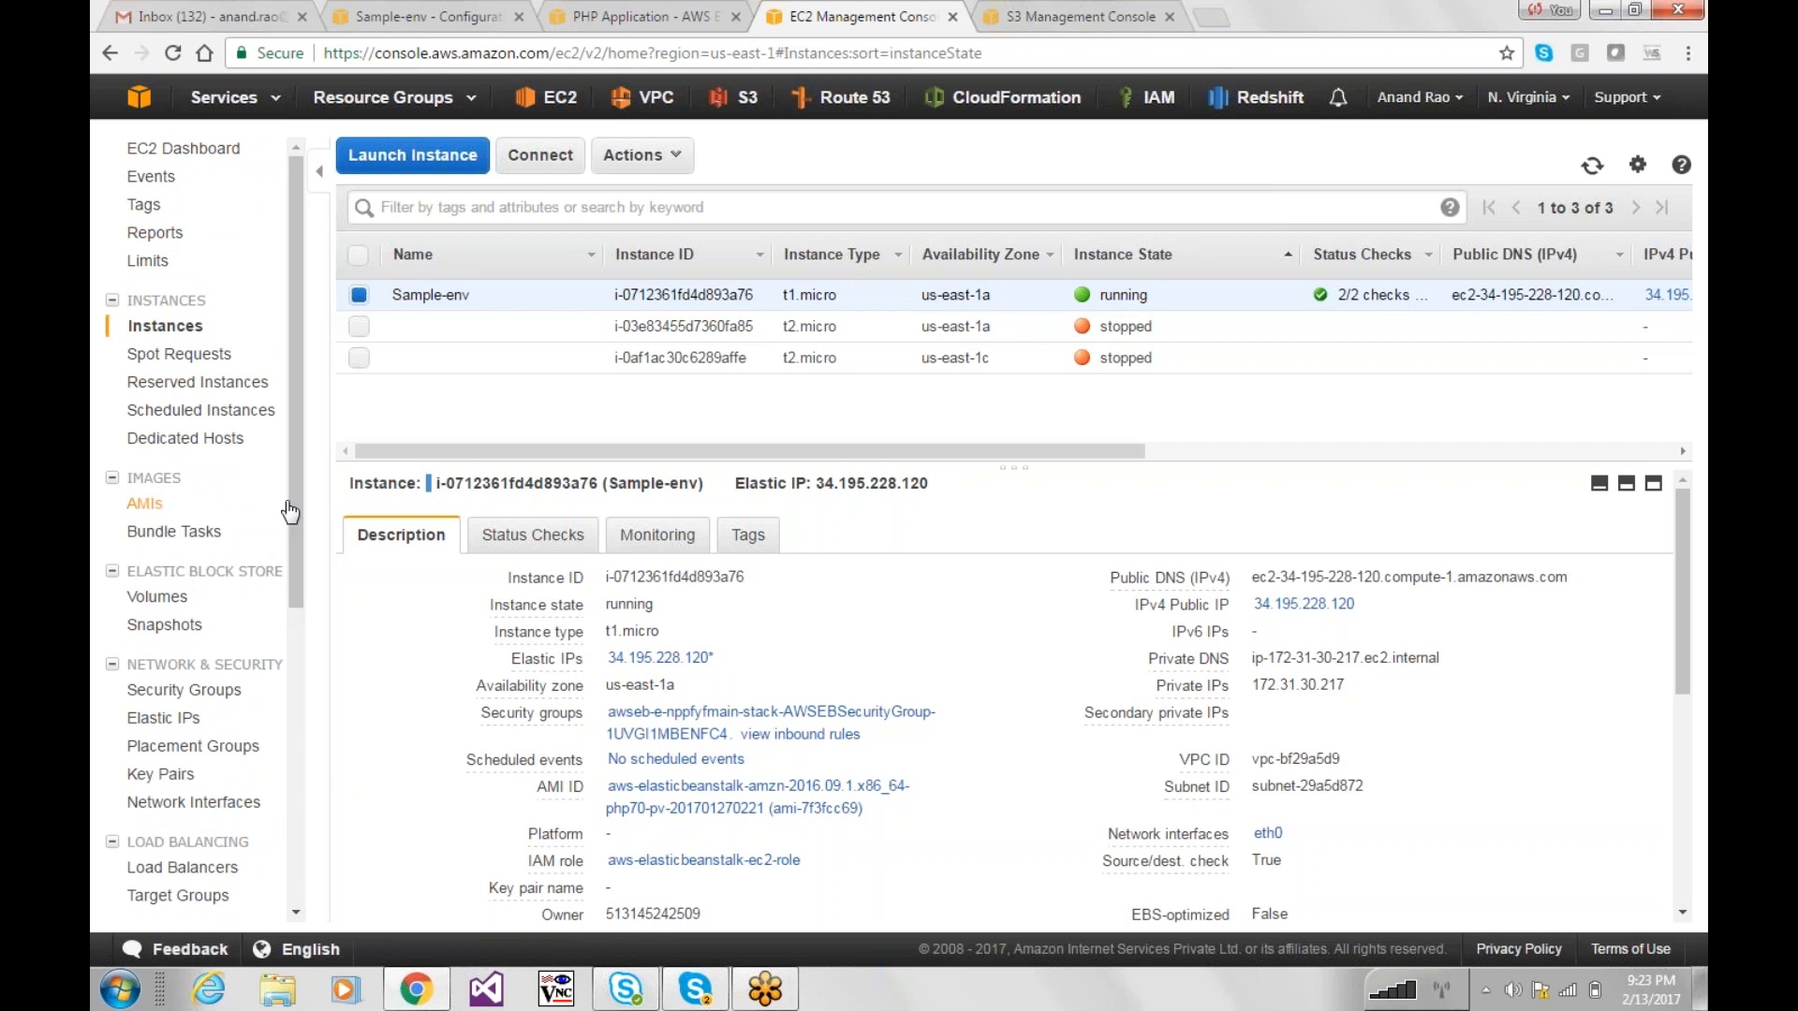
pyautogui.click(164, 773)
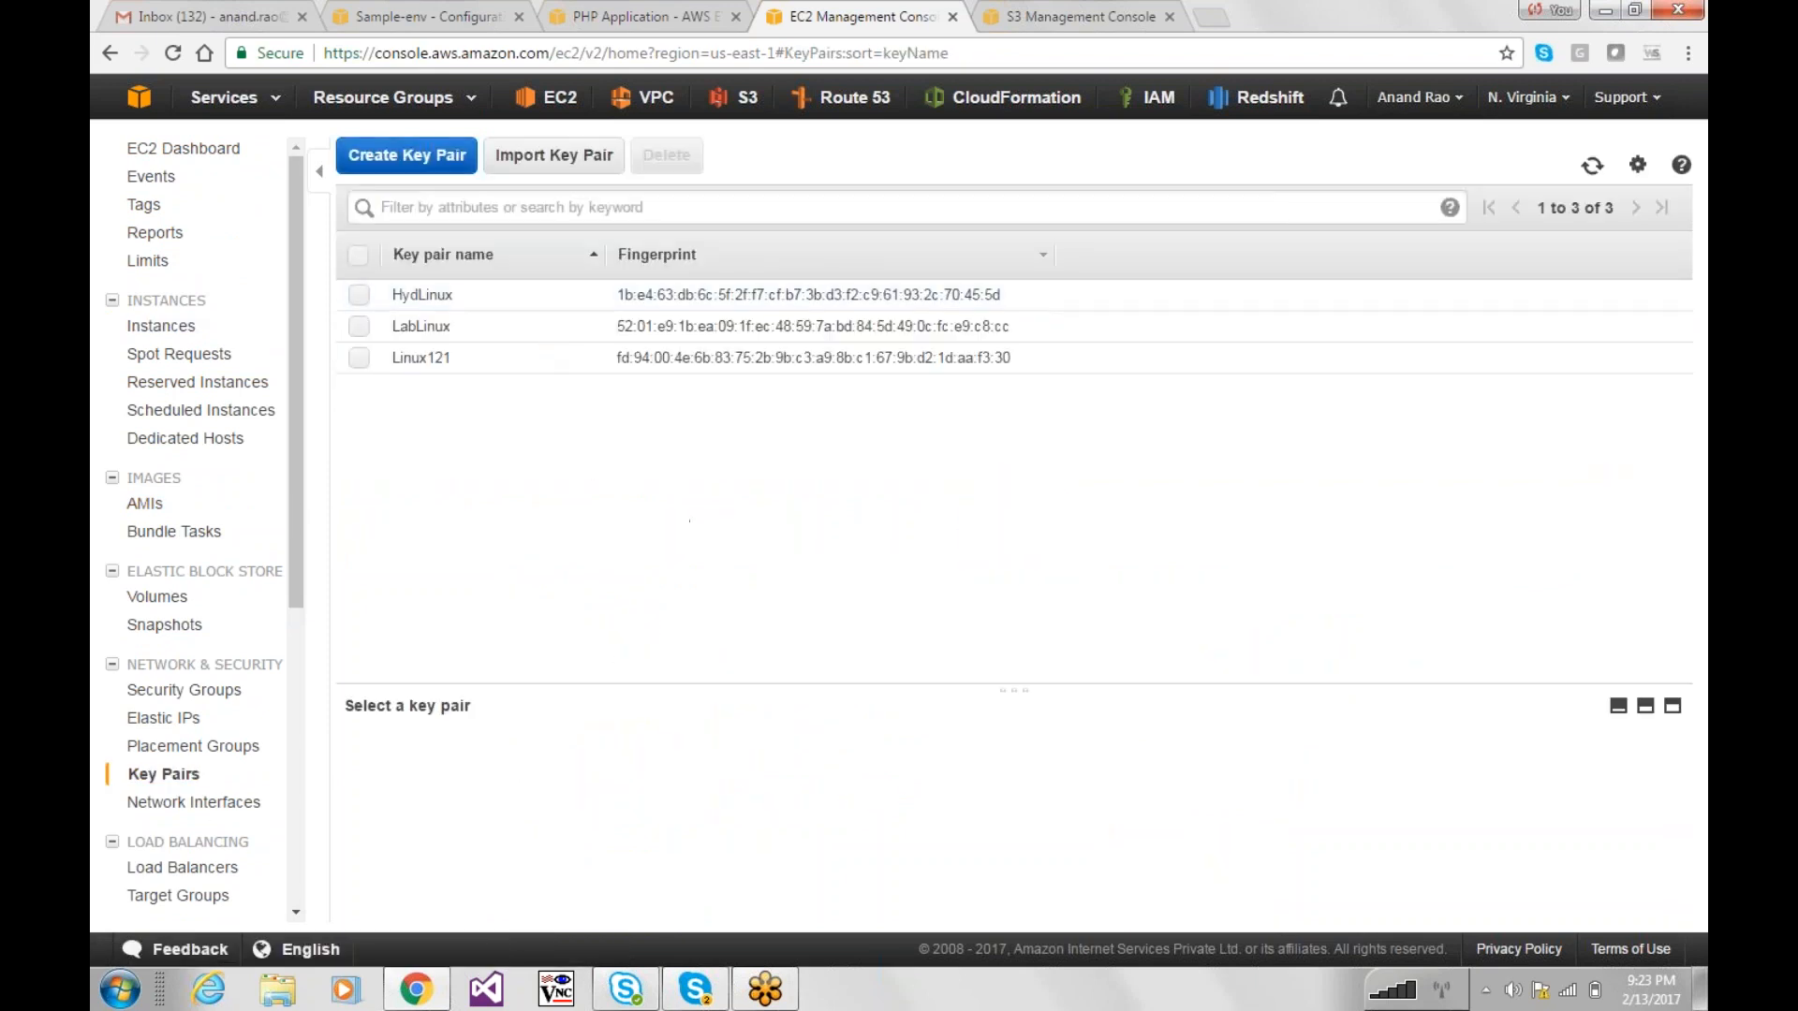
pyautogui.click(402, 159)
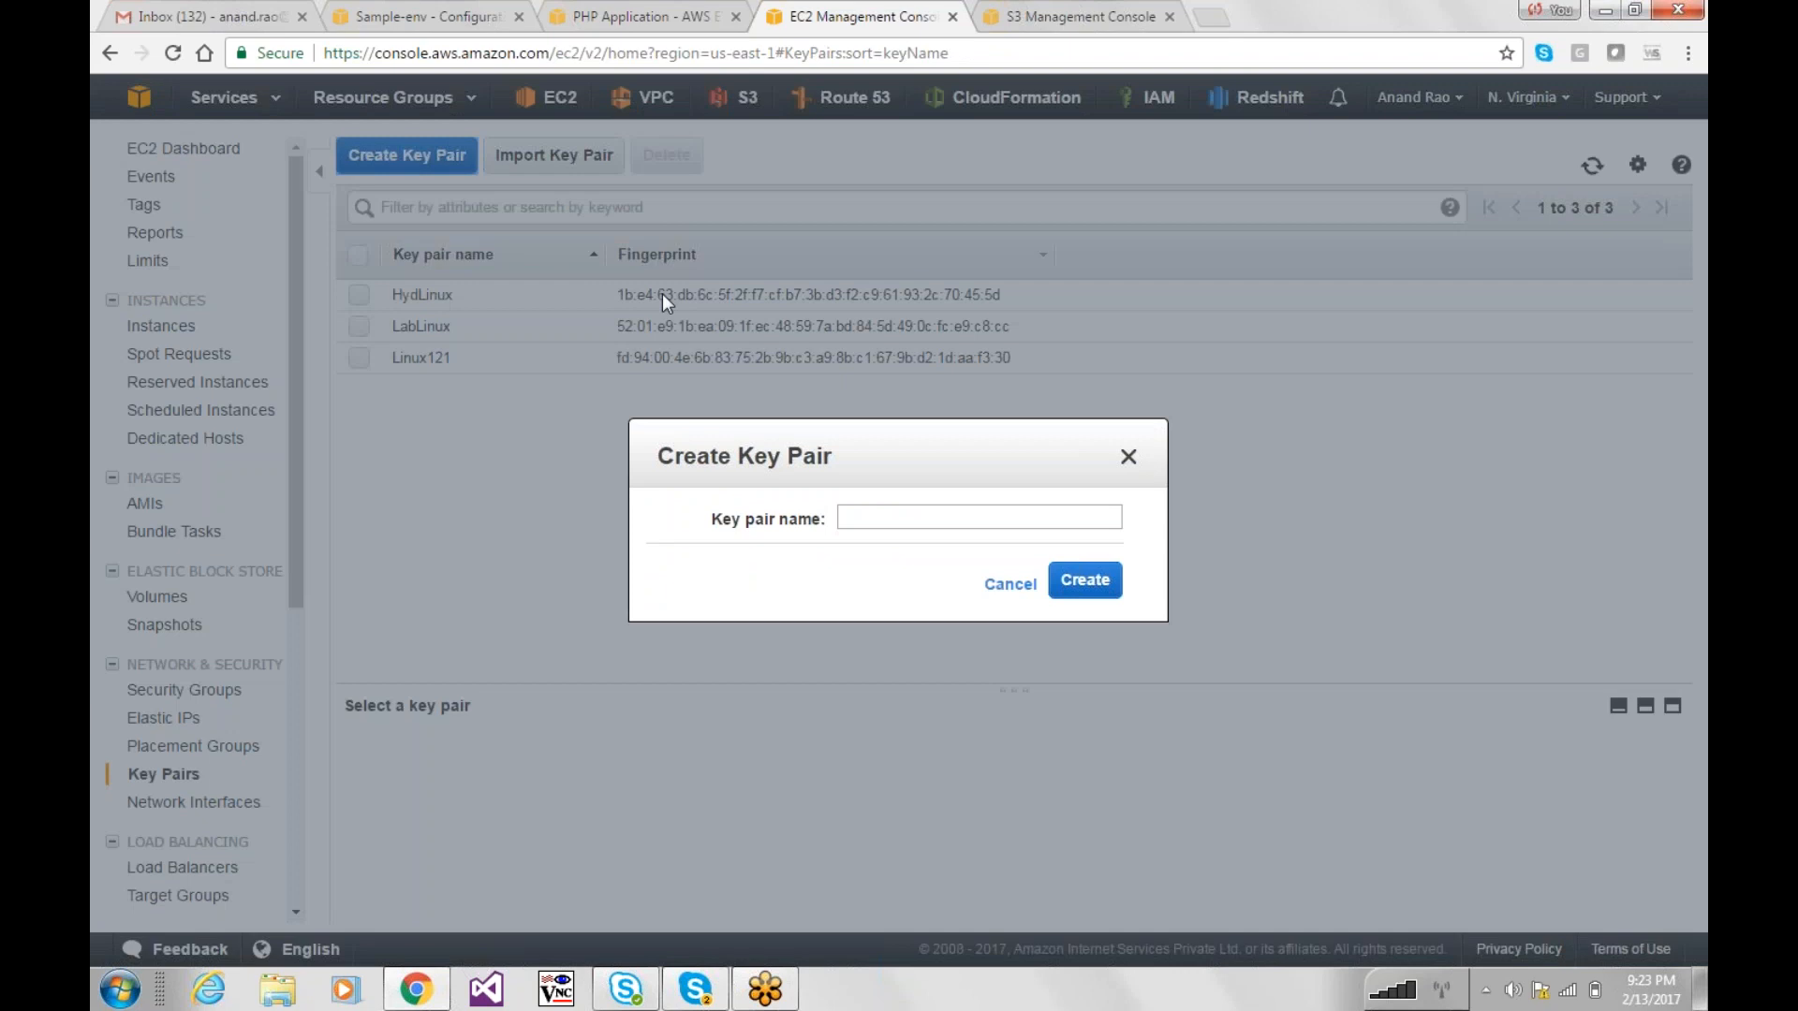
pyautogui.click(874, 522)
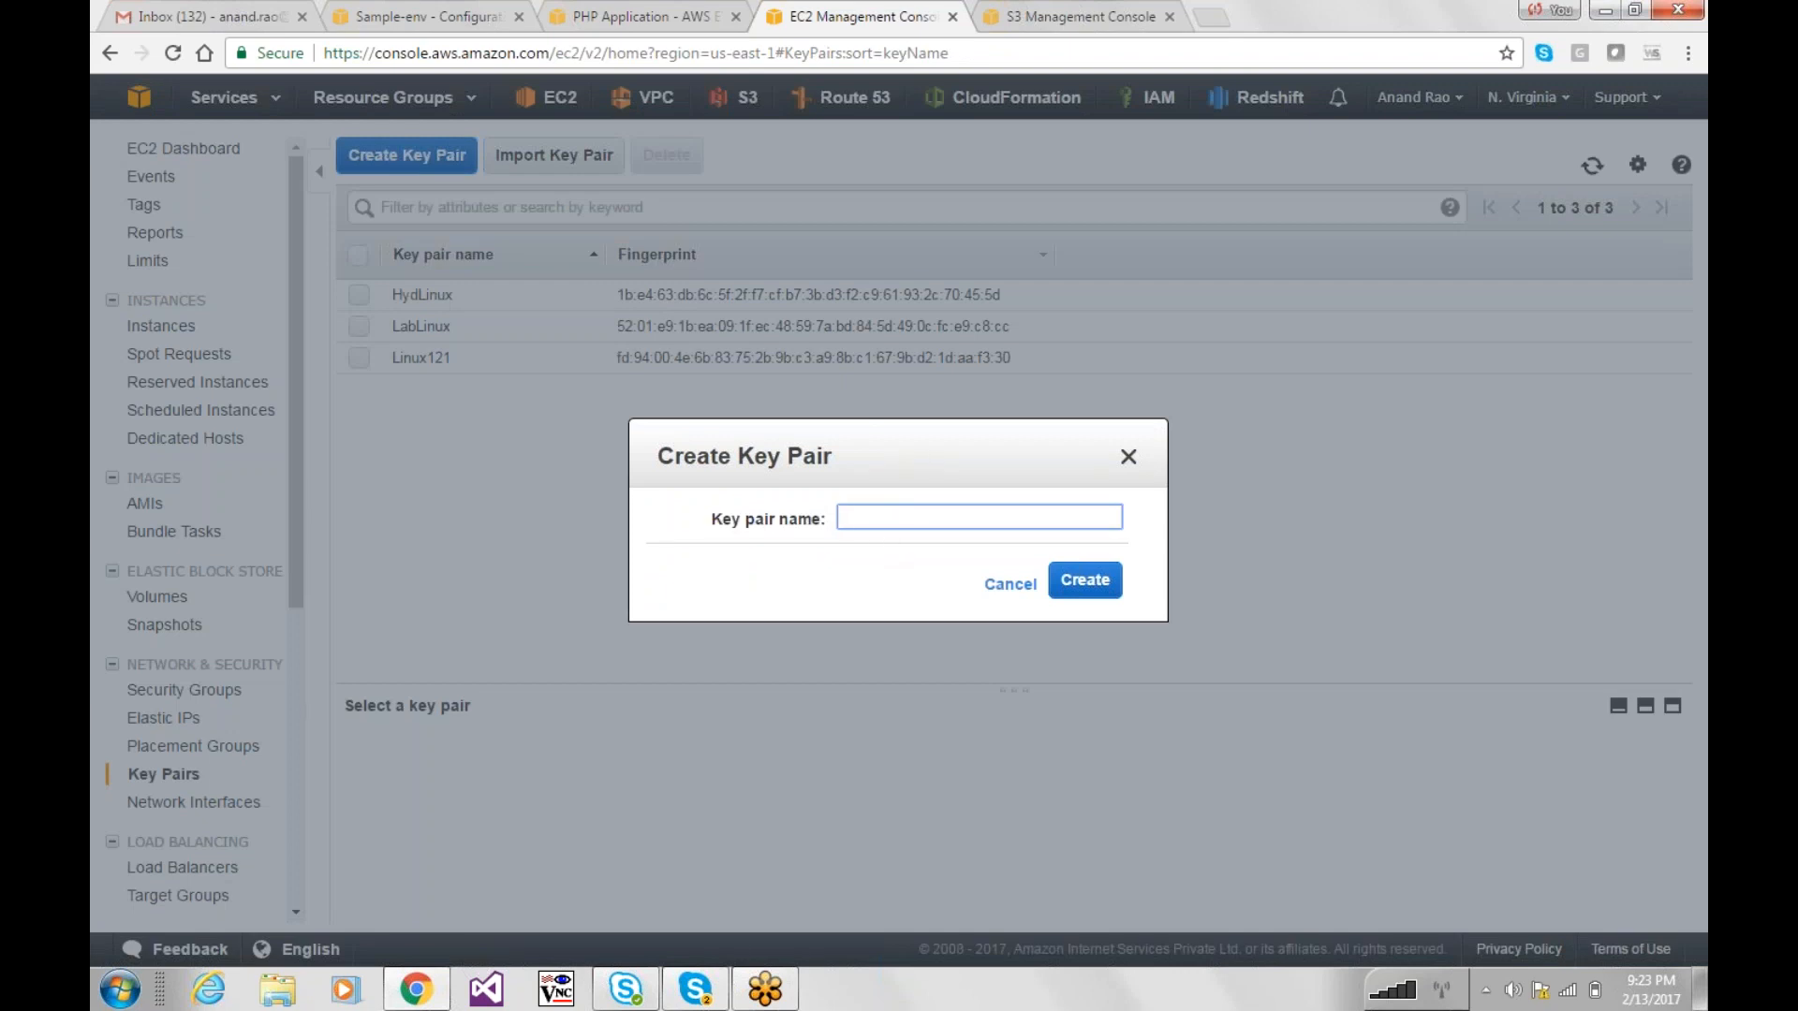
pyautogui.write('BeanstalkKeyP')
pyautogui.click(1117, 590)
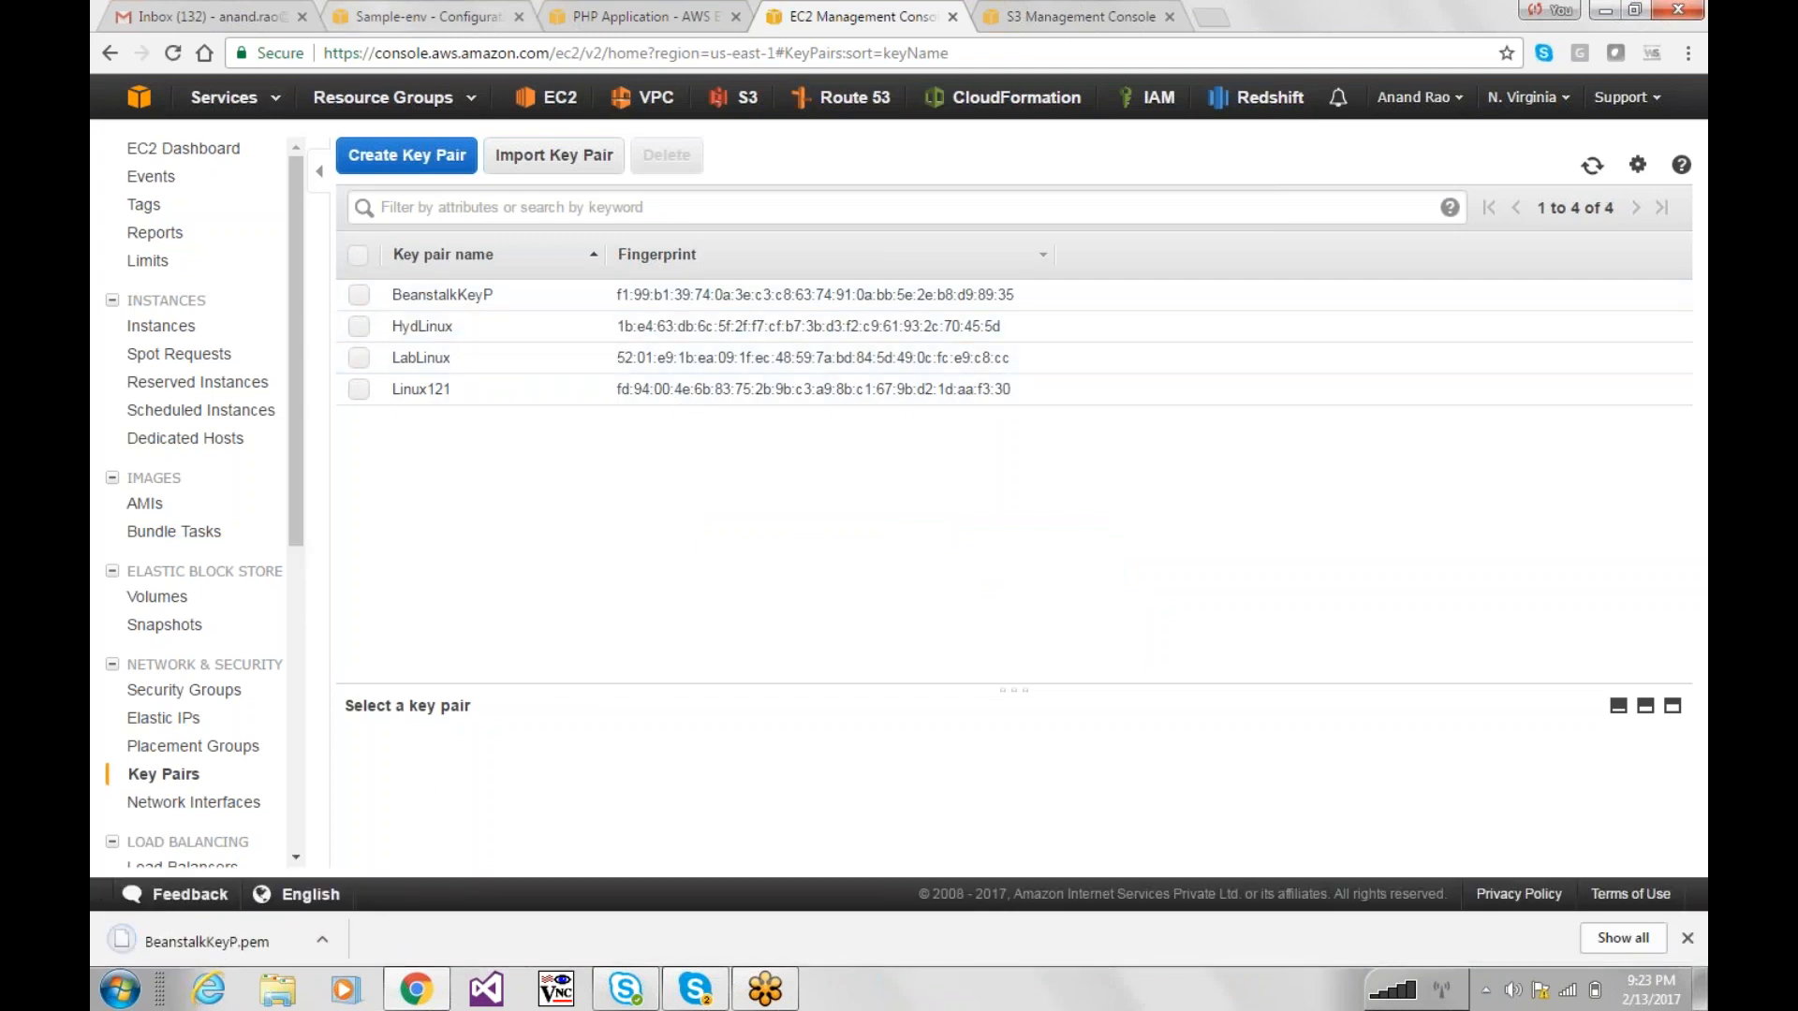
# Step: Refresh the EC2 key pair list in Sample-env's server settings and select BeanstalkKeyP
pyautogui.click(426, 16)
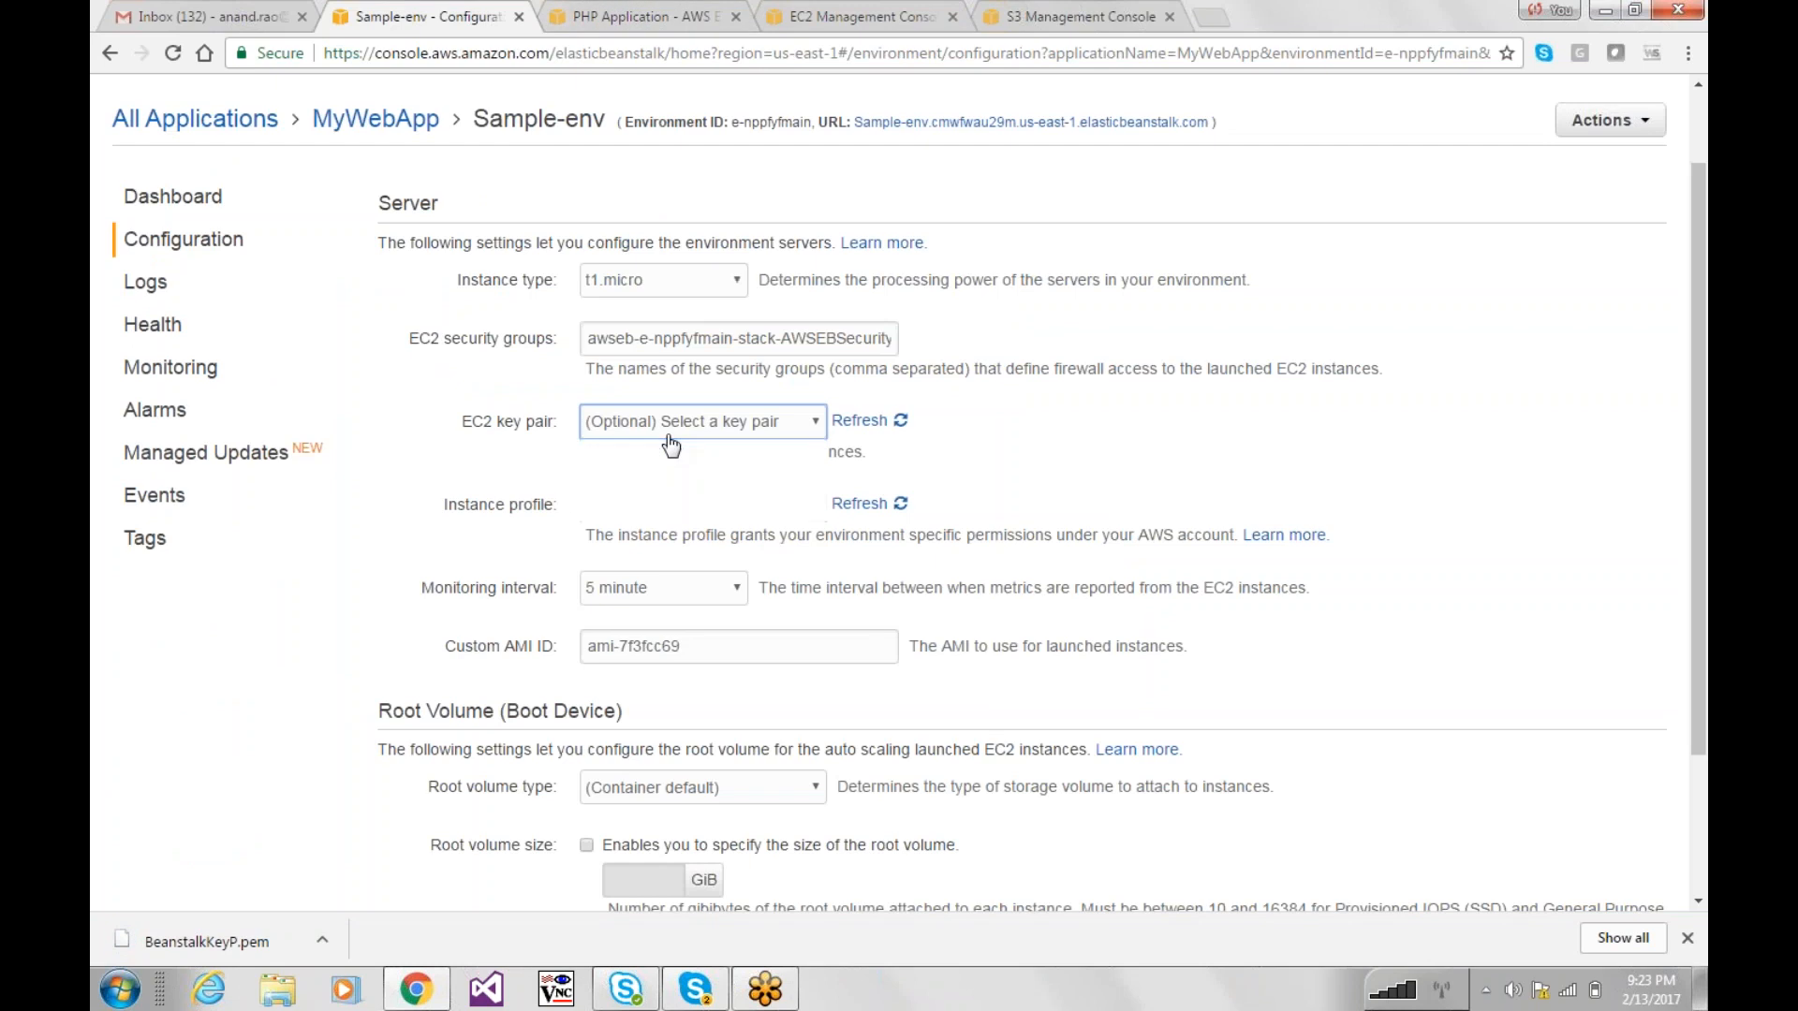
pyautogui.click(806, 421)
pyautogui.click(862, 421)
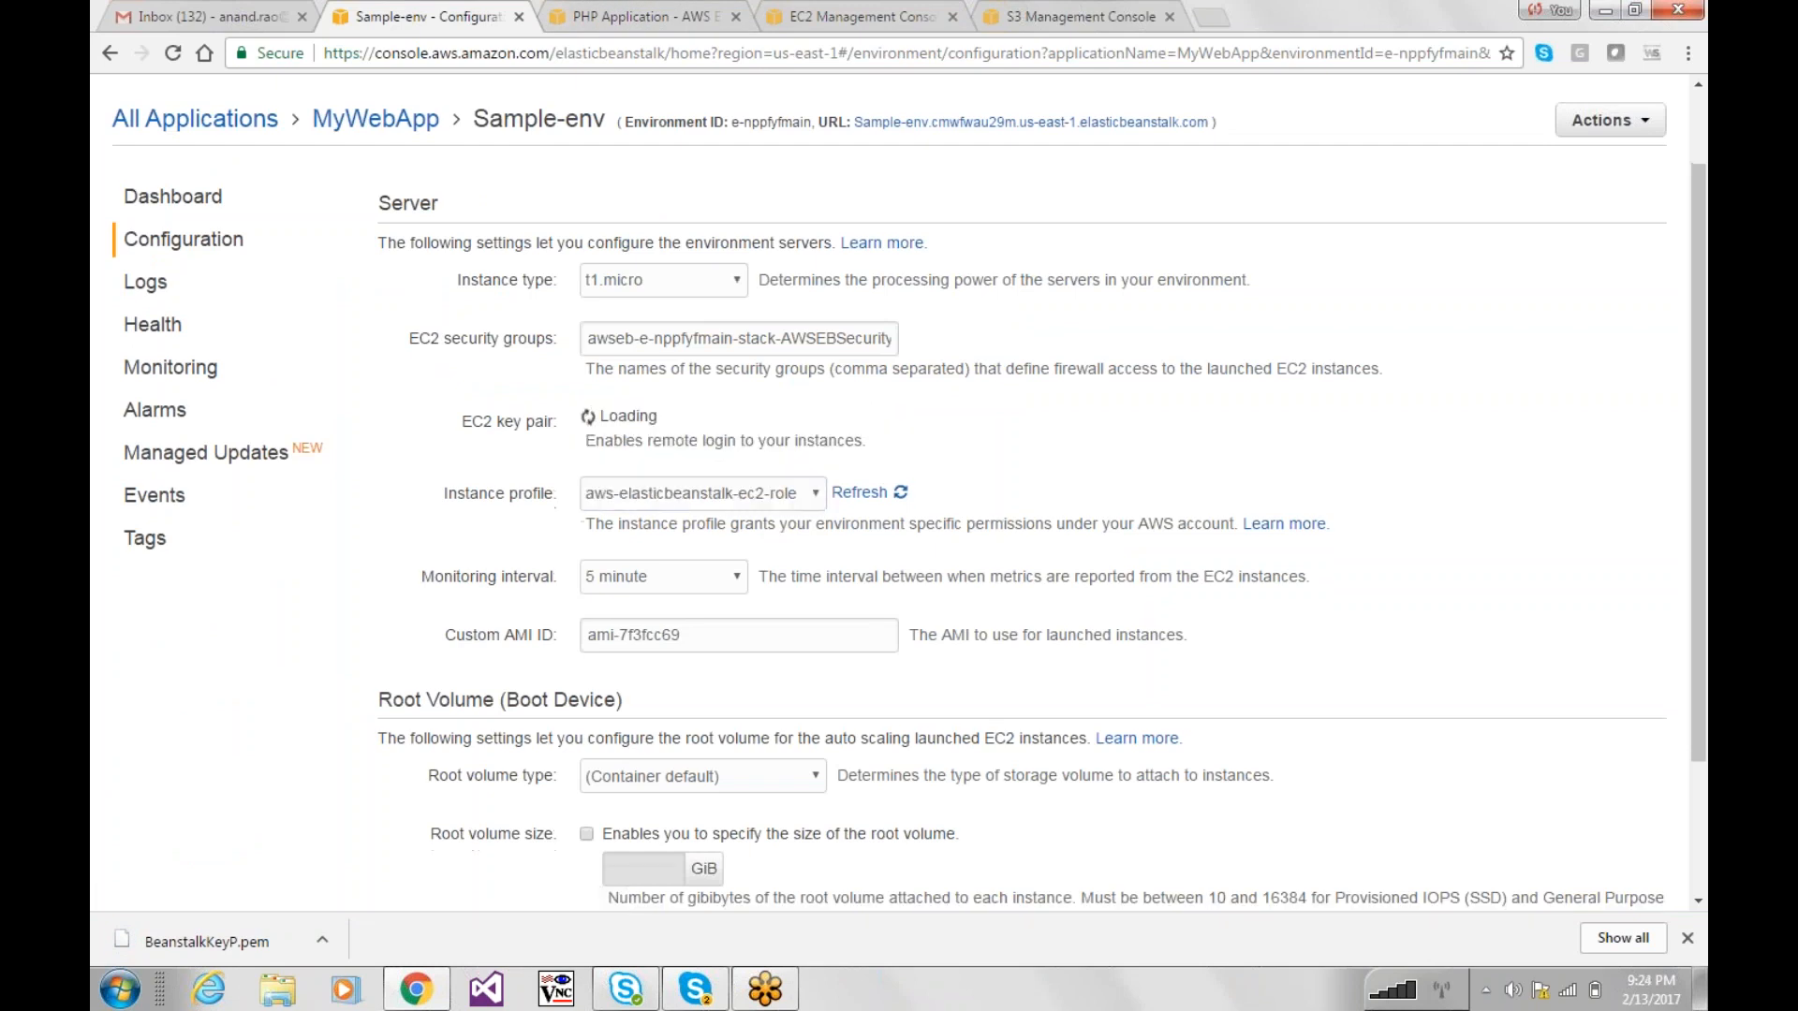
pyautogui.click(813, 421)
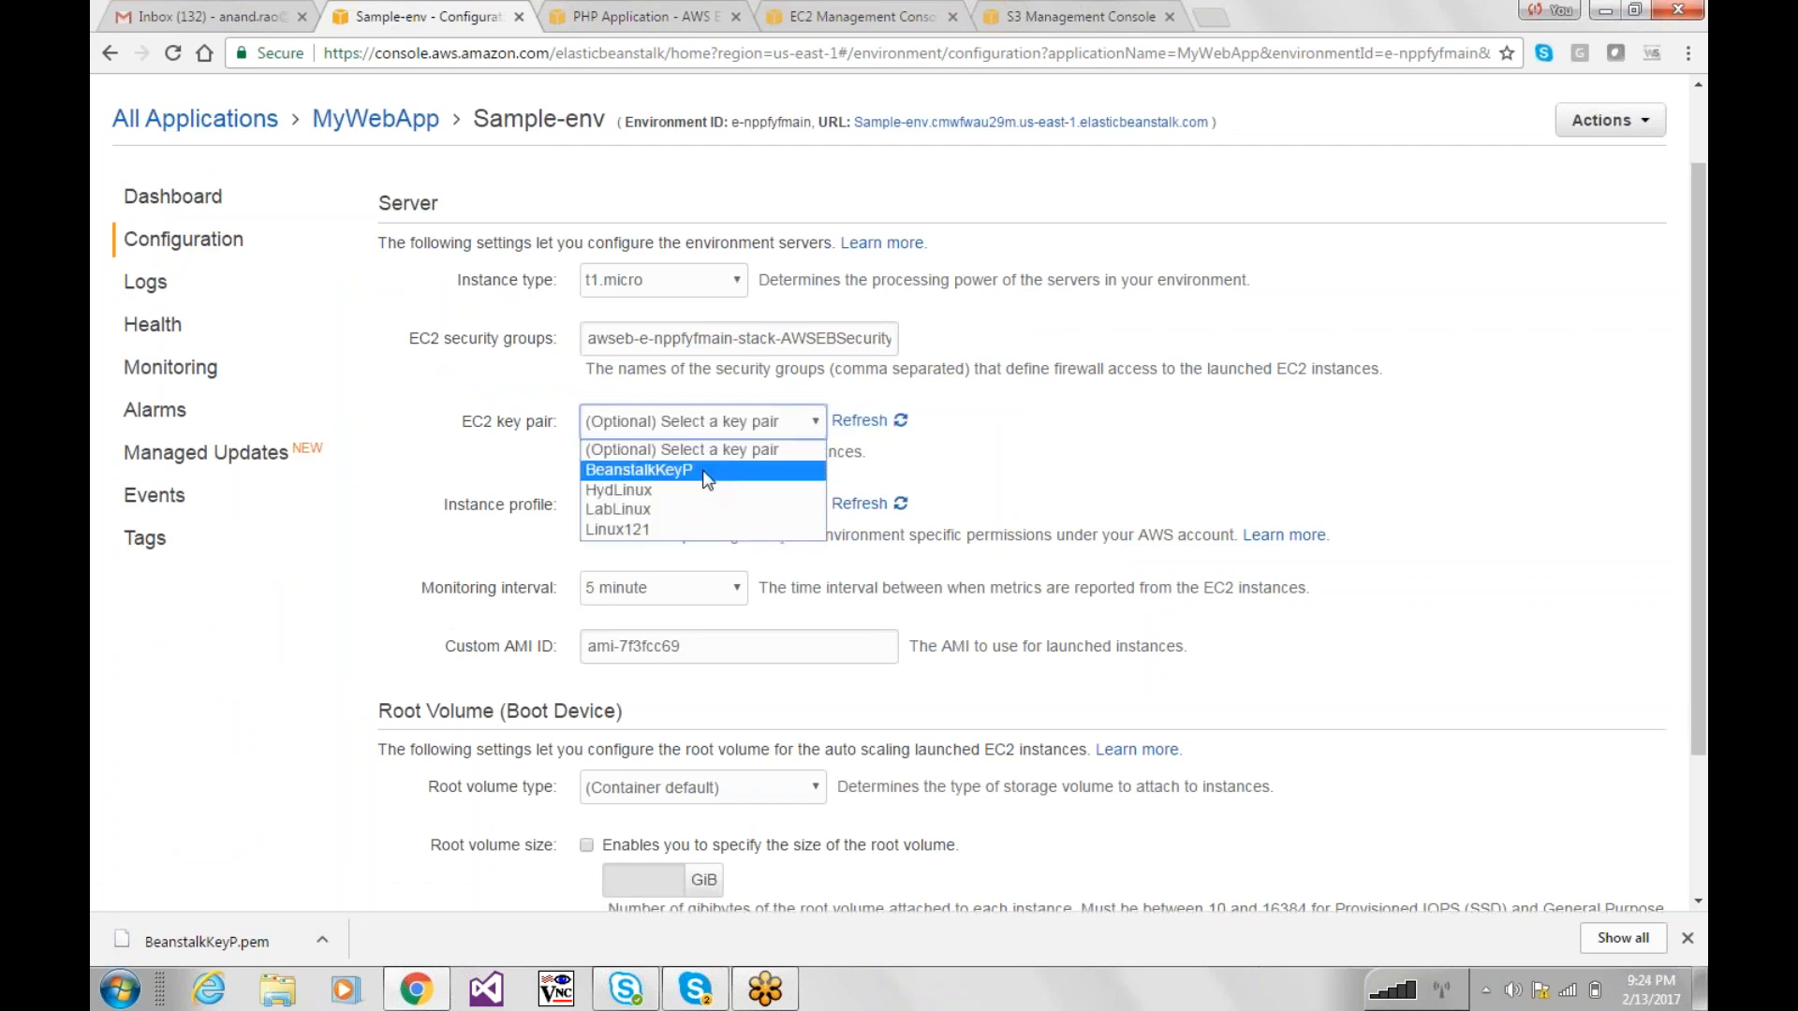
pyautogui.click(707, 473)
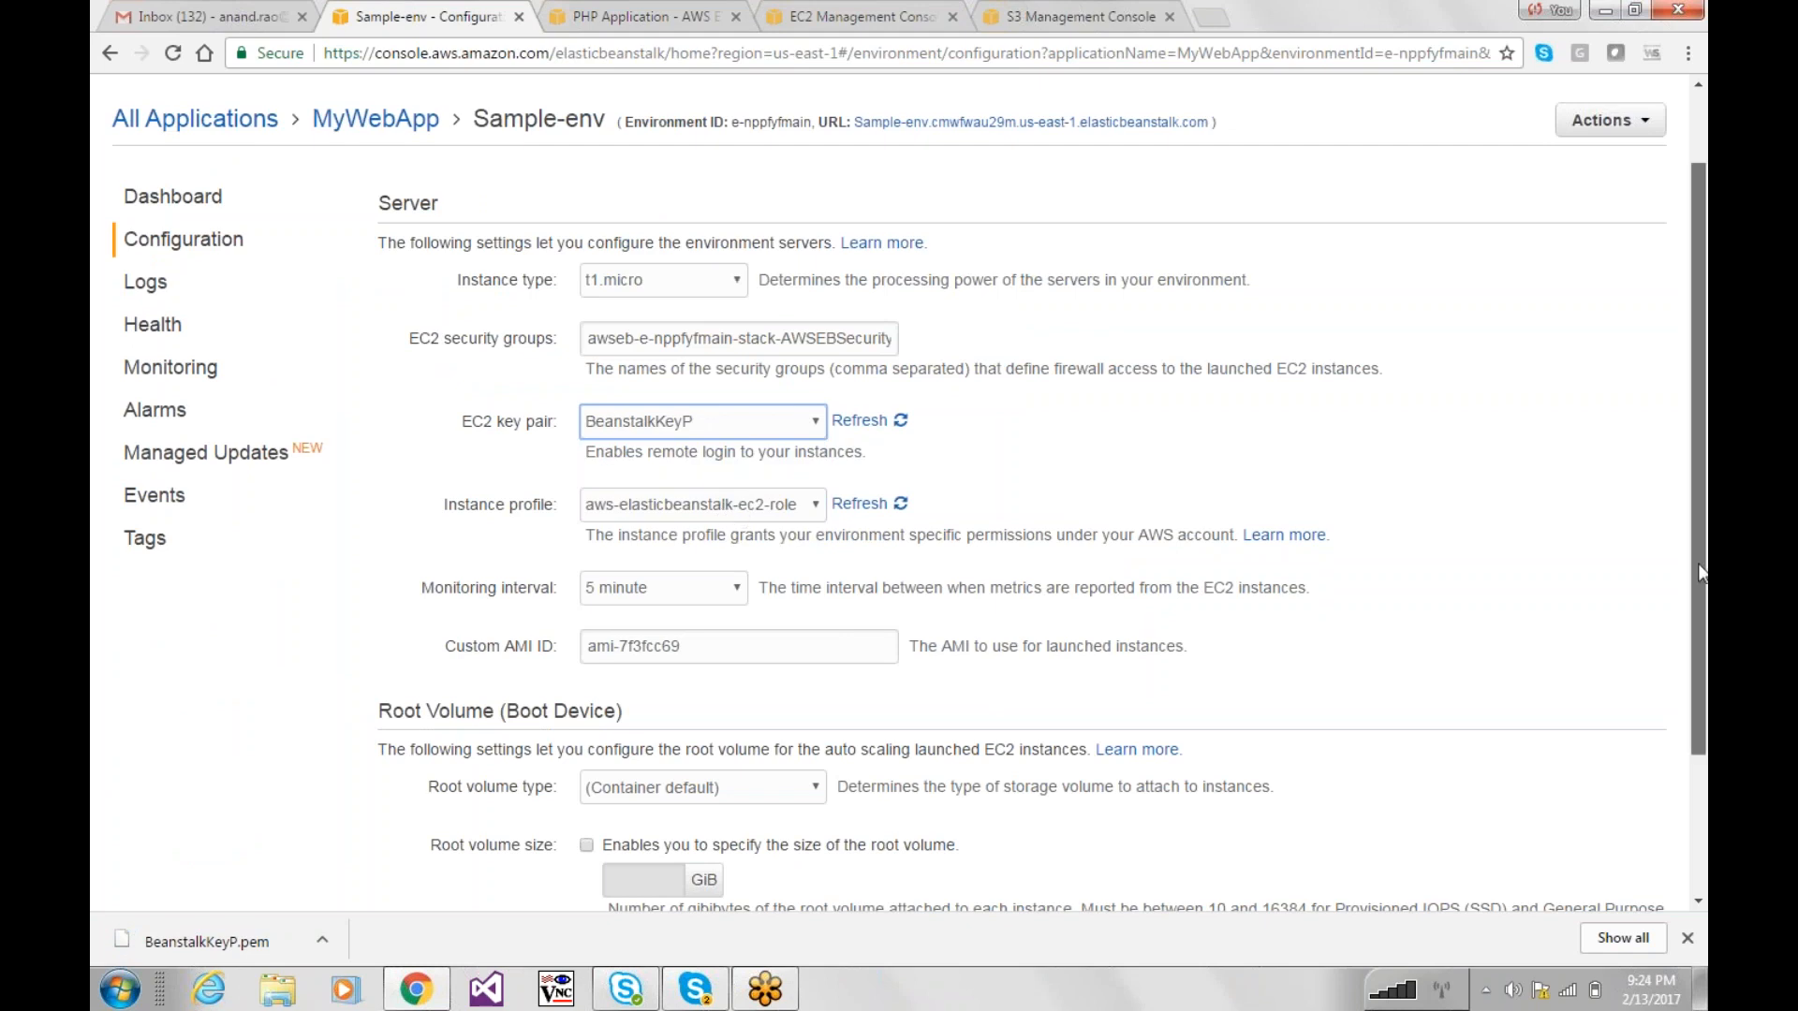
# Step: Review the server and root volume settings against the EC2 key pairs, and cancel the instance configuration changes
pyautogui.scroll(-2, 1702, 571)
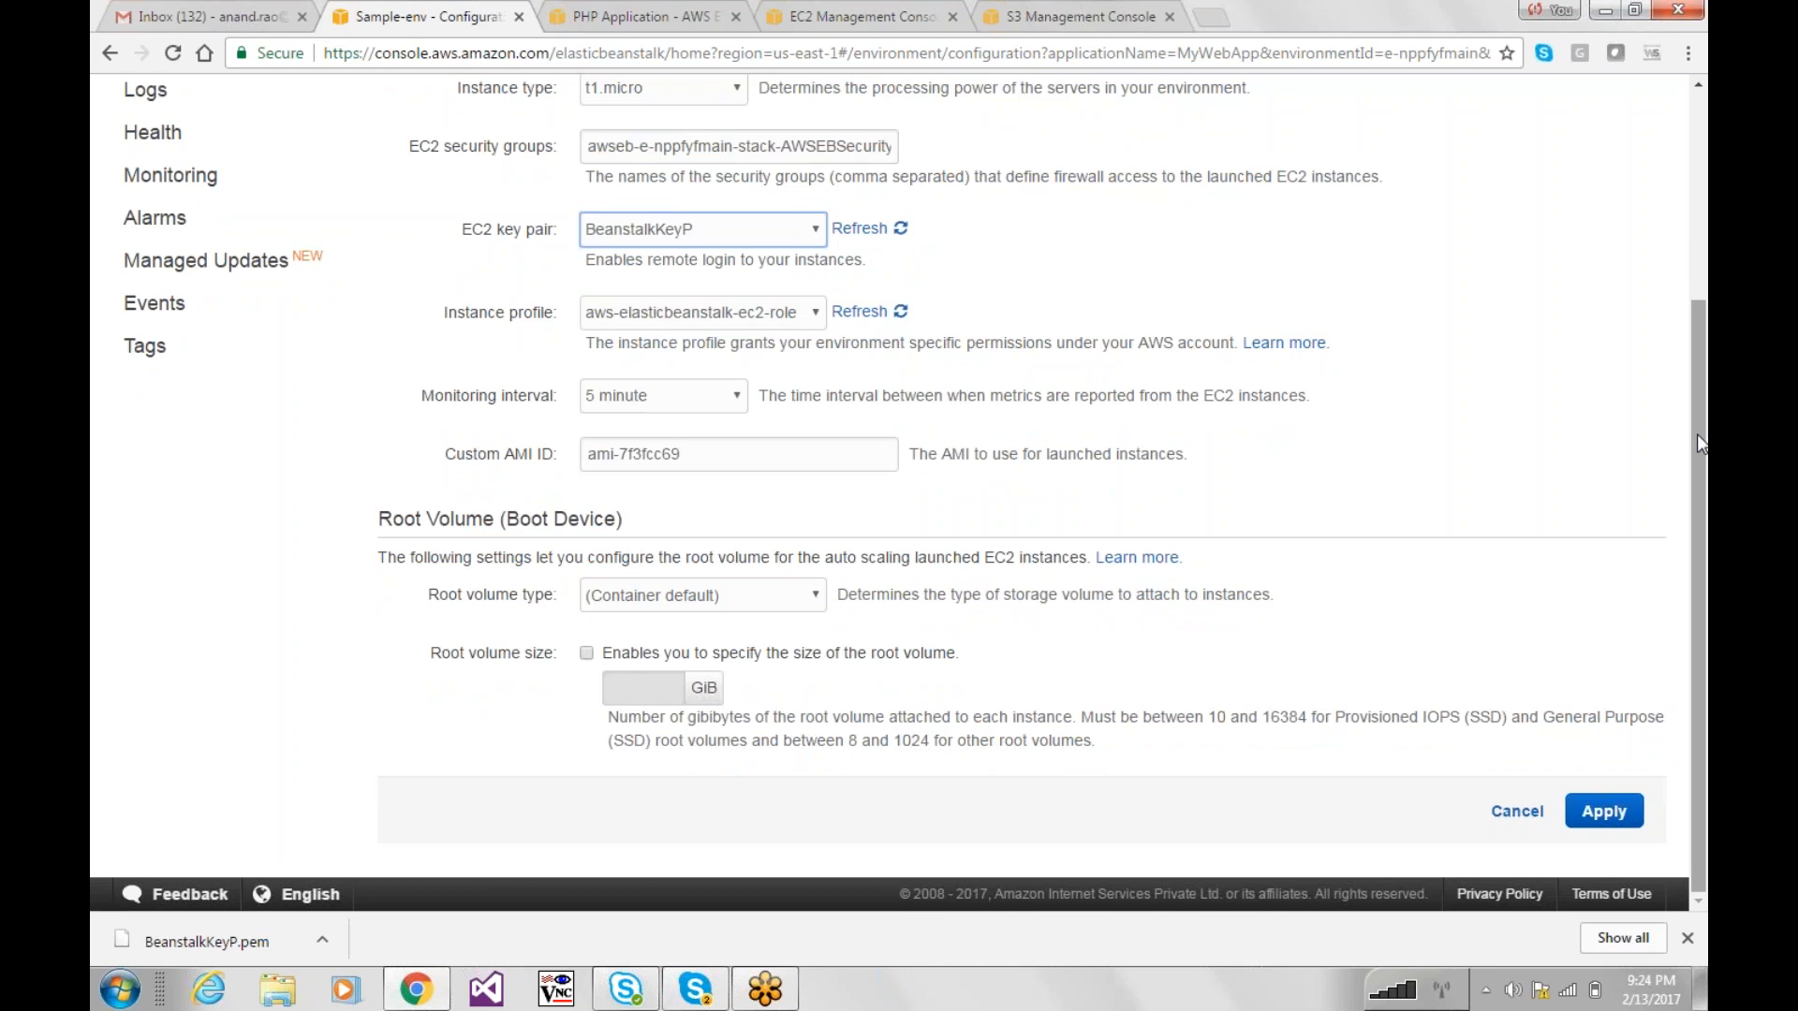
pyautogui.moveTo(1697, 435); pyautogui.dragTo(1665, 261)
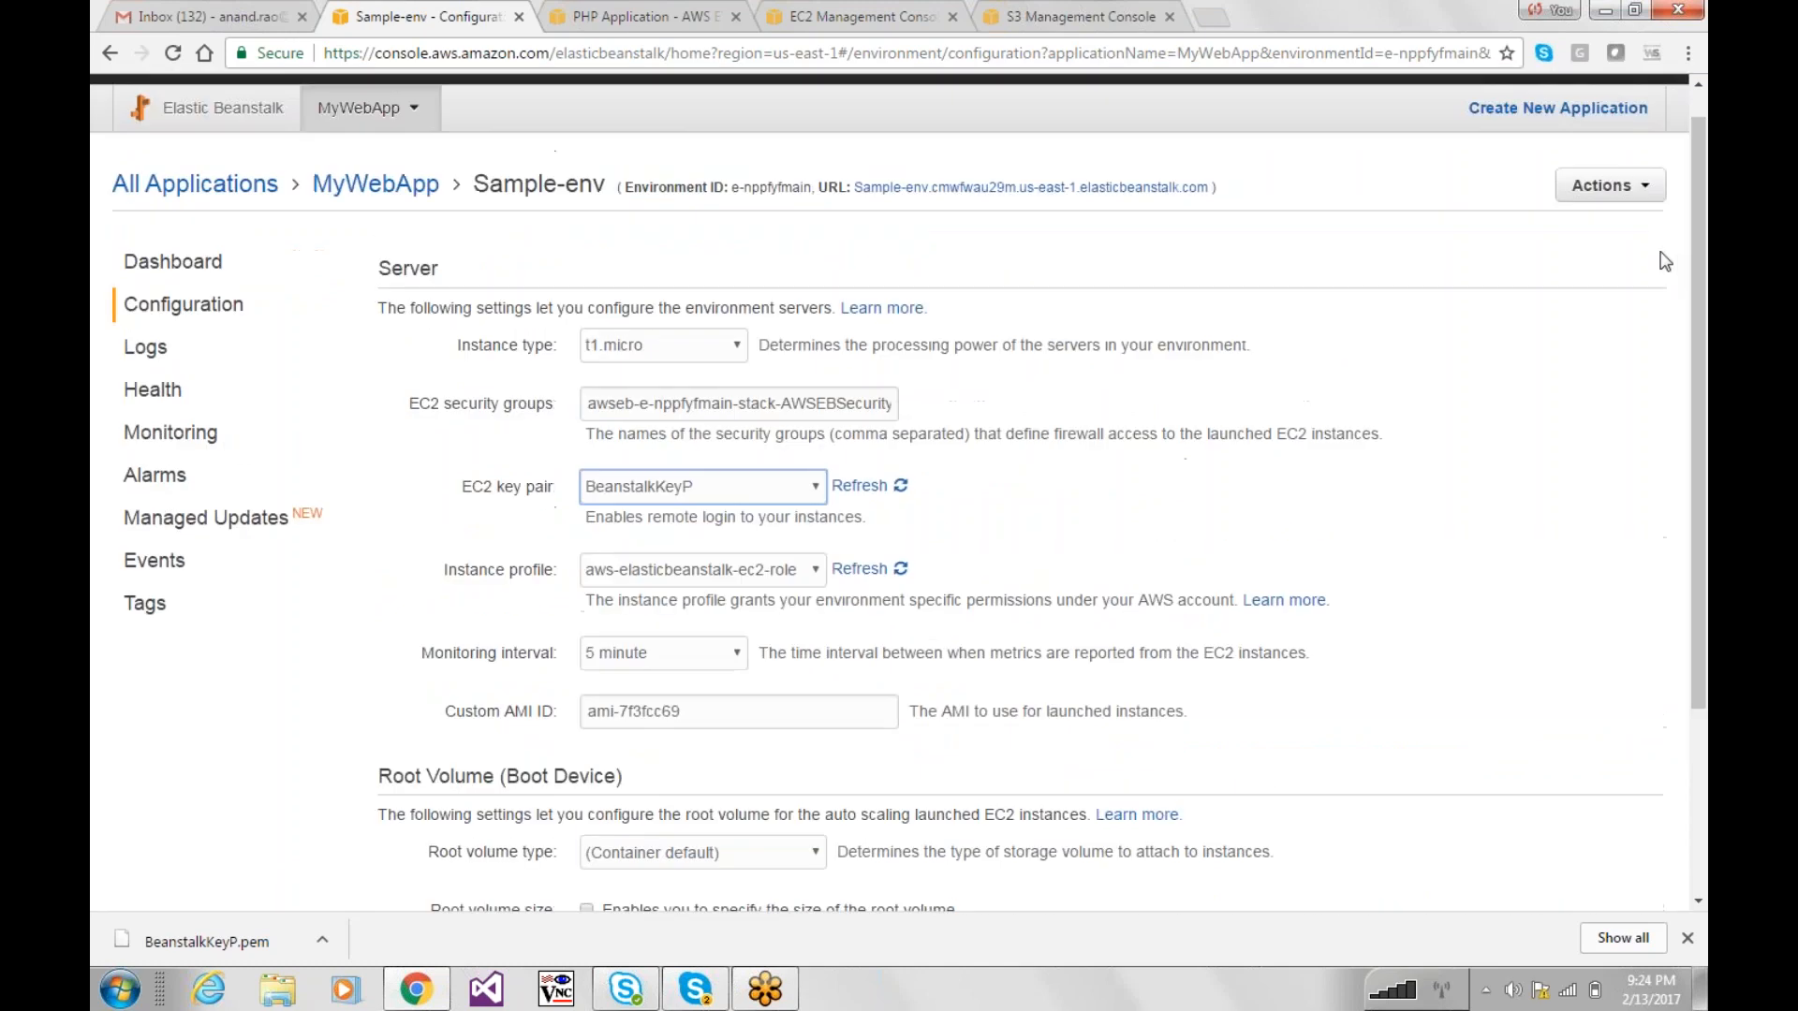
pyautogui.click(818, 13)
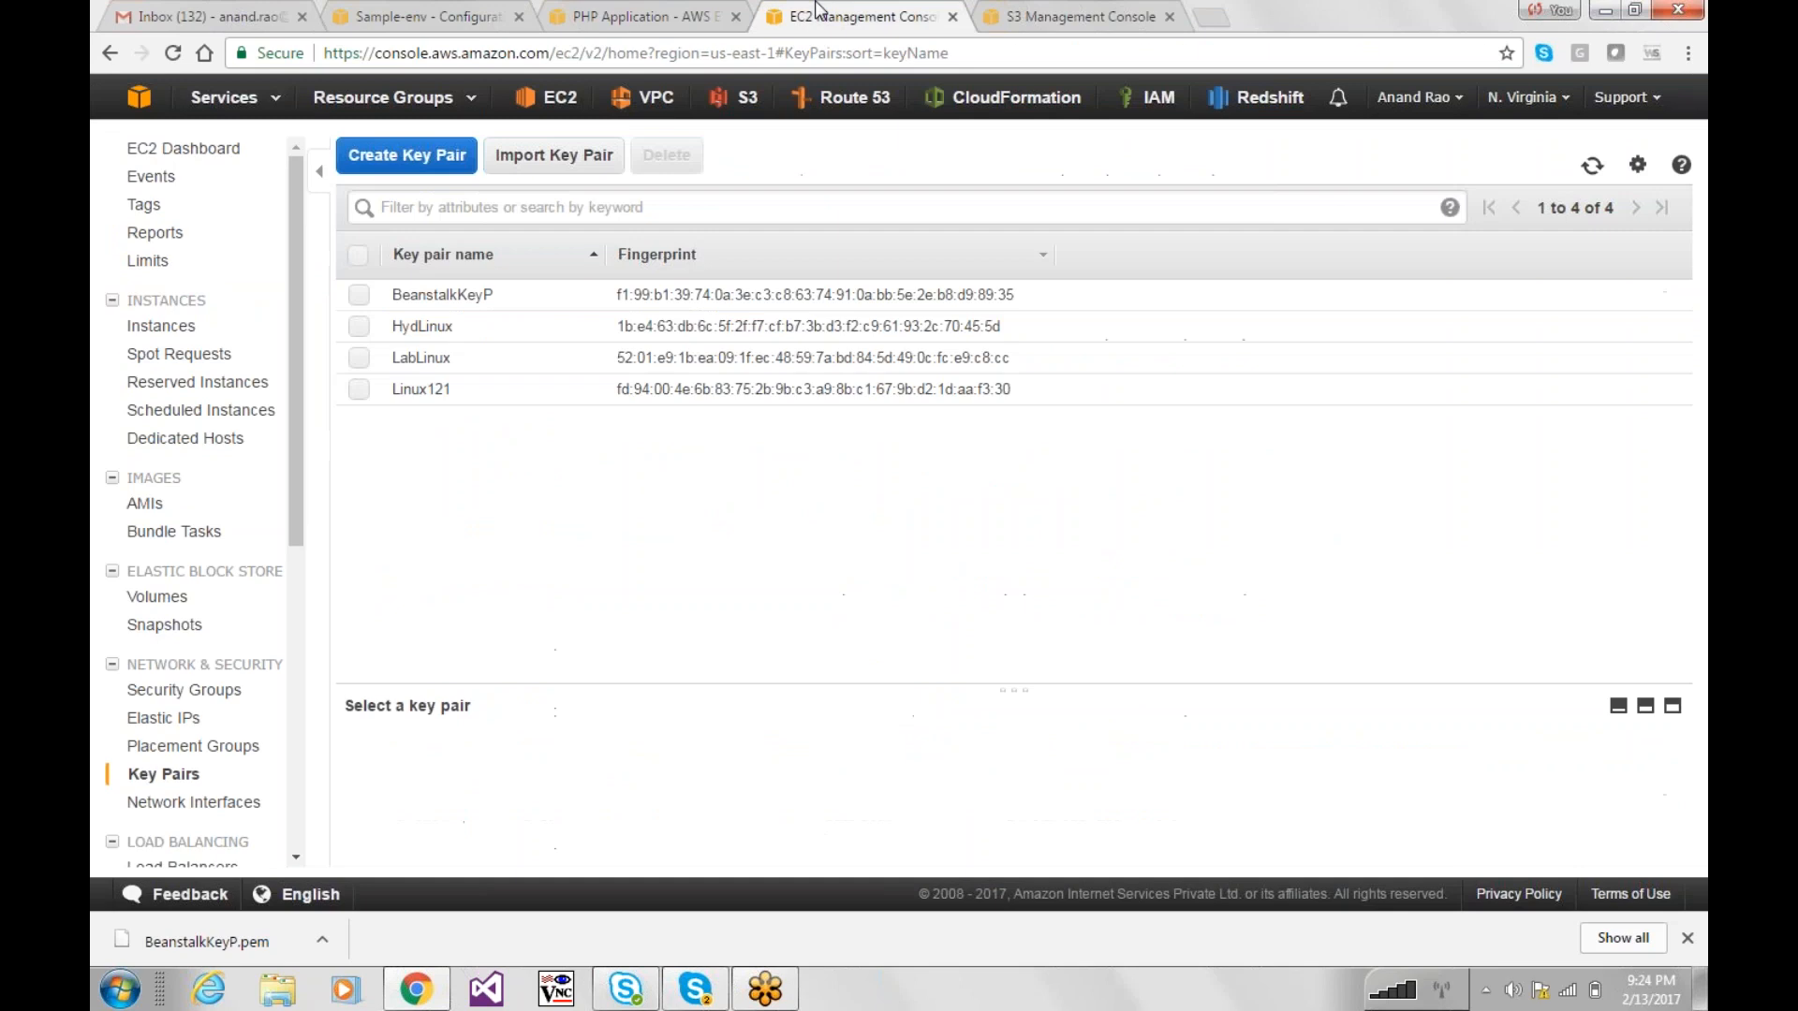
pyautogui.click(426, 15)
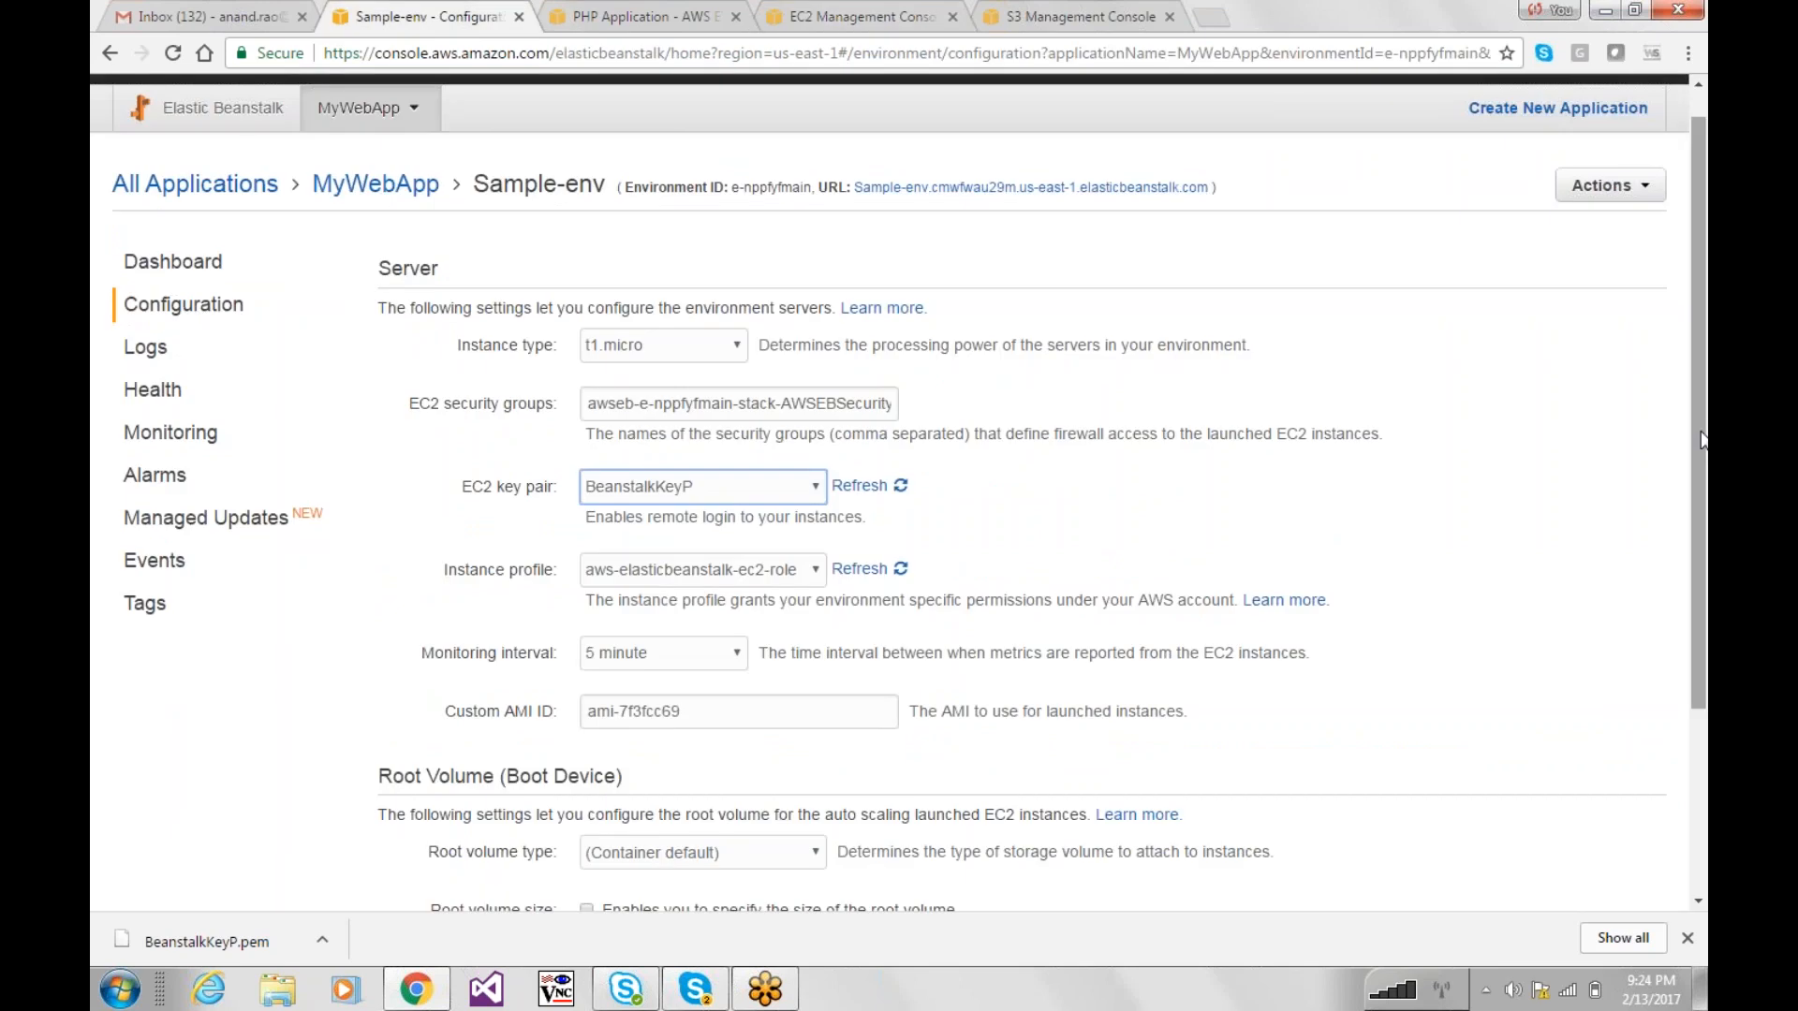
pyautogui.moveTo(1702, 440); pyautogui.dragTo(1698, 657)
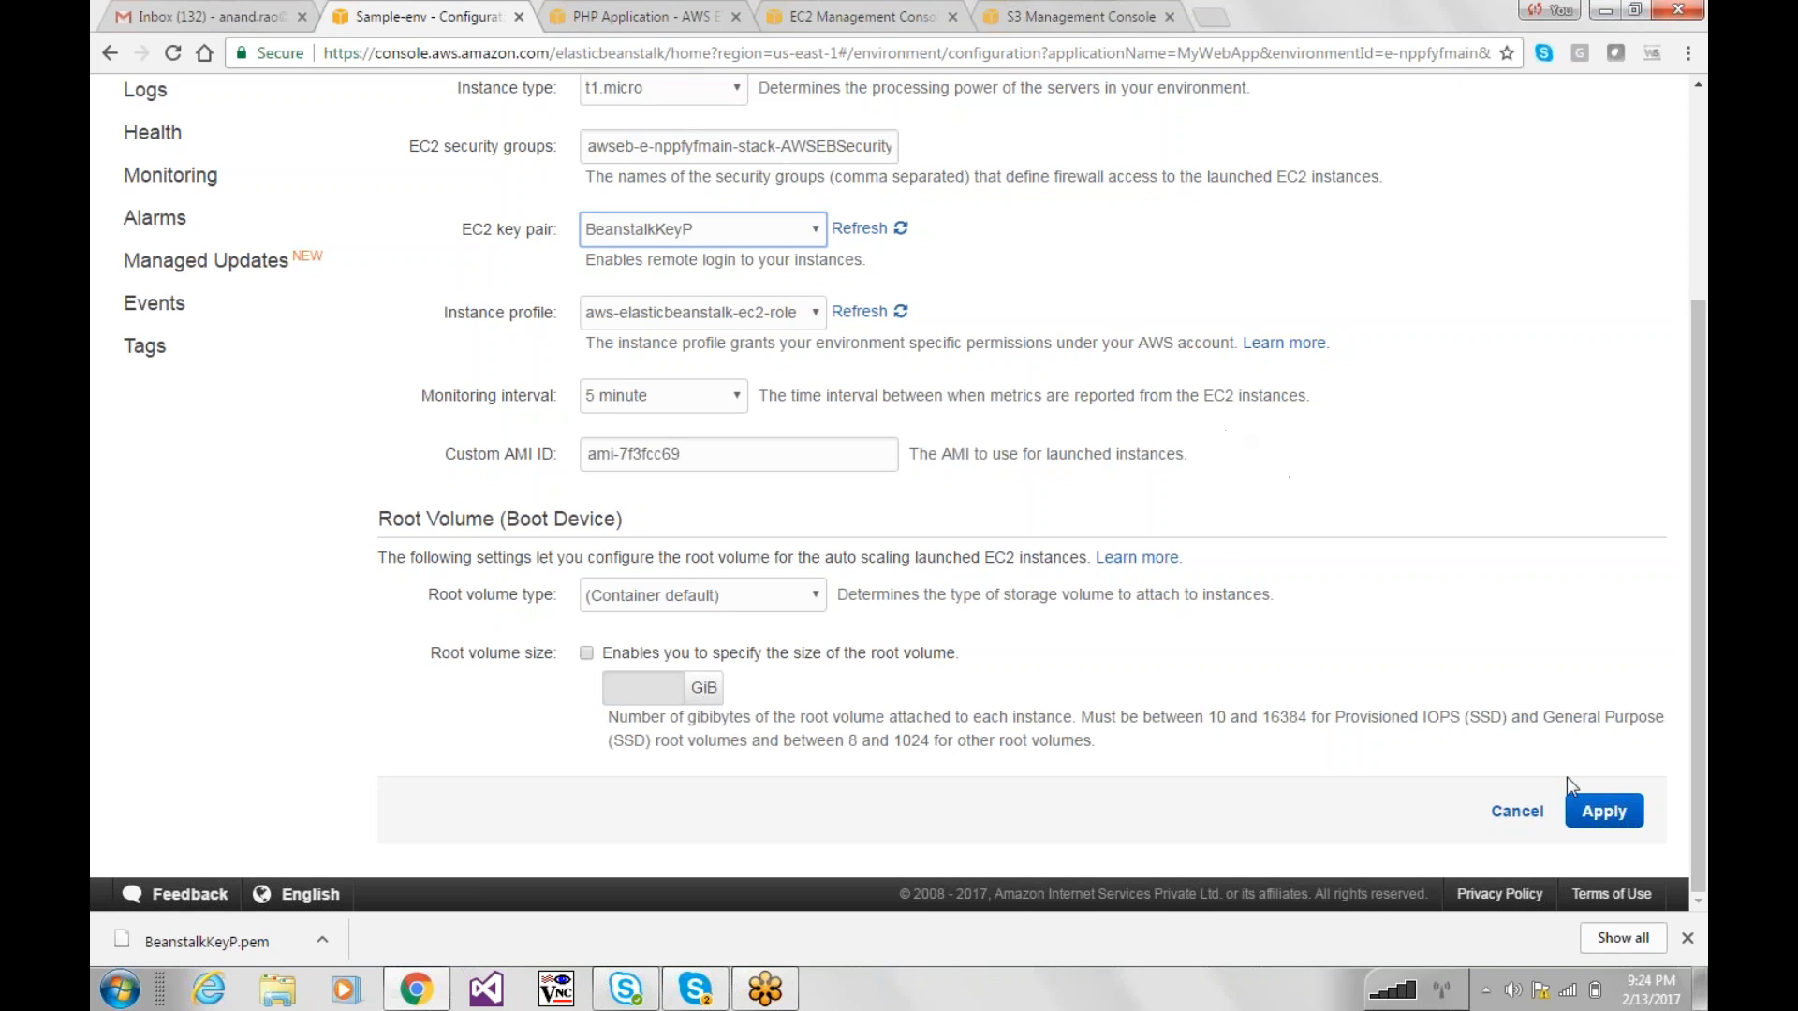
pyautogui.click(1515, 822)
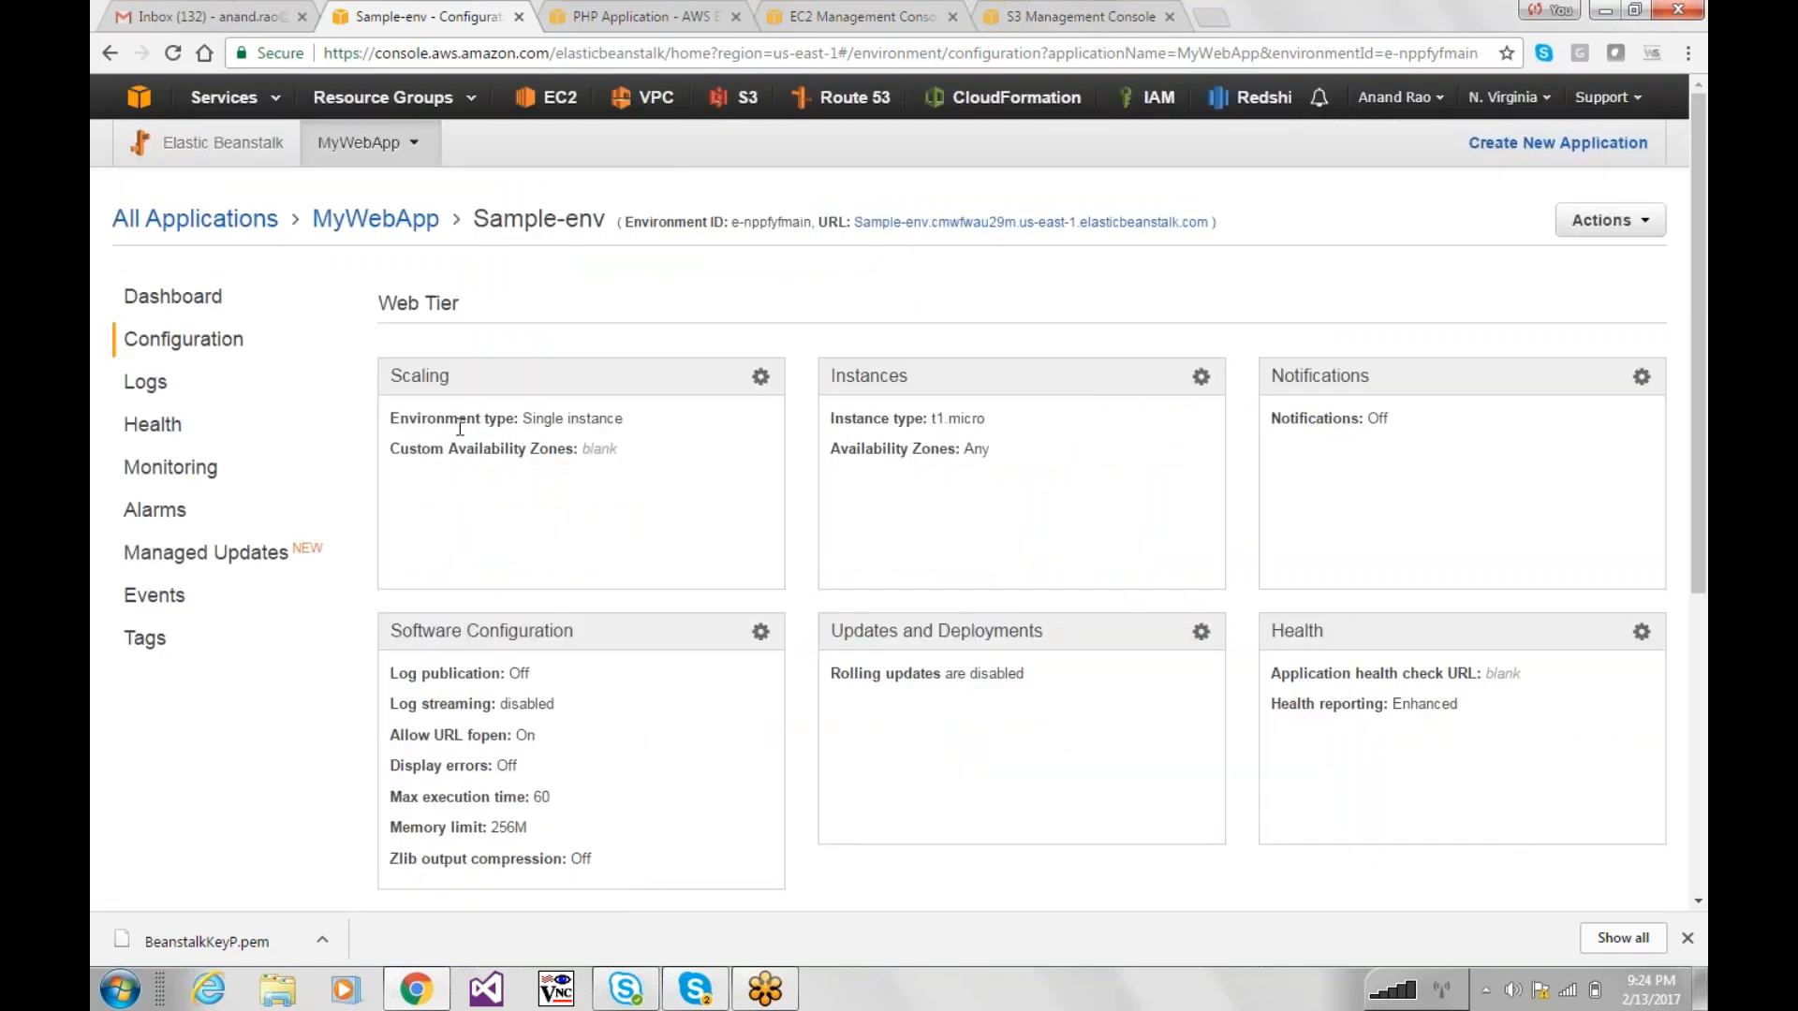
# Step: View Sample-env's notification email setting and return to the configuration overview without entering an address
pyautogui.click(1642, 376)
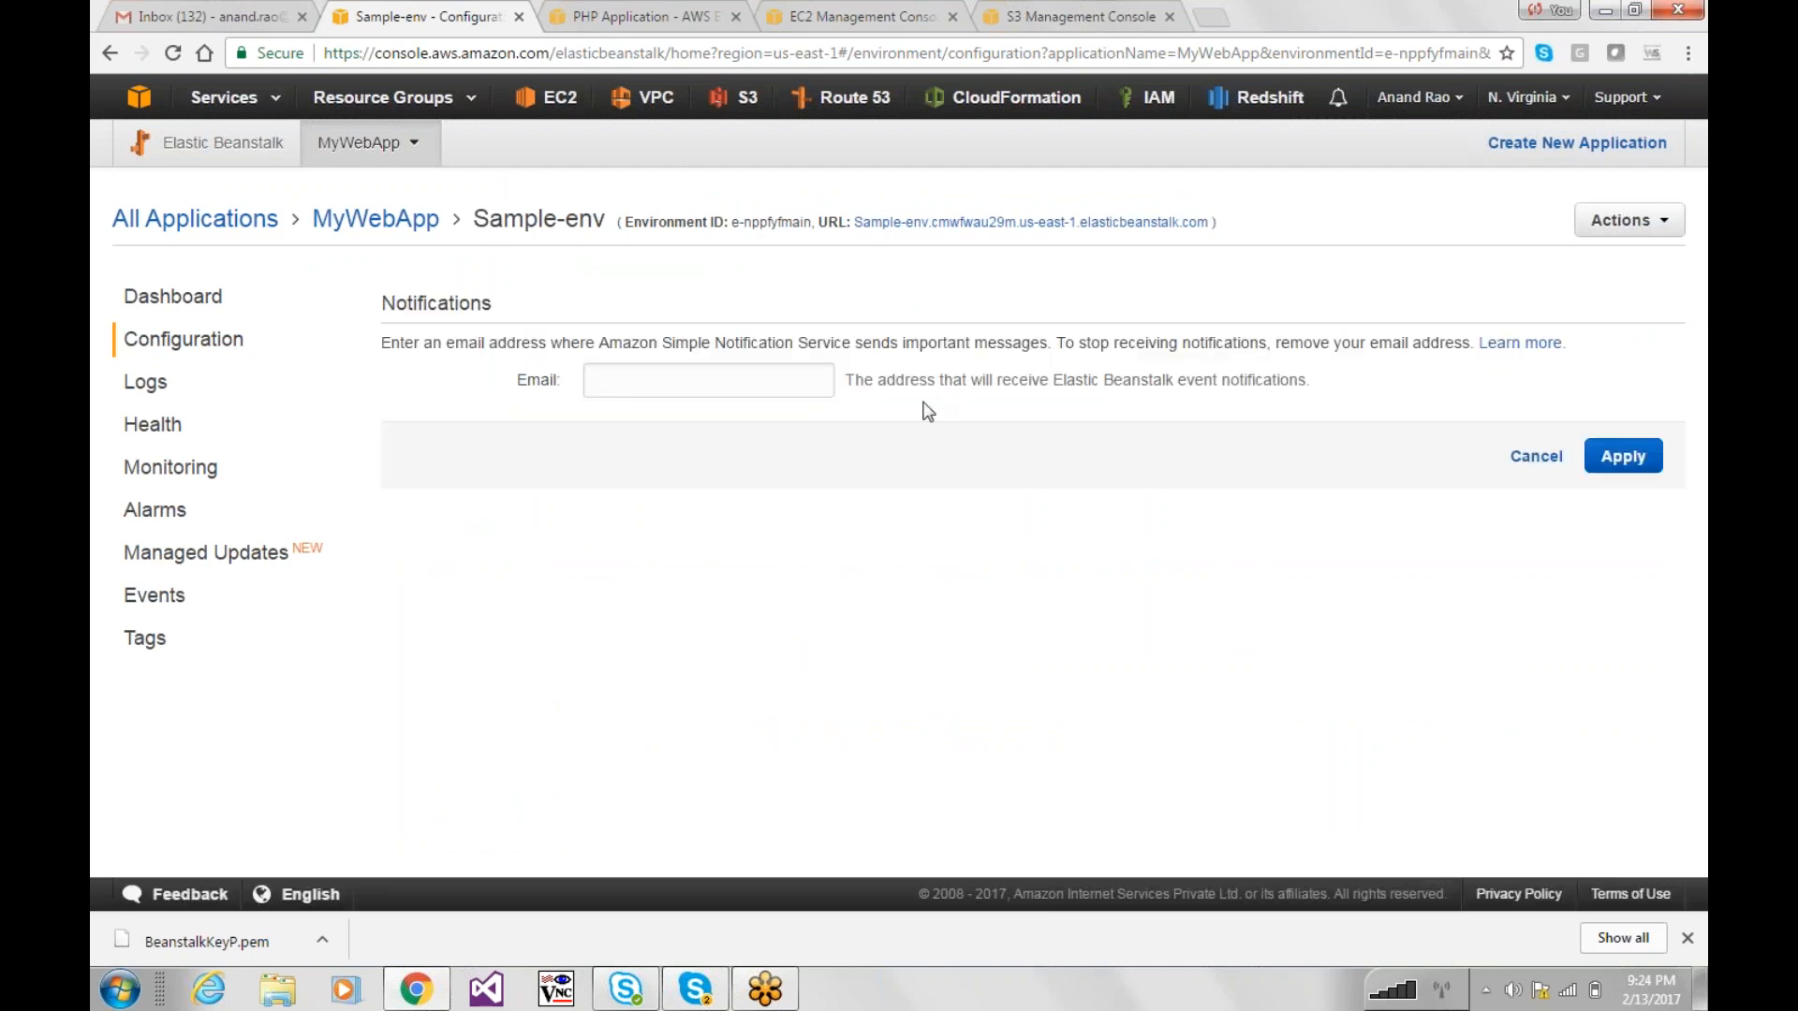
pyautogui.click(711, 380)
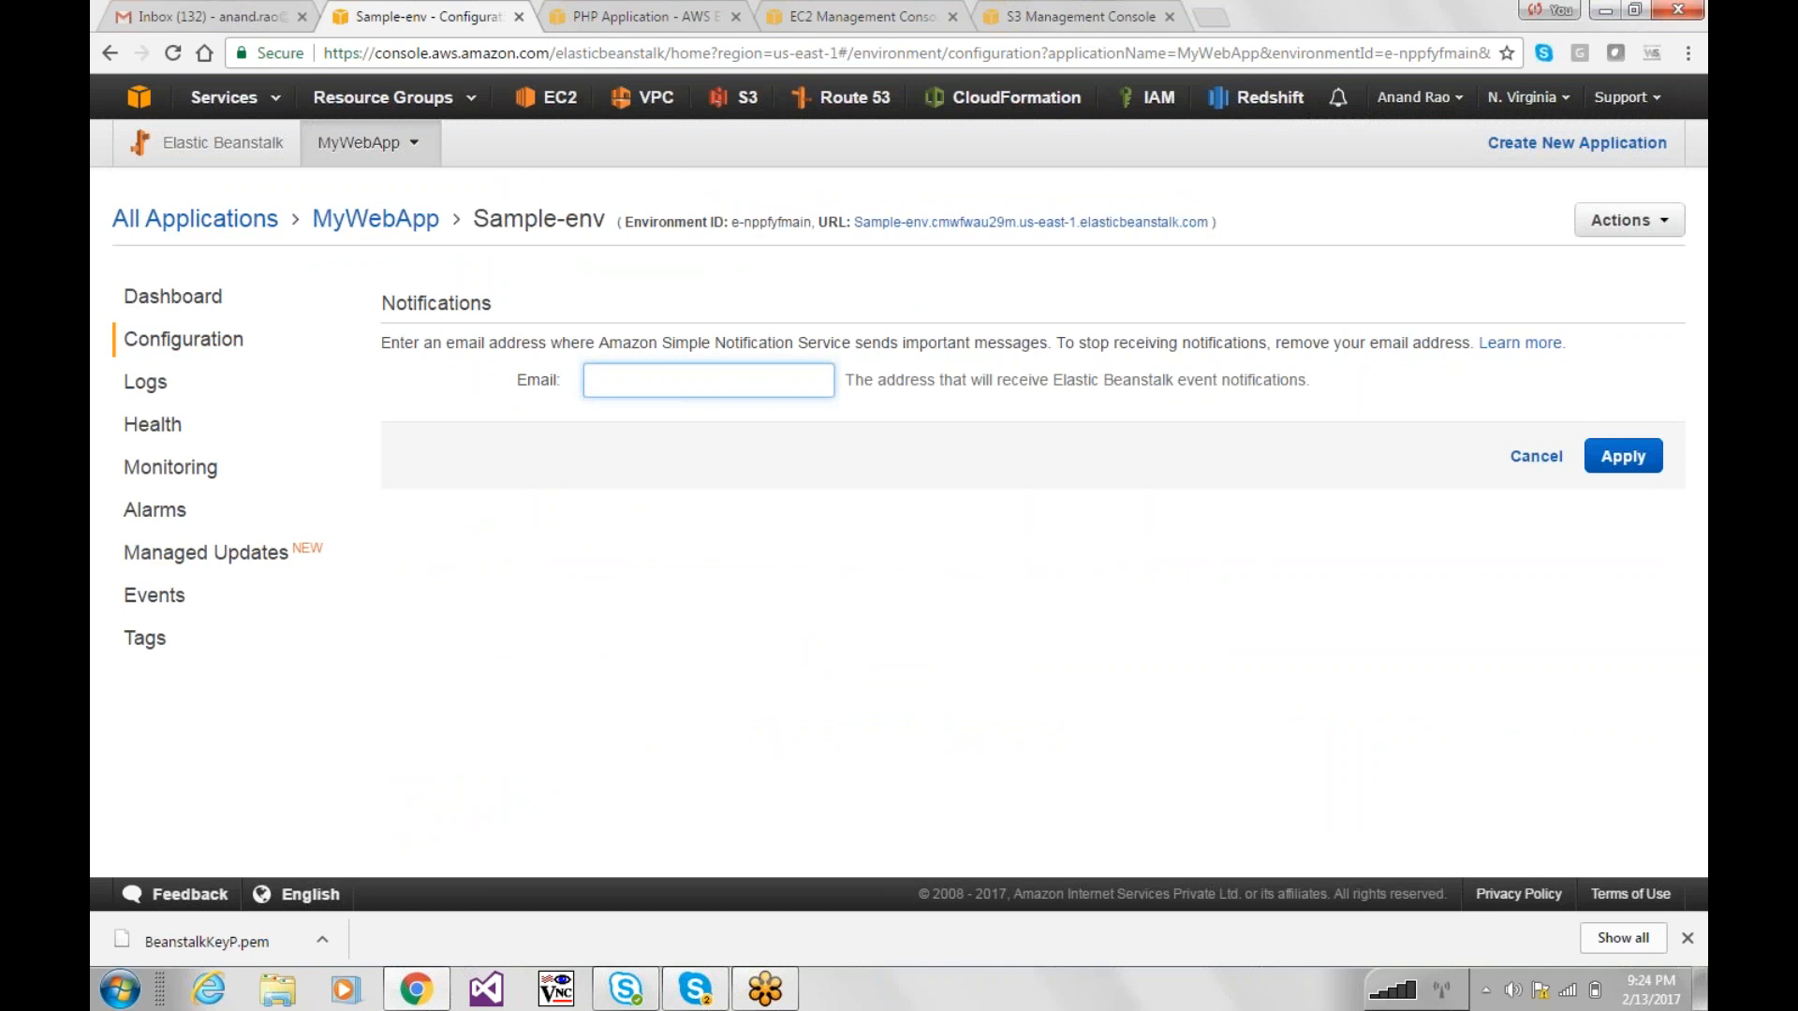
pyautogui.click(1599, 464)
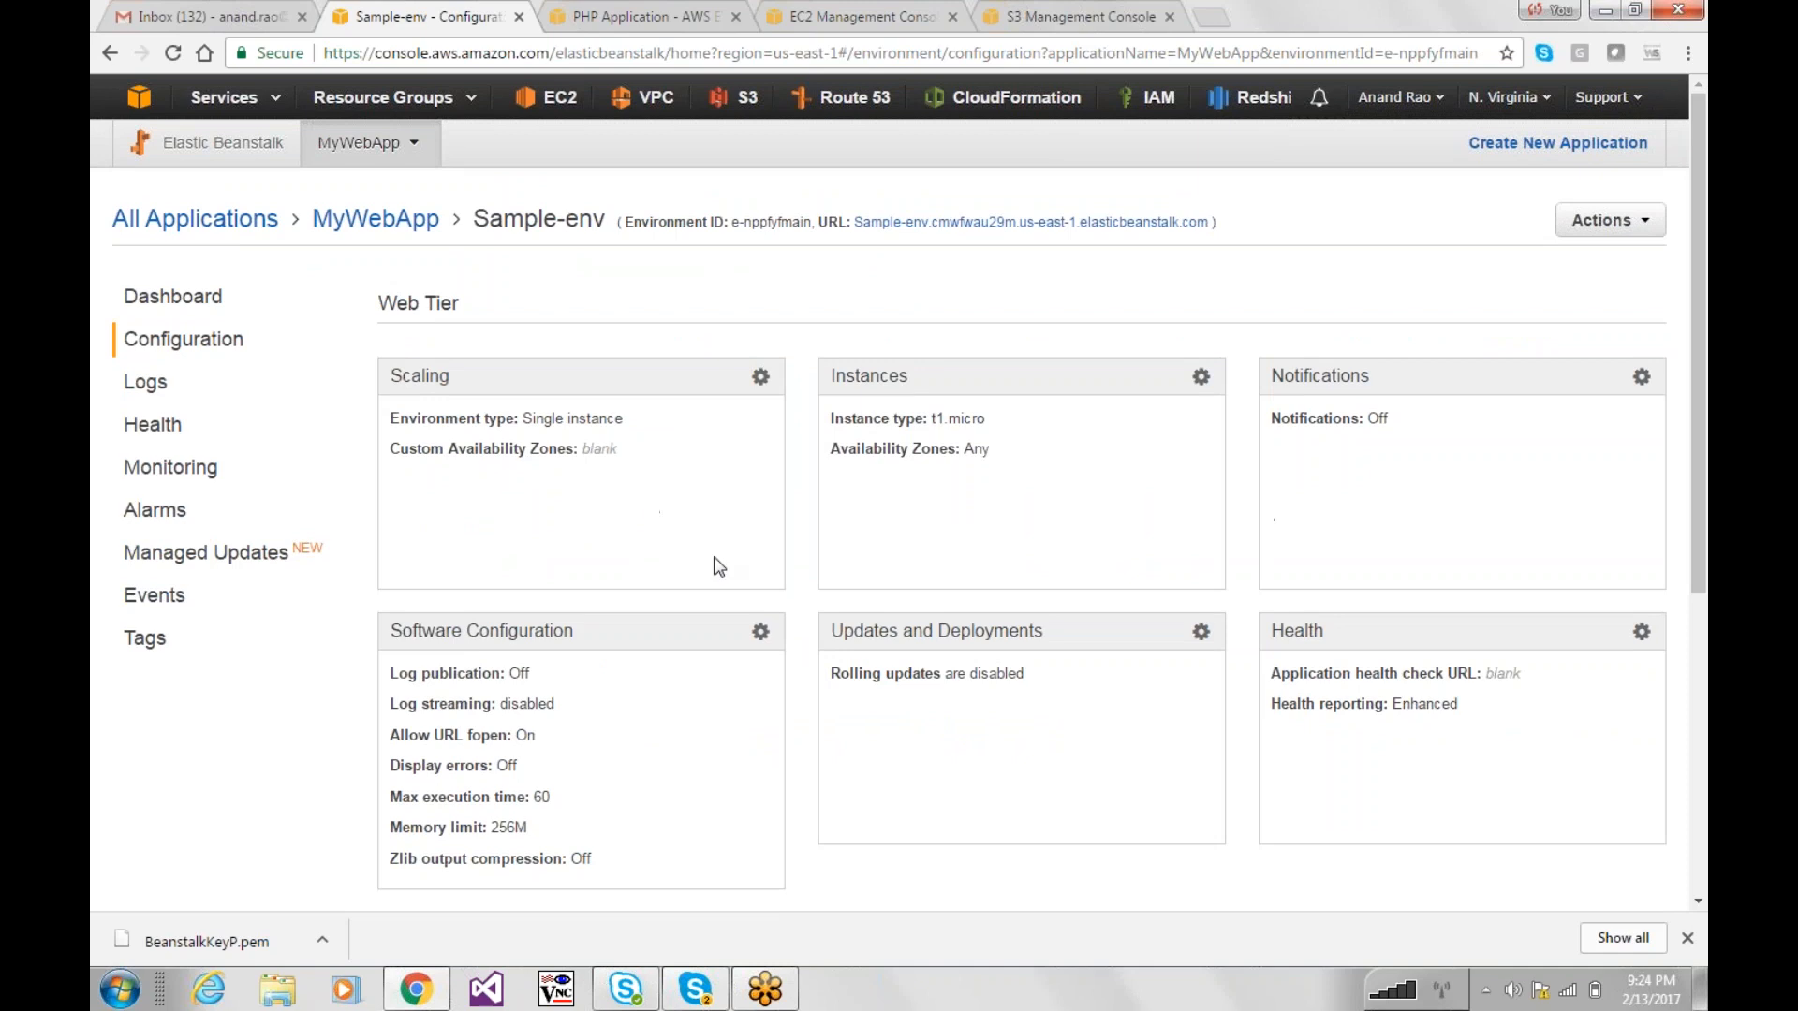
# Step: Review Sample-env's software configuration, covering container options, log options, CloudWatch logs and environment properties, and cancel back to the configuration overview
pyautogui.click(760, 633)
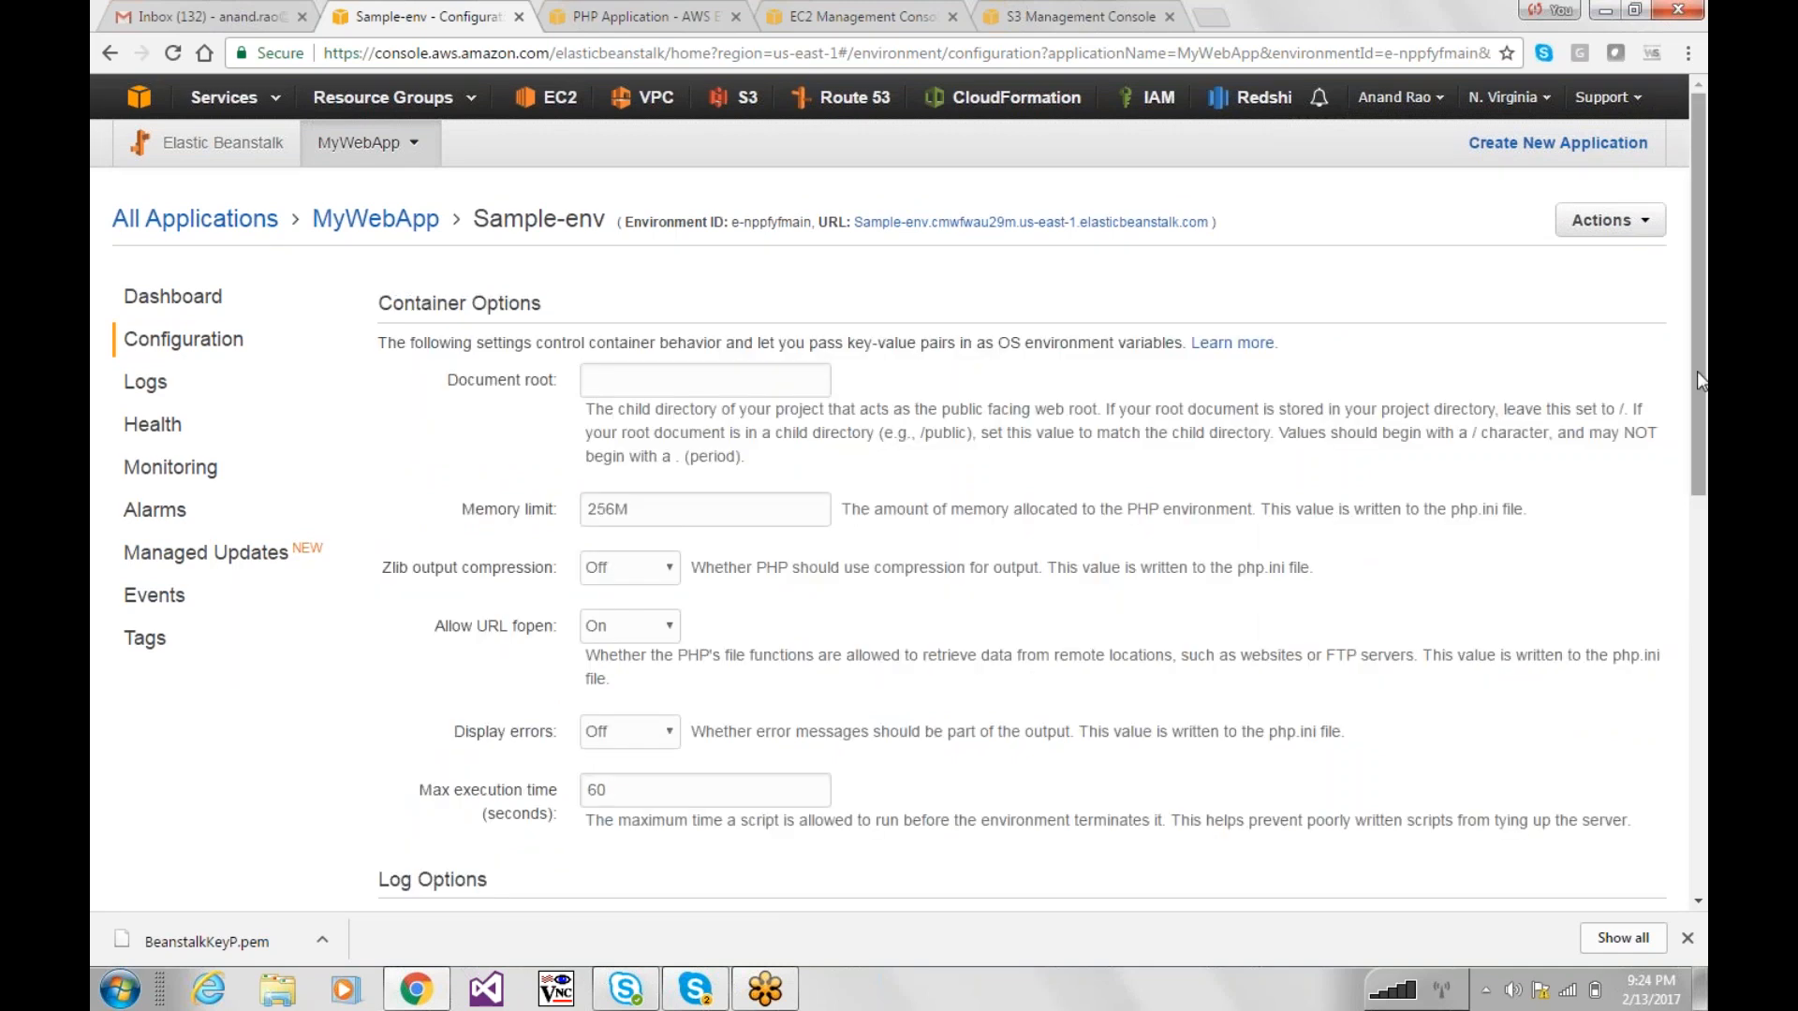
pyautogui.moveTo(1695, 374); pyautogui.dragTo(1692, 461)
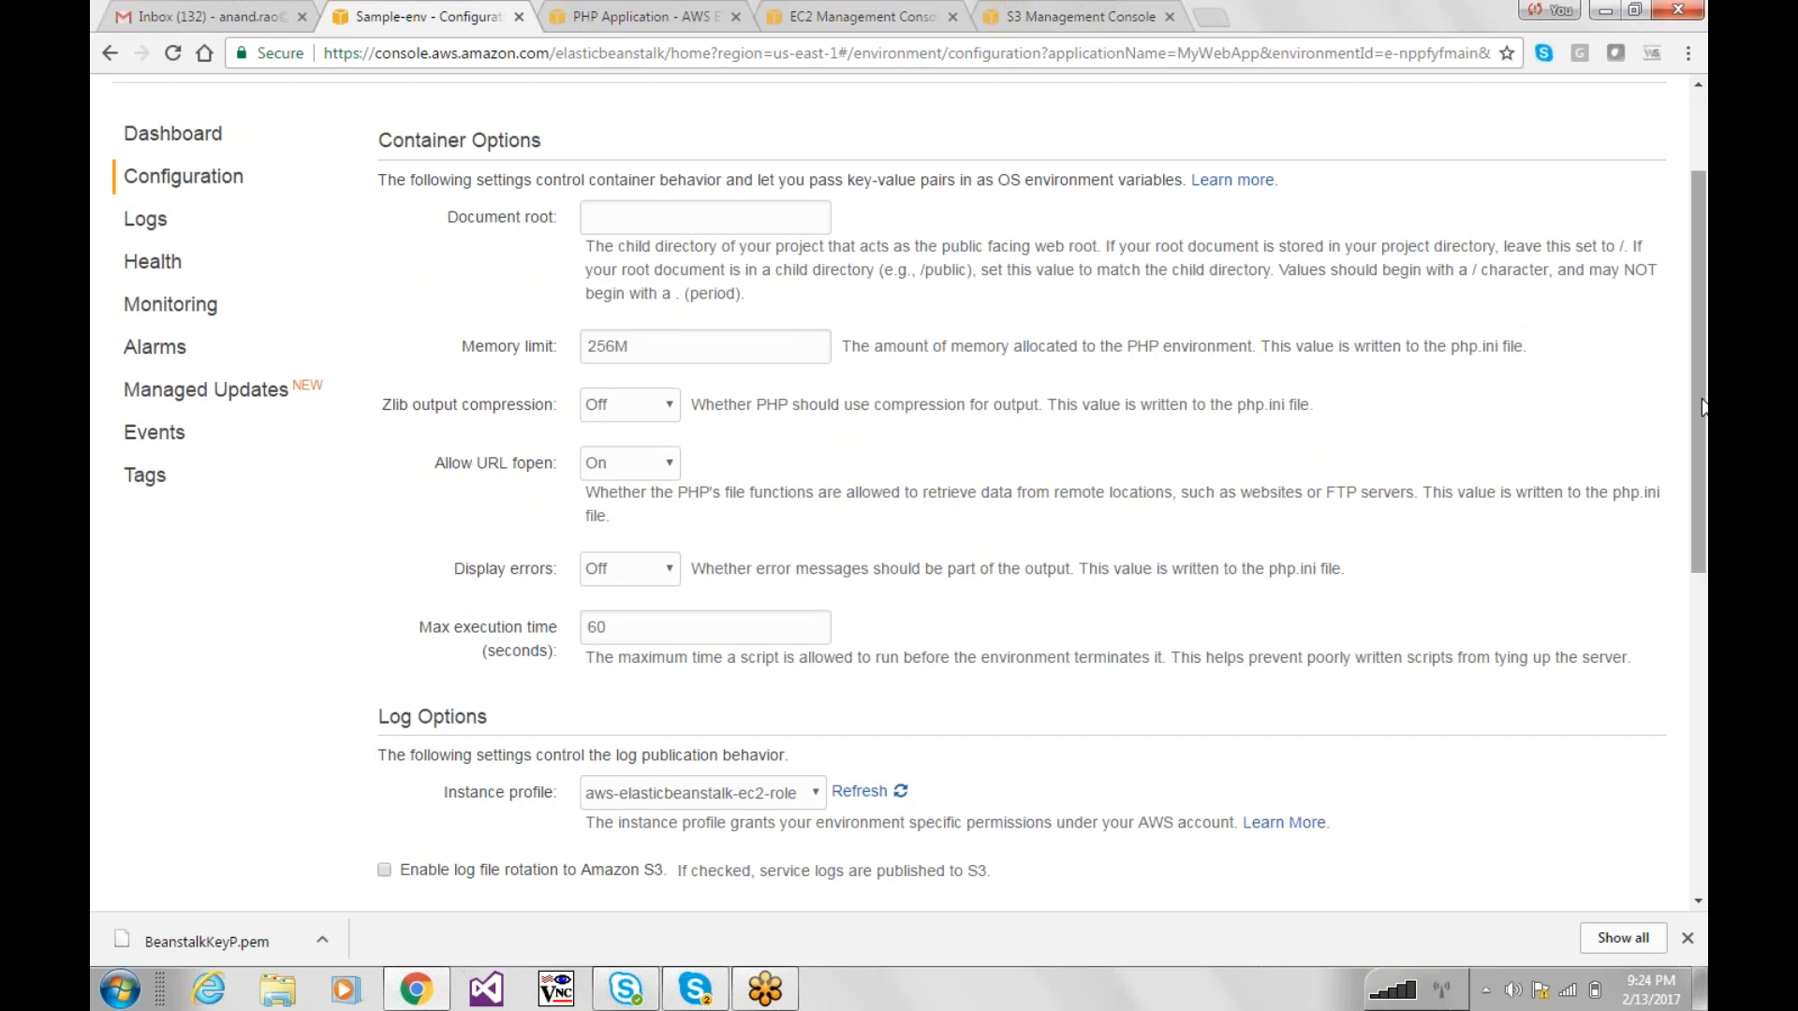
pyautogui.moveTo(1702, 408); pyautogui.dragTo(1691, 564)
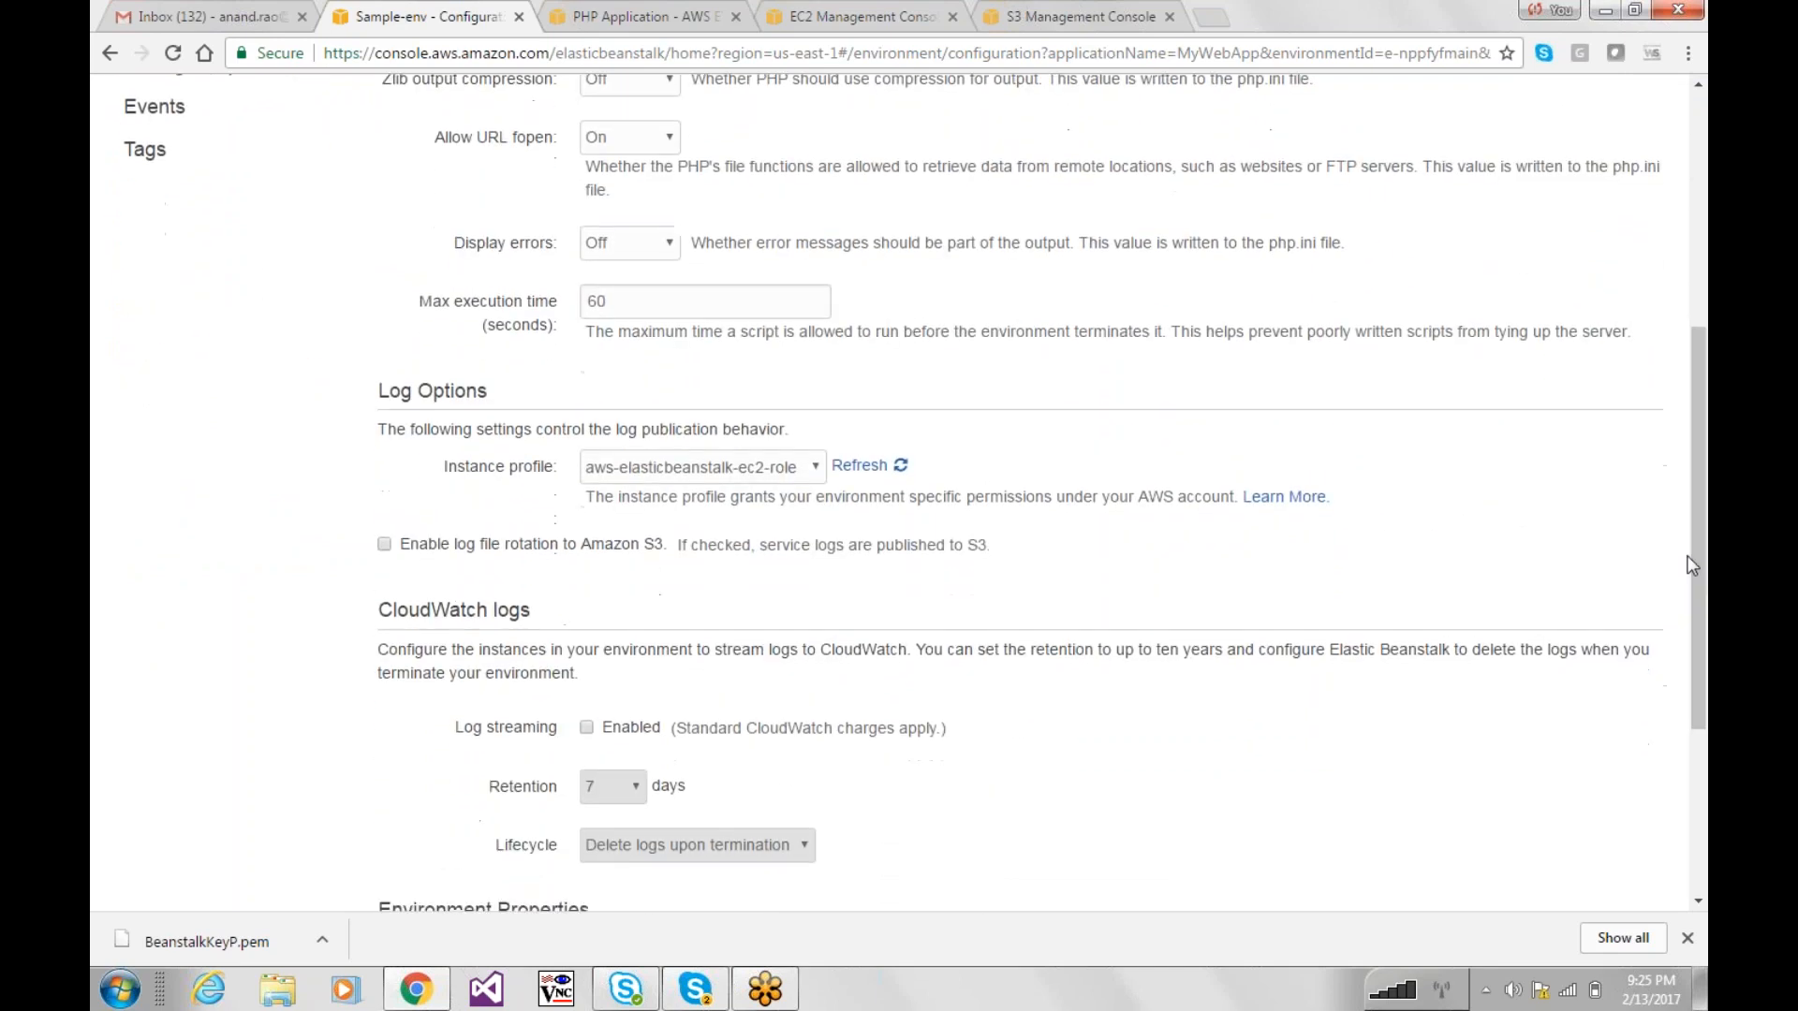
pyautogui.scroll(2, 1697, 561)
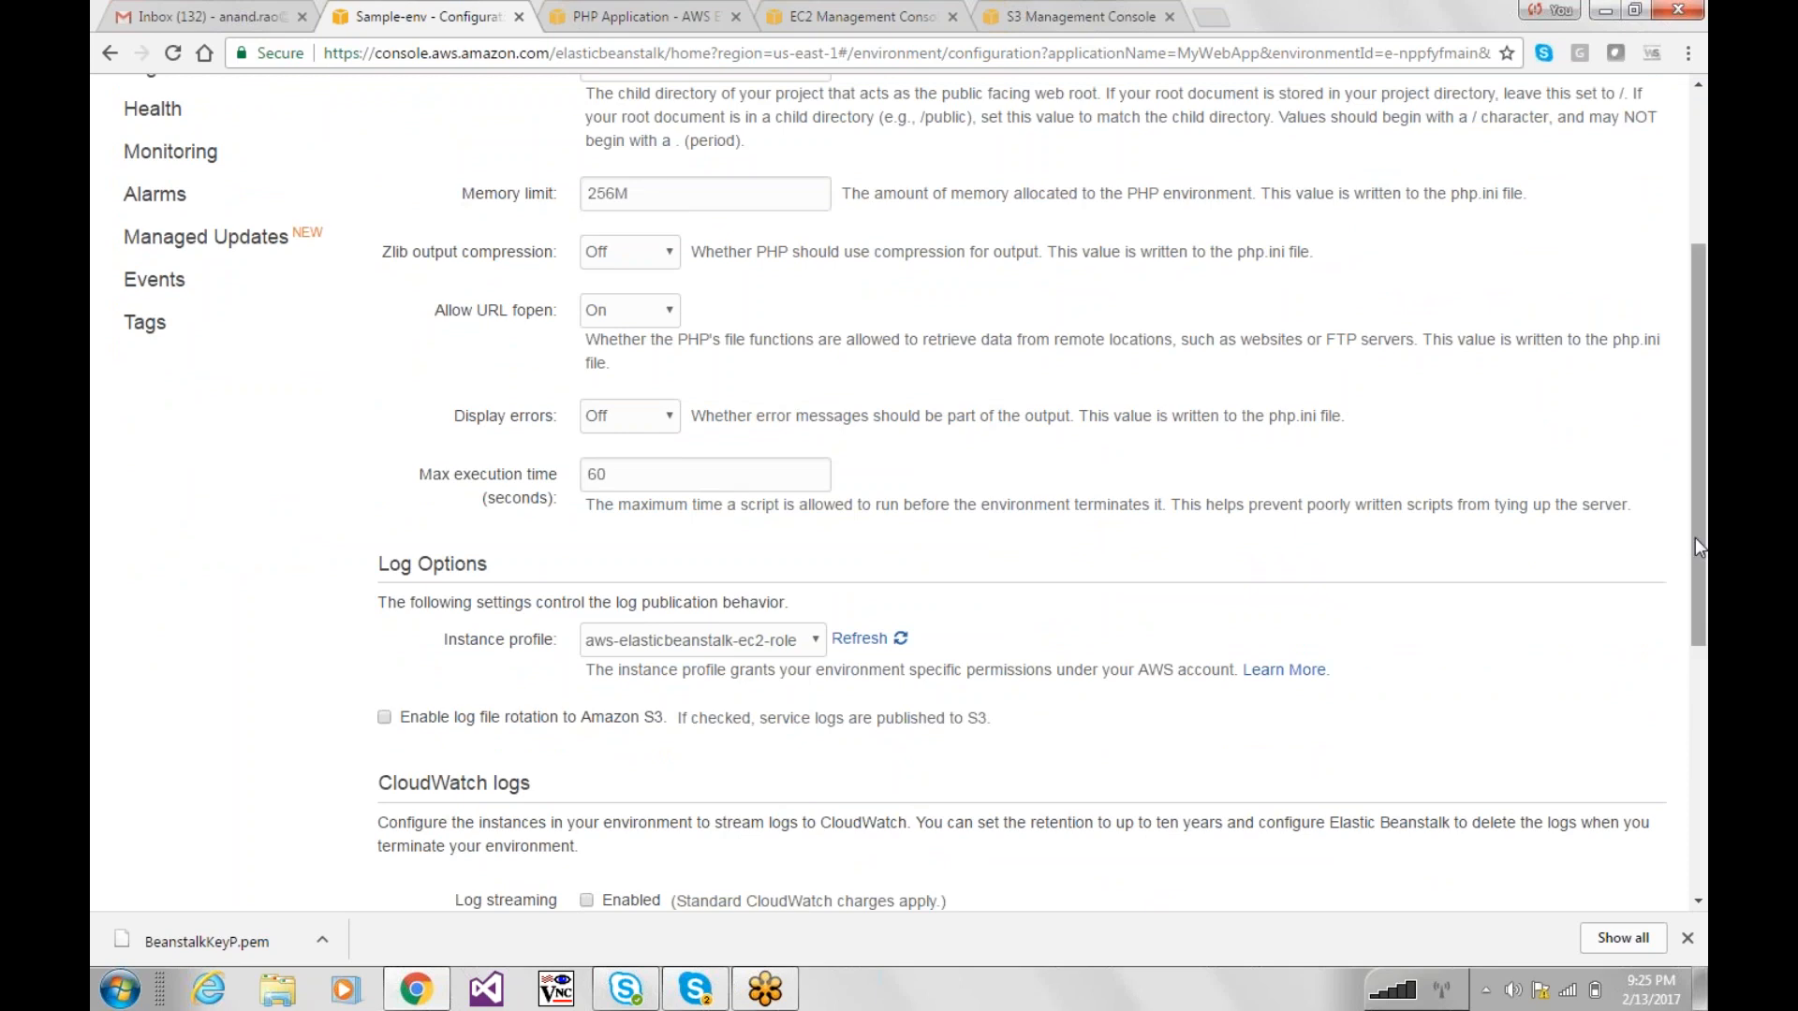
pyautogui.moveTo(1695, 542); pyautogui.dragTo(1686, 787)
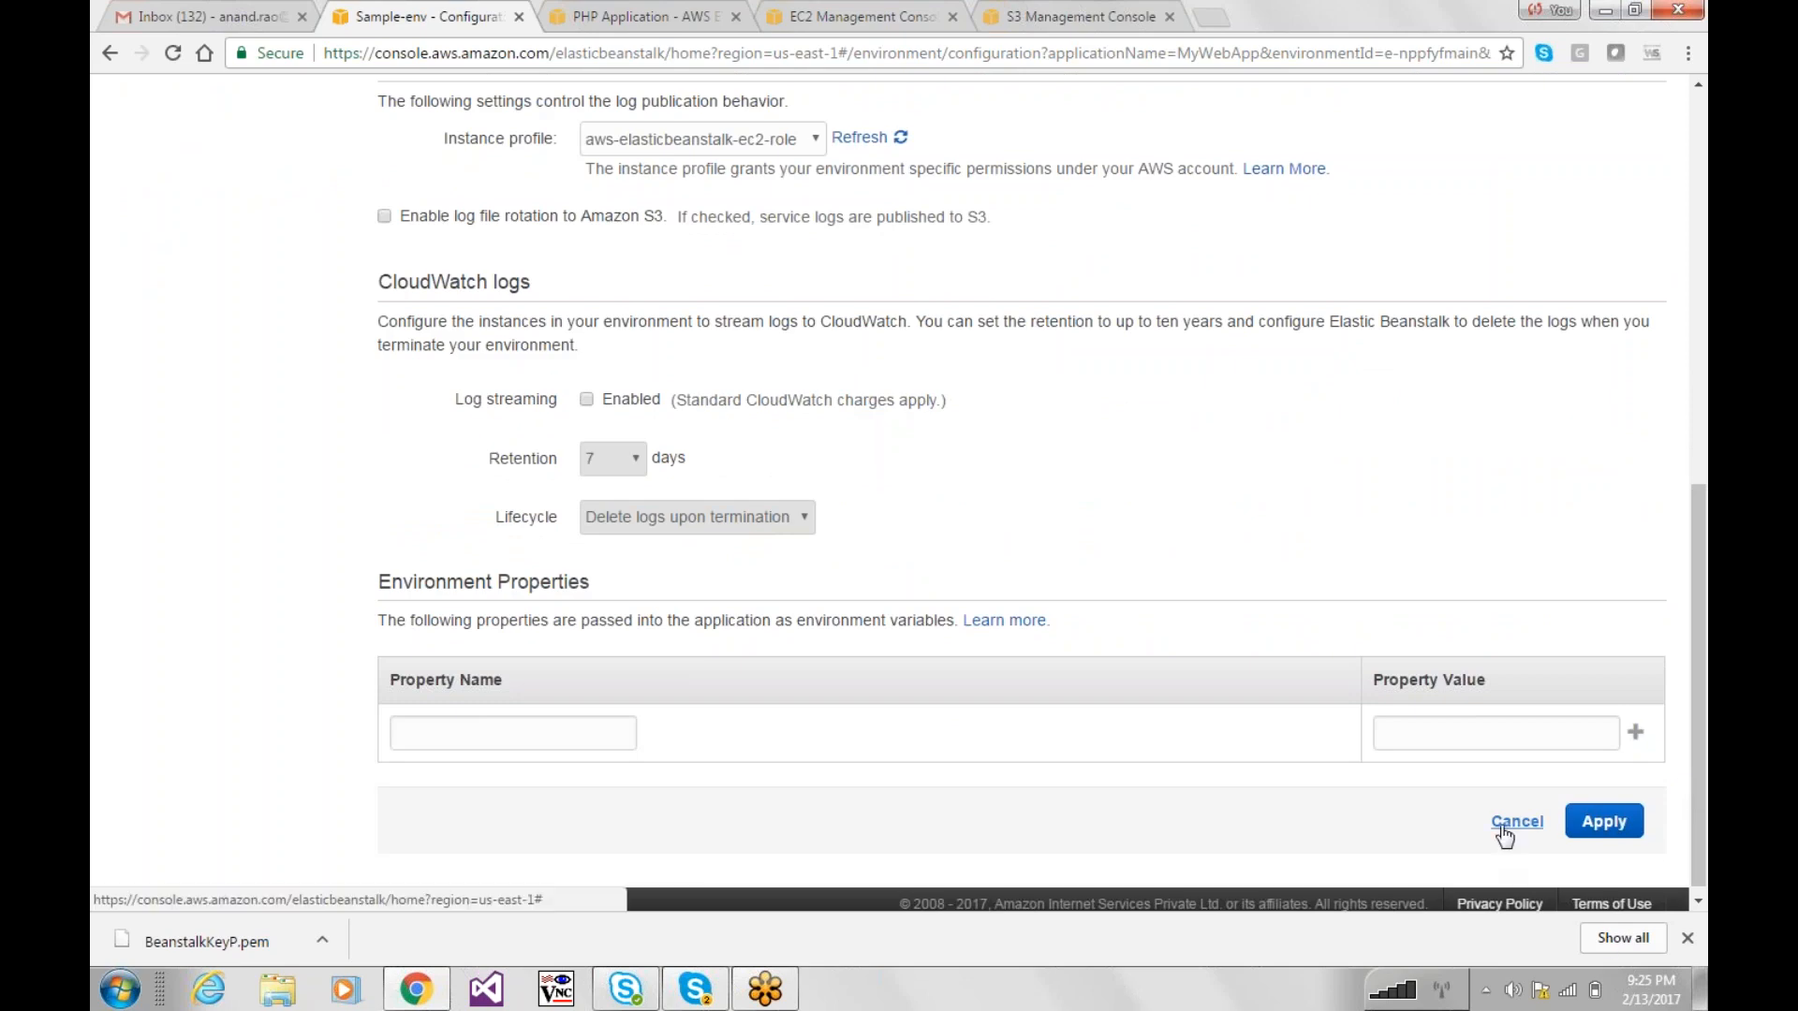
pyautogui.click(1518, 822)
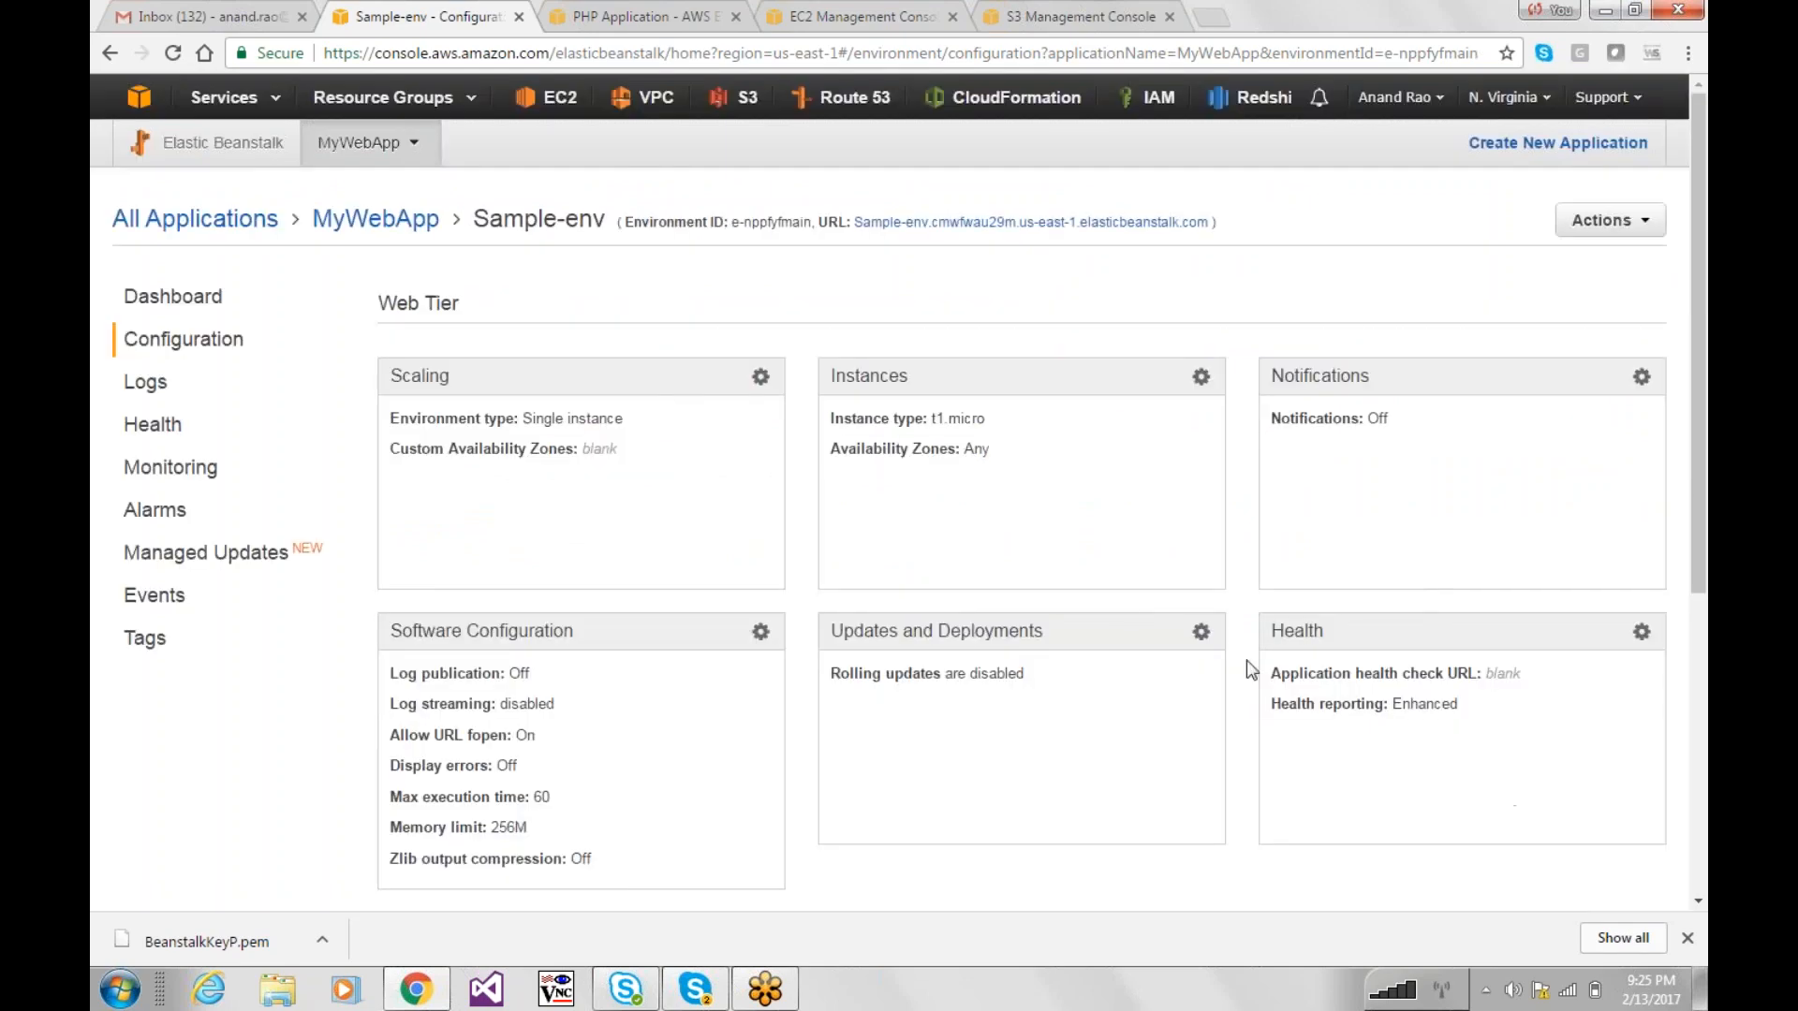
# Step: In Updates and Deployments, try the Immutable rolling update type, view the deployment policy options, and cancel the changes
pyautogui.click(1202, 634)
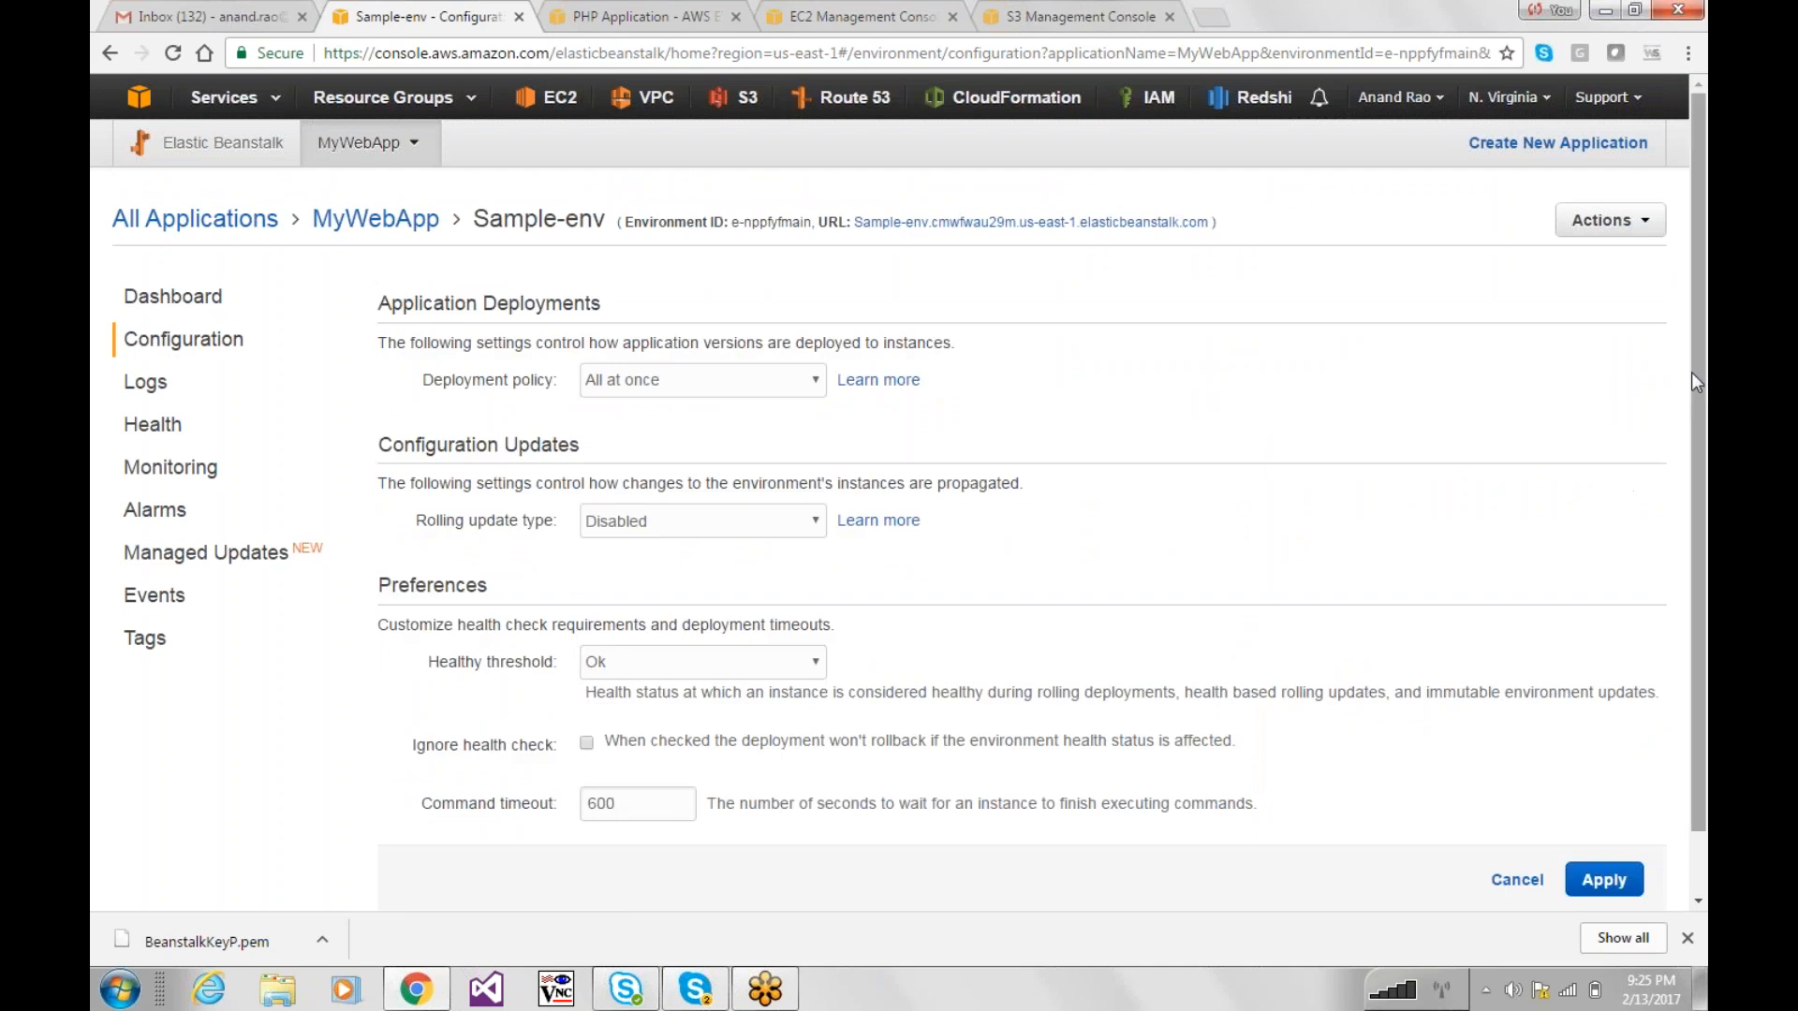
pyautogui.moveTo(1693, 373); pyautogui.dragTo(1691, 407)
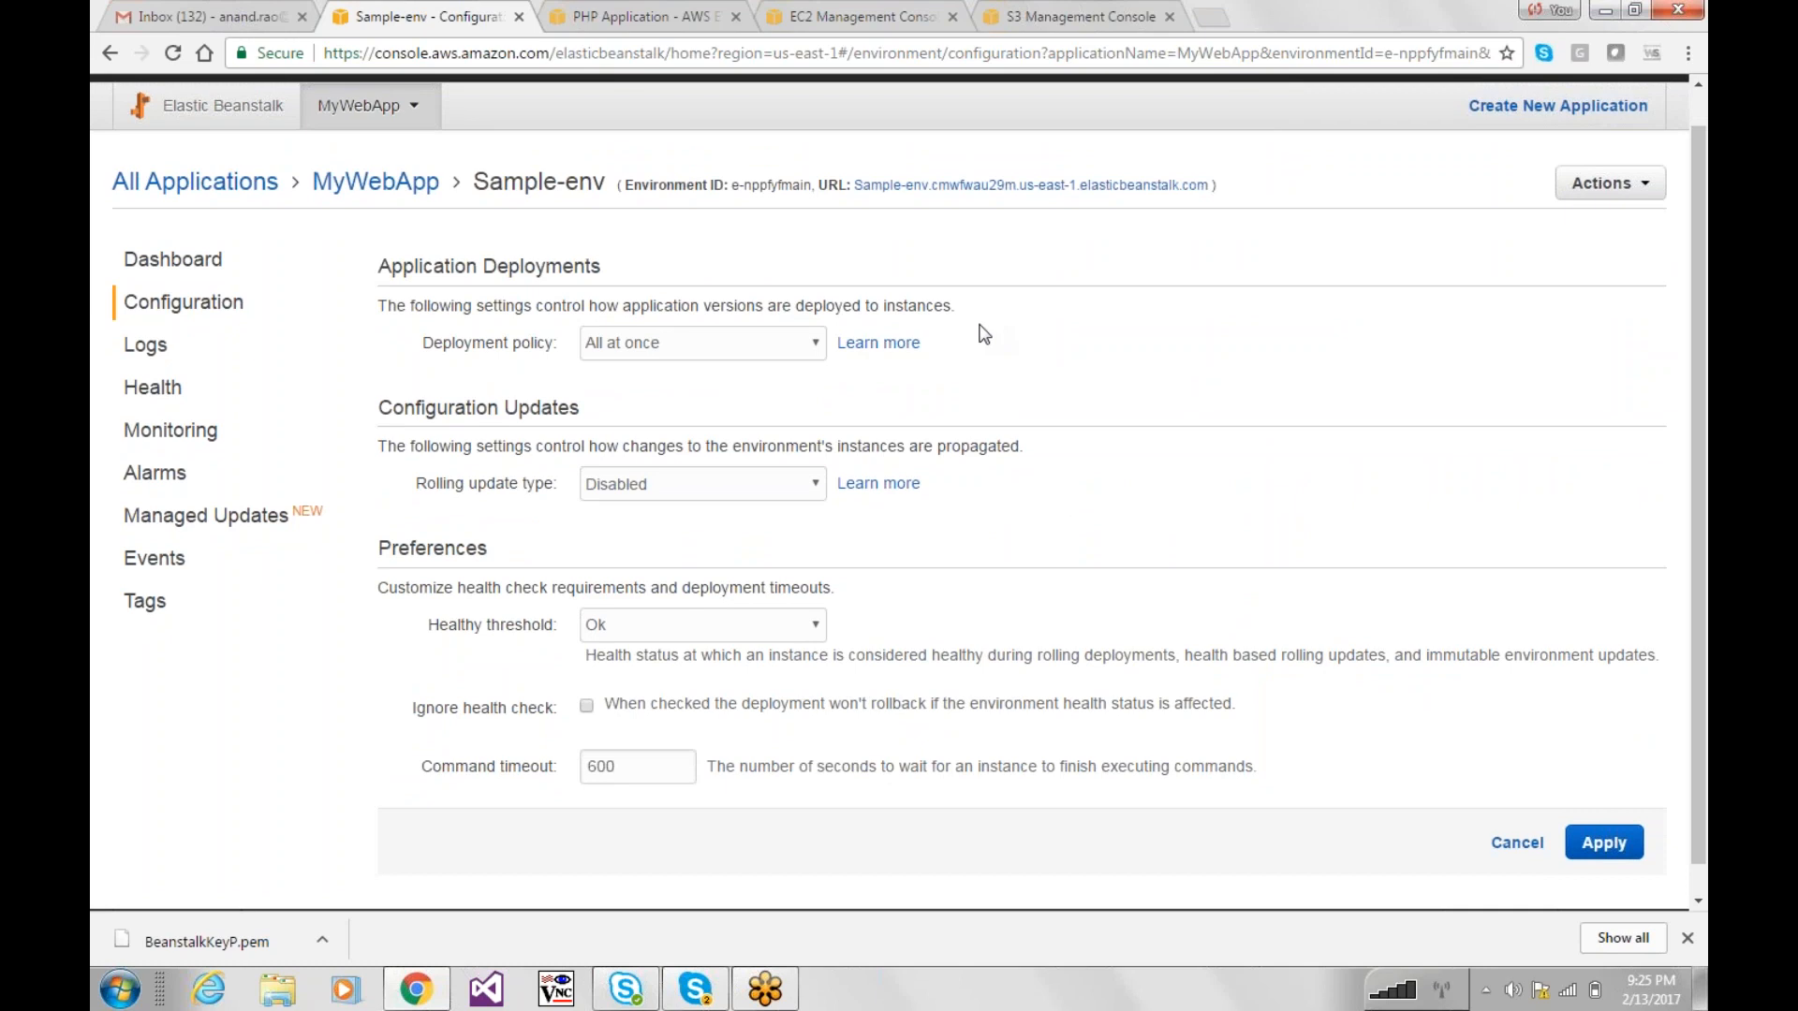
pyautogui.click(661, 484)
pyautogui.click(647, 530)
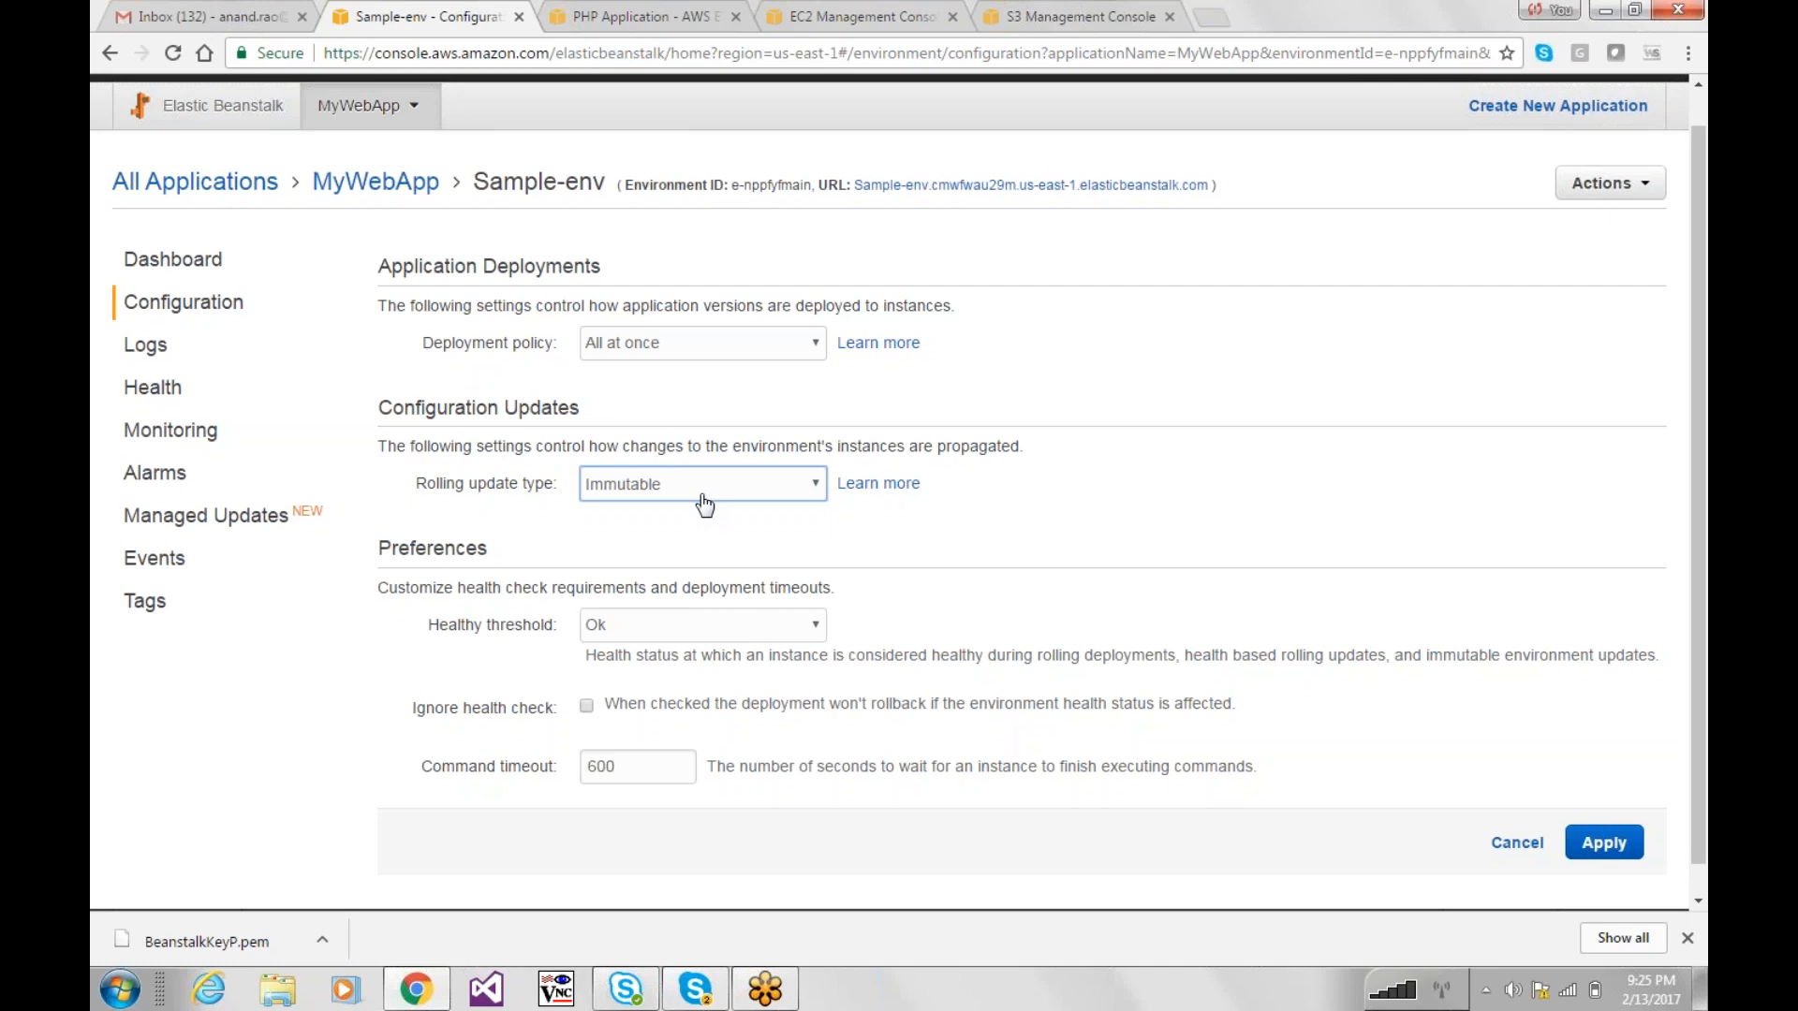
pyautogui.click(712, 344)
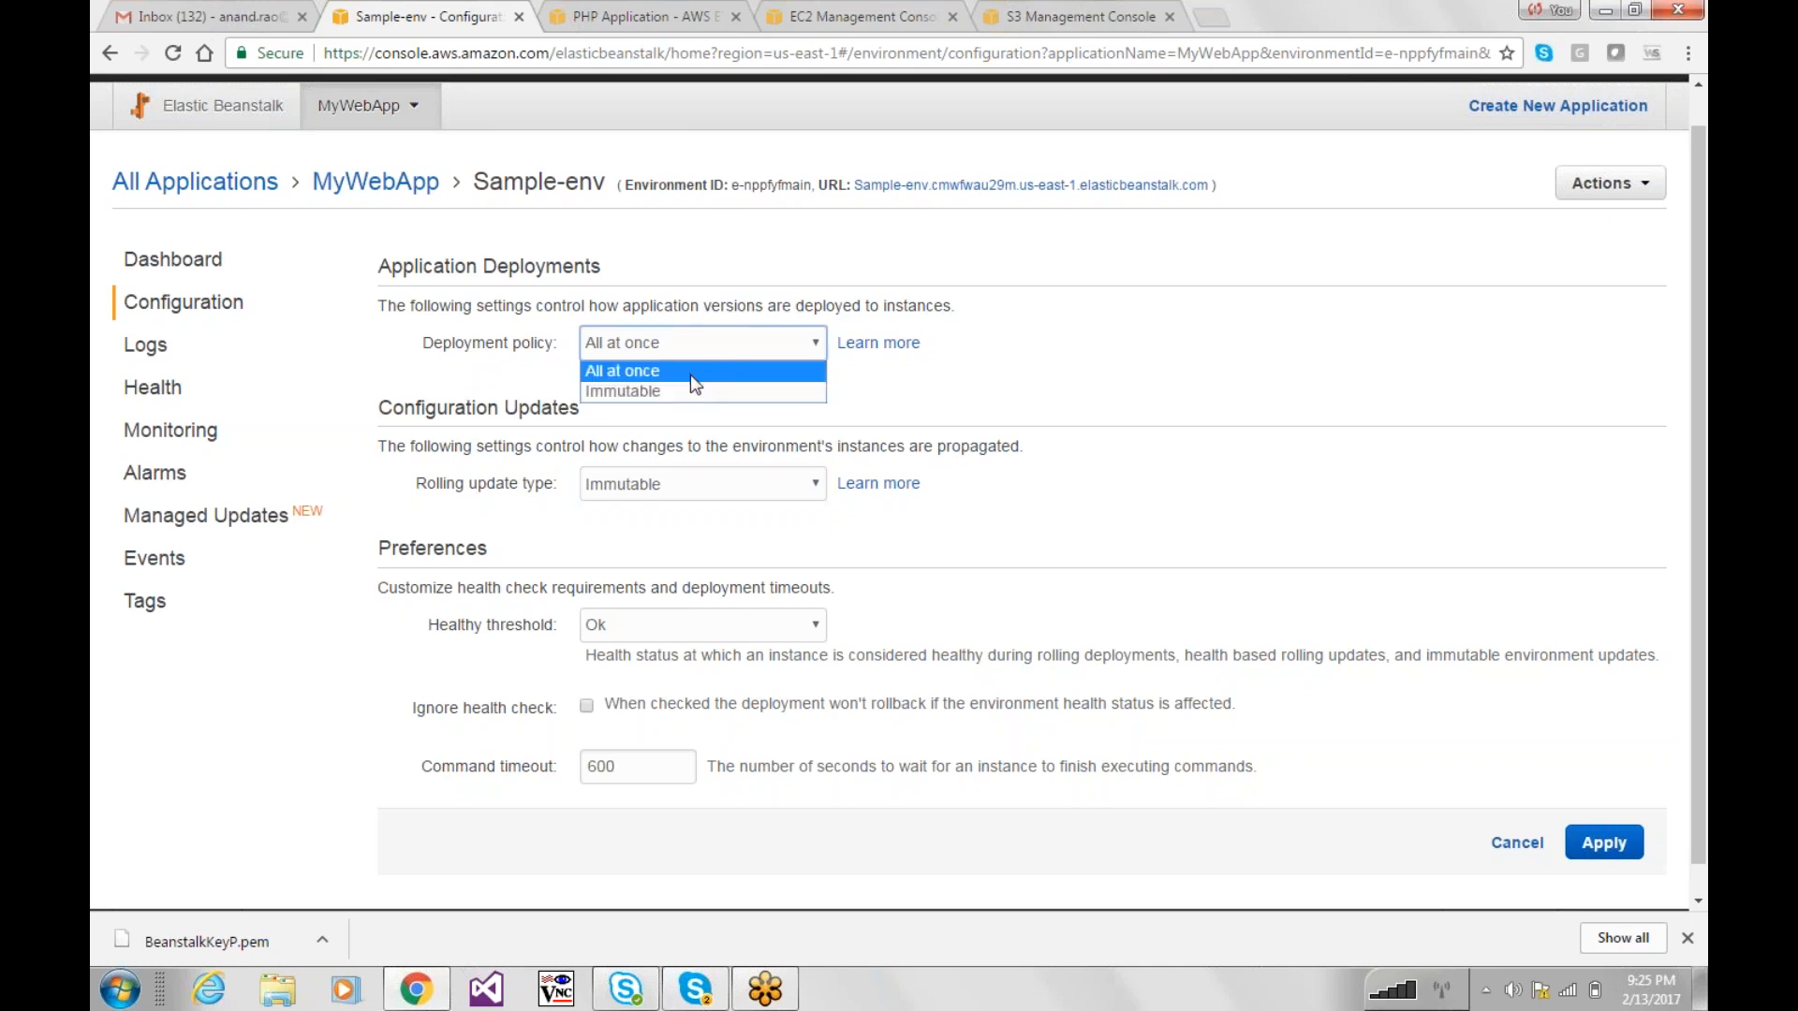
pyautogui.click(1159, 449)
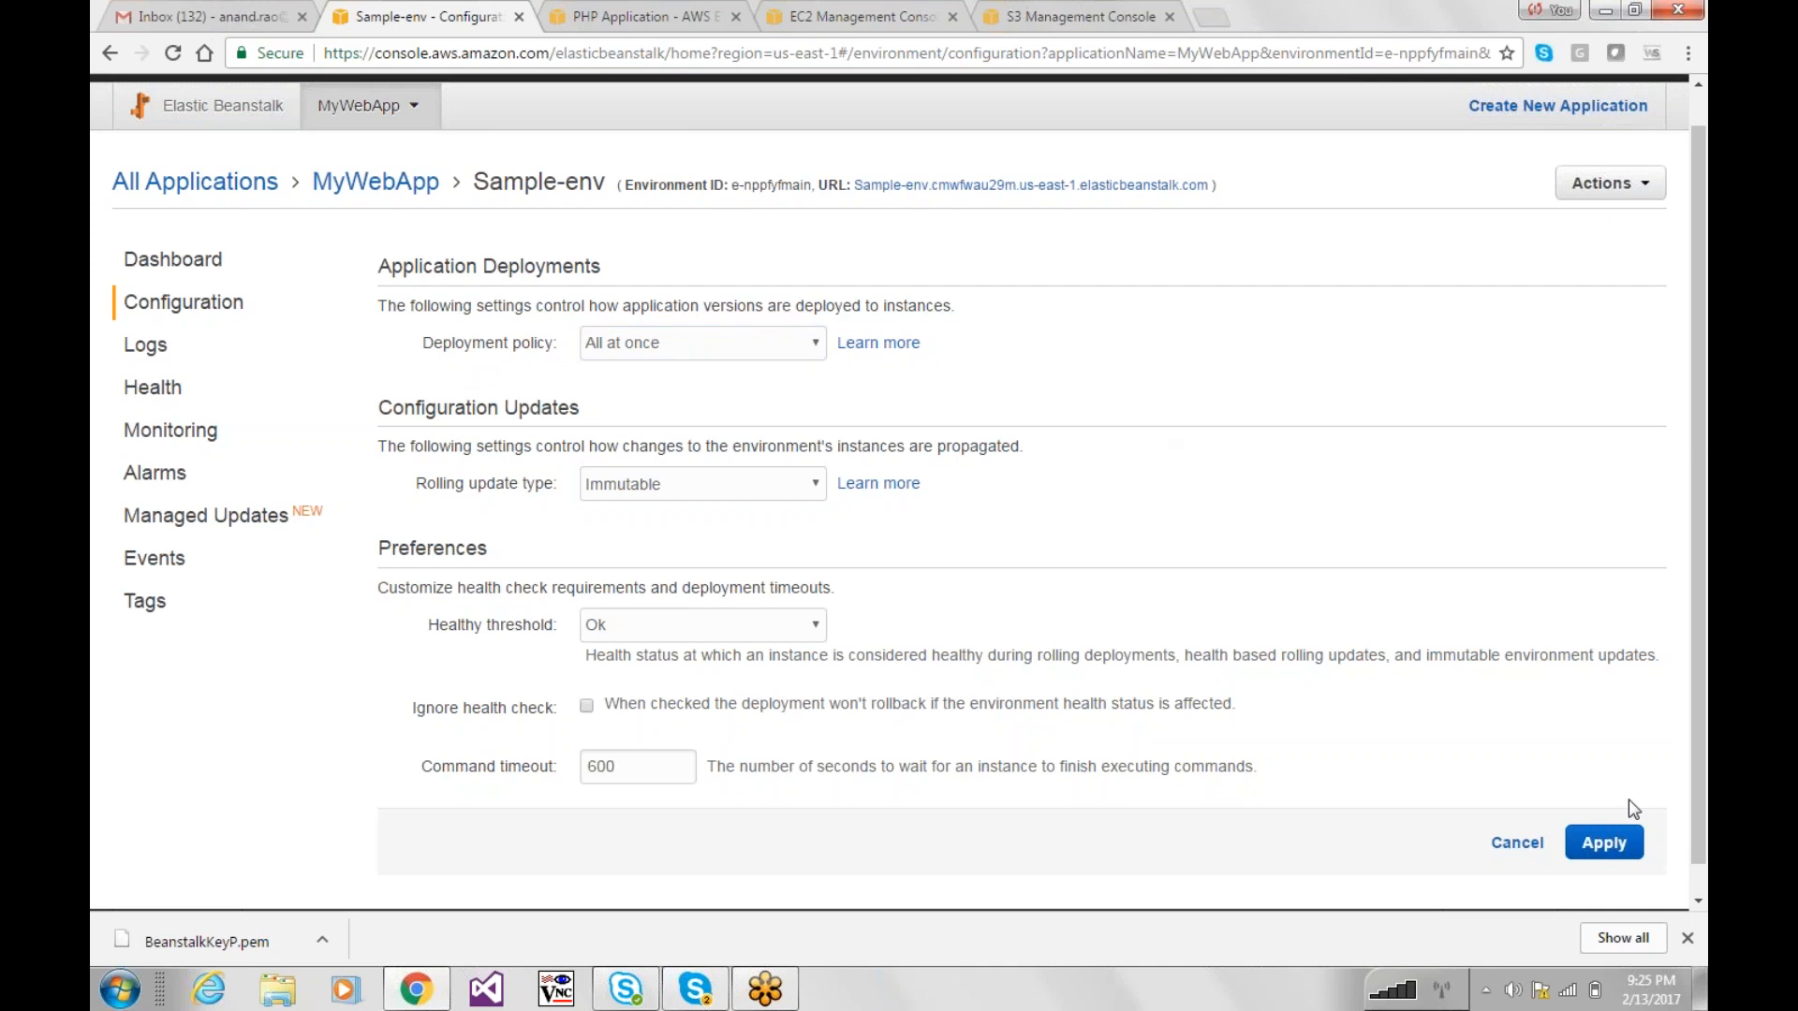
pyautogui.click(1516, 844)
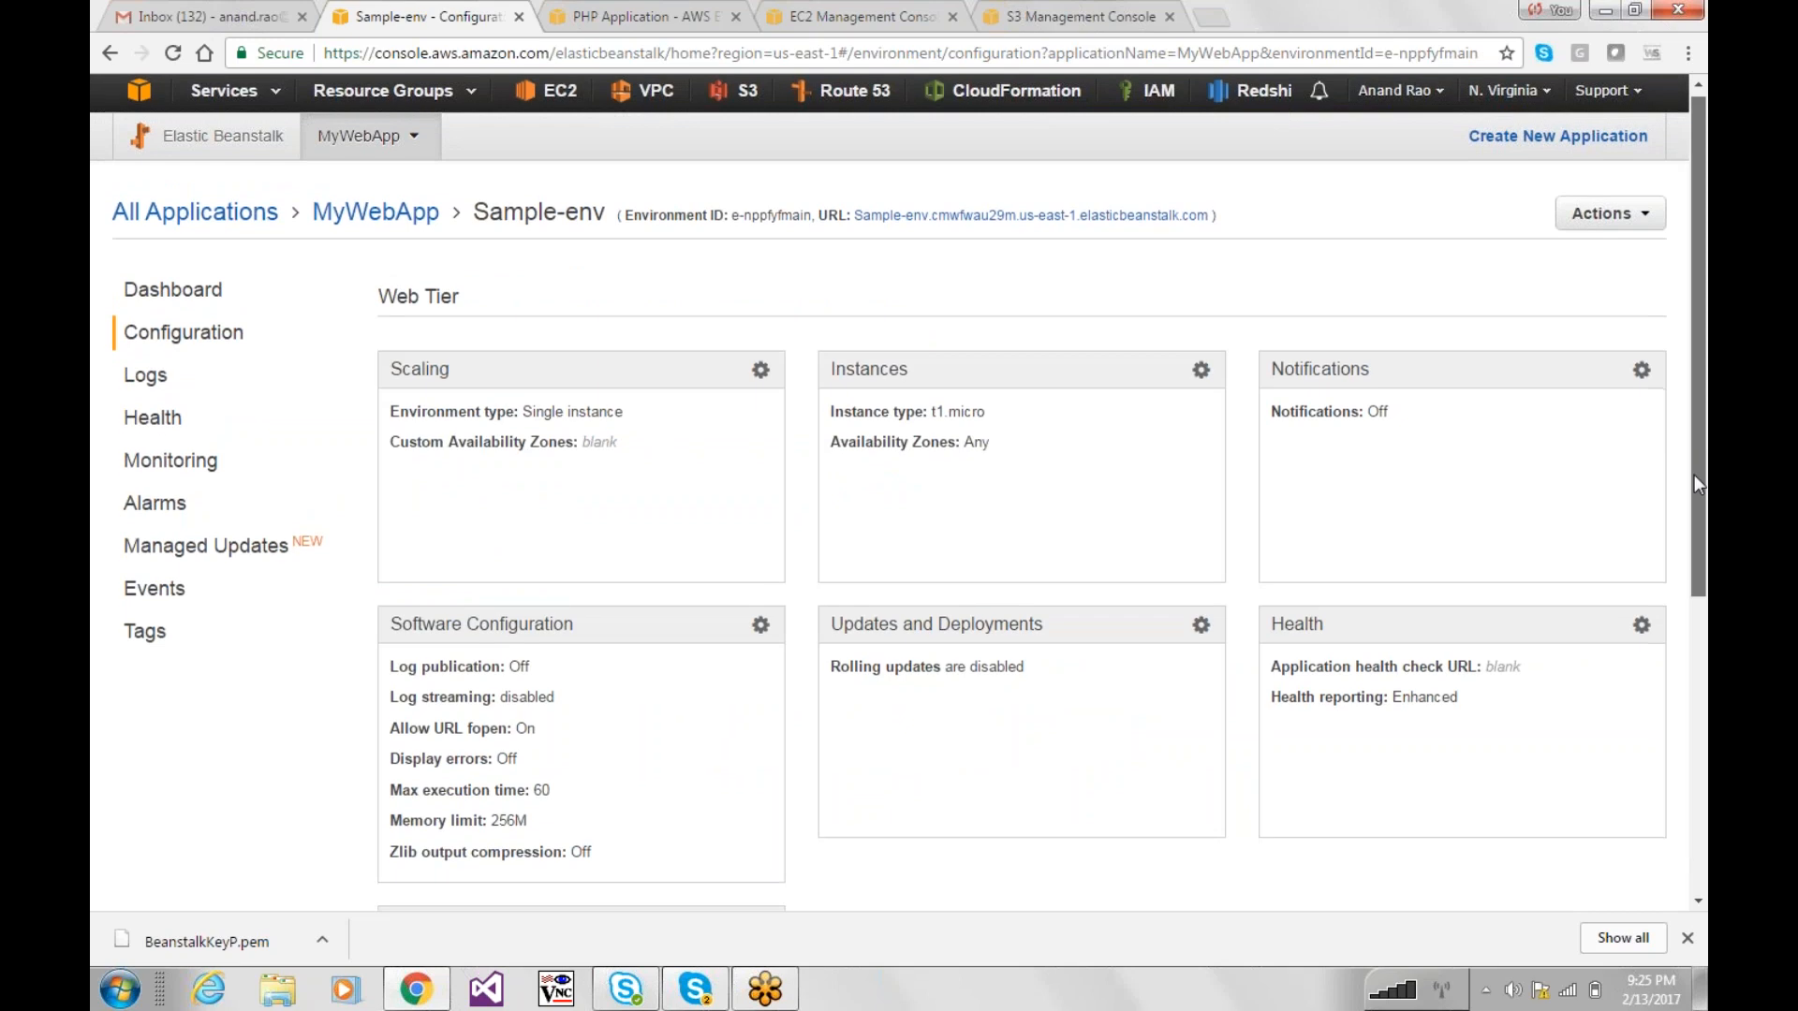
# Step: Open Sample-env's Health settings and review the available service roles and the CloudWatch custom metrics under health reporting
pyautogui.scroll(-2, 1694, 475)
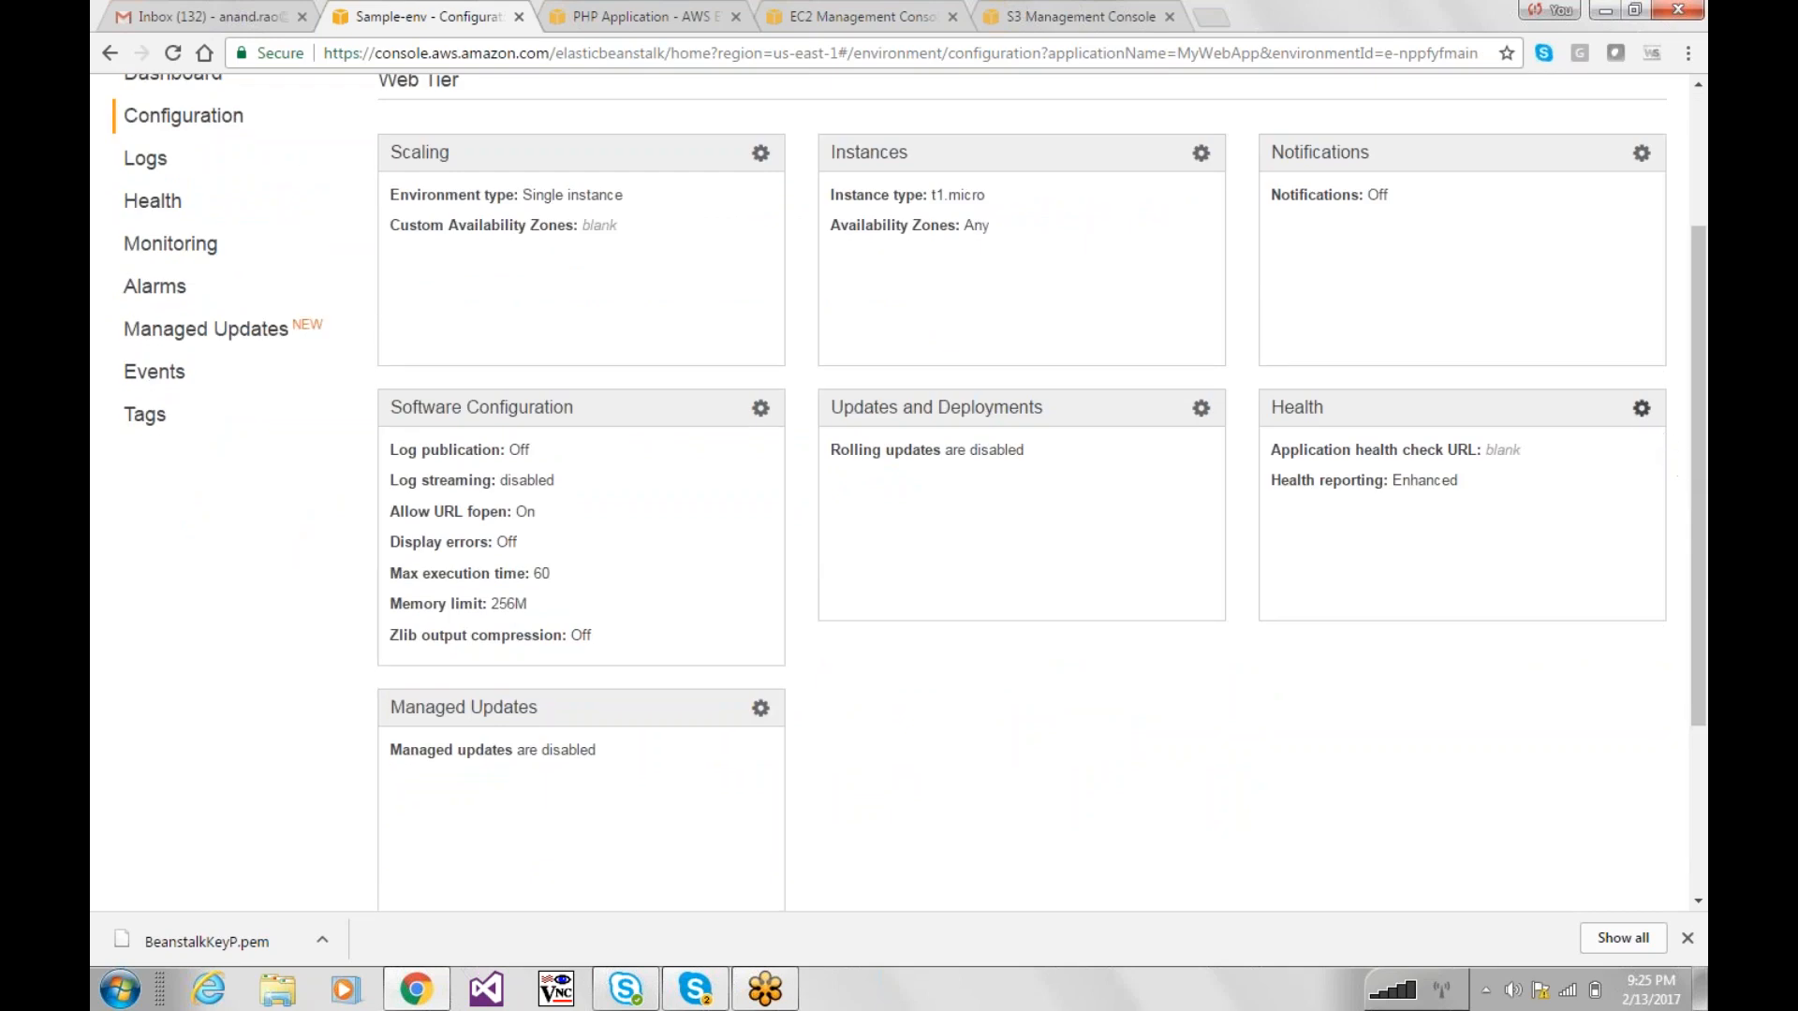
pyautogui.click(1641, 409)
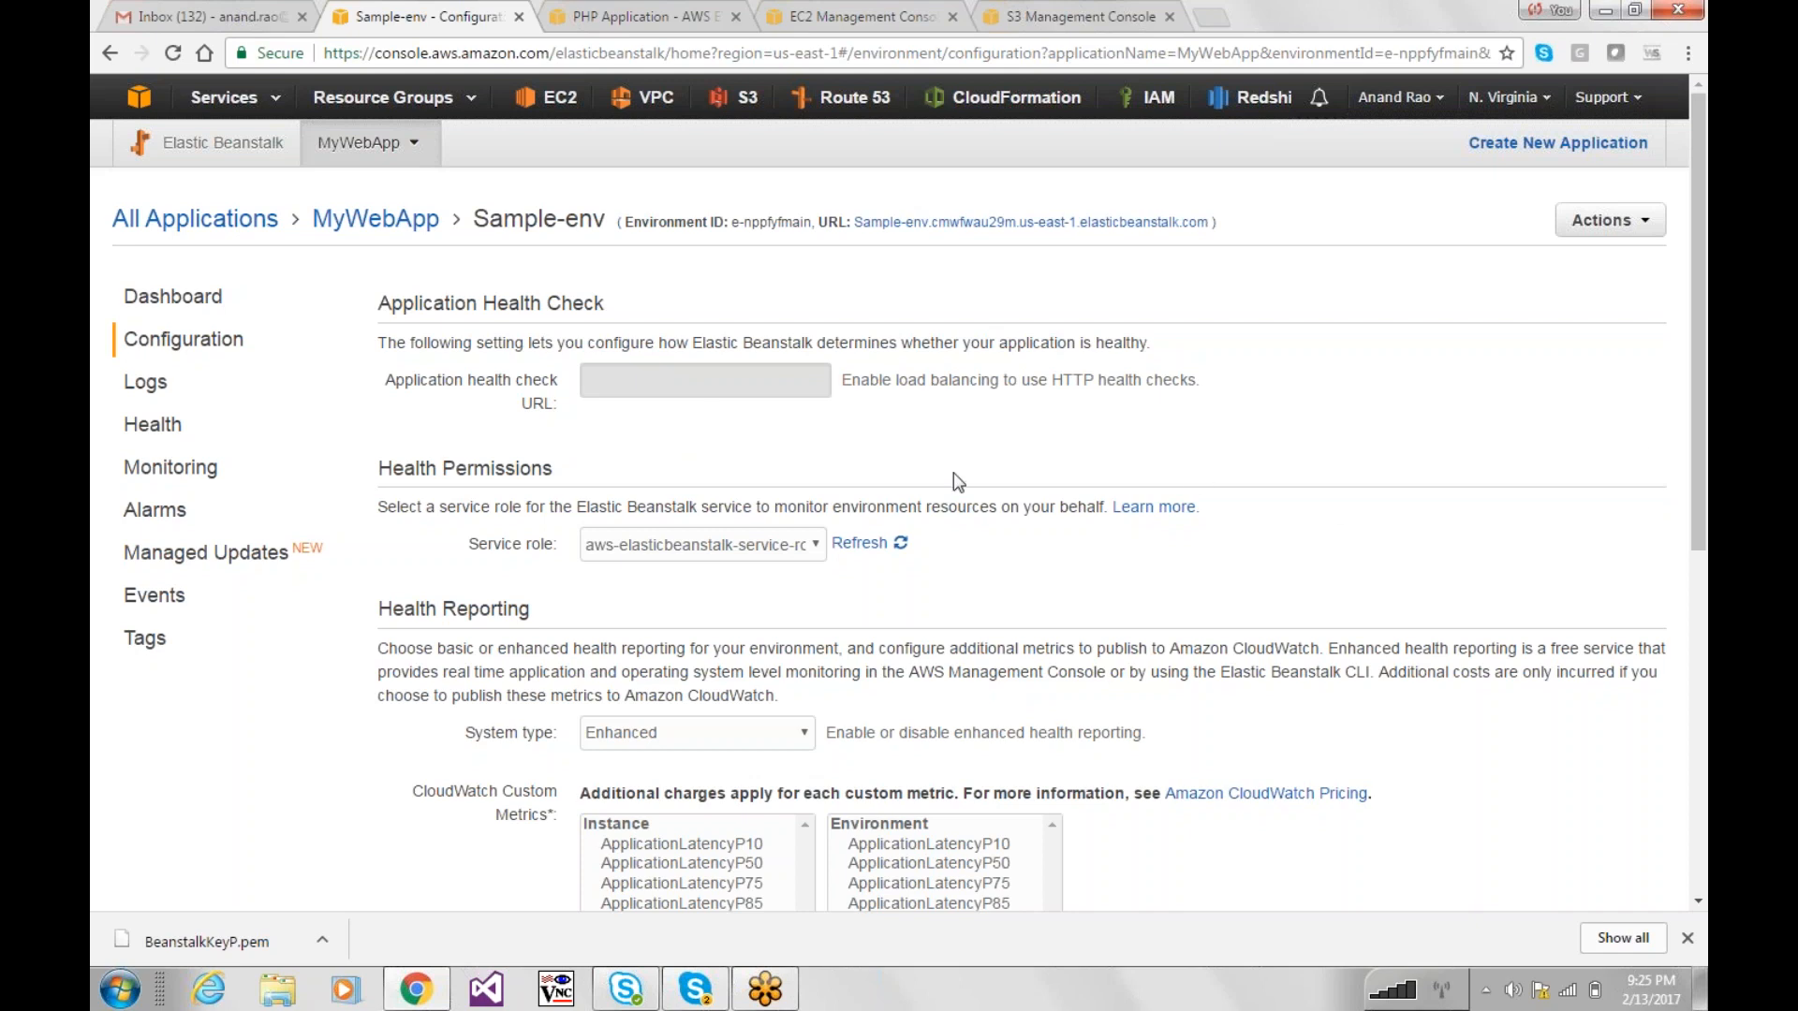
pyautogui.click(654, 555)
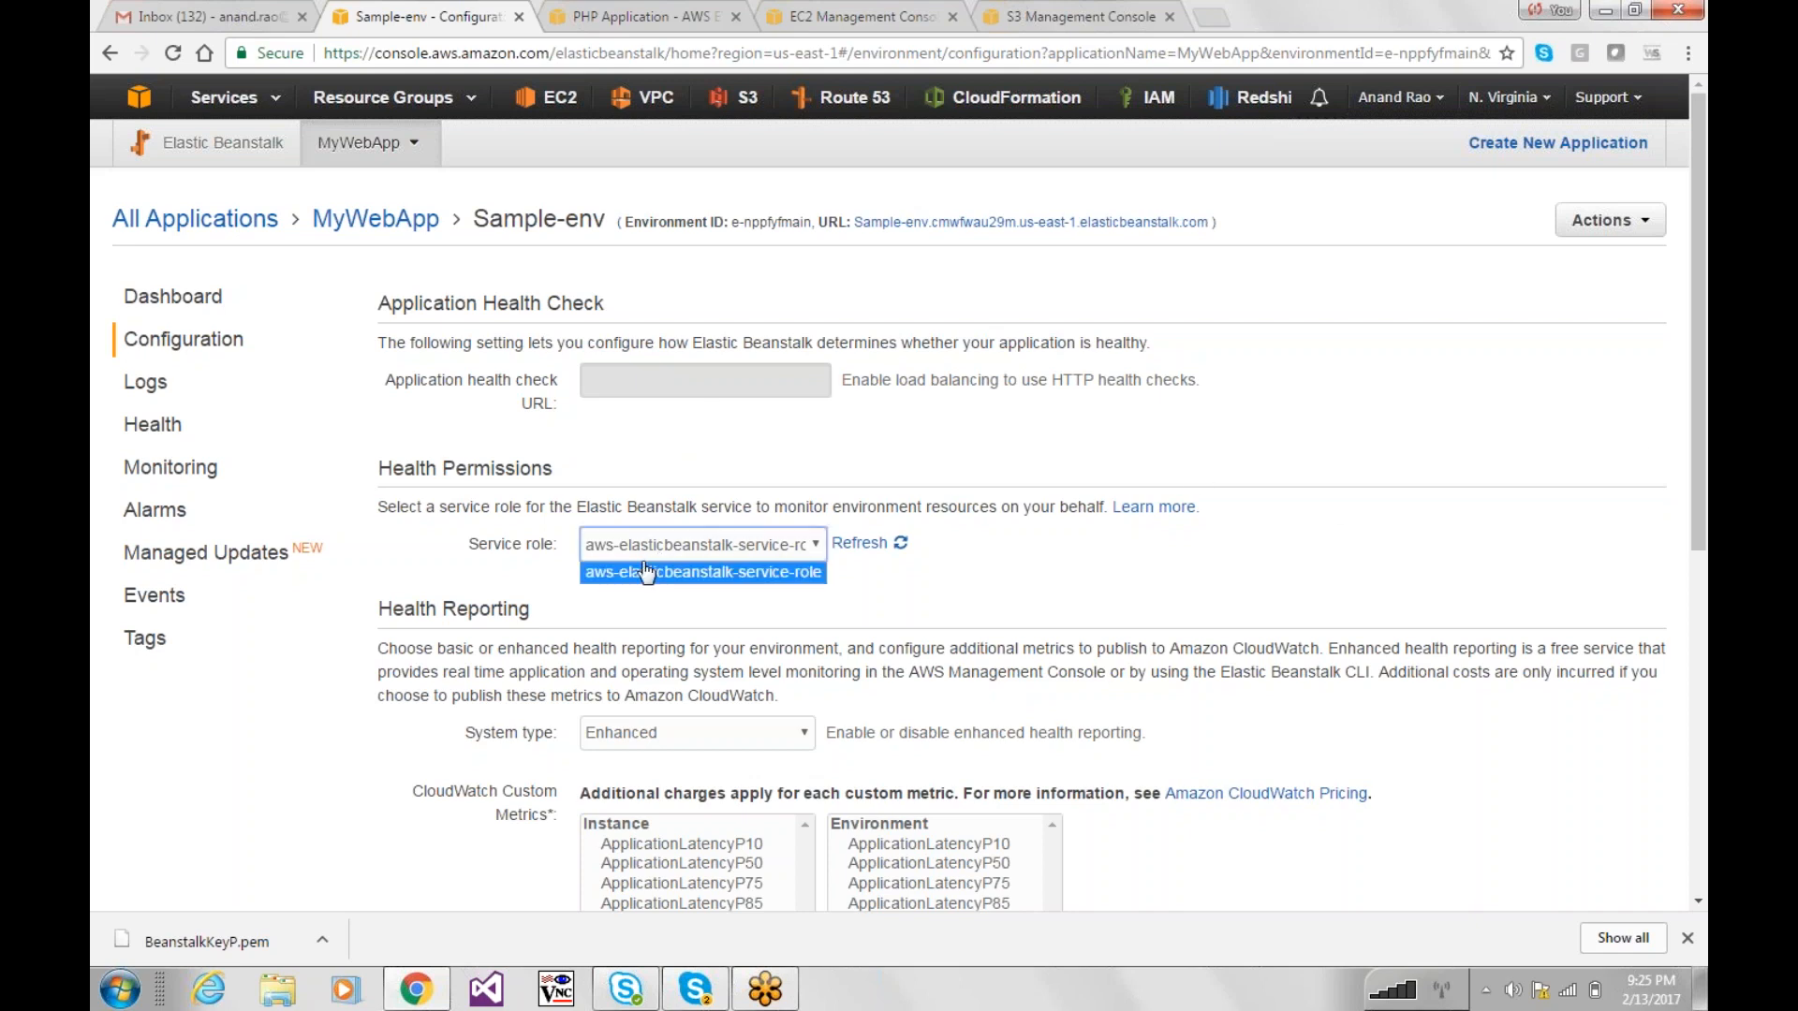
pyautogui.click(1485, 476)
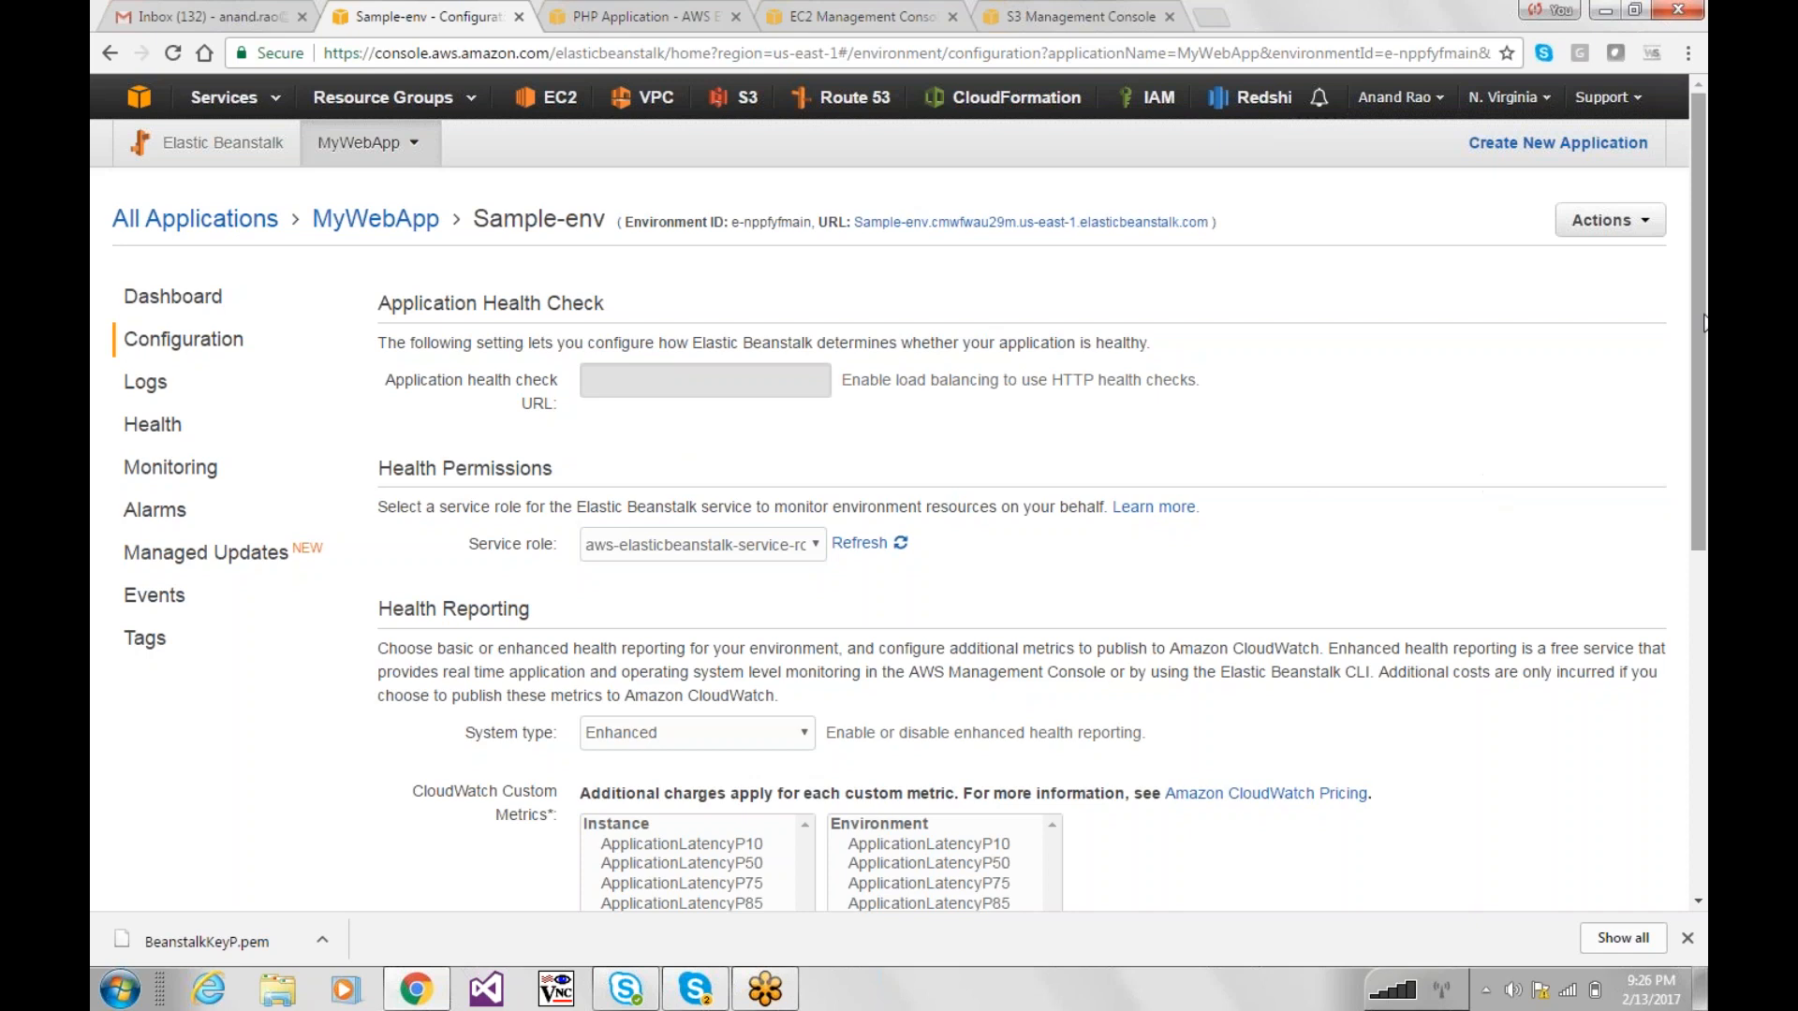
pyautogui.moveTo(1703, 315); pyautogui.dragTo(1684, 576)
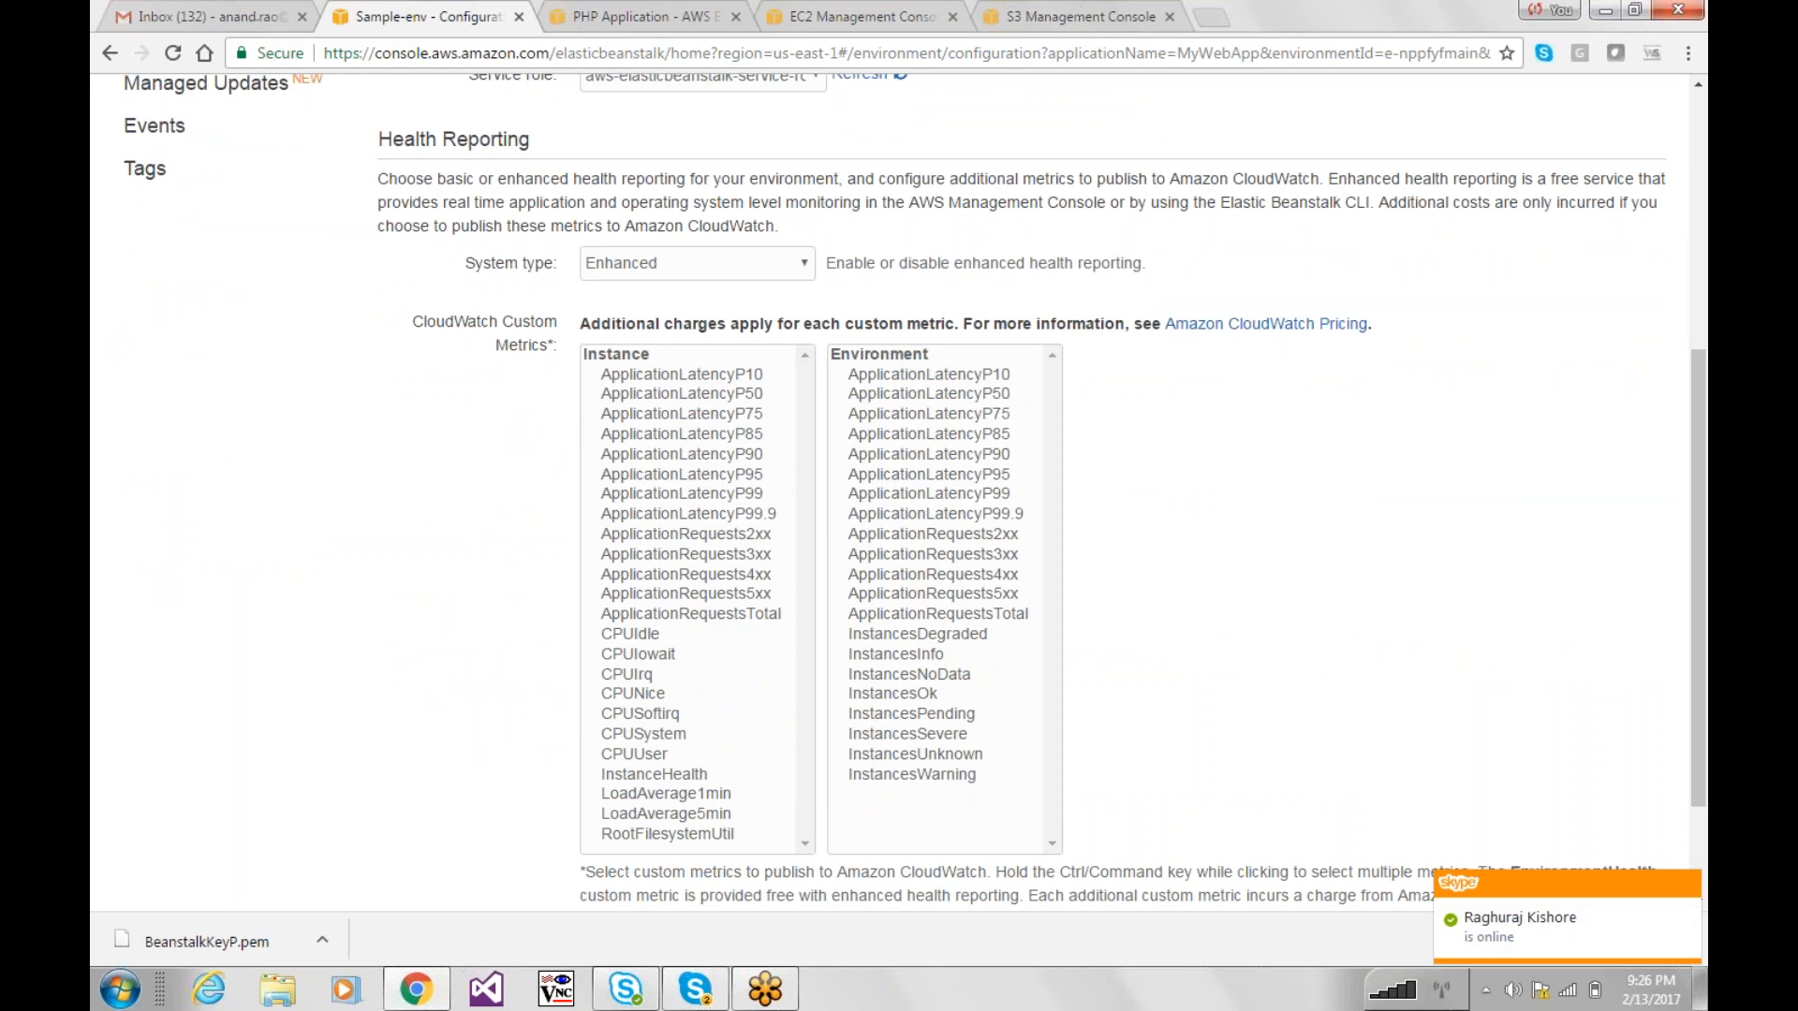
# Step: Try selecting the CPUIdle instance metric, view the available environment actions, and cancel the Health configuration changes
pyautogui.click(704, 435)
pyautogui.click(704, 553)
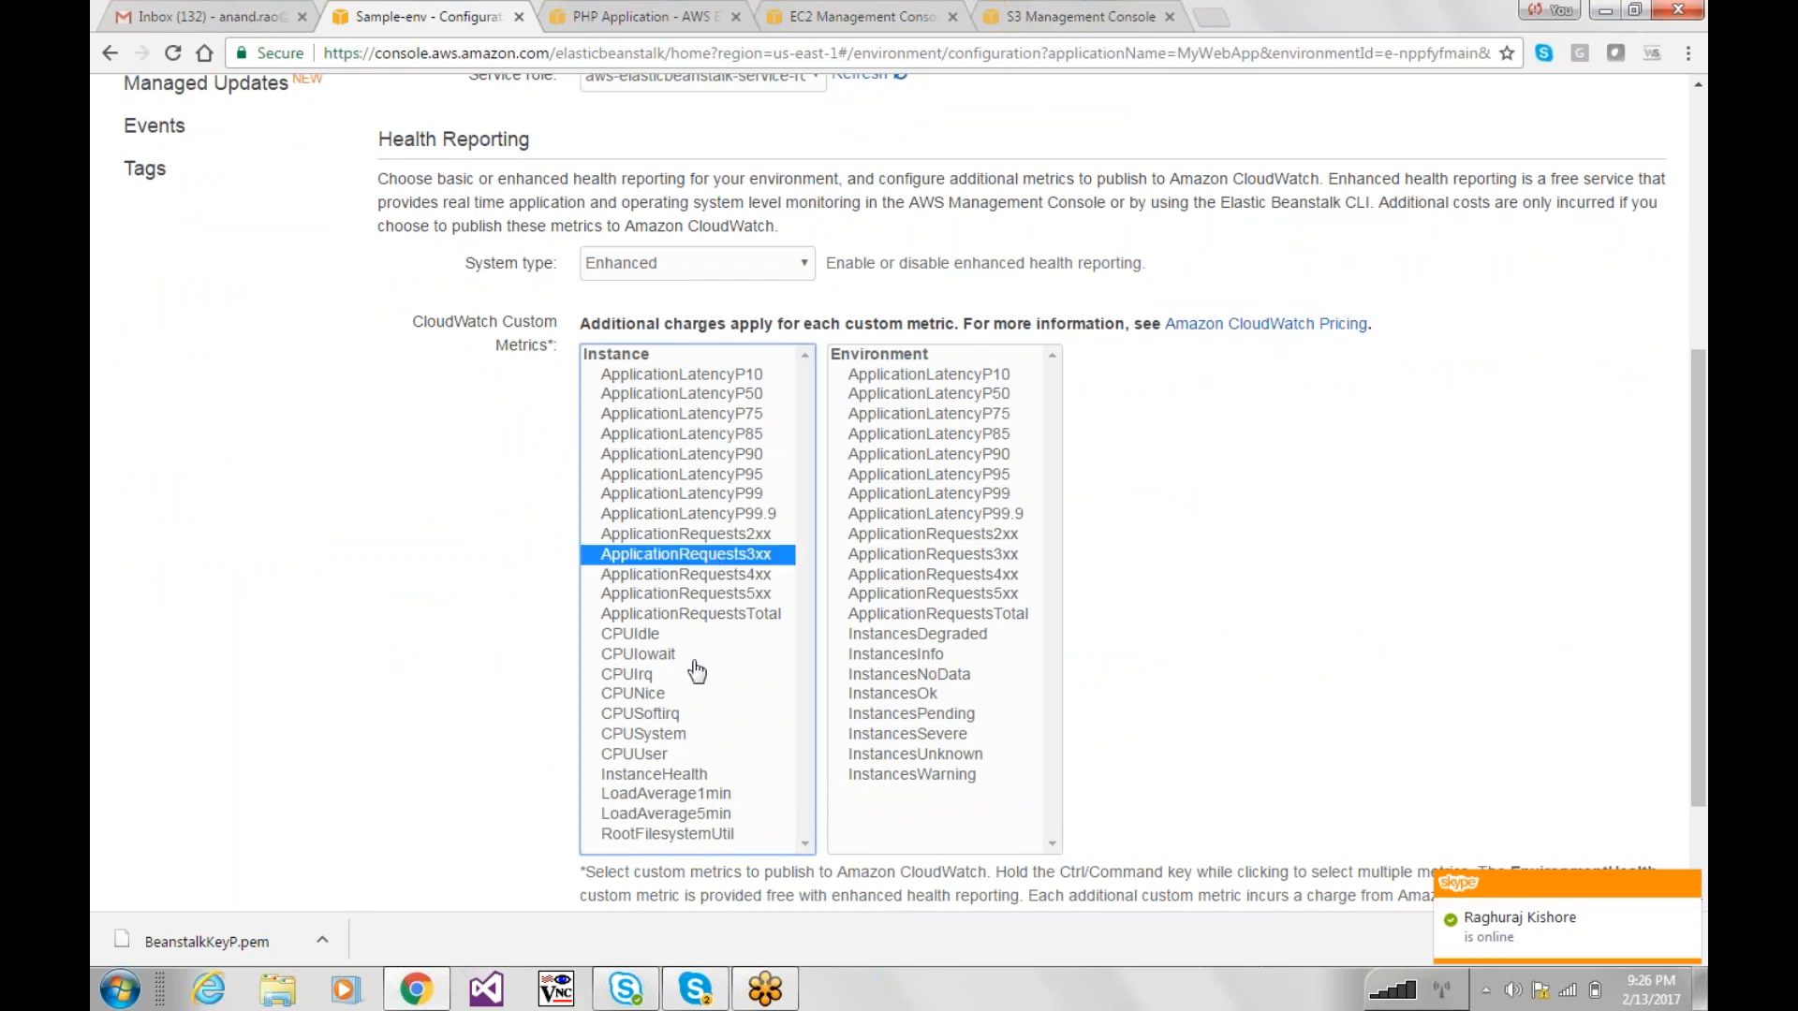
pyautogui.click(709, 636)
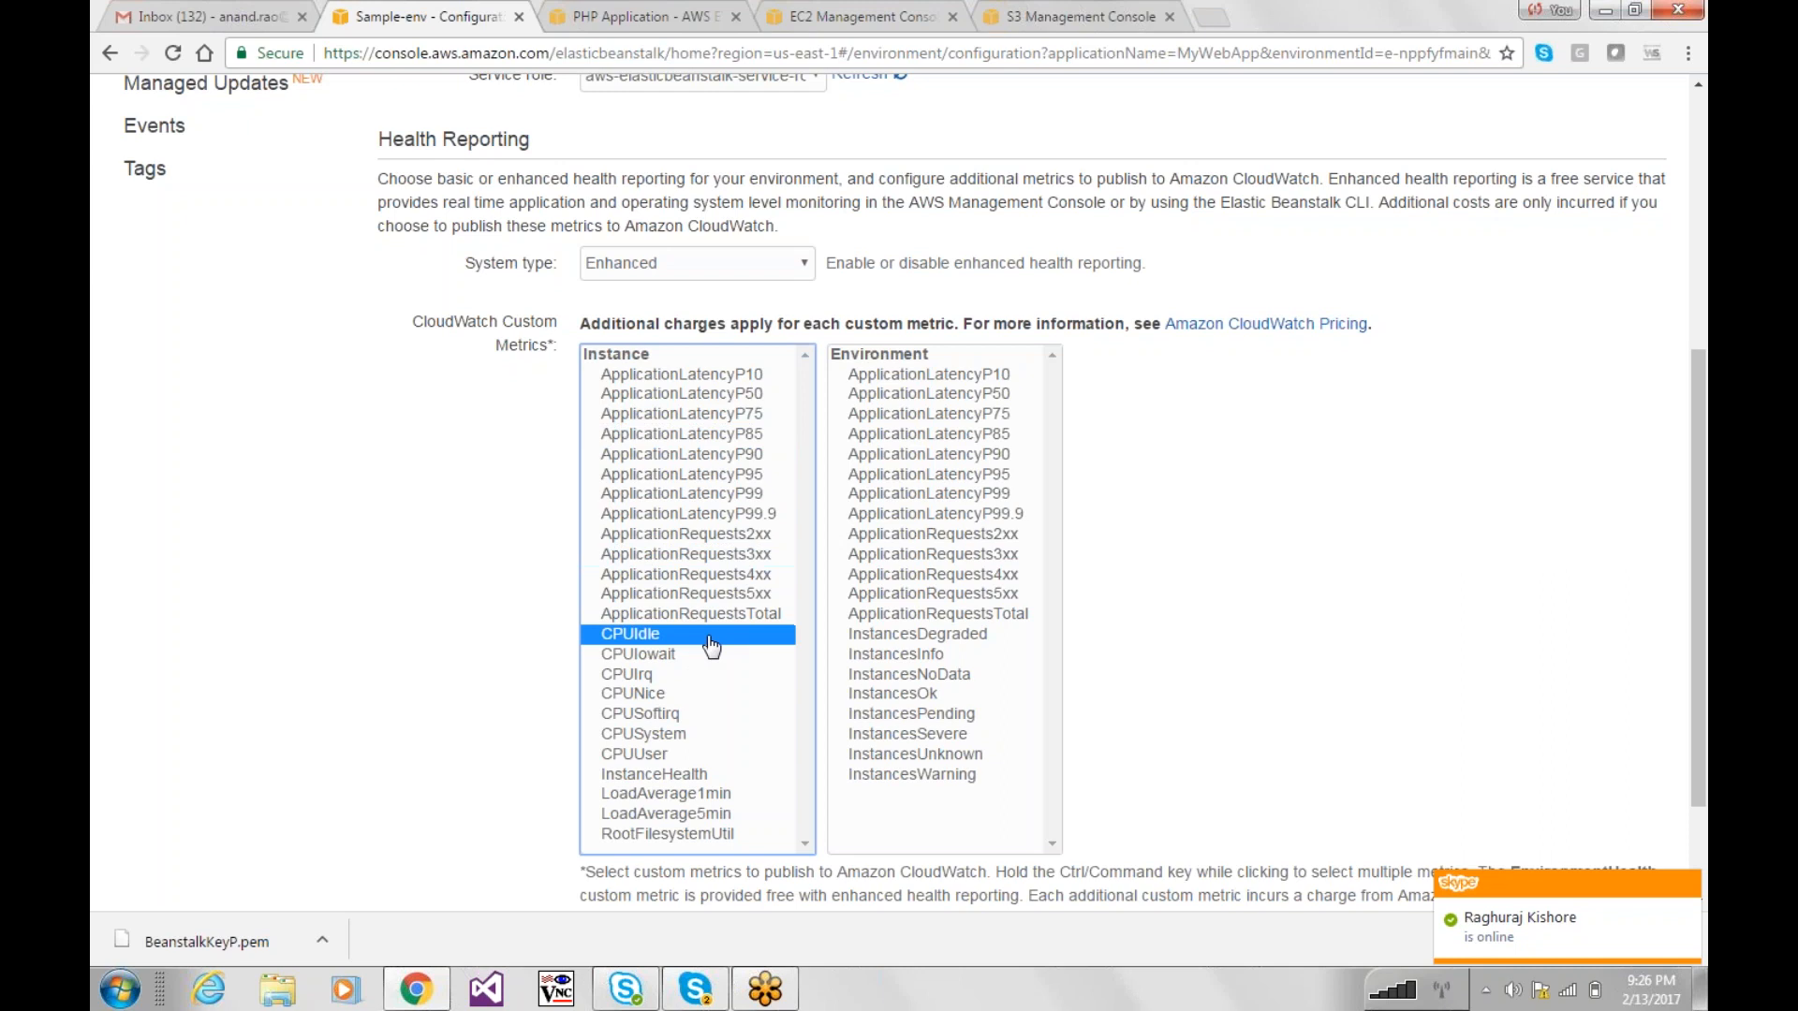
pyautogui.moveTo(1696, 619); pyautogui.dragTo(1665, 363)
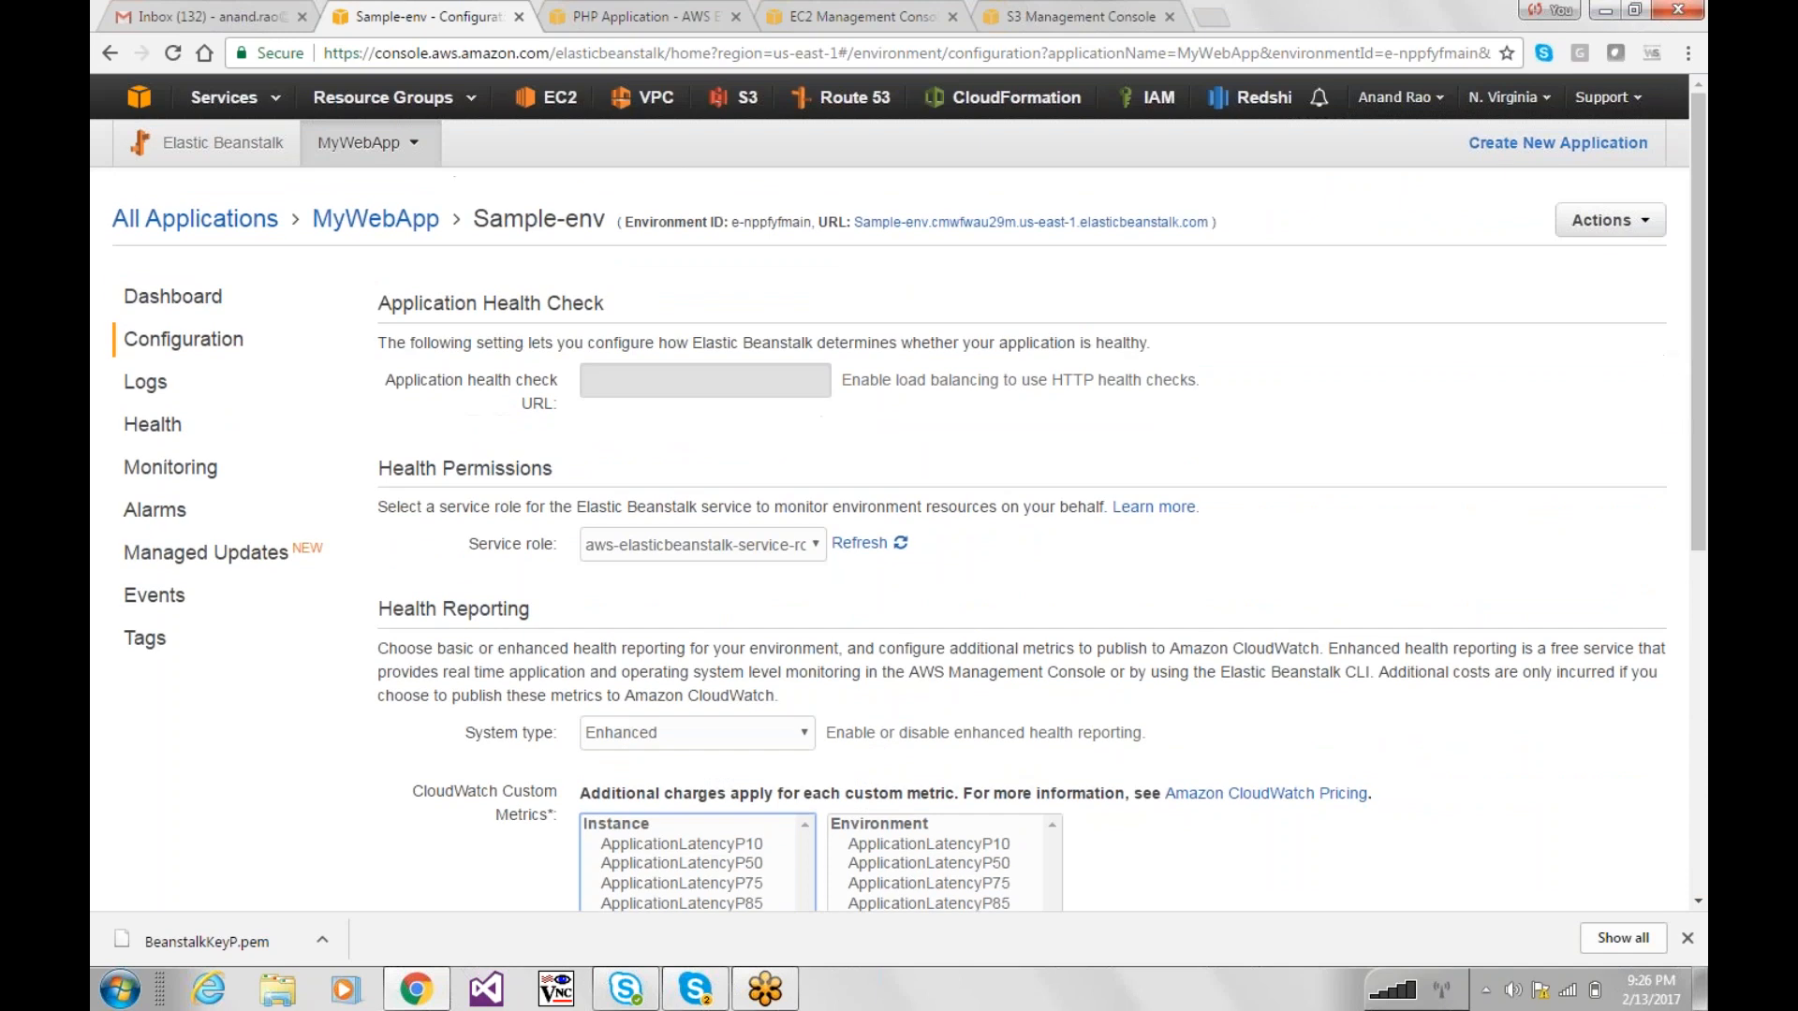
pyautogui.click(1602, 225)
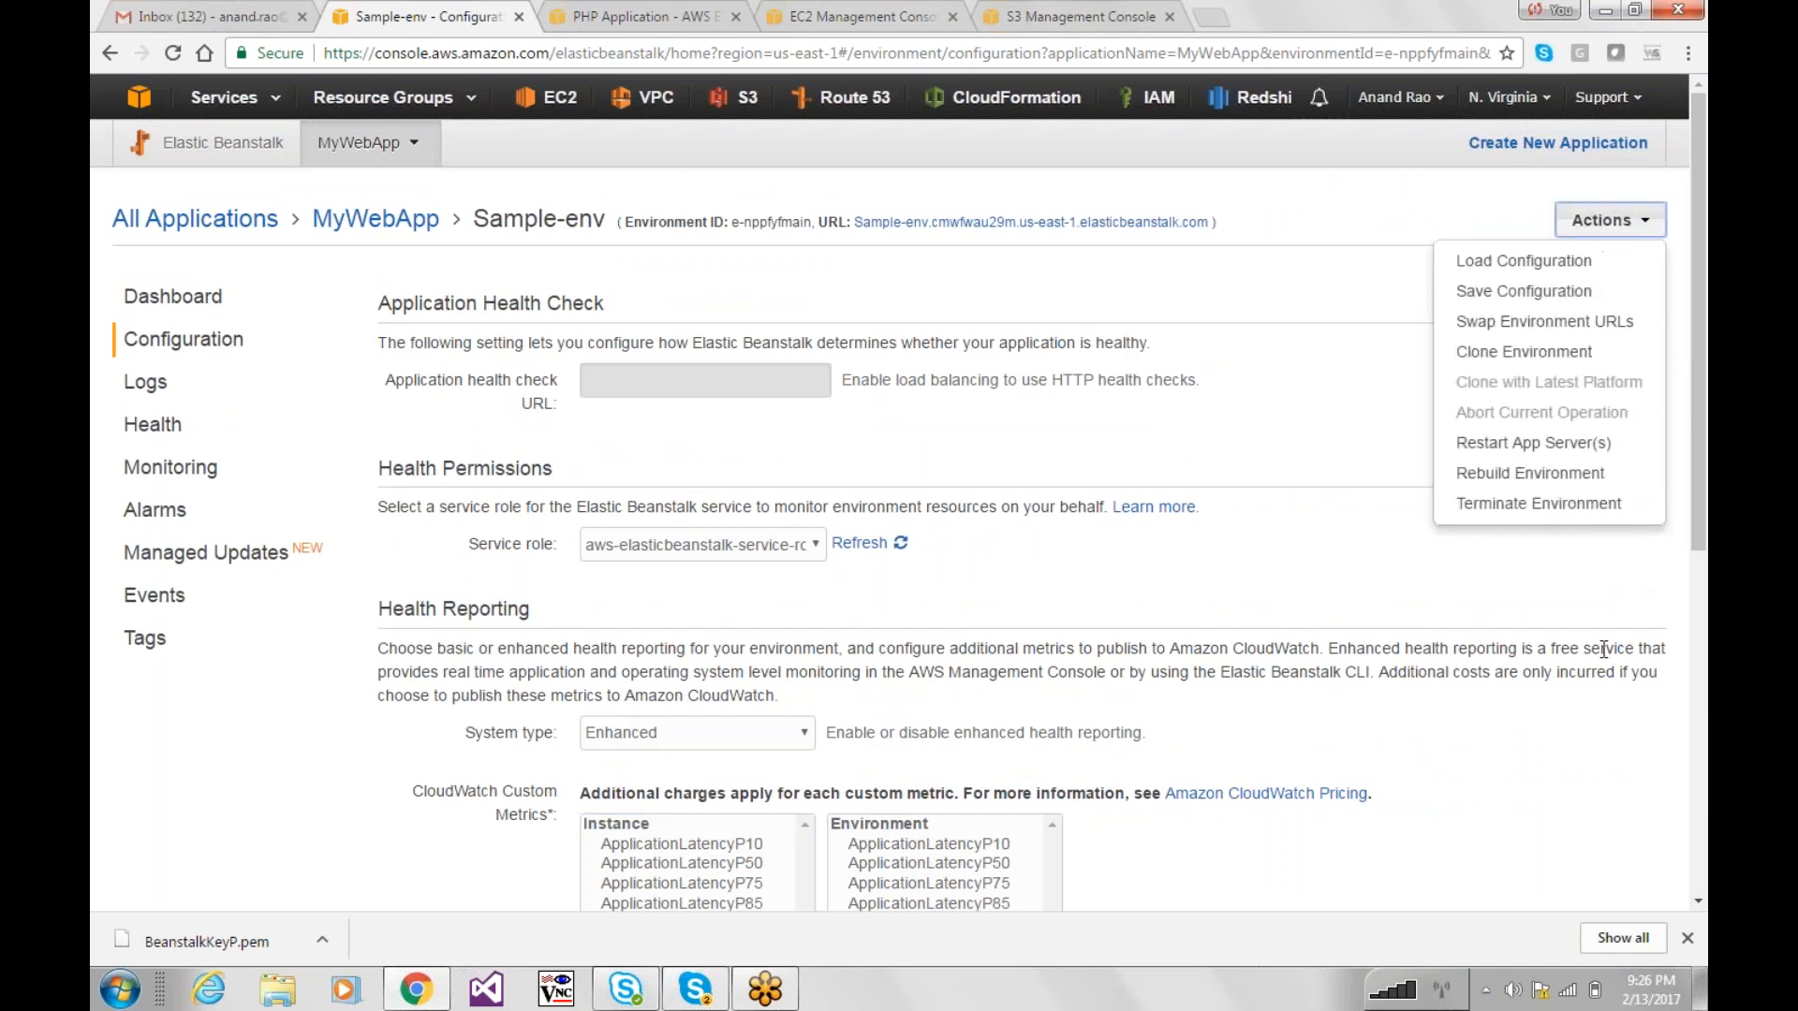
pyautogui.click(1703, 745)
pyautogui.click(1517, 813)
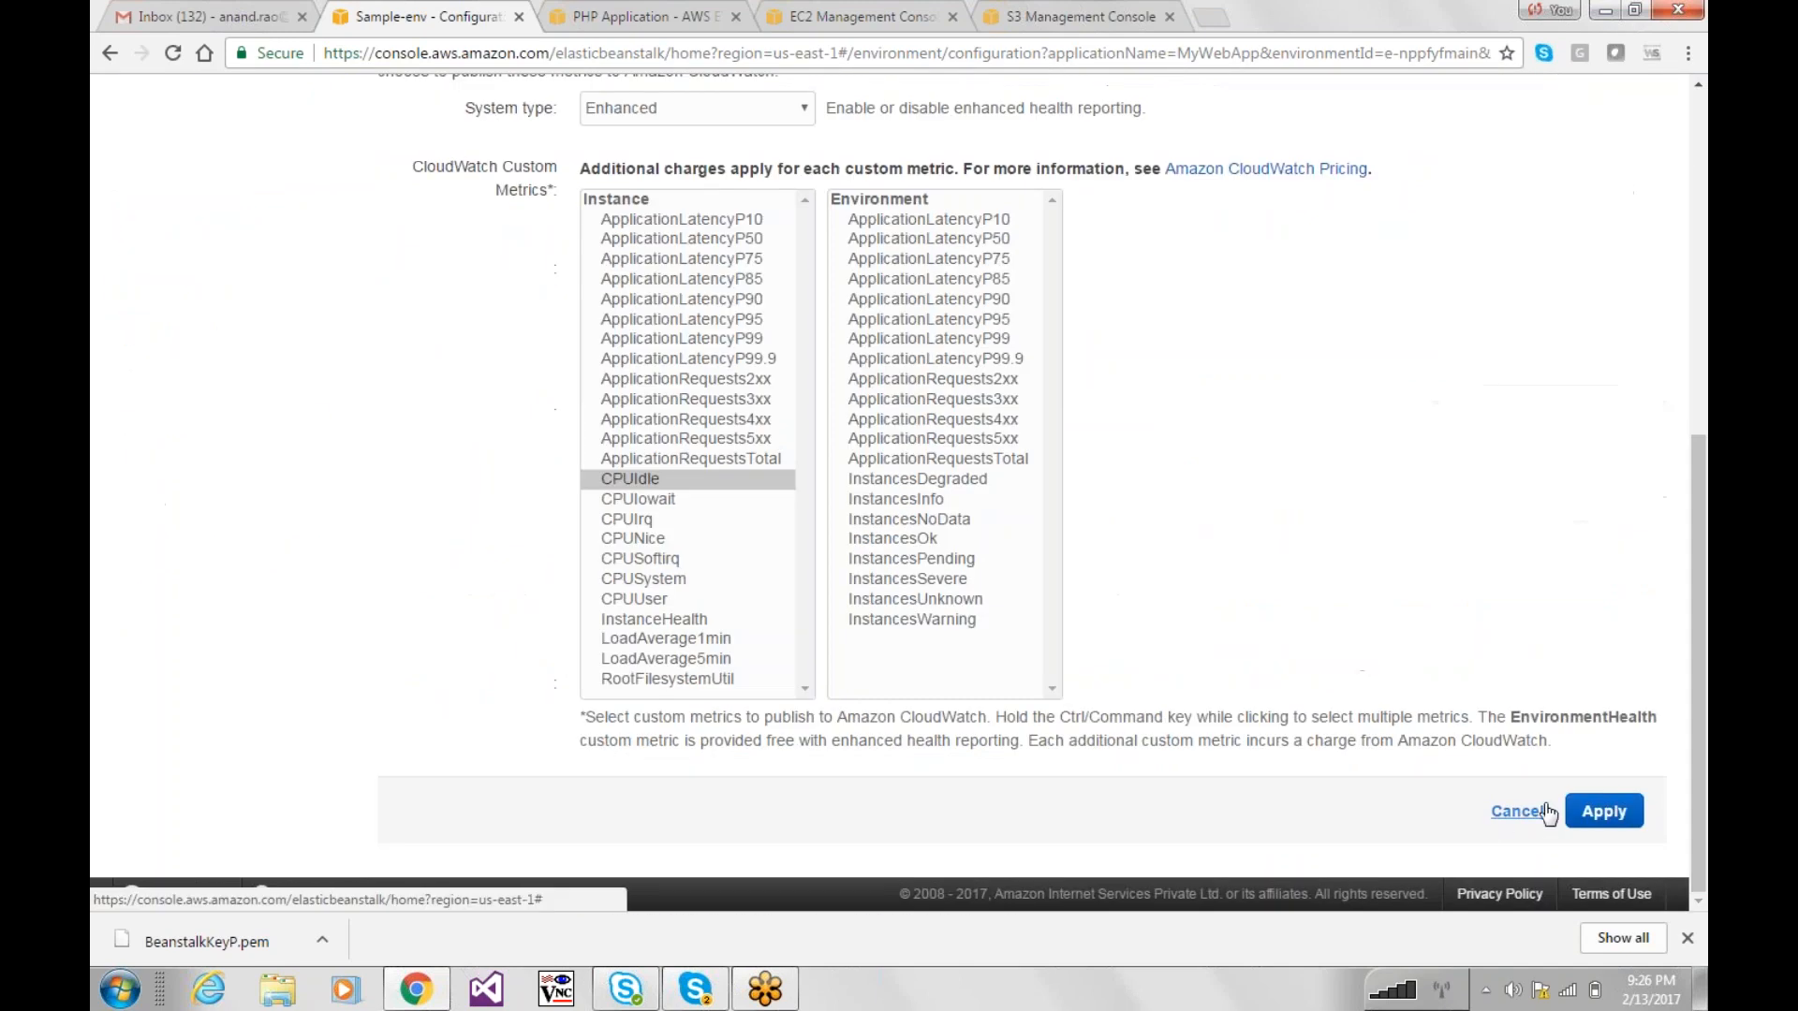
# Step: In the Managed Updates settings, enable managed updates and keep Minor and patch as the update level, without applying
pyautogui.moveTo(1701, 553); pyautogui.dragTo(1694, 725)
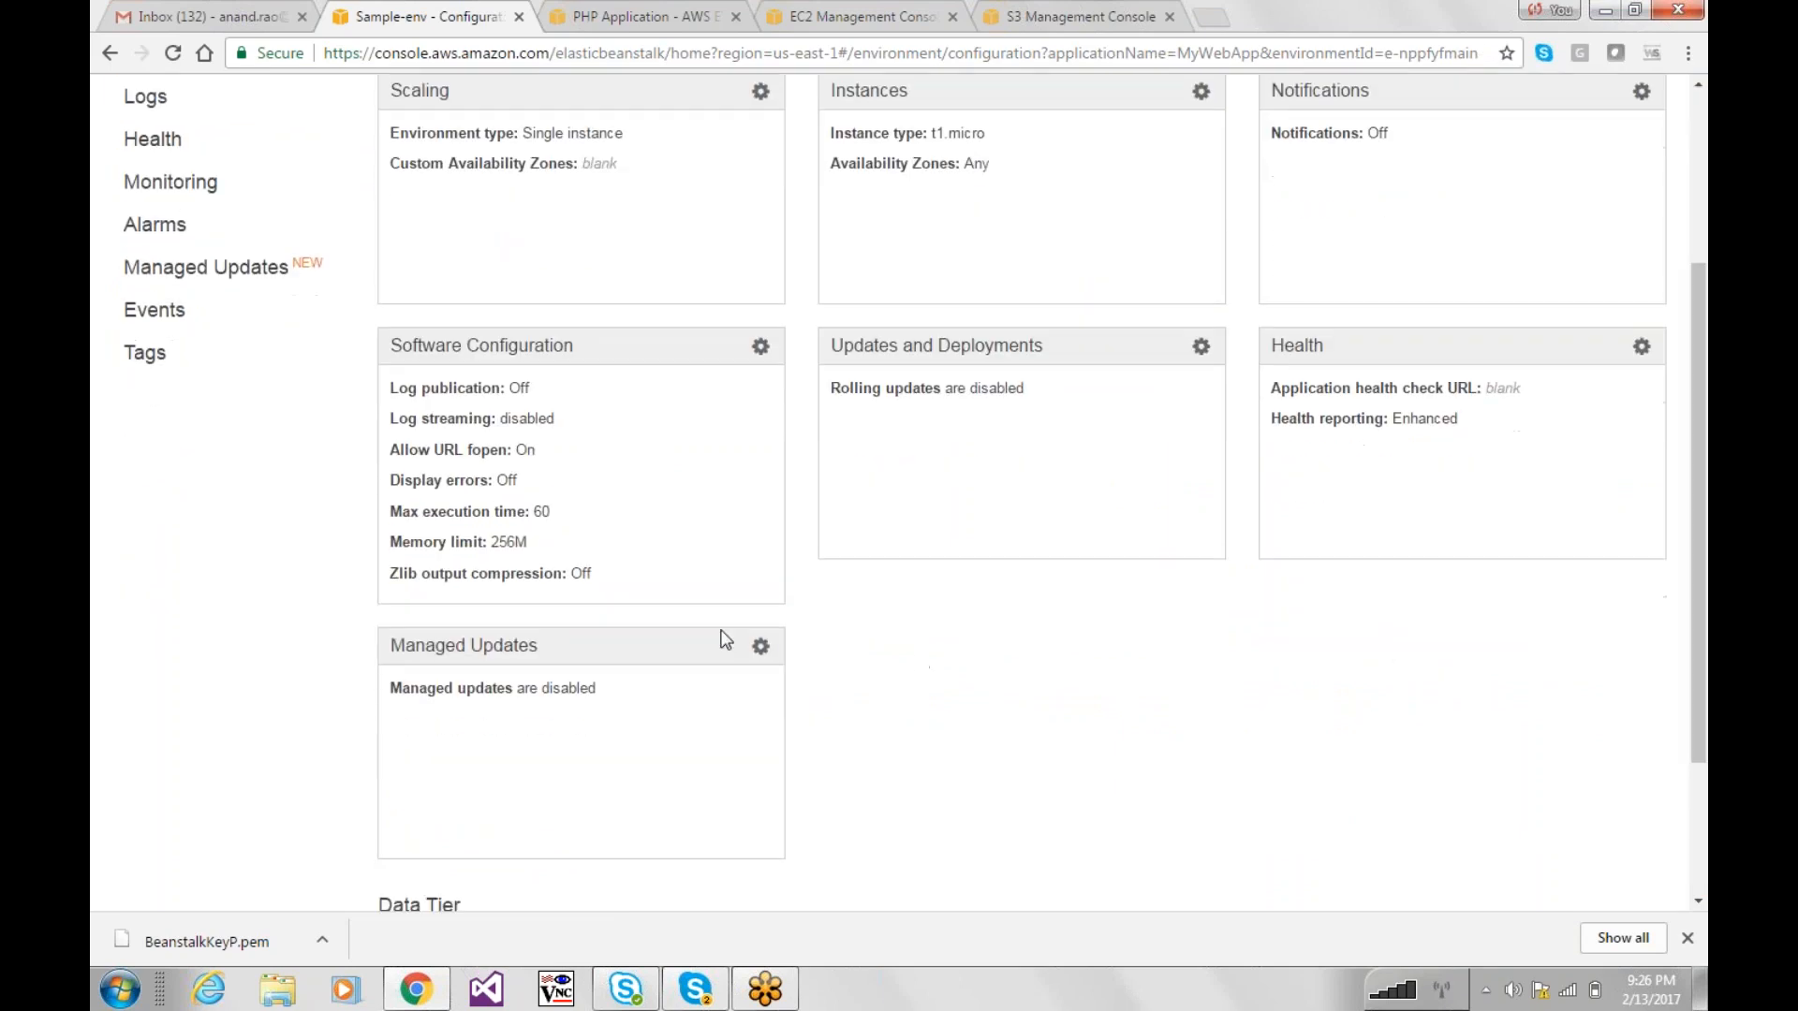
pyautogui.click(760, 646)
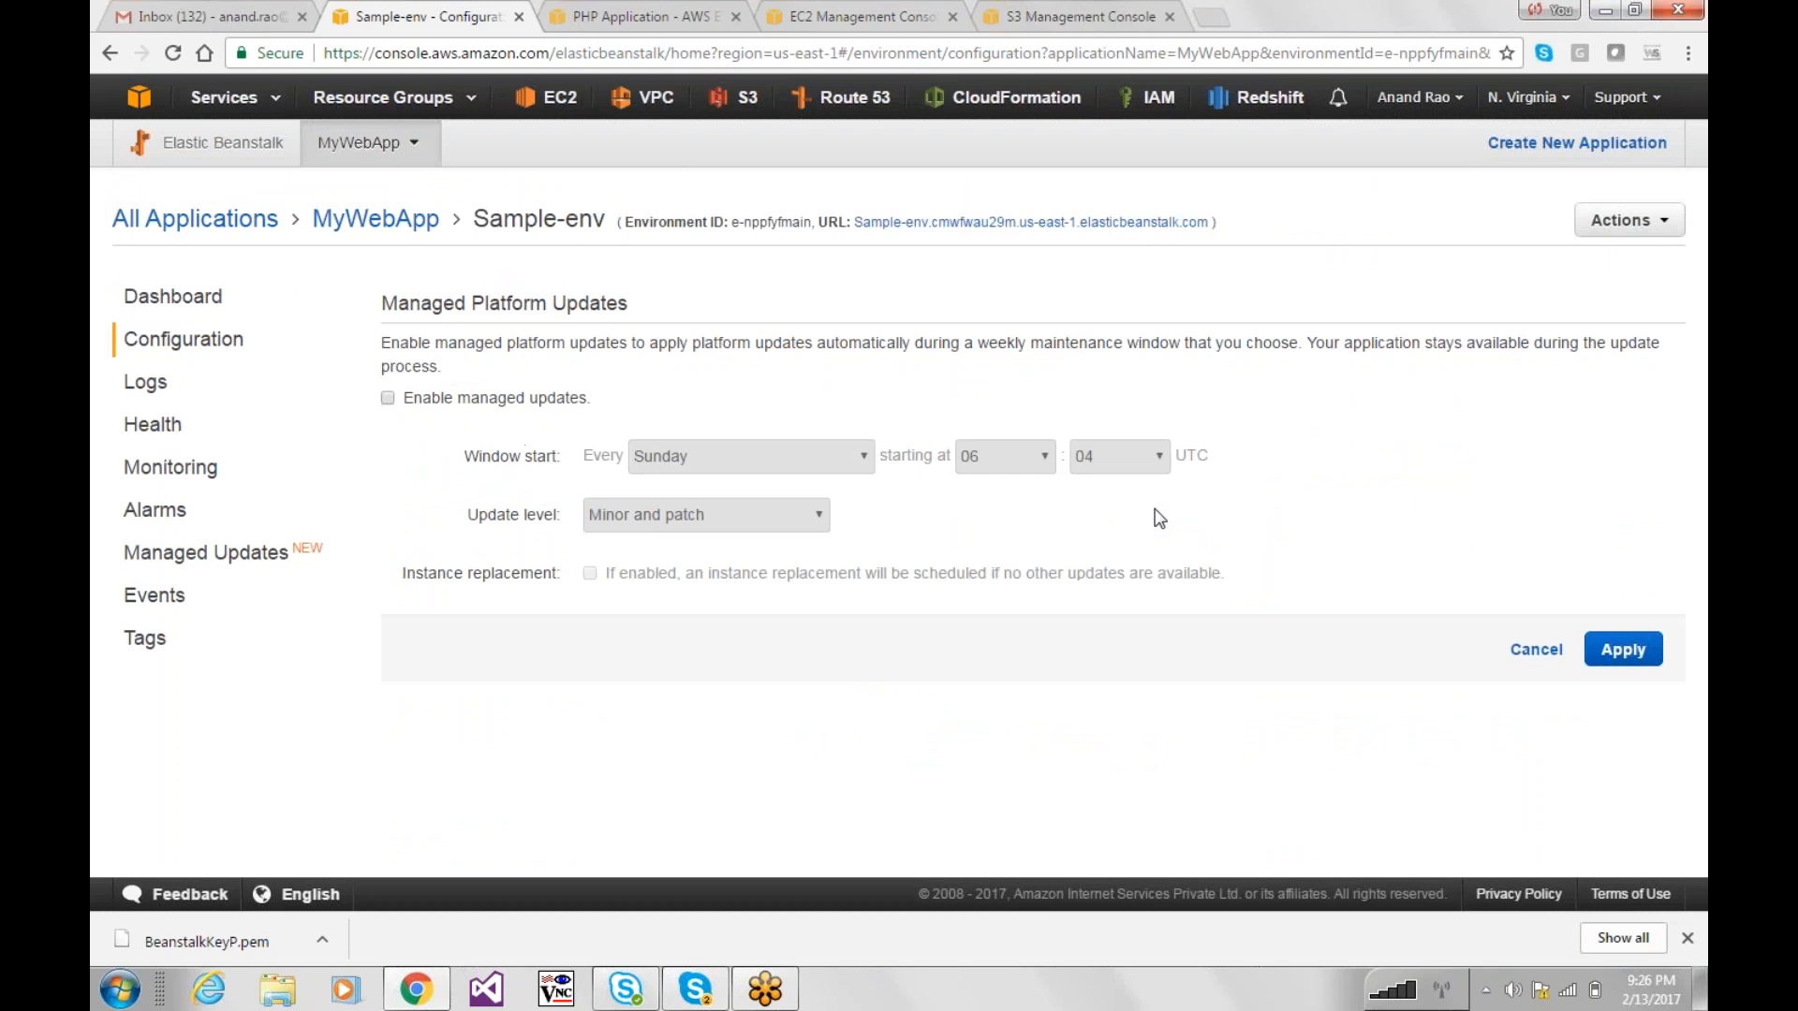
pyautogui.click(454, 399)
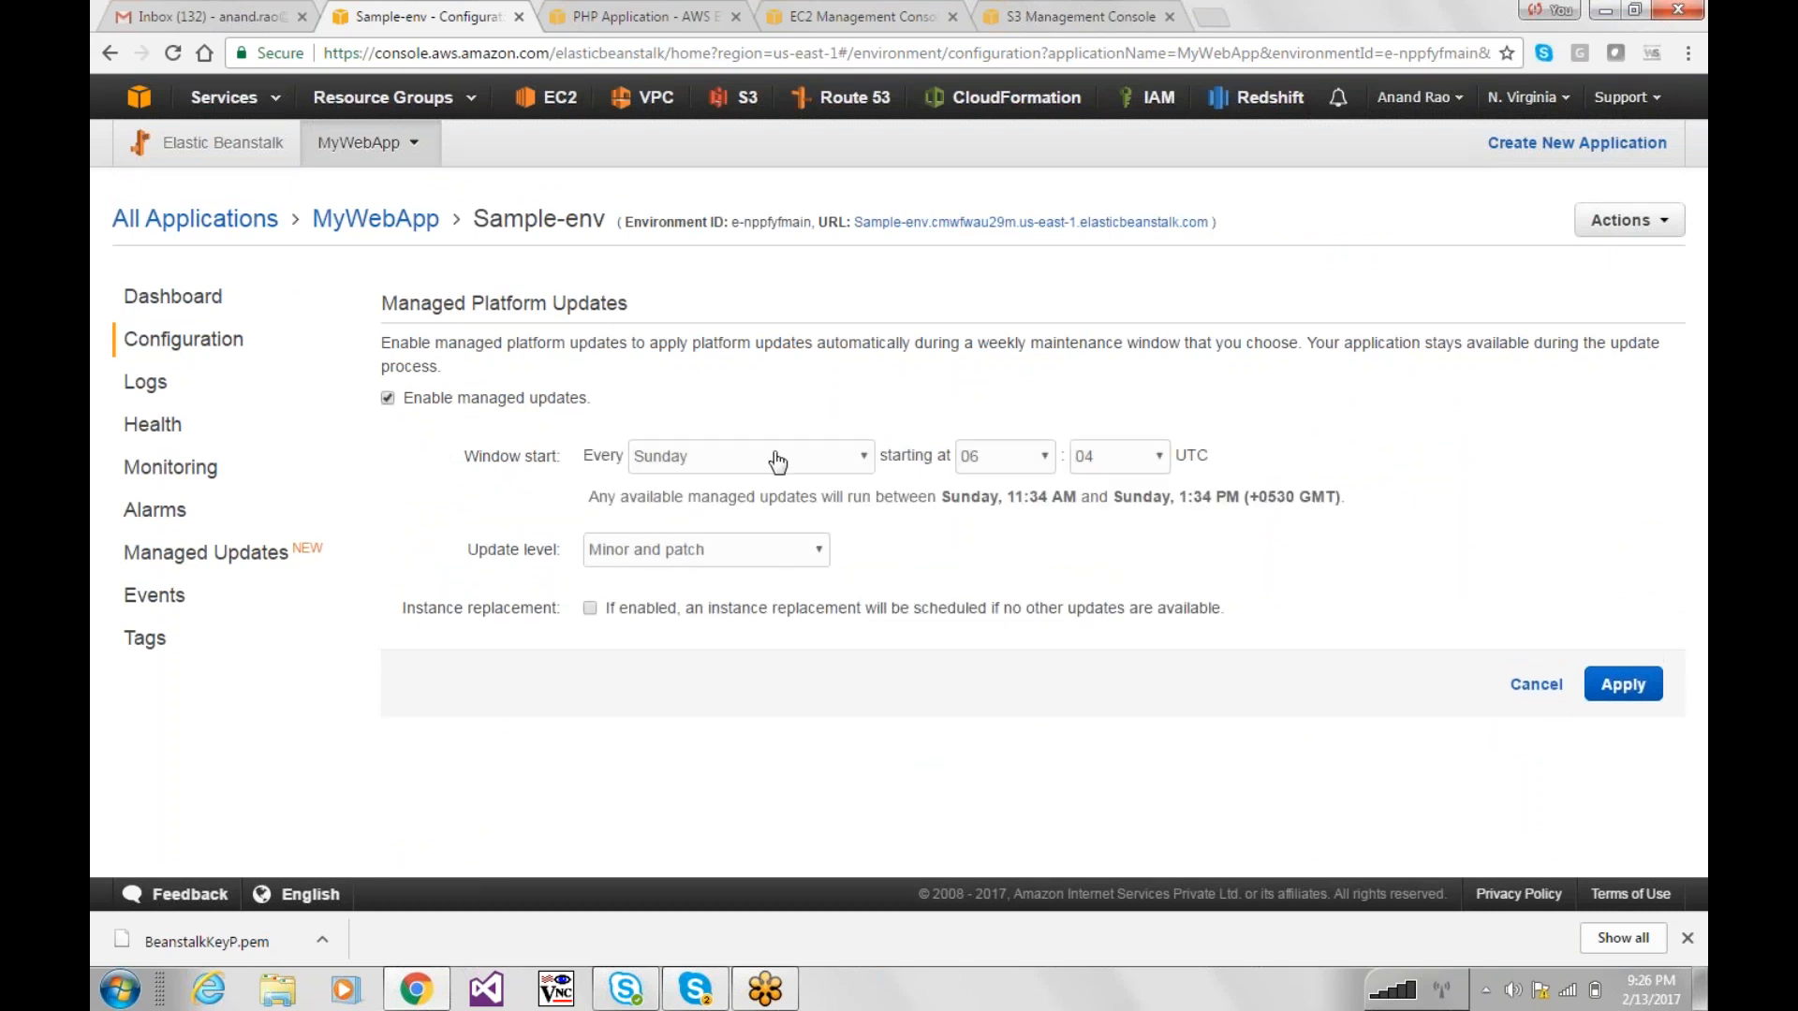
pyautogui.click(737, 557)
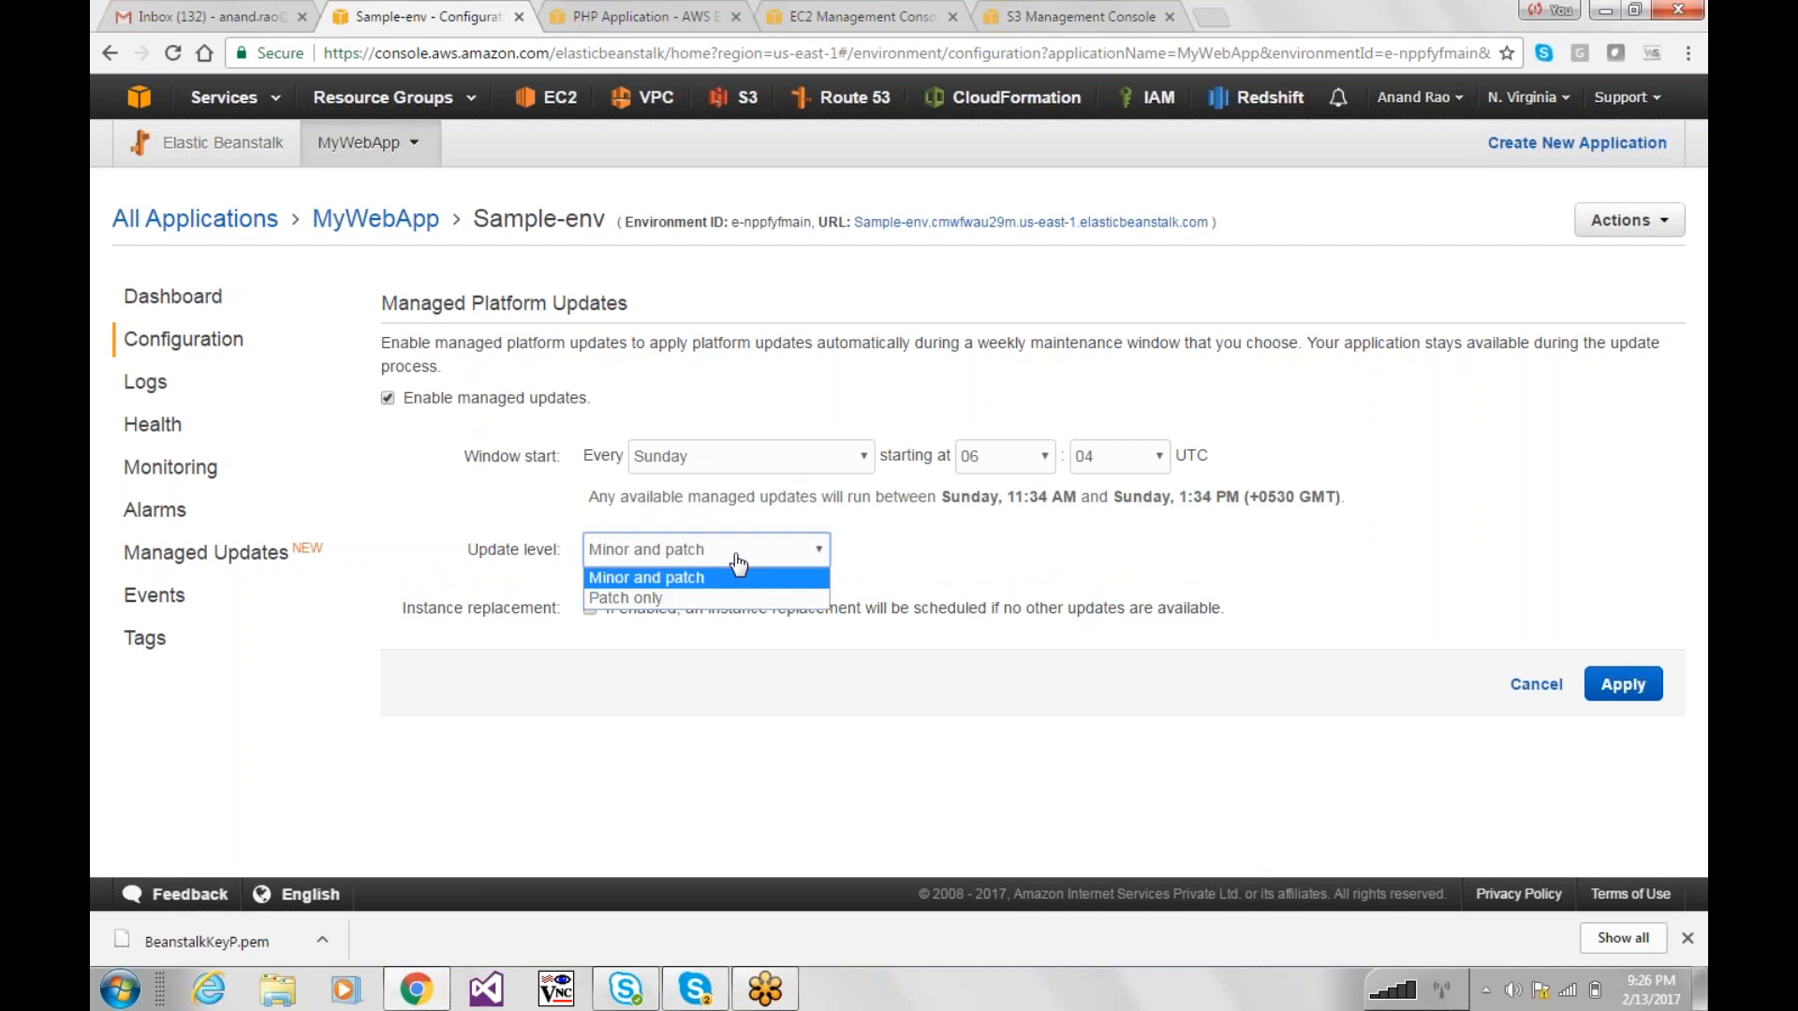
pyautogui.click(684, 579)
# Step: Run winver to view the Windows version details, and close the About Windows window
pyautogui.press('super+r')
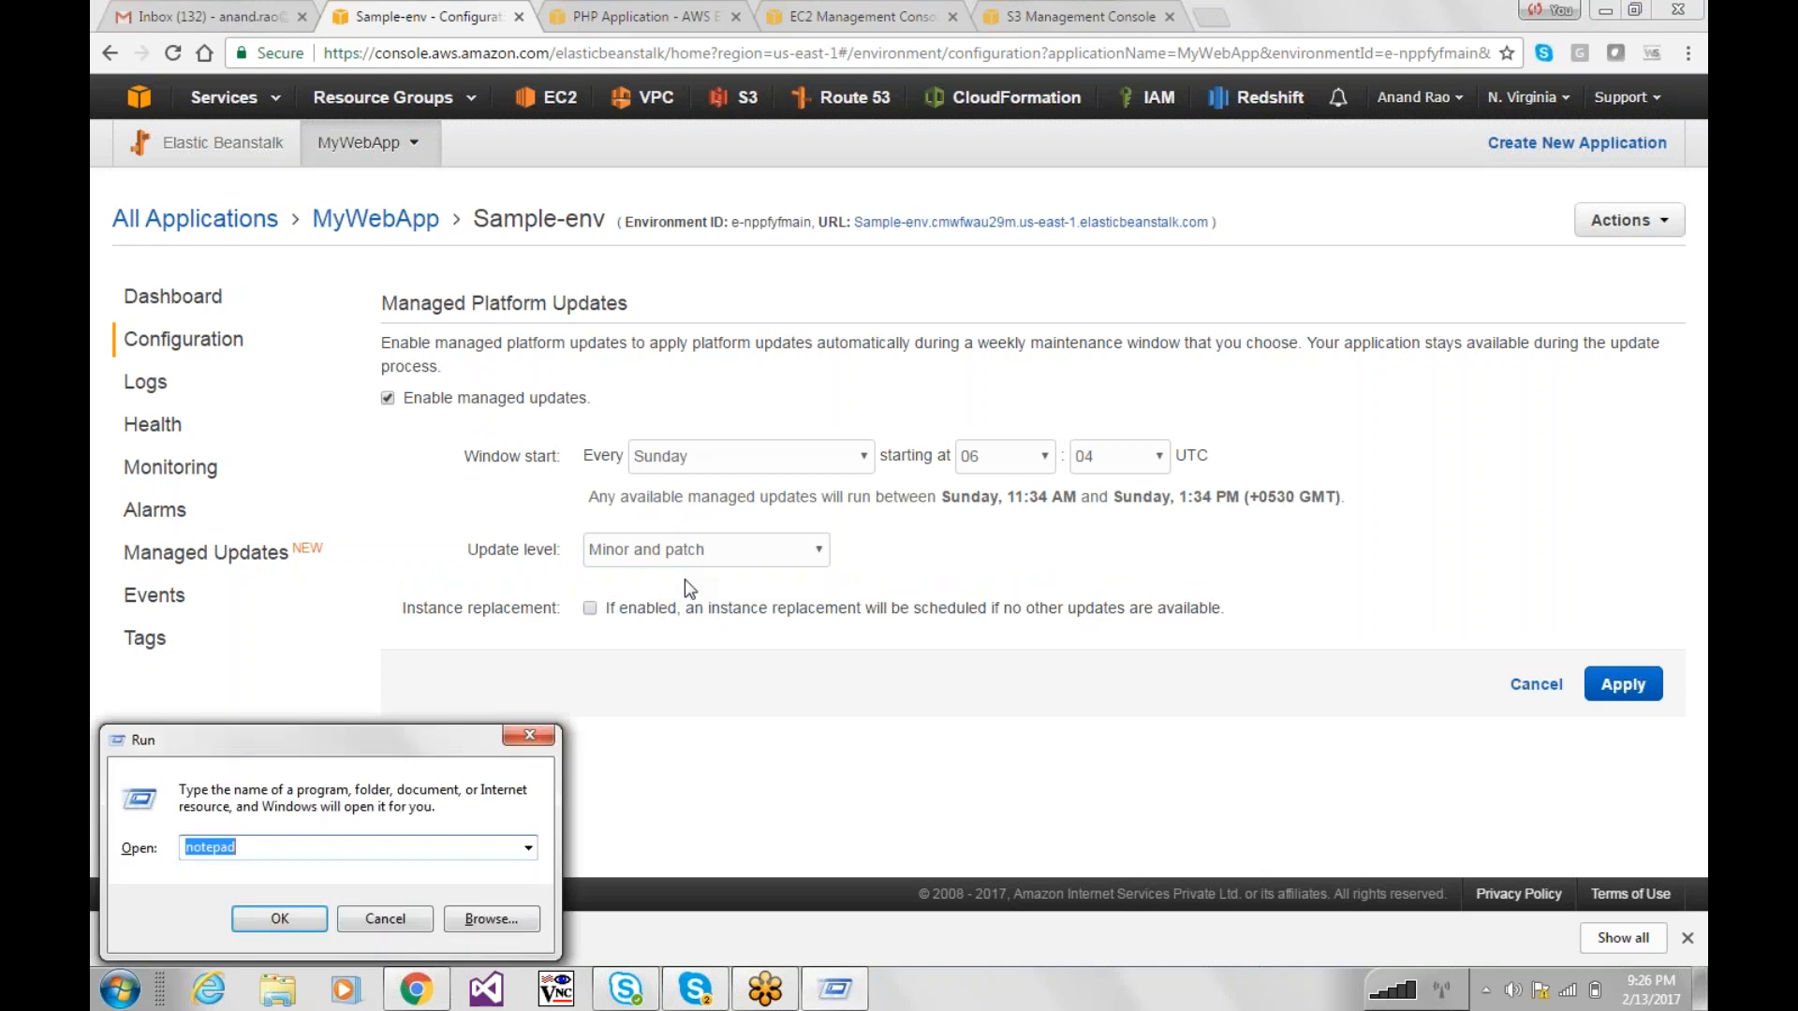
pyautogui.write('winver')
pyautogui.press('Return')
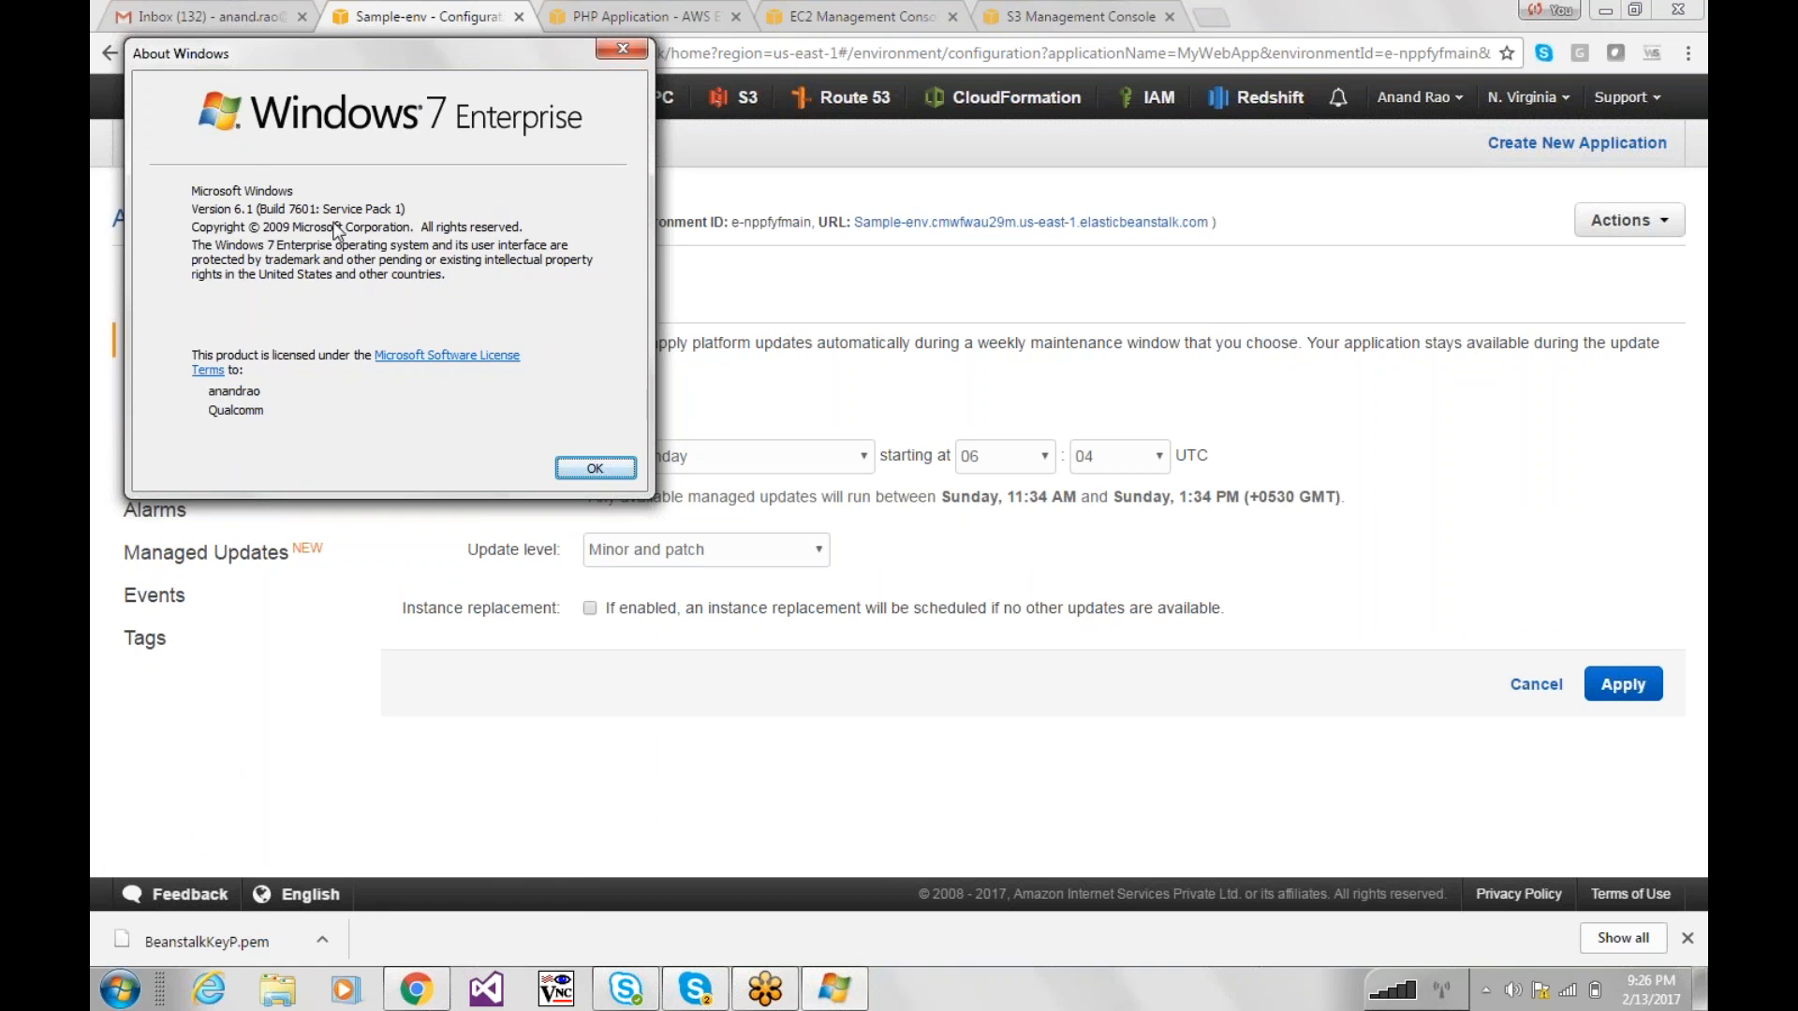
pyautogui.click(623, 52)
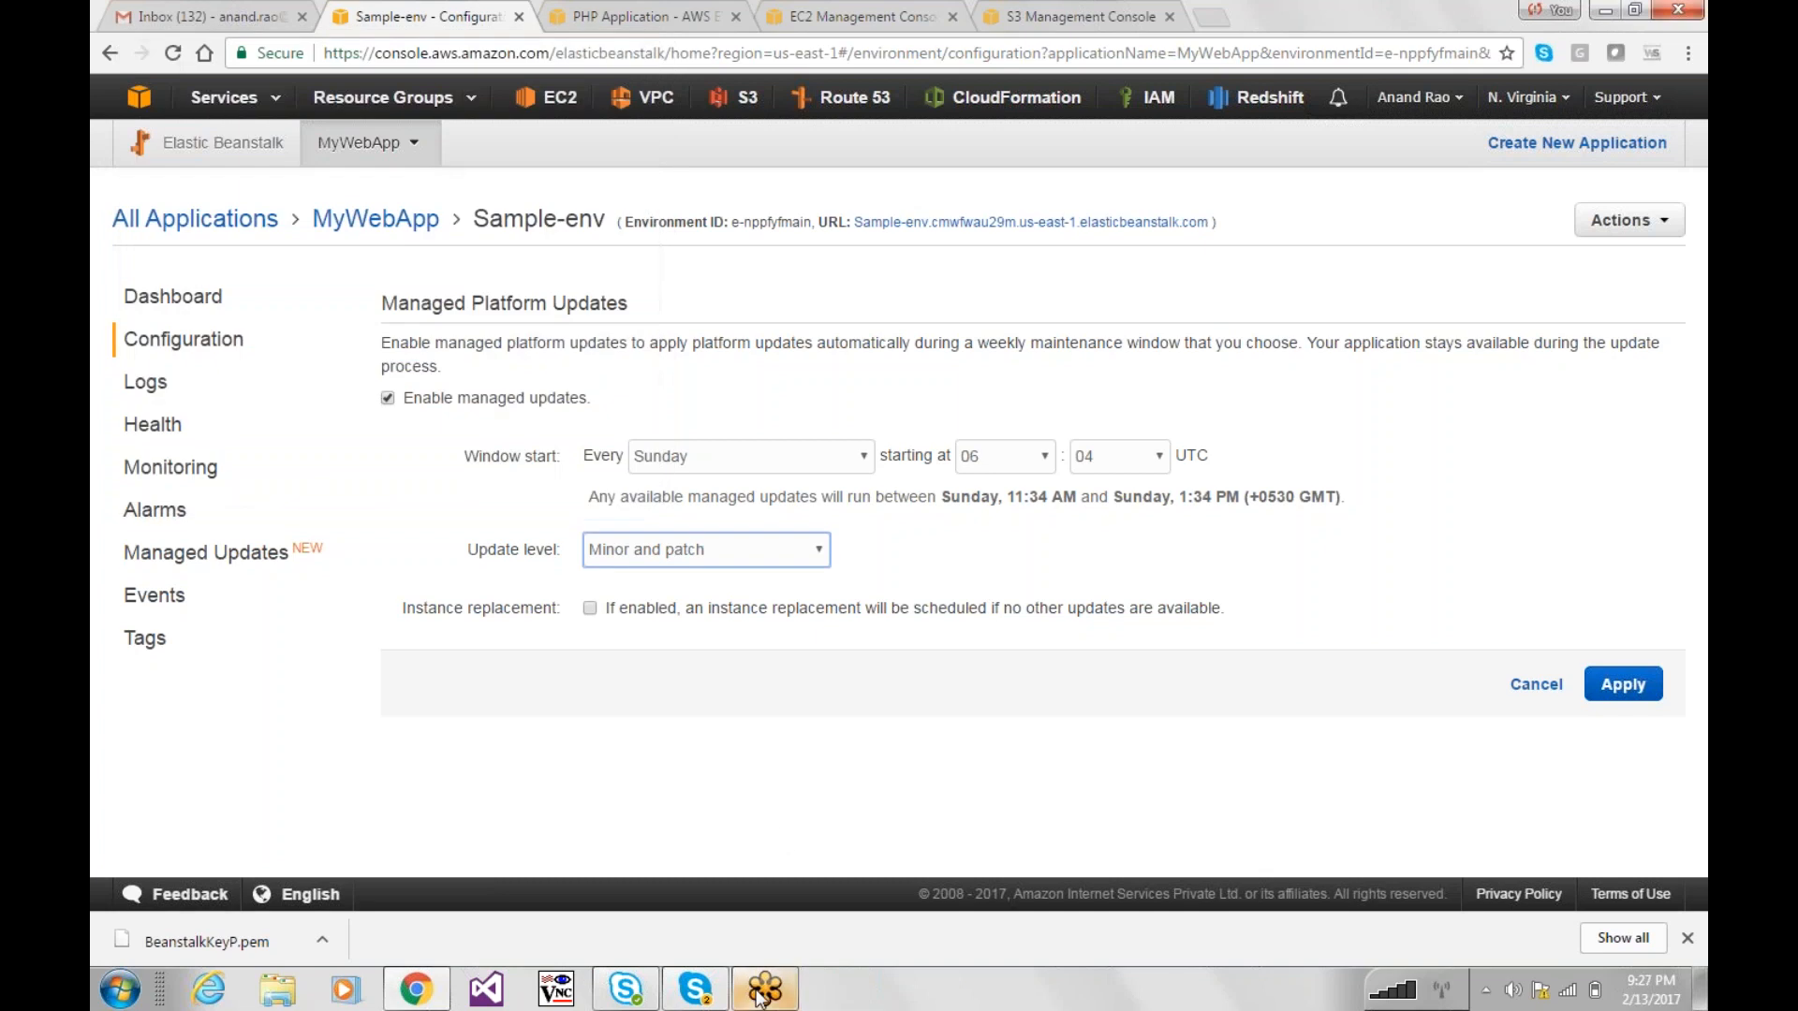
# Step: Switch to Skype, view its version information in the About window, and close Skype
pyautogui.click(626, 990)
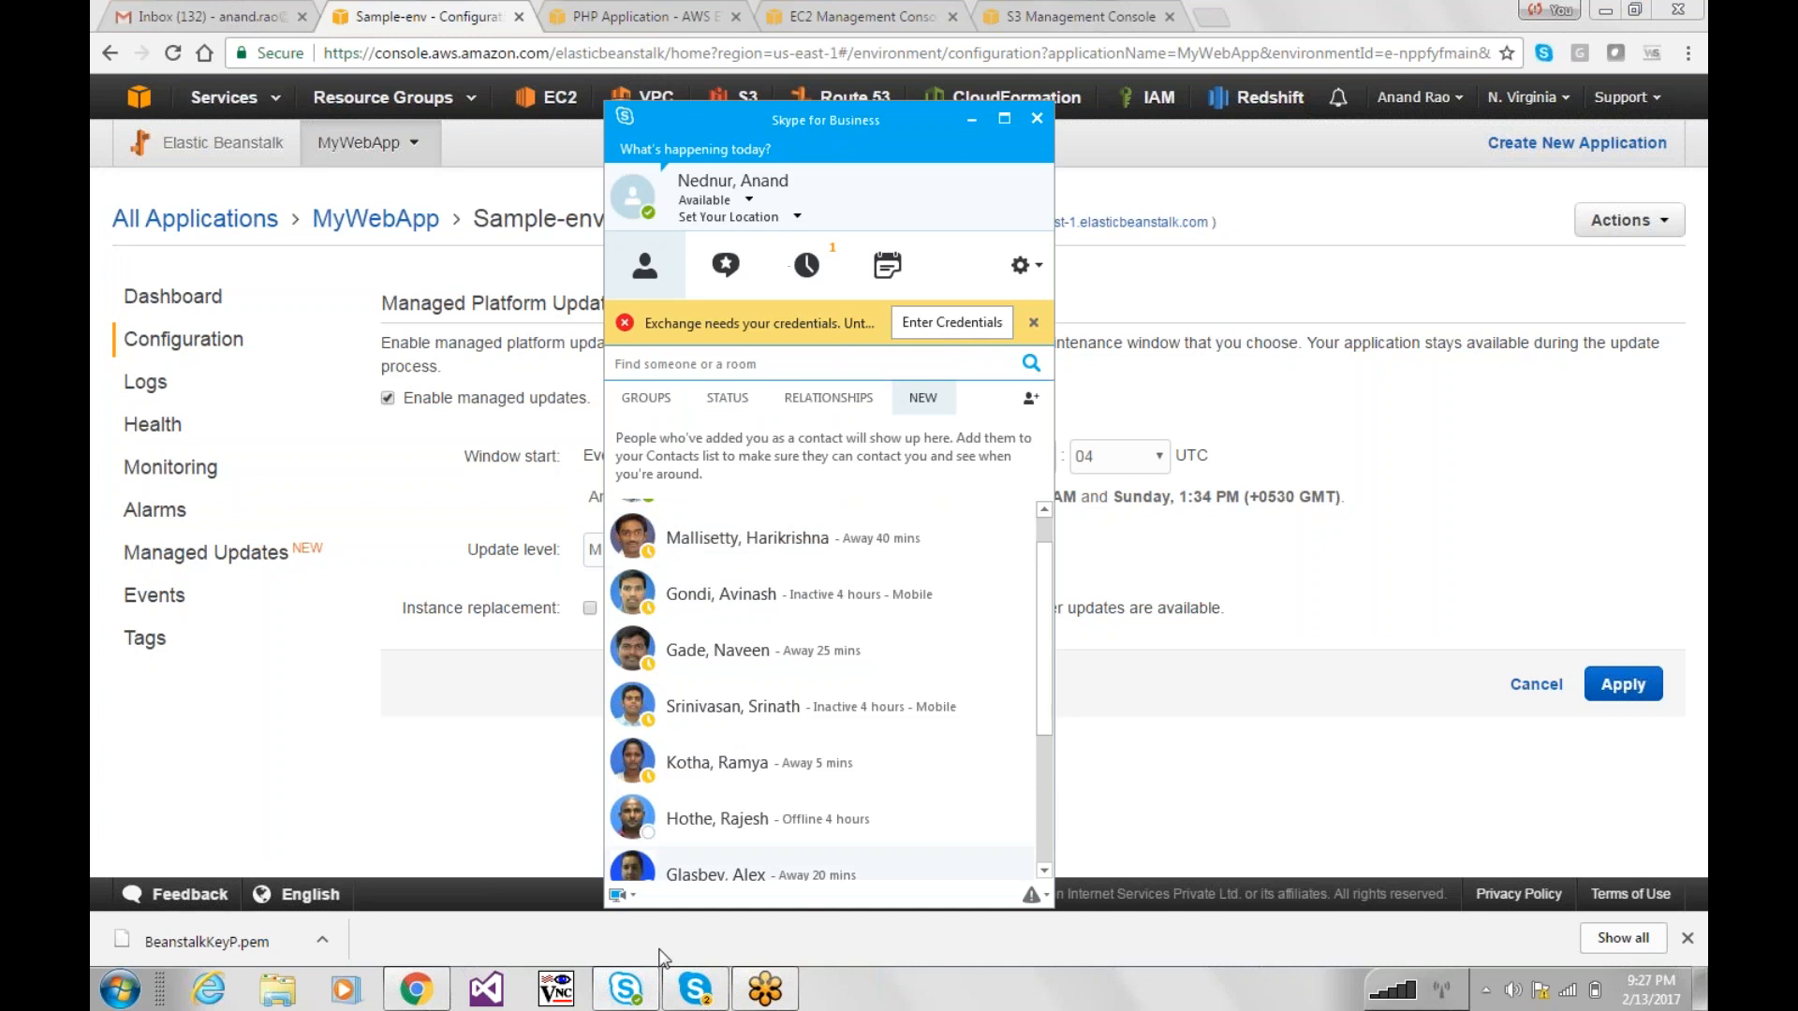
pyautogui.click(625, 990)
pyautogui.click(694, 990)
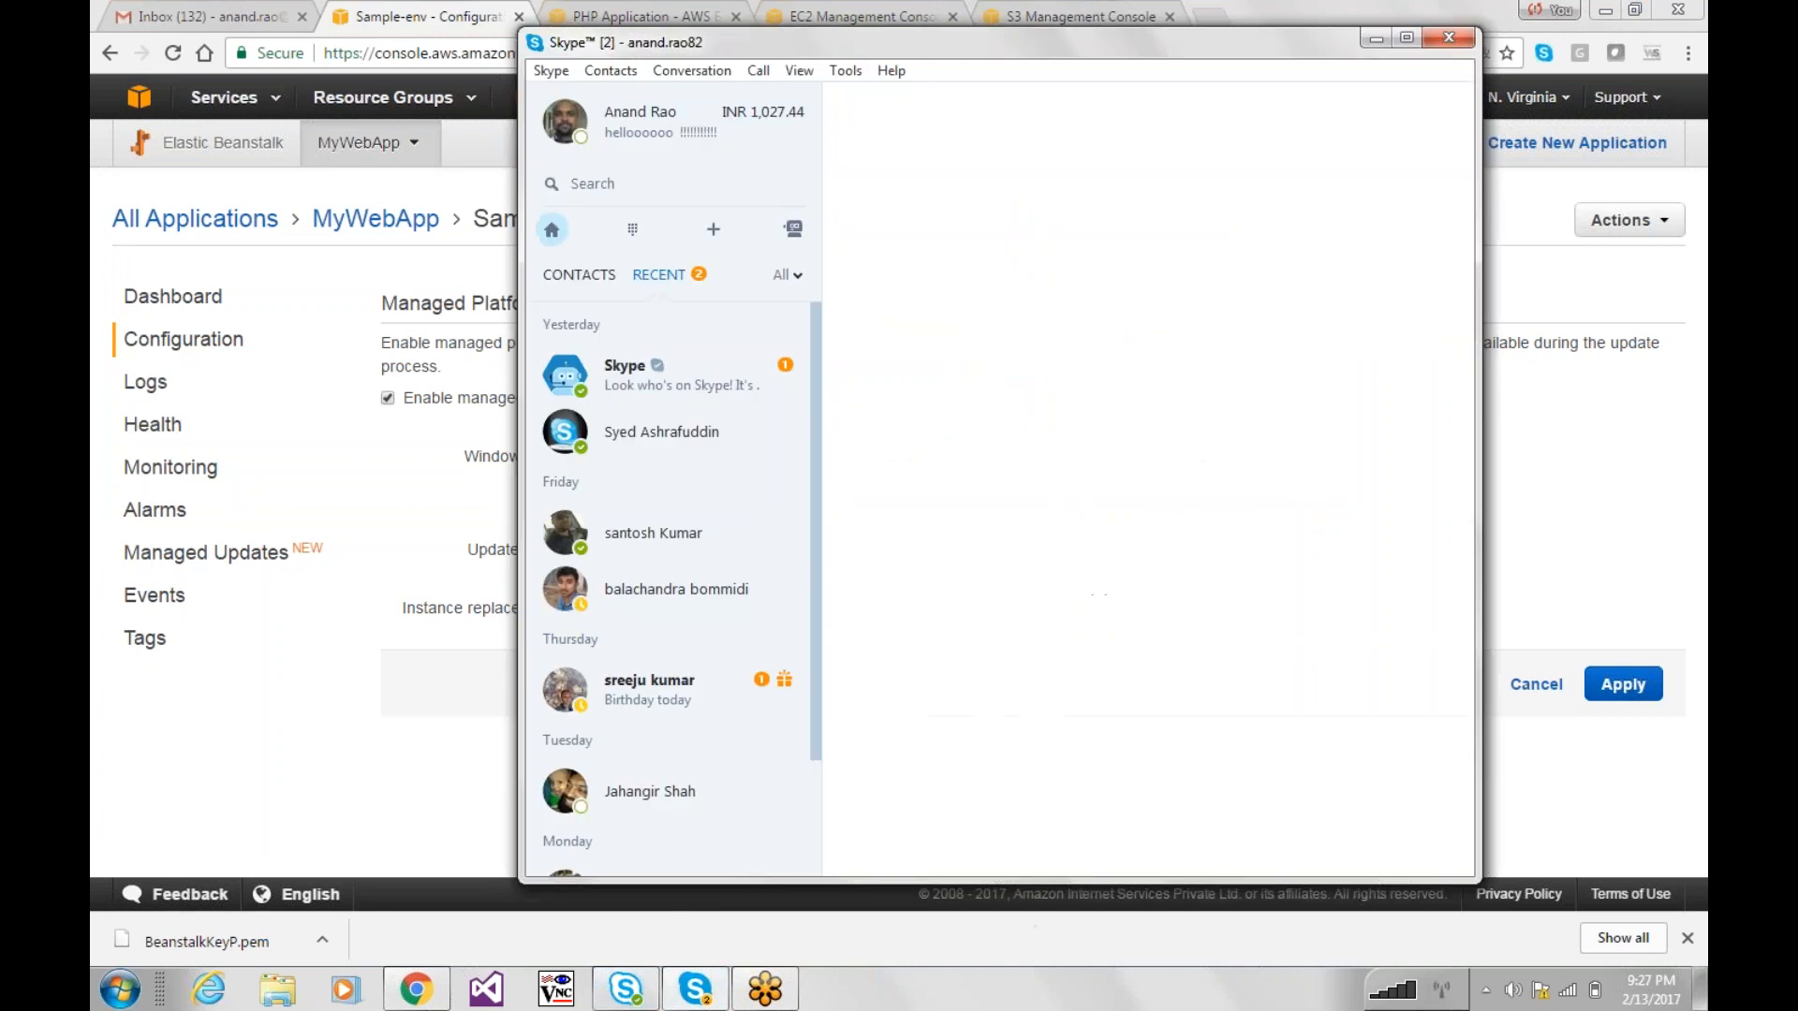
pyautogui.click(891, 70)
pyautogui.click(921, 354)
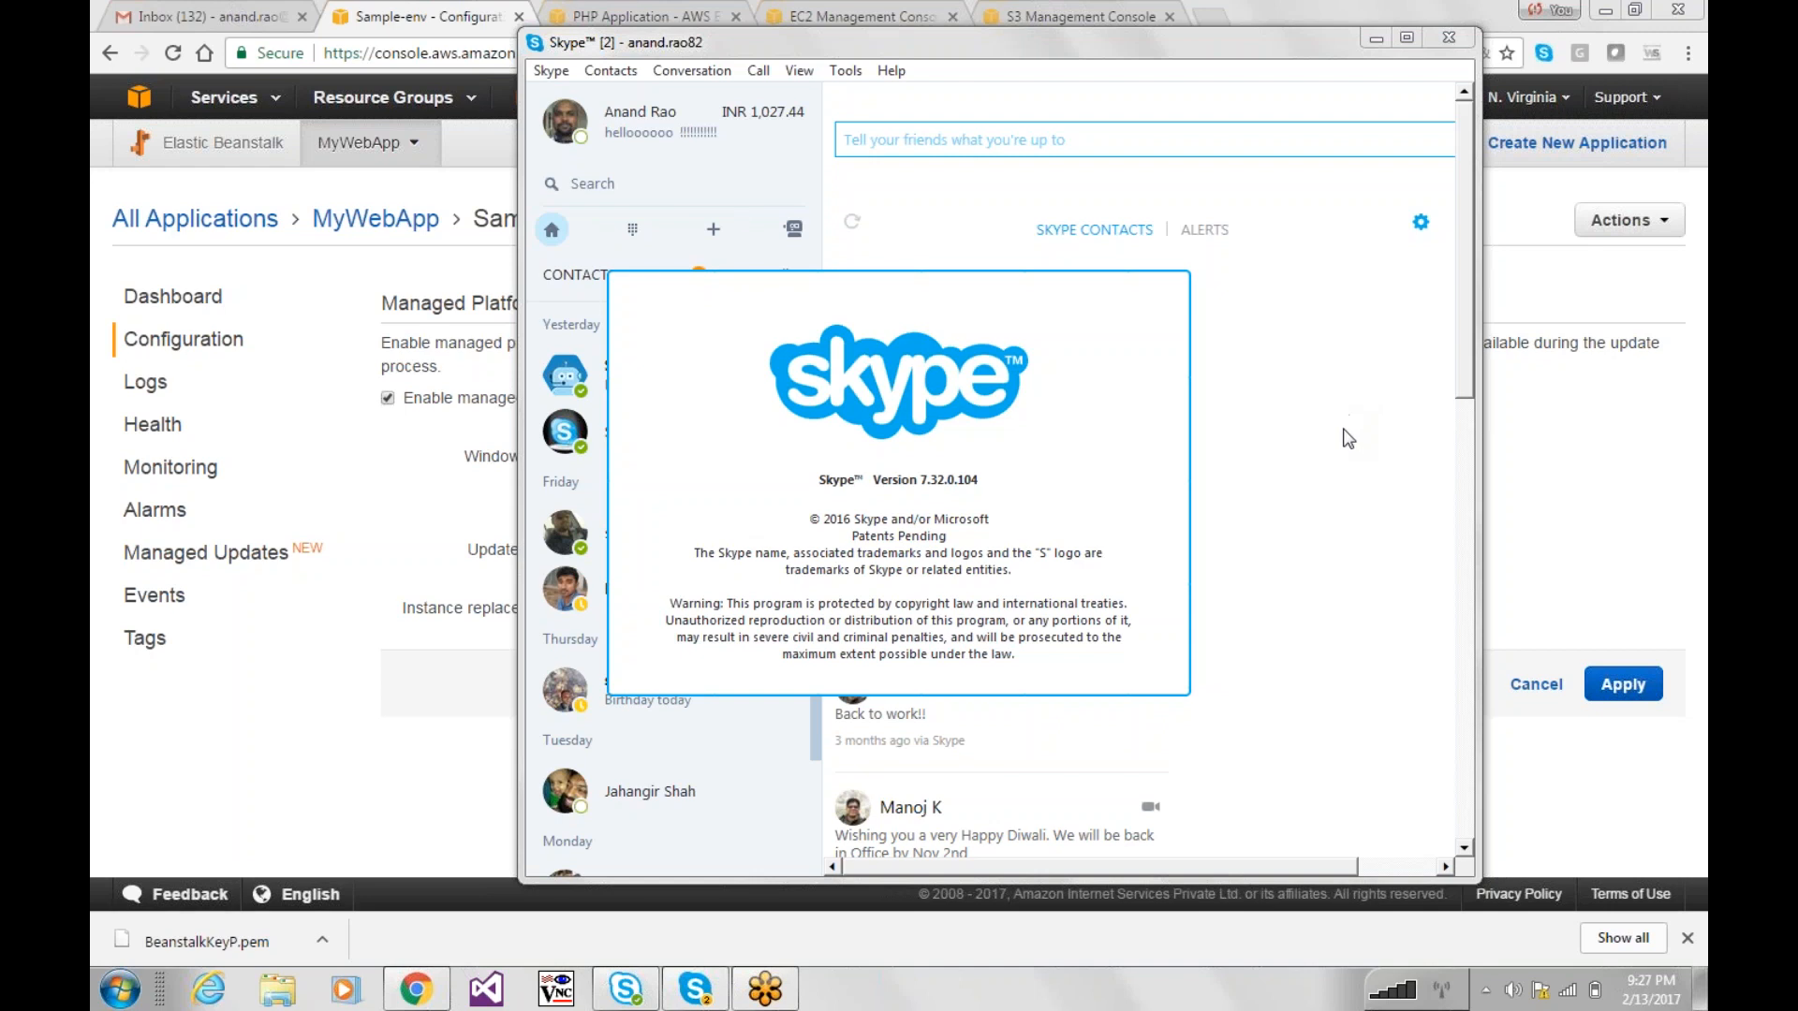
pyautogui.click(1449, 41)
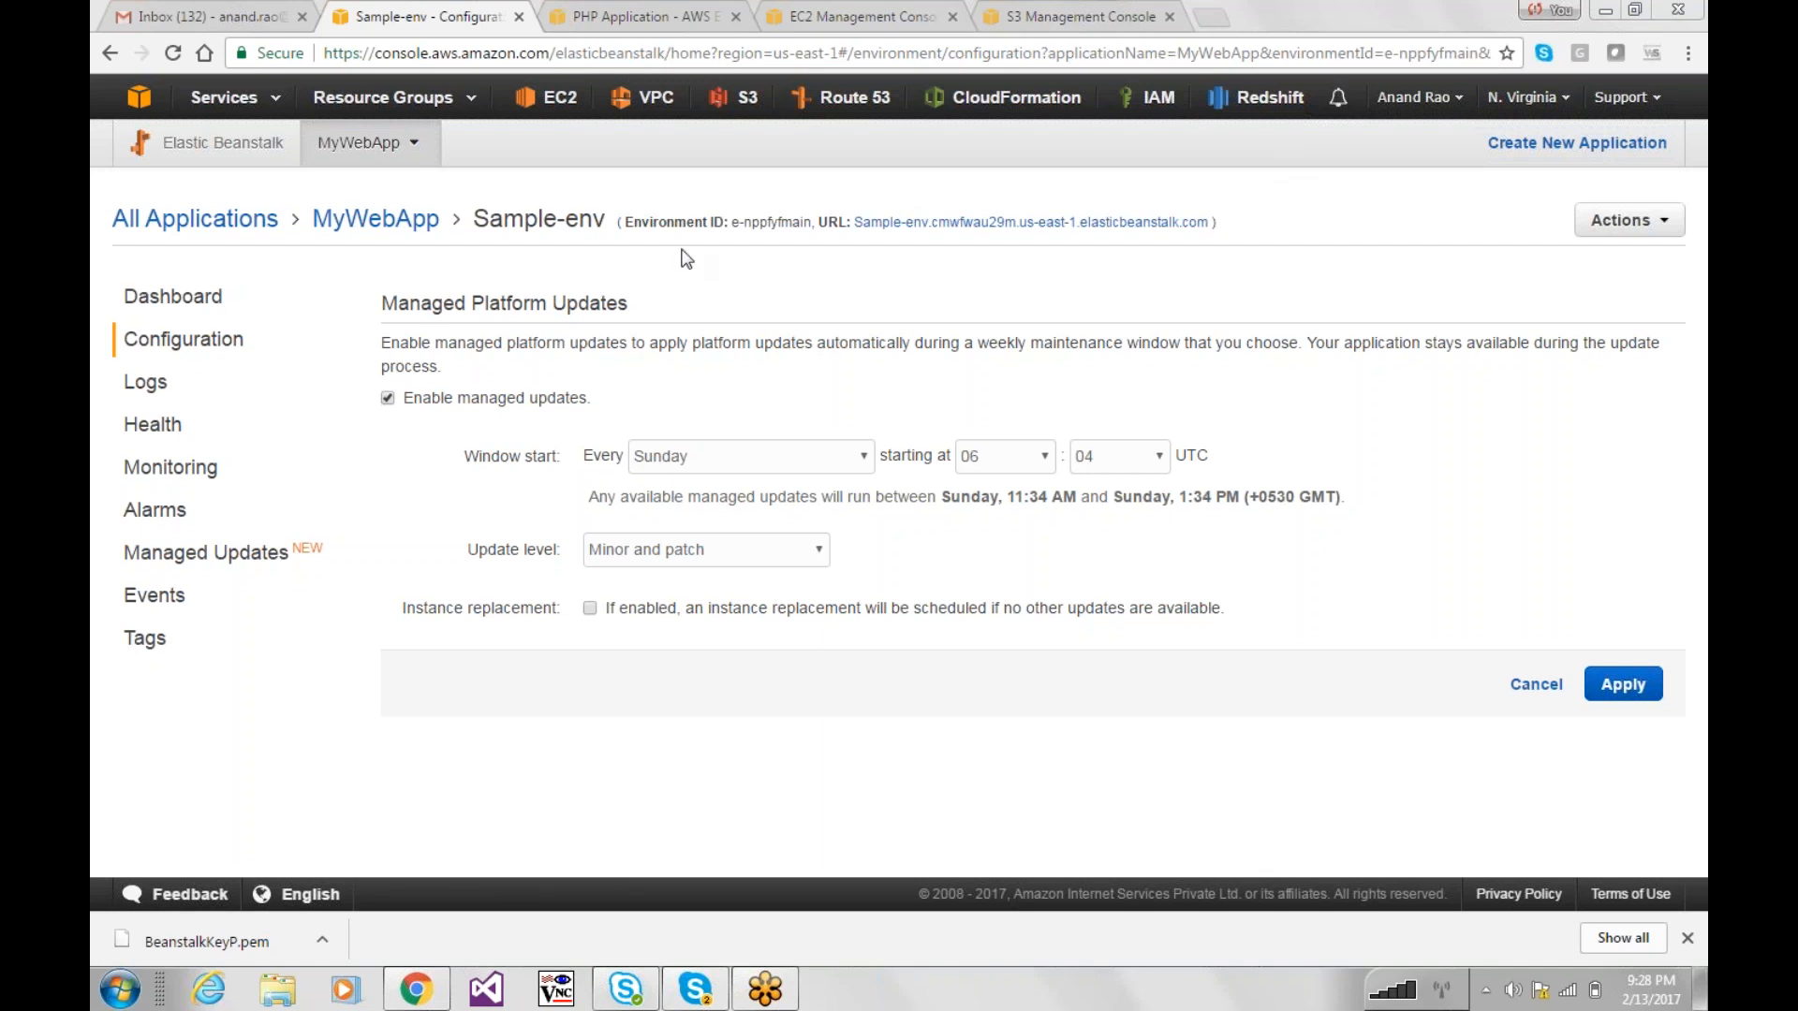
# Step: Return to Sample-env's configuration overview without applying the managed updates settings
pyautogui.click(188, 339)
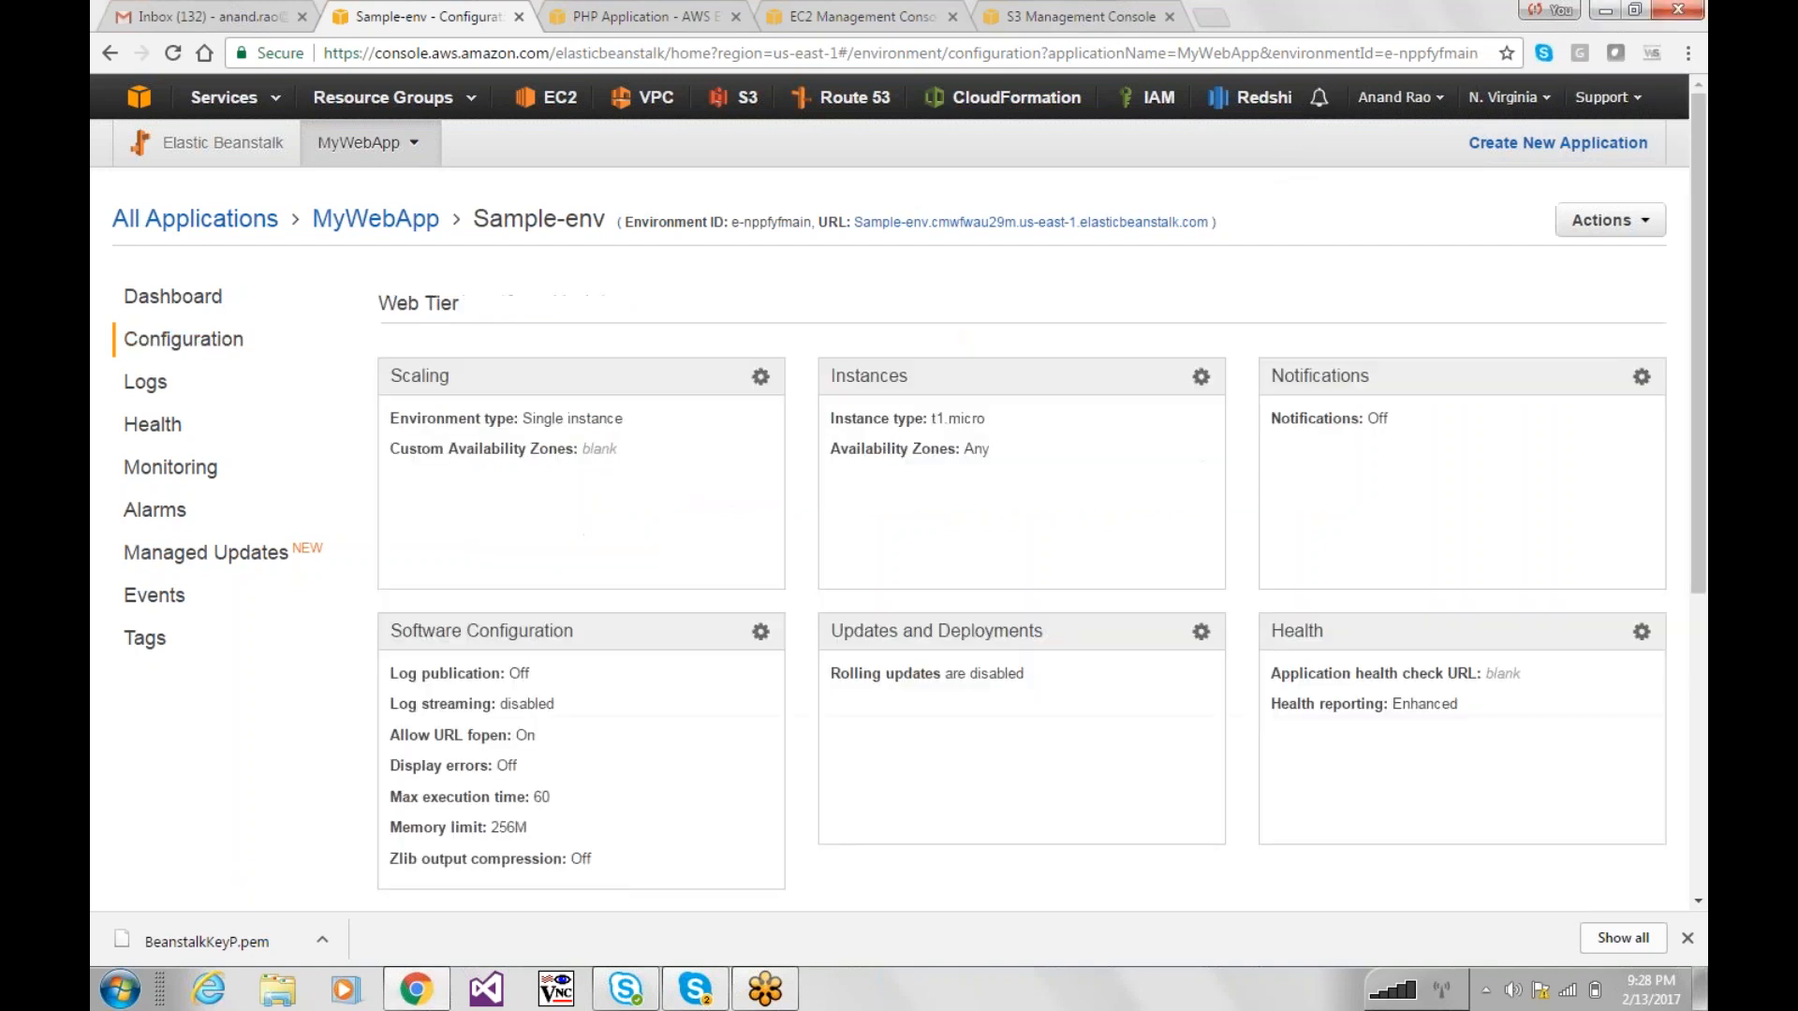
pyautogui.moveTo(1091, 498); pyautogui.dragTo(871, 377)
pyautogui.click(1025, 483)
pyautogui.moveTo(969, 450); pyautogui.dragTo(720, 337)
pyautogui.moveTo(1049, 464); pyautogui.dragTo(806, 342)
pyautogui.click(1049, 468)
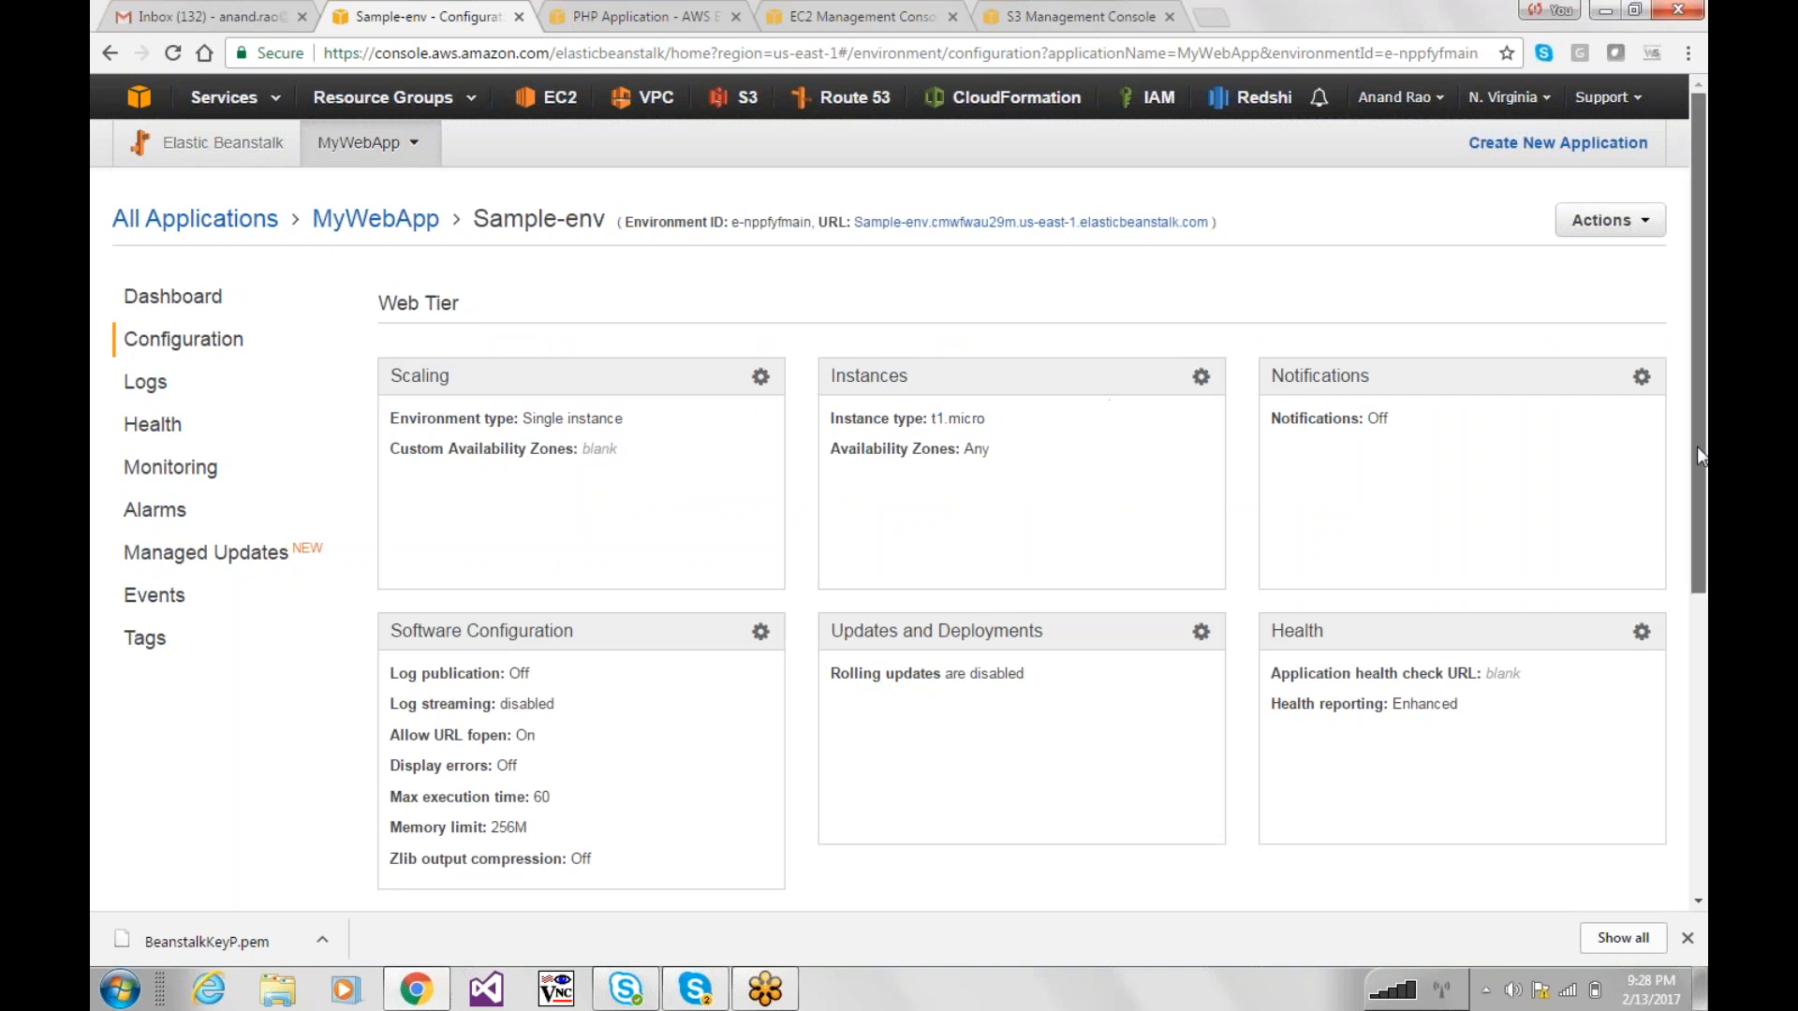
# Step: Open Sample-env's instance settings and check the existing key pairs in the EC2 console
pyautogui.moveTo(1697, 446); pyautogui.dragTo(1702, 539)
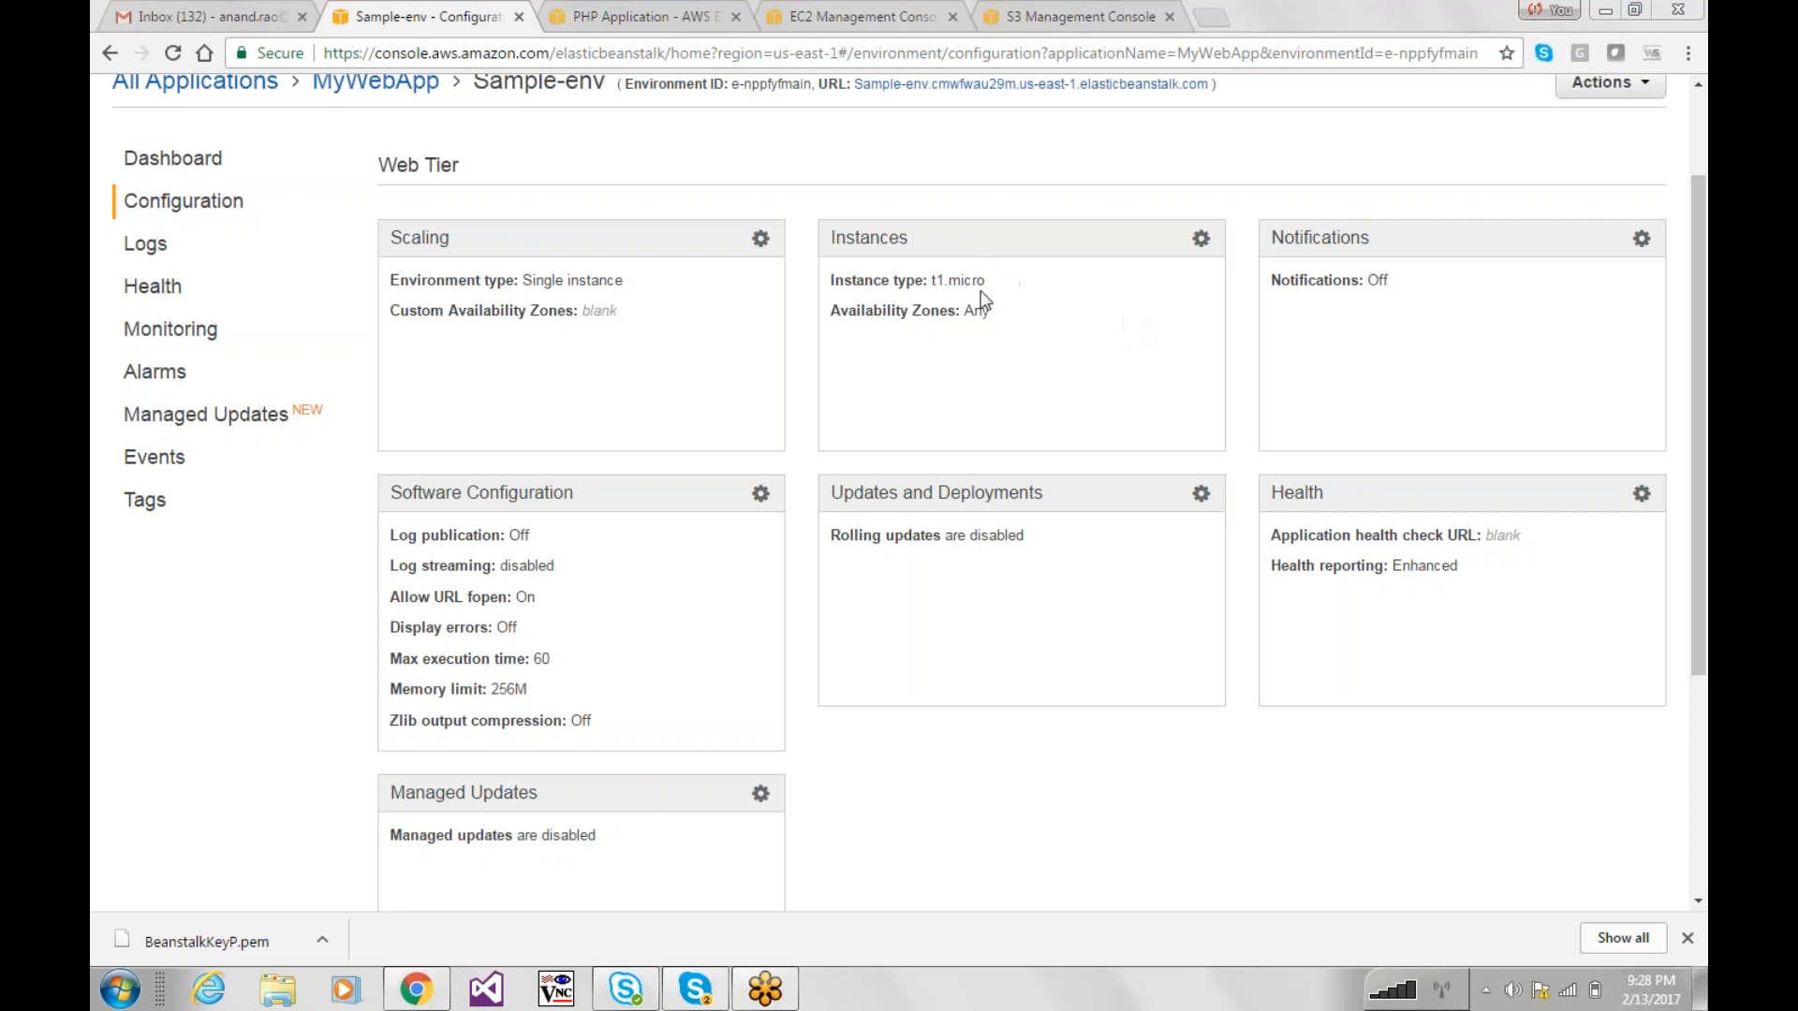
pyautogui.click(1201, 238)
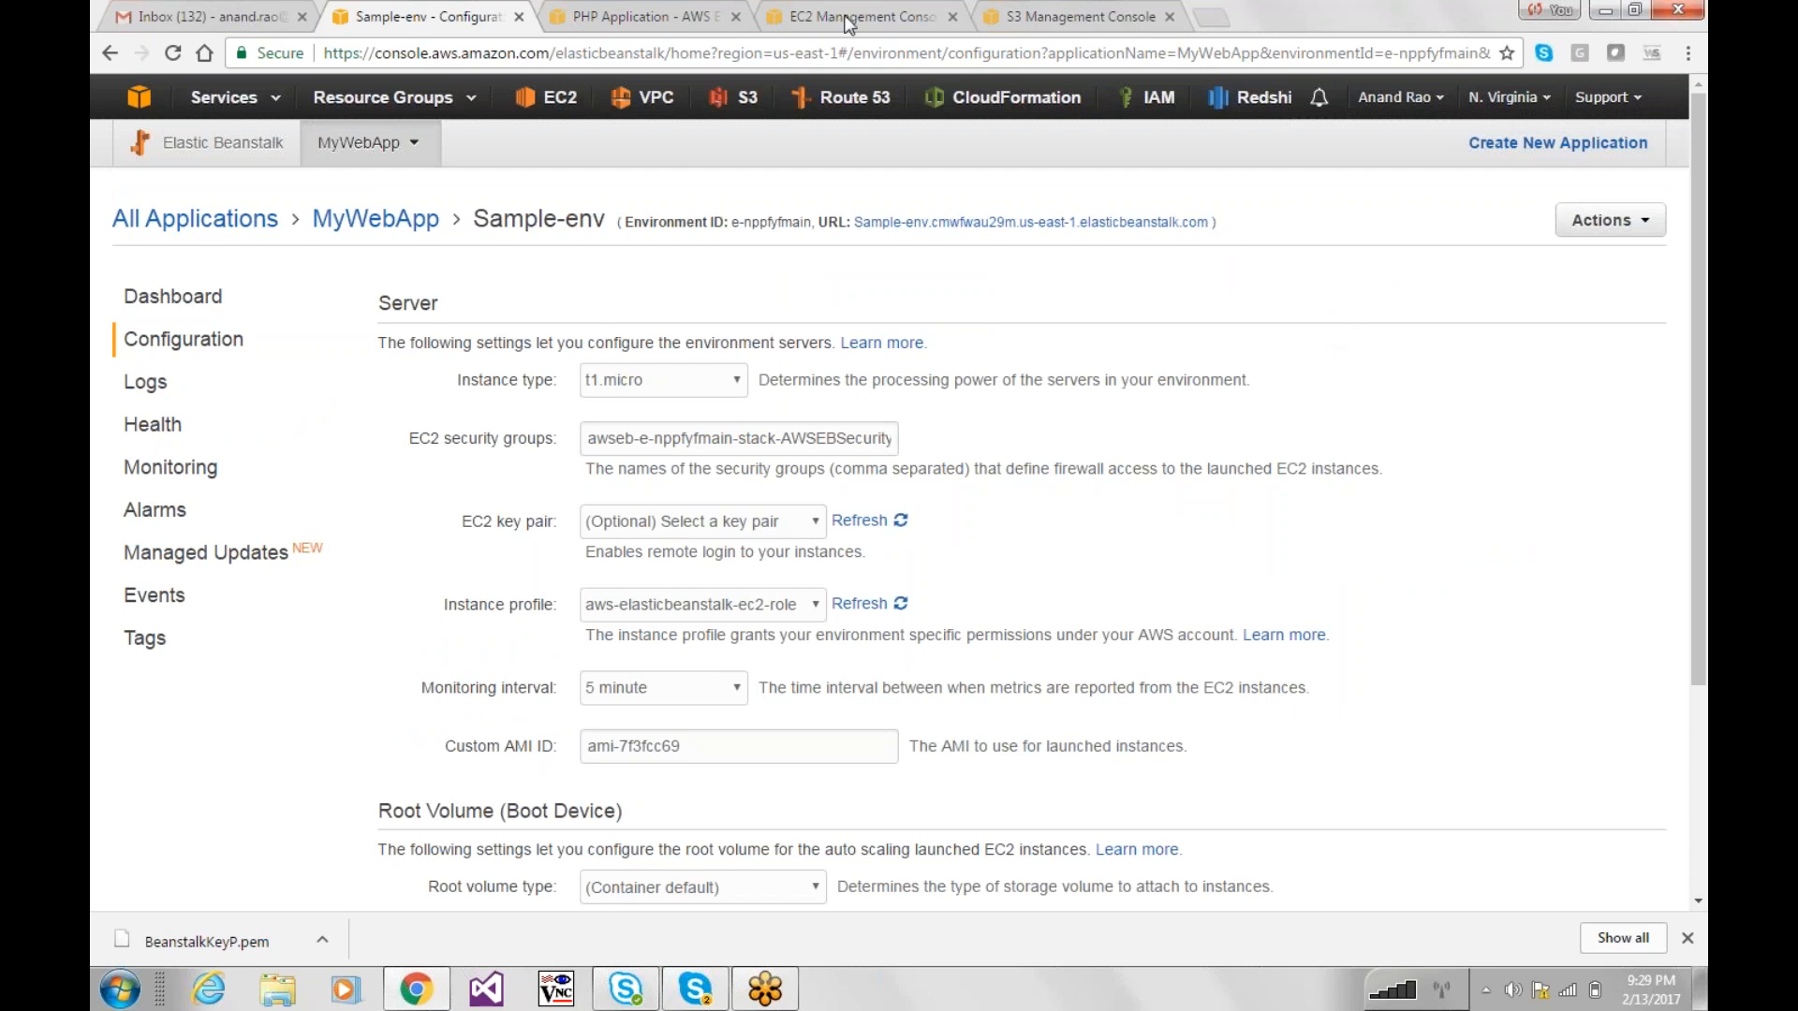
pyautogui.click(794, 13)
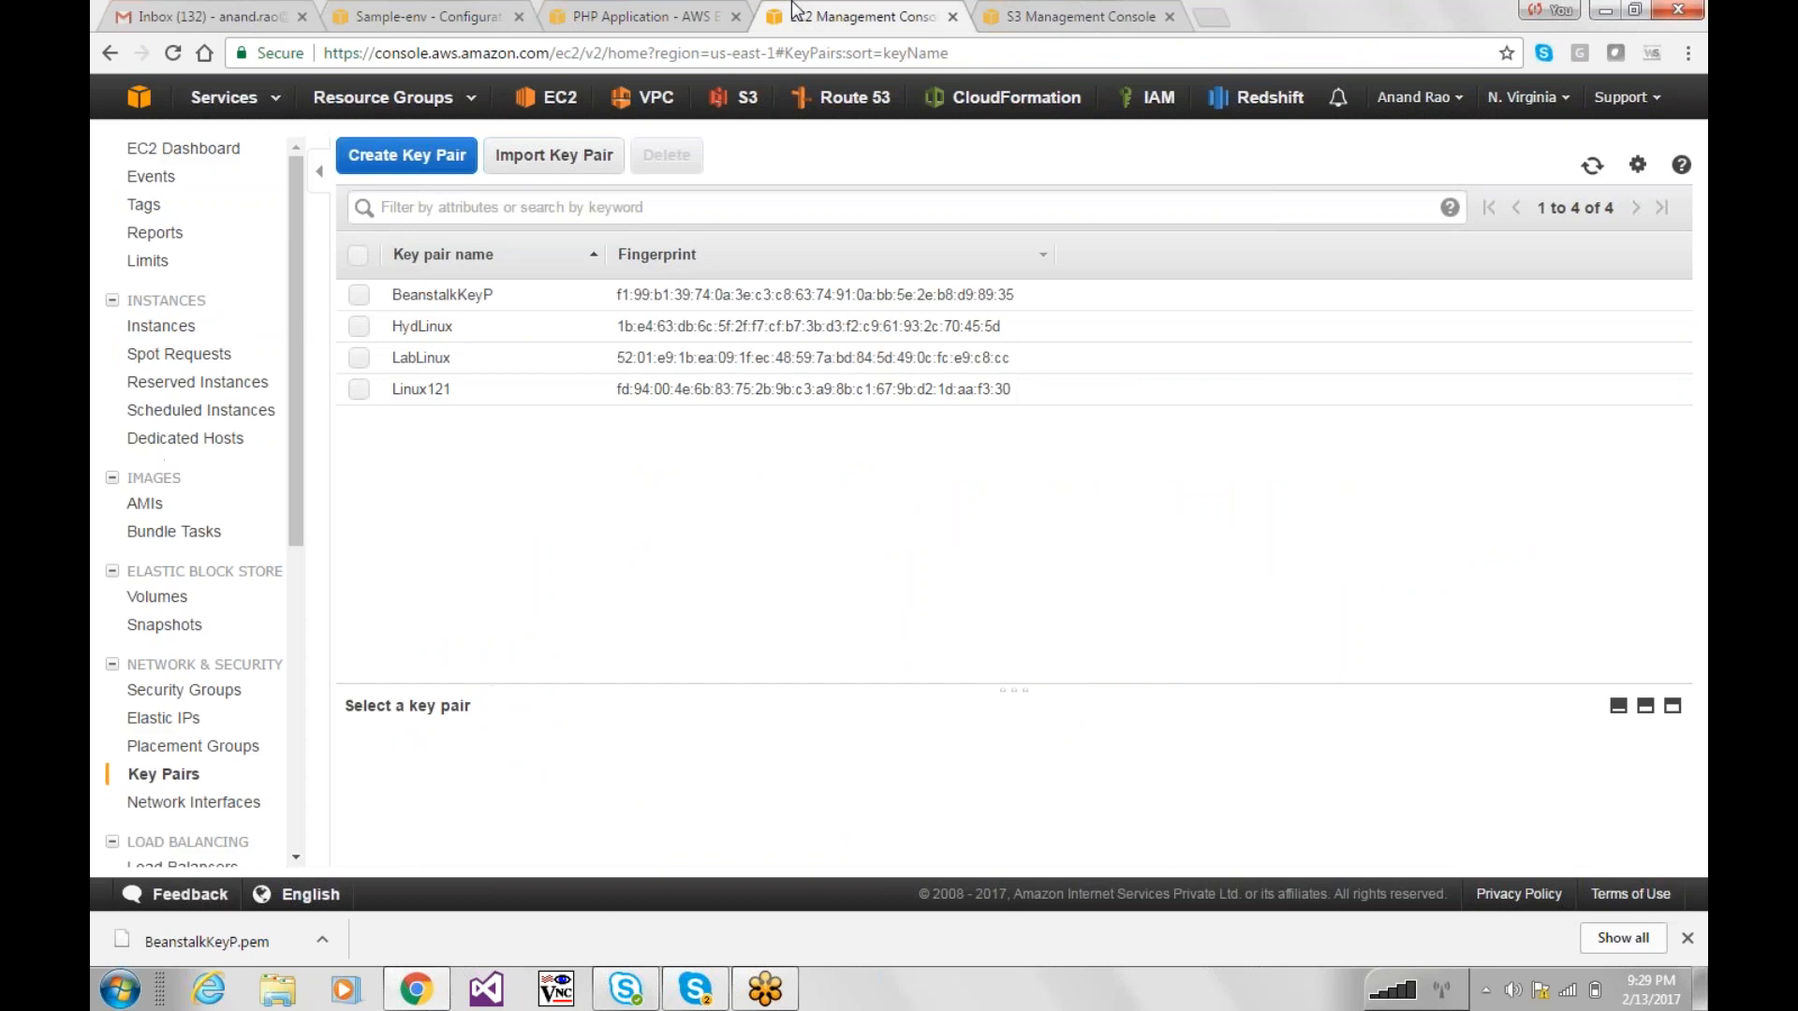
pyautogui.click(476, 13)
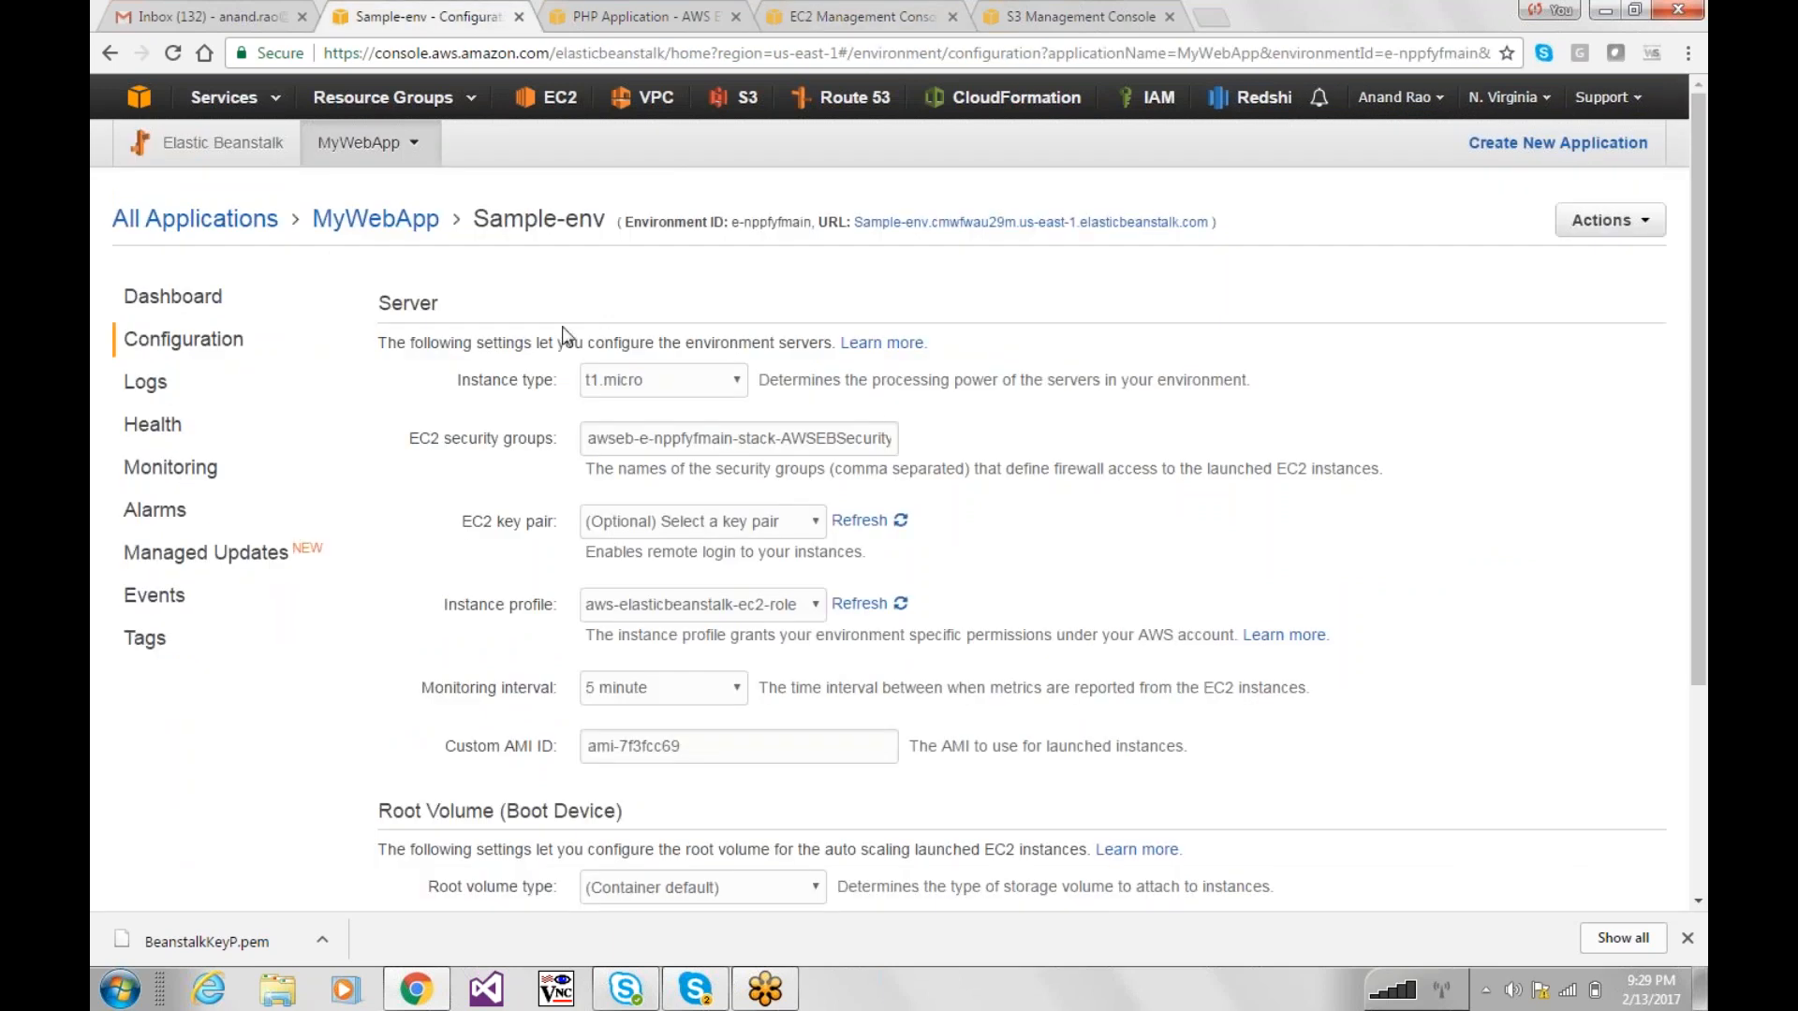
# Step: Browse the instance types offered for Sample-env's servers without choosing another one
pyautogui.click(663, 380)
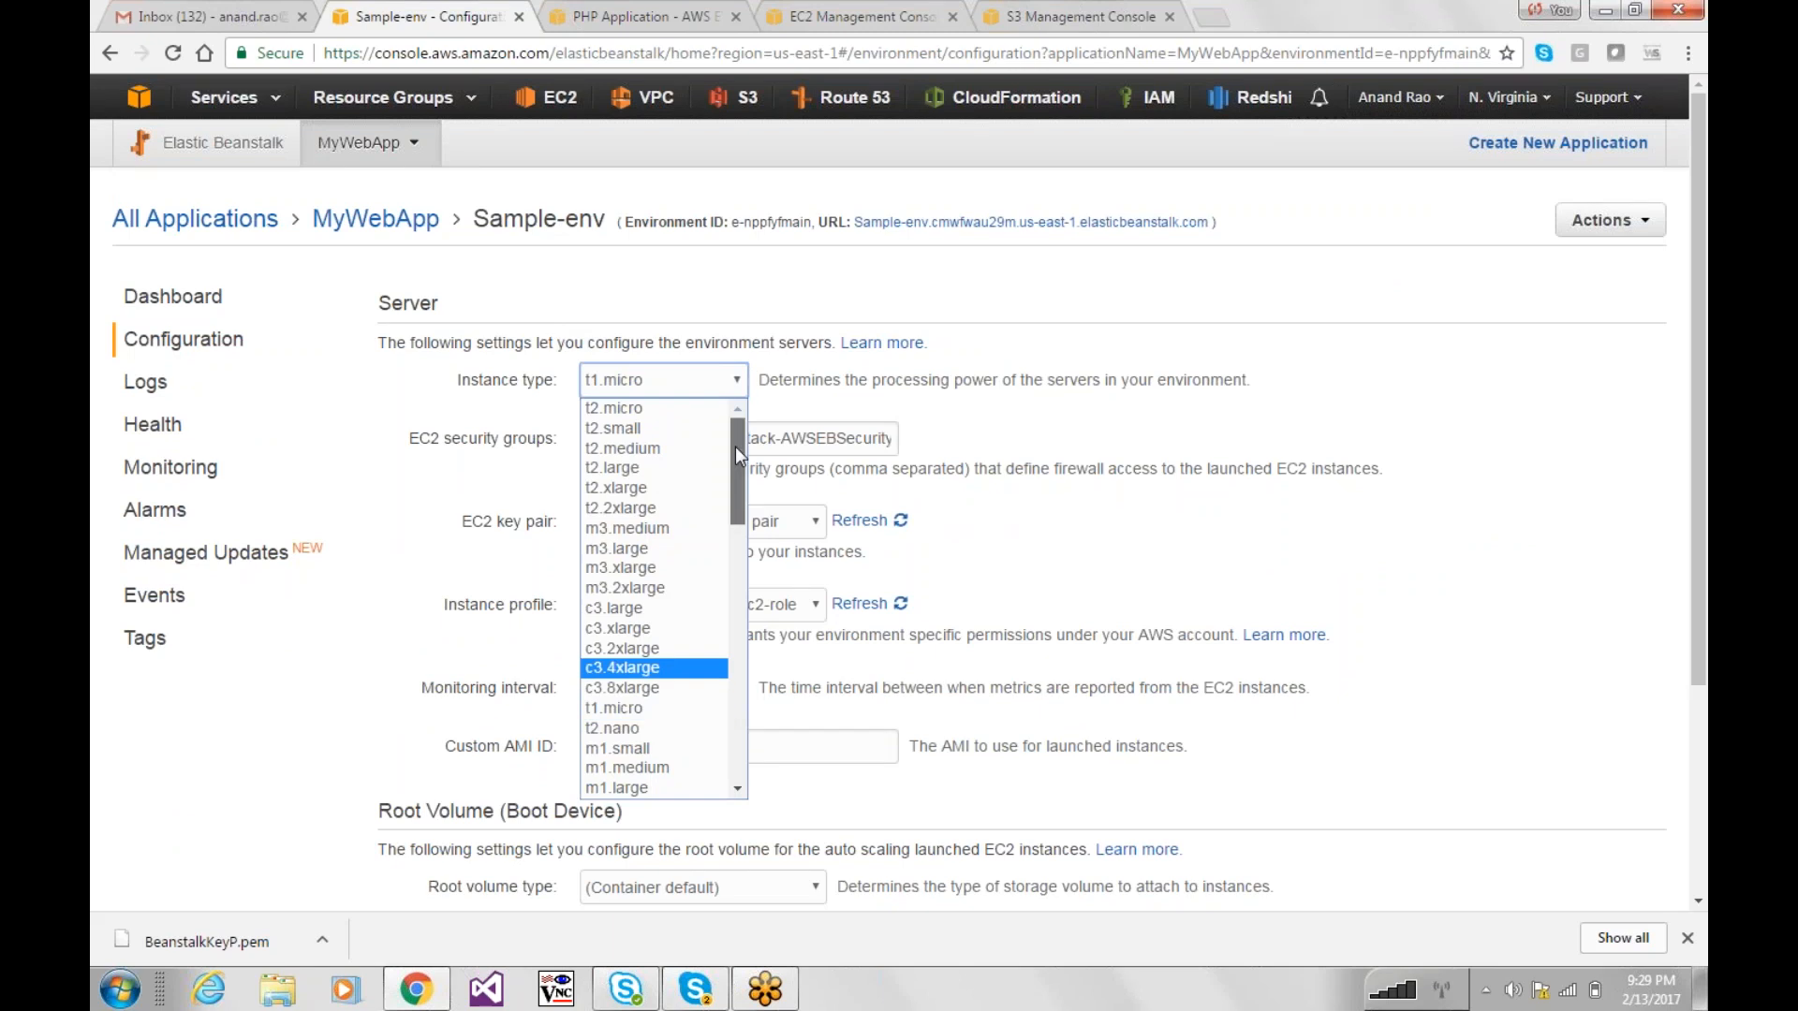
pyautogui.moveTo(734, 446); pyautogui.dragTo(733, 408)
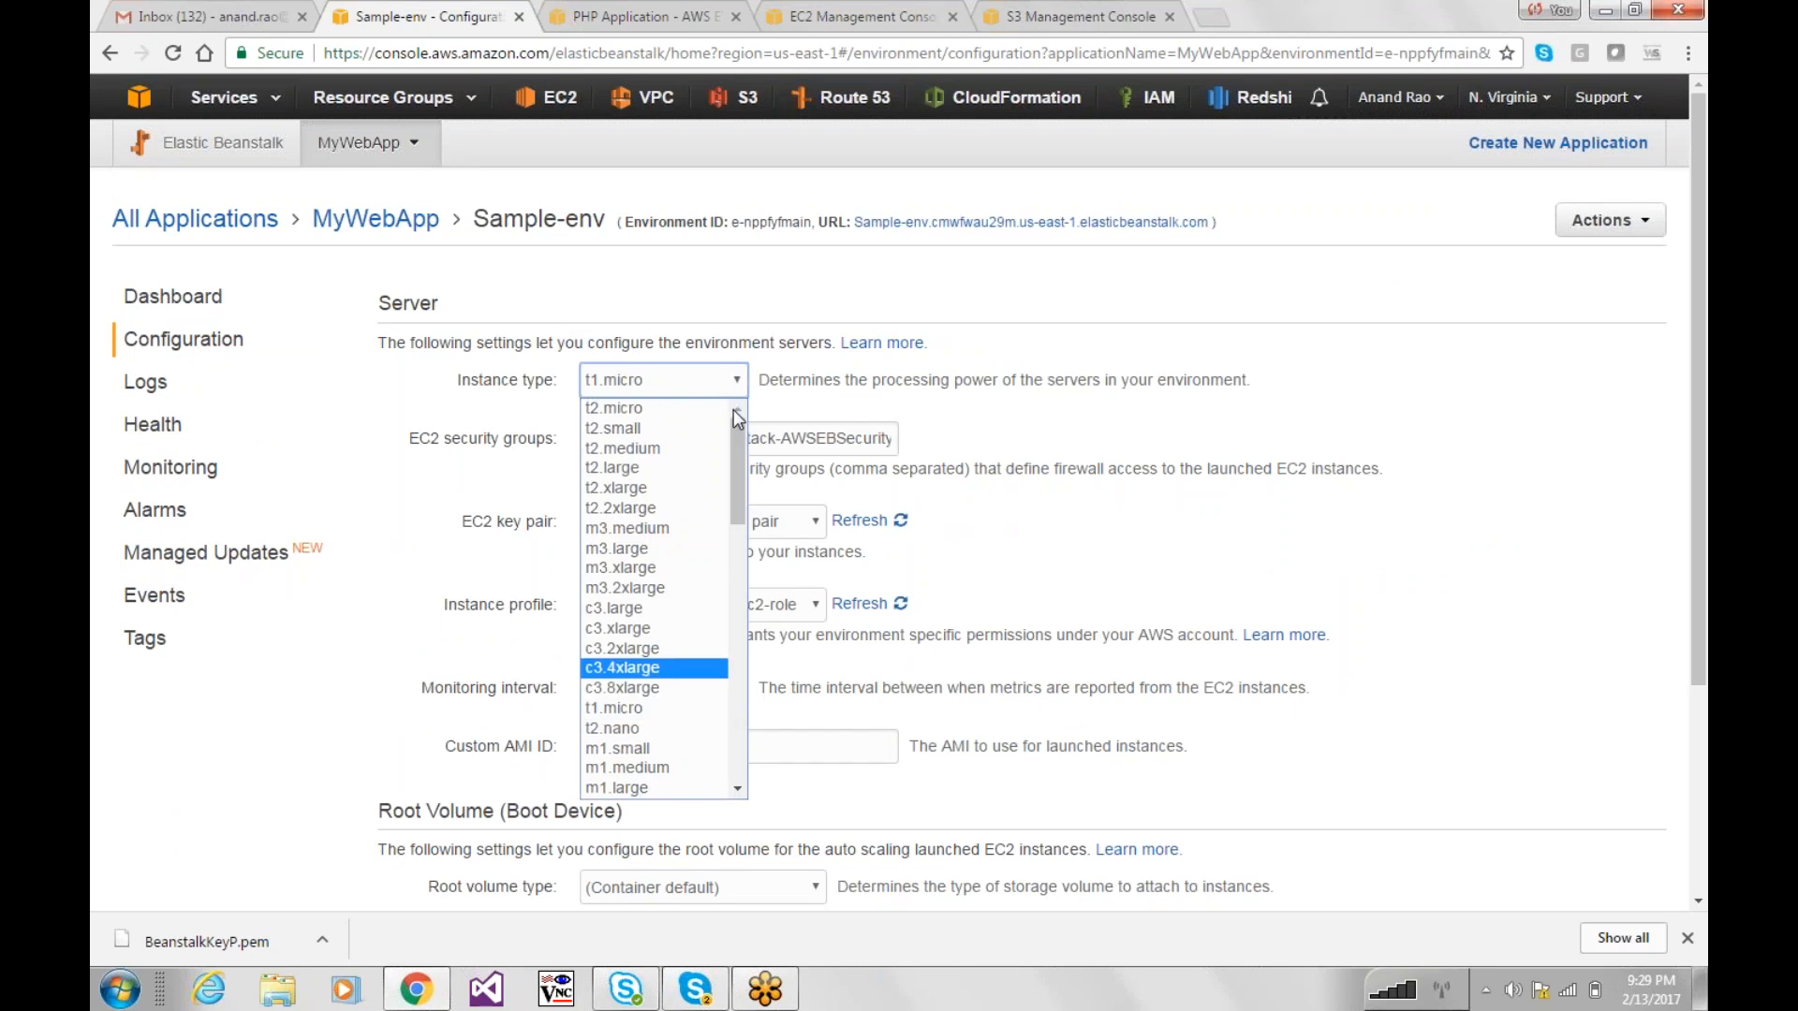
pyautogui.click(1217, 531)
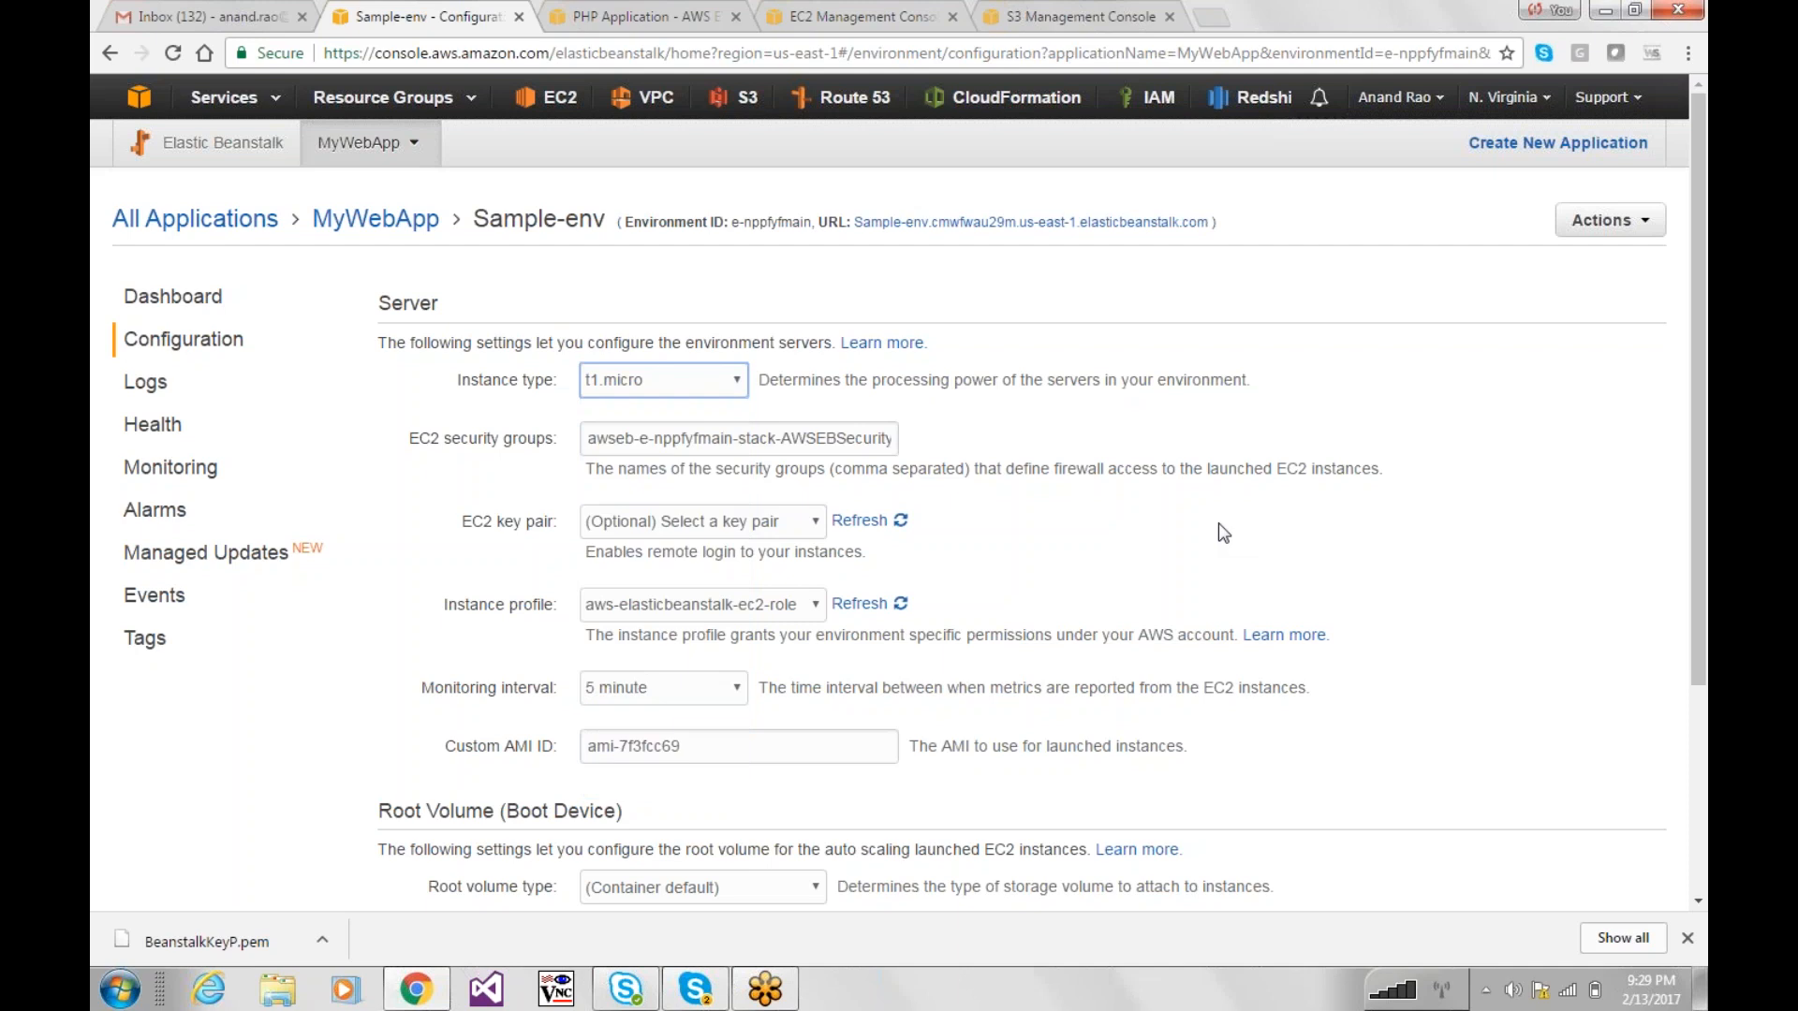
# Step: View the EC2 key pair options without choosing one and compare them with the EC2 console's key pair list
pyautogui.click(764, 534)
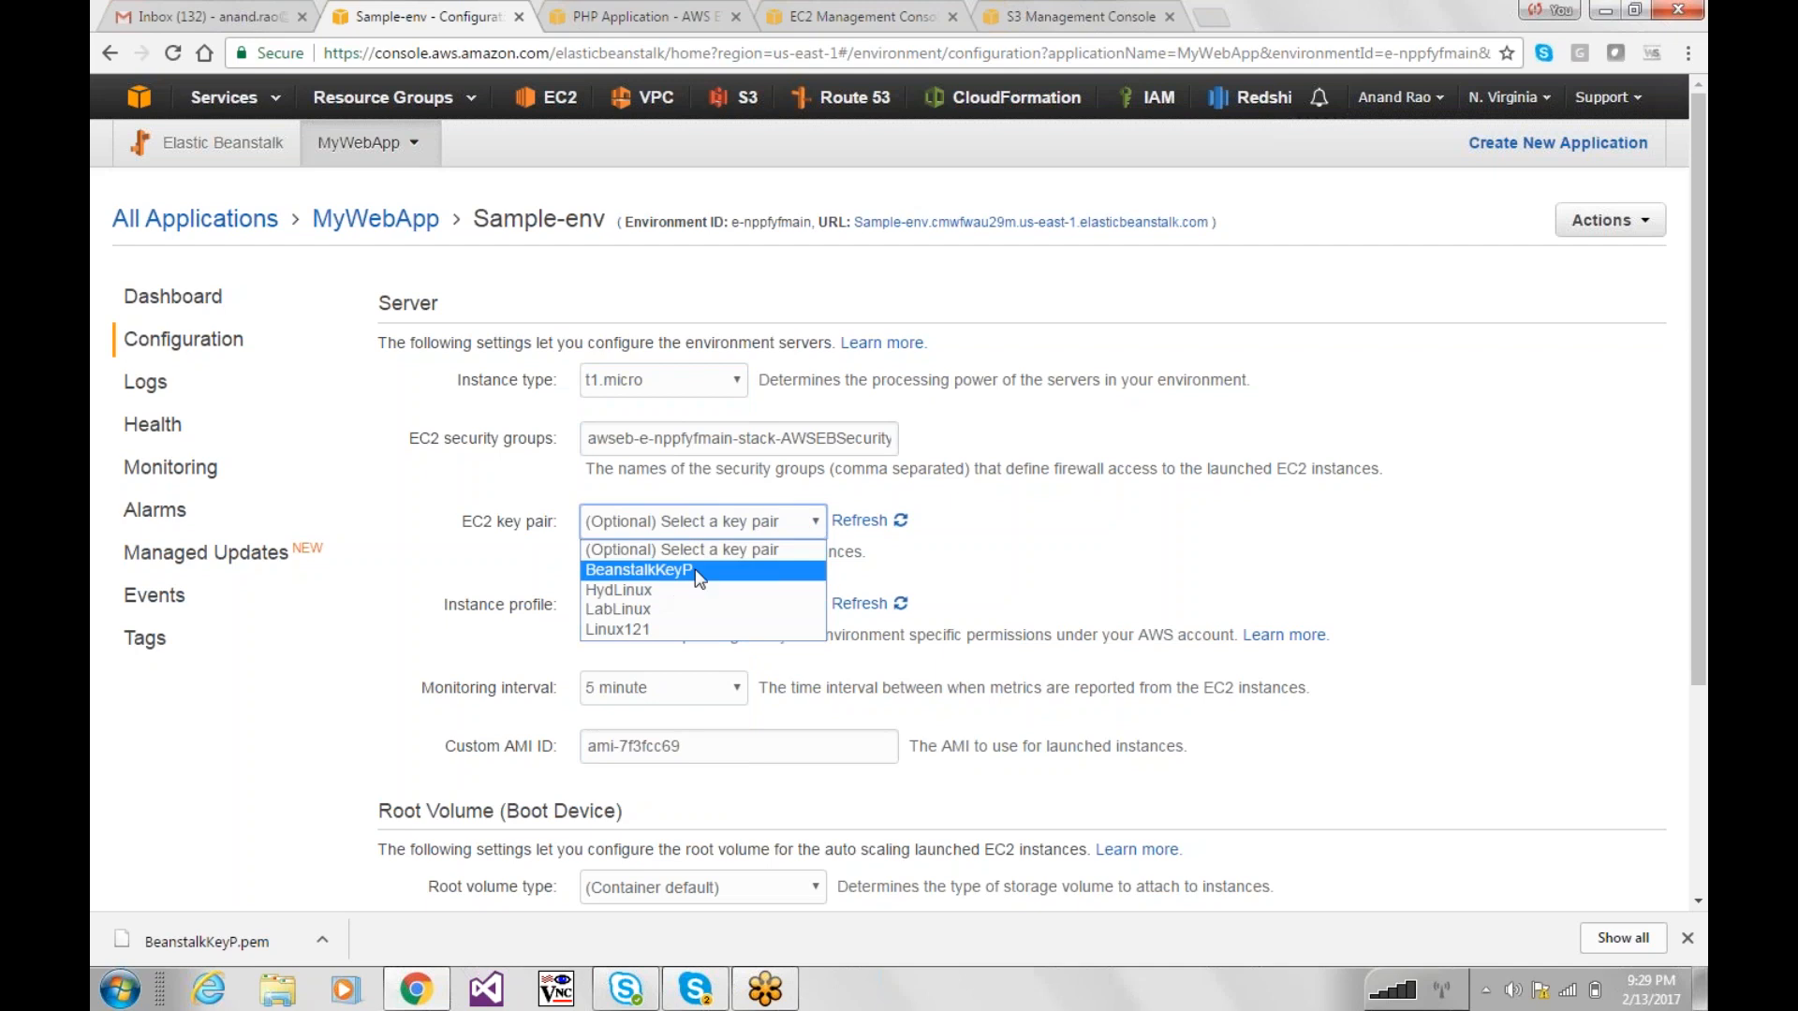
pyautogui.click(992, 562)
pyautogui.click(822, 9)
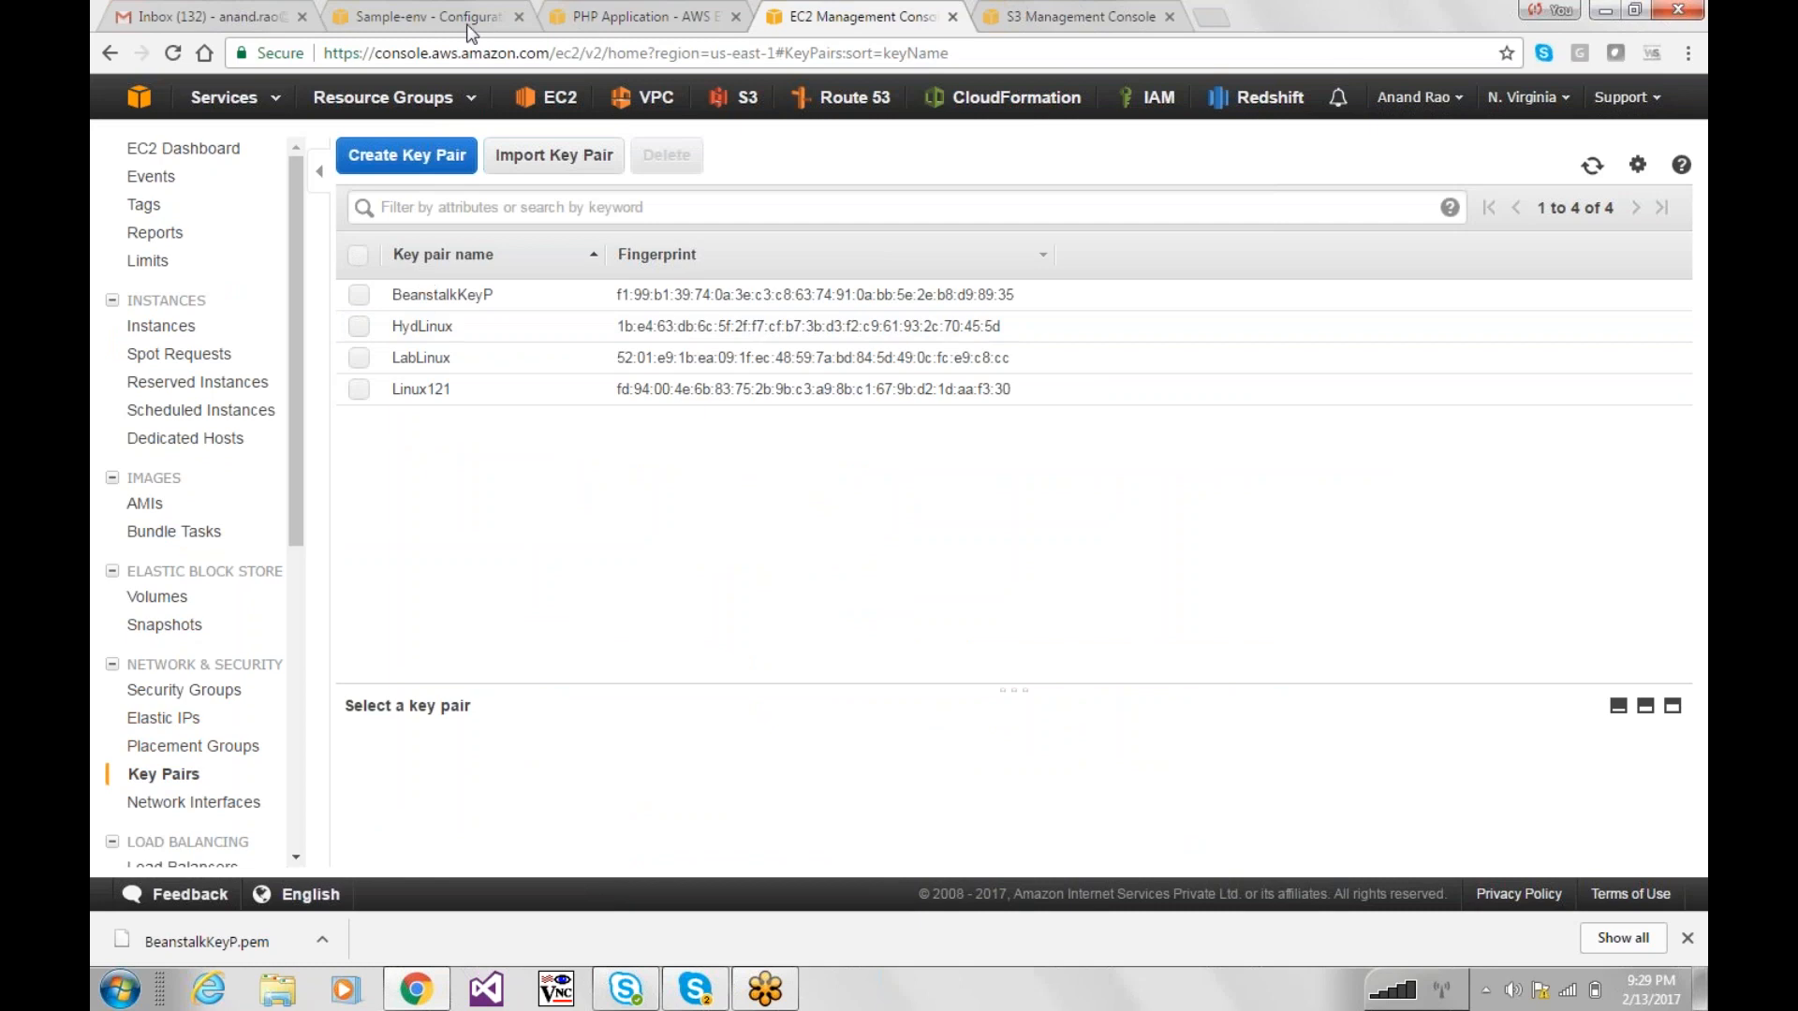
pyautogui.click(602, 13)
pyautogui.click(493, 11)
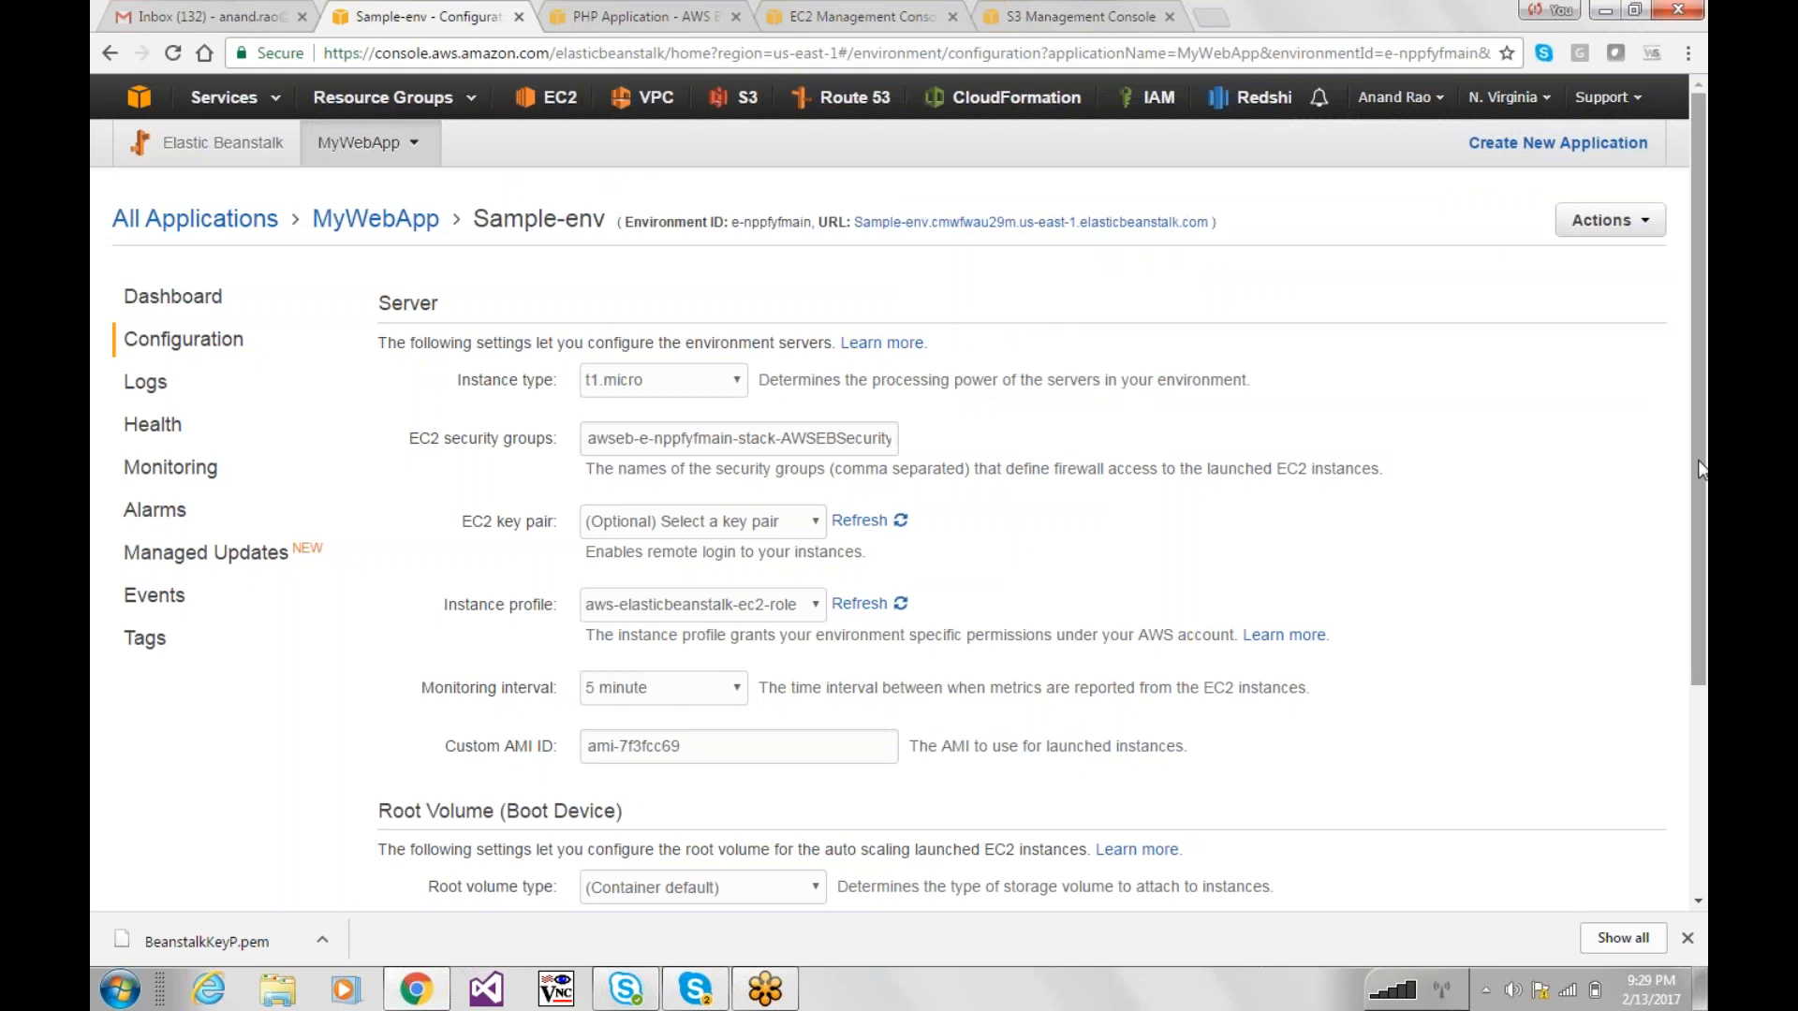
# Step: Try a monitoring interval of 1 minute in the instance settings and set it back to 5 minute
pyautogui.scroll(-2, 994, 448)
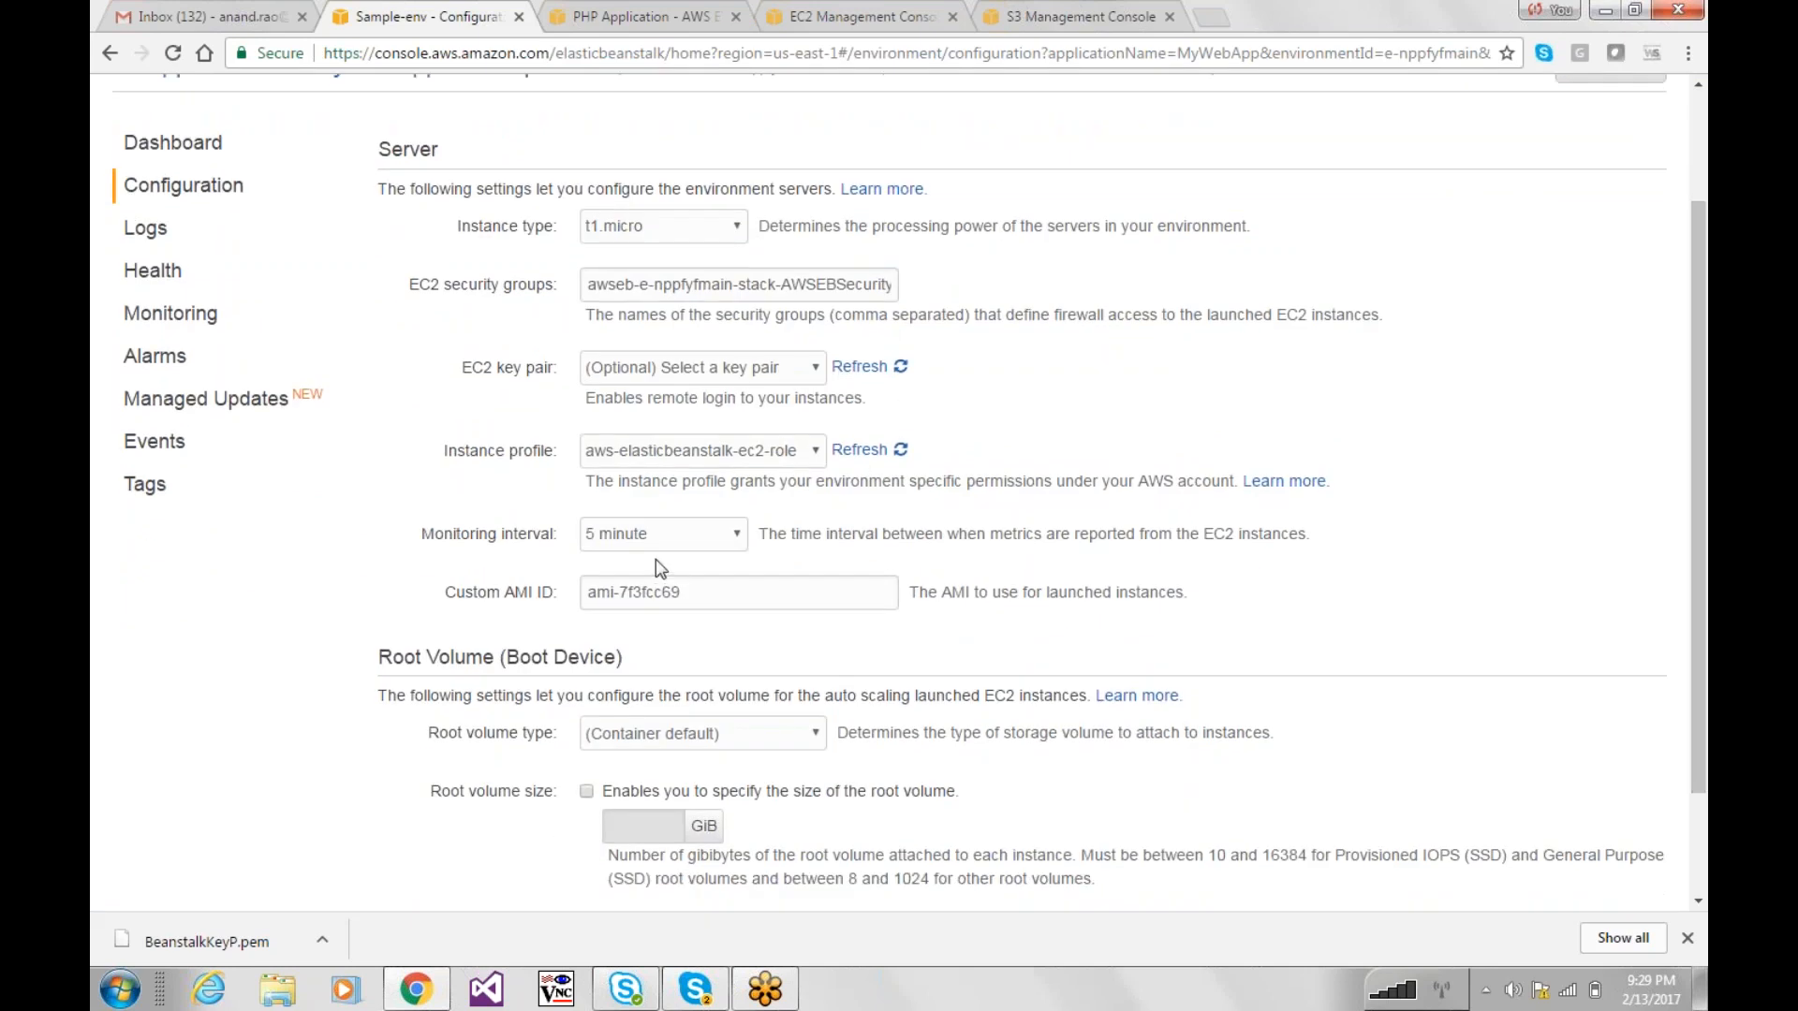
pyautogui.click(656, 536)
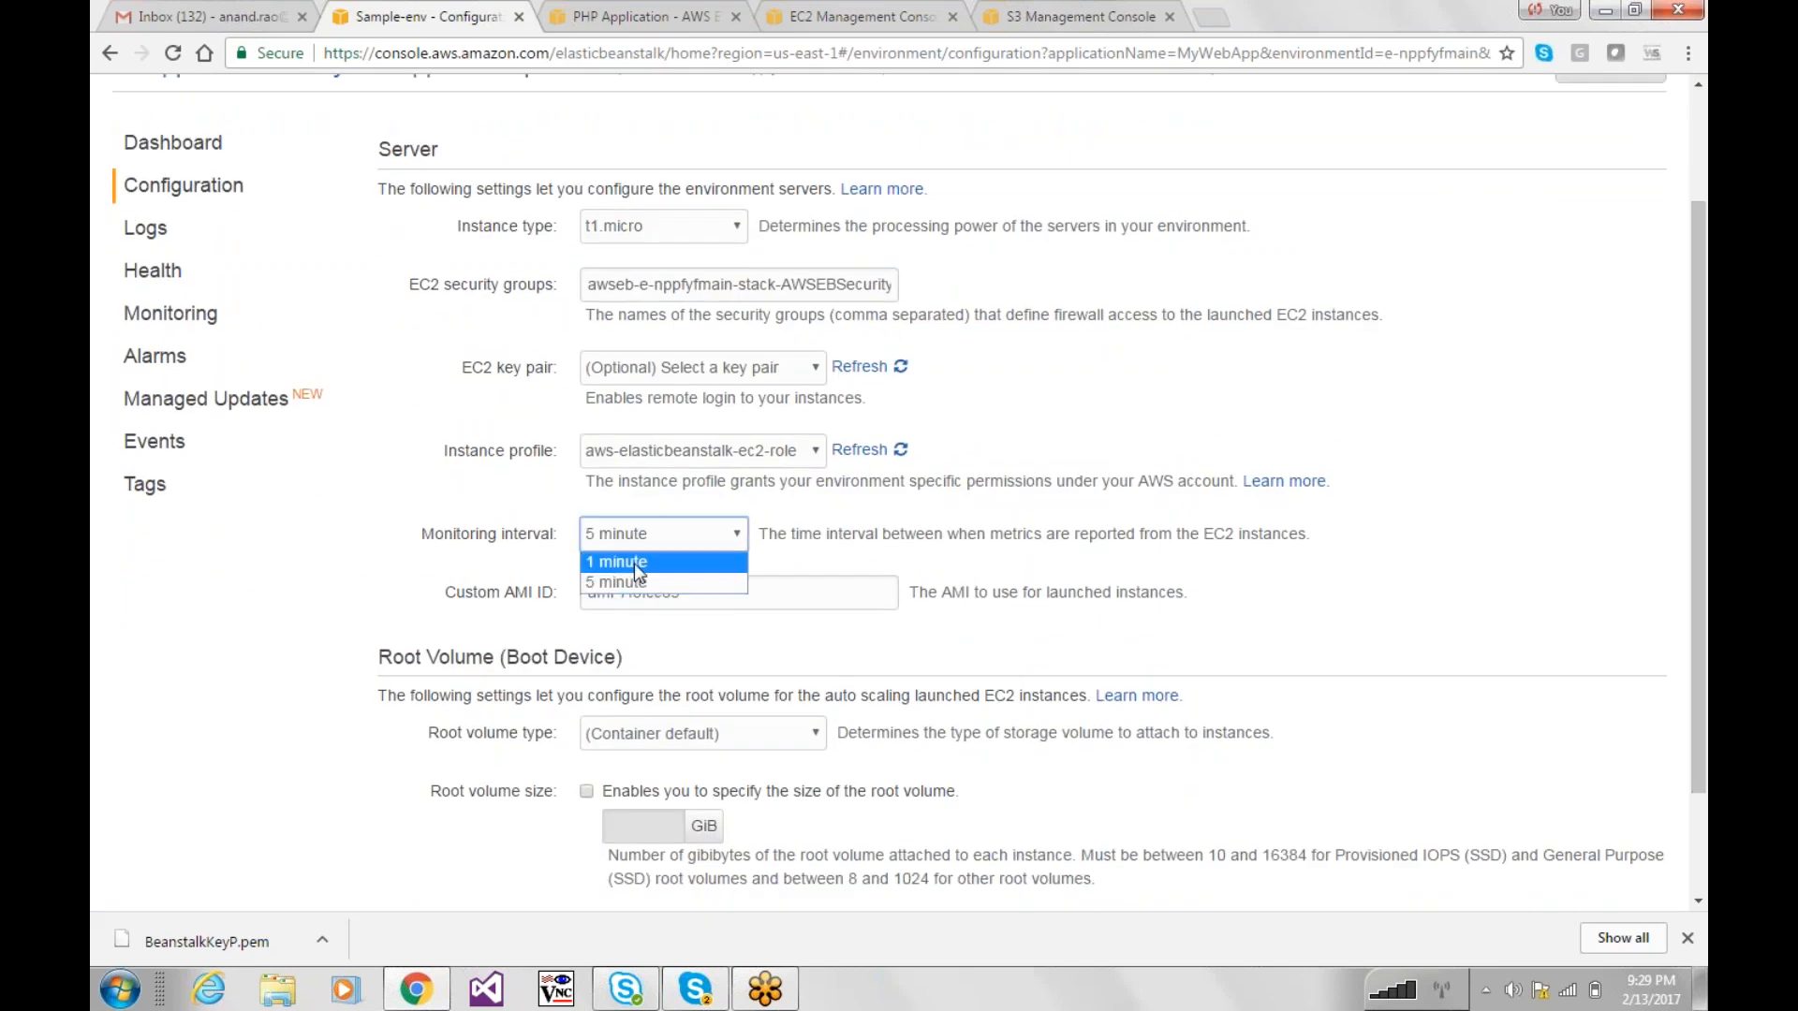
pyautogui.click(633, 562)
pyautogui.click(656, 536)
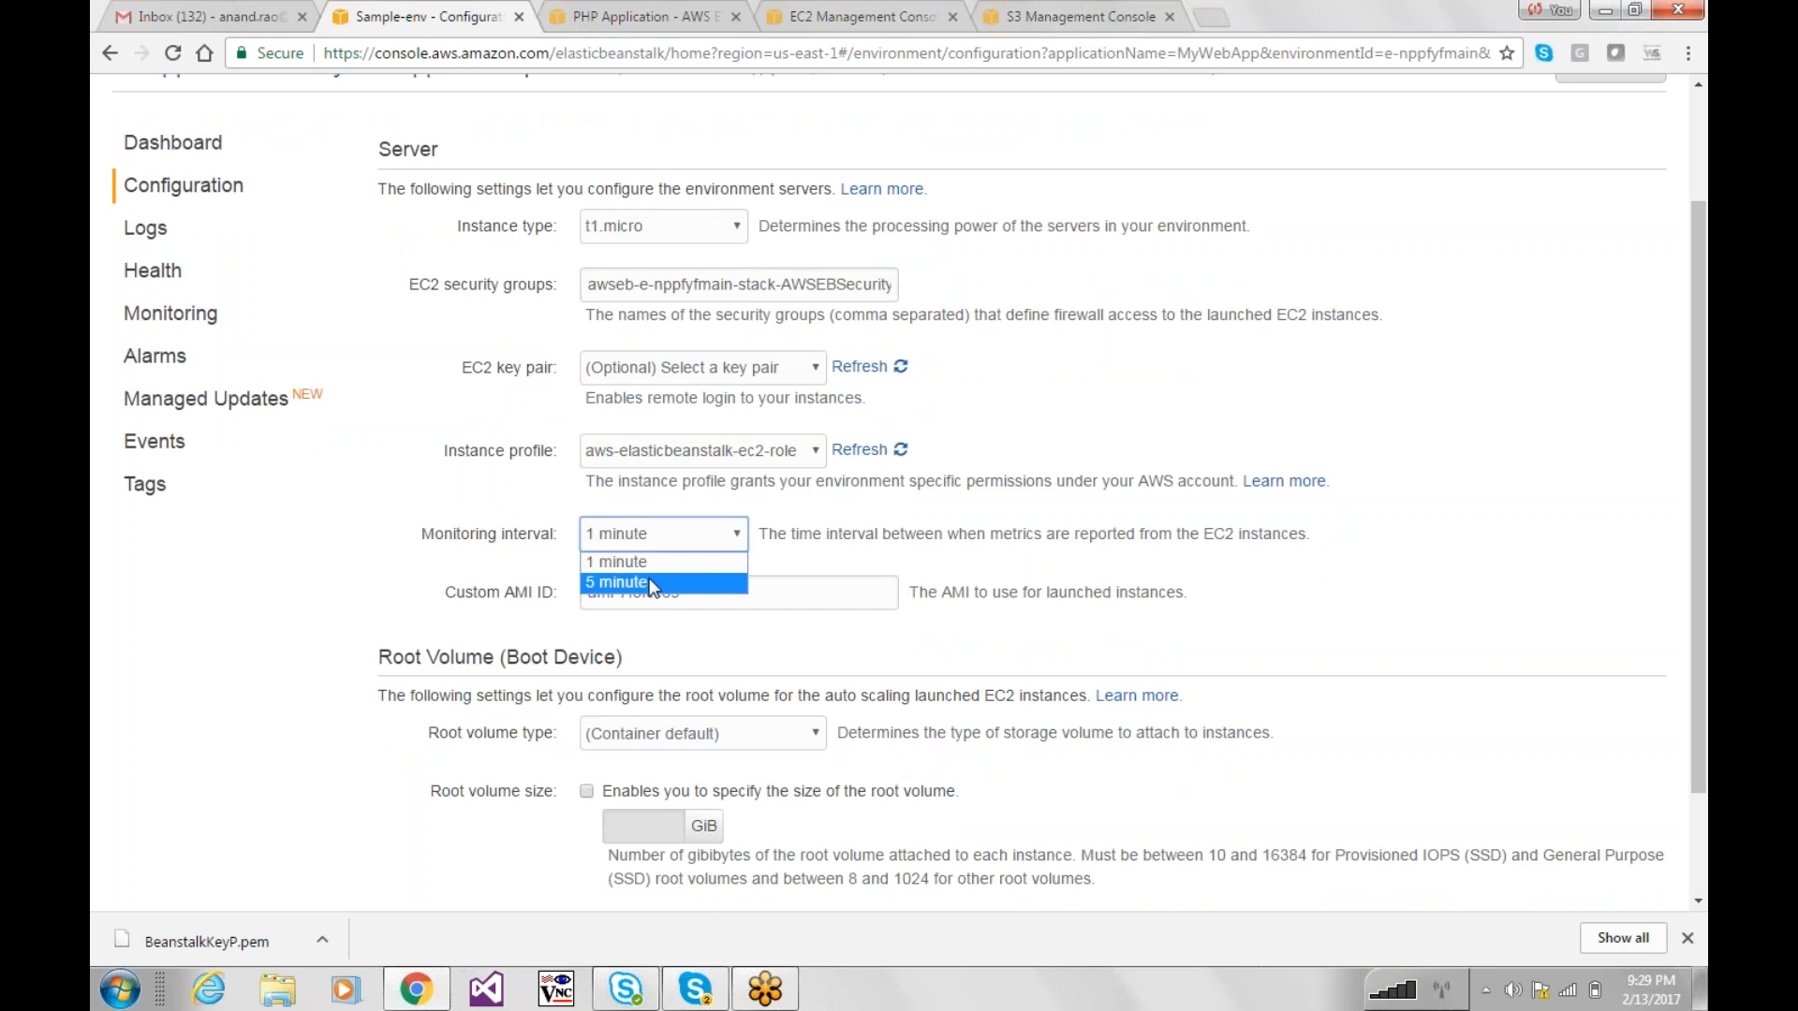
pyautogui.click(653, 583)
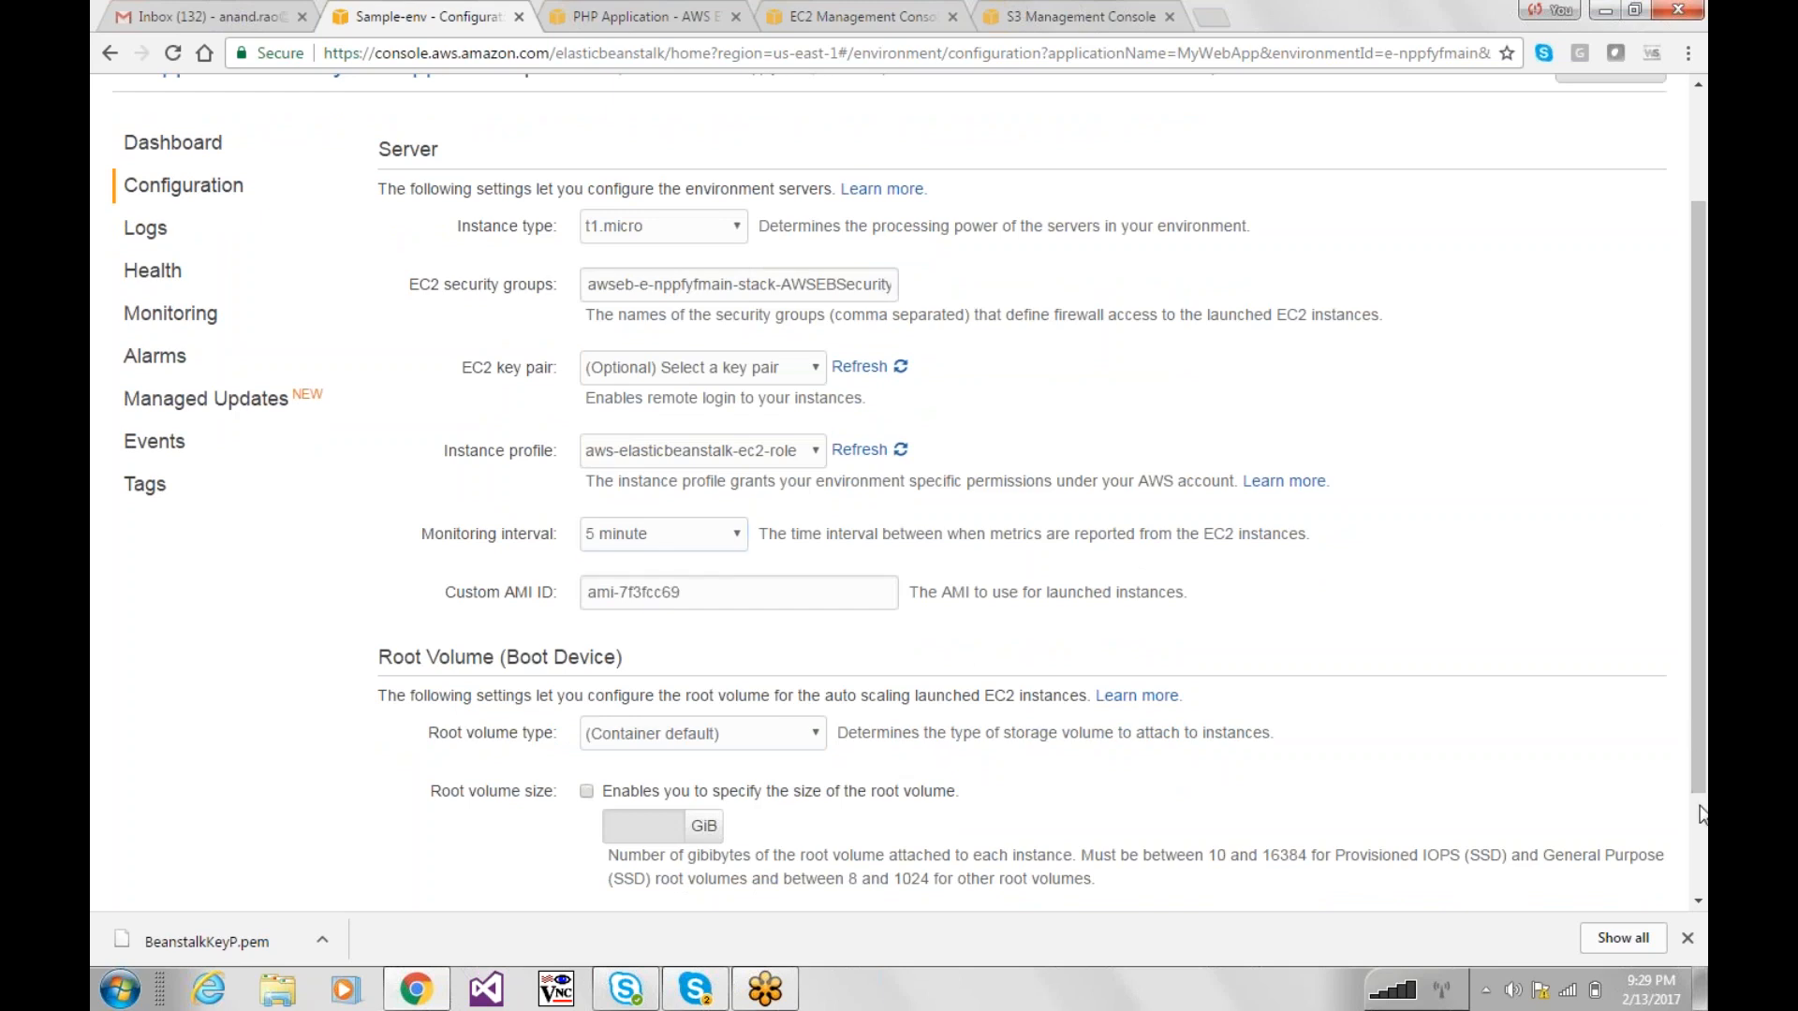
# Step: Review the root volume settings and the email notification settings, leaving both without applying anything
pyautogui.click(1702, 813)
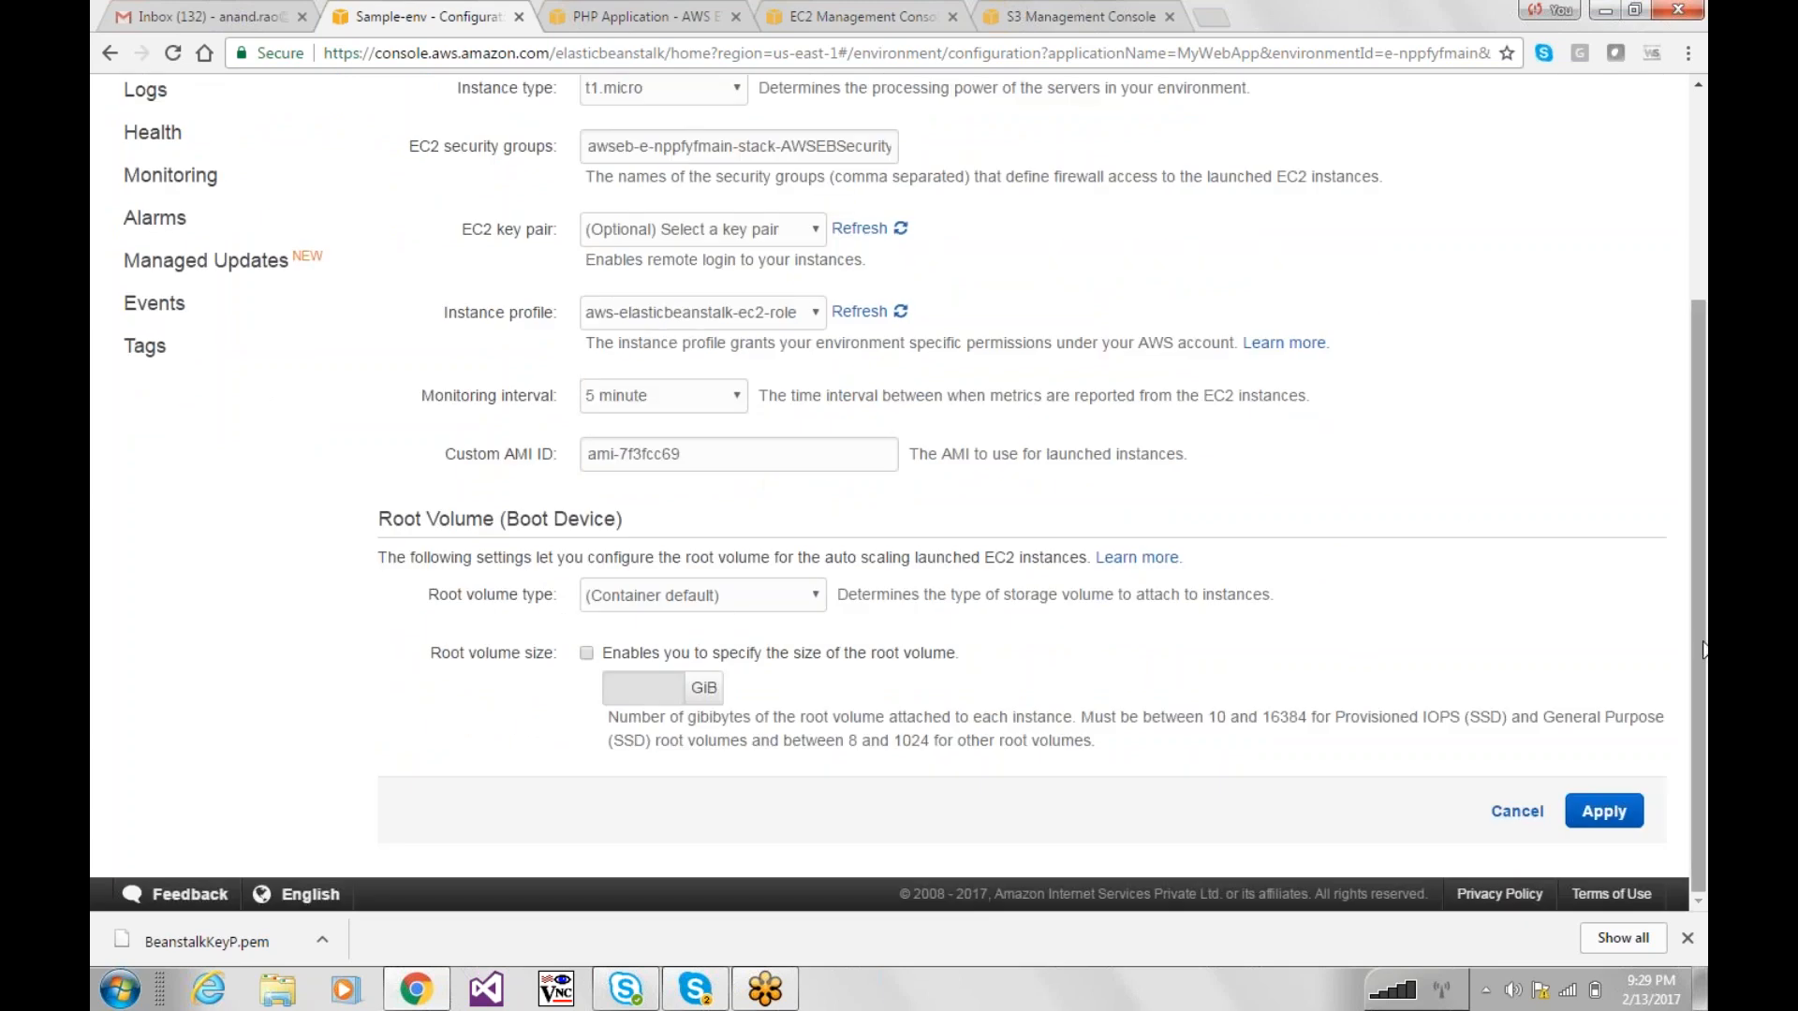
pyautogui.moveTo(1703, 642); pyautogui.dragTo(1678, 558)
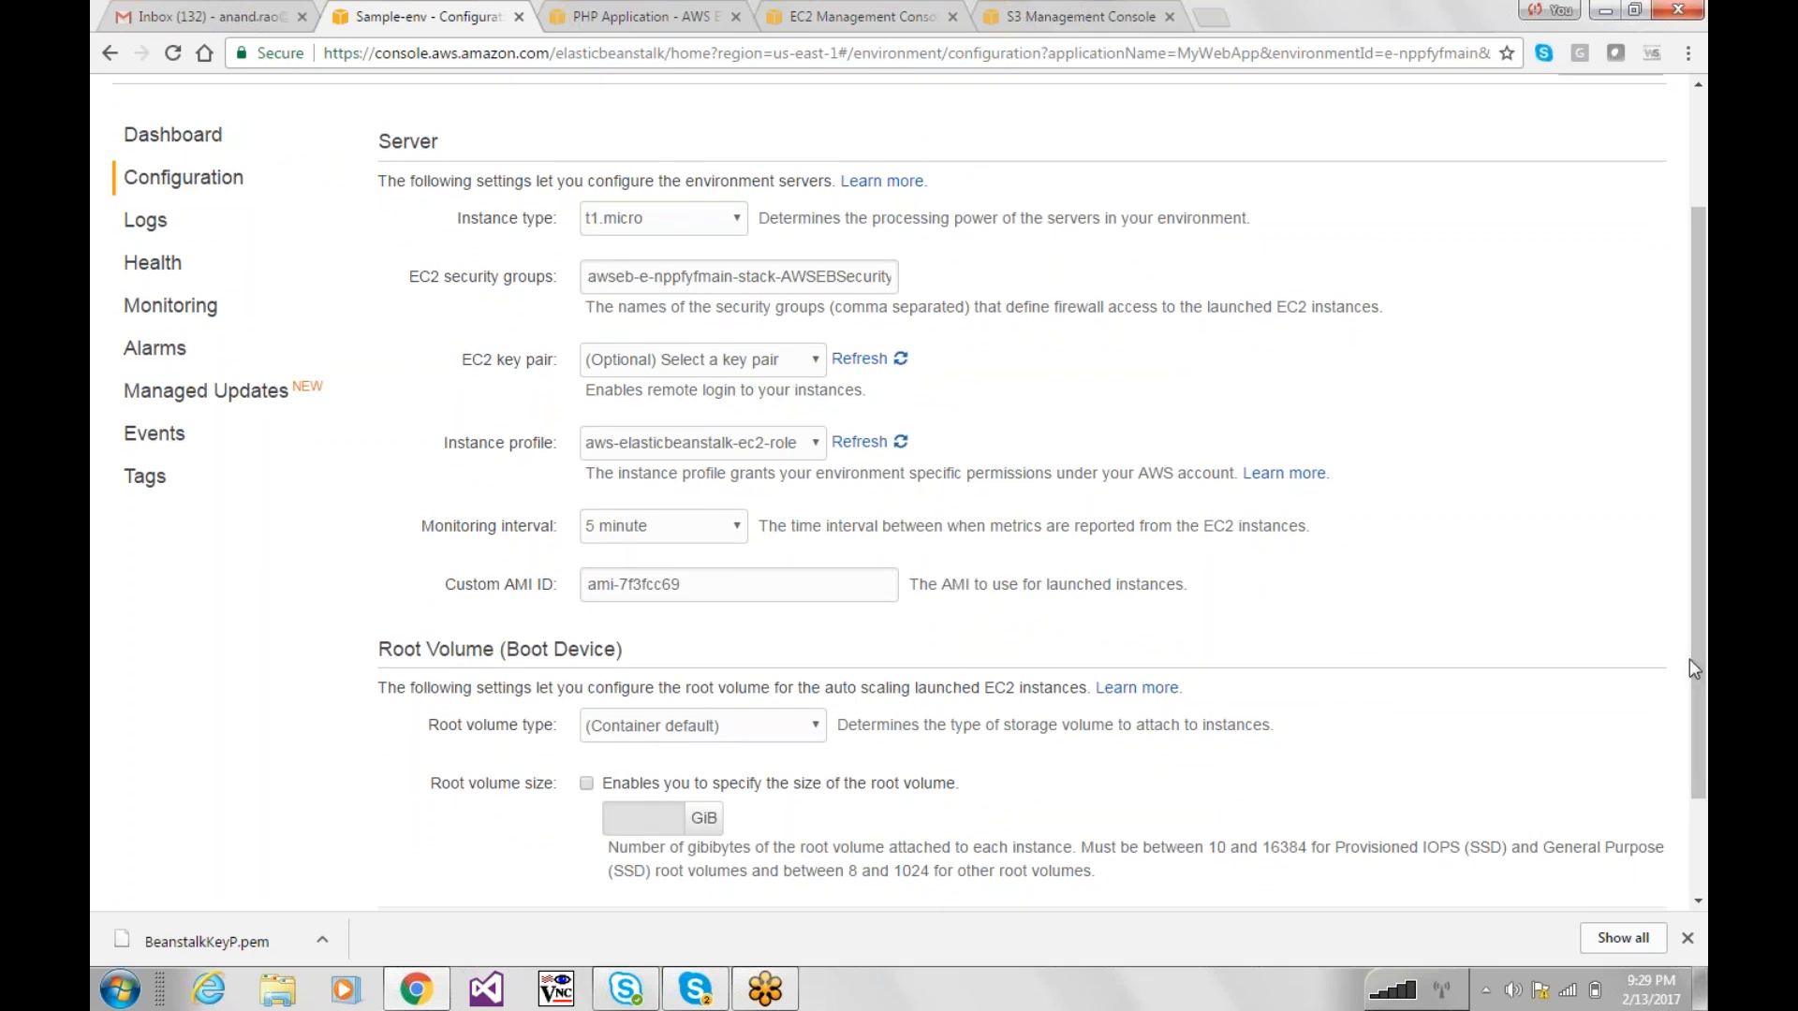
pyautogui.moveTo(1696, 659); pyautogui.dragTo(1694, 717)
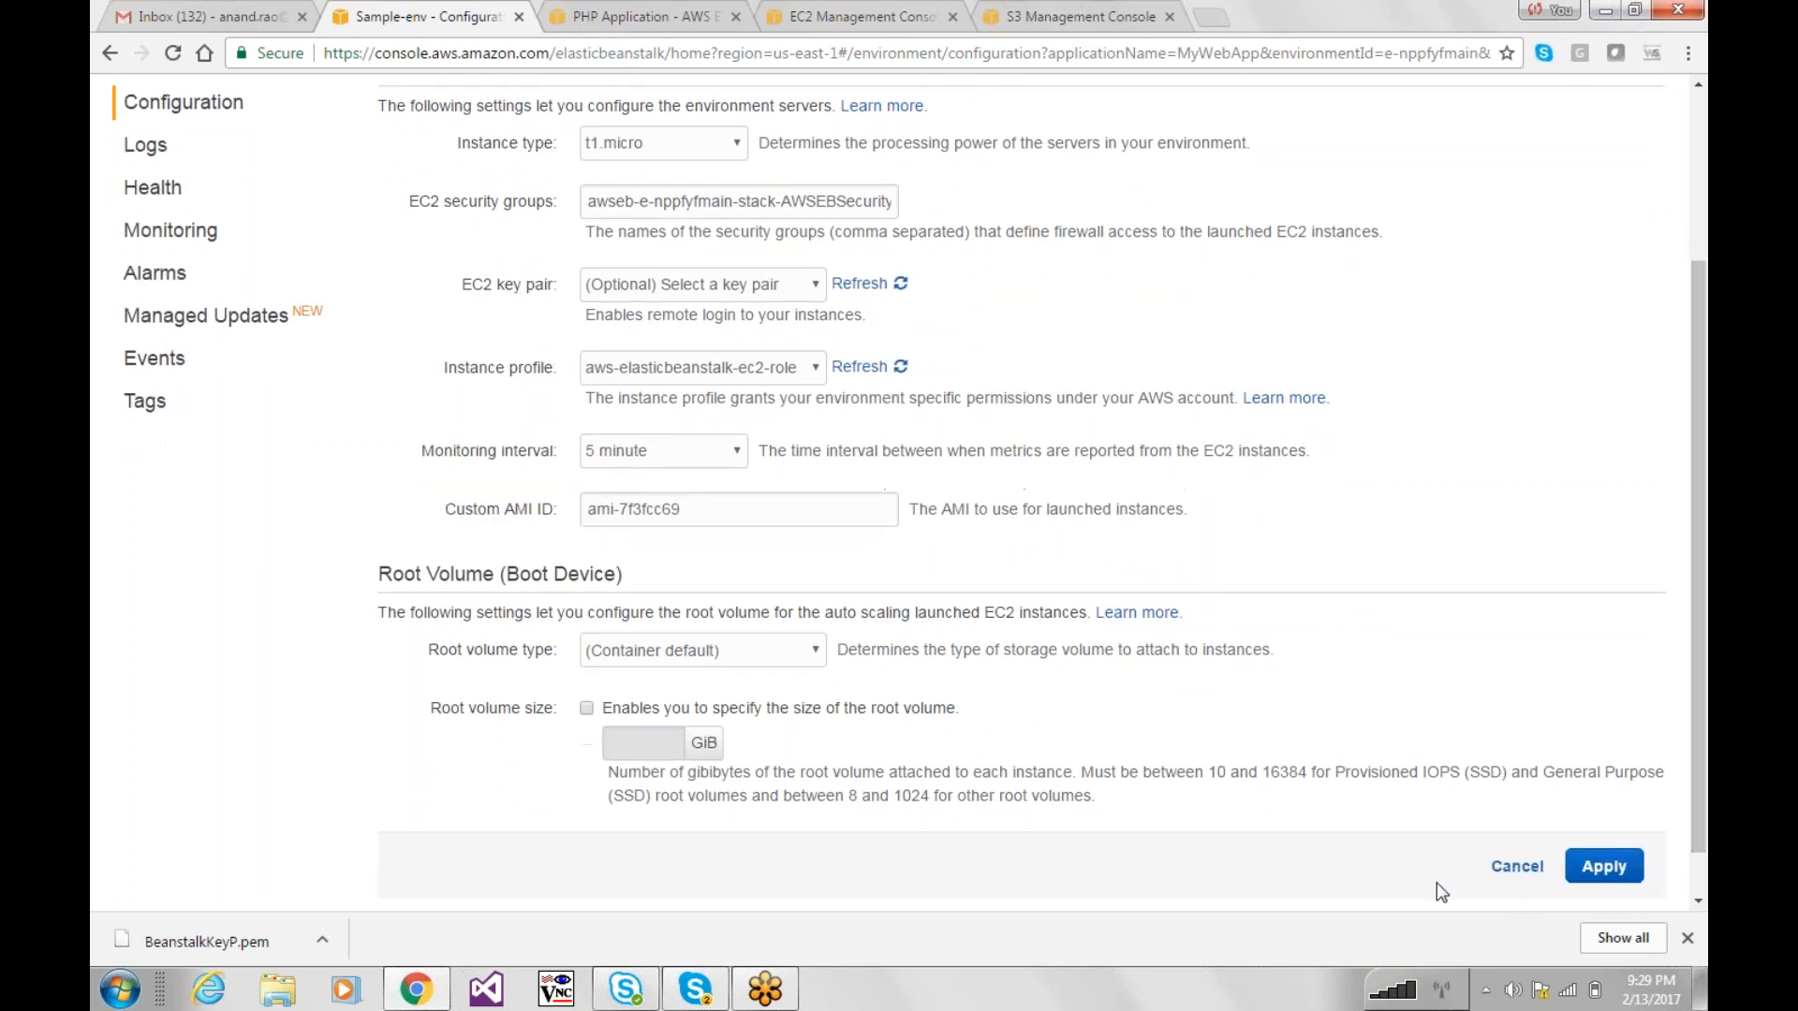
pyautogui.click(1503, 871)
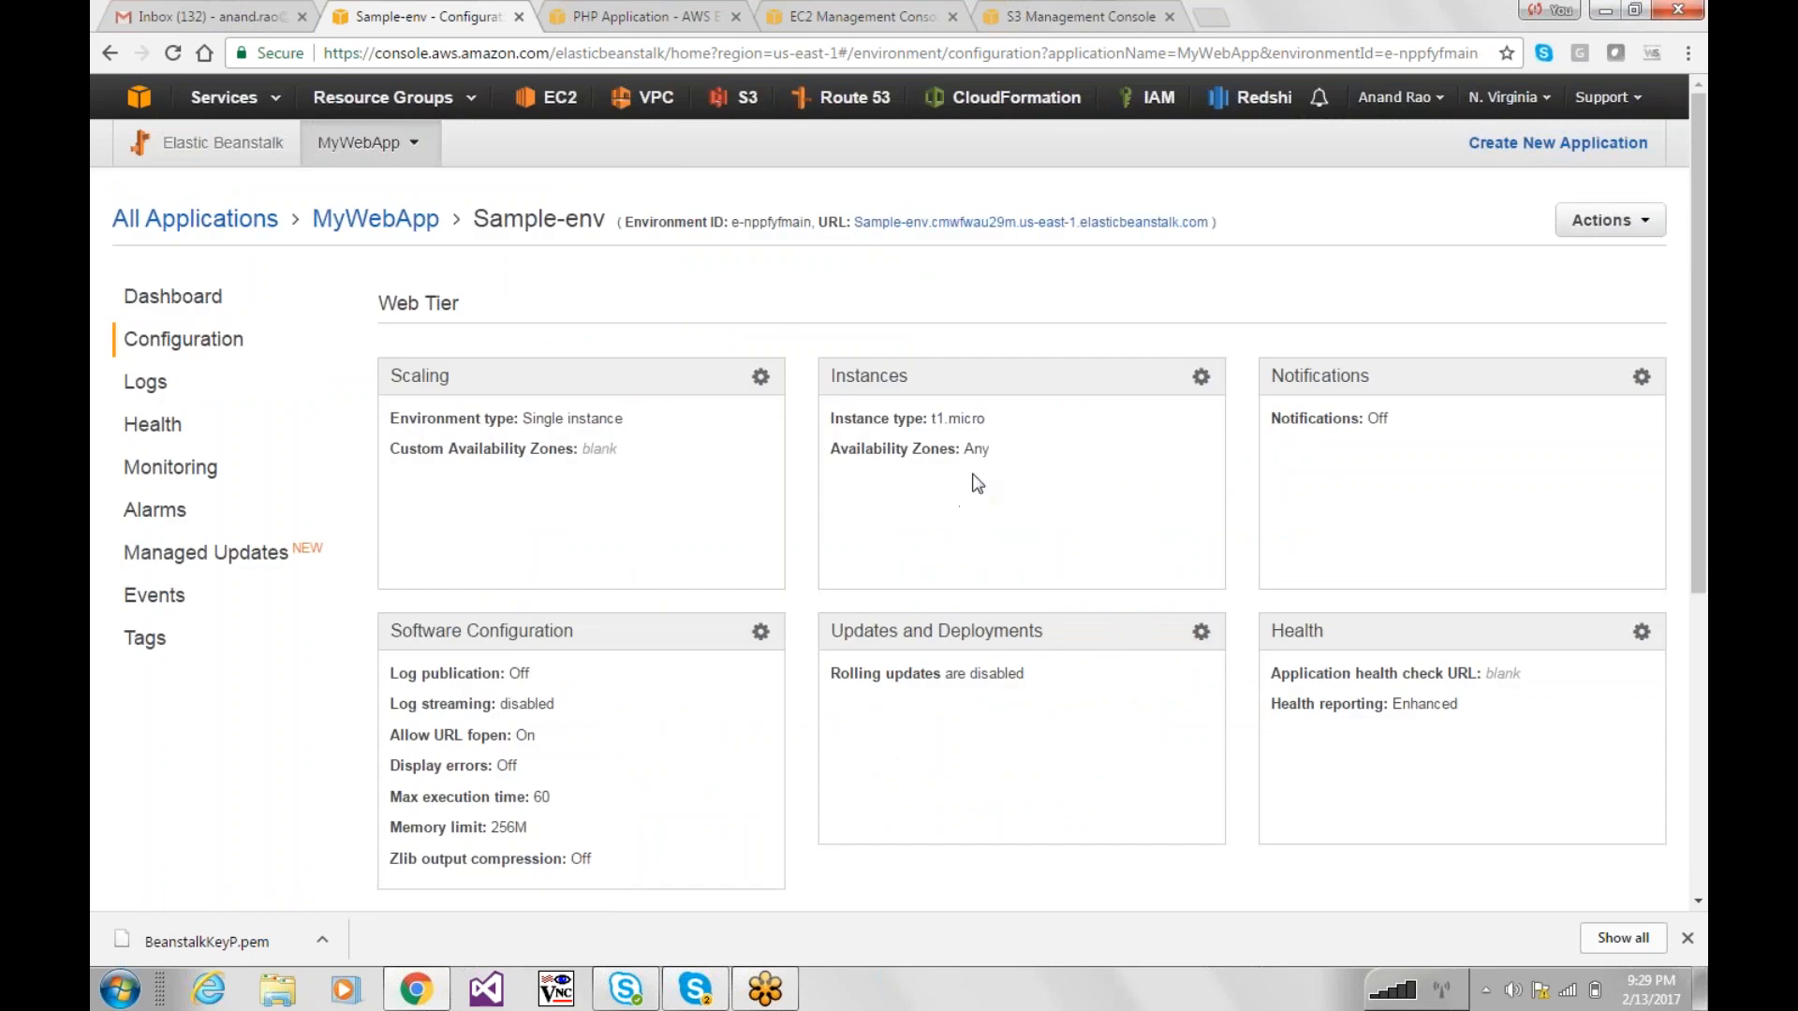
pyautogui.click(1641, 380)
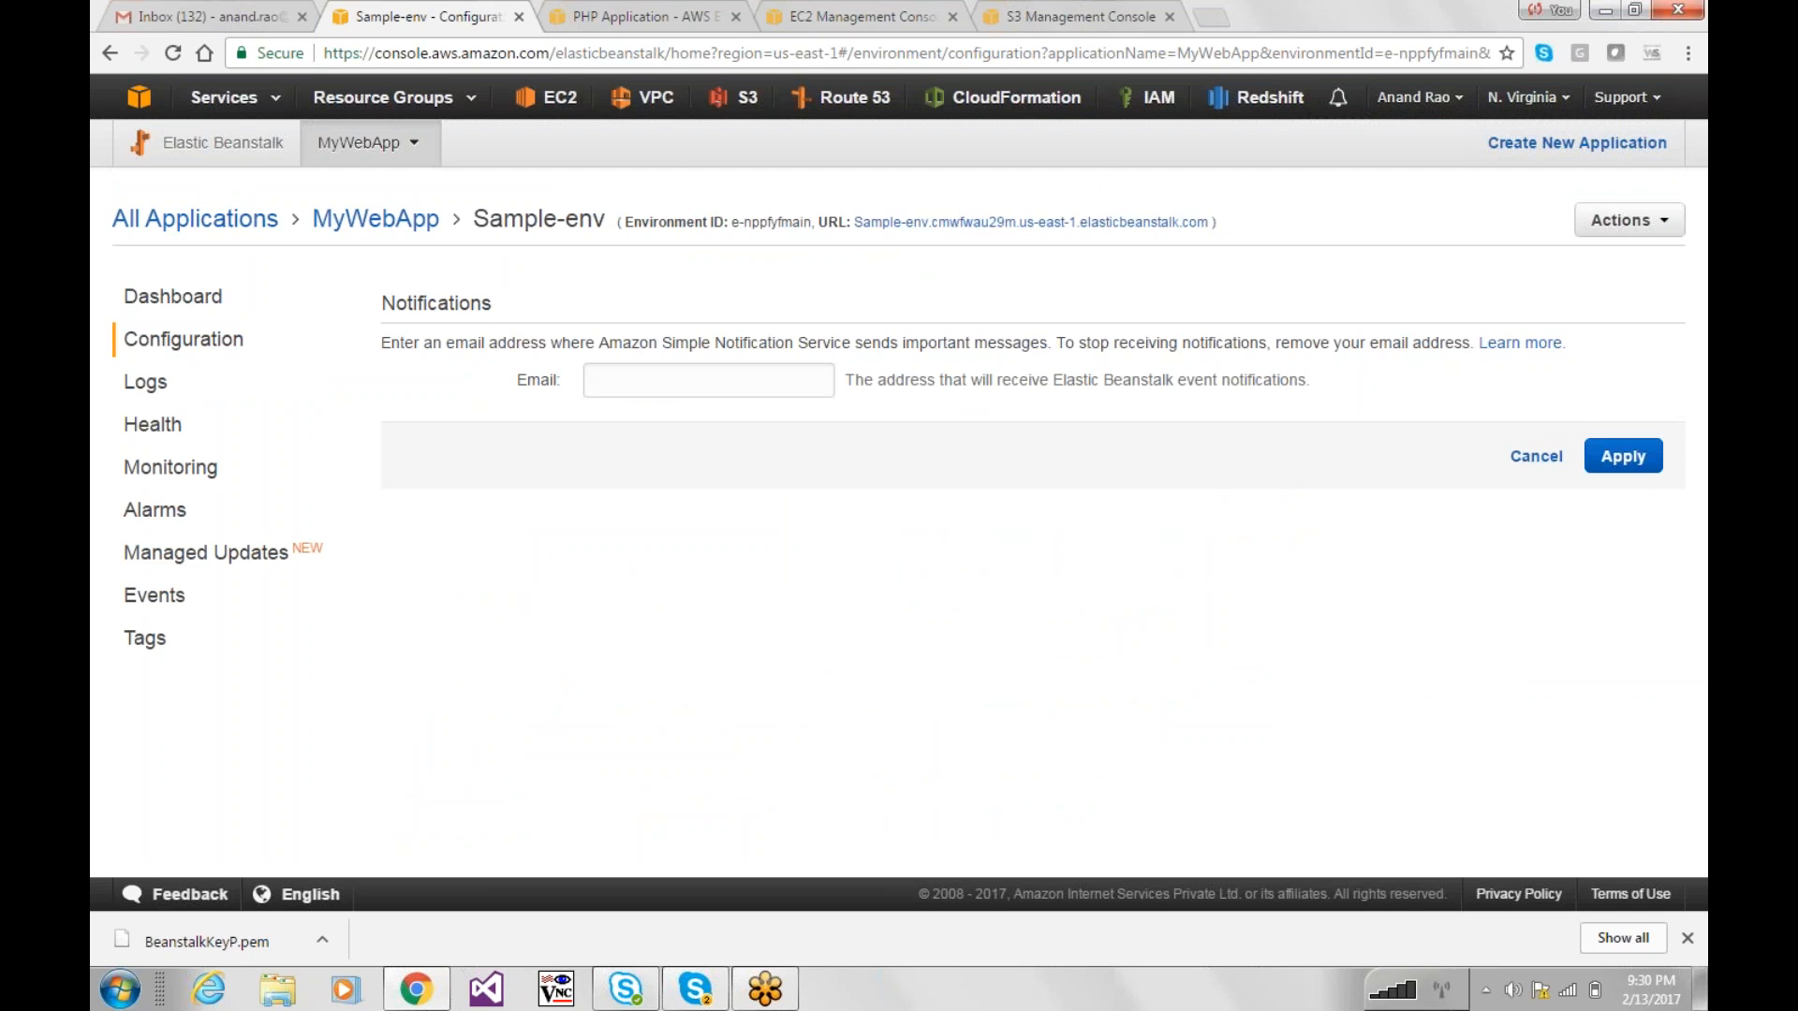
pyautogui.click(1535, 457)
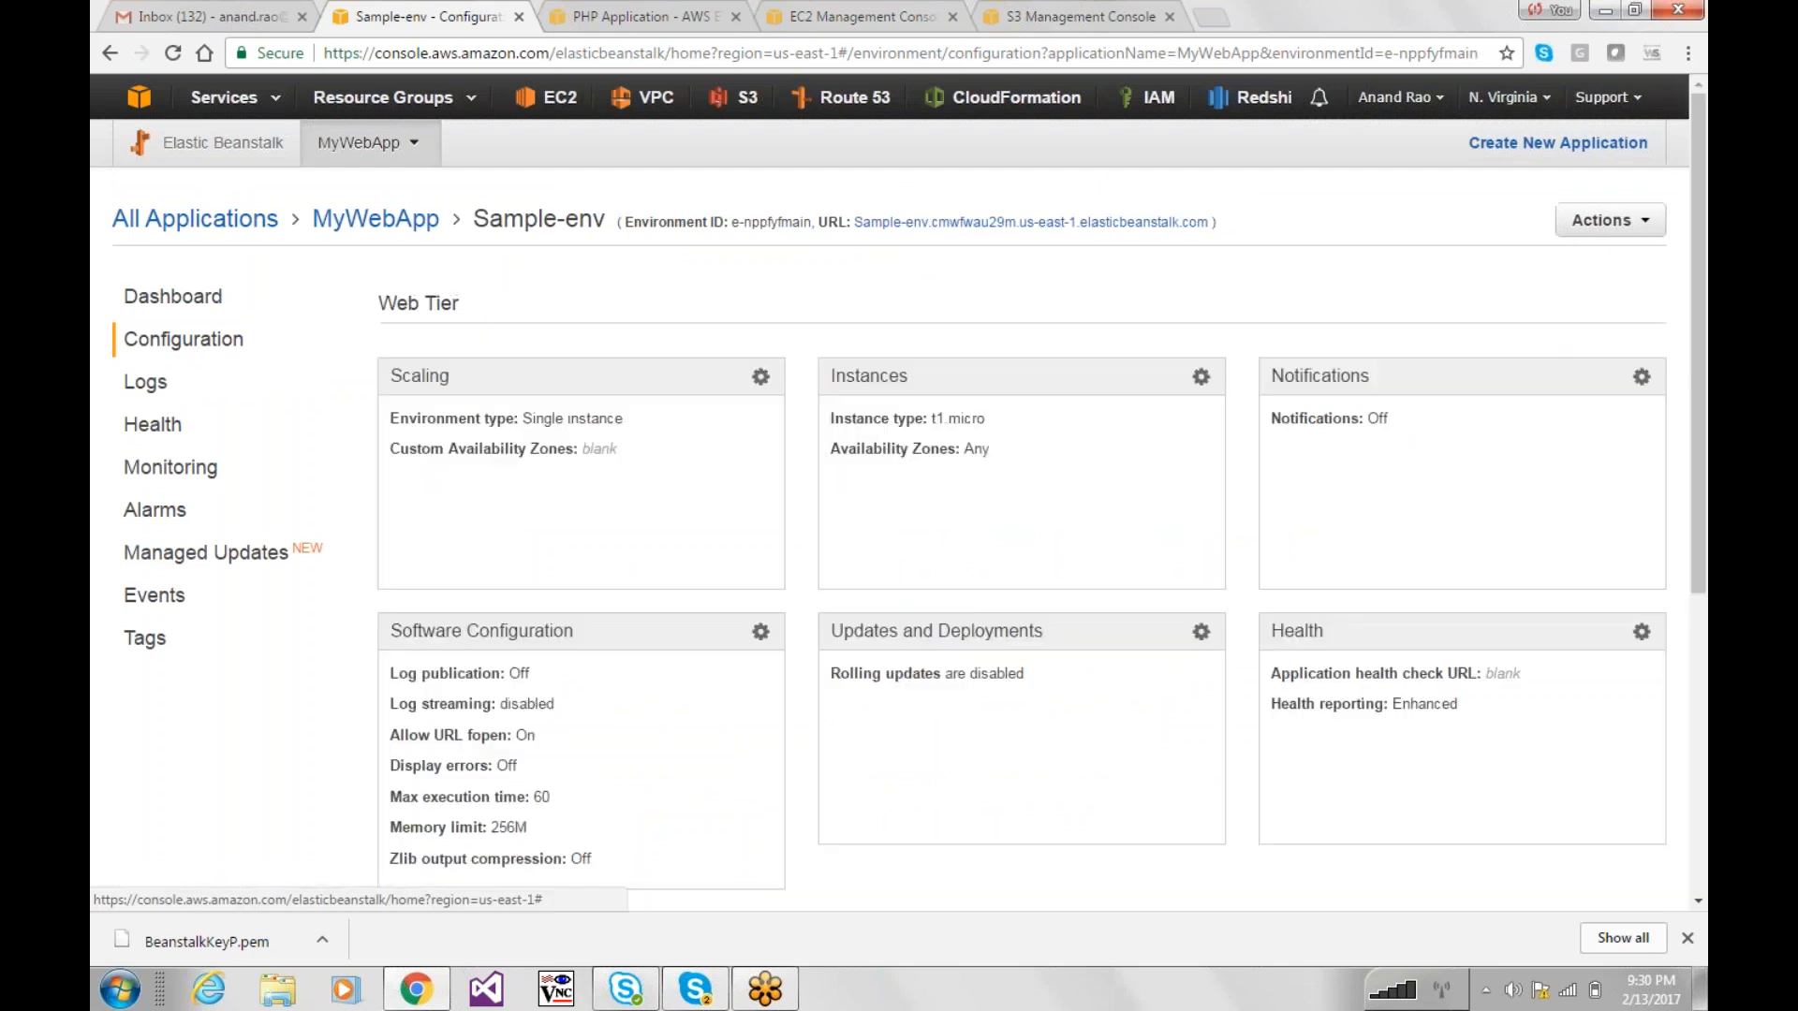
# Step: Review the Software Configuration and the Updates and Deployments settings, cancelling out of both
pyautogui.click(762, 634)
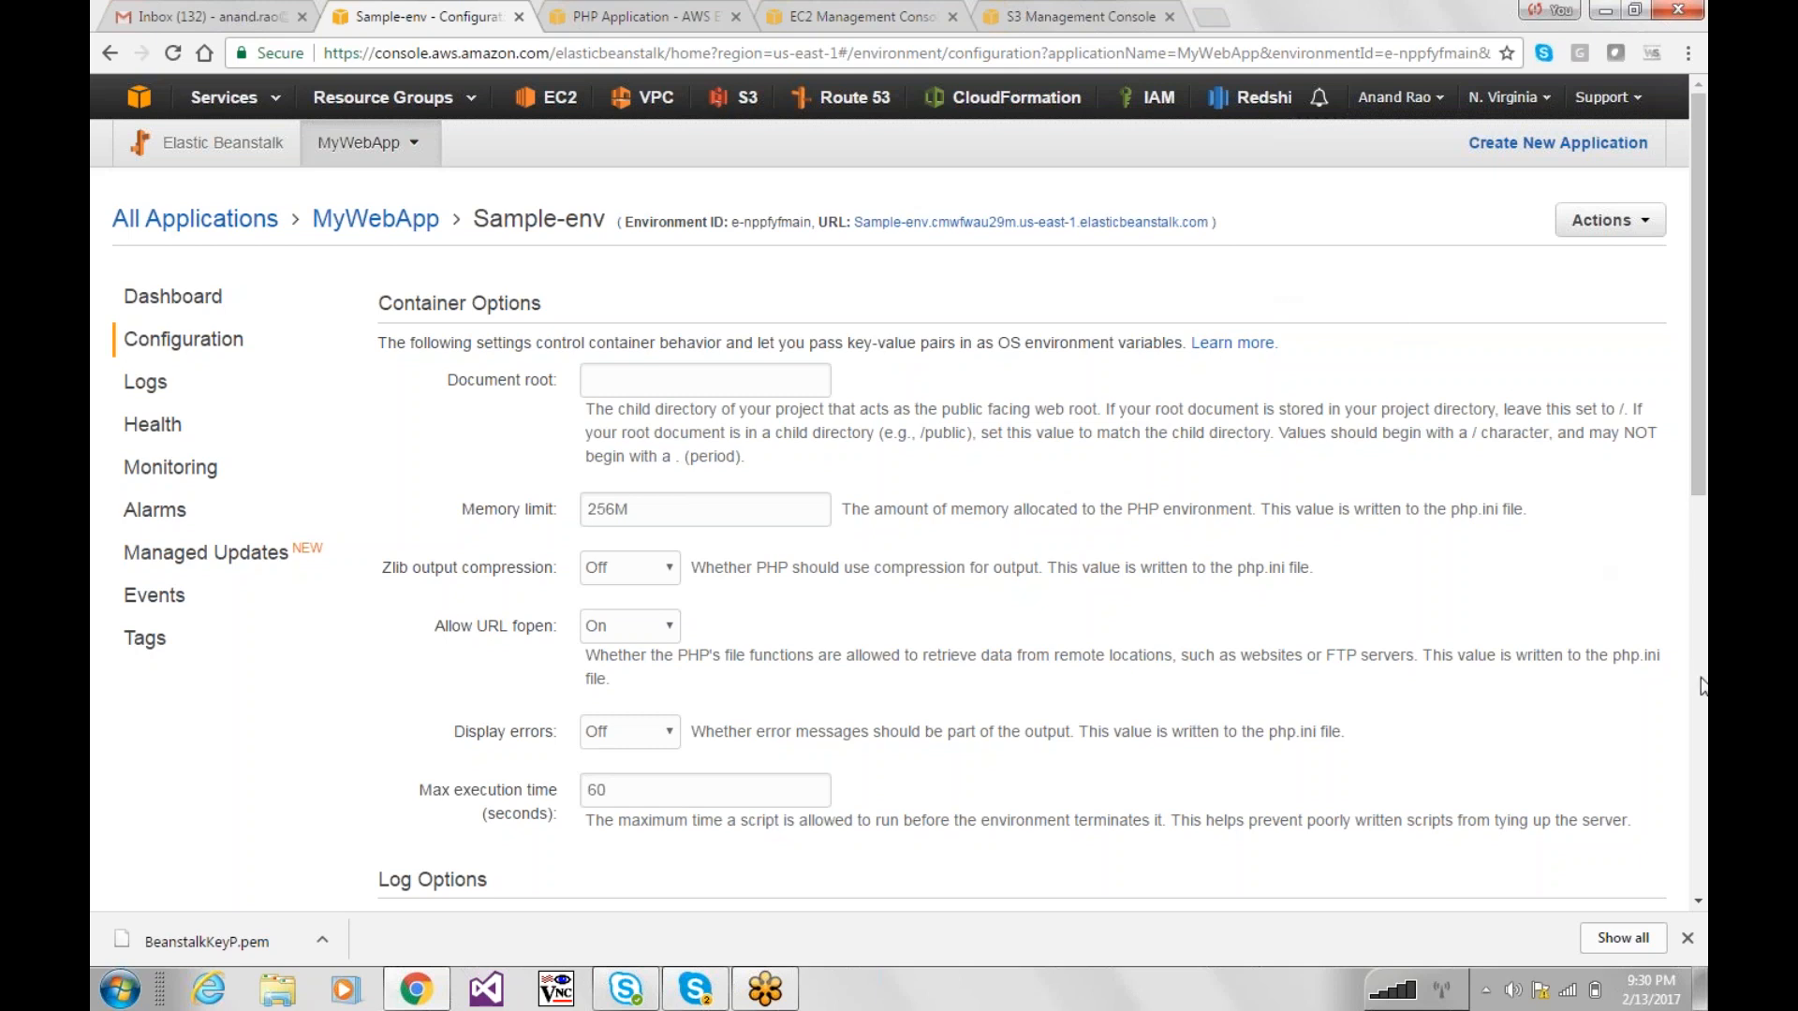
pyautogui.scroll(-4, 1703, 687)
pyautogui.scroll(-3, 1702, 686)
pyautogui.click(1515, 906)
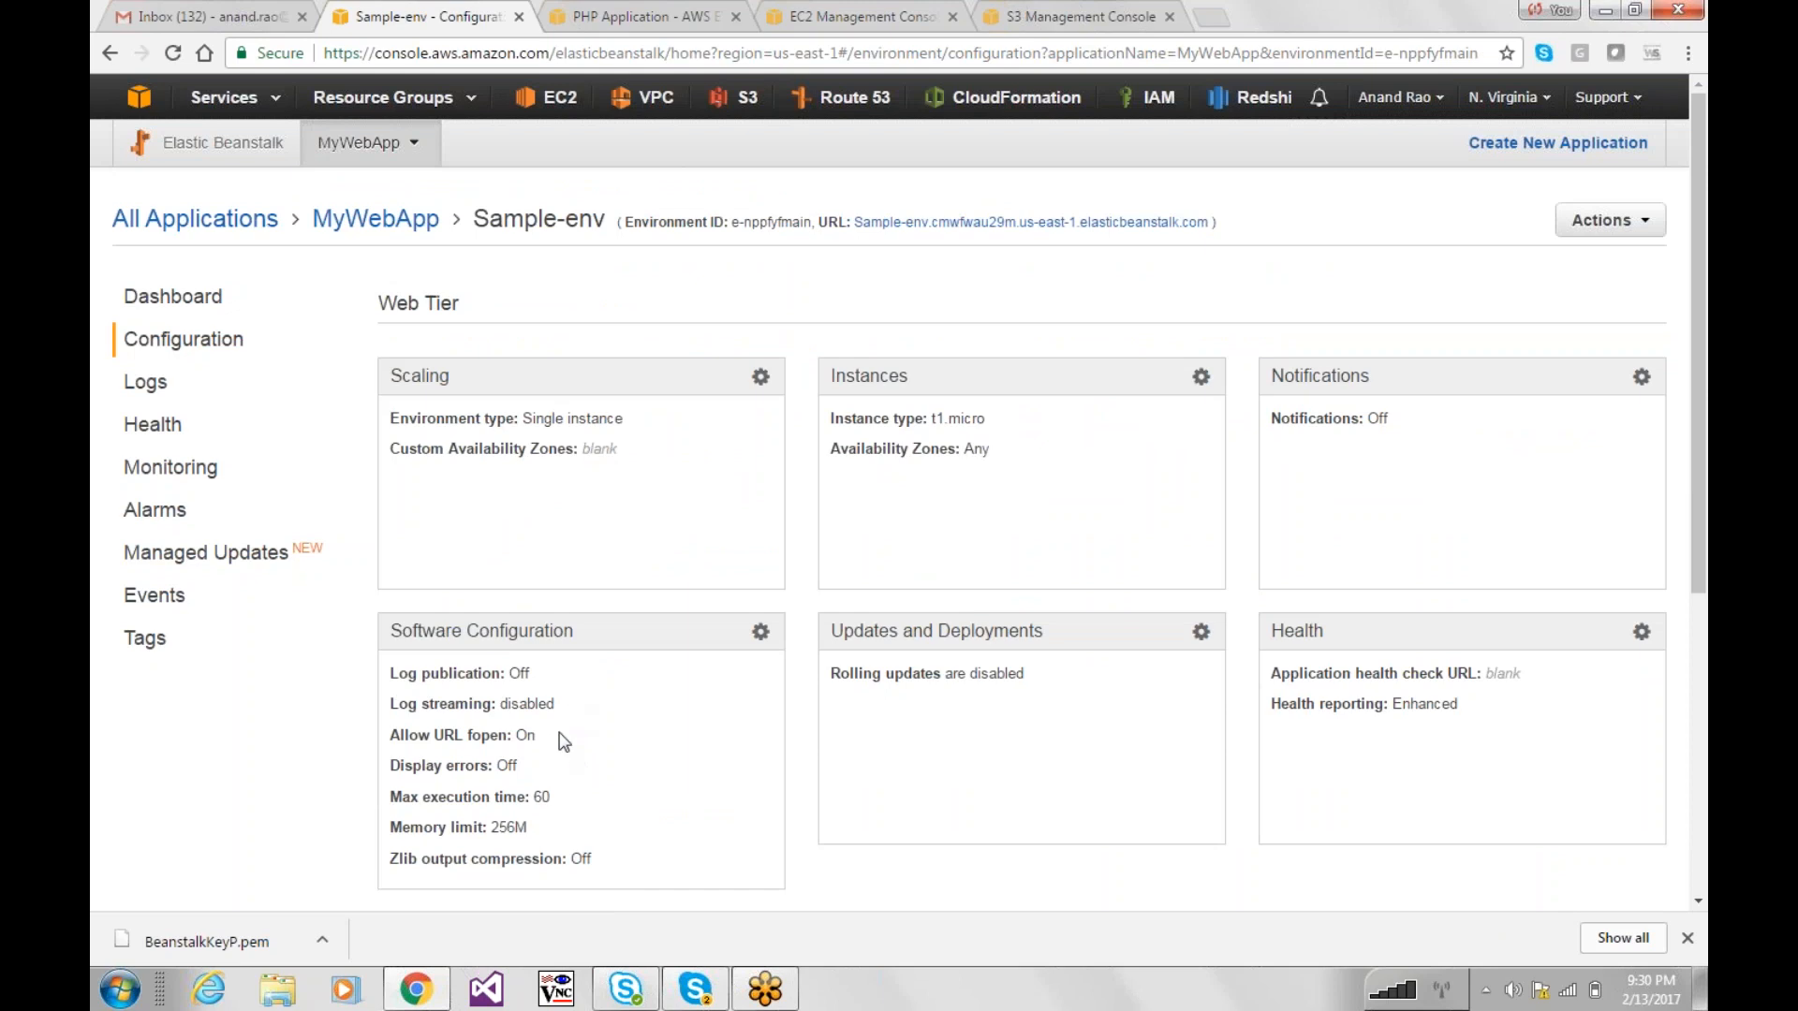
pyautogui.click(1201, 631)
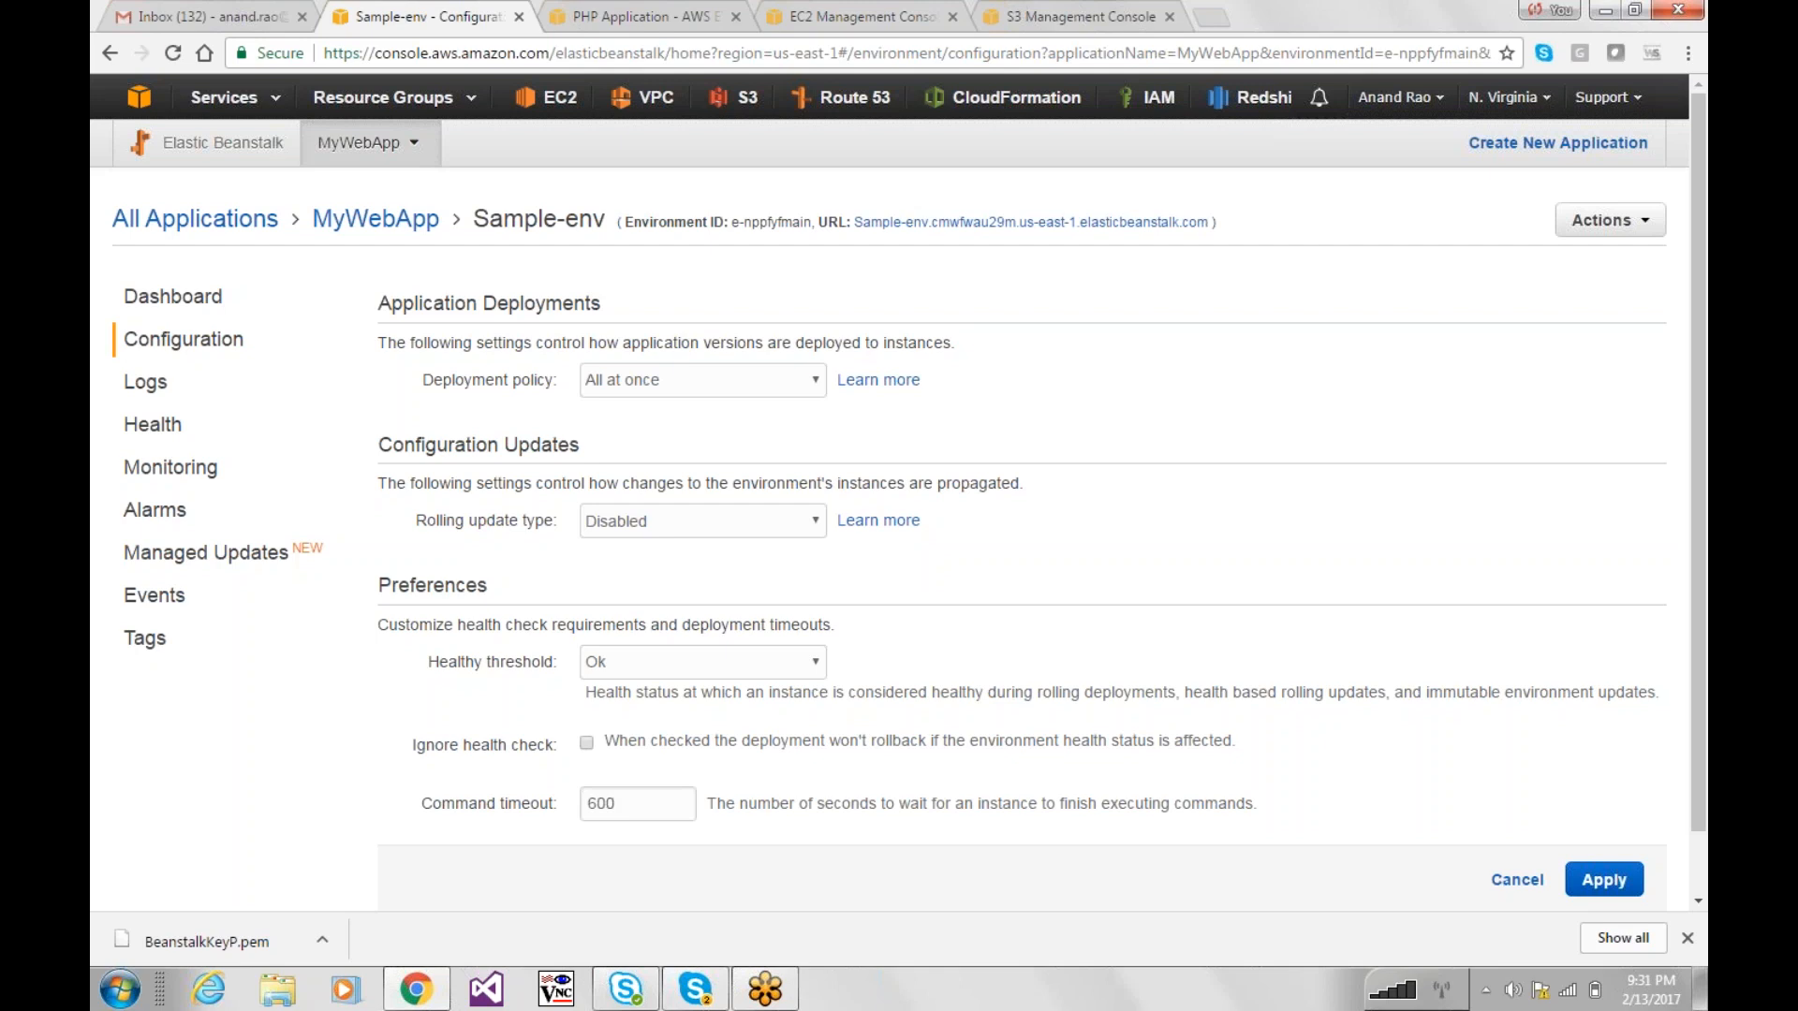
pyautogui.click(1530, 886)
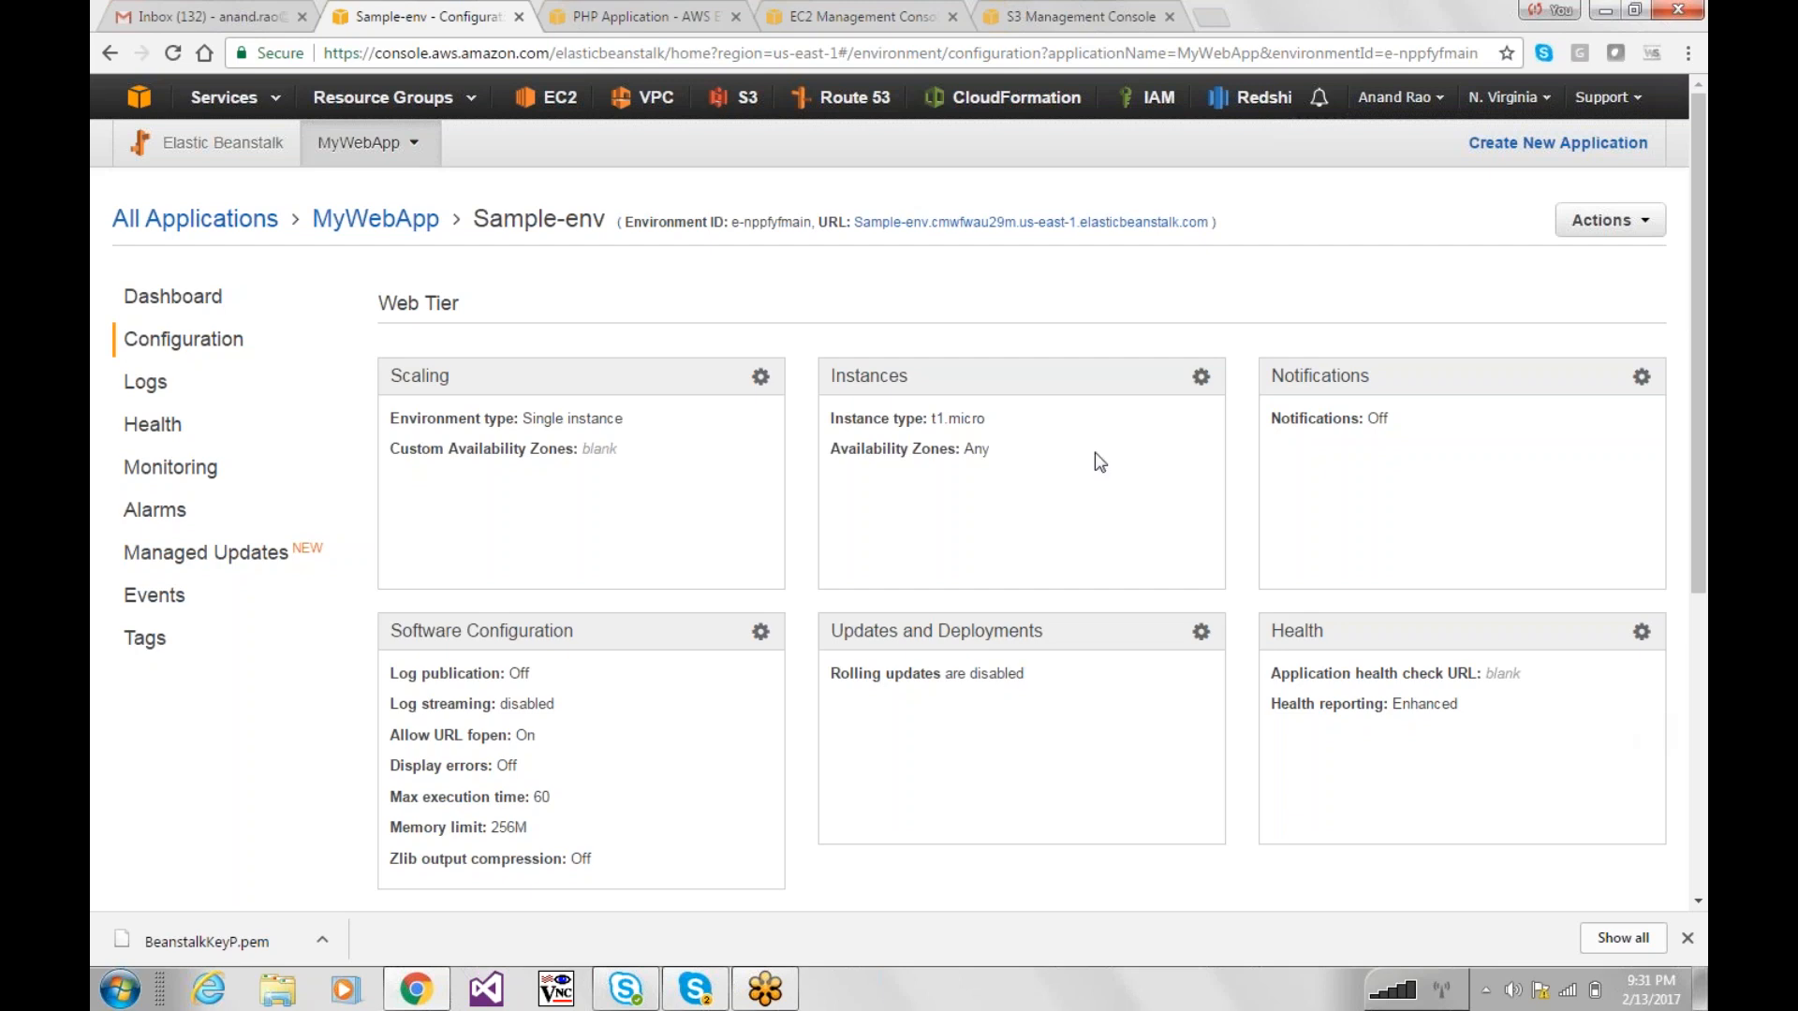
# Step: Examine Sample-env's monitoring overview, health, CPU and network graphs, and the available time ranges
pyautogui.click(187, 468)
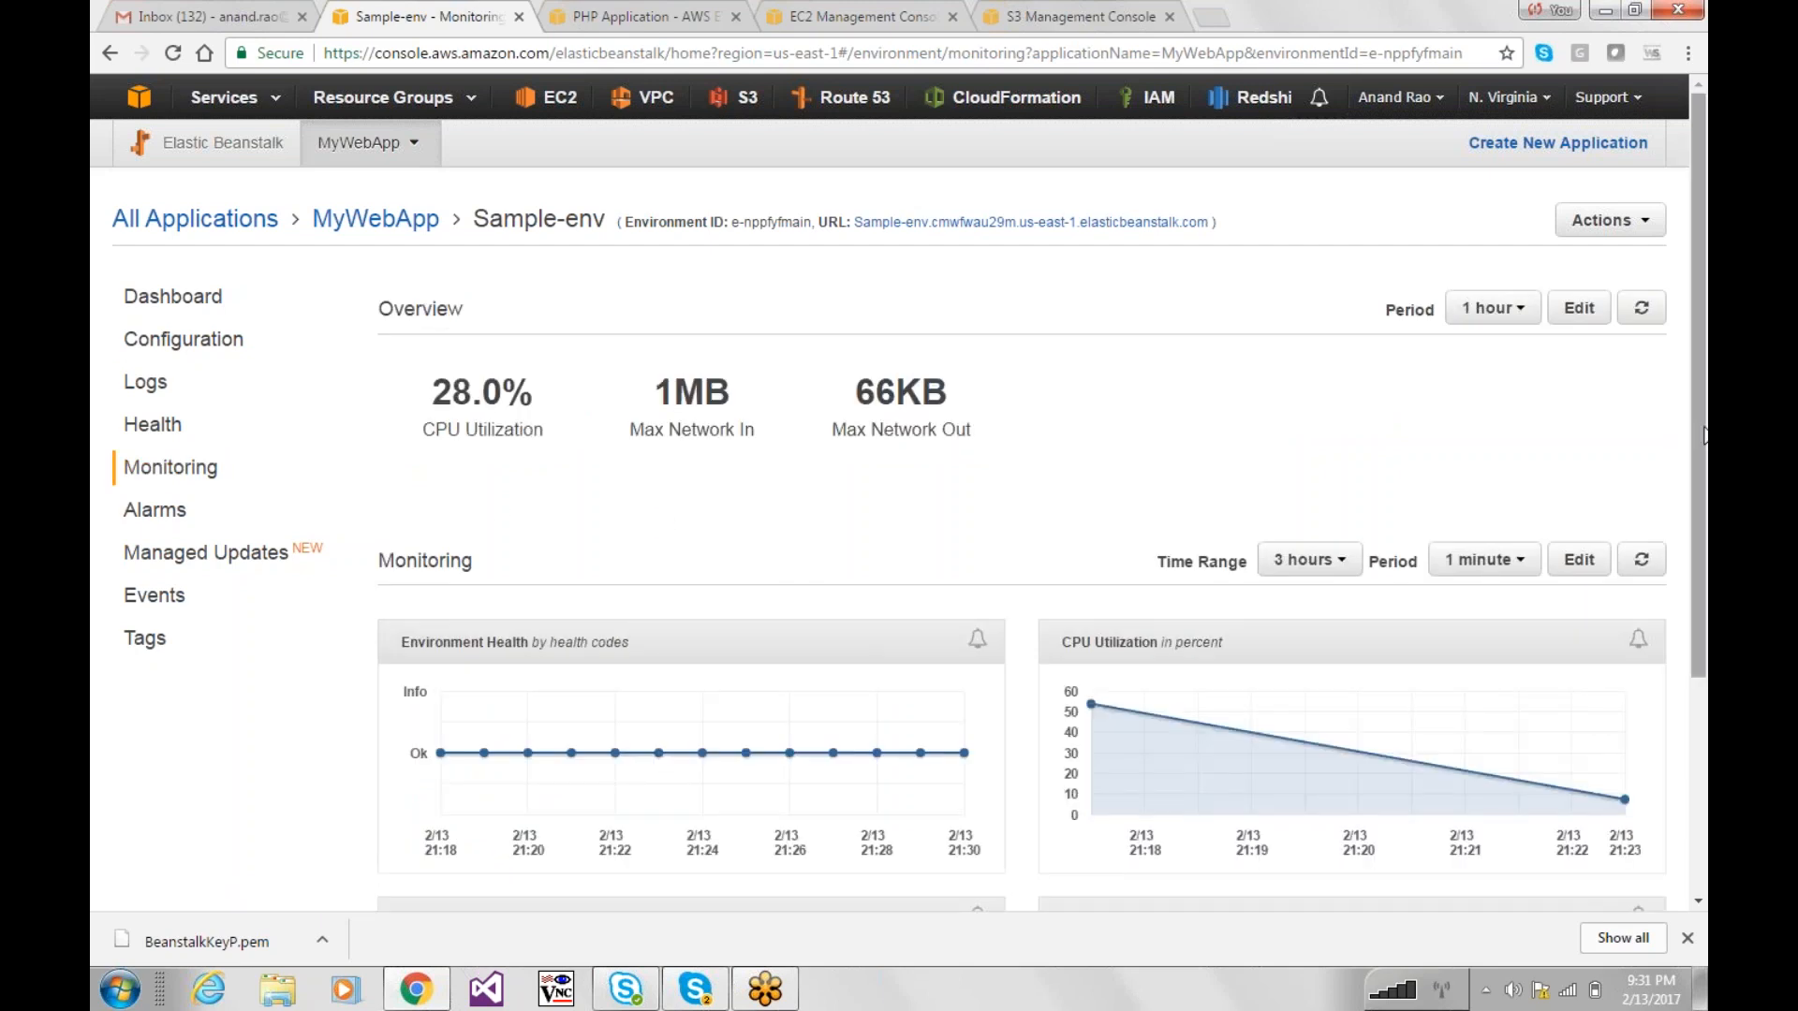
pyautogui.moveTo(1703, 436); pyautogui.dragTo(1703, 553)
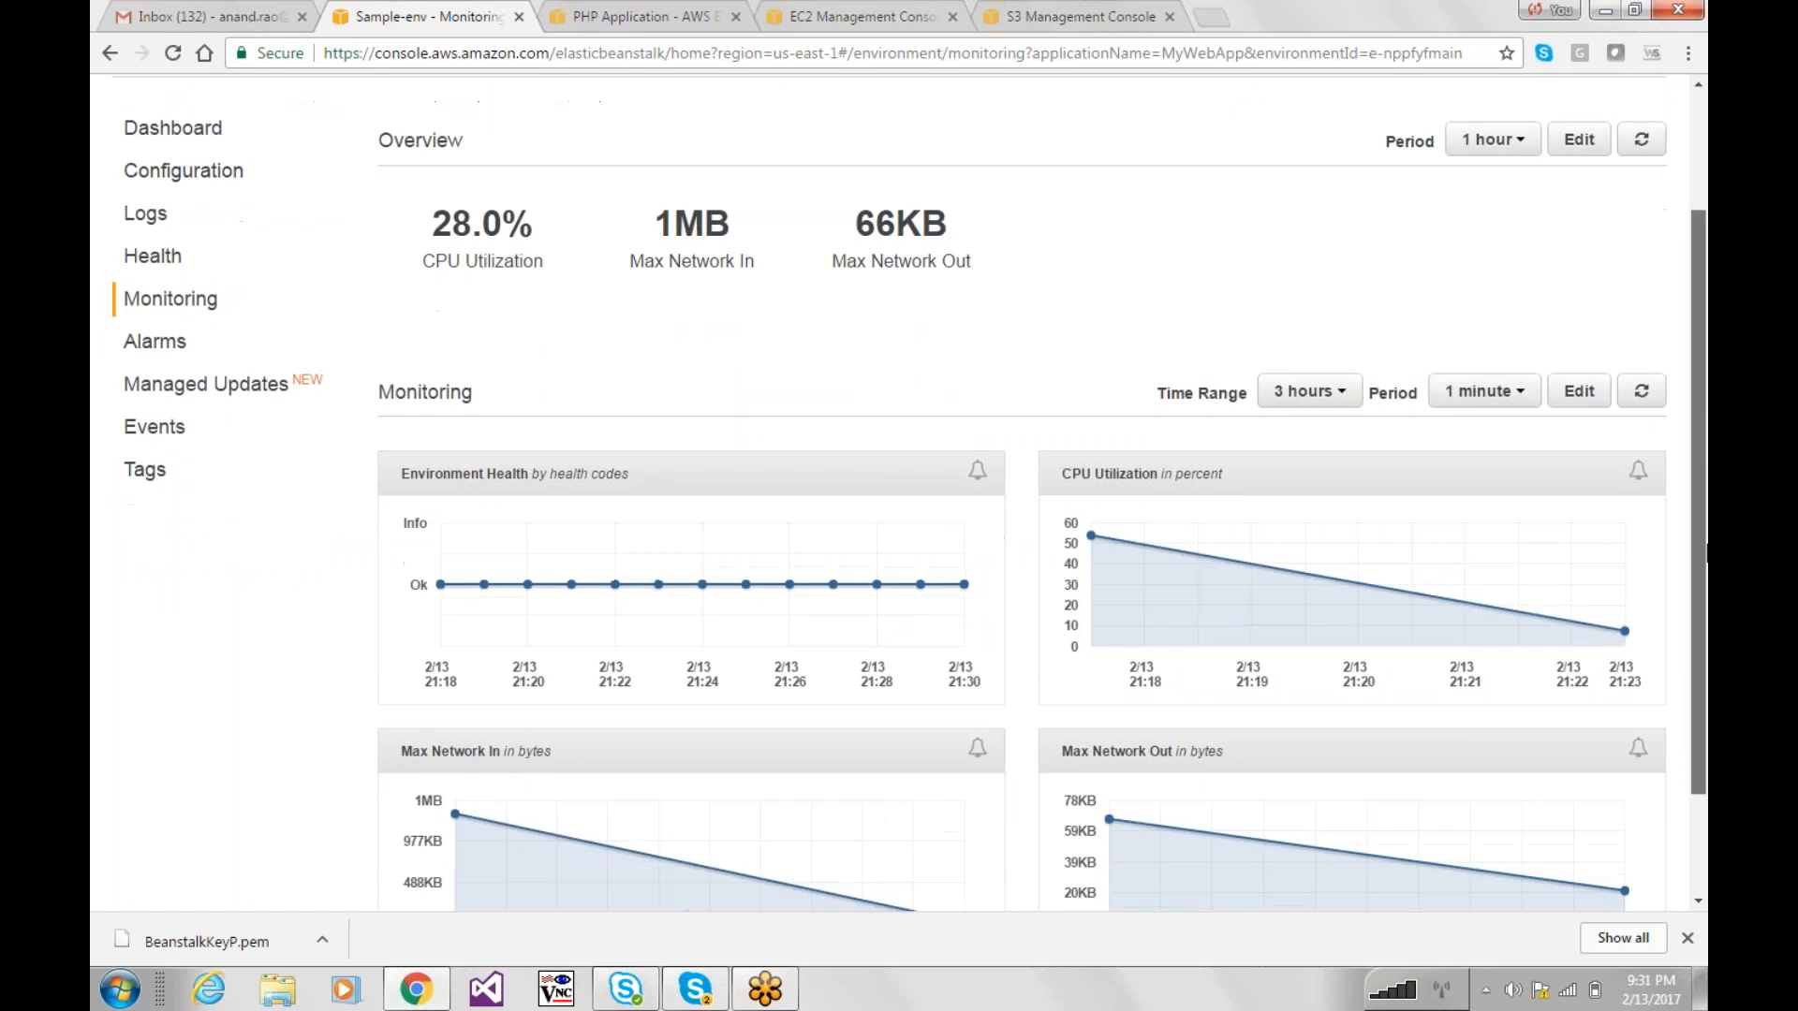
pyautogui.scroll(3, 1704, 553)
pyautogui.click(1323, 550)
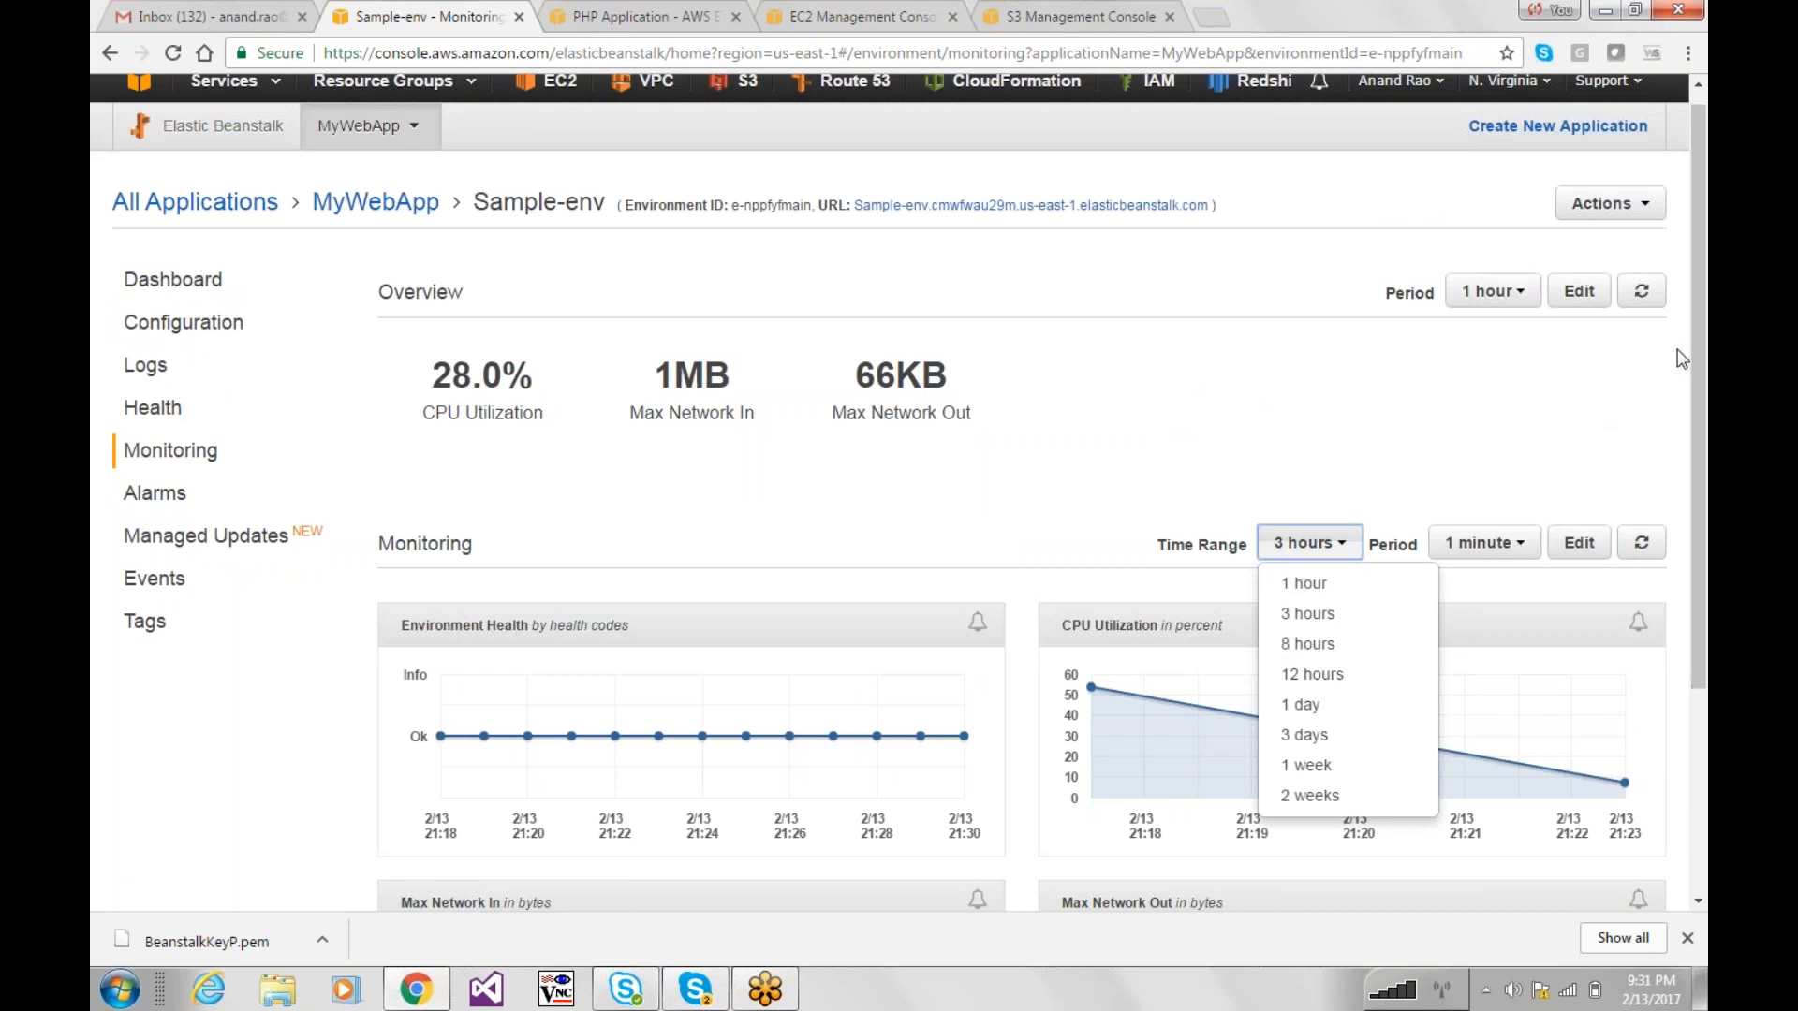
pyautogui.scroll(-1, 1682, 359)
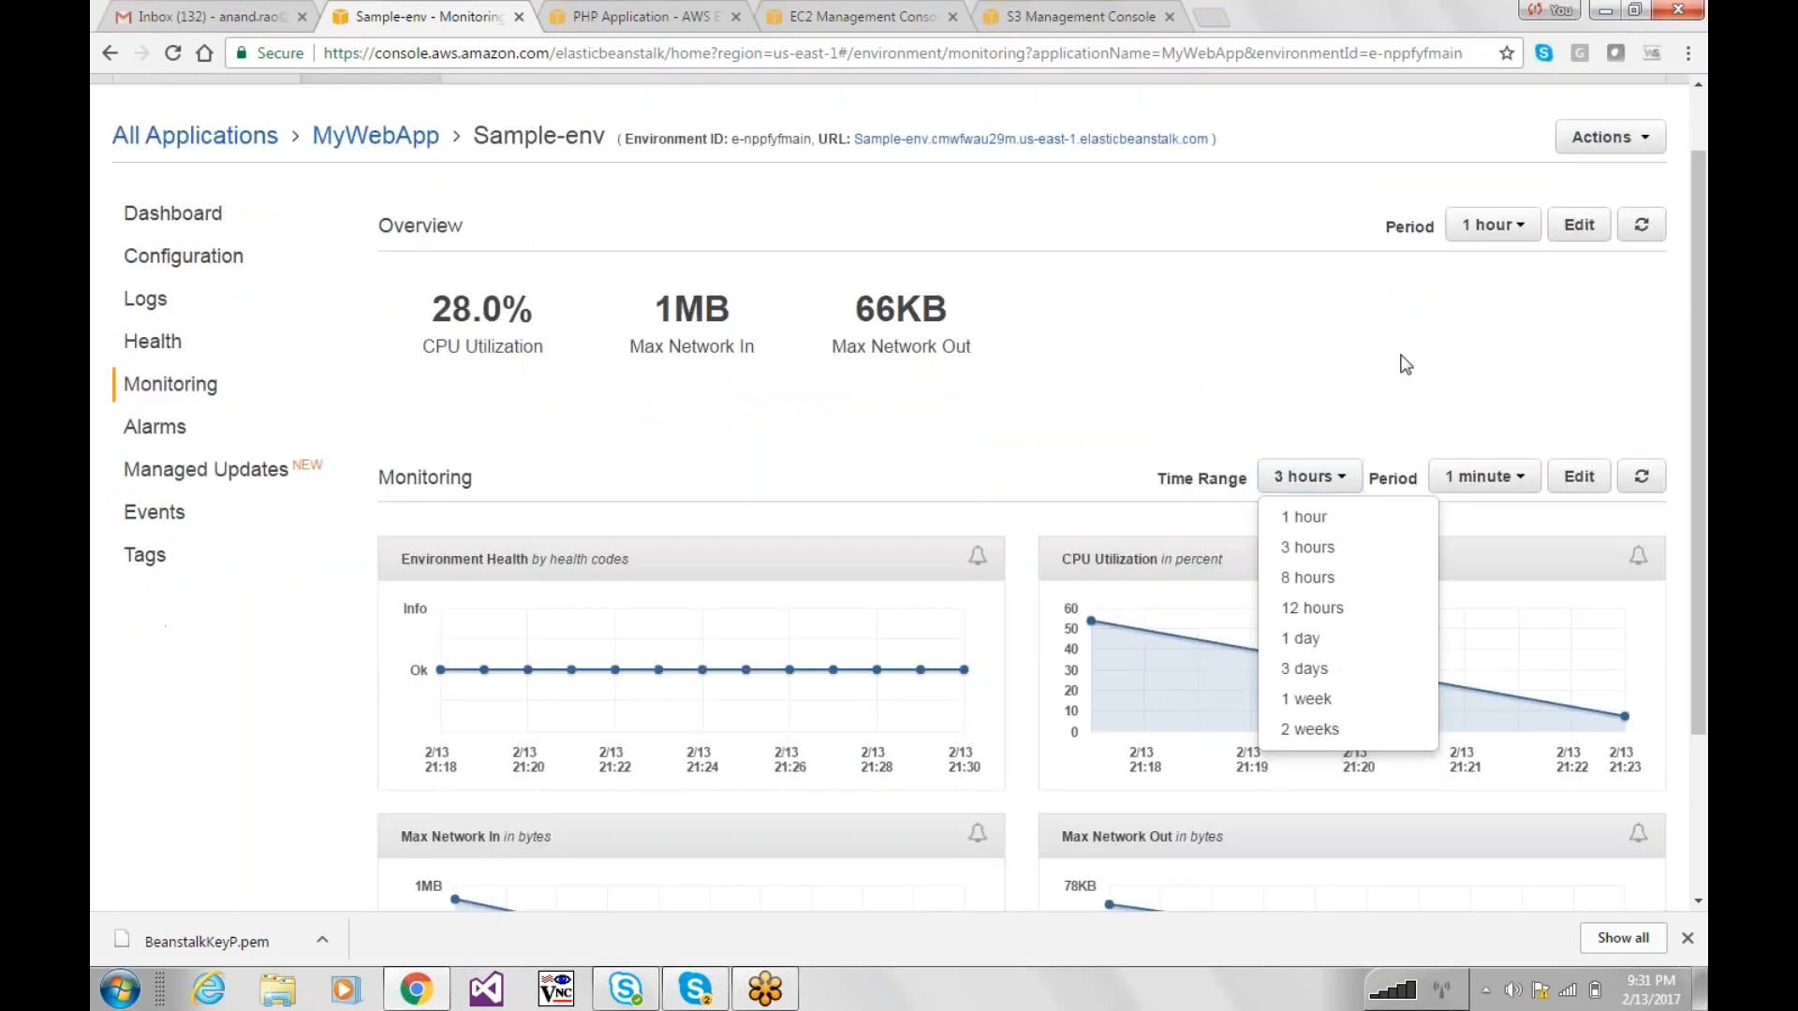
pyautogui.click(1401, 355)
pyautogui.moveTo(1700, 273); pyautogui.dragTo(1699, 507)
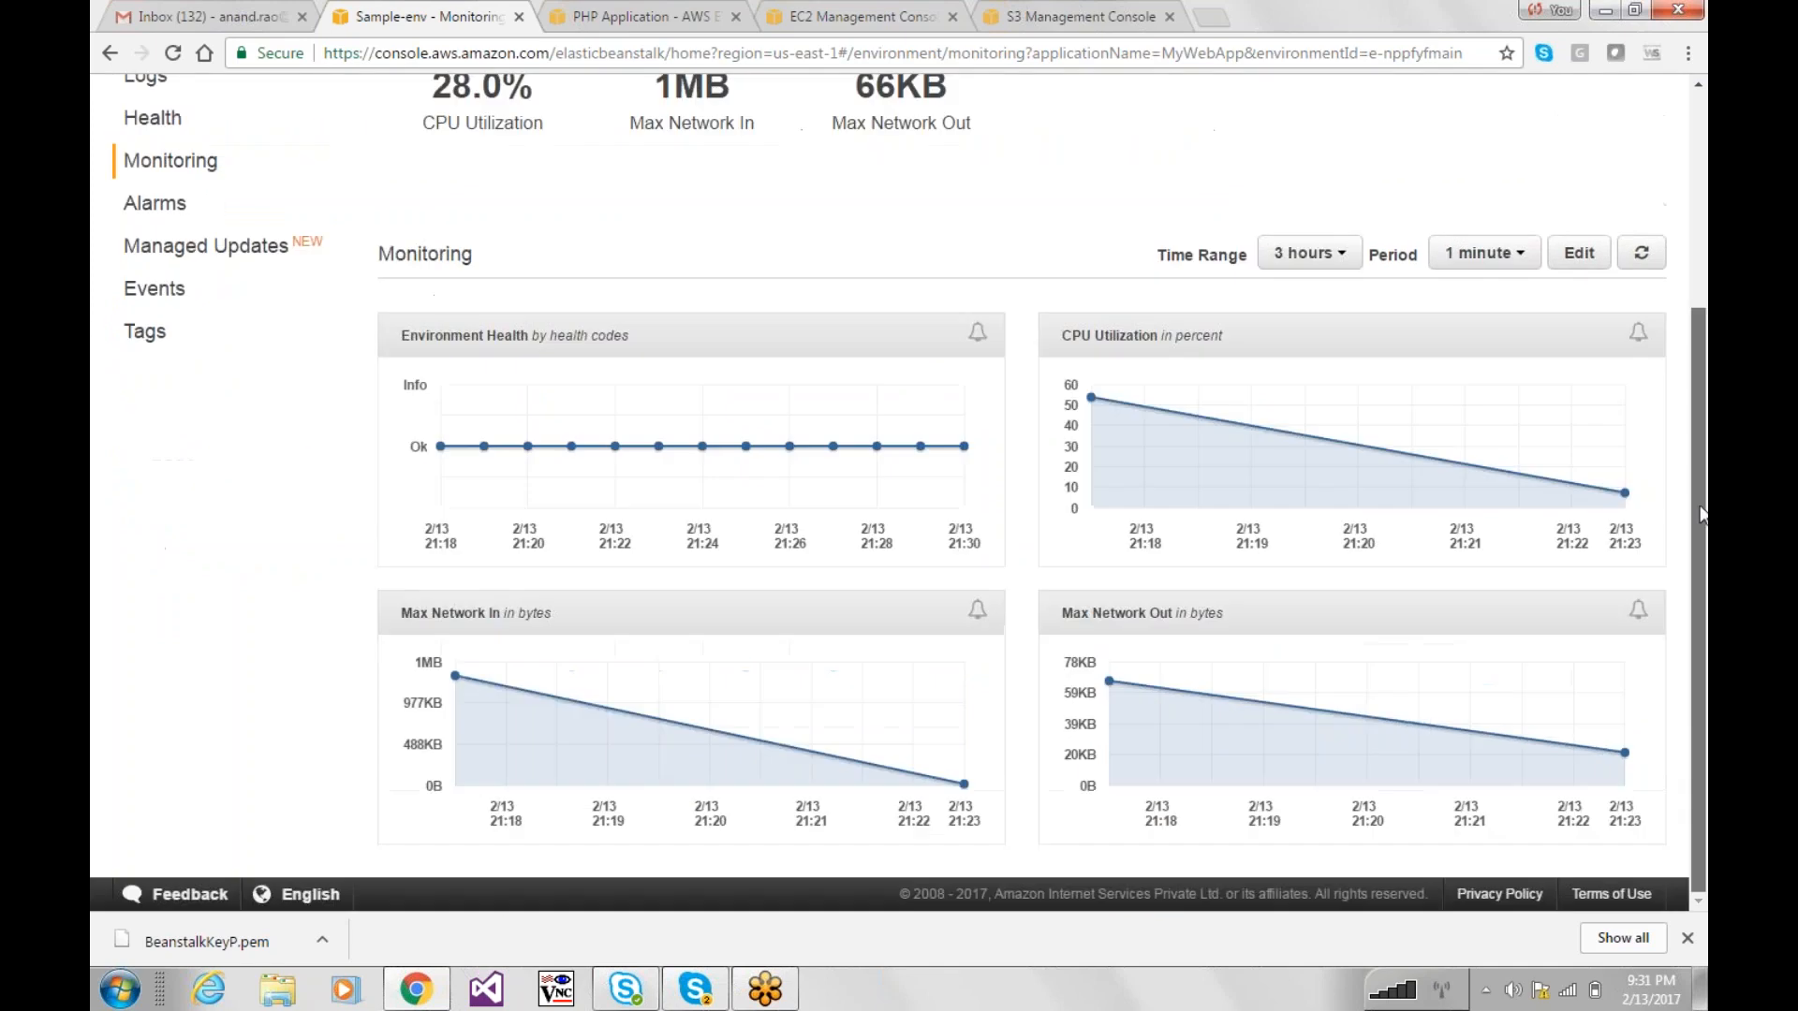
pyautogui.scroll(4, 1690, 326)
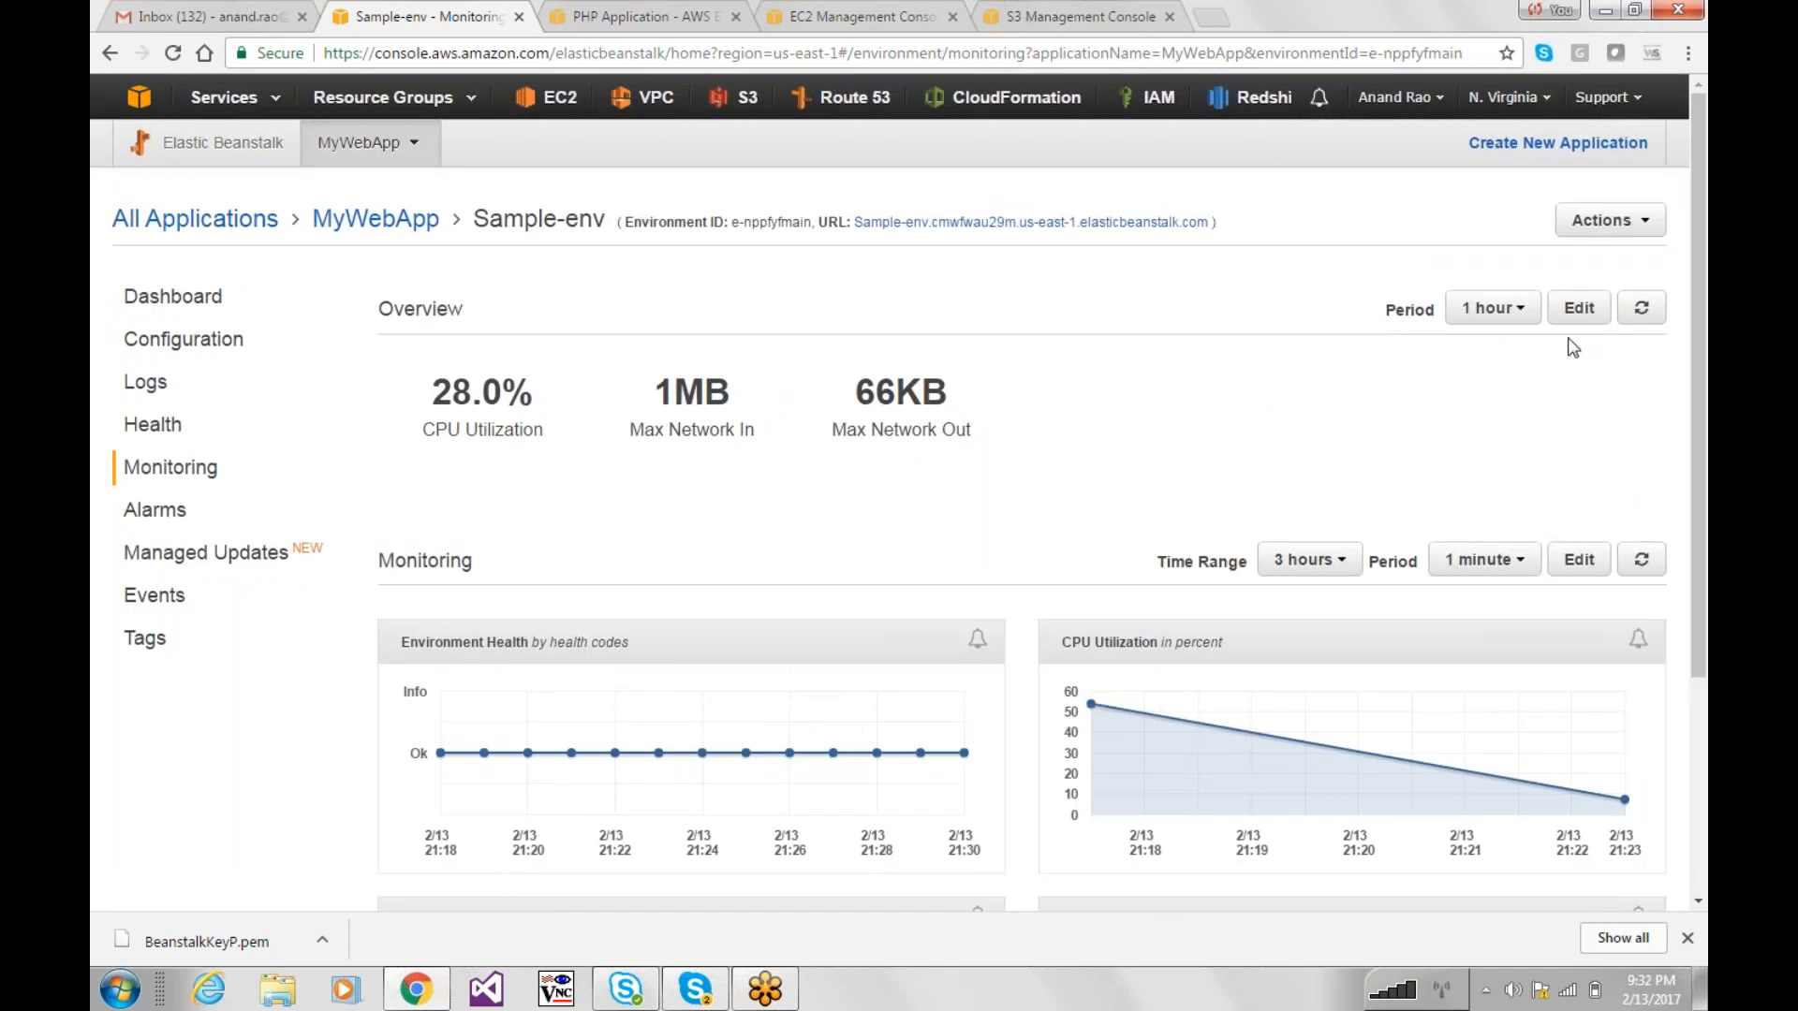
# Step: Add the average DiskWriteBytes metric of AWSEBAutoScalingGroup to the monitoring overview
pyautogui.click(1579, 307)
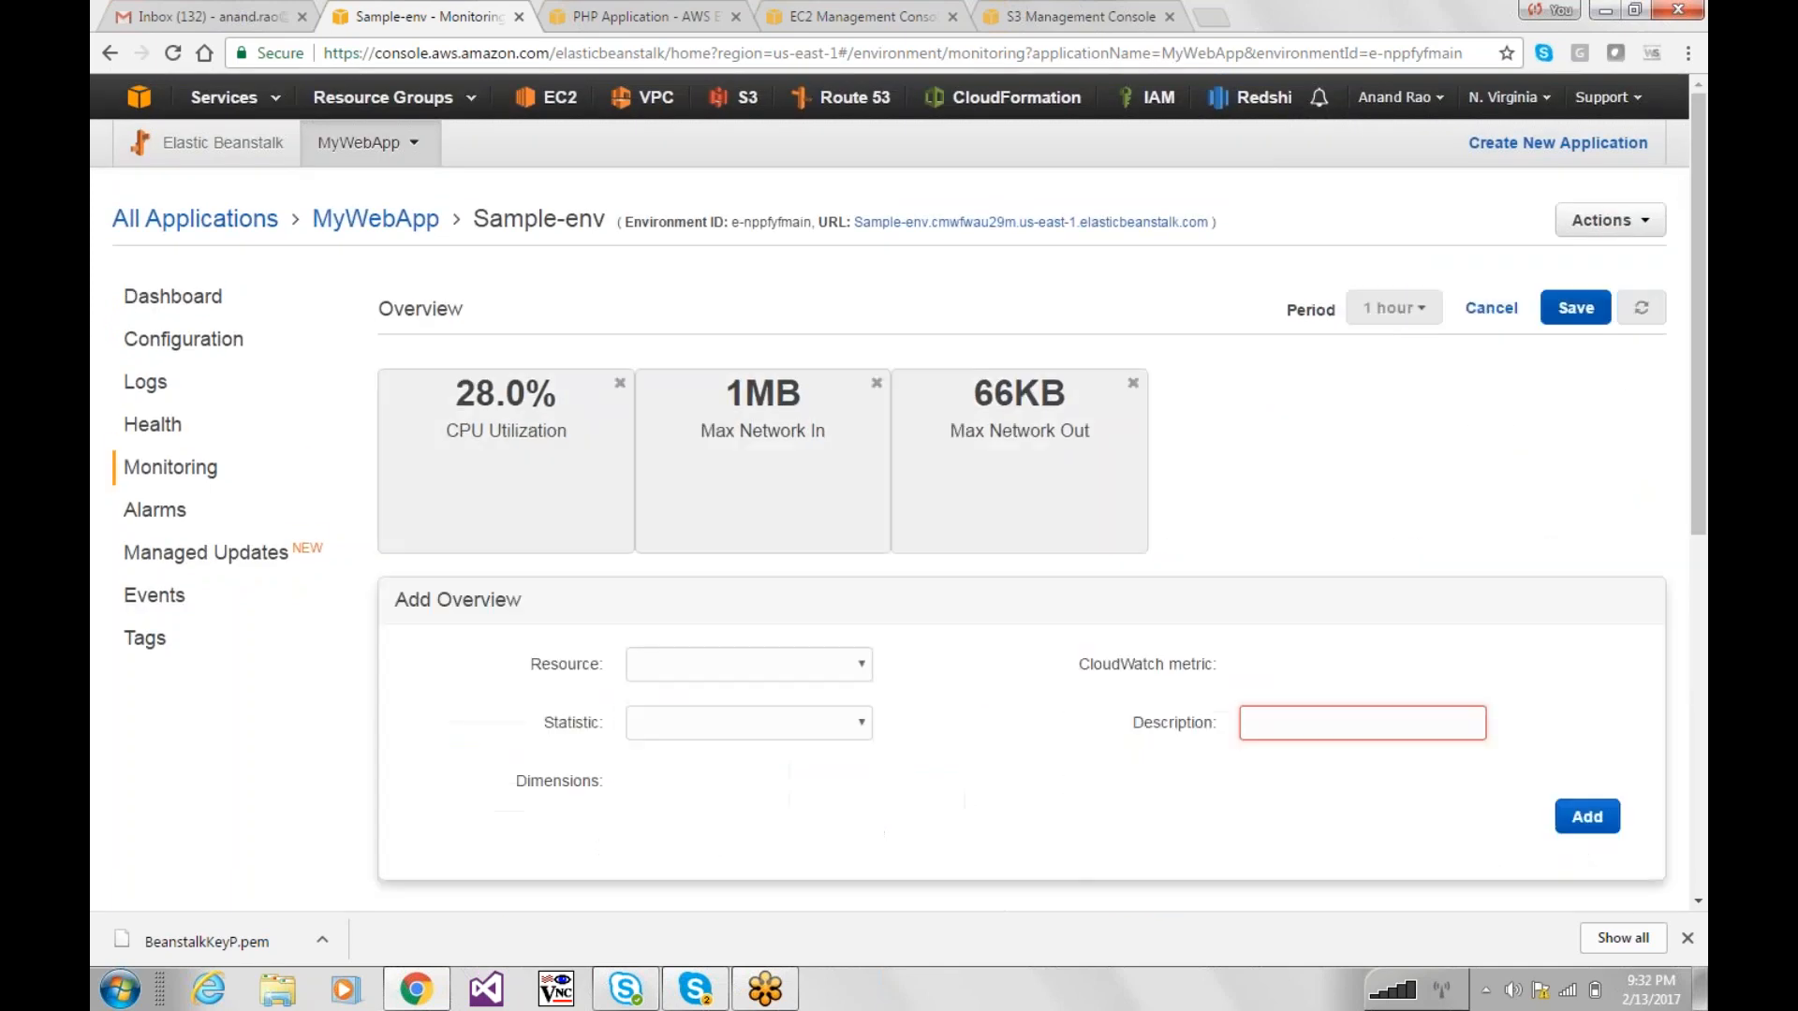
pyautogui.click(768, 672)
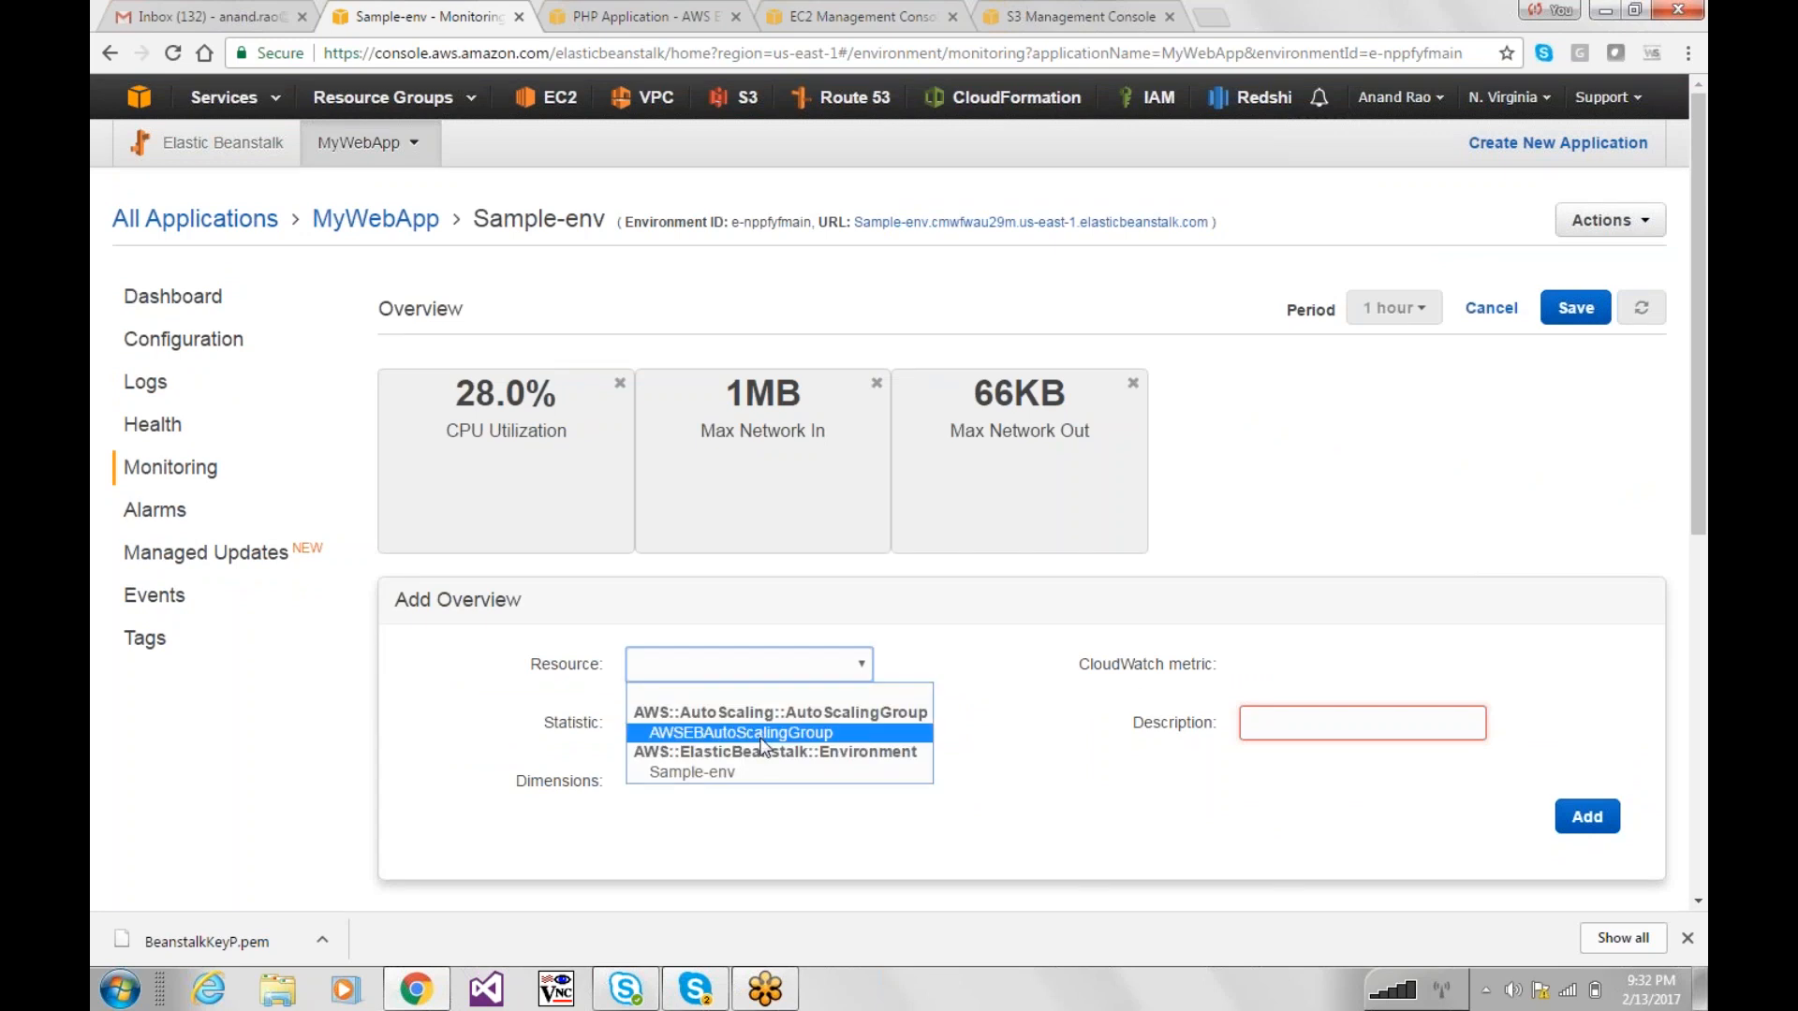
pyautogui.click(747, 770)
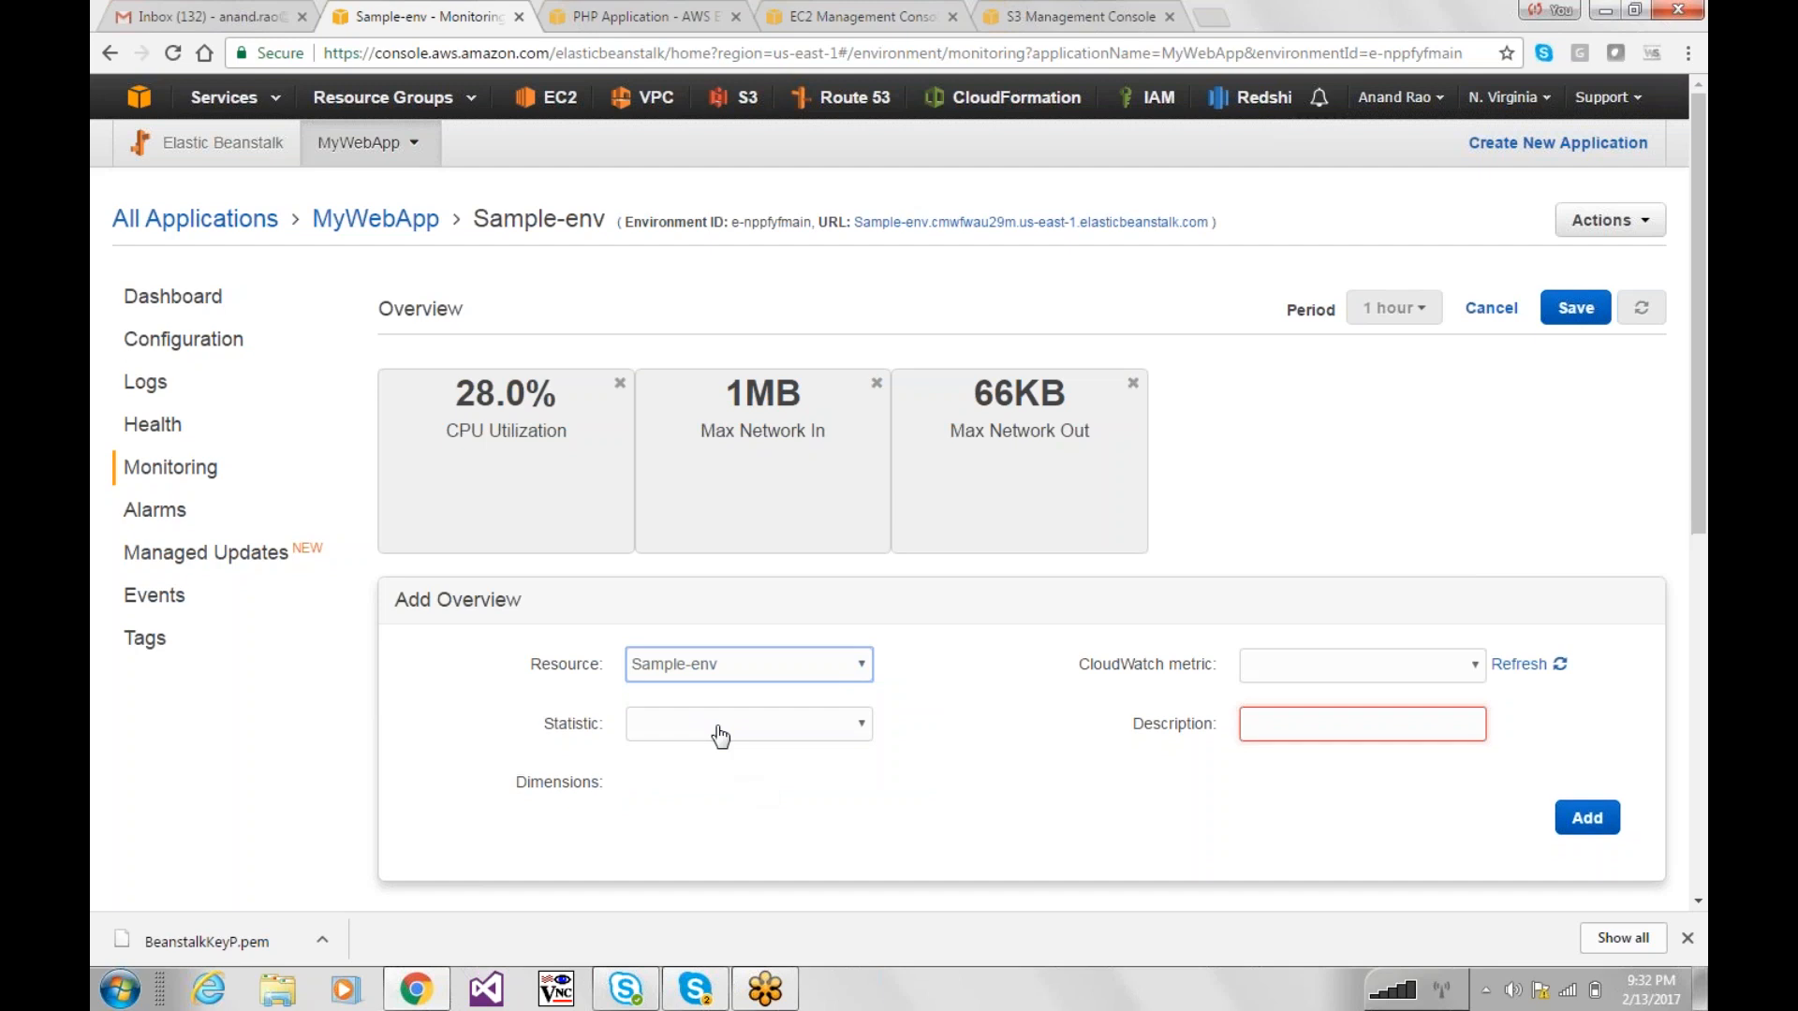
pyautogui.click(720, 736)
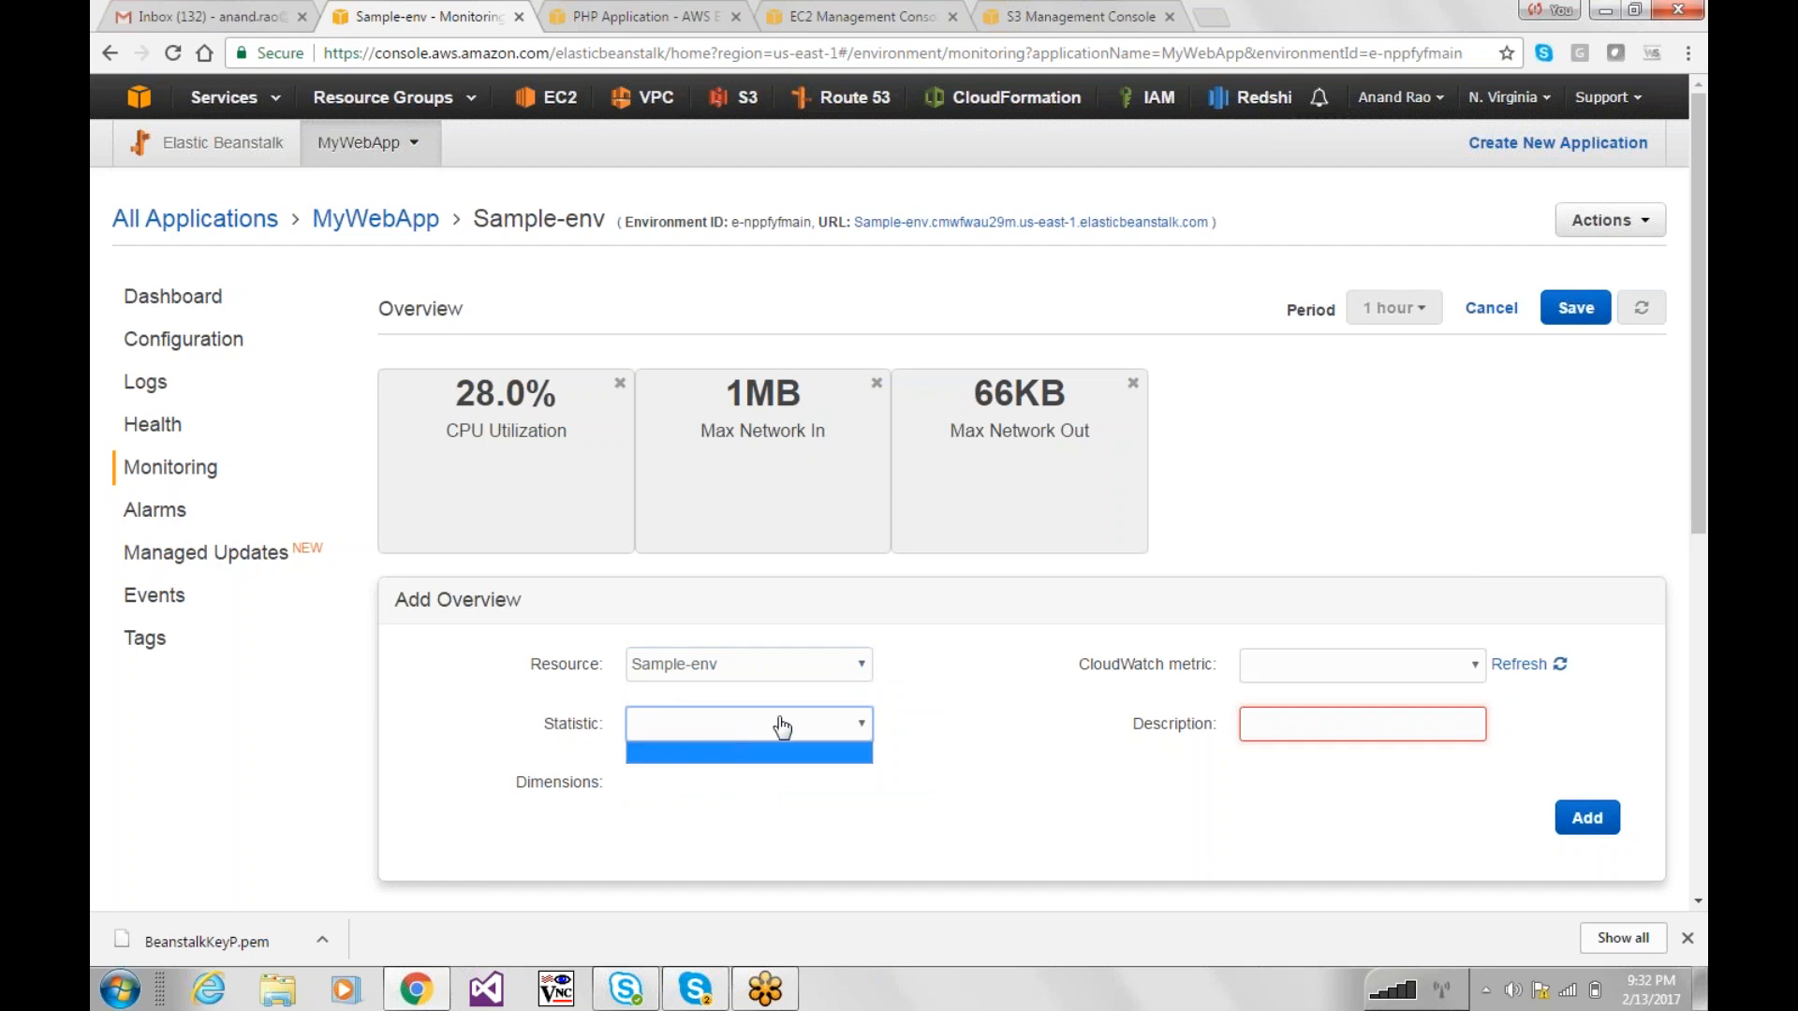
pyautogui.click(755, 665)
pyautogui.click(734, 712)
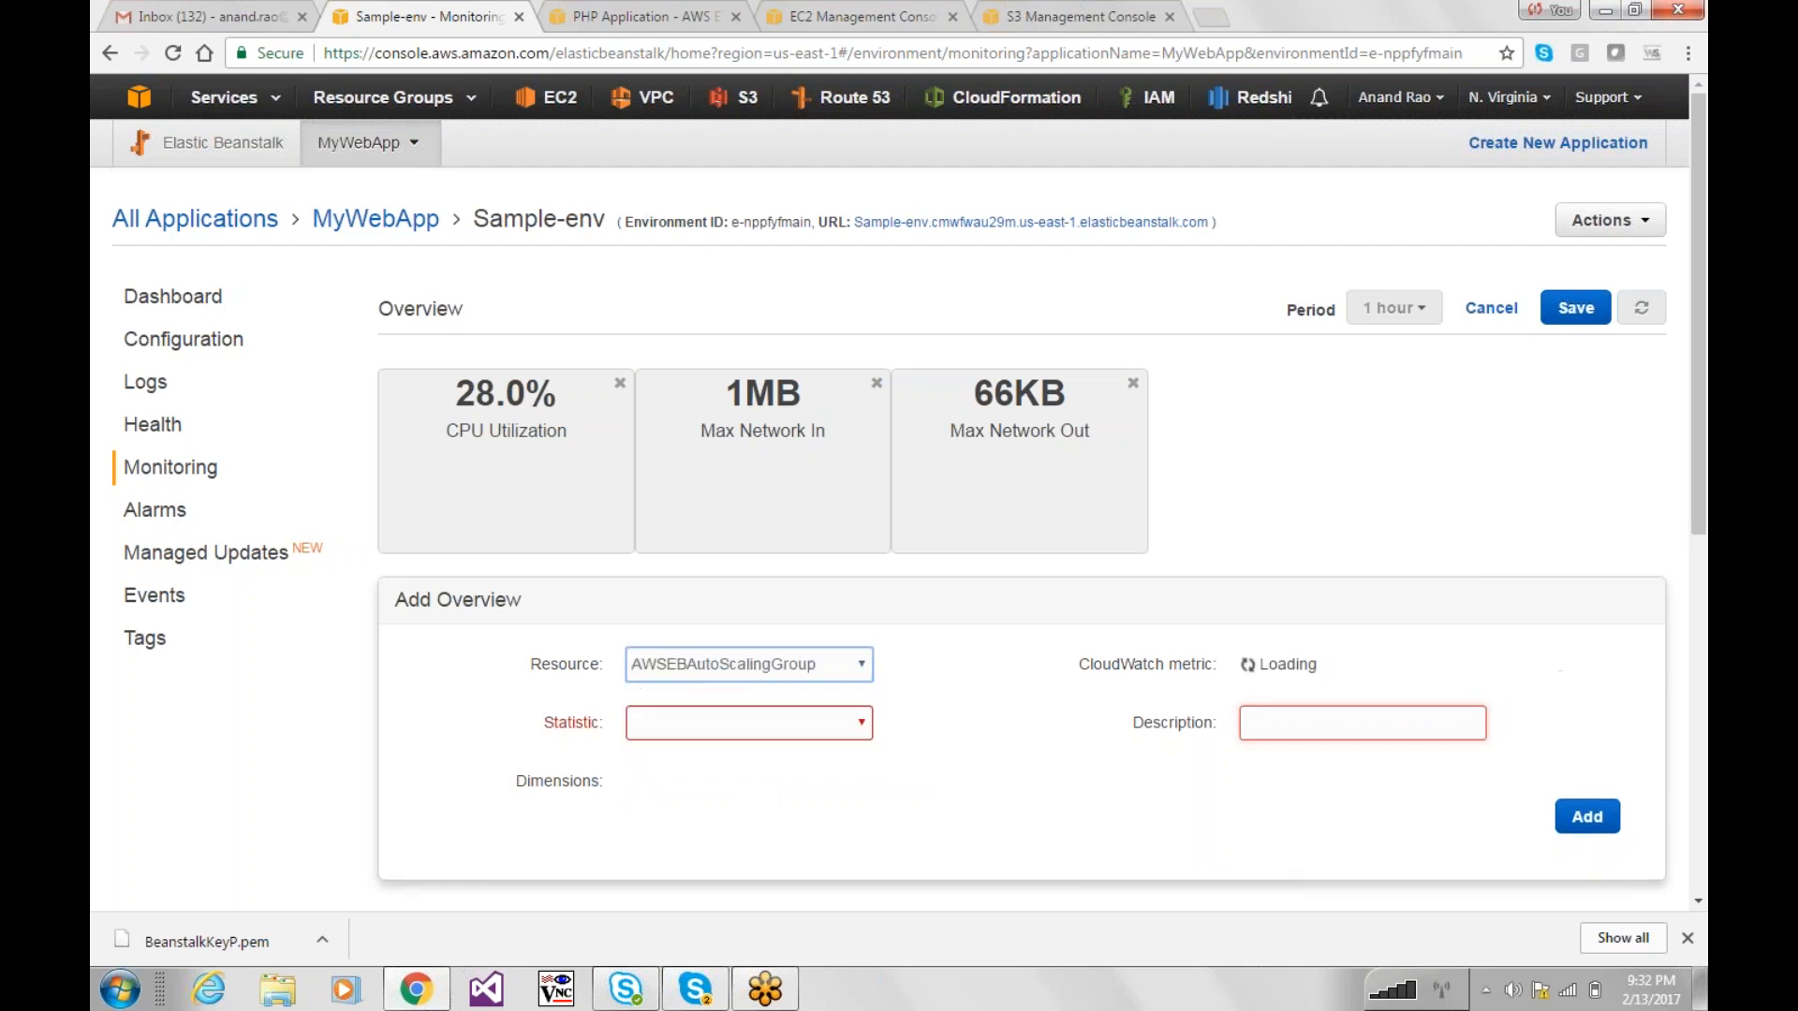
pyautogui.click(735, 723)
pyautogui.click(733, 727)
pyautogui.click(731, 728)
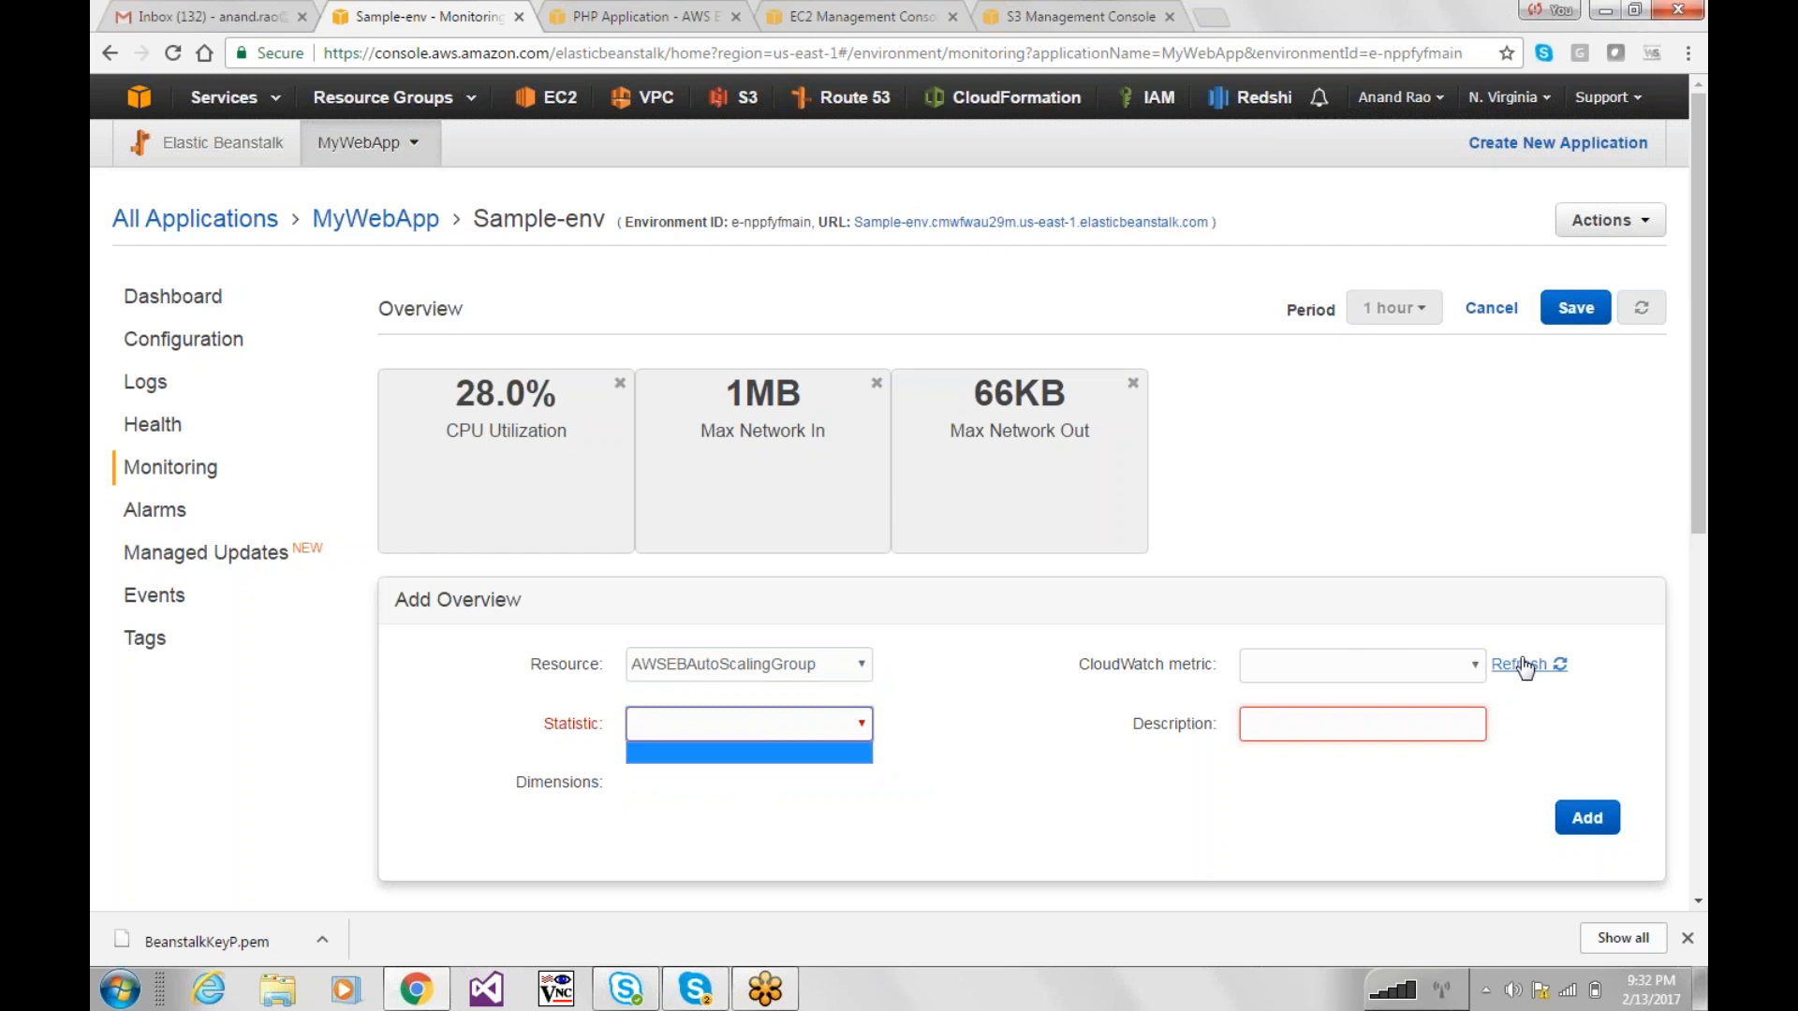
pyautogui.click(1477, 666)
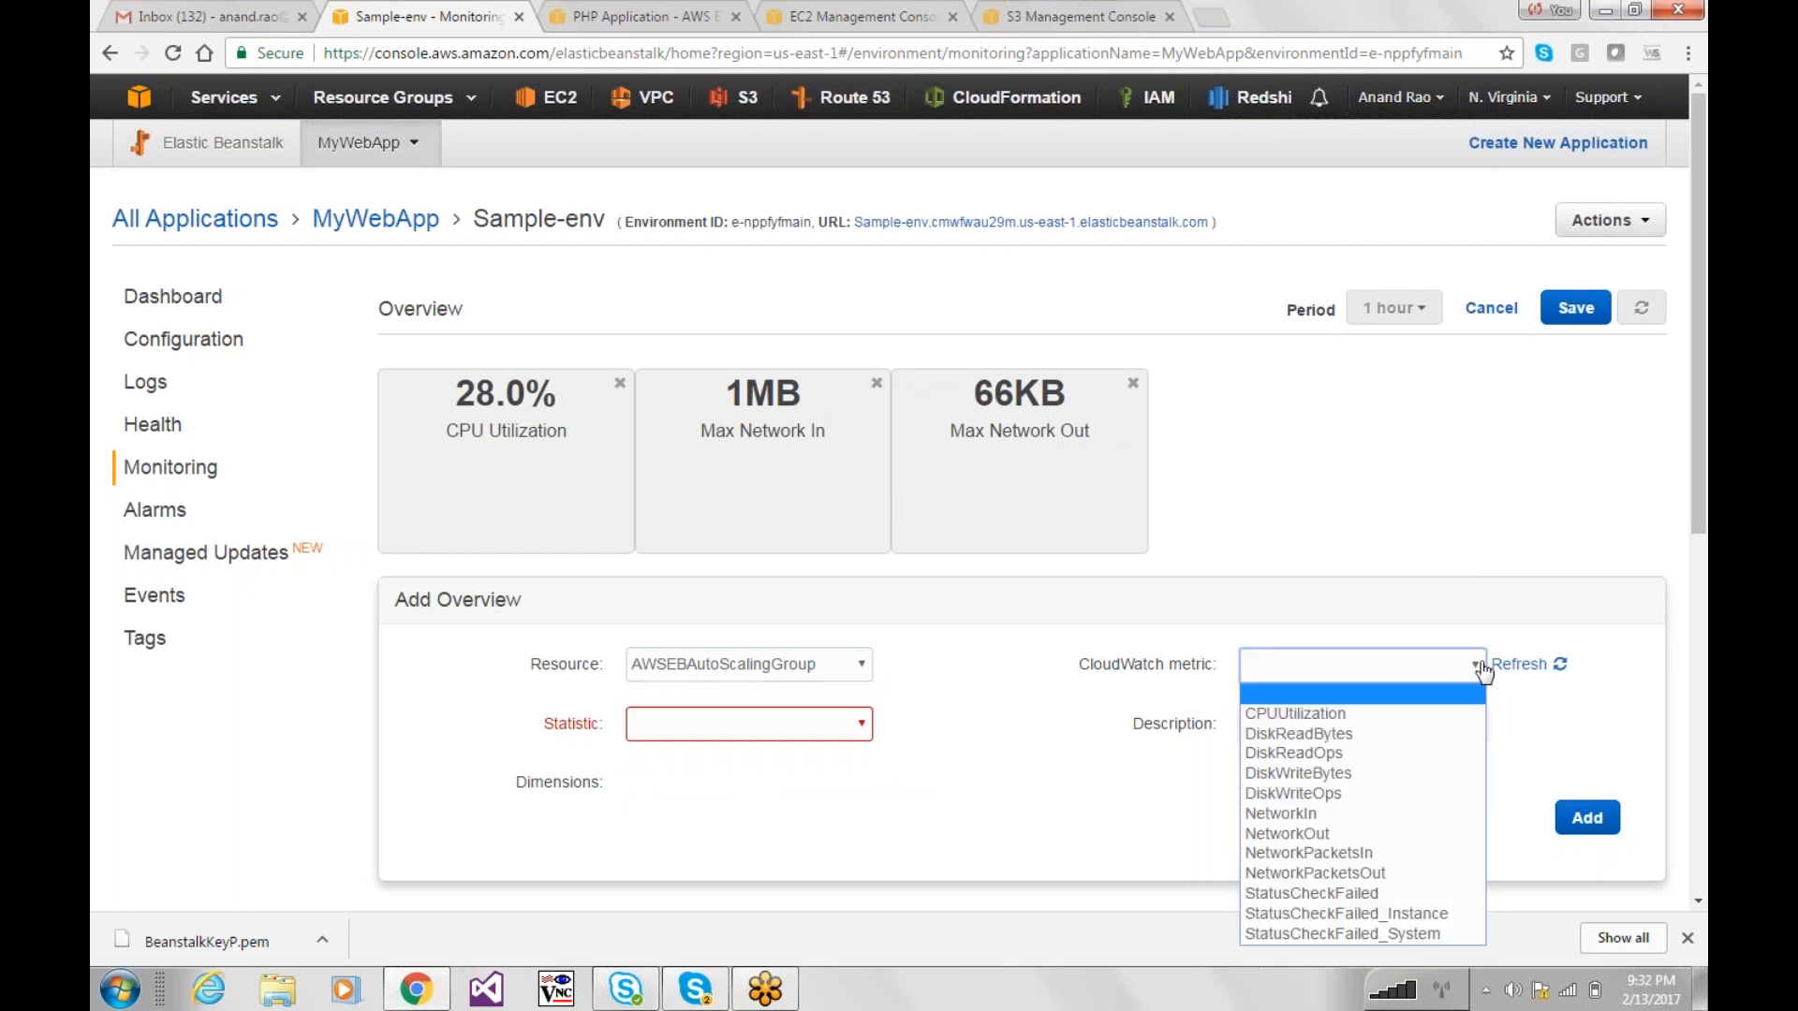
pyautogui.click(1405, 773)
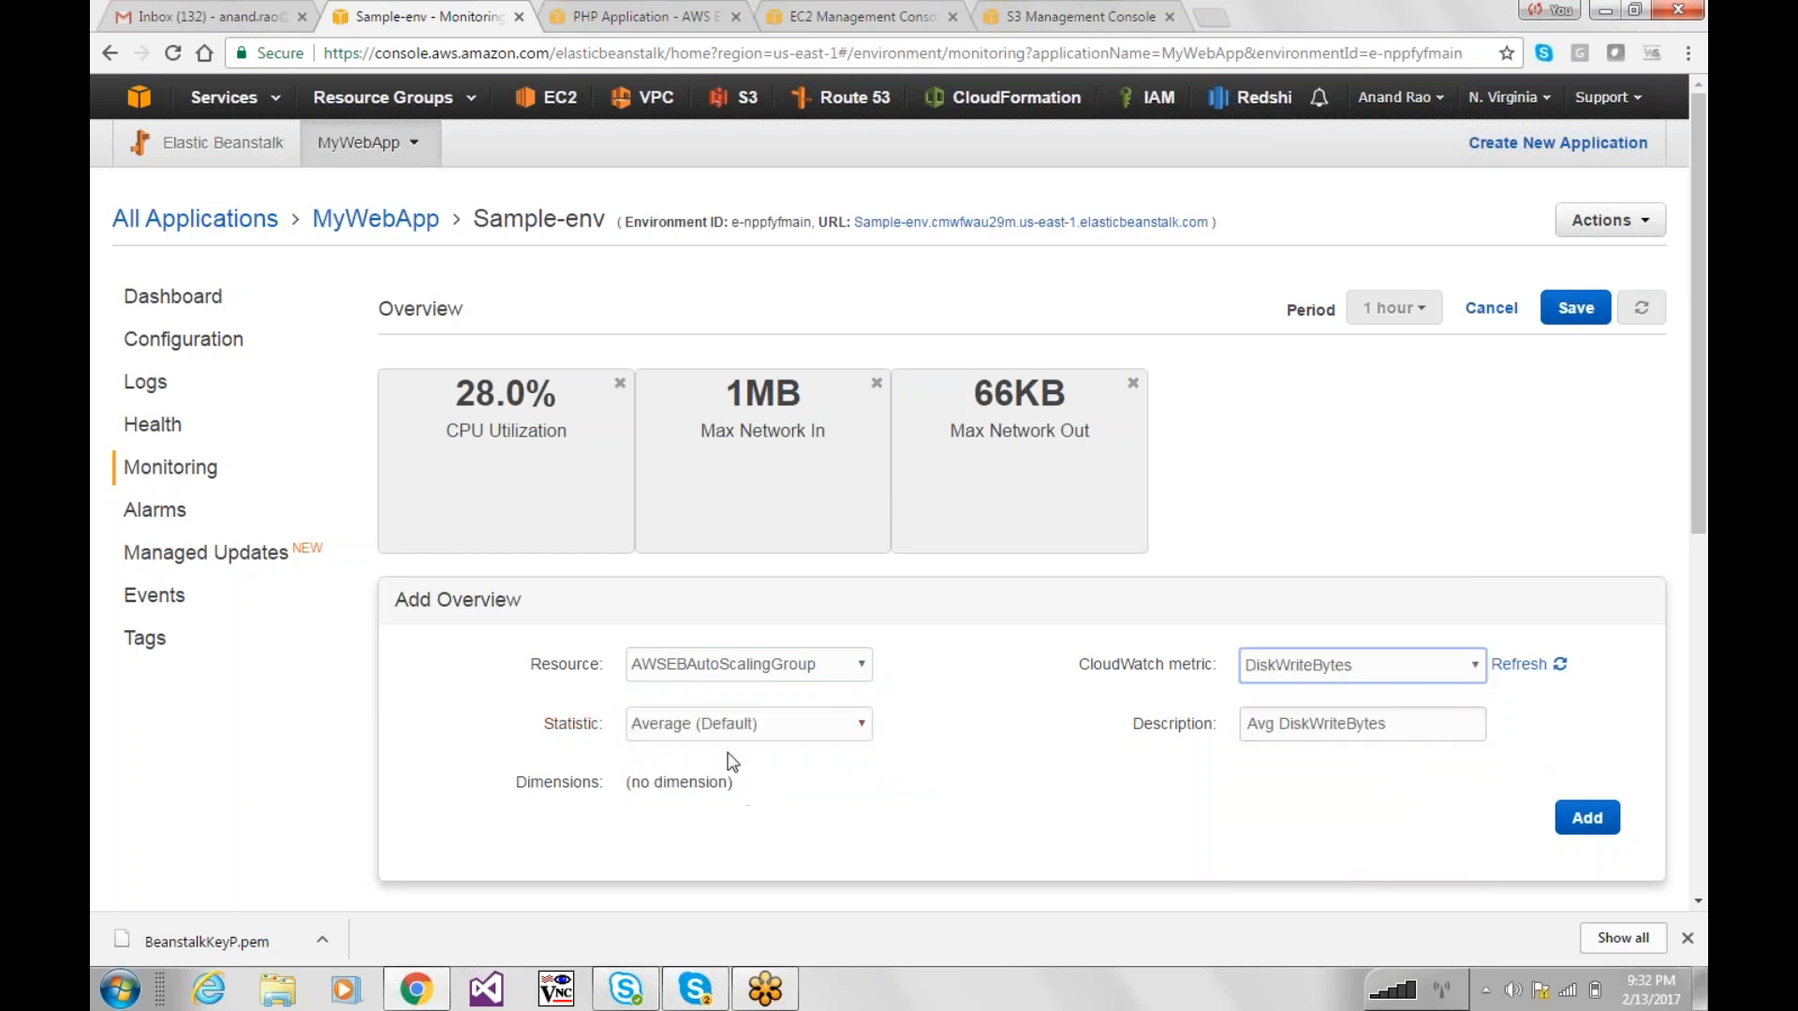
pyautogui.click(731, 726)
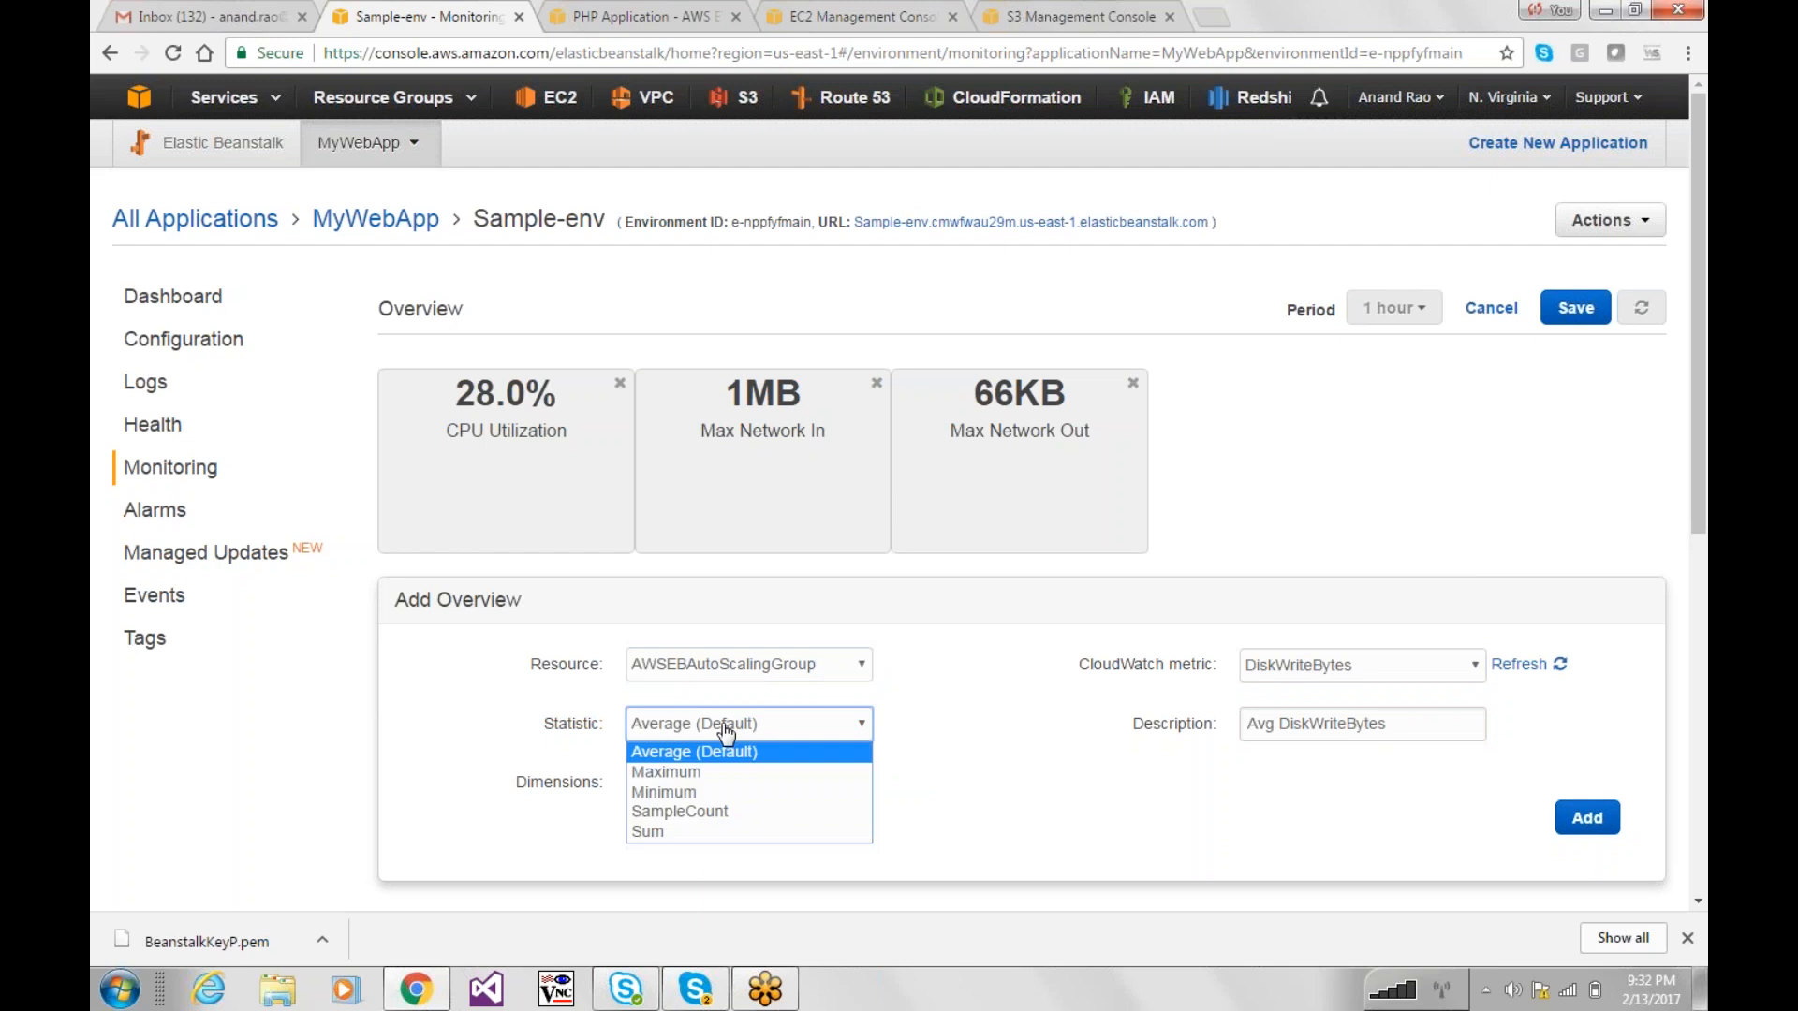
pyautogui.click(1587, 819)
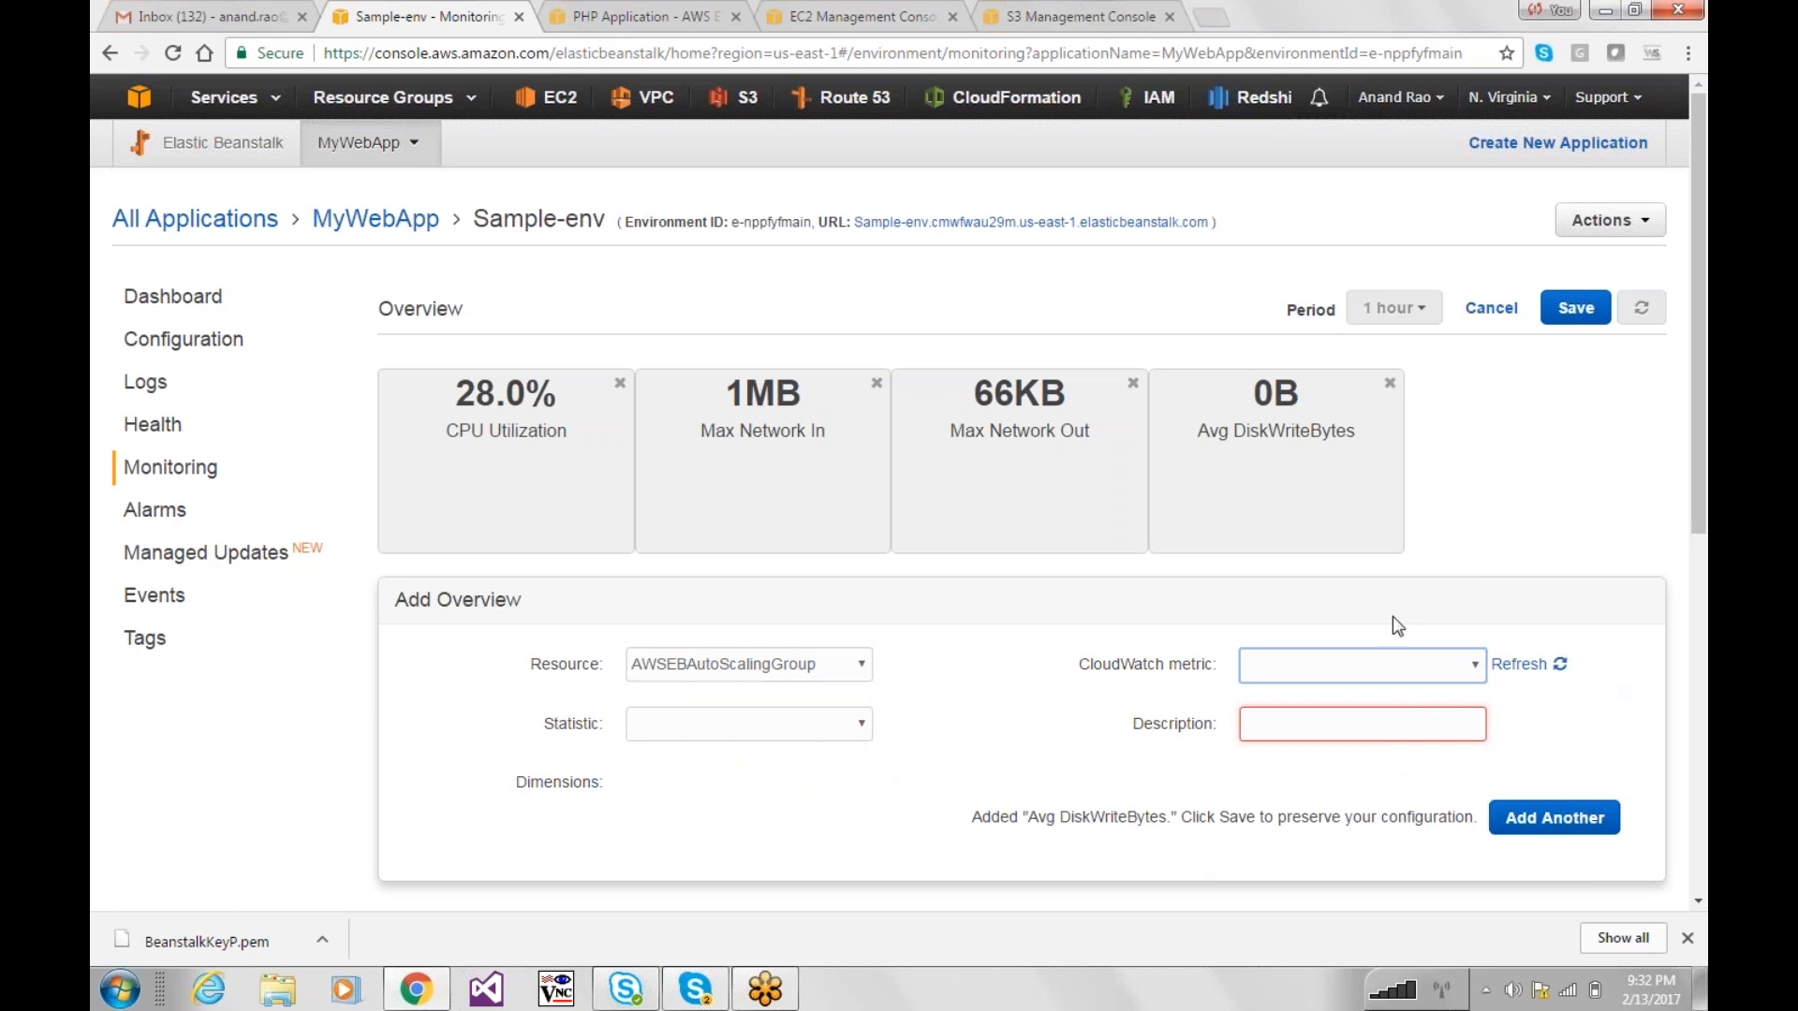
# Step: Add the maximum EnvironmentHealth metric of the Sample-env resource to the monitoring overview
pyautogui.moveTo(1697, 425); pyautogui.dragTo(1705, 749)
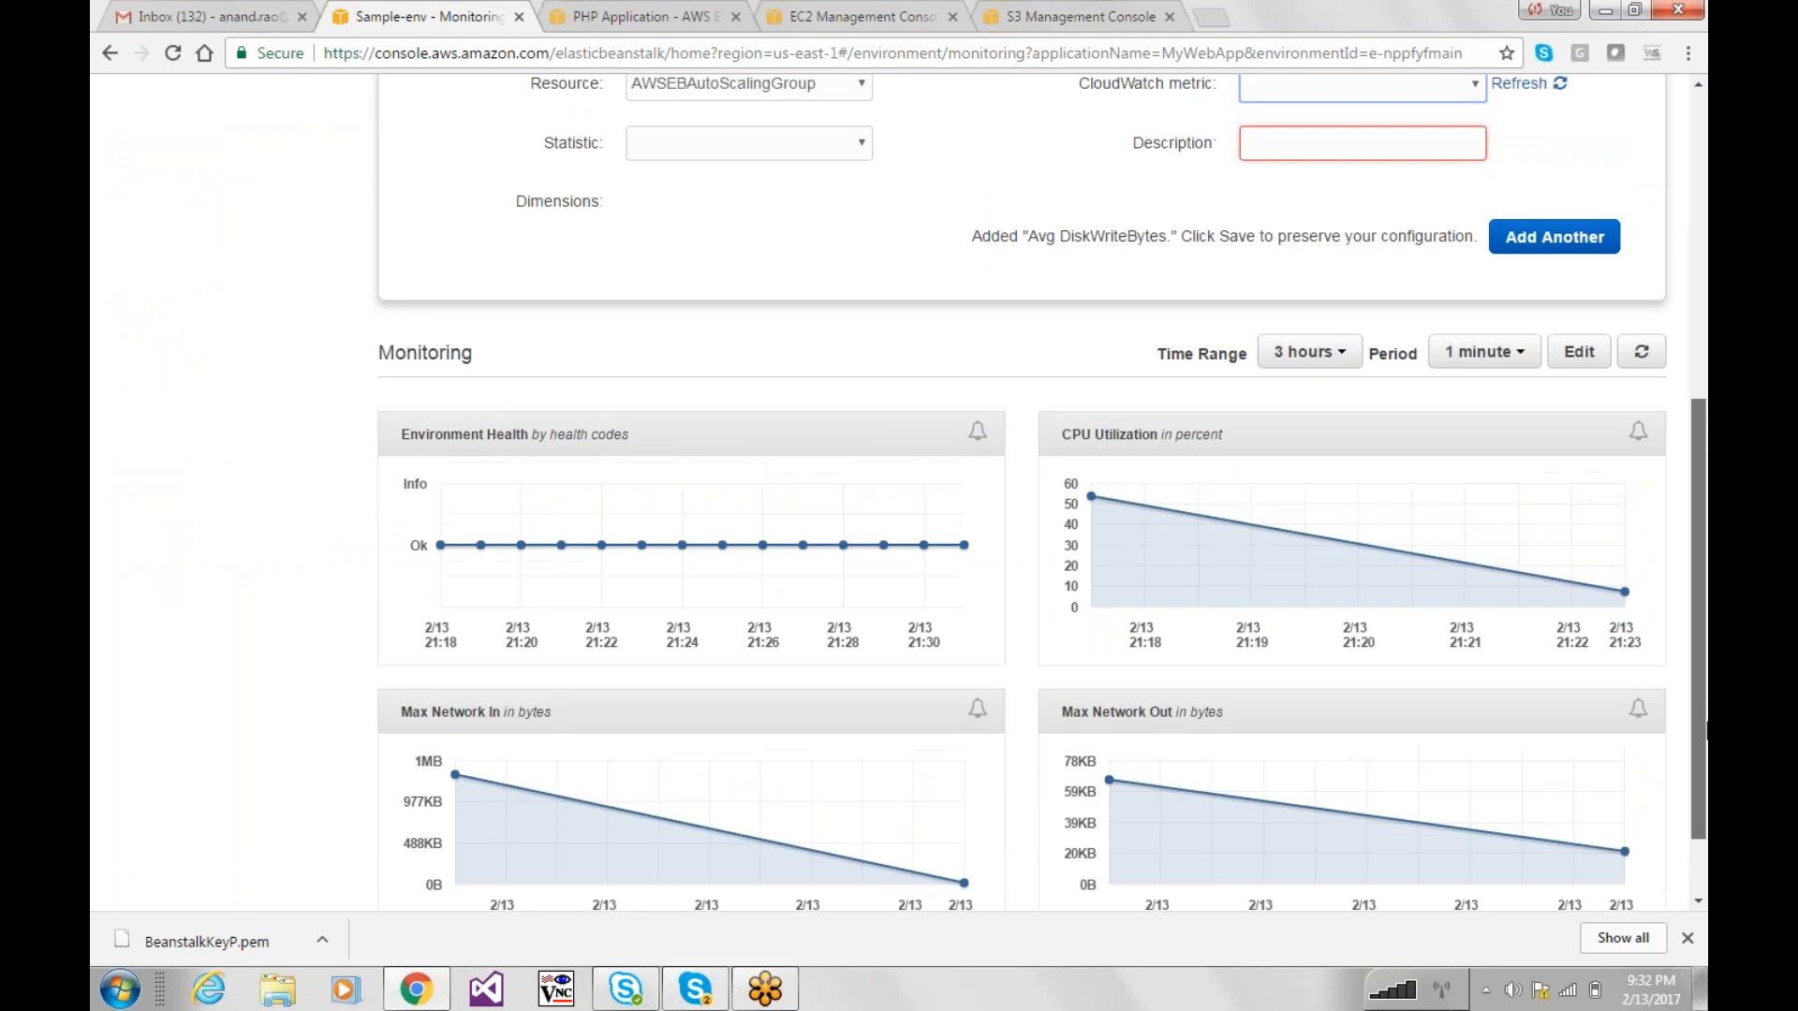
pyautogui.scroll(5, 775, 521)
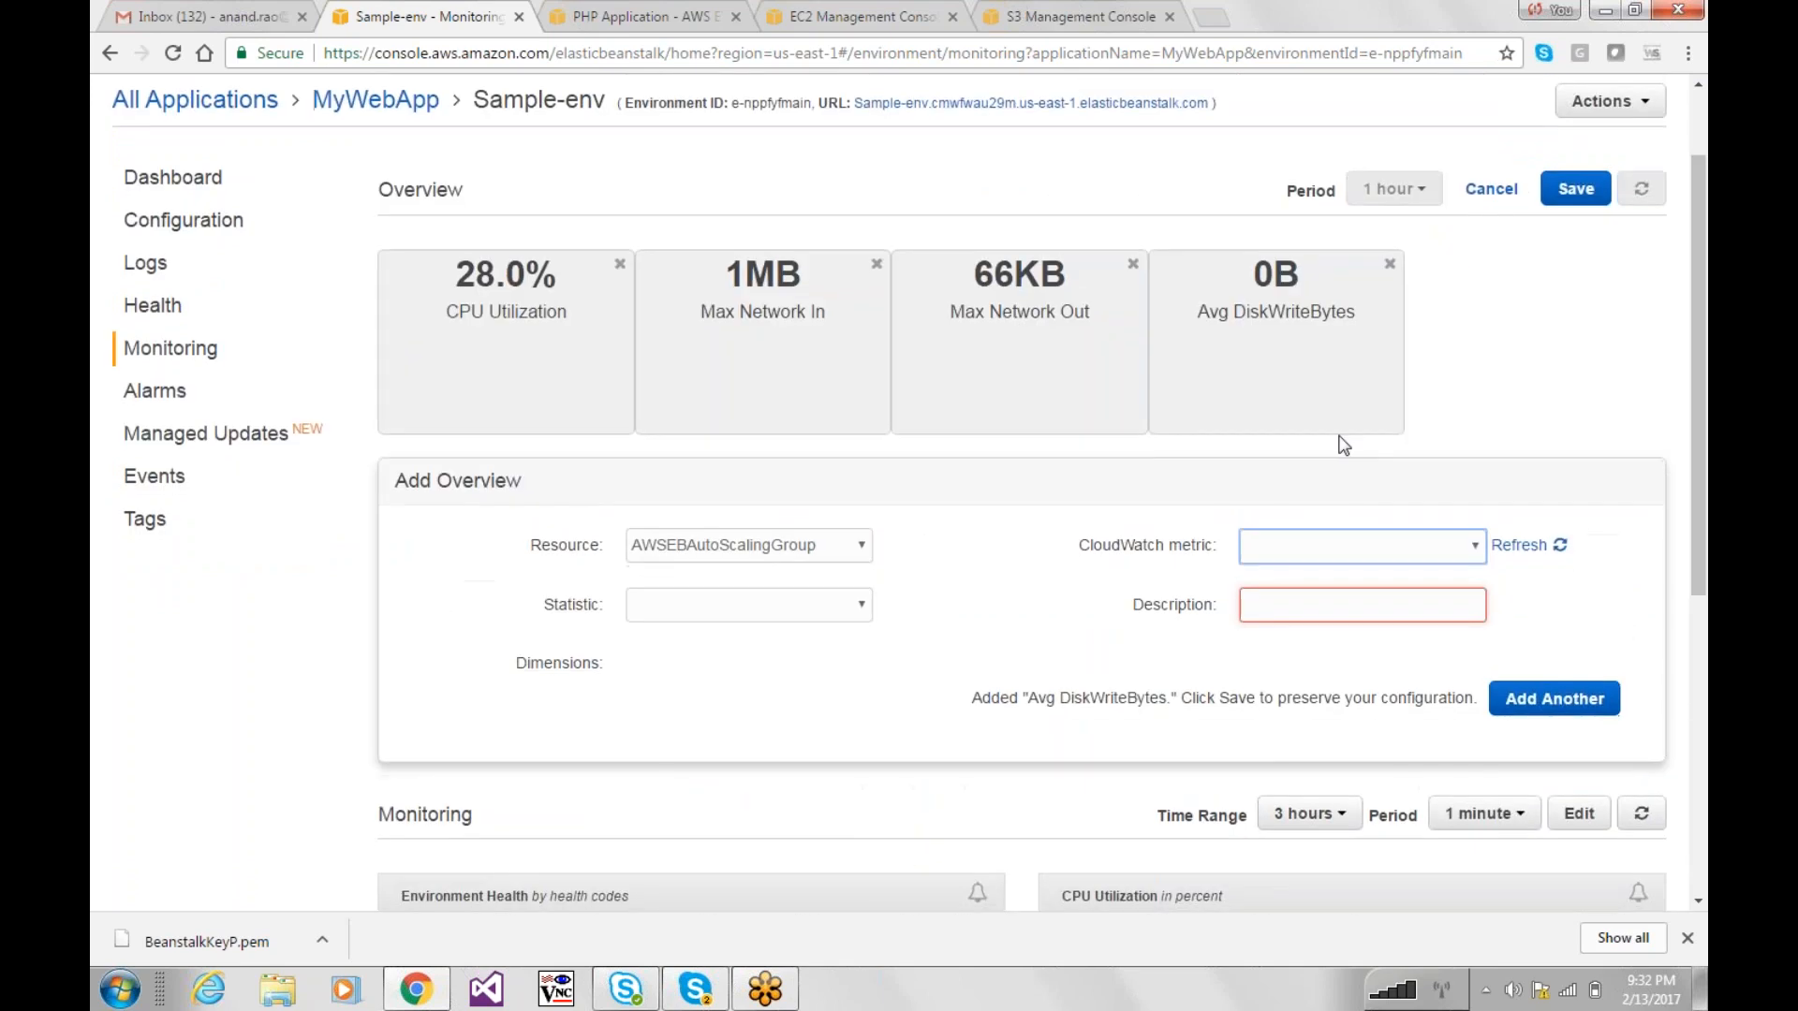
pyautogui.click(750, 553)
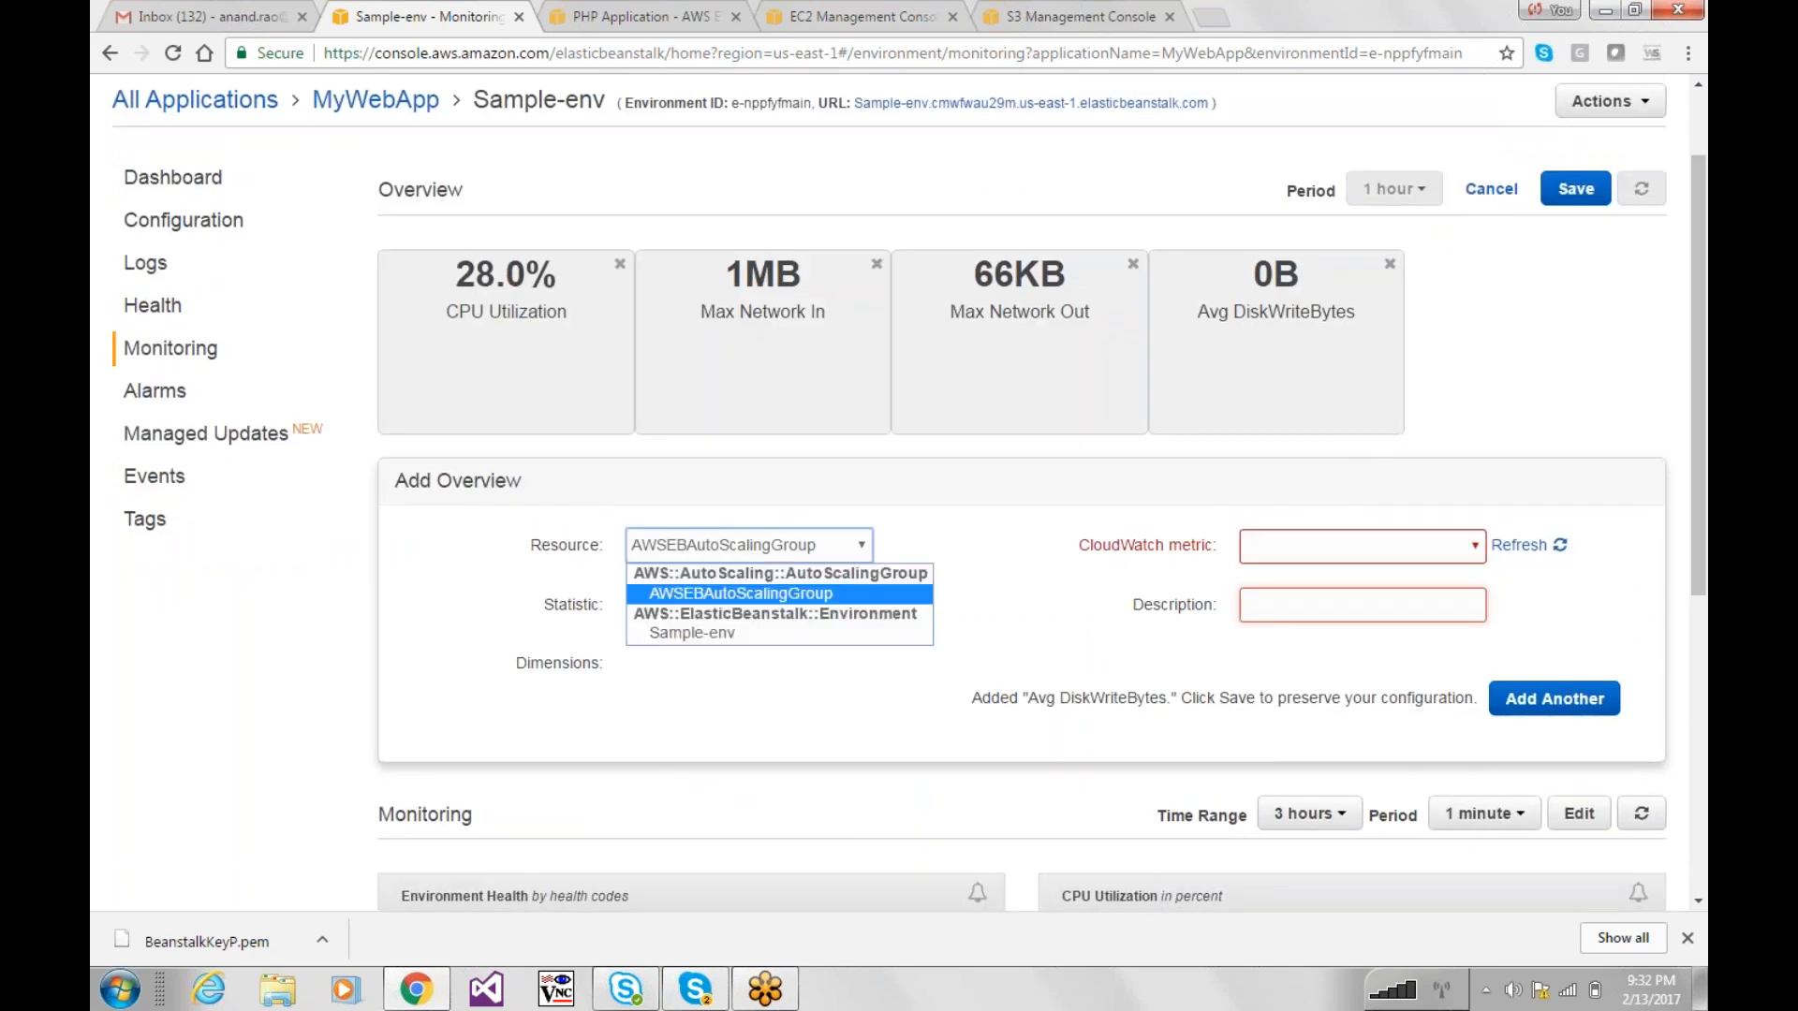
pyautogui.click(735, 633)
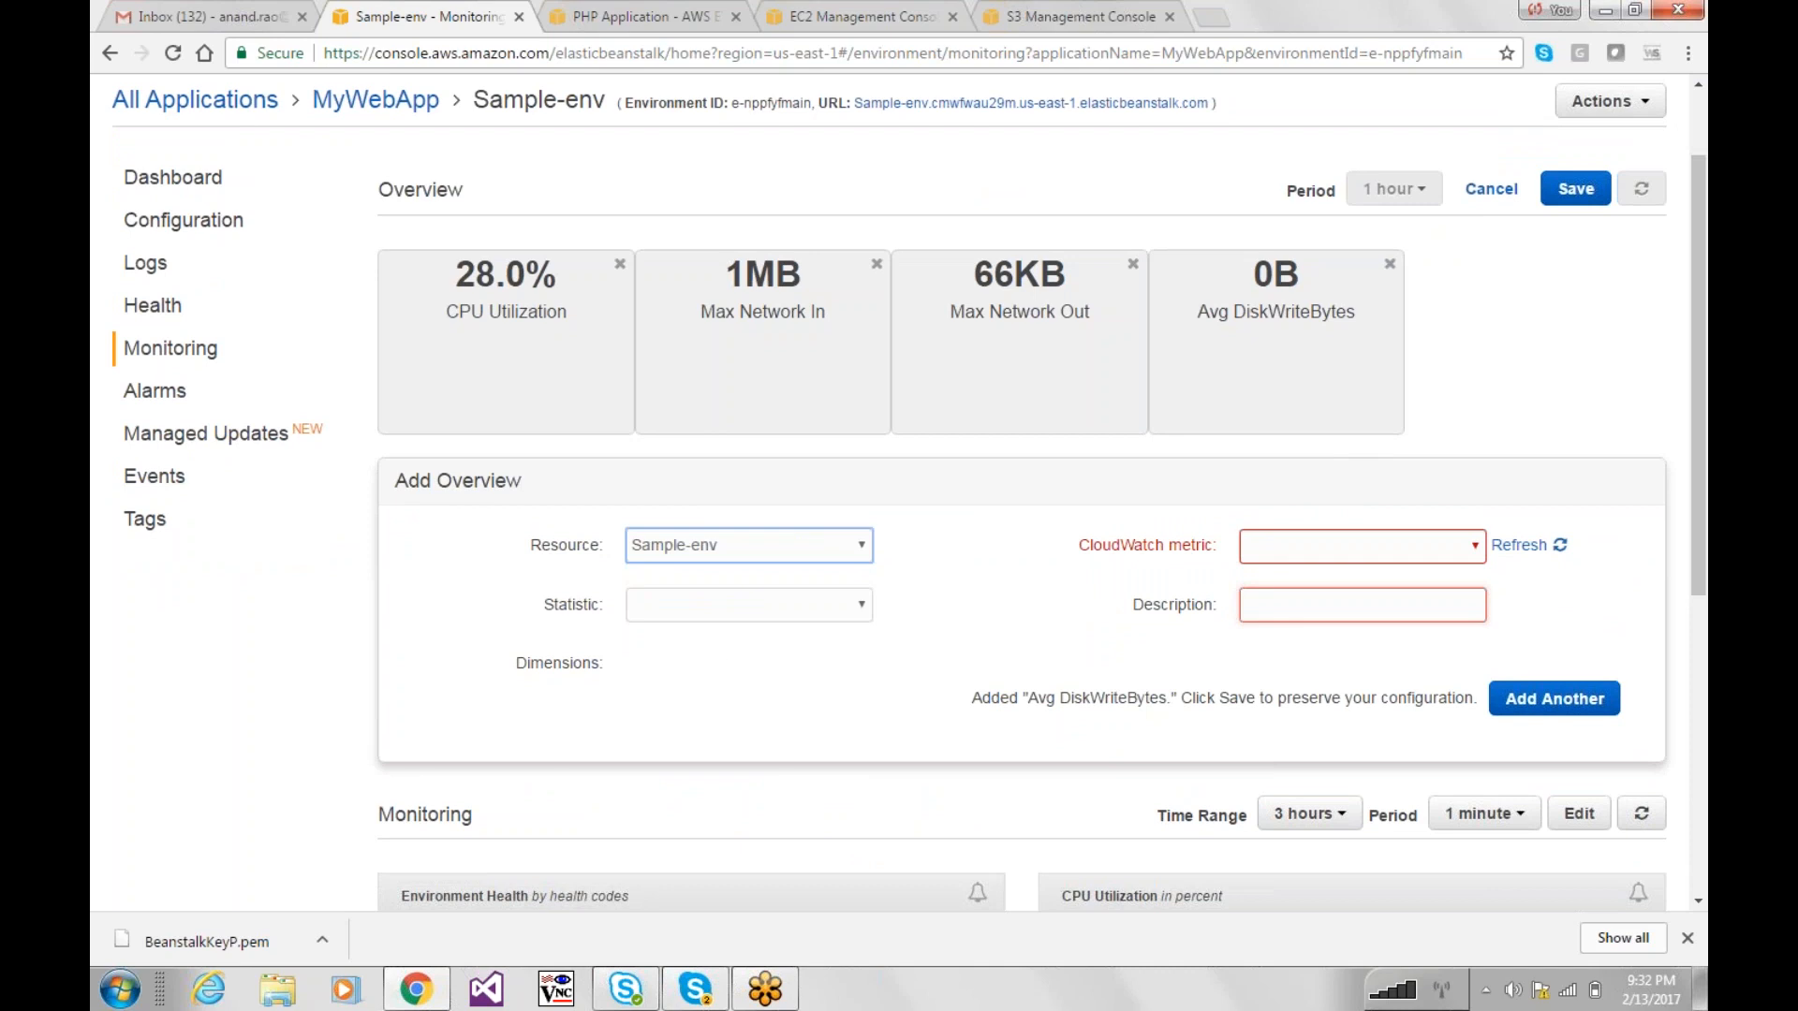
pyautogui.click(1316, 553)
pyautogui.click(1536, 547)
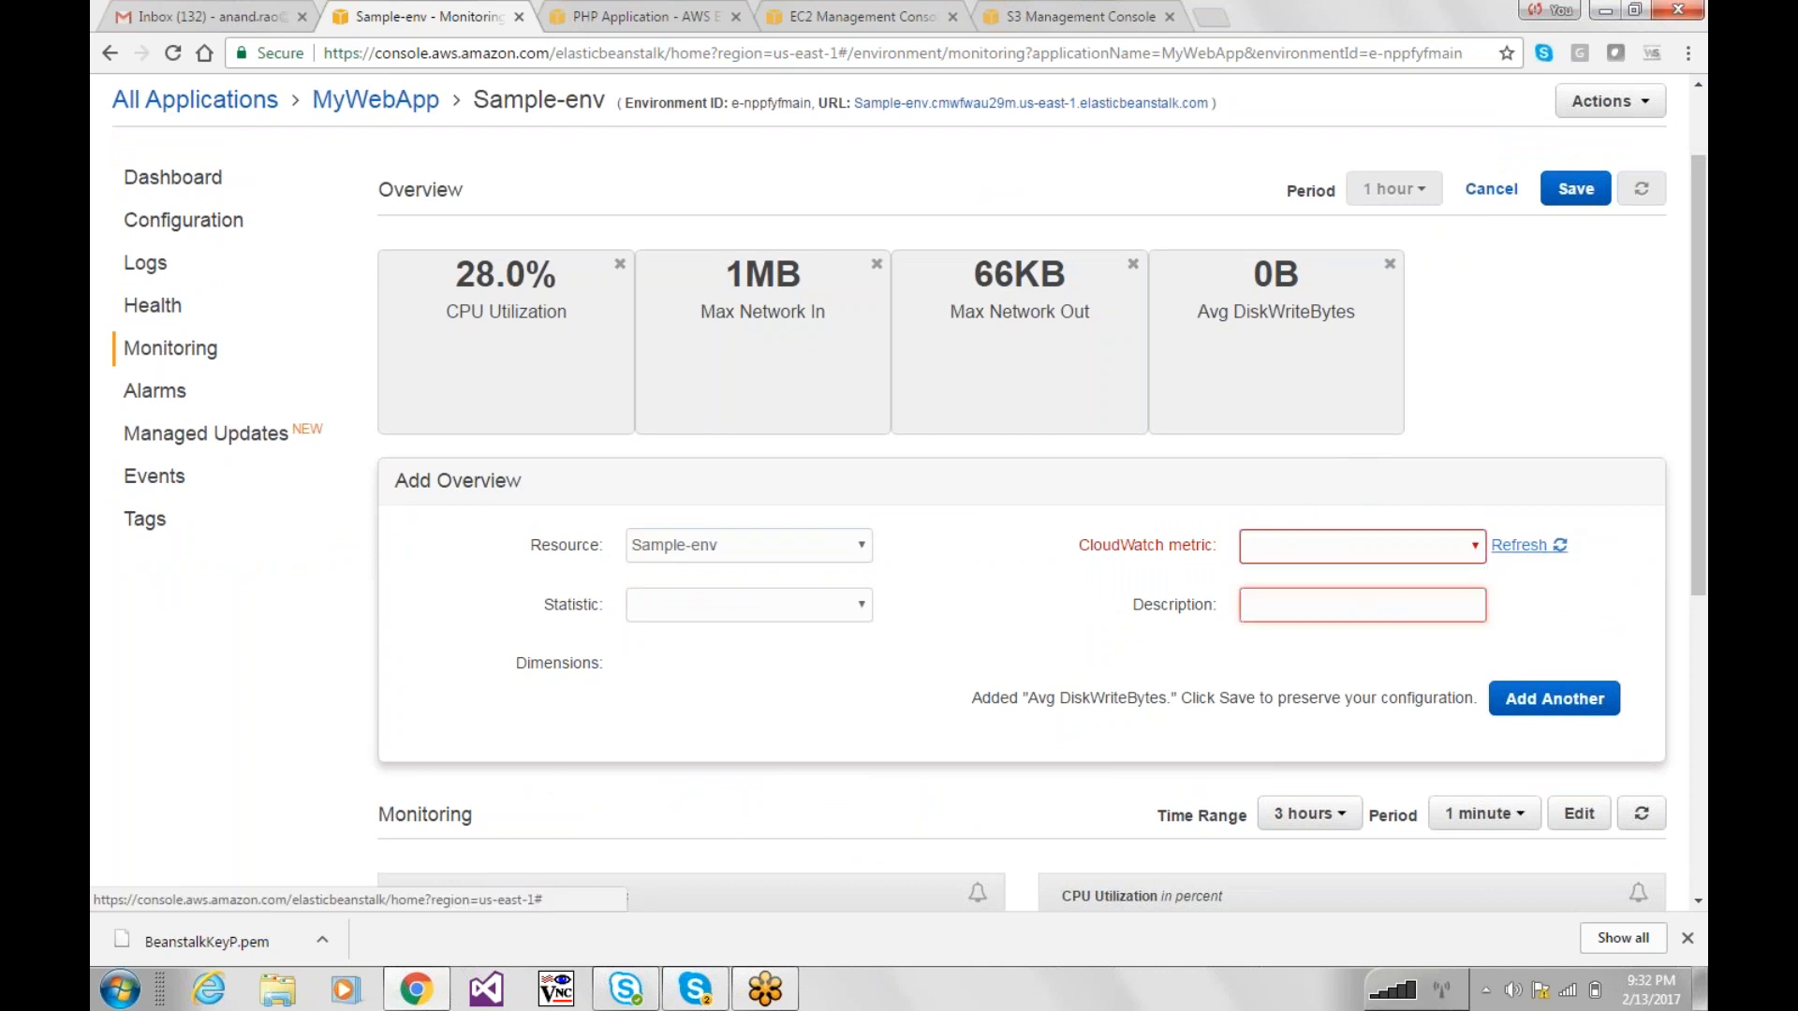
pyautogui.click(1402, 557)
pyautogui.click(1369, 615)
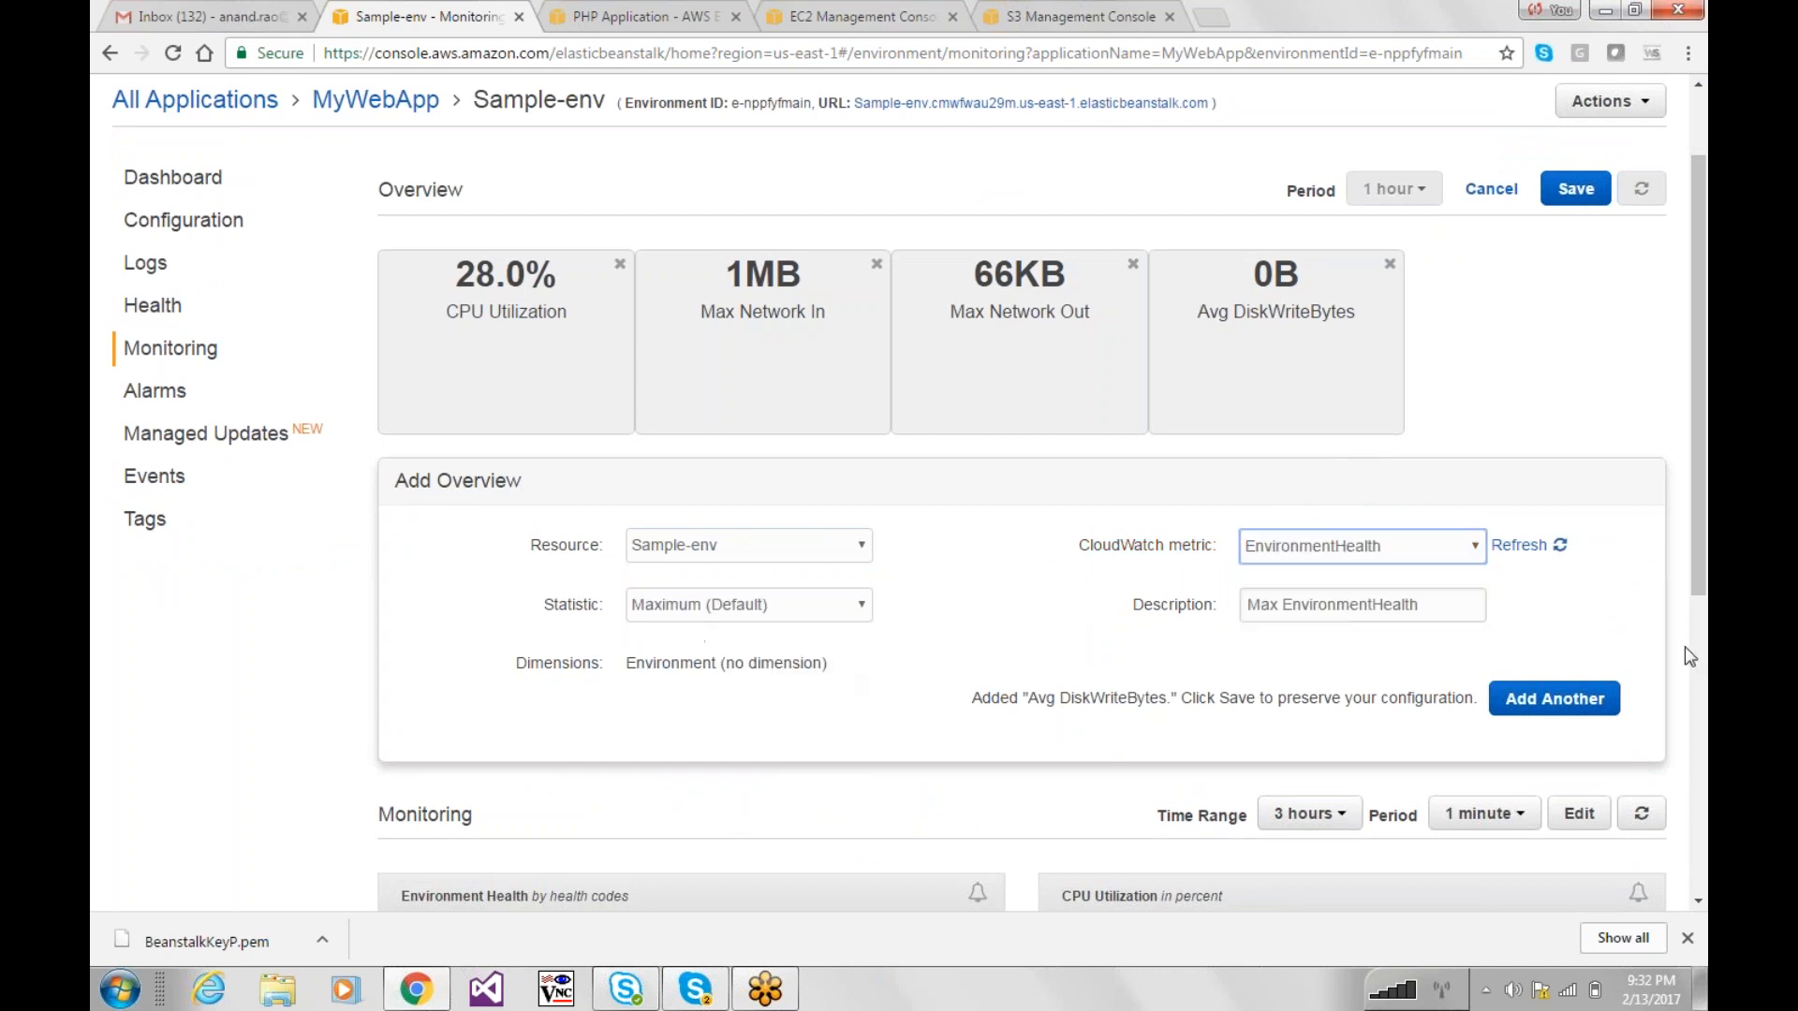
pyautogui.click(1570, 712)
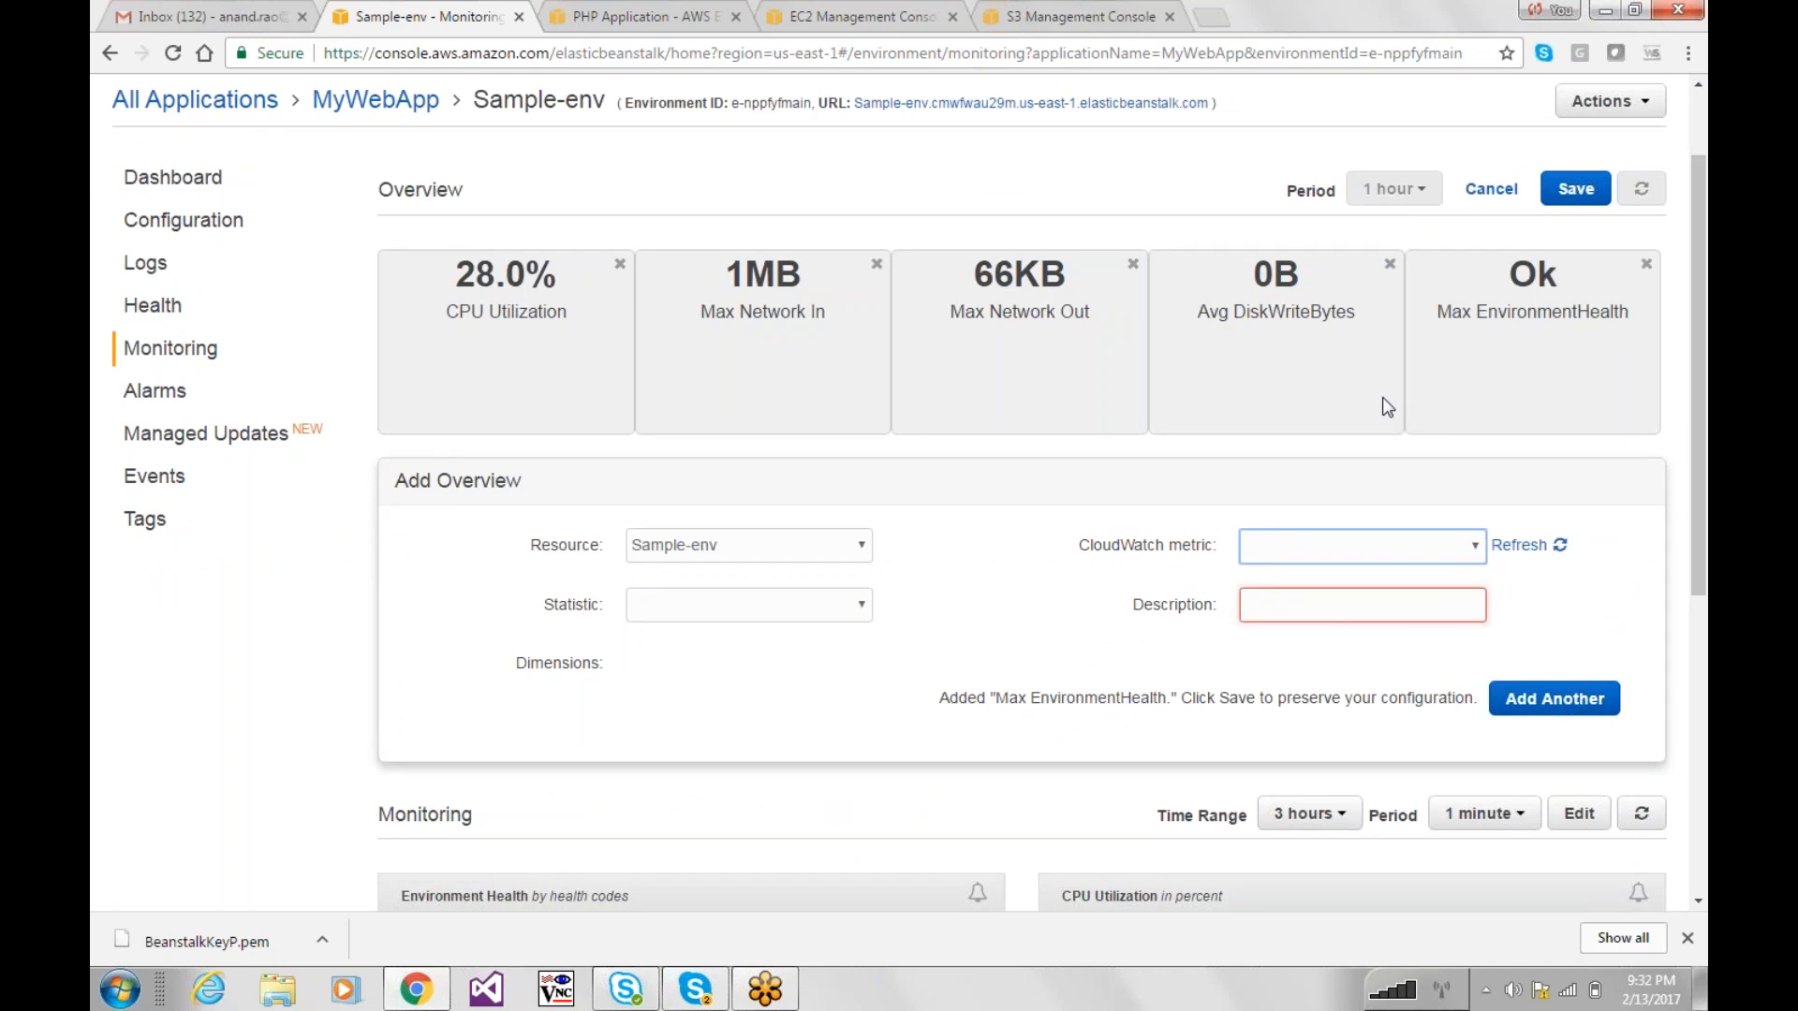
# Step: Check Sample-env's existing alarms in full screen and return to its configuration overview
pyautogui.press('F11')
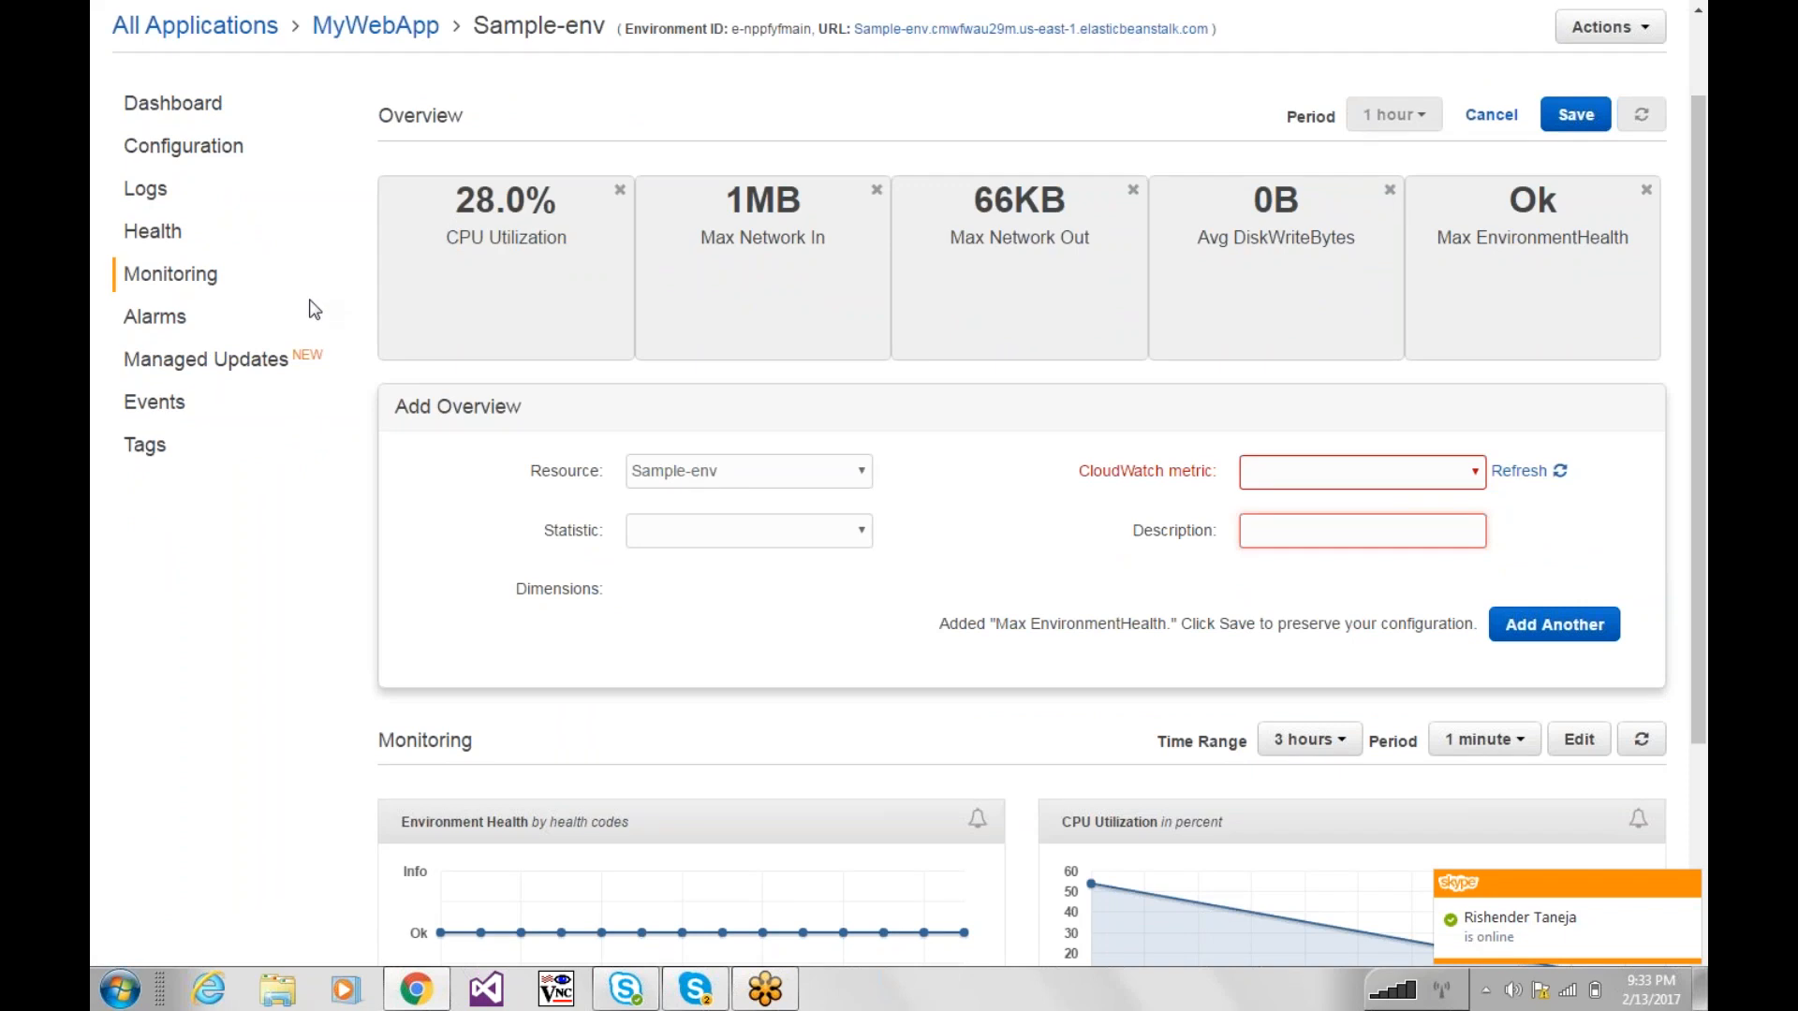
pyautogui.click(154, 316)
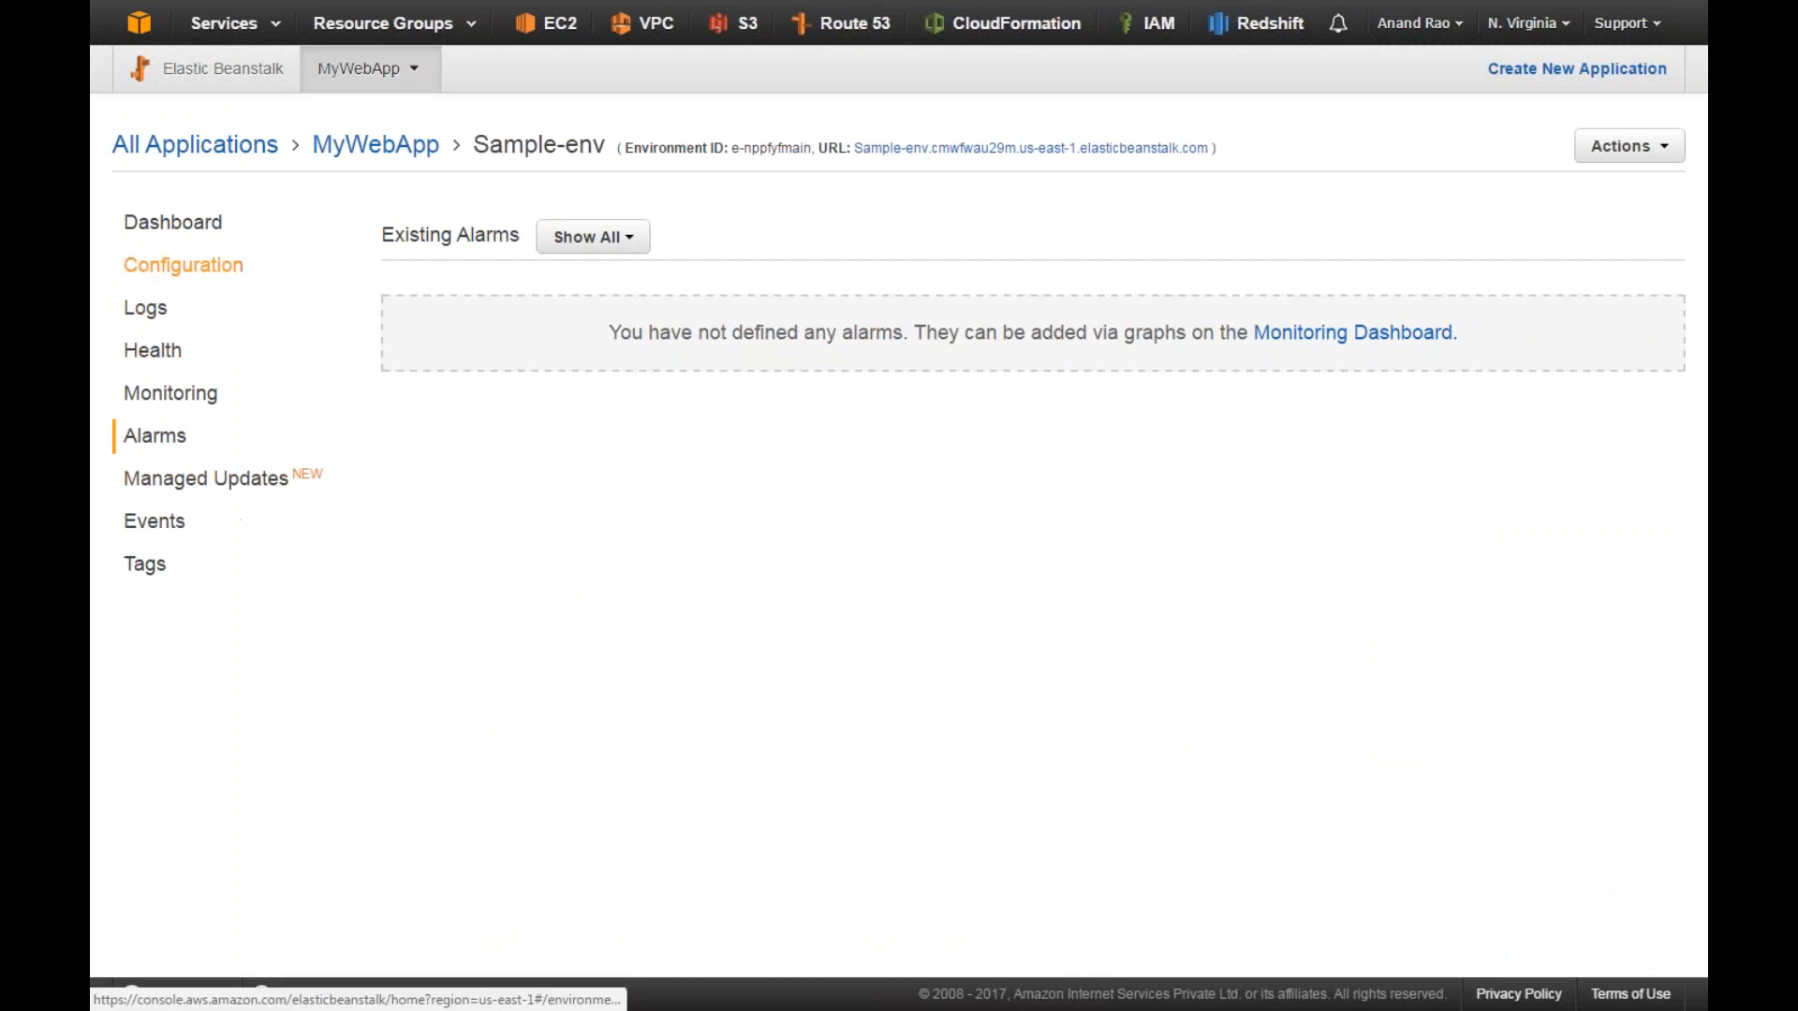
pyautogui.click(183, 265)
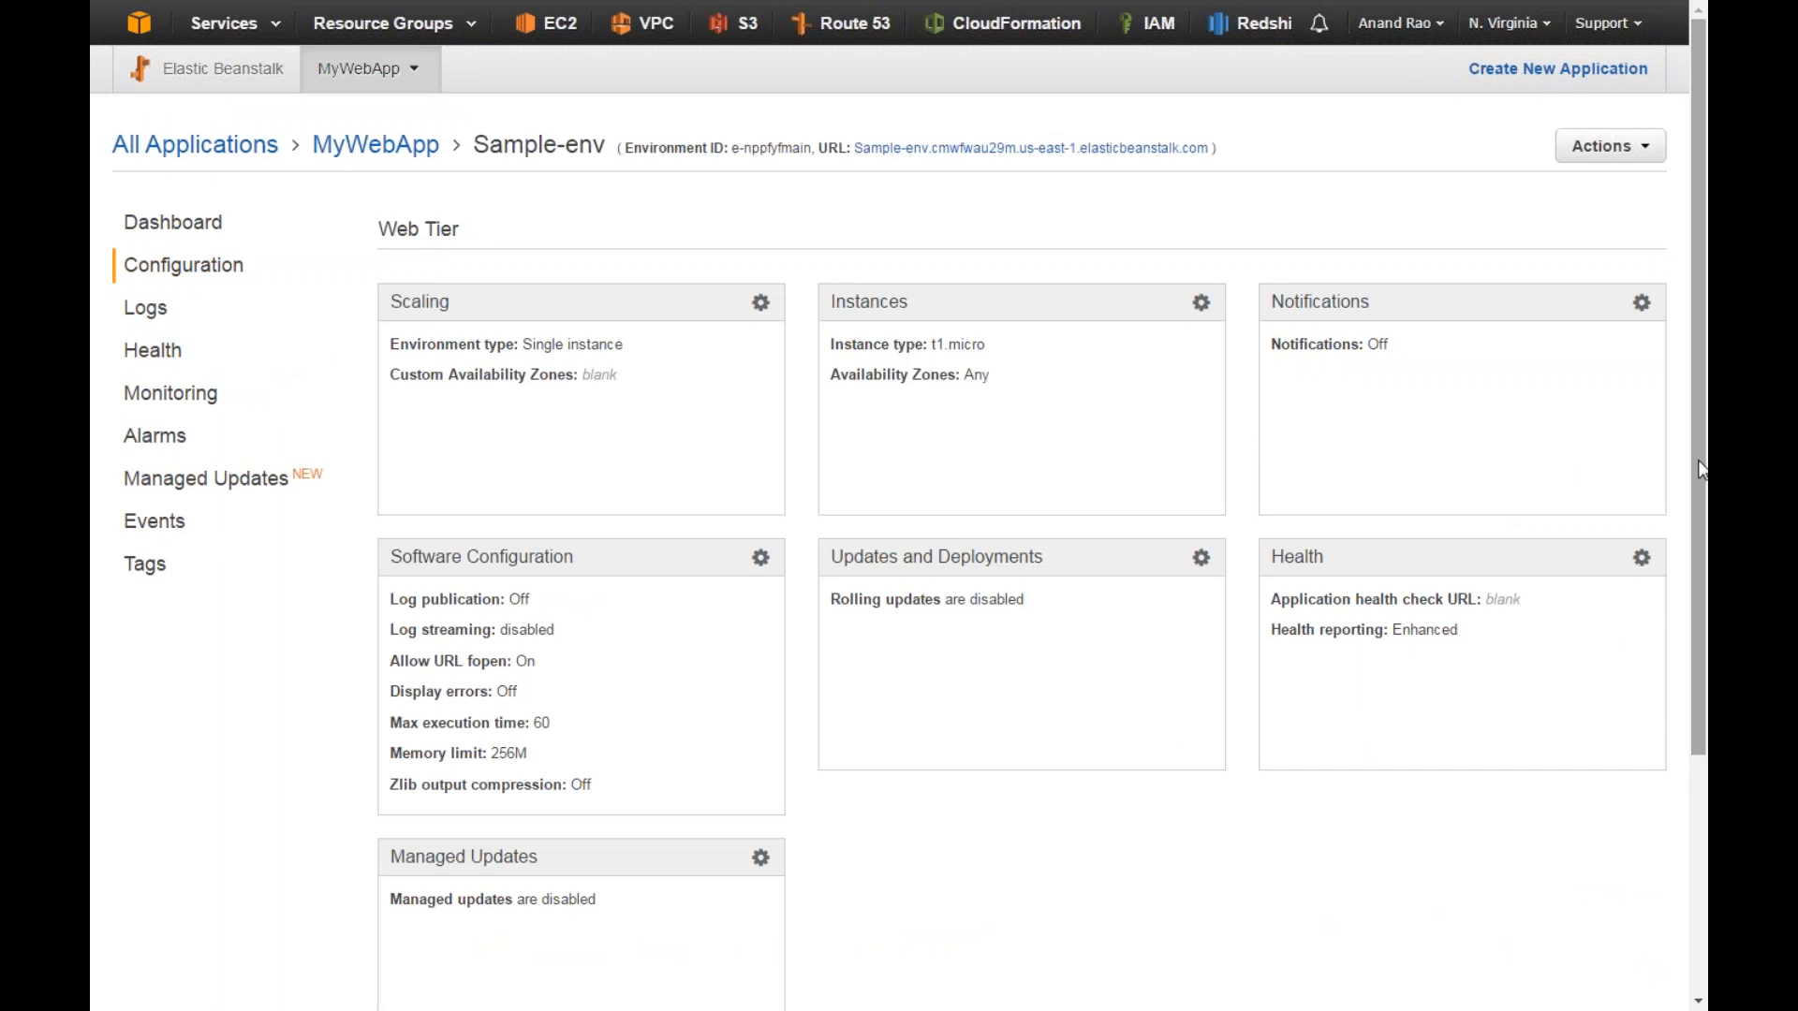
pyautogui.moveTo(1702, 468); pyautogui.dragTo(1705, 298)
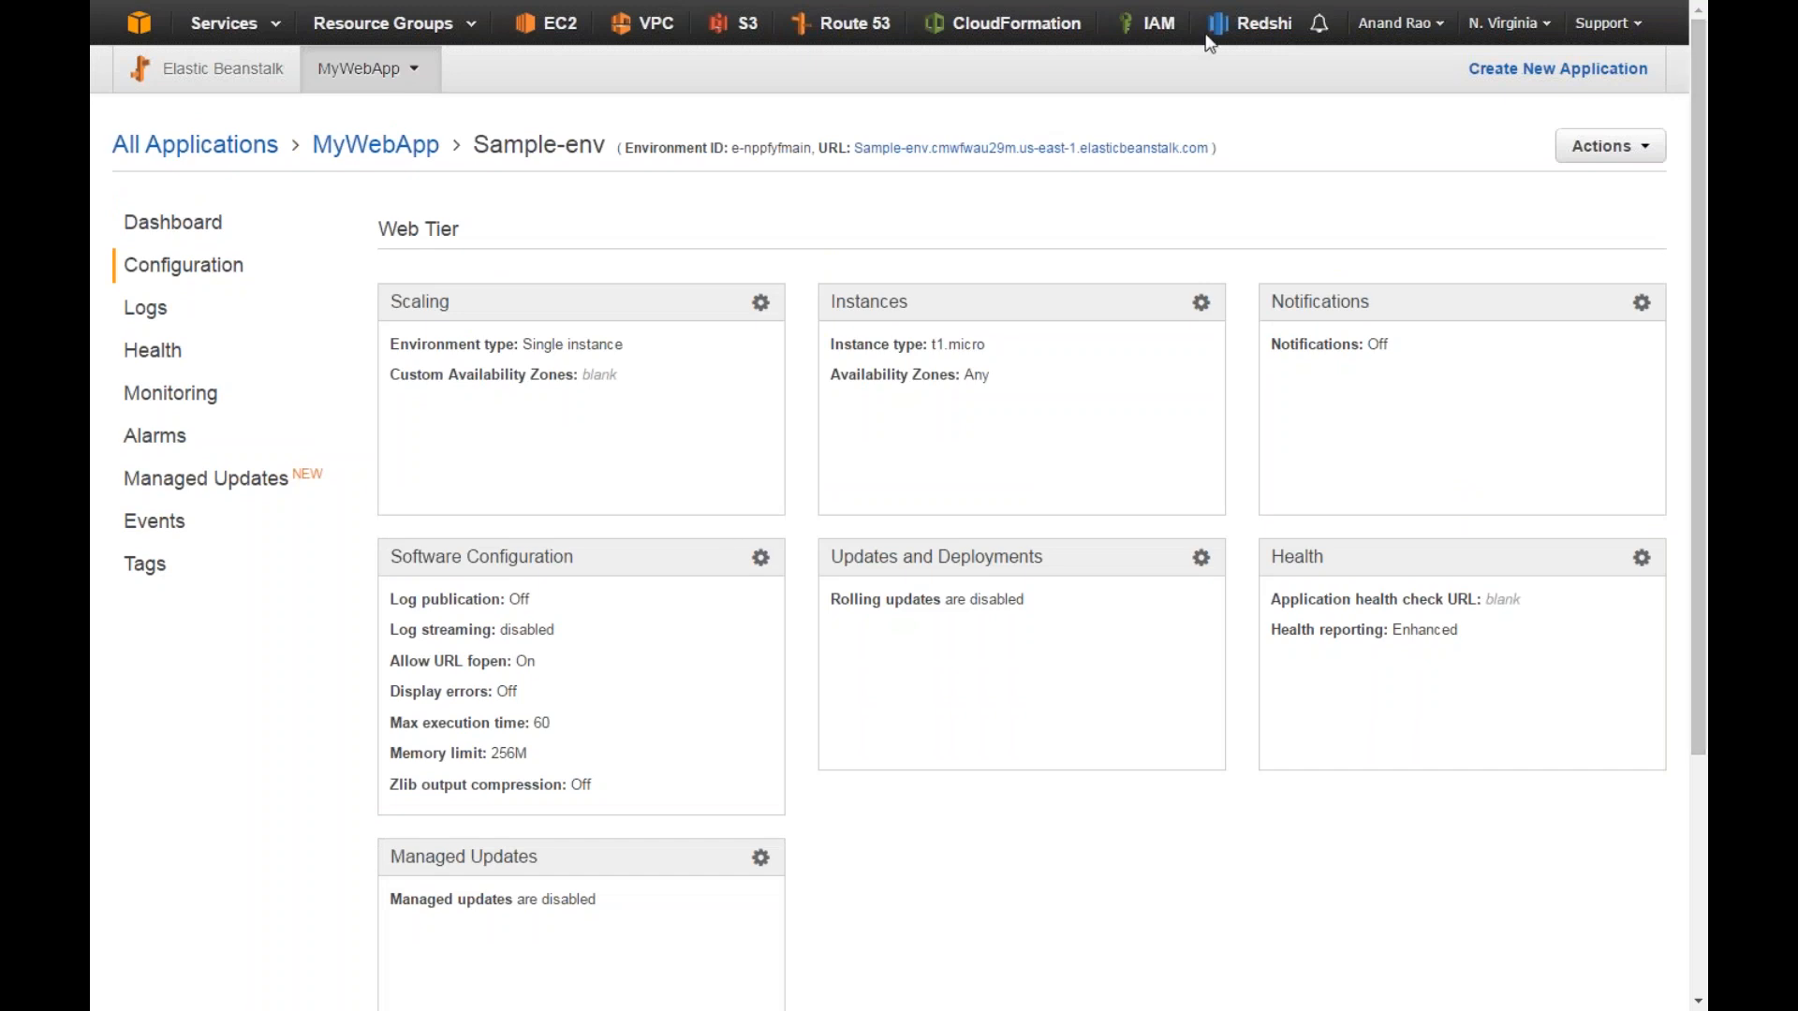
# Step: Open Sample-env's URL to view the running PHP application and return to the environment's configuration
pyautogui.click(1011, 151)
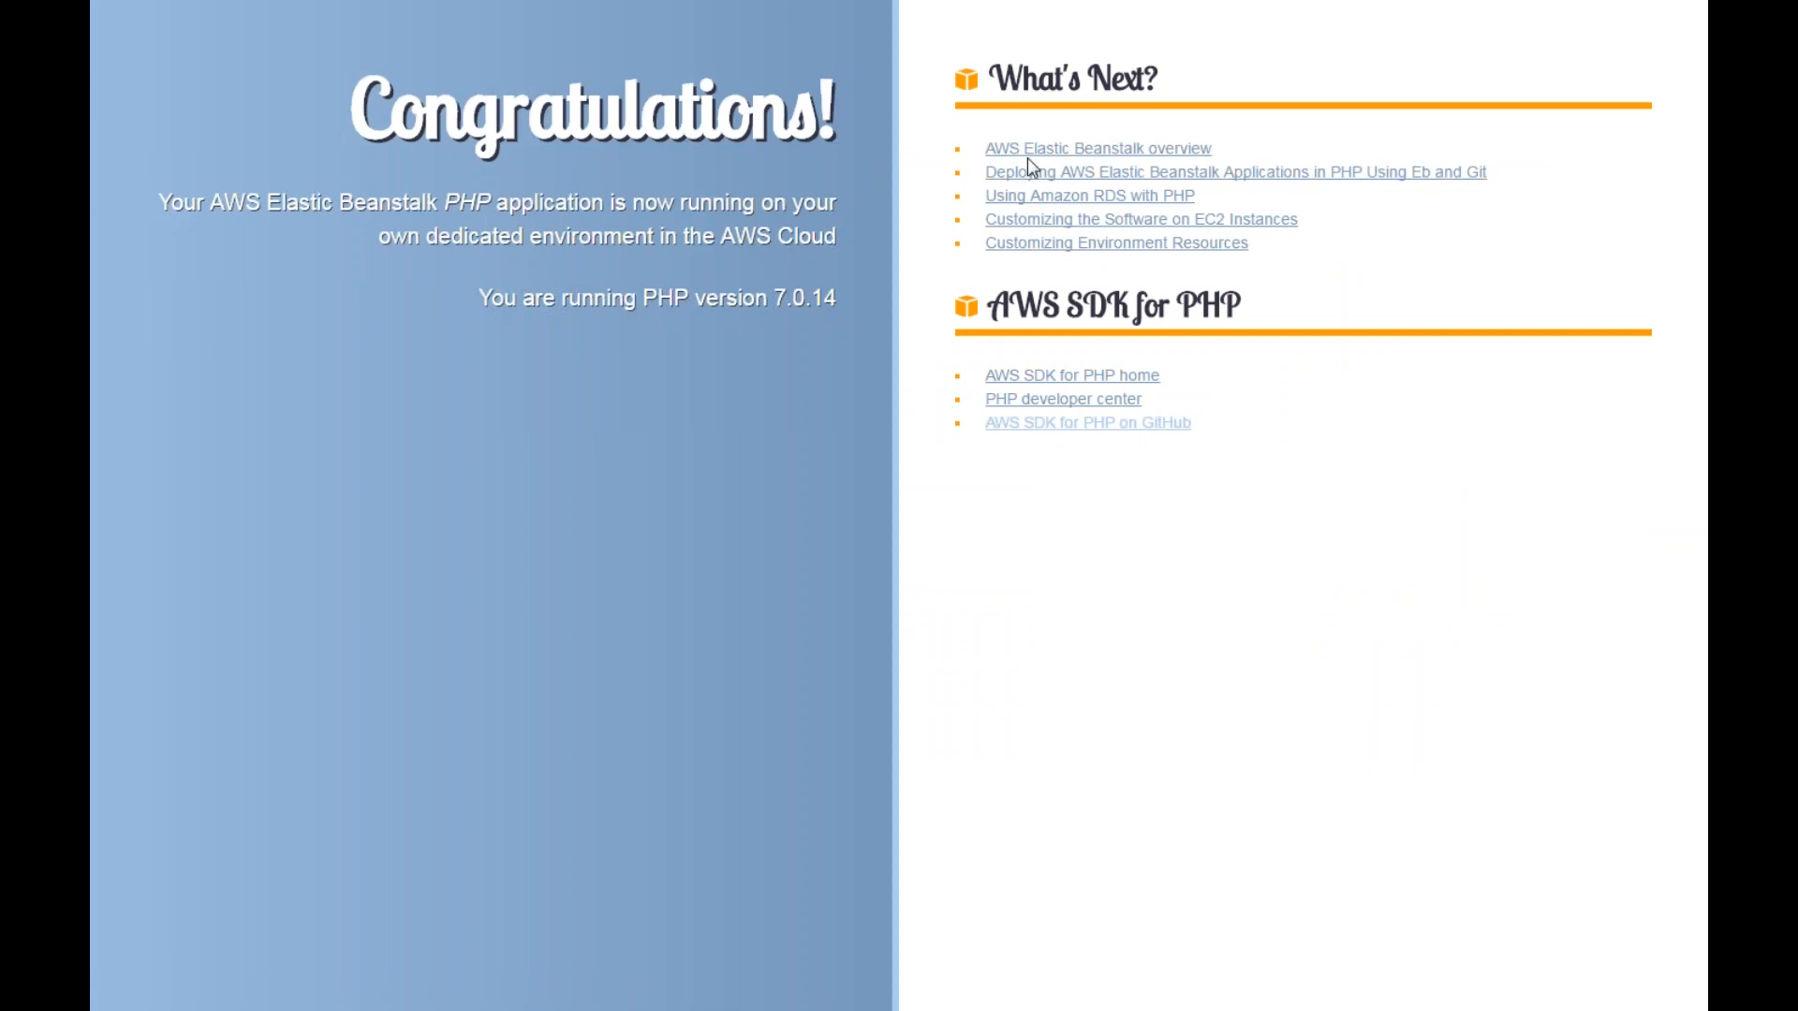
pyautogui.press('F11')
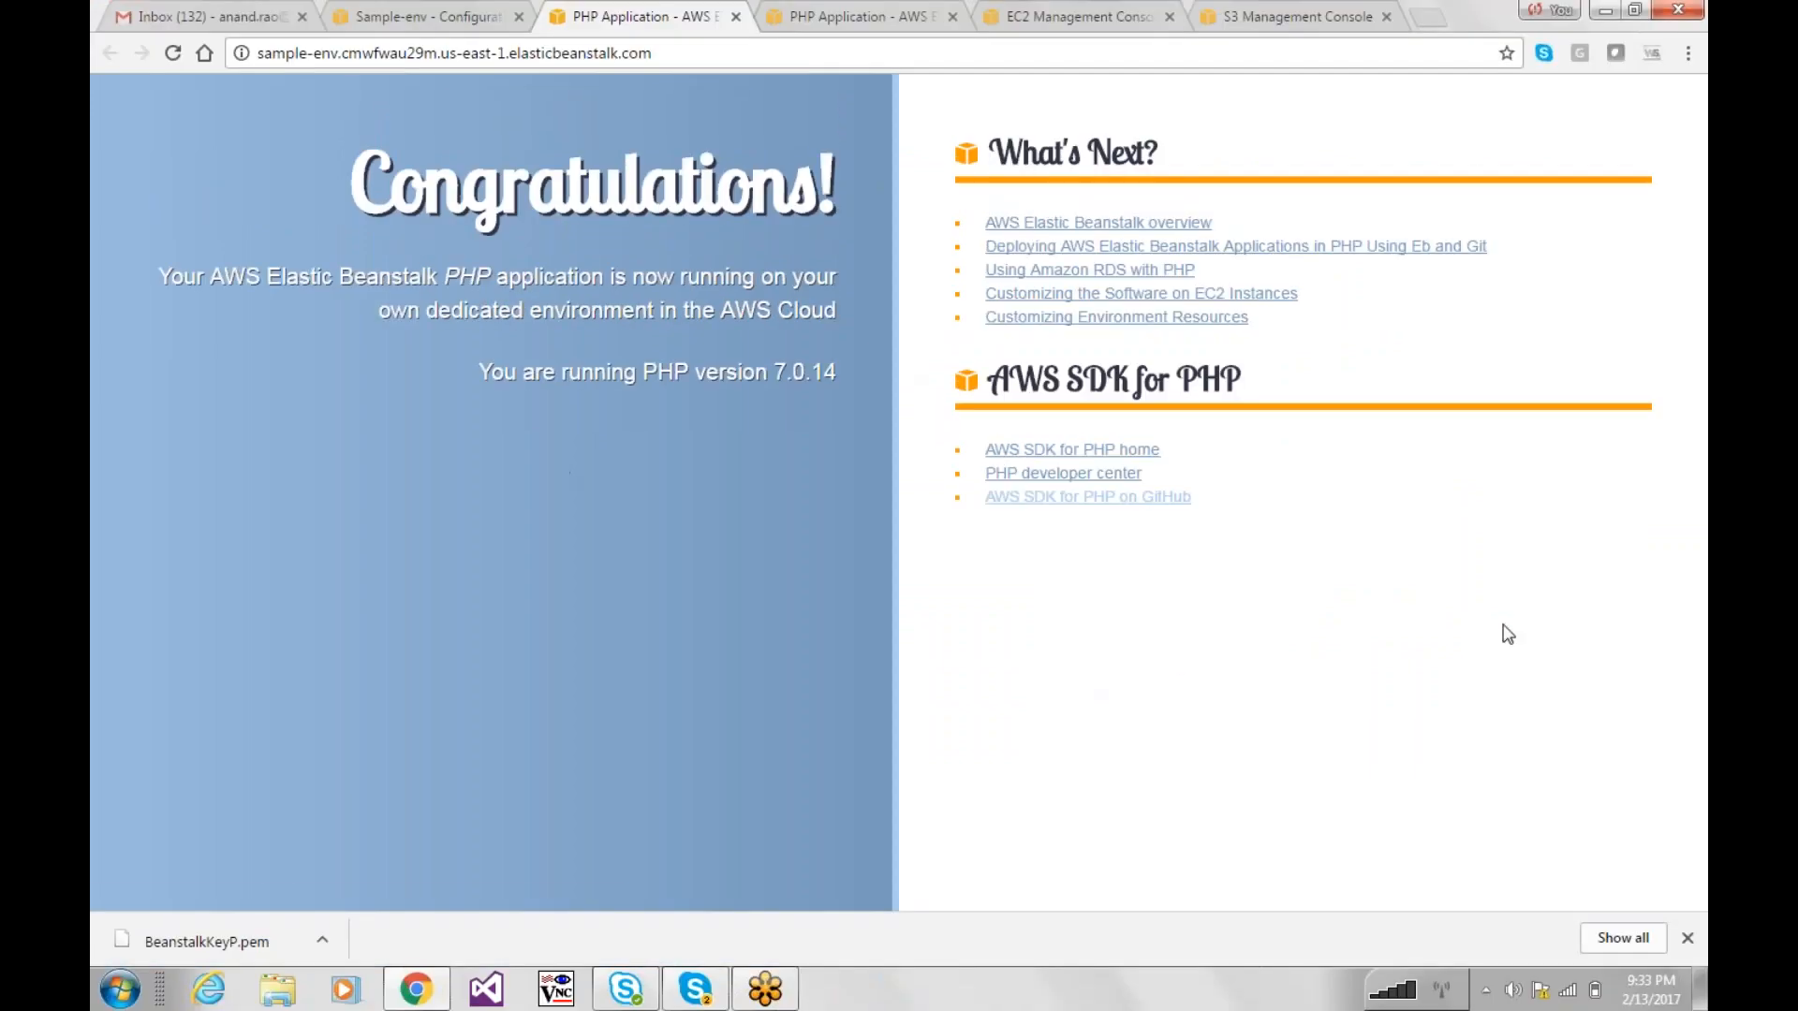
pyautogui.click(464, 16)
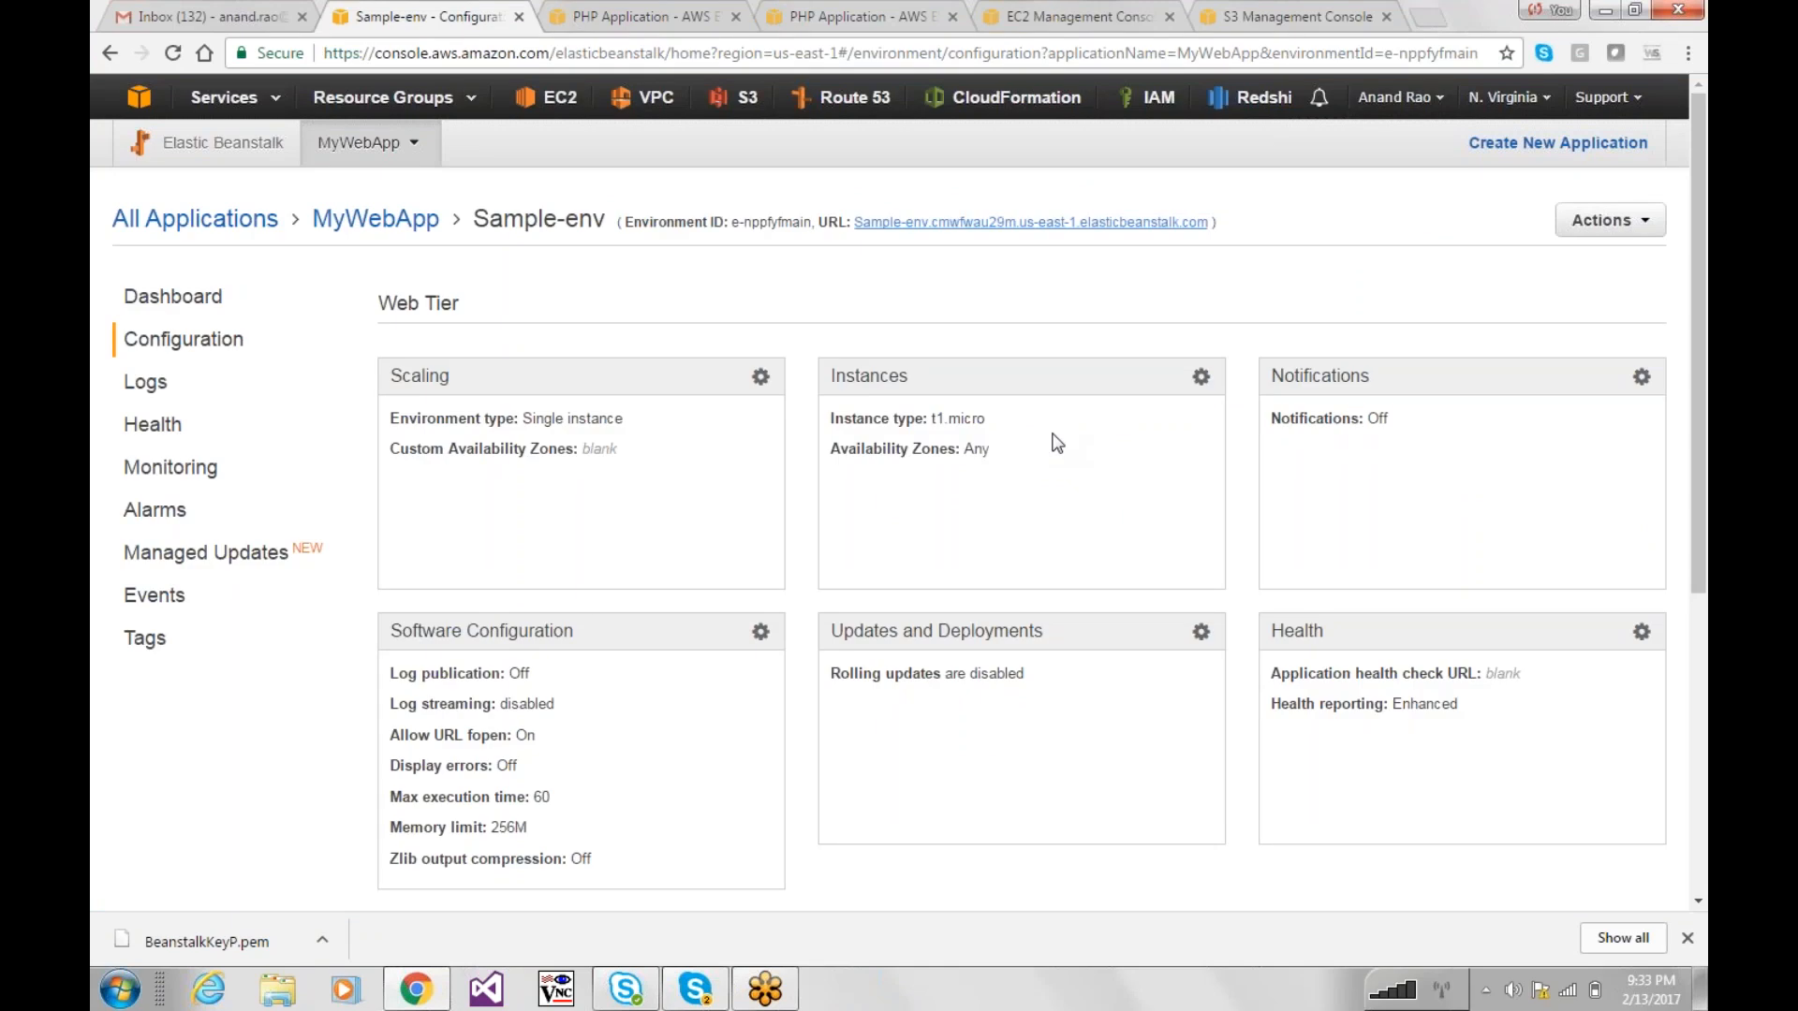
# Step: From the Data Tier section, read the guide on using an existing RDS database and return to the environment's configuration
pyautogui.moveTo(1697, 440); pyautogui.dragTo(1705, 715)
pyautogui.moveTo(590, 815); pyautogui.dragTo(864, 827)
pyautogui.click(1045, 884)
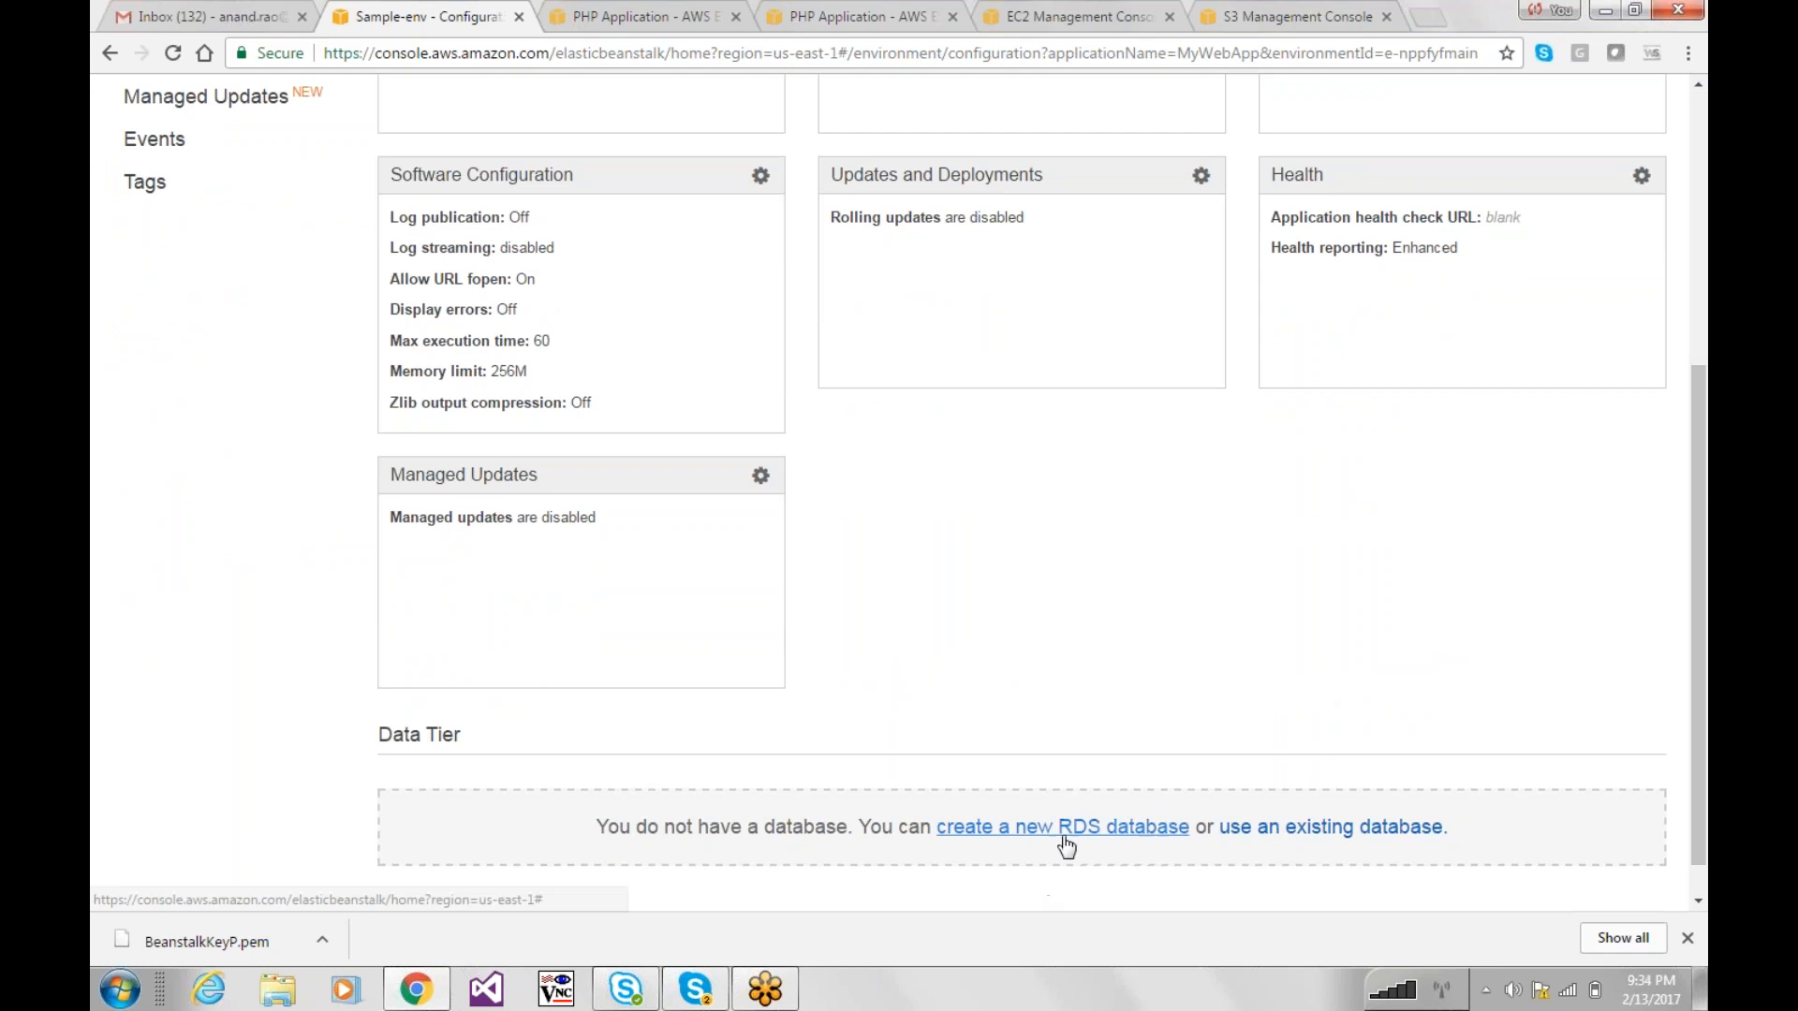
pyautogui.click(1371, 836)
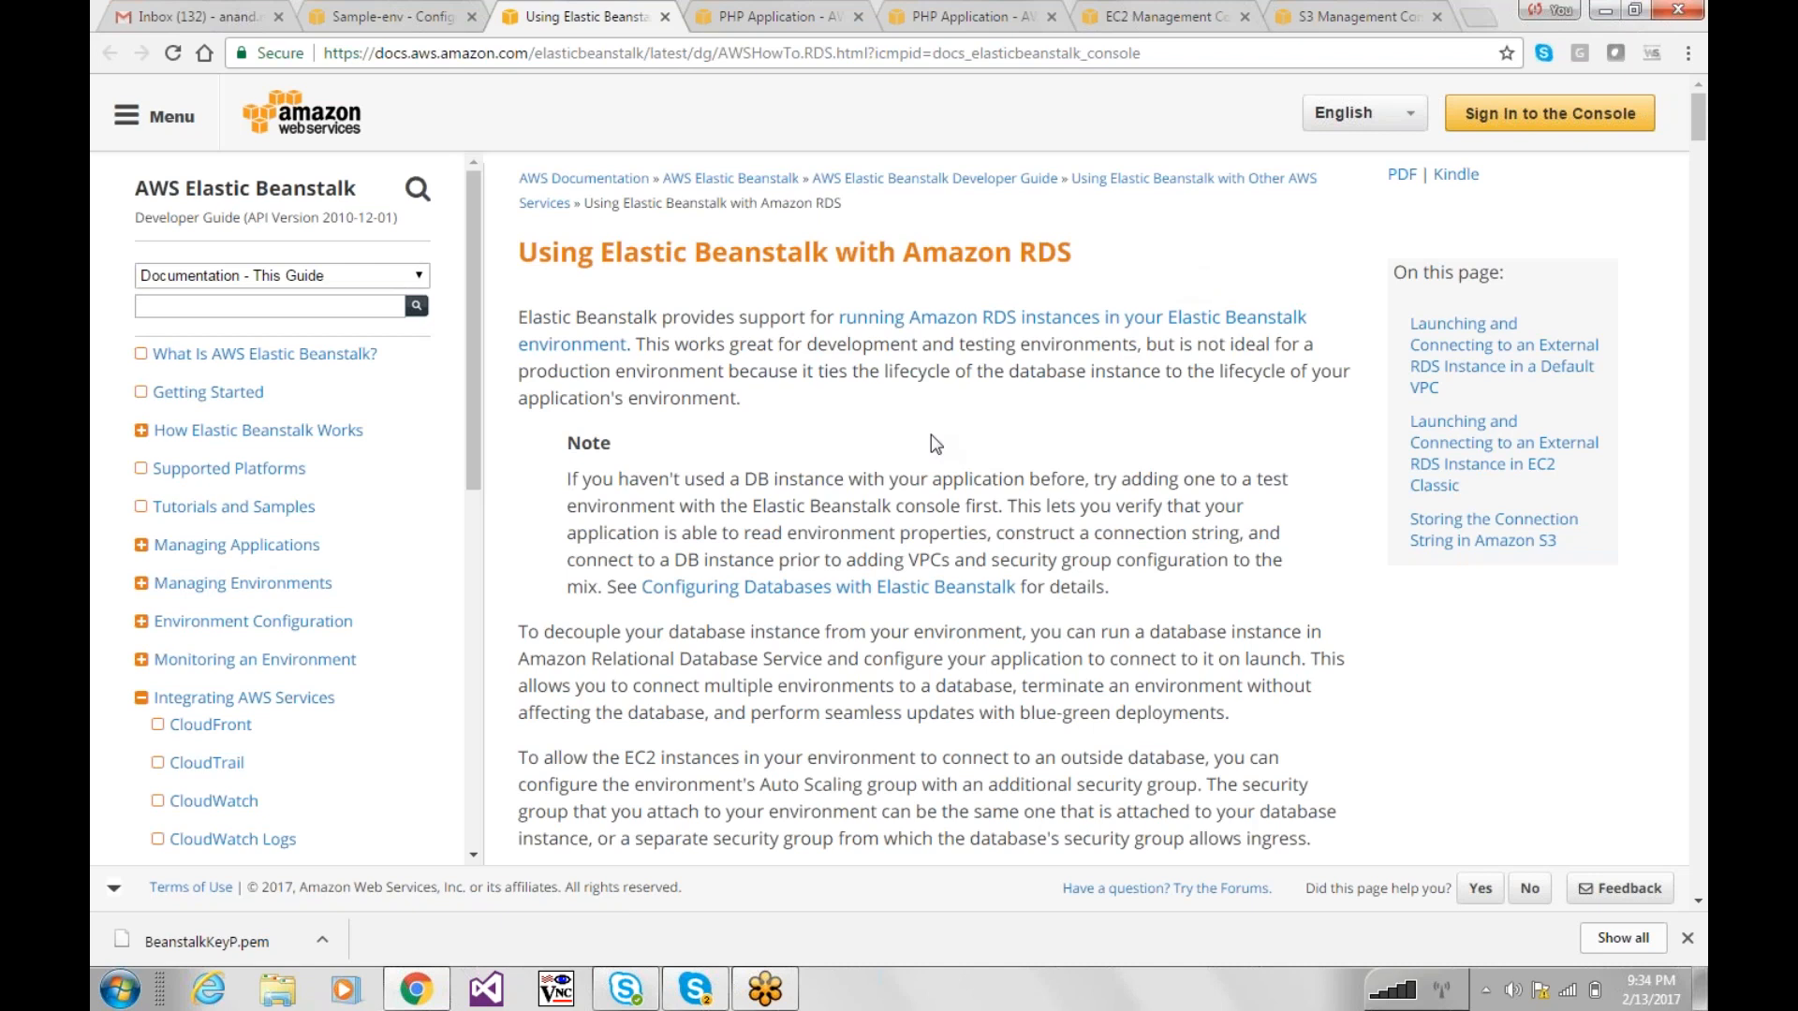
pyautogui.scroll(-10, 931, 435)
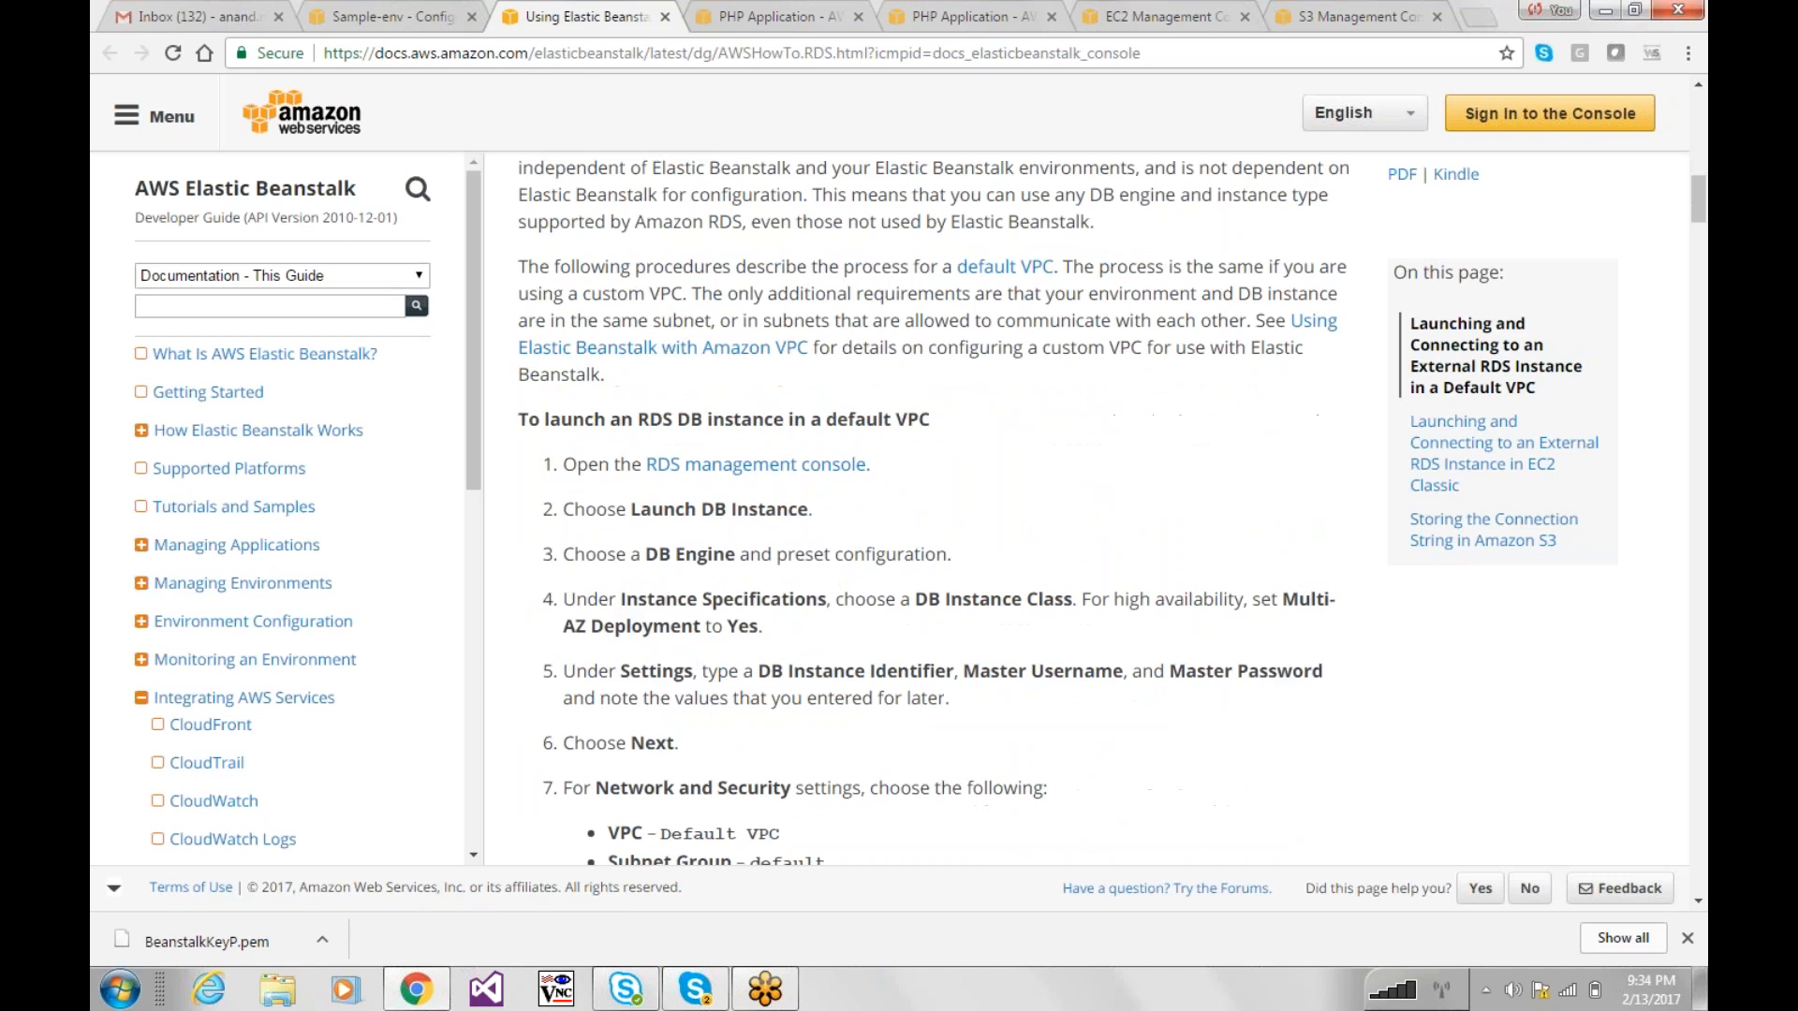
pyautogui.scroll(-12, 931, 506)
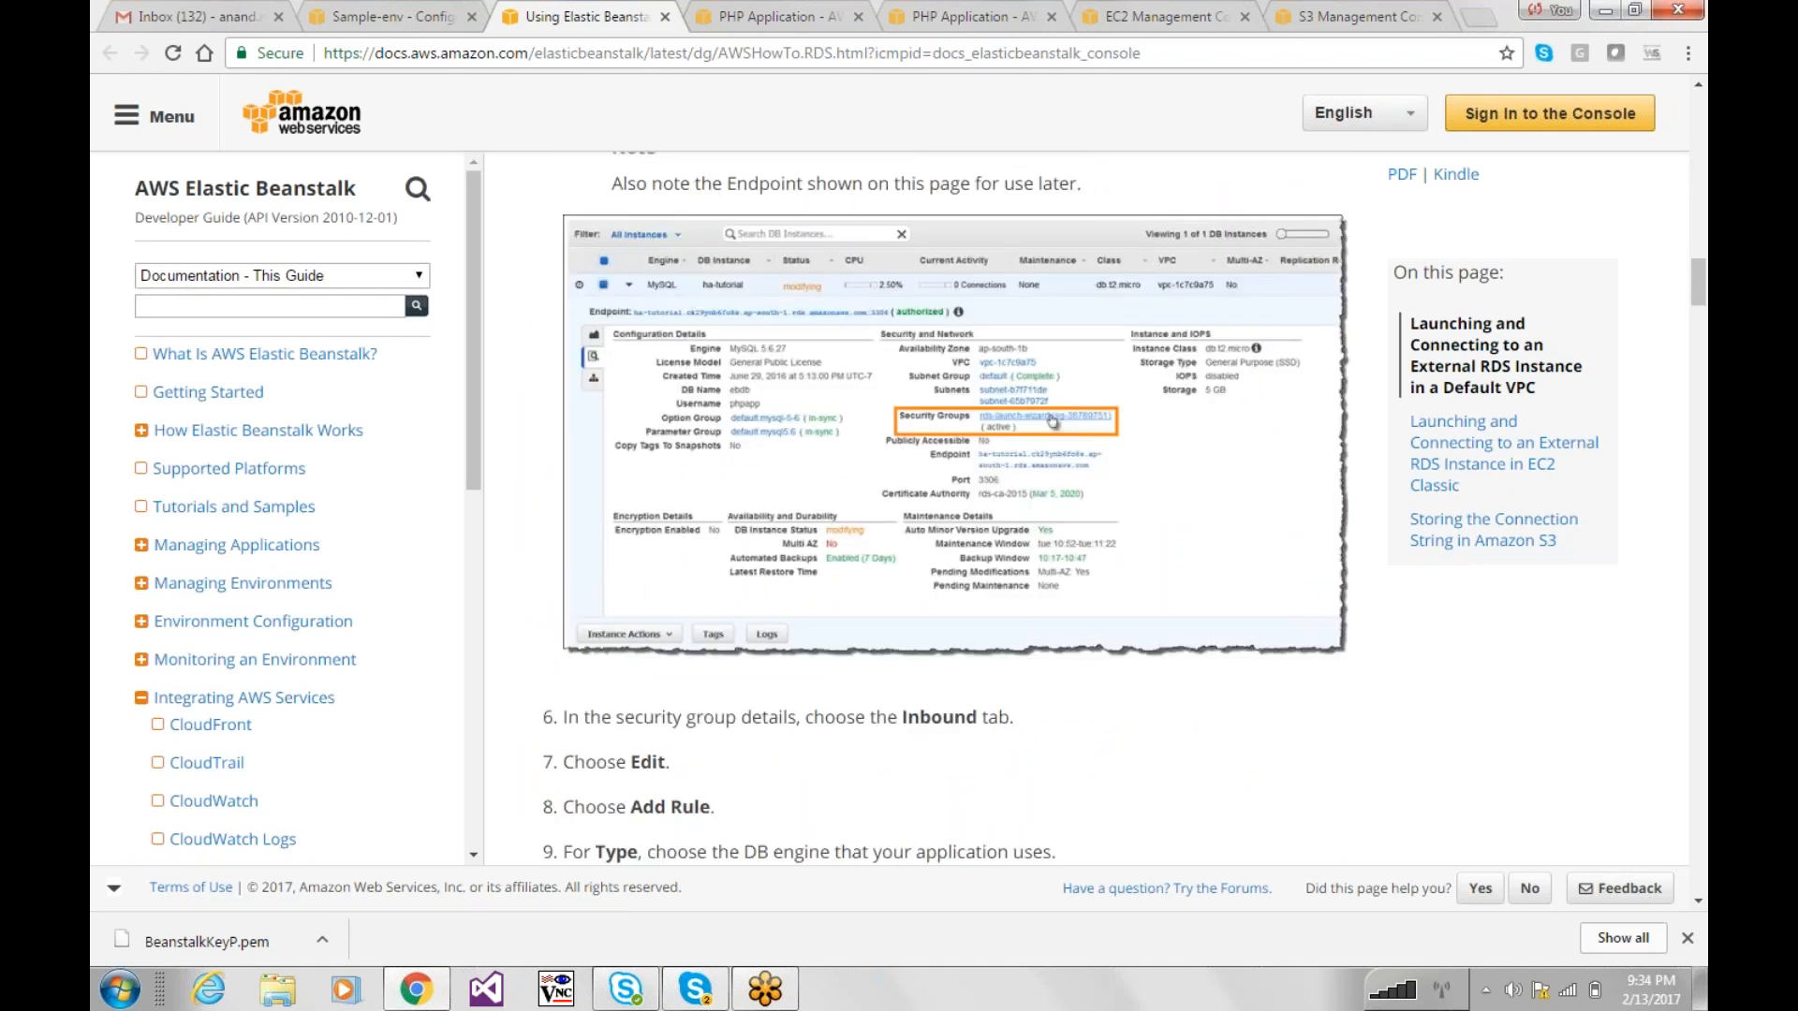
pyautogui.scroll(-7, 931, 505)
pyautogui.click(372, 13)
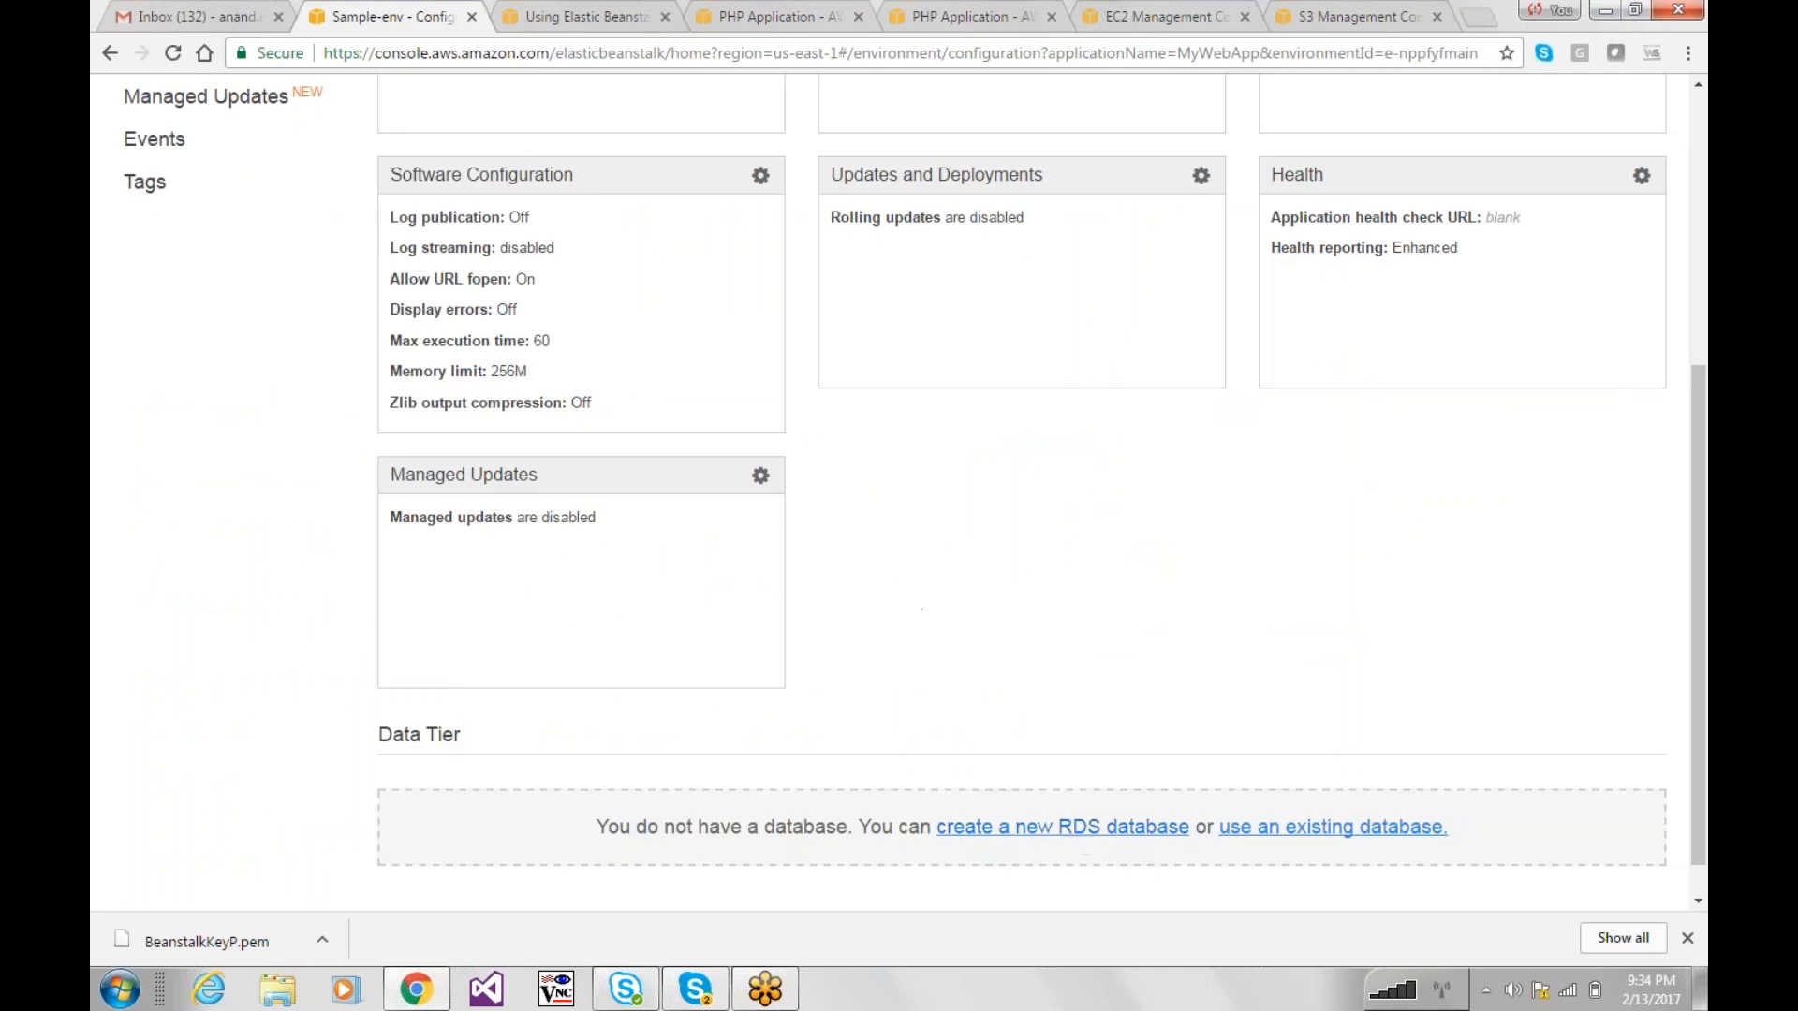
# Step: Start creating a new RDS database from Sample-env's Data Tier and set its DB engine to postgres
pyautogui.click(1083, 839)
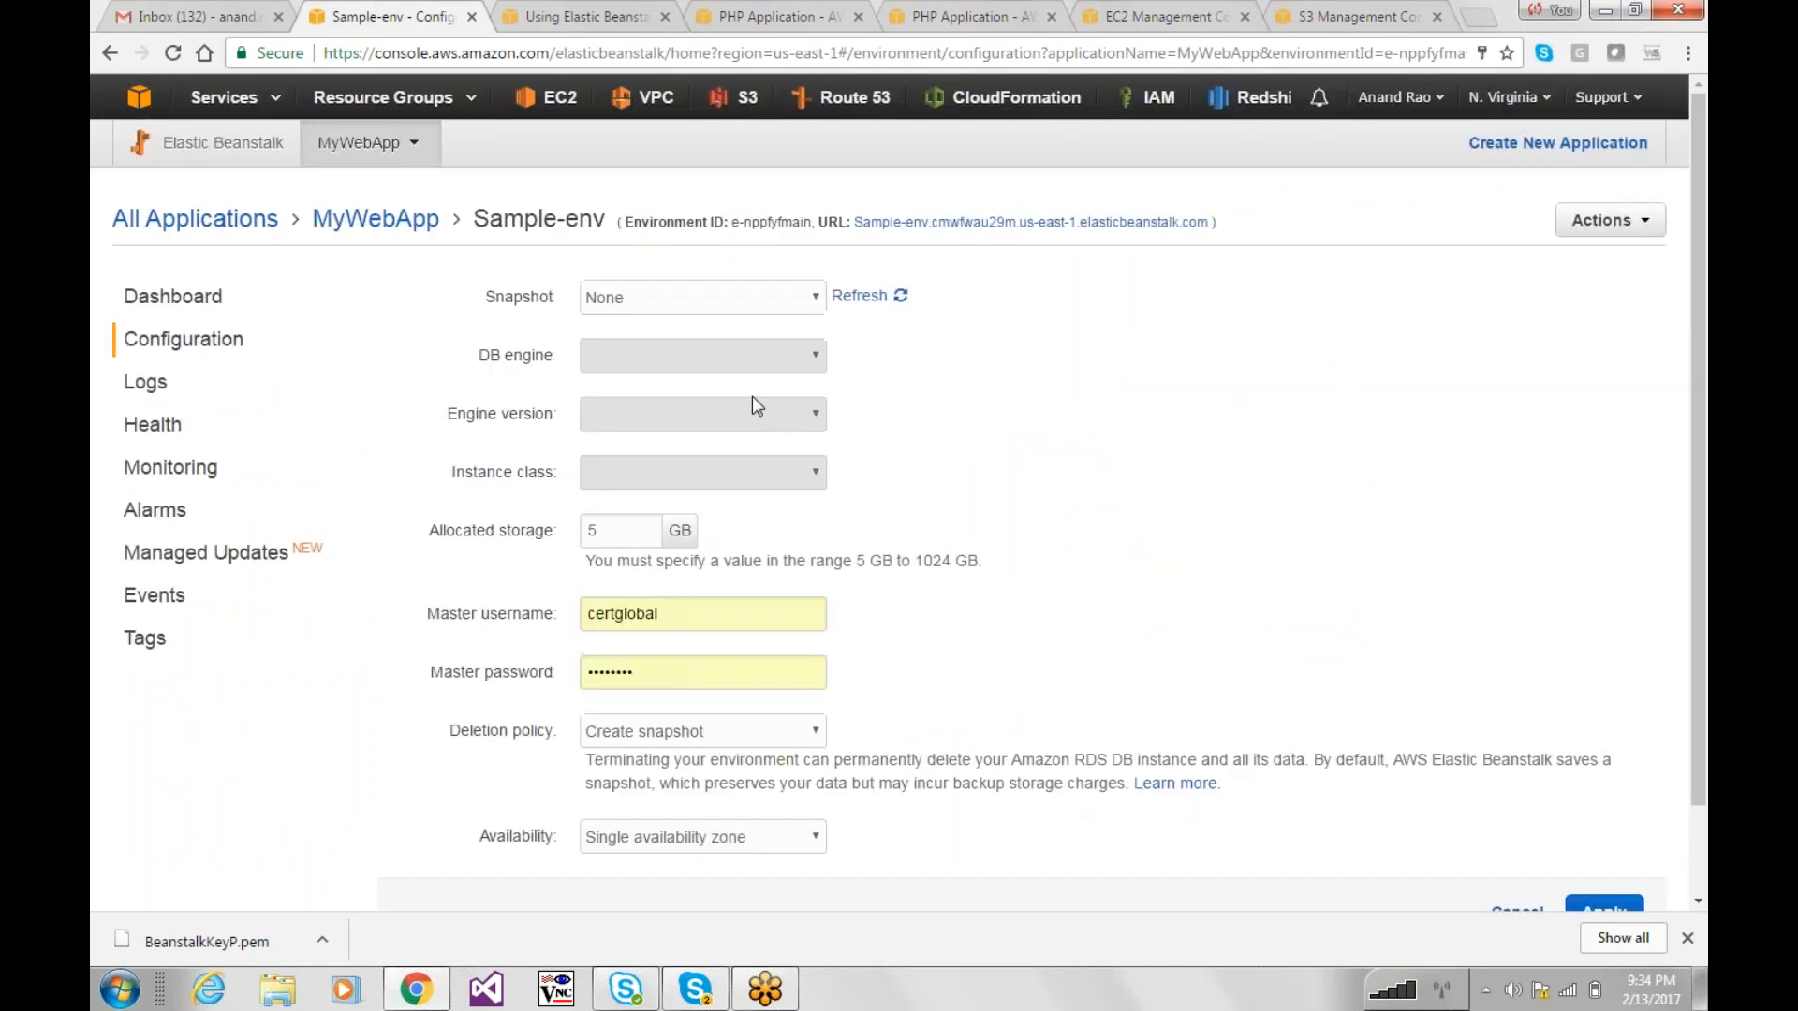
pyautogui.click(698, 295)
pyautogui.click(688, 299)
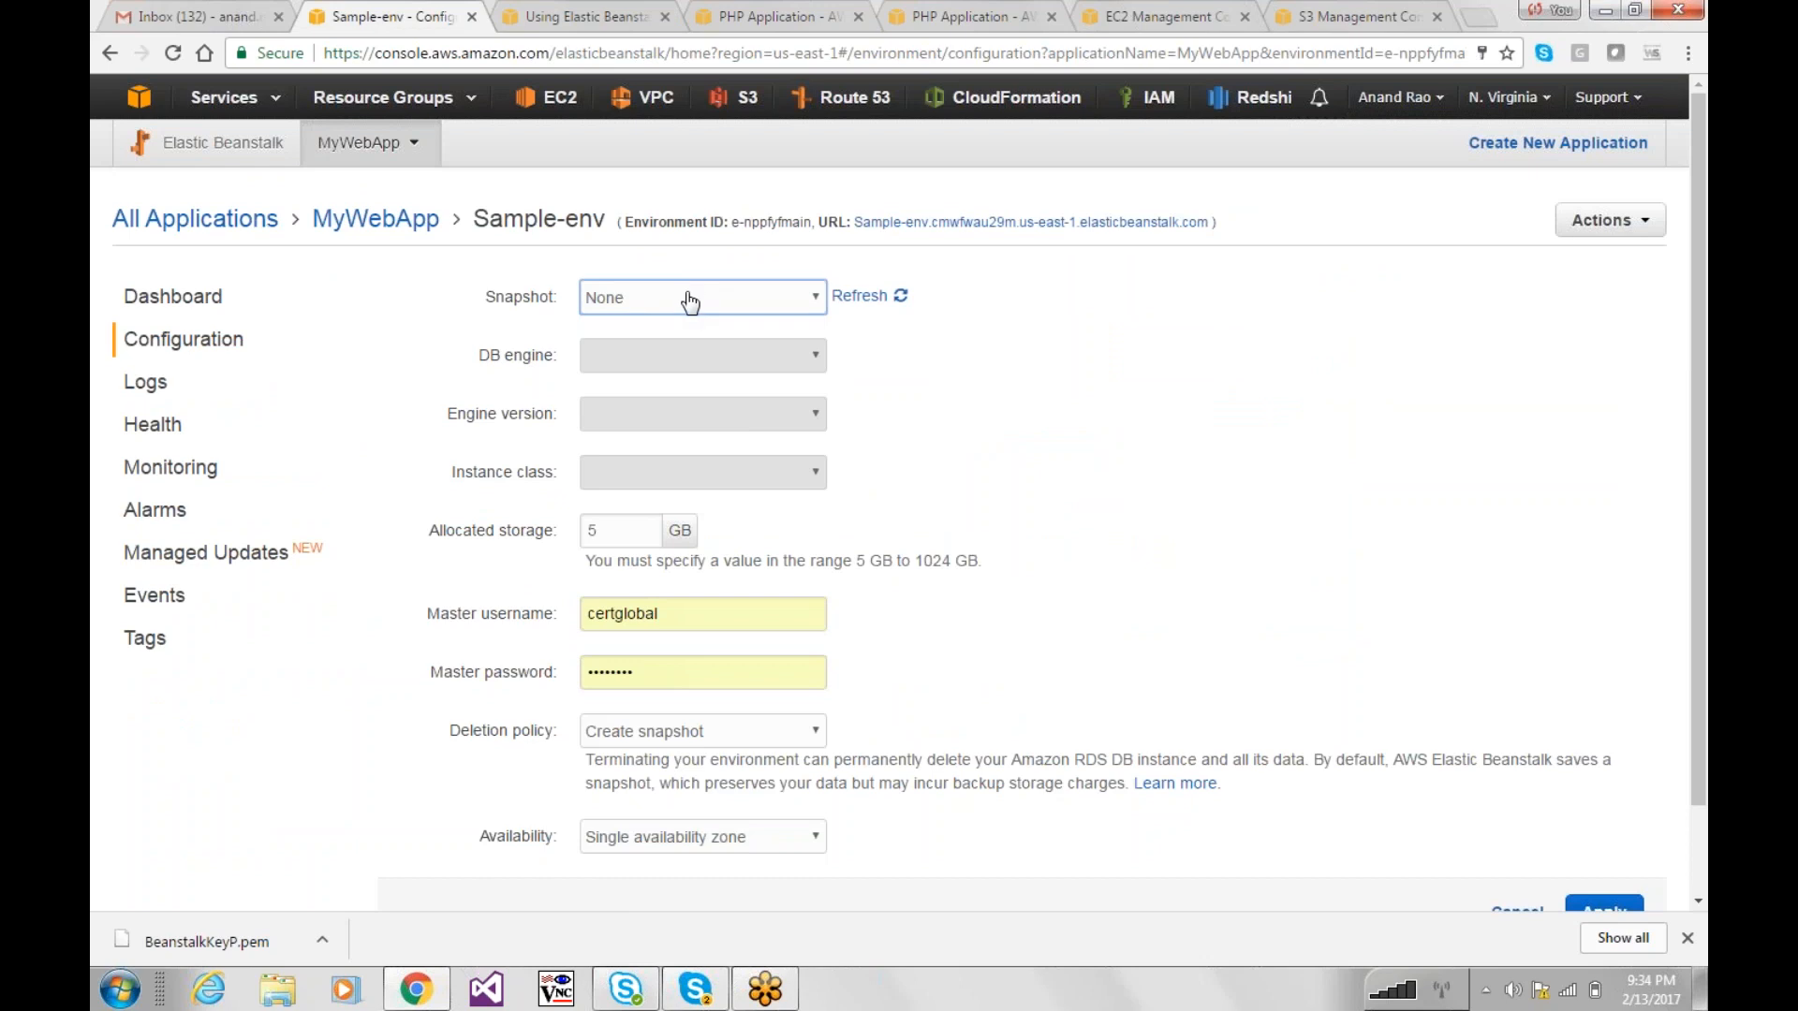
pyautogui.click(688, 299)
pyautogui.click(689, 299)
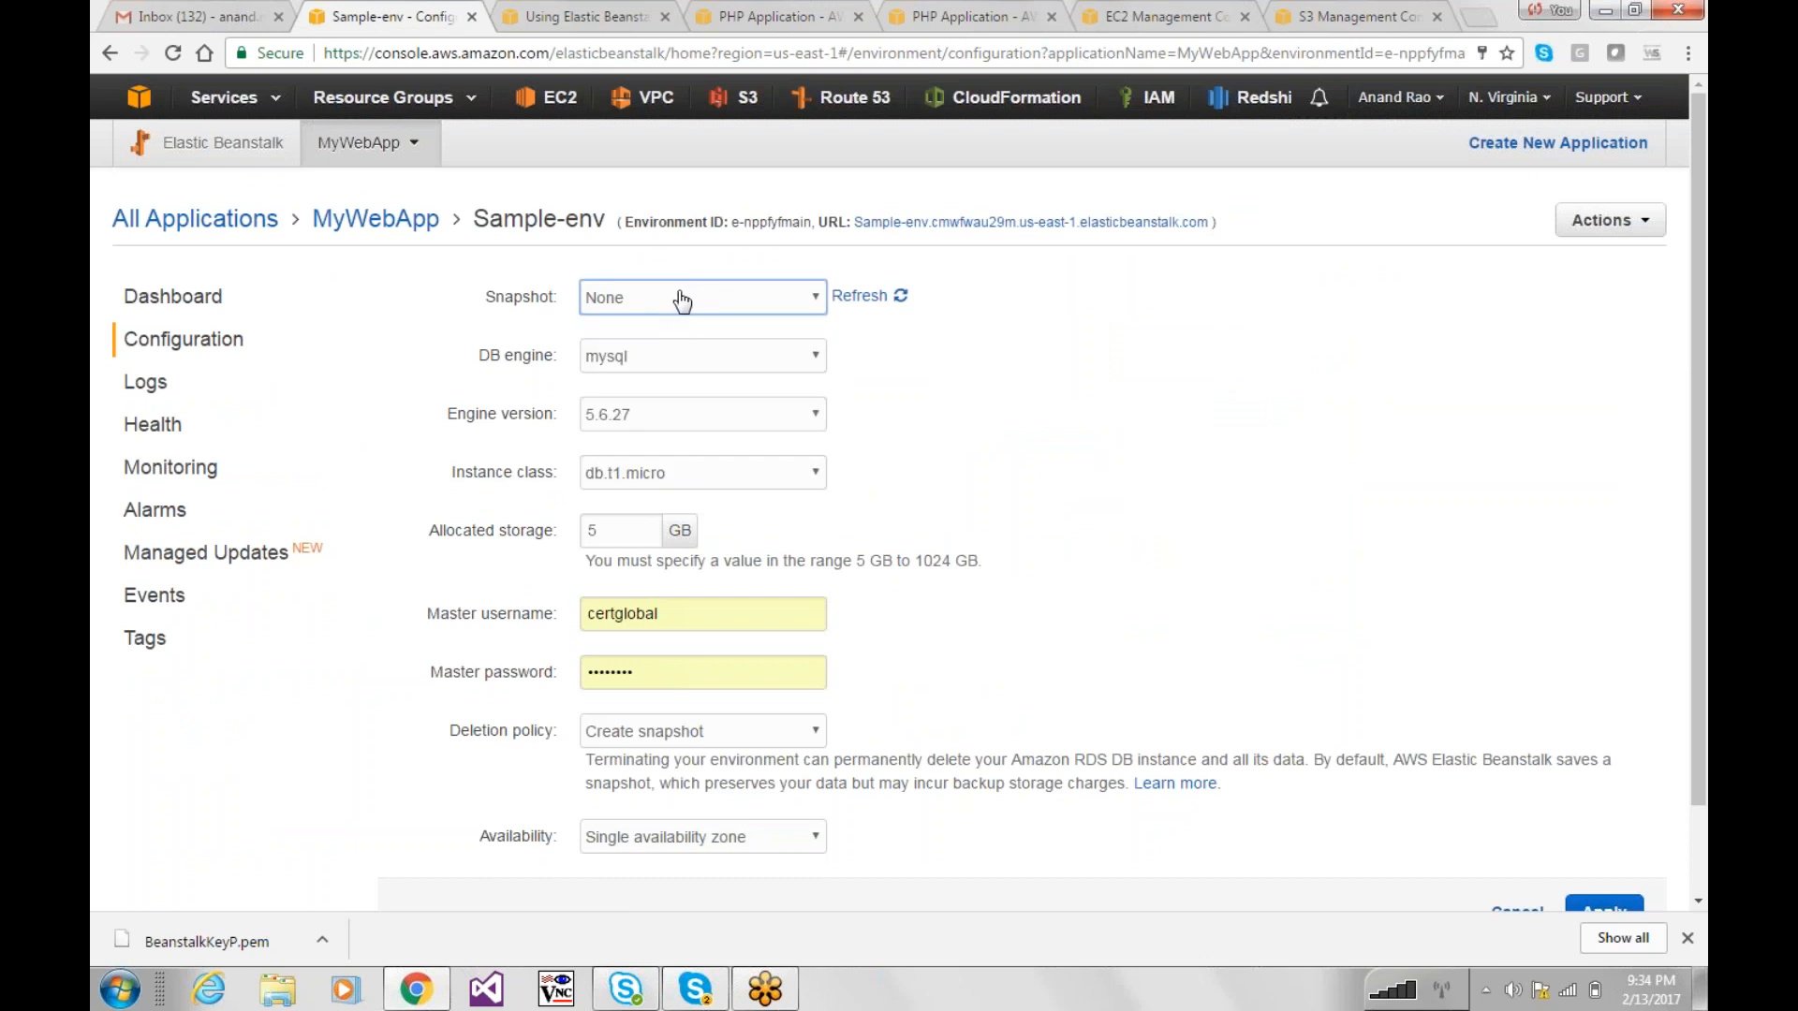
pyautogui.click(653, 358)
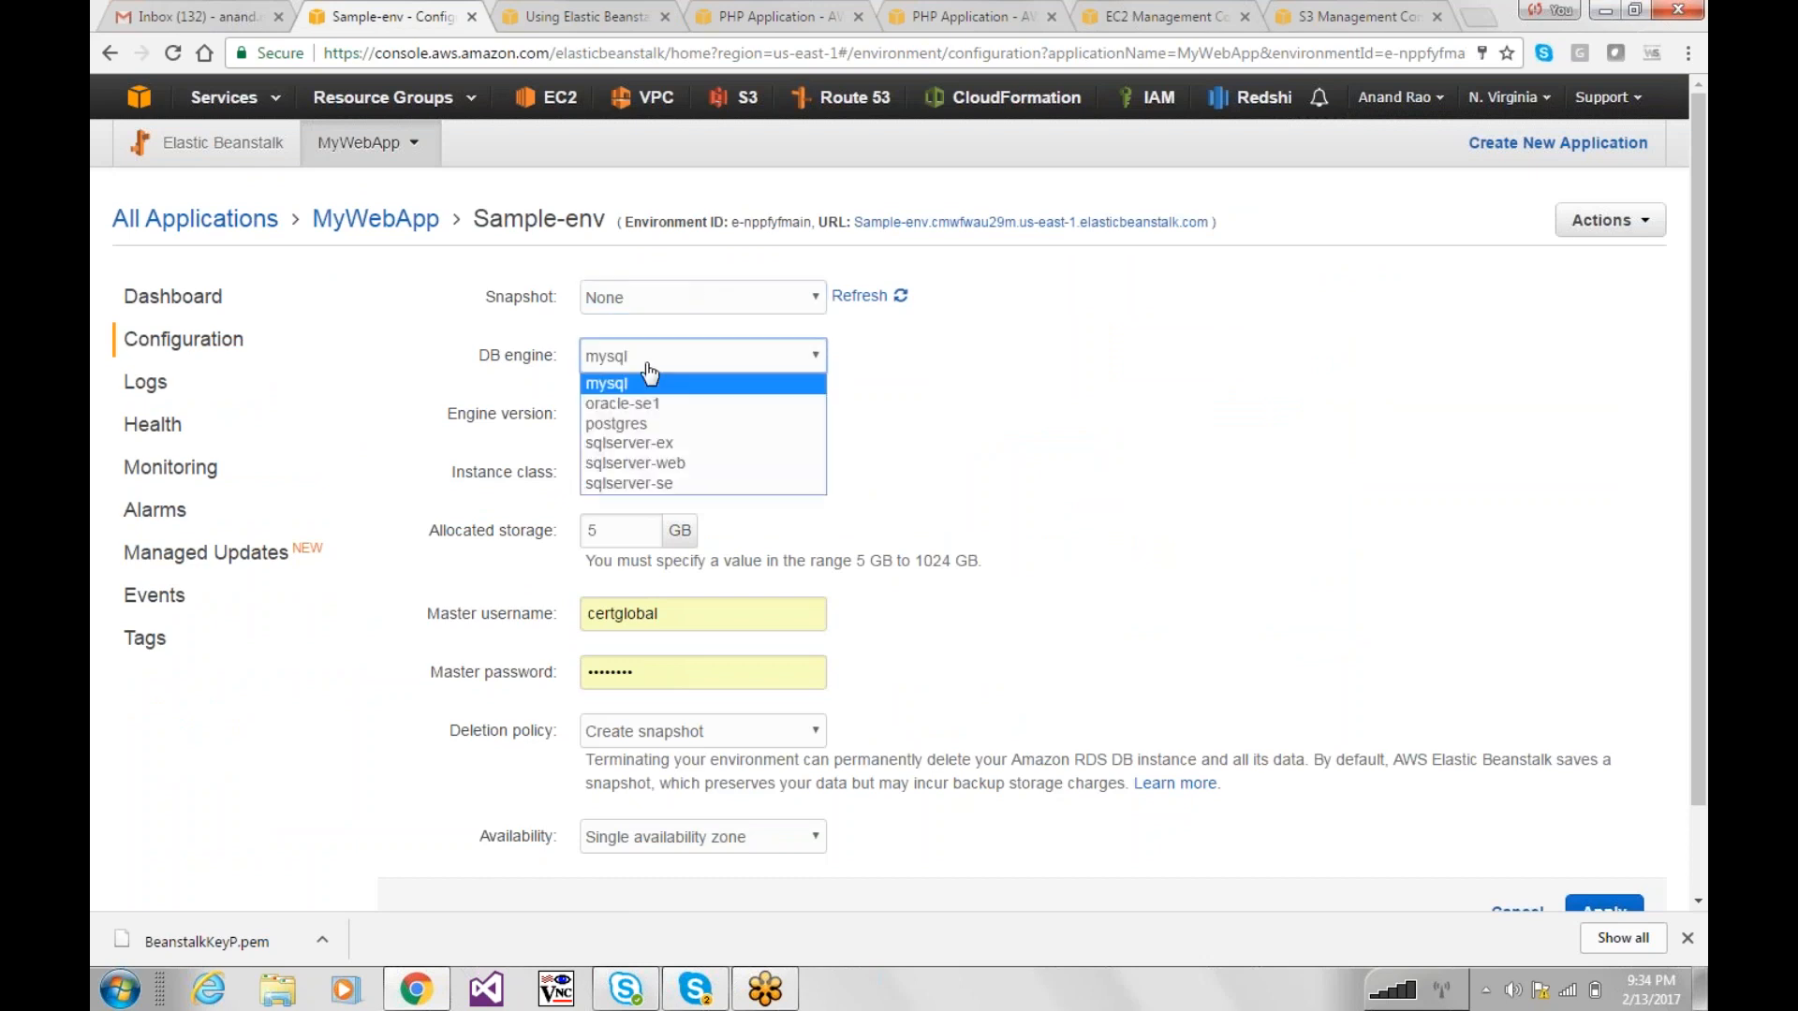
pyautogui.click(675, 426)
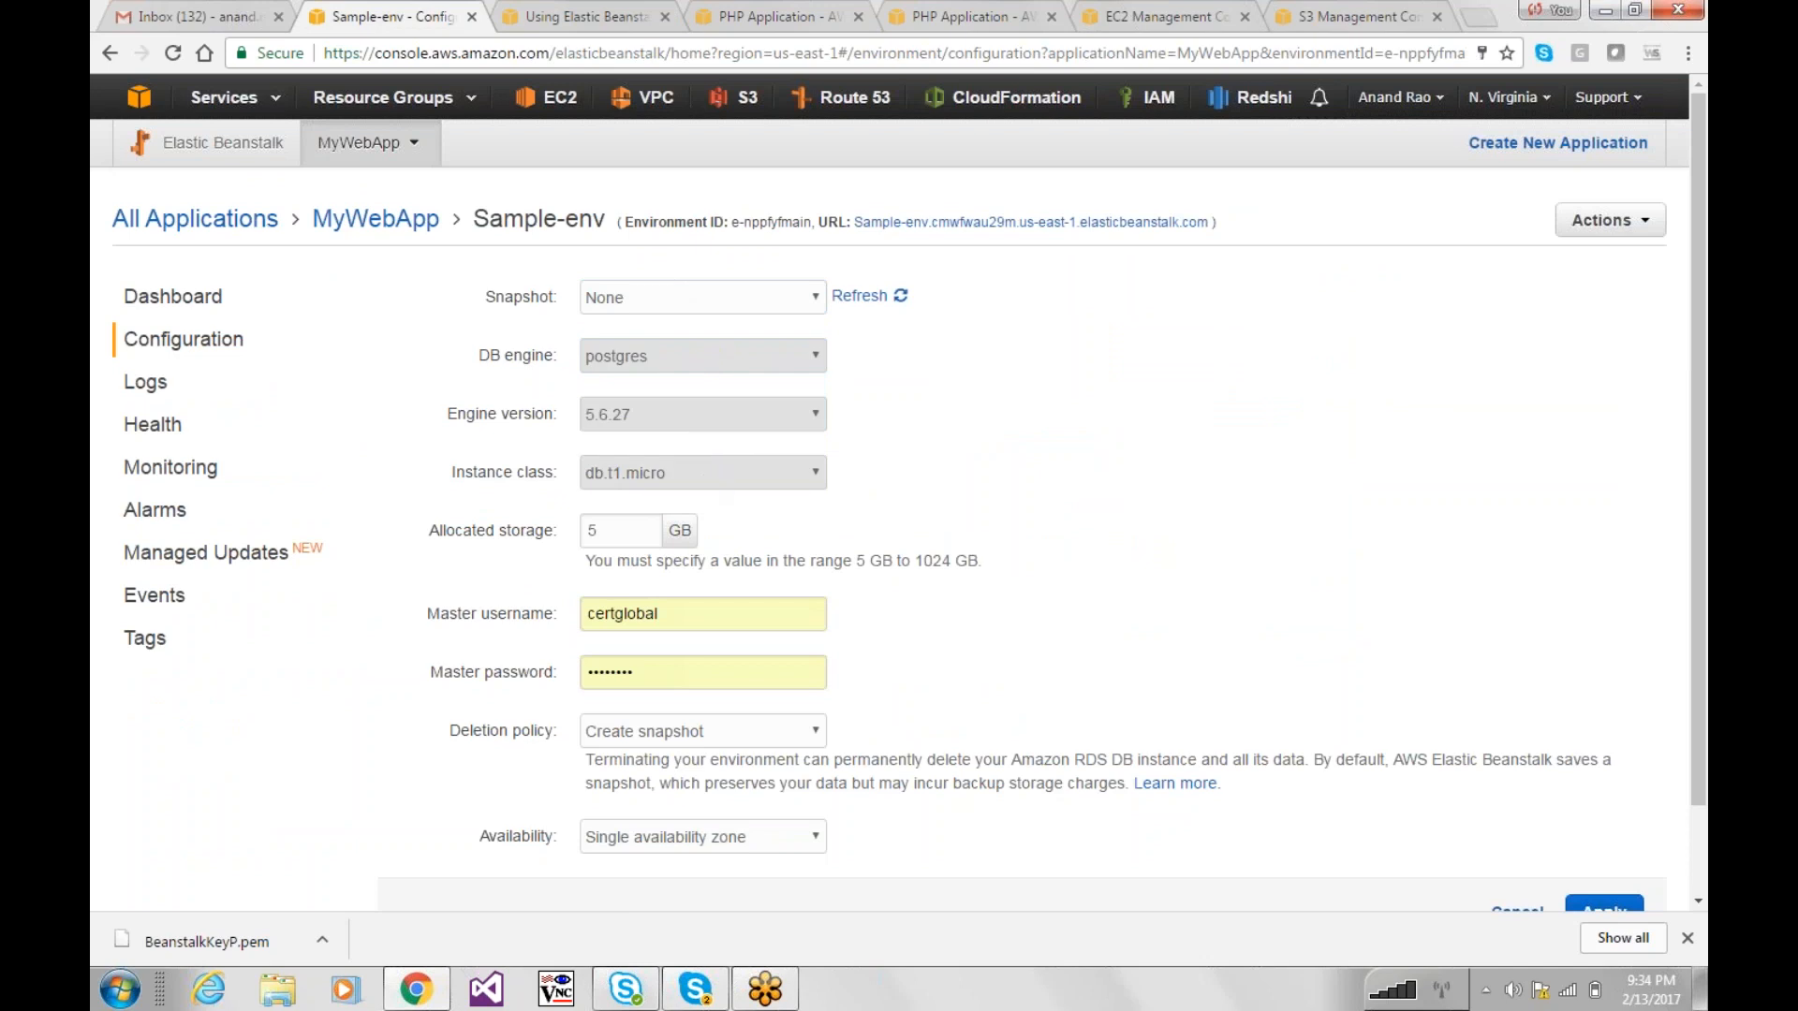
pyautogui.click(722, 621)
pyautogui.click(710, 648)
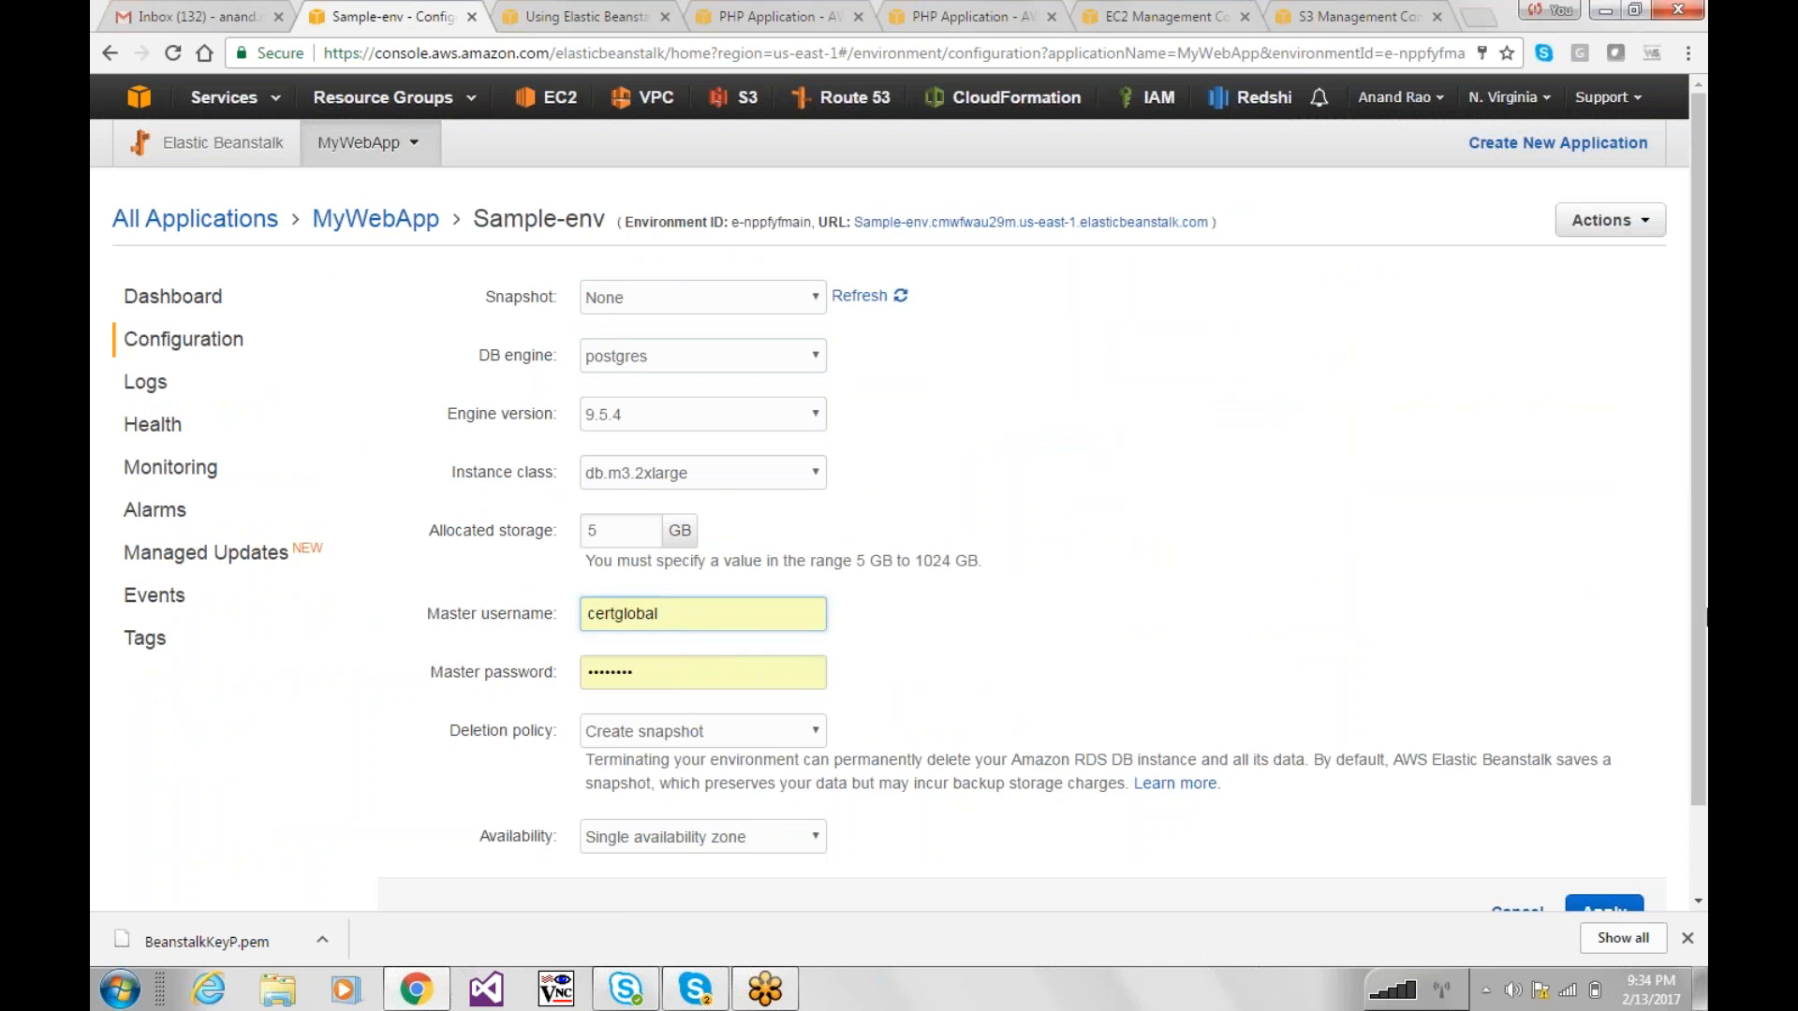
# Step: Set the new database's deletion policy to Delete and its availability to Multiple availability zones
pyautogui.moveTo(1688, 599); pyautogui.dragTo(1698, 763)
pyautogui.click(1667, 774)
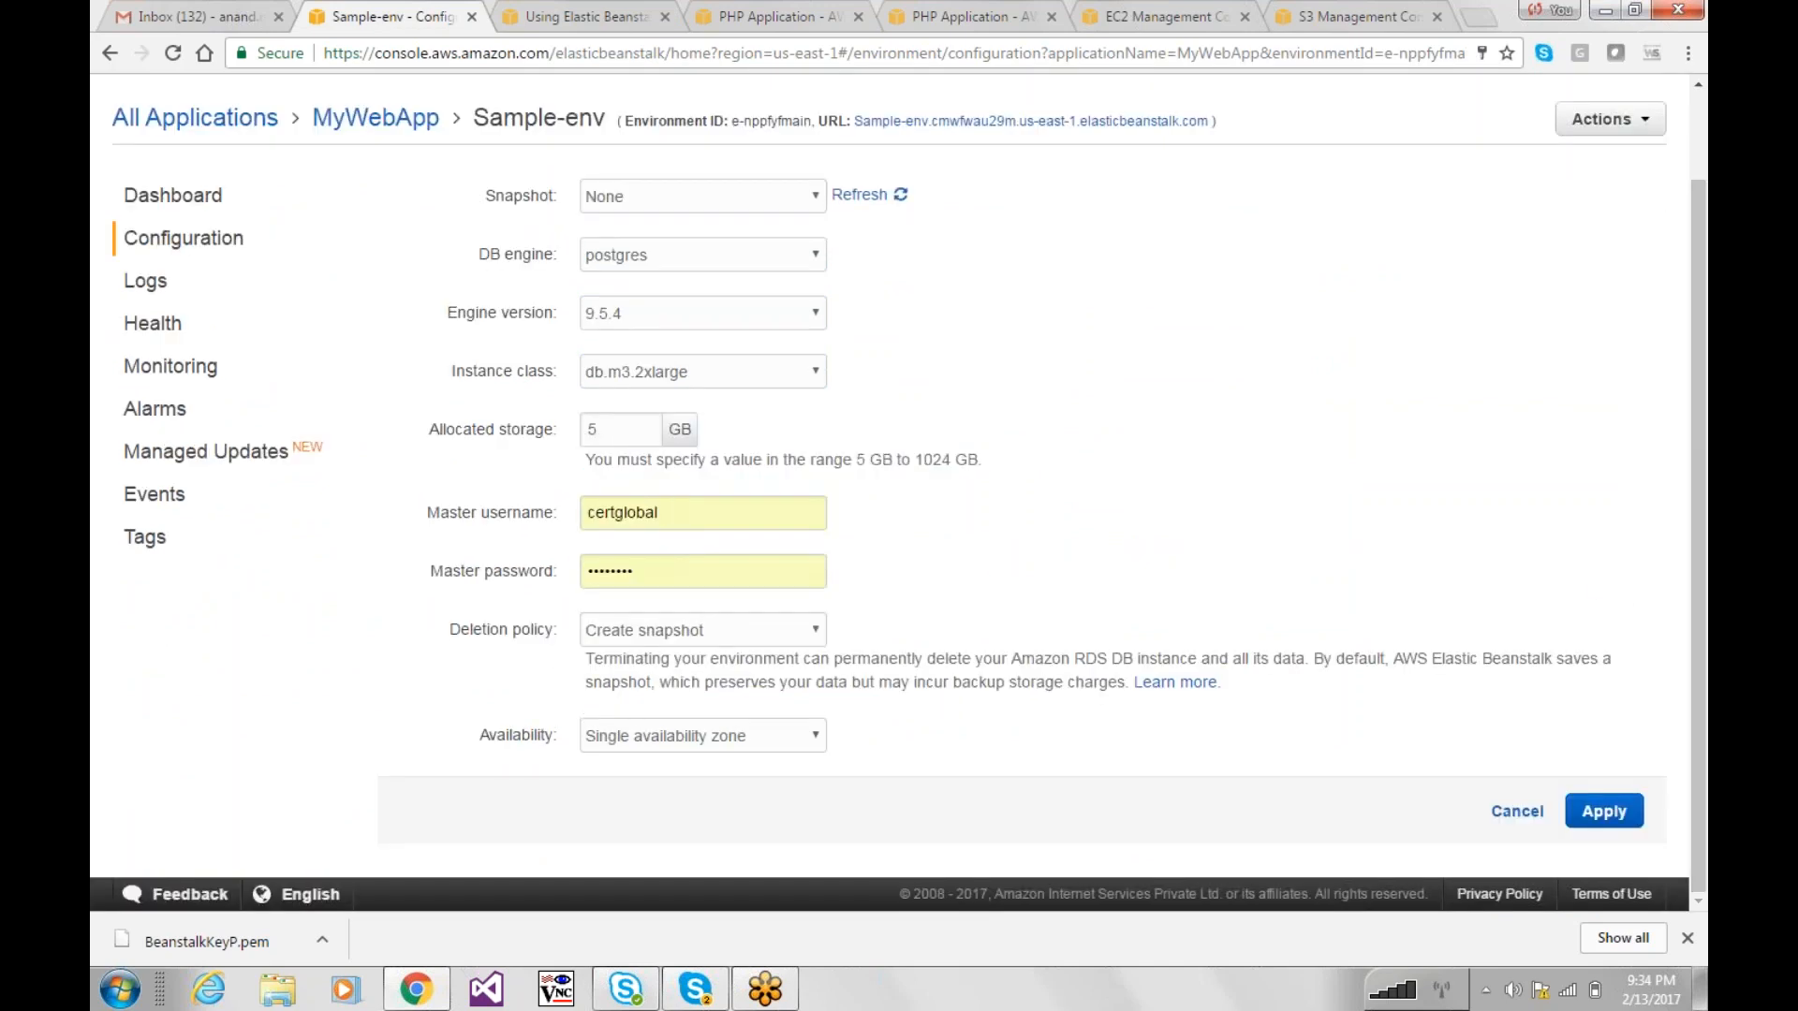
pyautogui.click(703, 630)
pyautogui.click(689, 676)
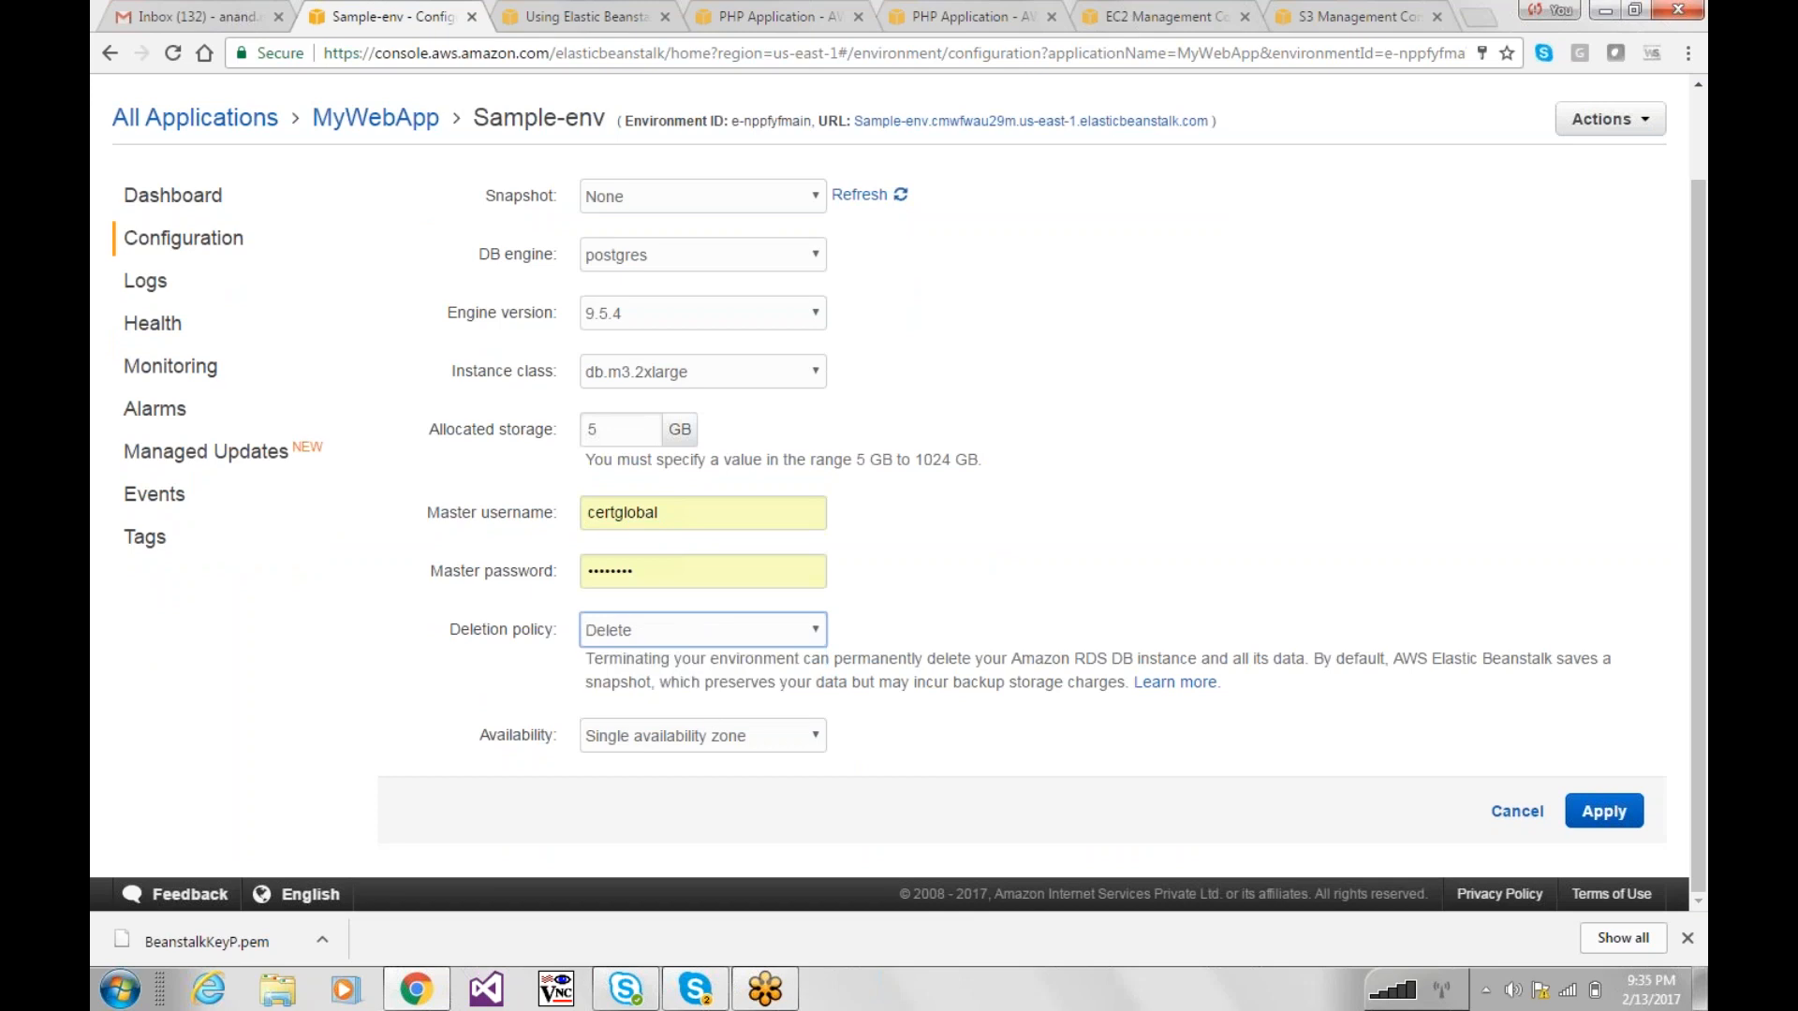
pyautogui.click(676, 740)
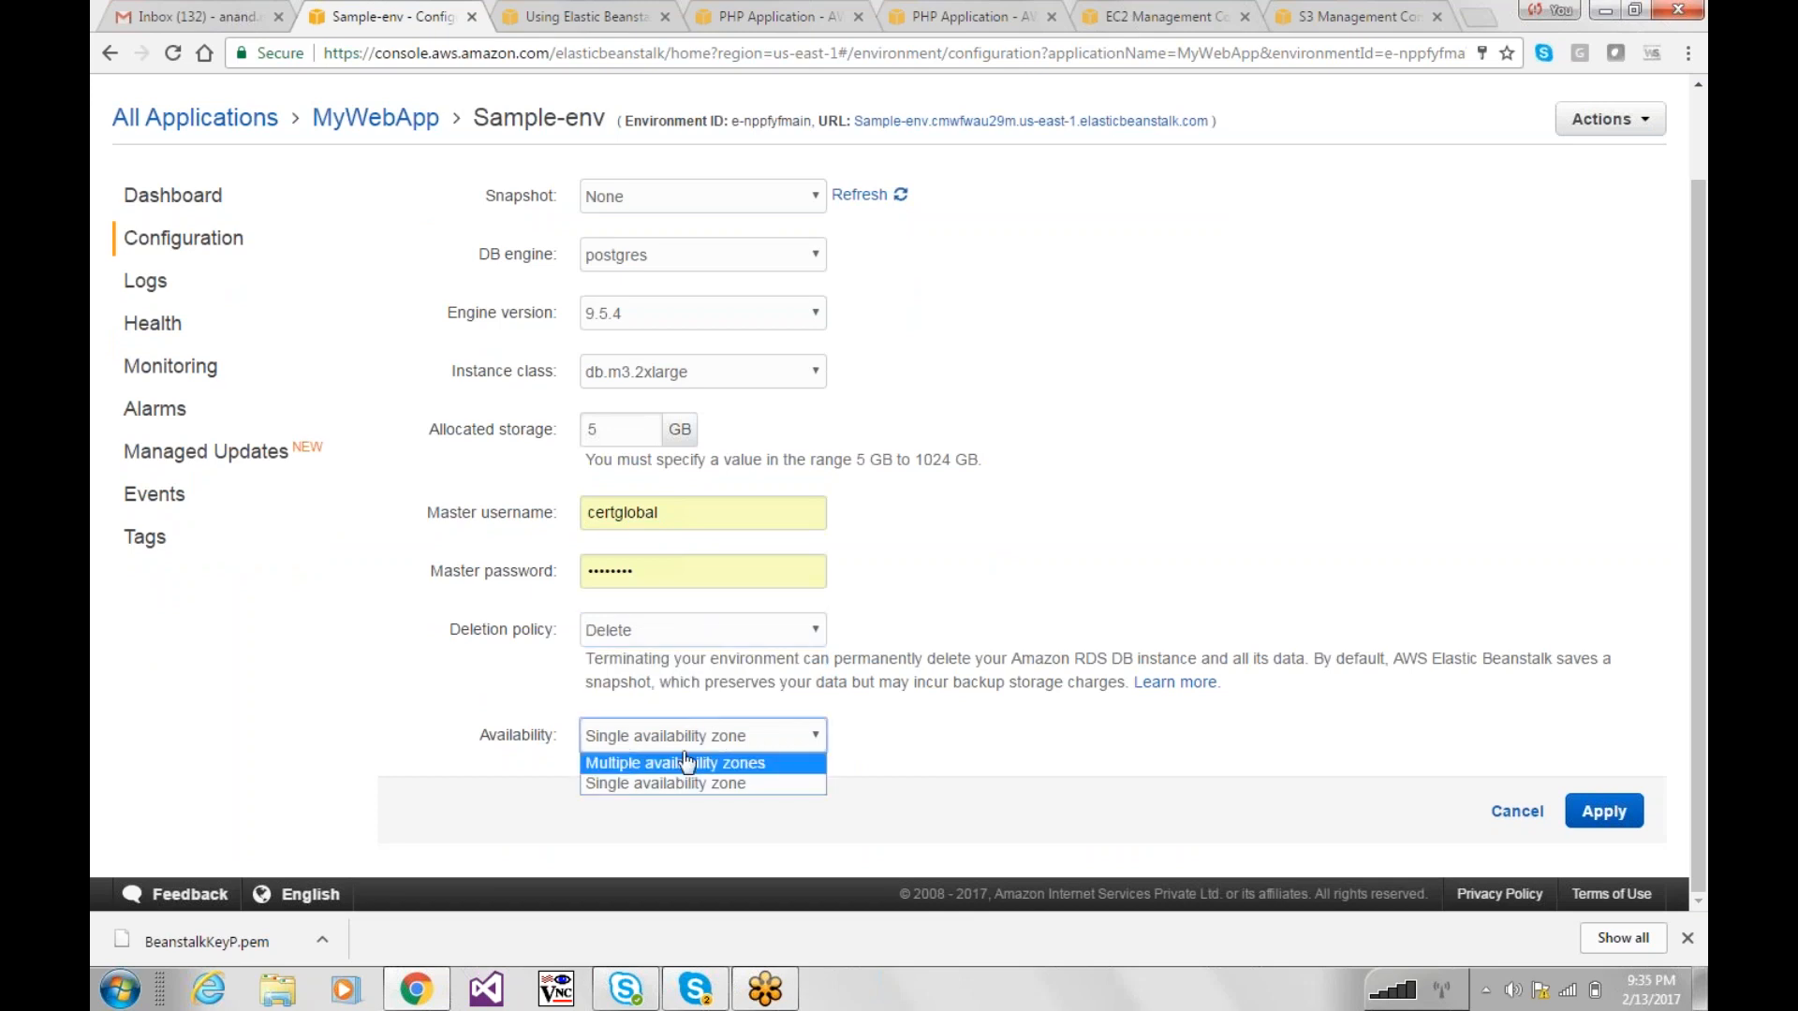
pyautogui.click(688, 754)
pyautogui.click(1216, 747)
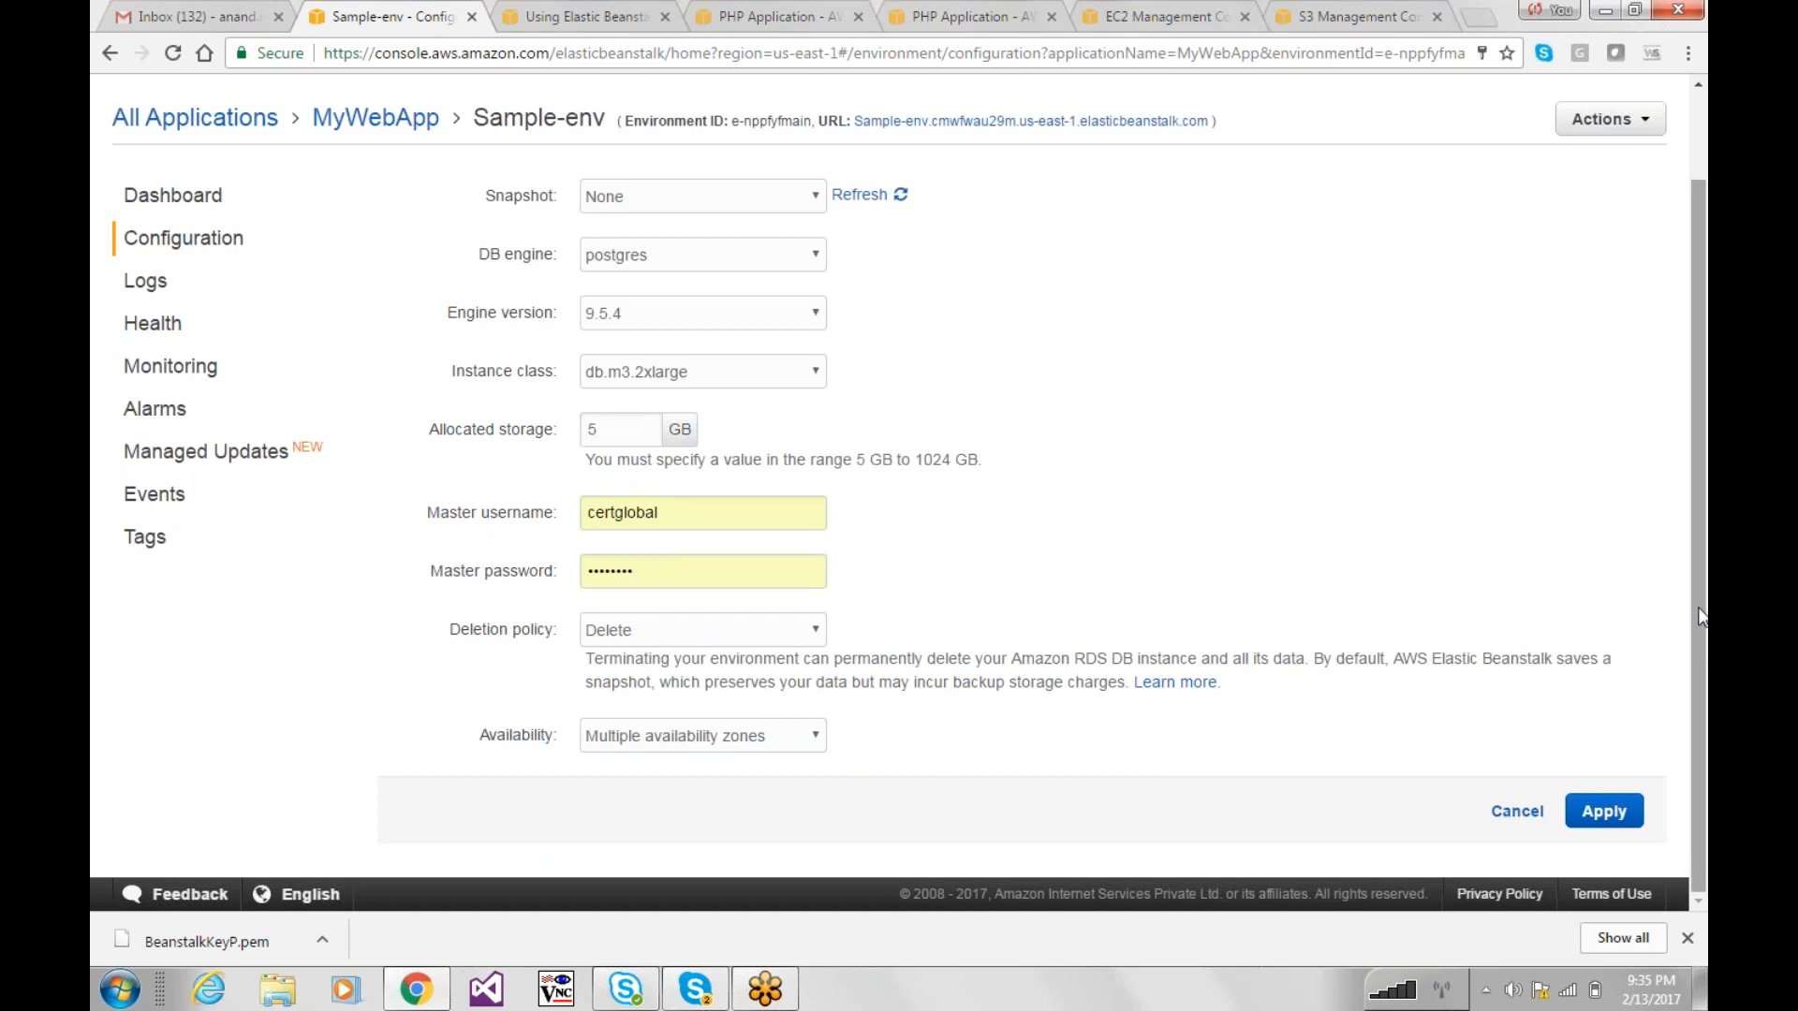
# Step: Try to apply the postgres database settings to Sample-env, read the response and return to the database form
pyautogui.moveTo(1701, 610); pyautogui.dragTo(1706, 661)
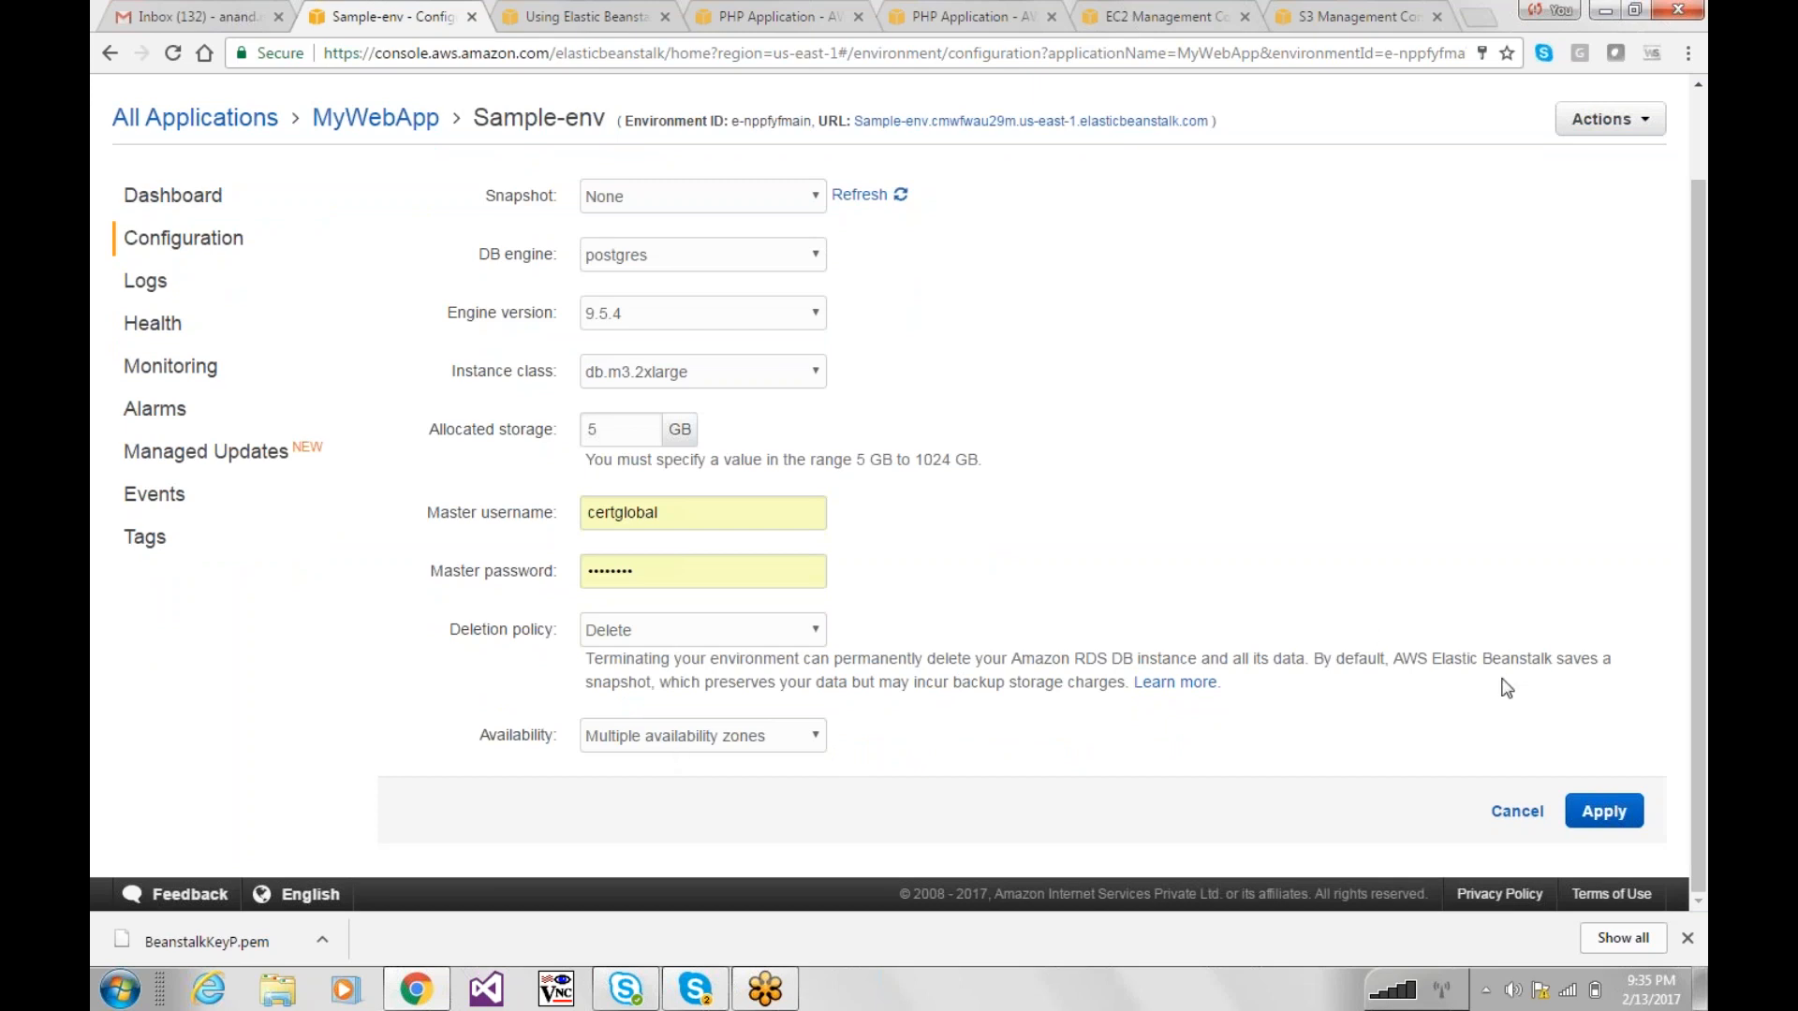
pyautogui.moveTo(1695, 545)
pyautogui.mouseDown()
pyautogui.moveTo(1678, 414)
pyautogui.moveTo(1689, 537)
pyautogui.mouseUp()
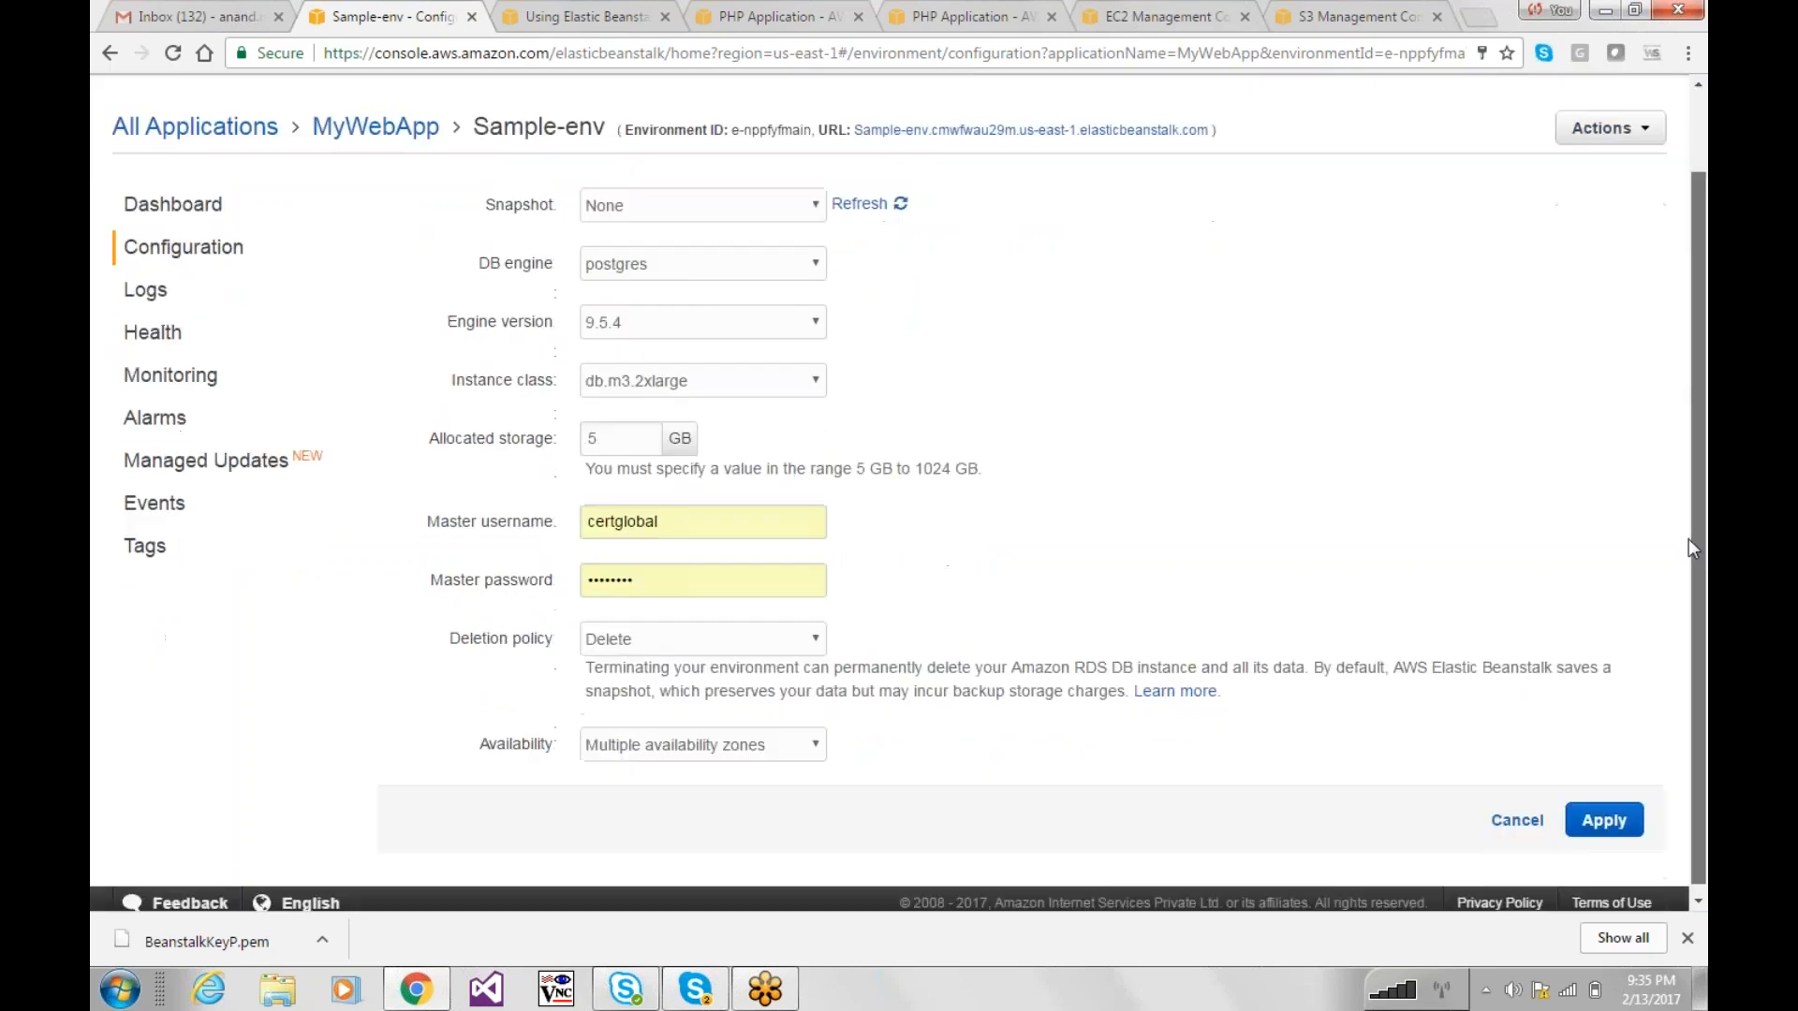
pyautogui.click(1604, 820)
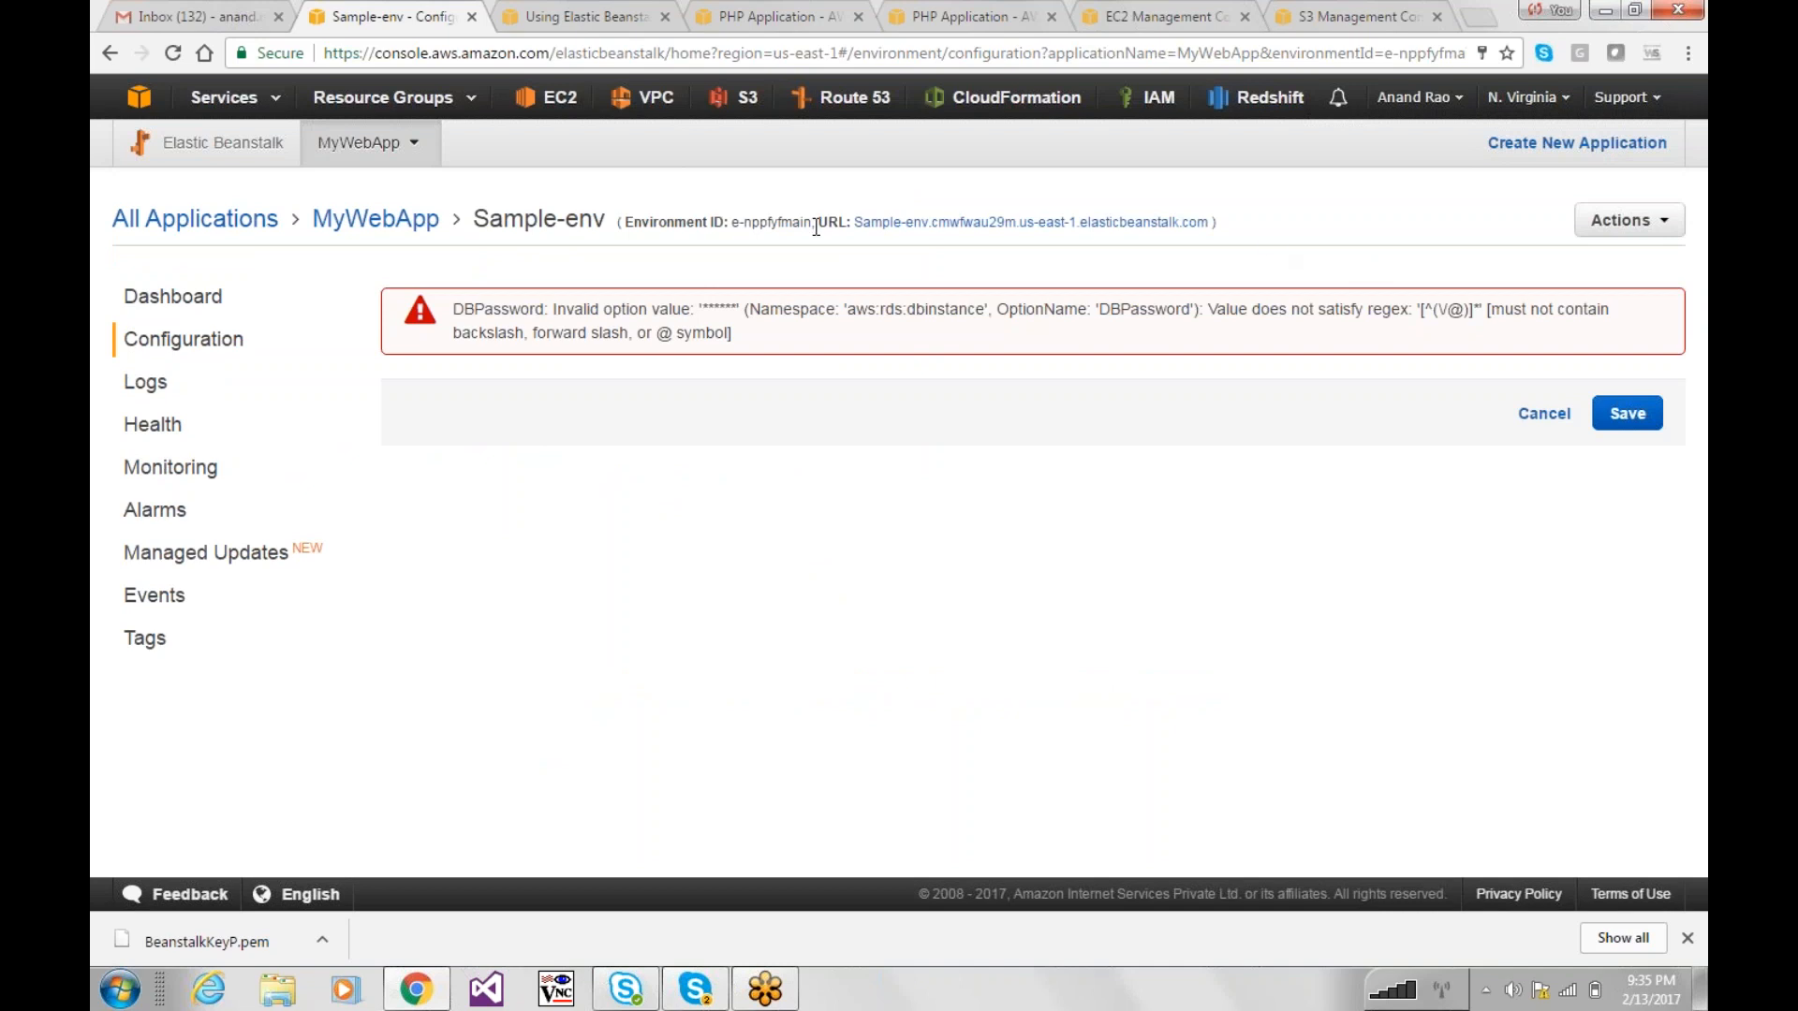
pyautogui.moveTo(752, 310); pyautogui.dragTo(614, 310)
pyautogui.click(618, 312)
pyautogui.click(1545, 414)
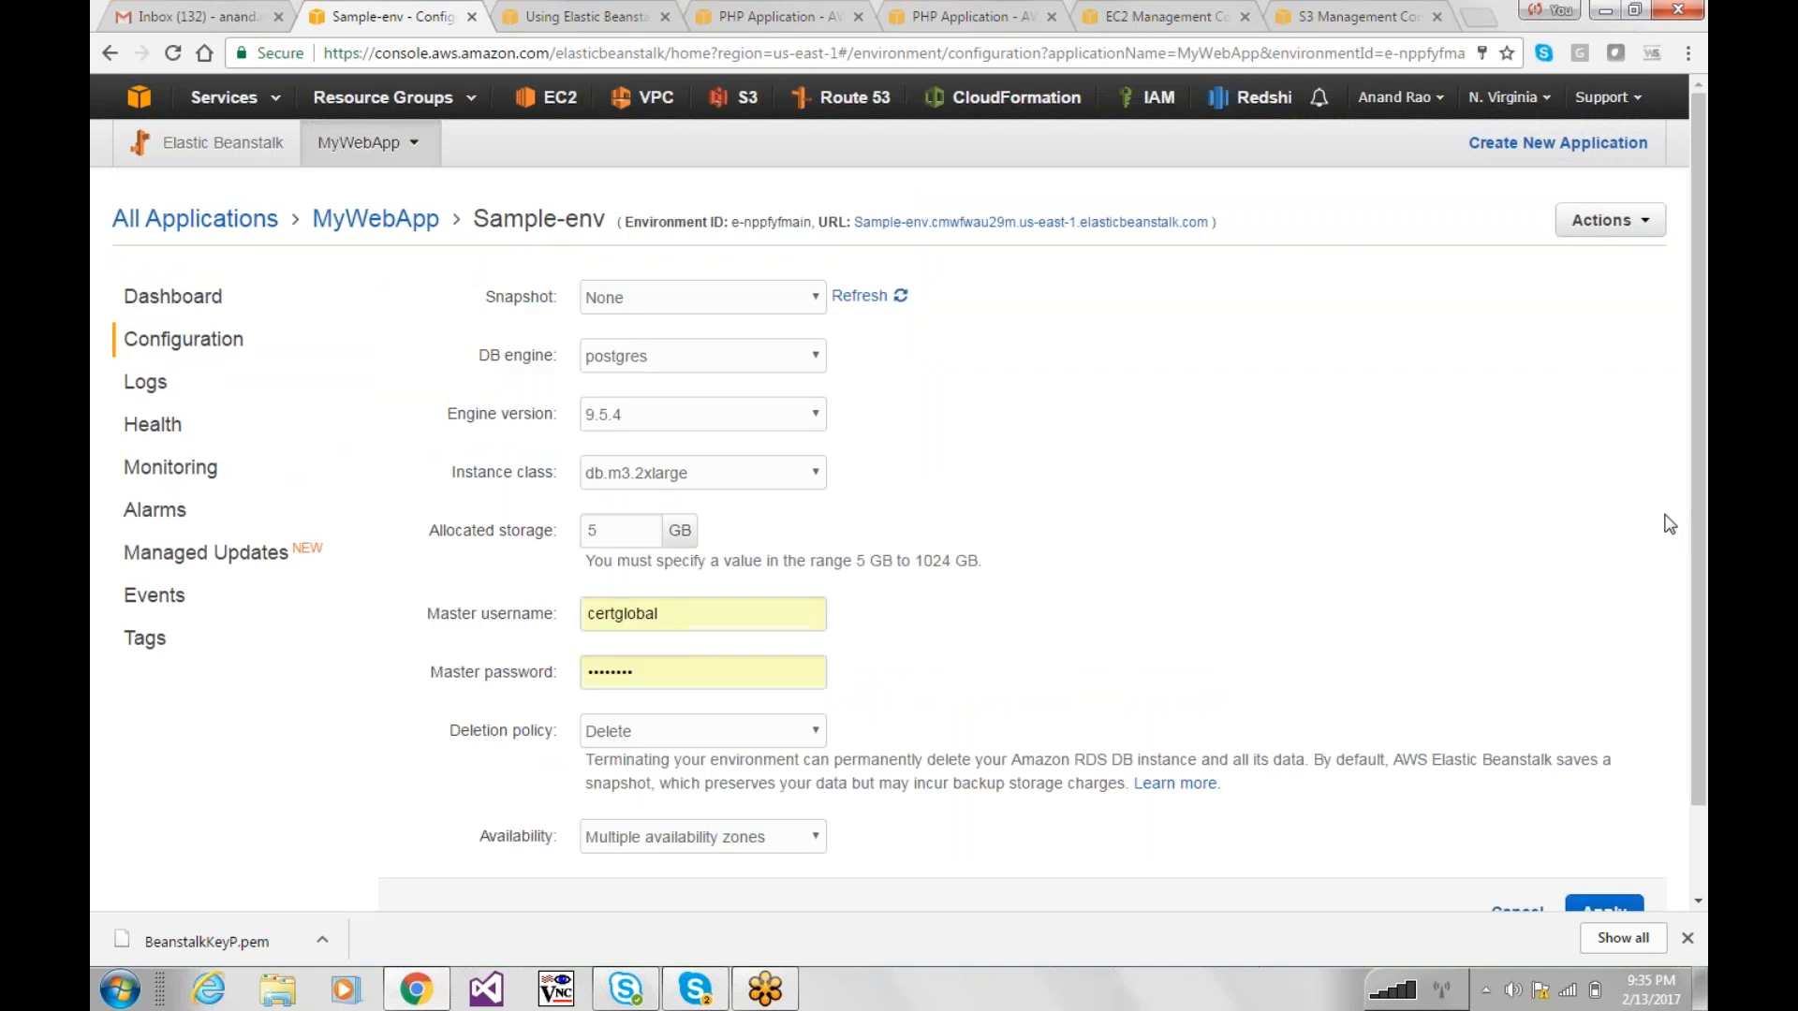
# Step: Enter a new master password for the database, try to apply the settings again and return to the form
pyautogui.scroll(-2, 1670, 524)
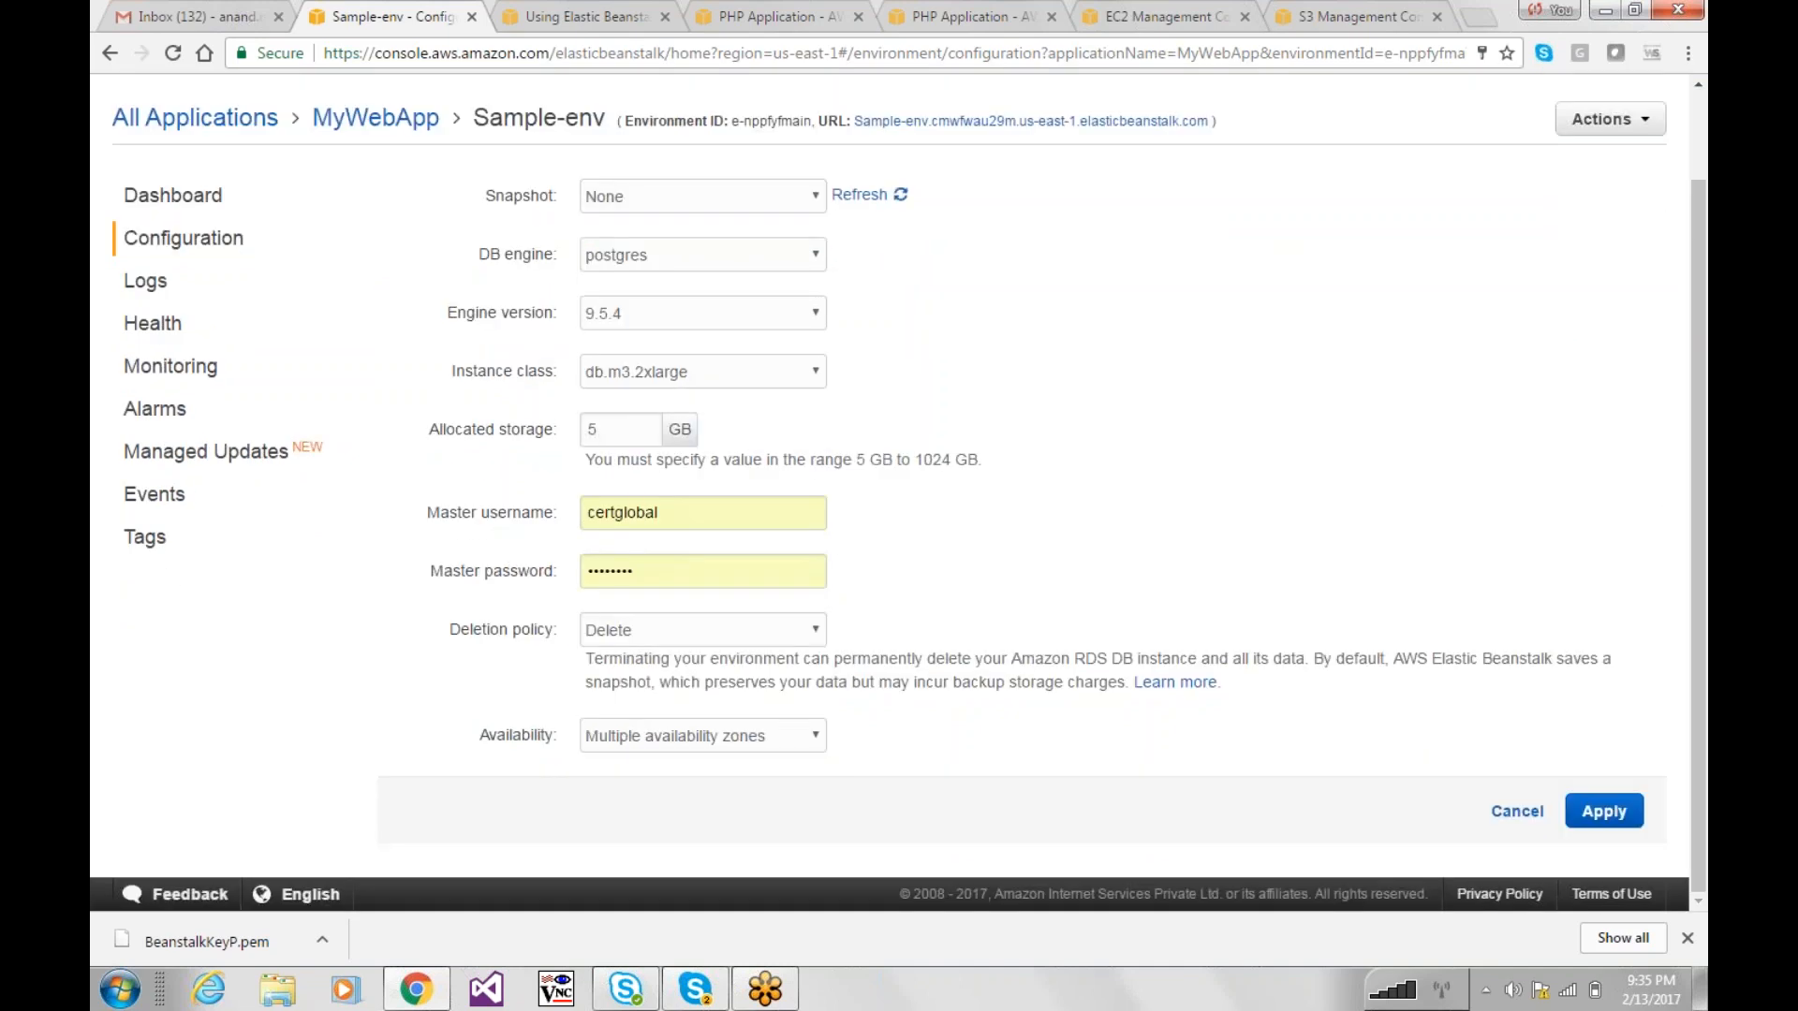
pyautogui.click(667, 572)
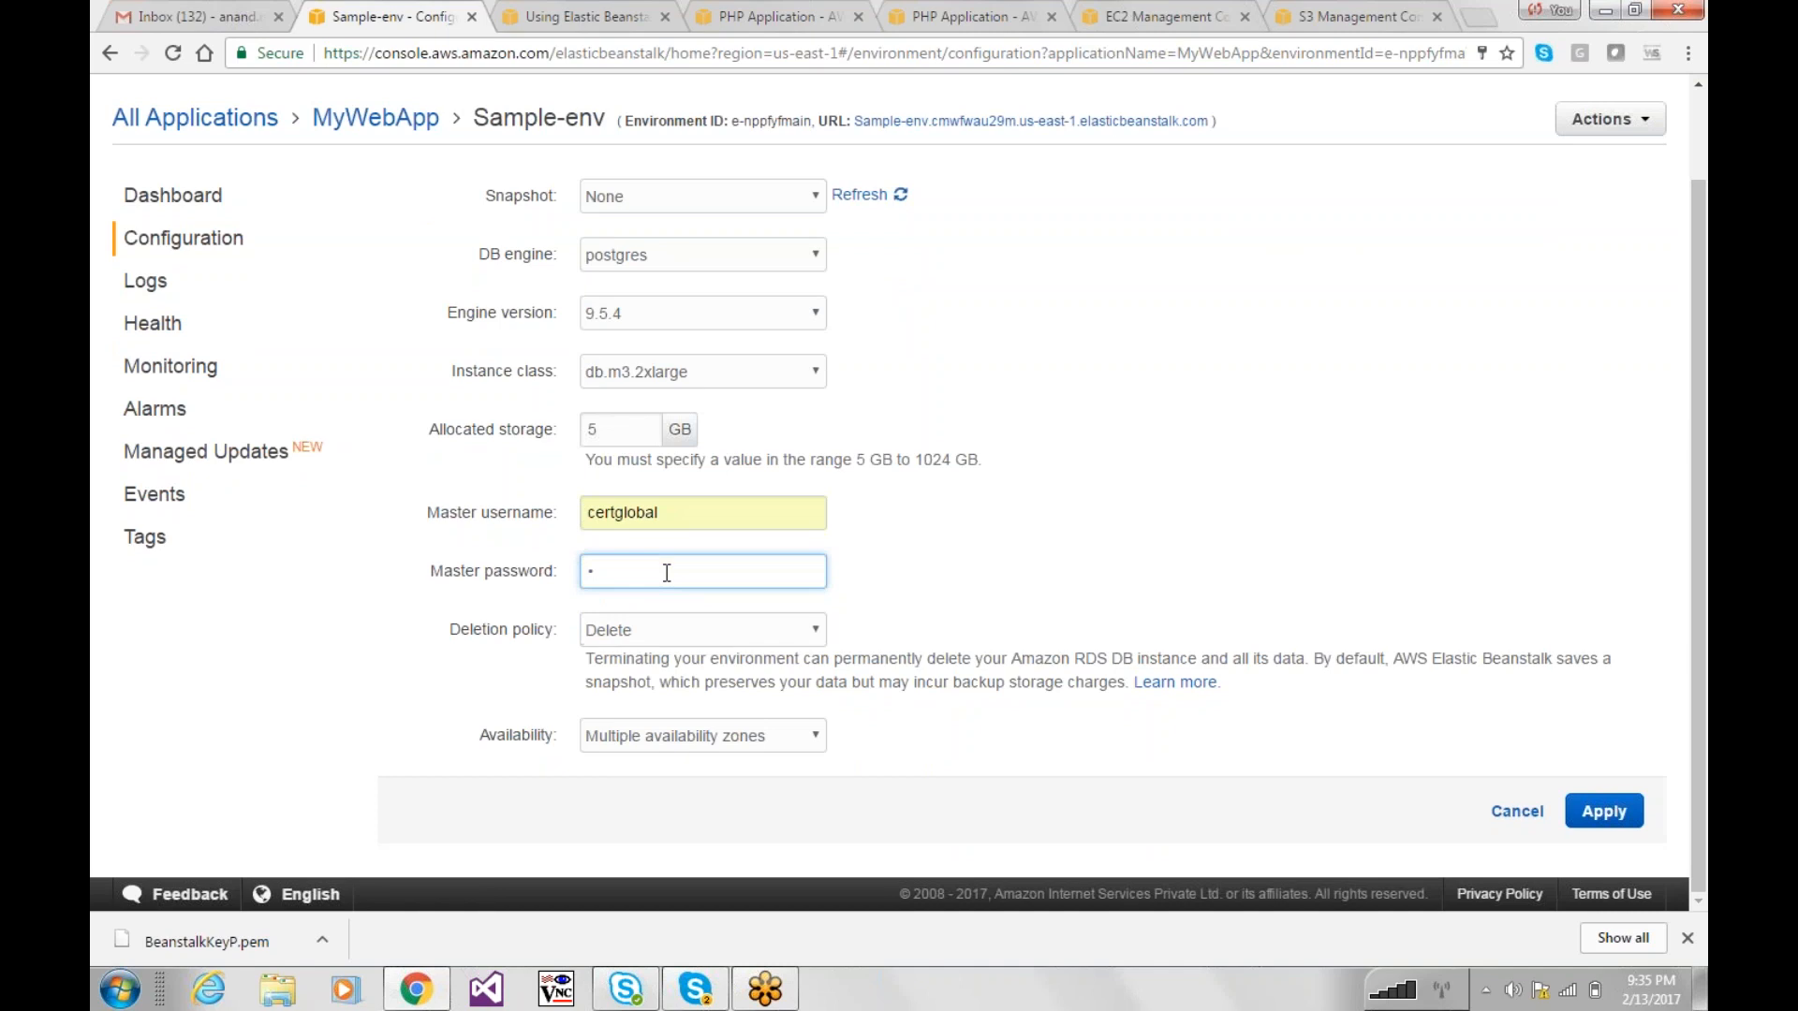
pyautogui.press('BackSpace')
pyautogui.write('••••••')
pyautogui.click(1604, 811)
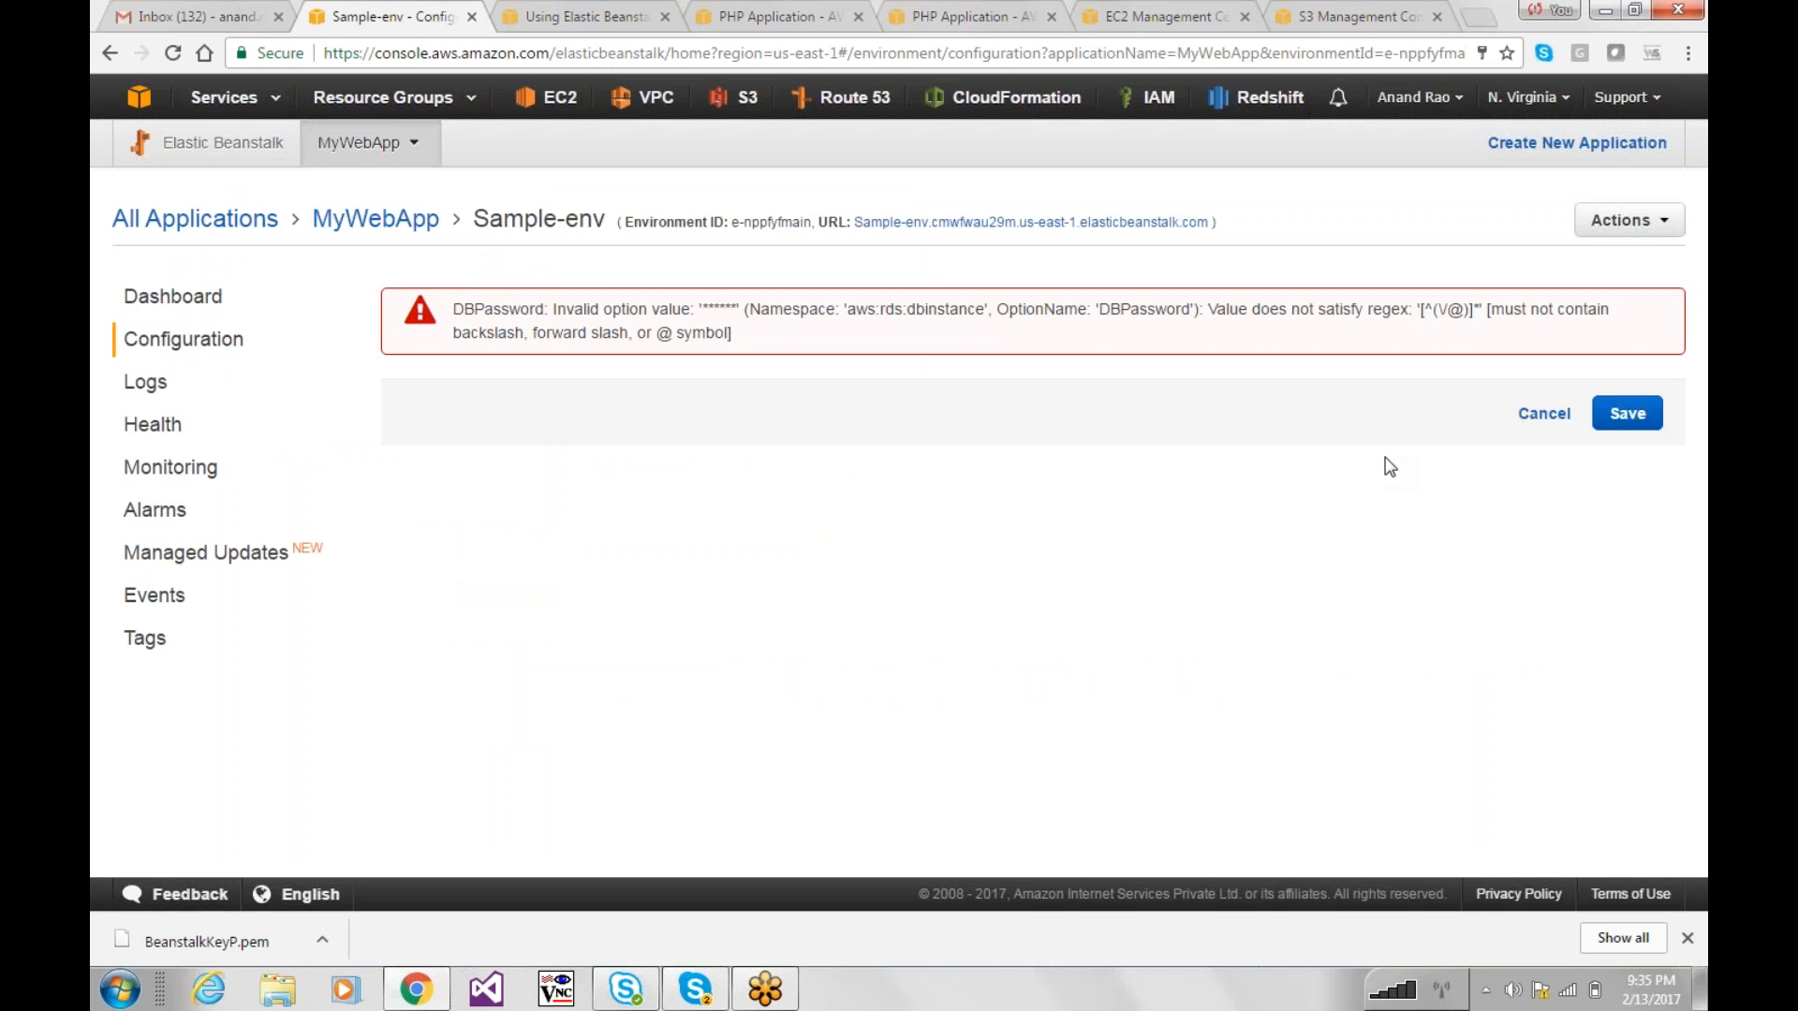
pyautogui.click(1544, 413)
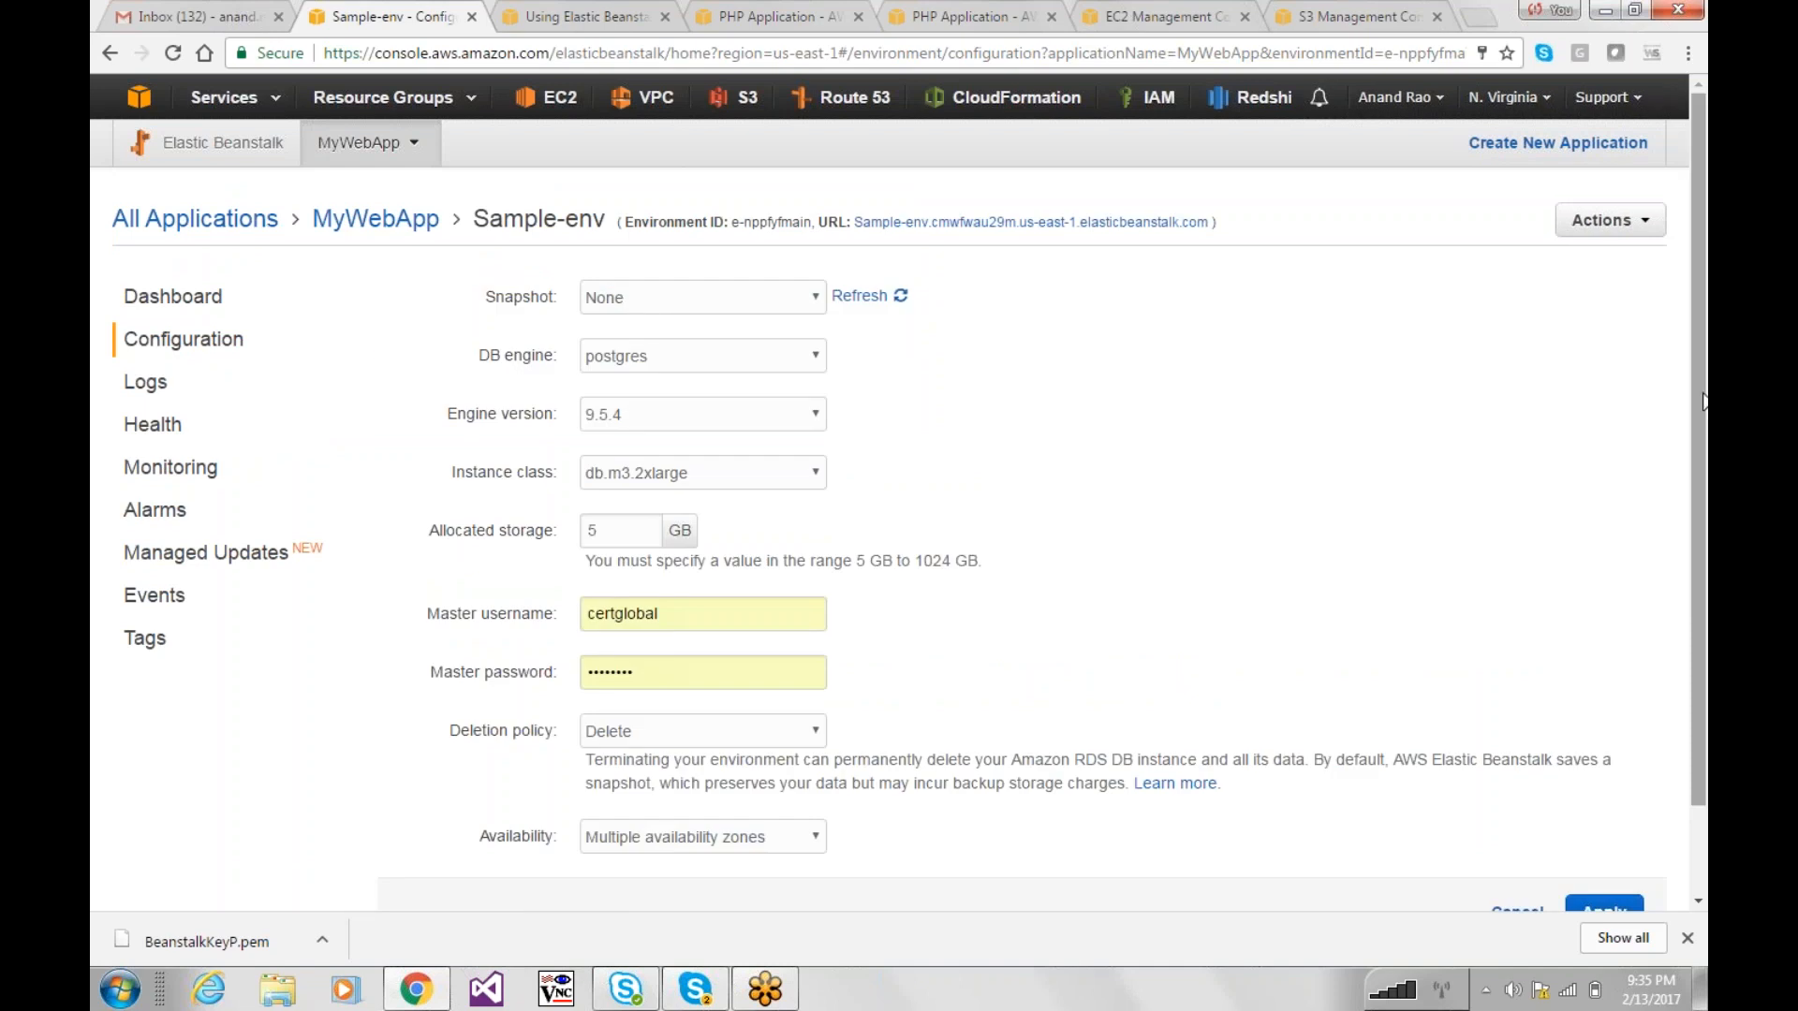
# Step: Check the snapshot choices in the database form and refresh the snapshot list
pyautogui.moveTo(1699, 424)
pyautogui.mouseDown()
pyautogui.moveTo(1697, 510)
pyautogui.moveTo(1697, 420)
pyautogui.mouseUp()
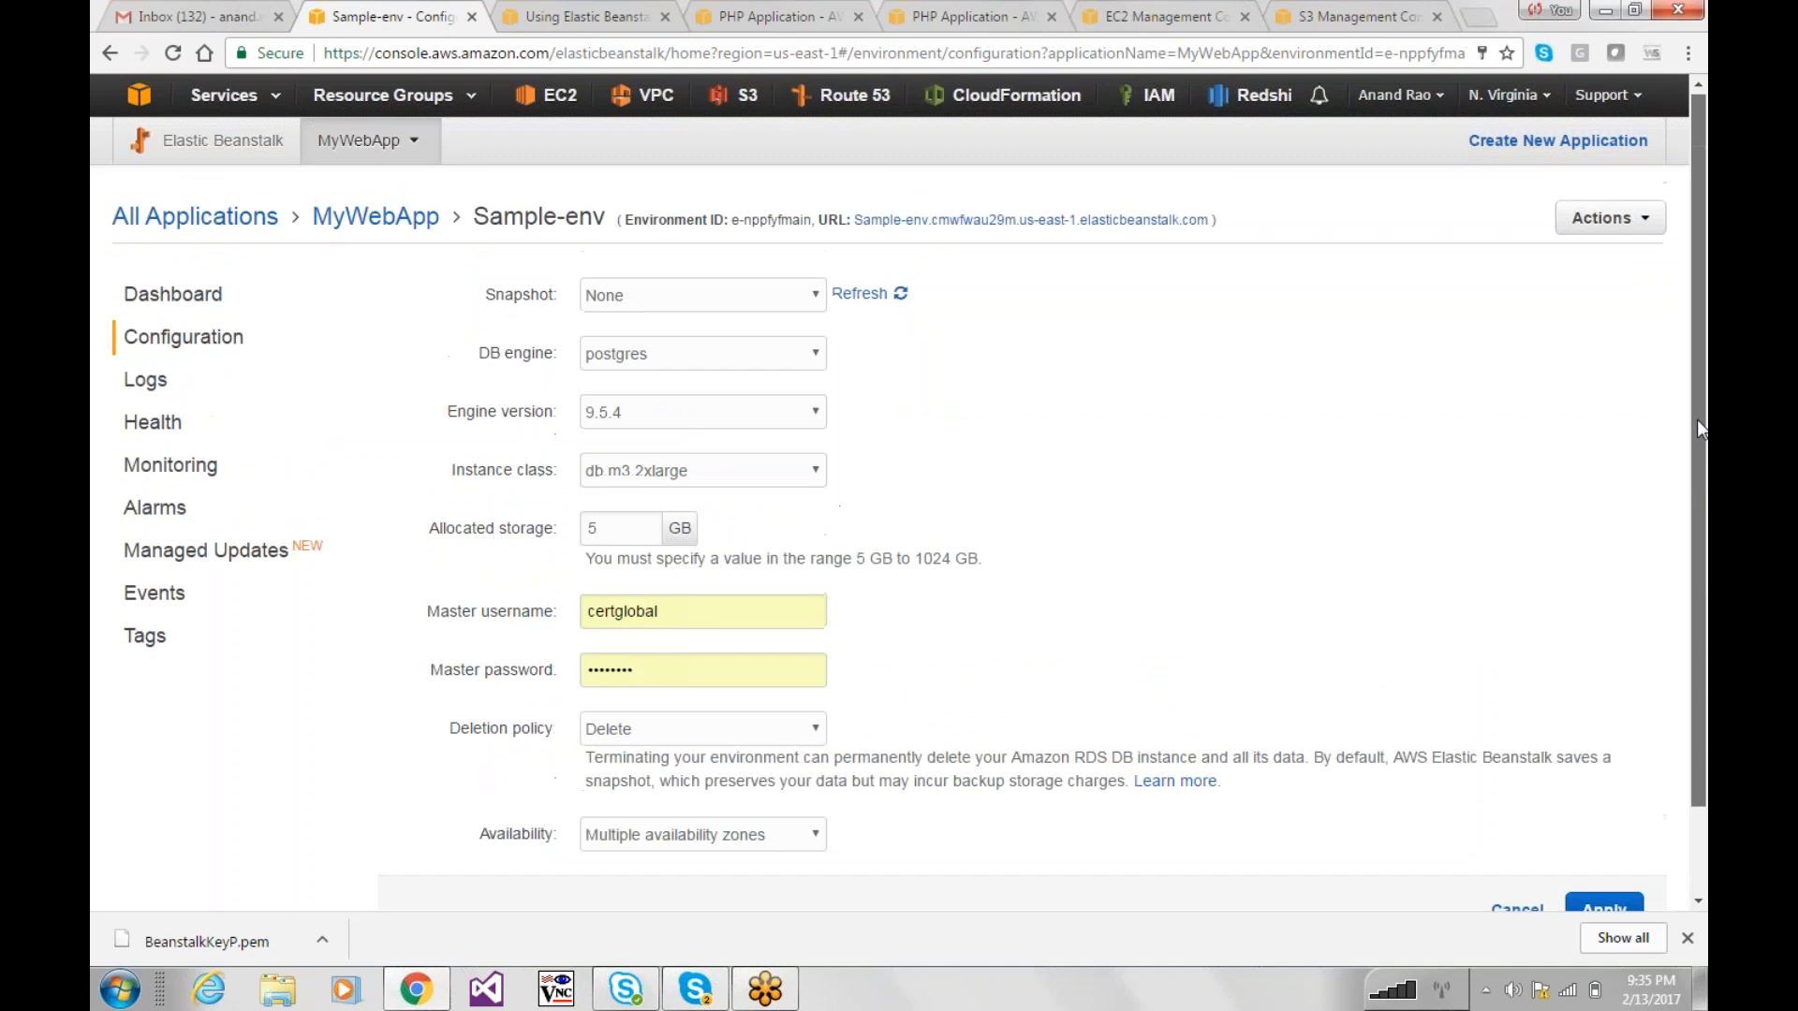
pyautogui.click(685, 297)
pyautogui.click(769, 297)
pyautogui.click(875, 295)
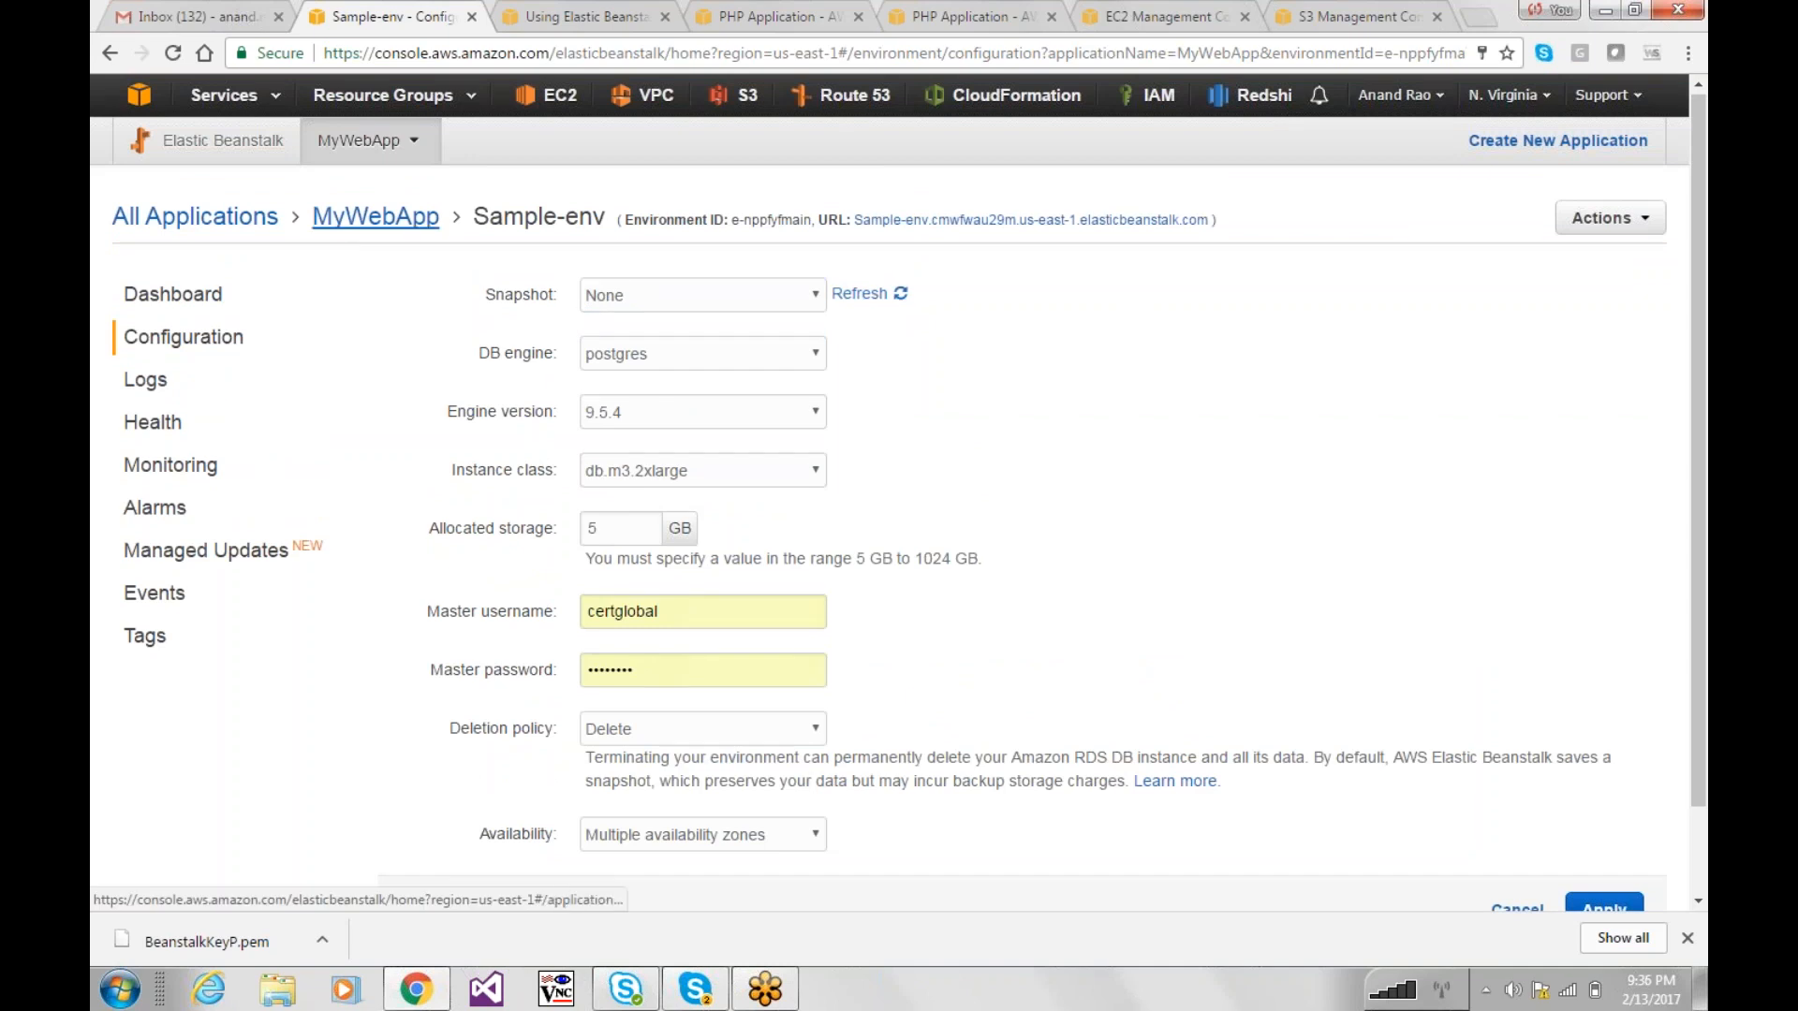
# Step: Leave the database form for the MyWebApp overview and reopen Sample-env's configuration at the Data Tier section
pyautogui.tripleClick(375, 216)
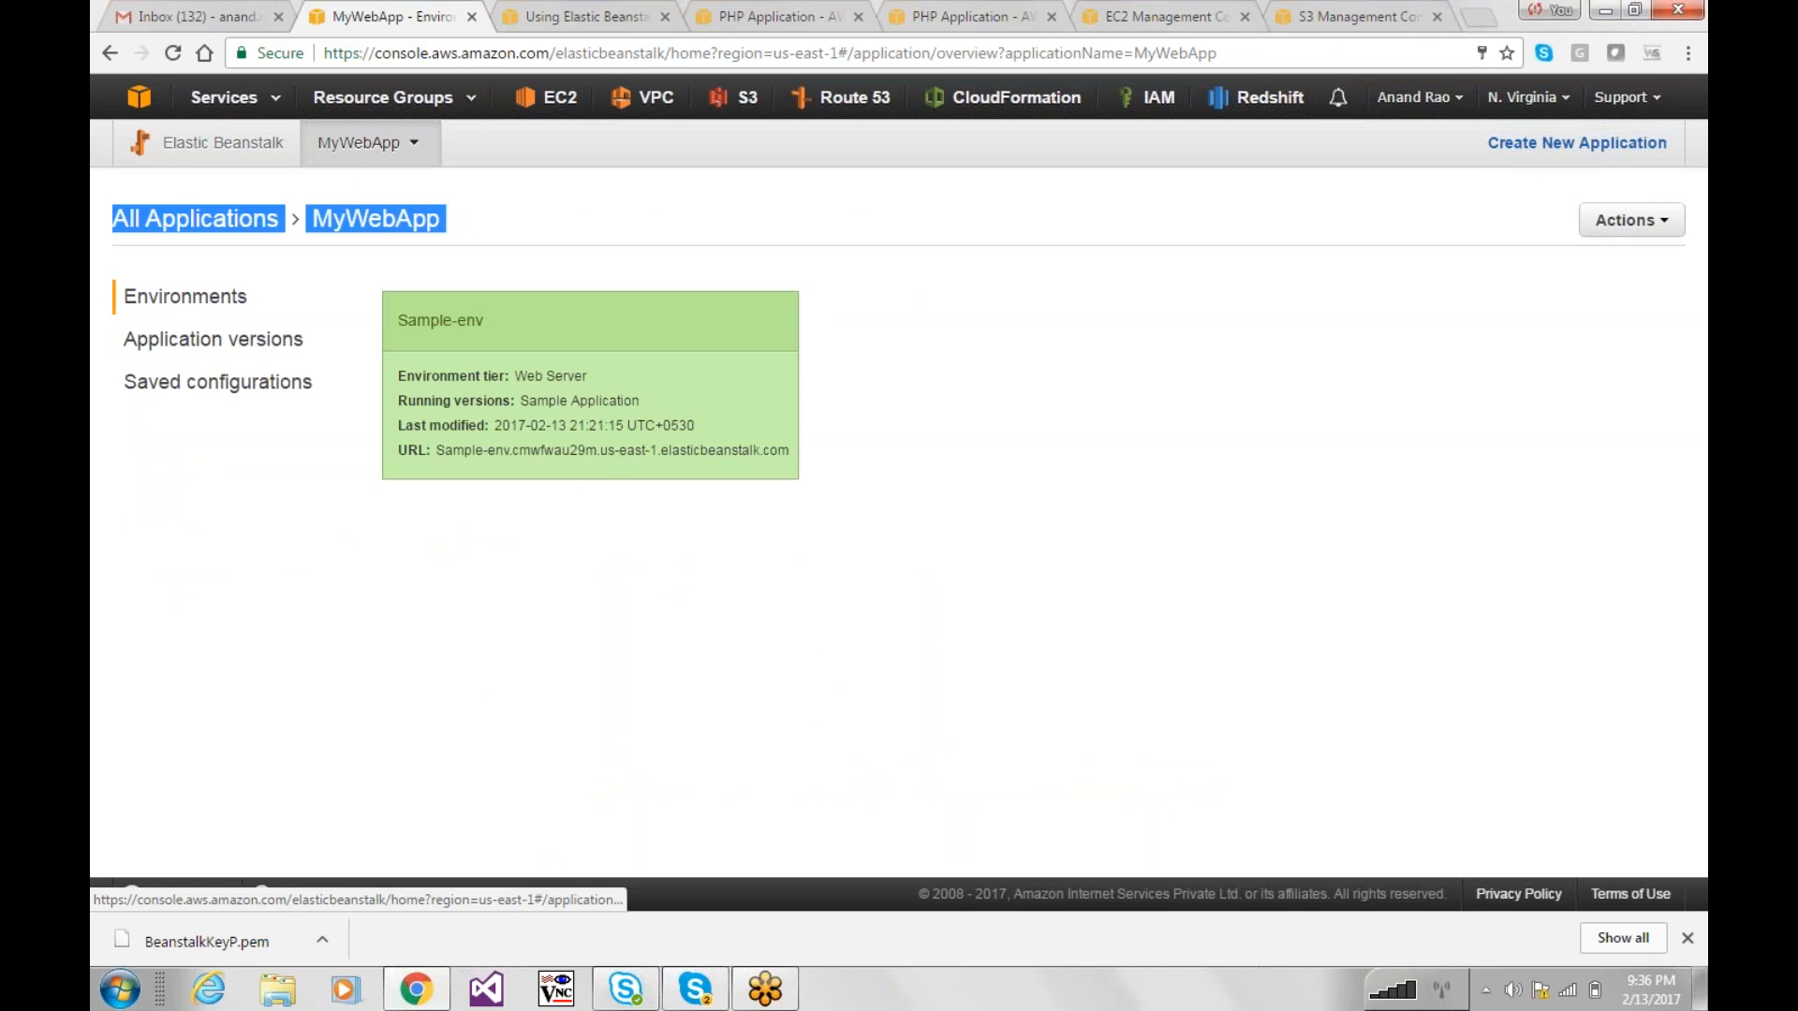
pyautogui.click(434, 321)
pyautogui.scroll(-1, 434, 323)
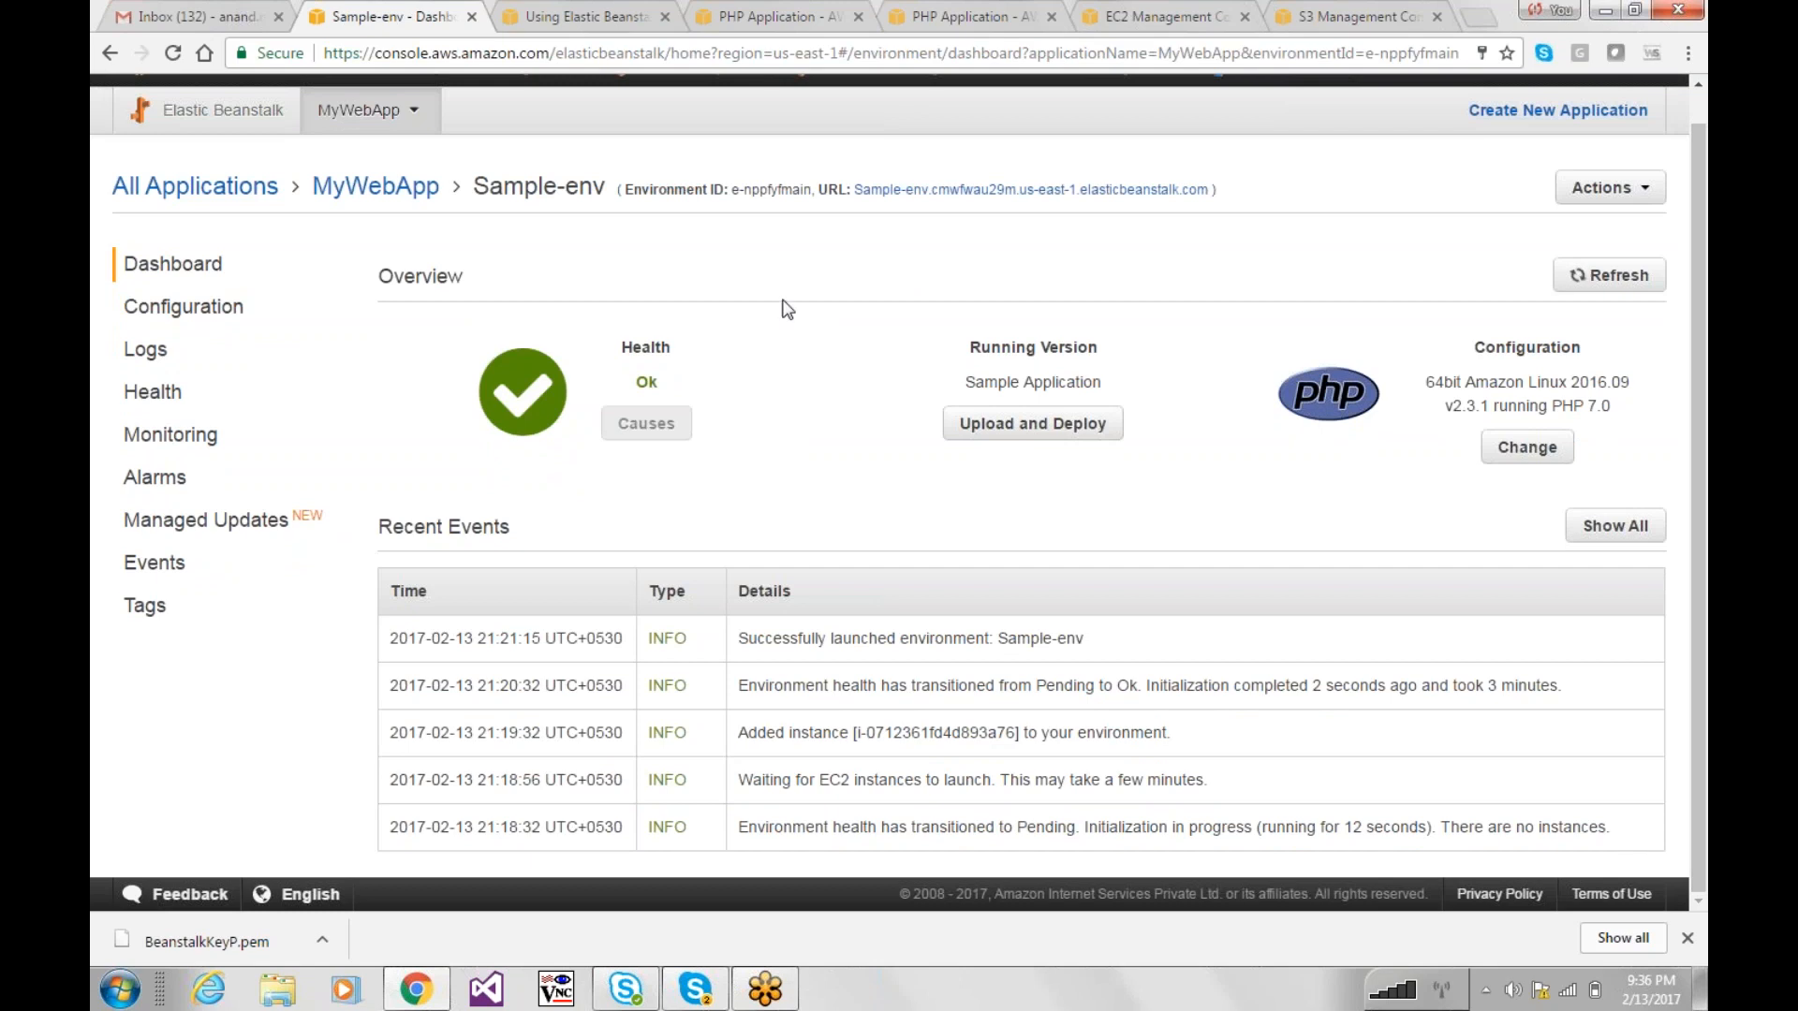
pyautogui.click(192, 312)
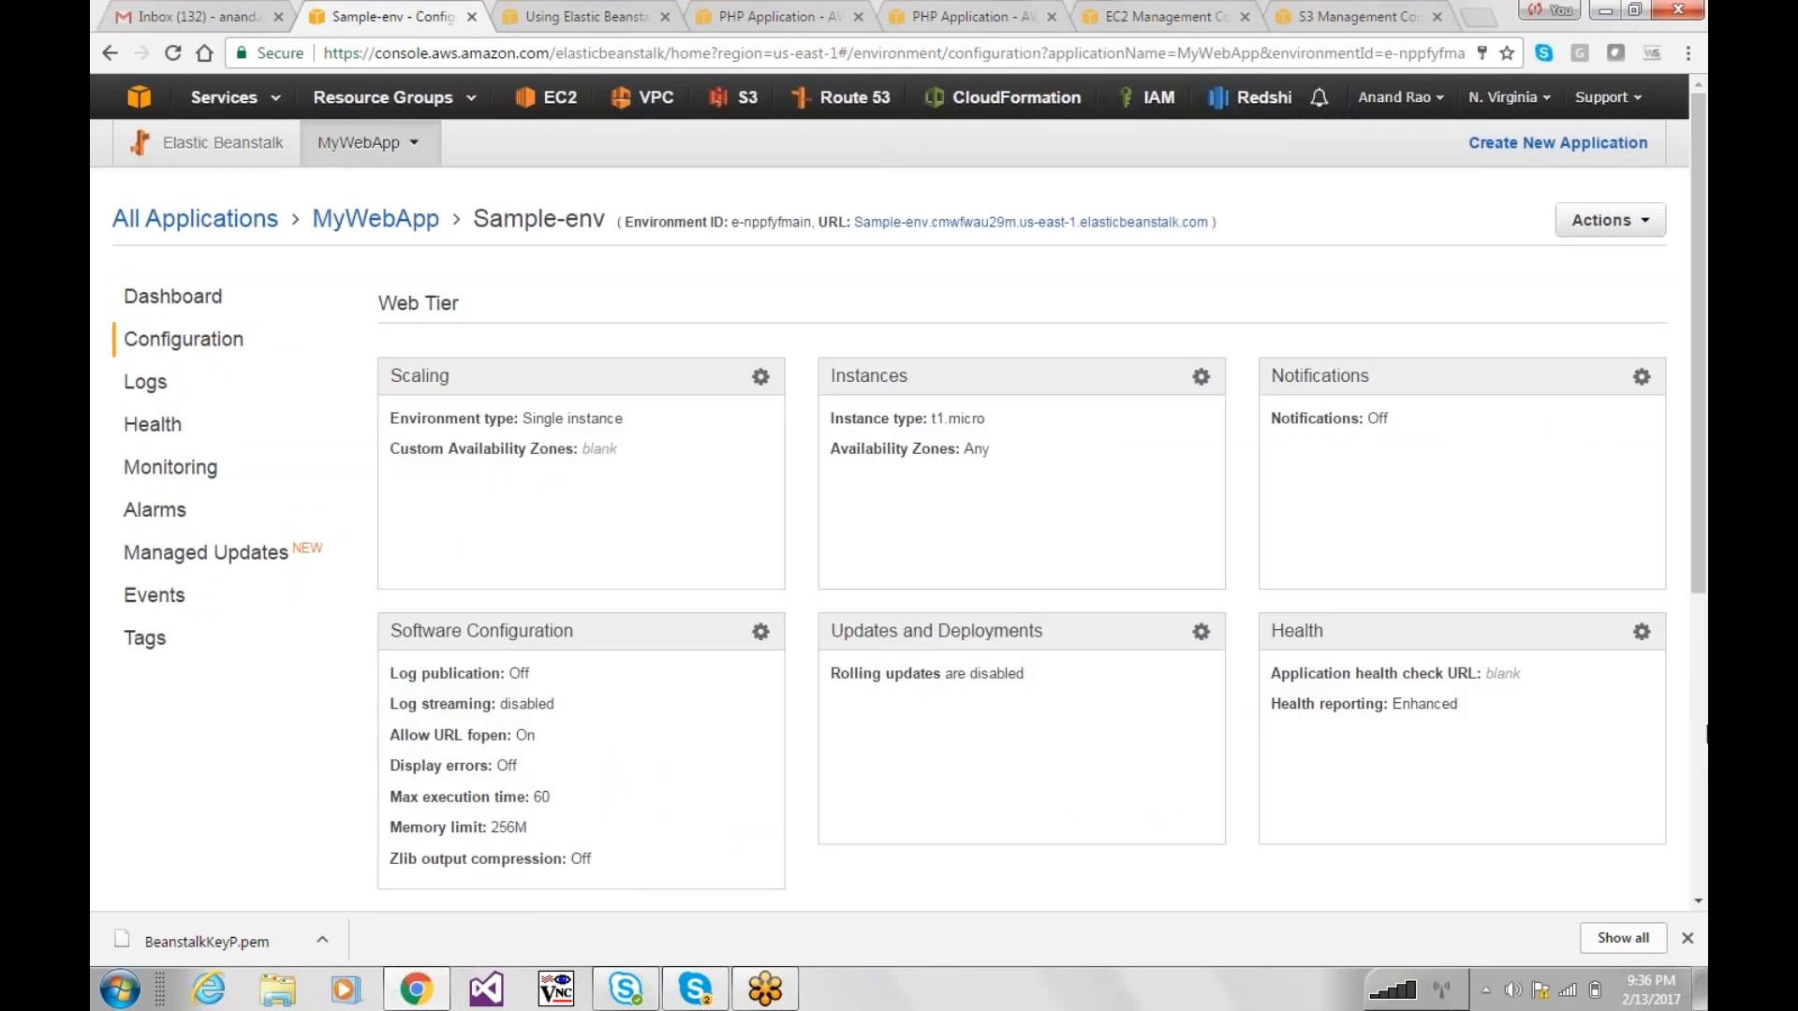
pyautogui.scroll(-5, 1096, 791)
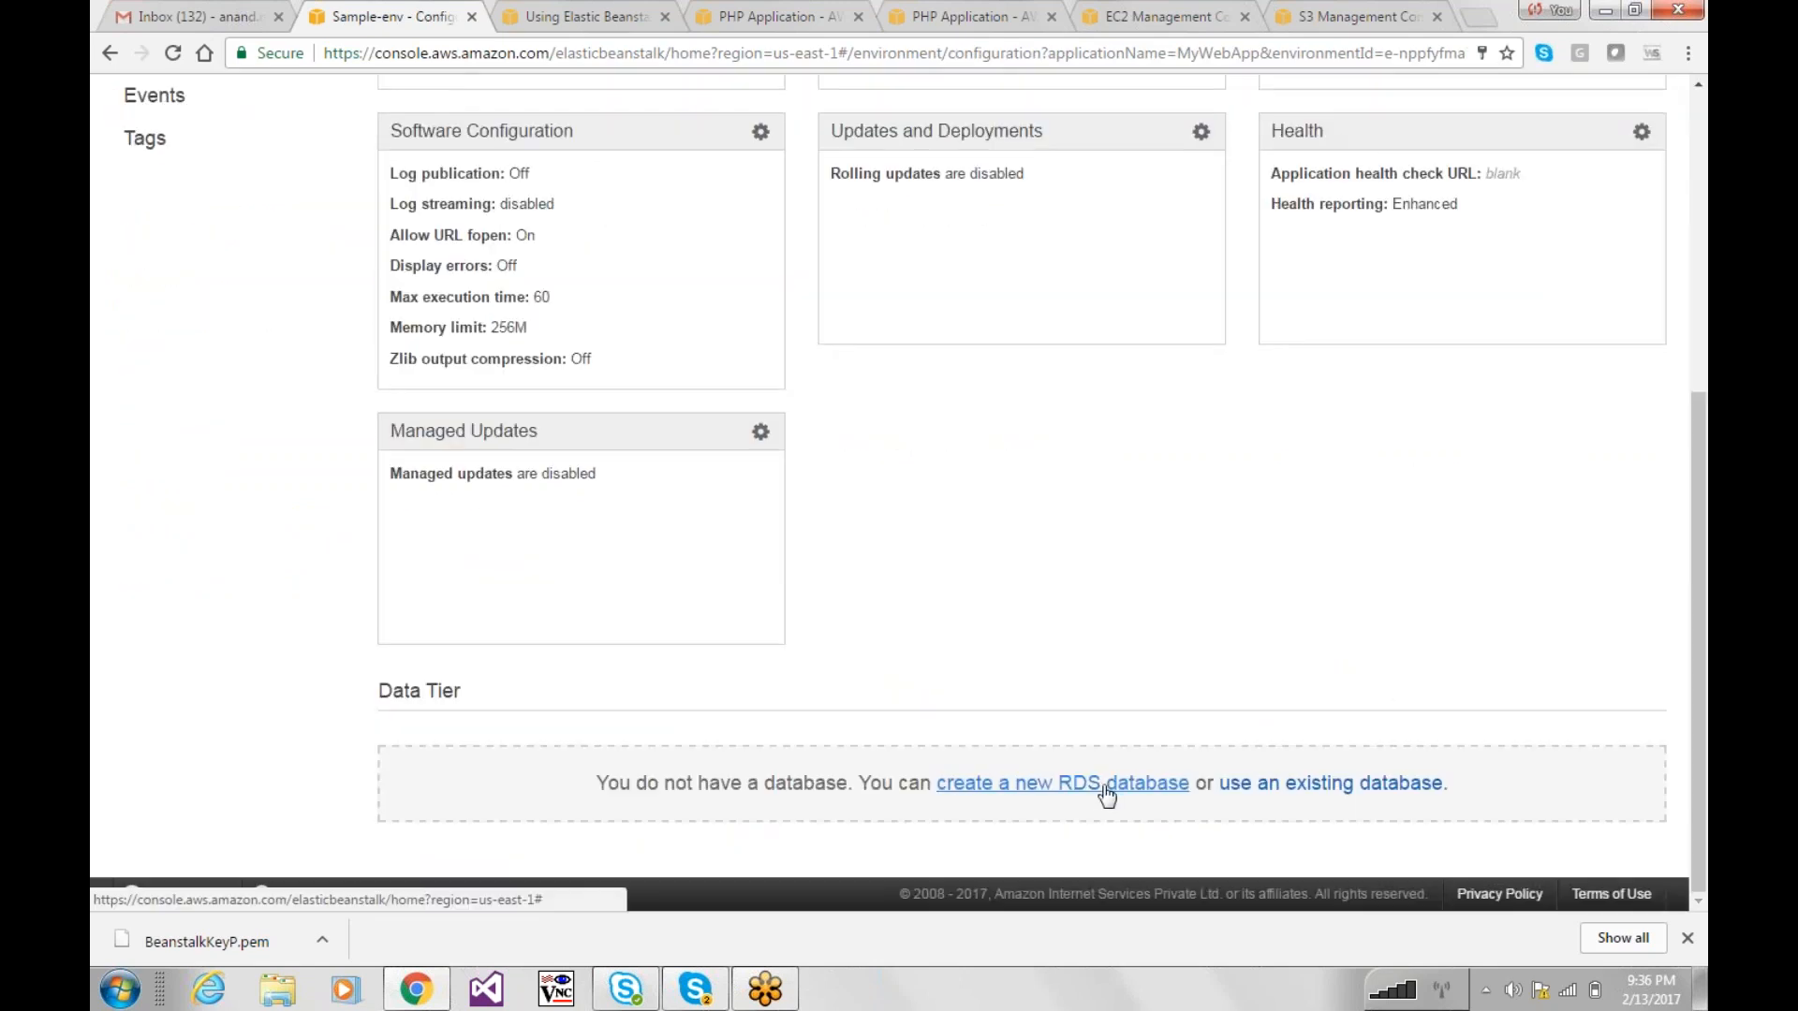
# Step: Check the snapshot choices for a new RDS database, cancel the form, and view and close the existing-database guide
pyautogui.click(1108, 795)
pyautogui.click(758, 297)
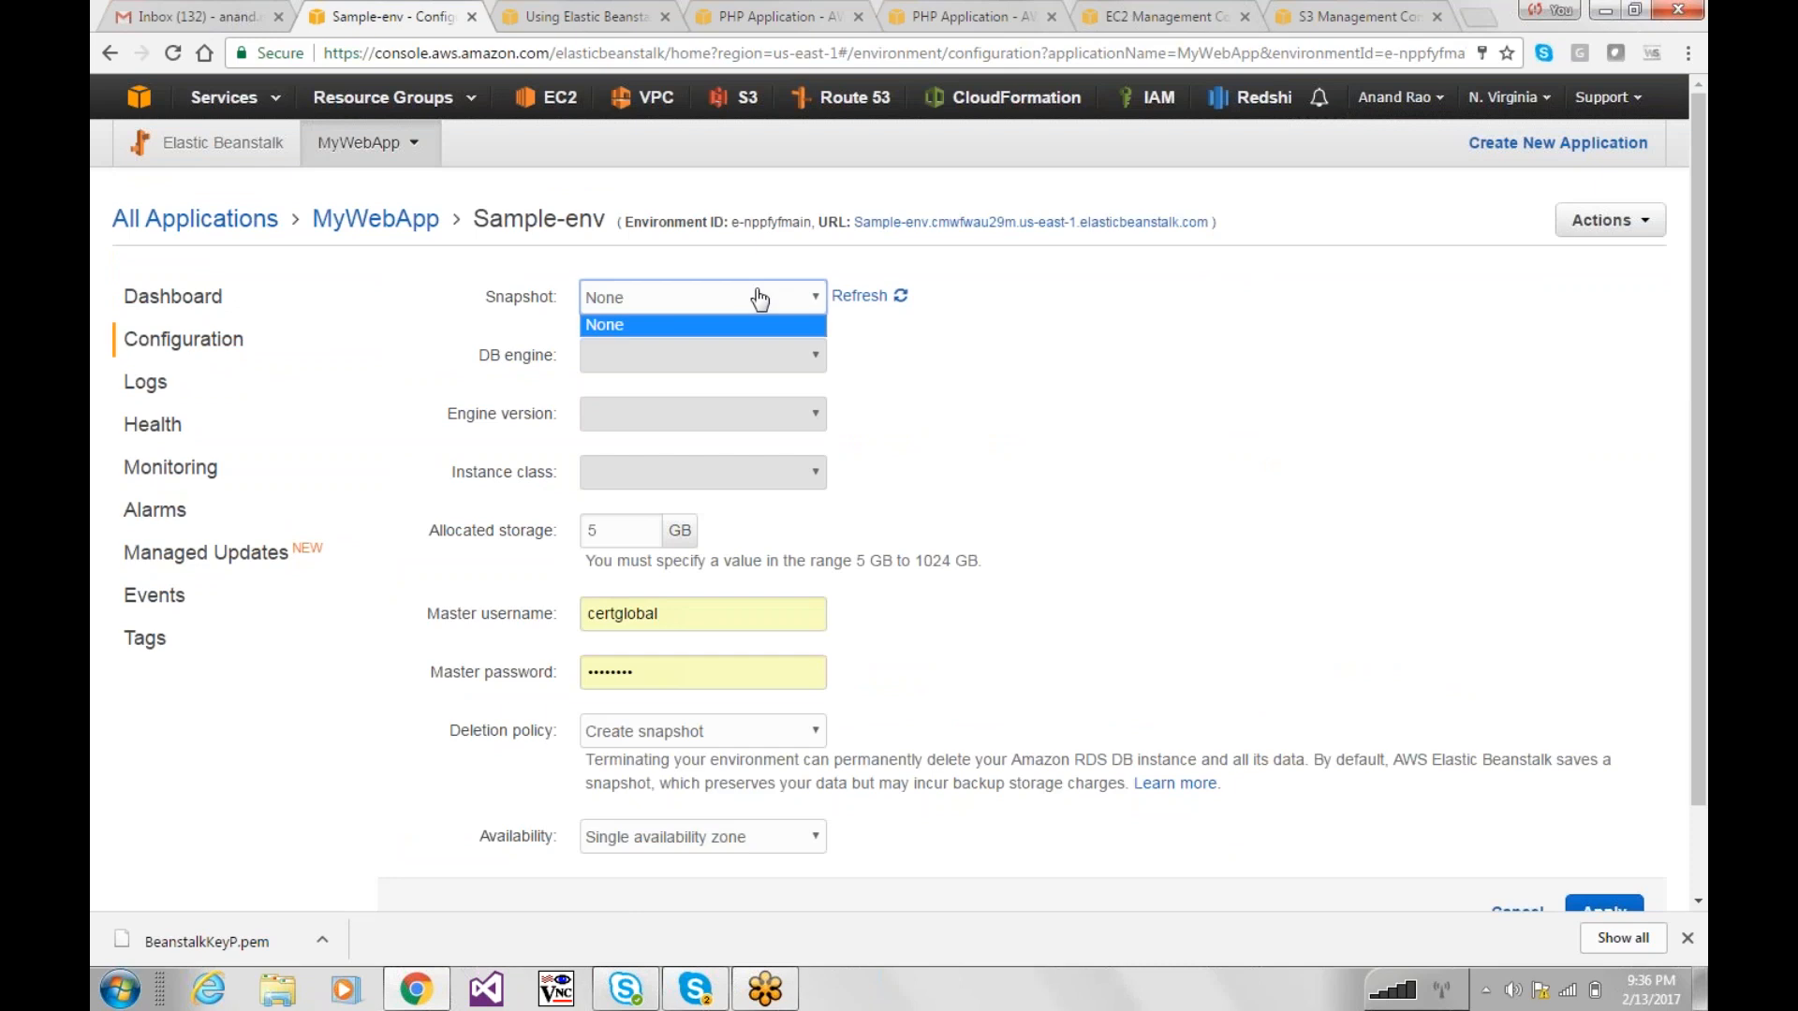
pyautogui.click(759, 298)
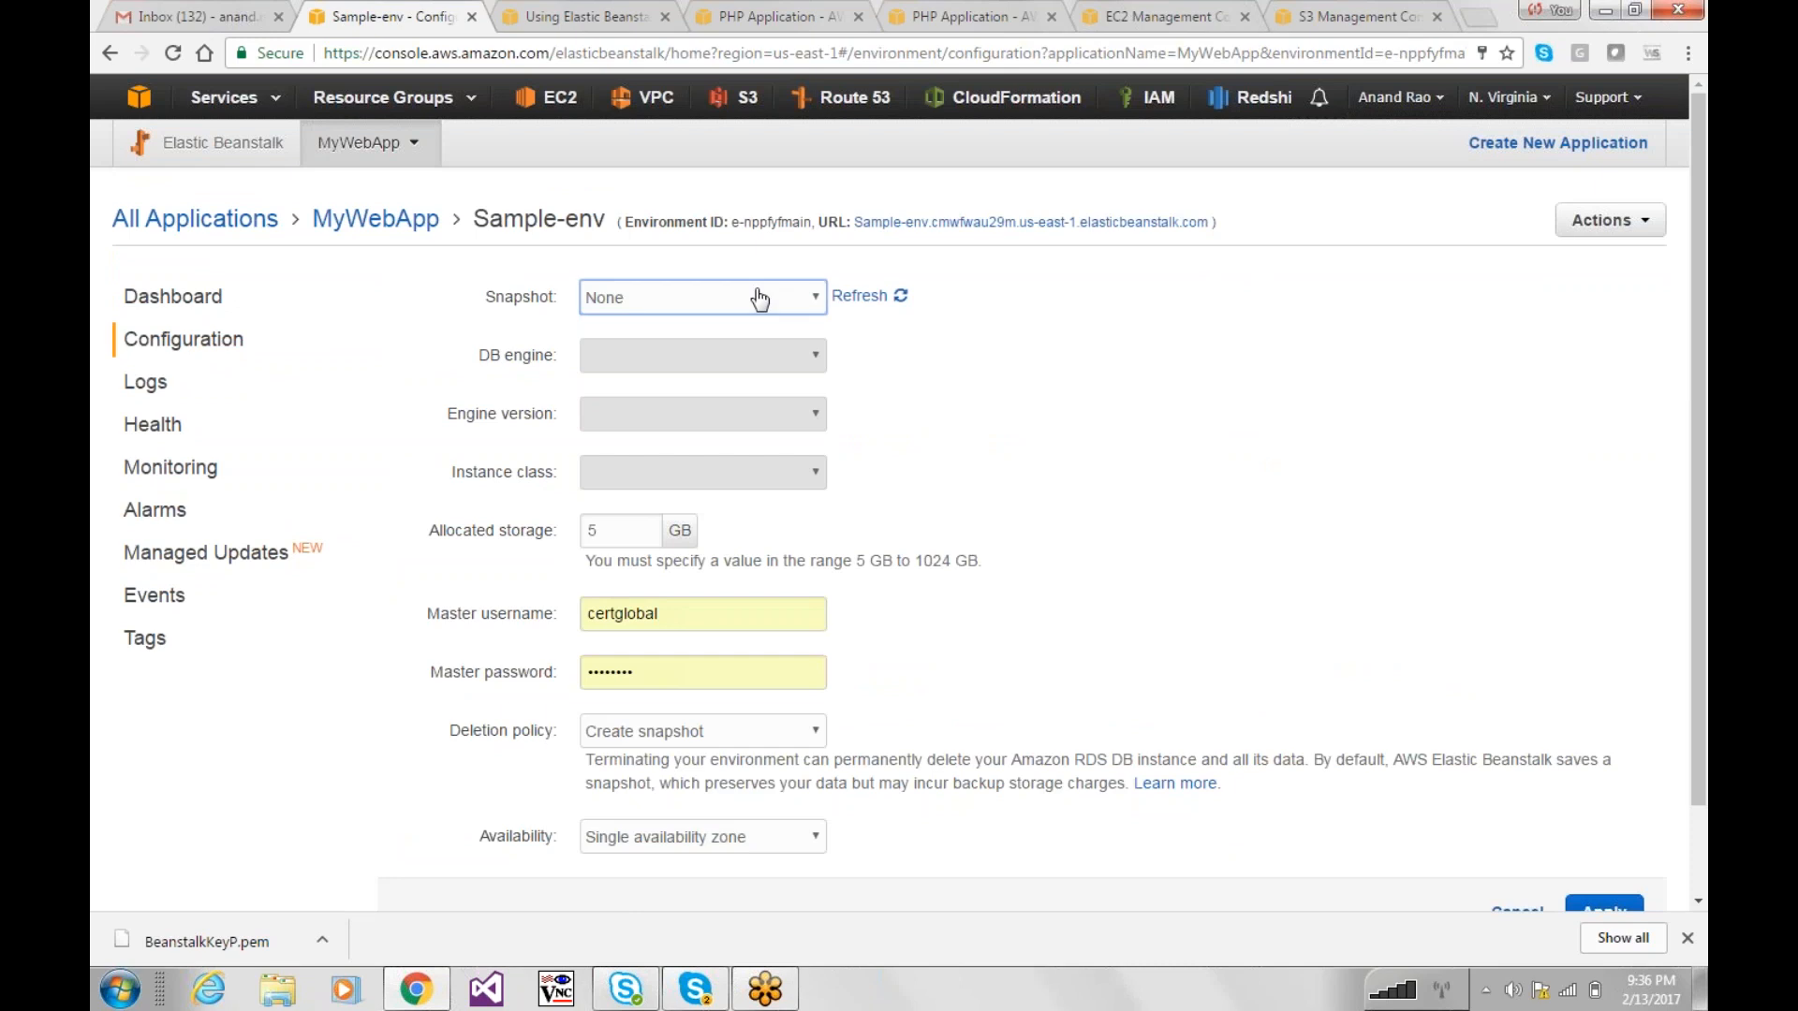
pyautogui.click(1515, 908)
pyautogui.click(1694, 735)
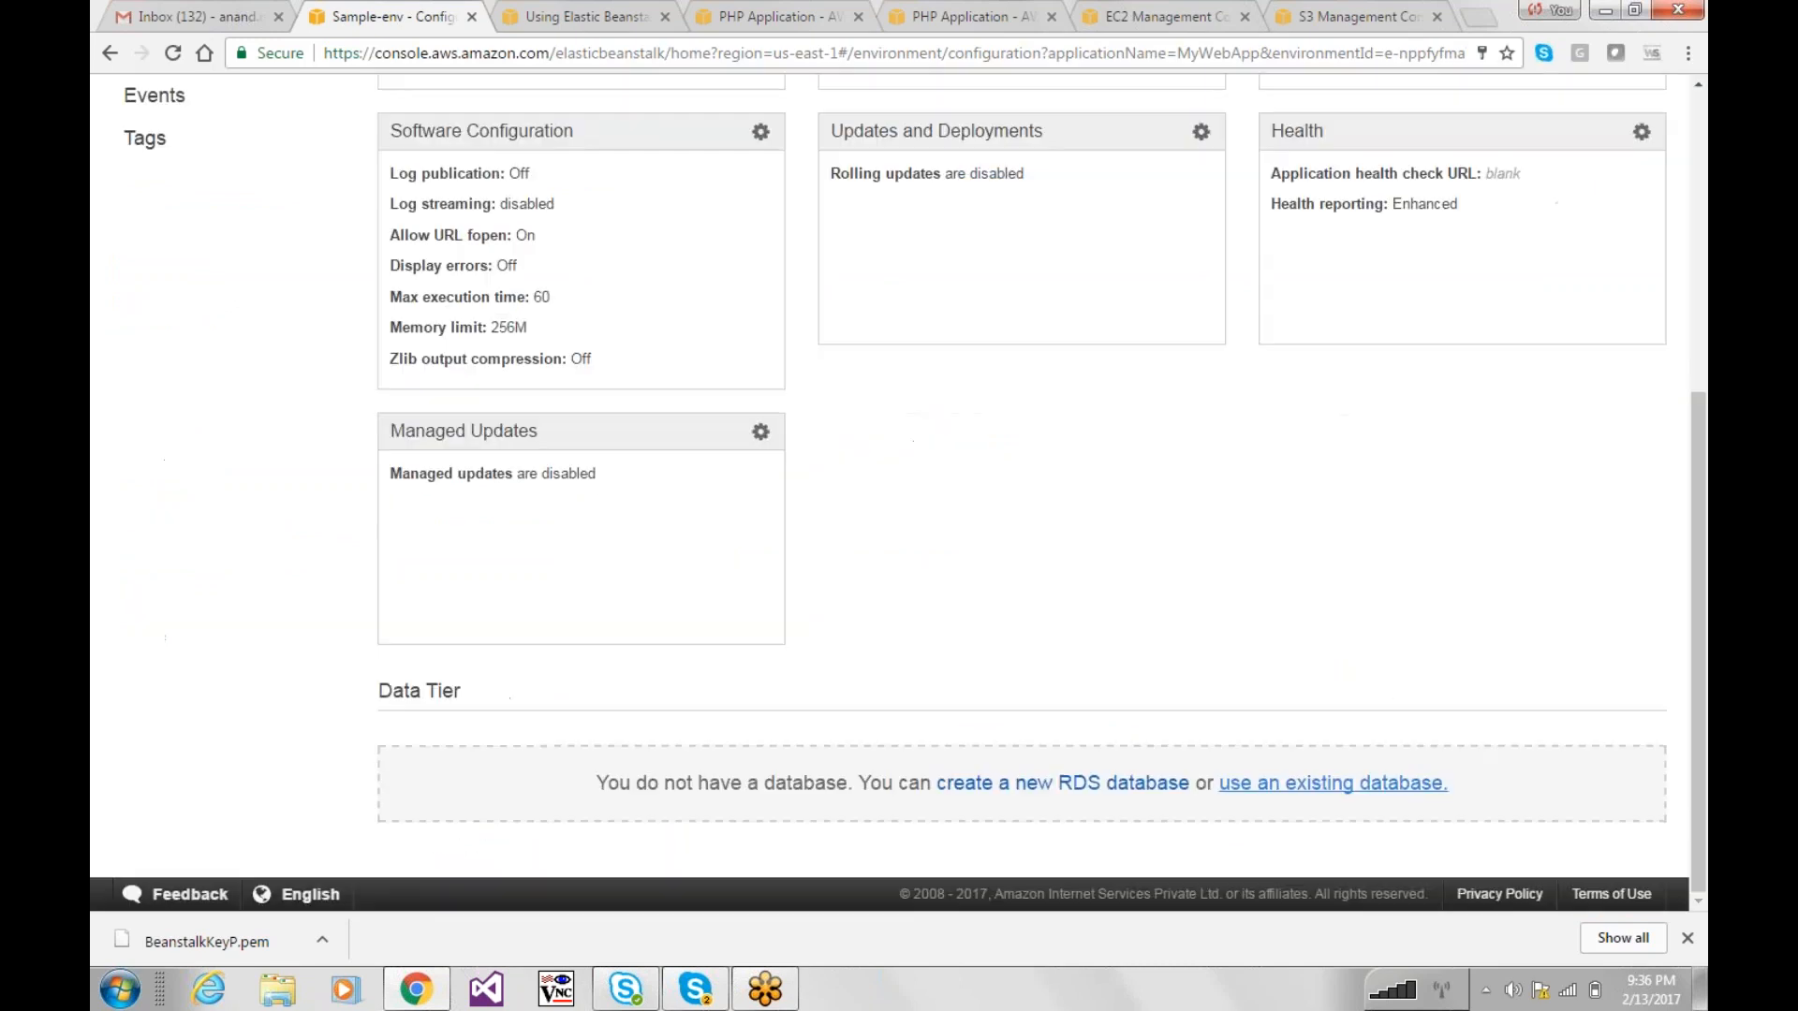
pyautogui.click(1305, 792)
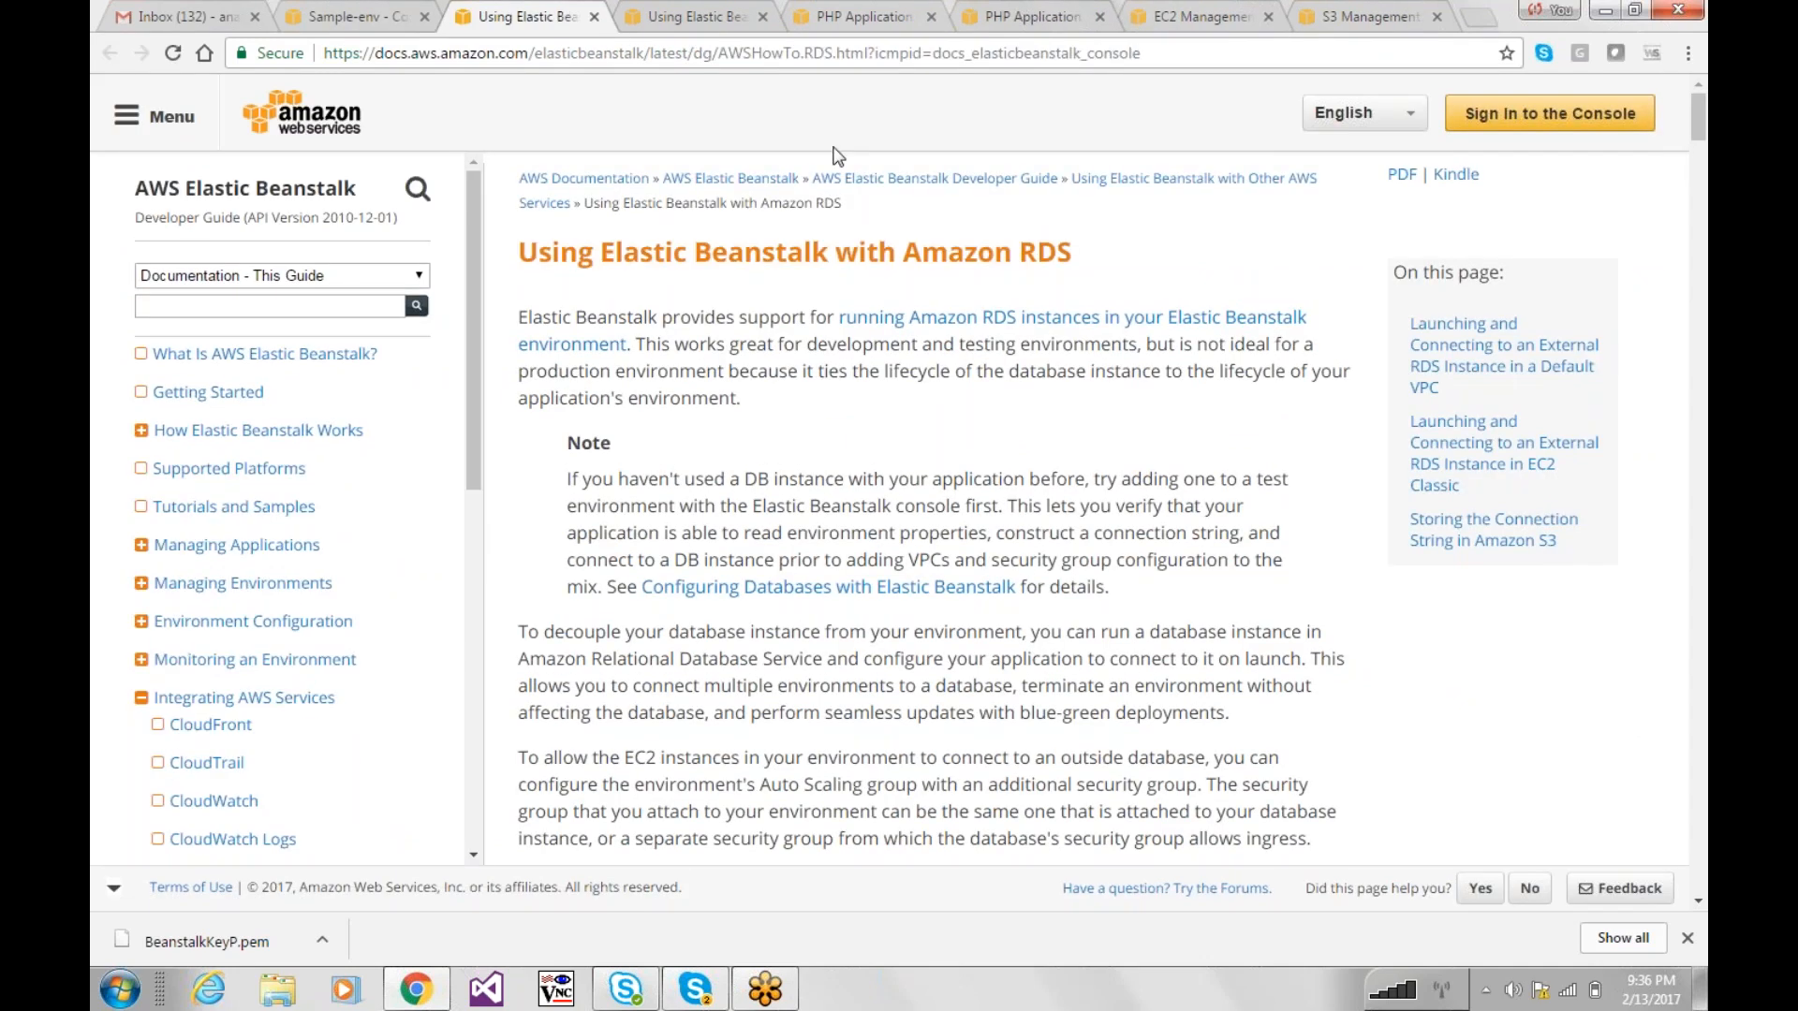
pyautogui.click(595, 18)
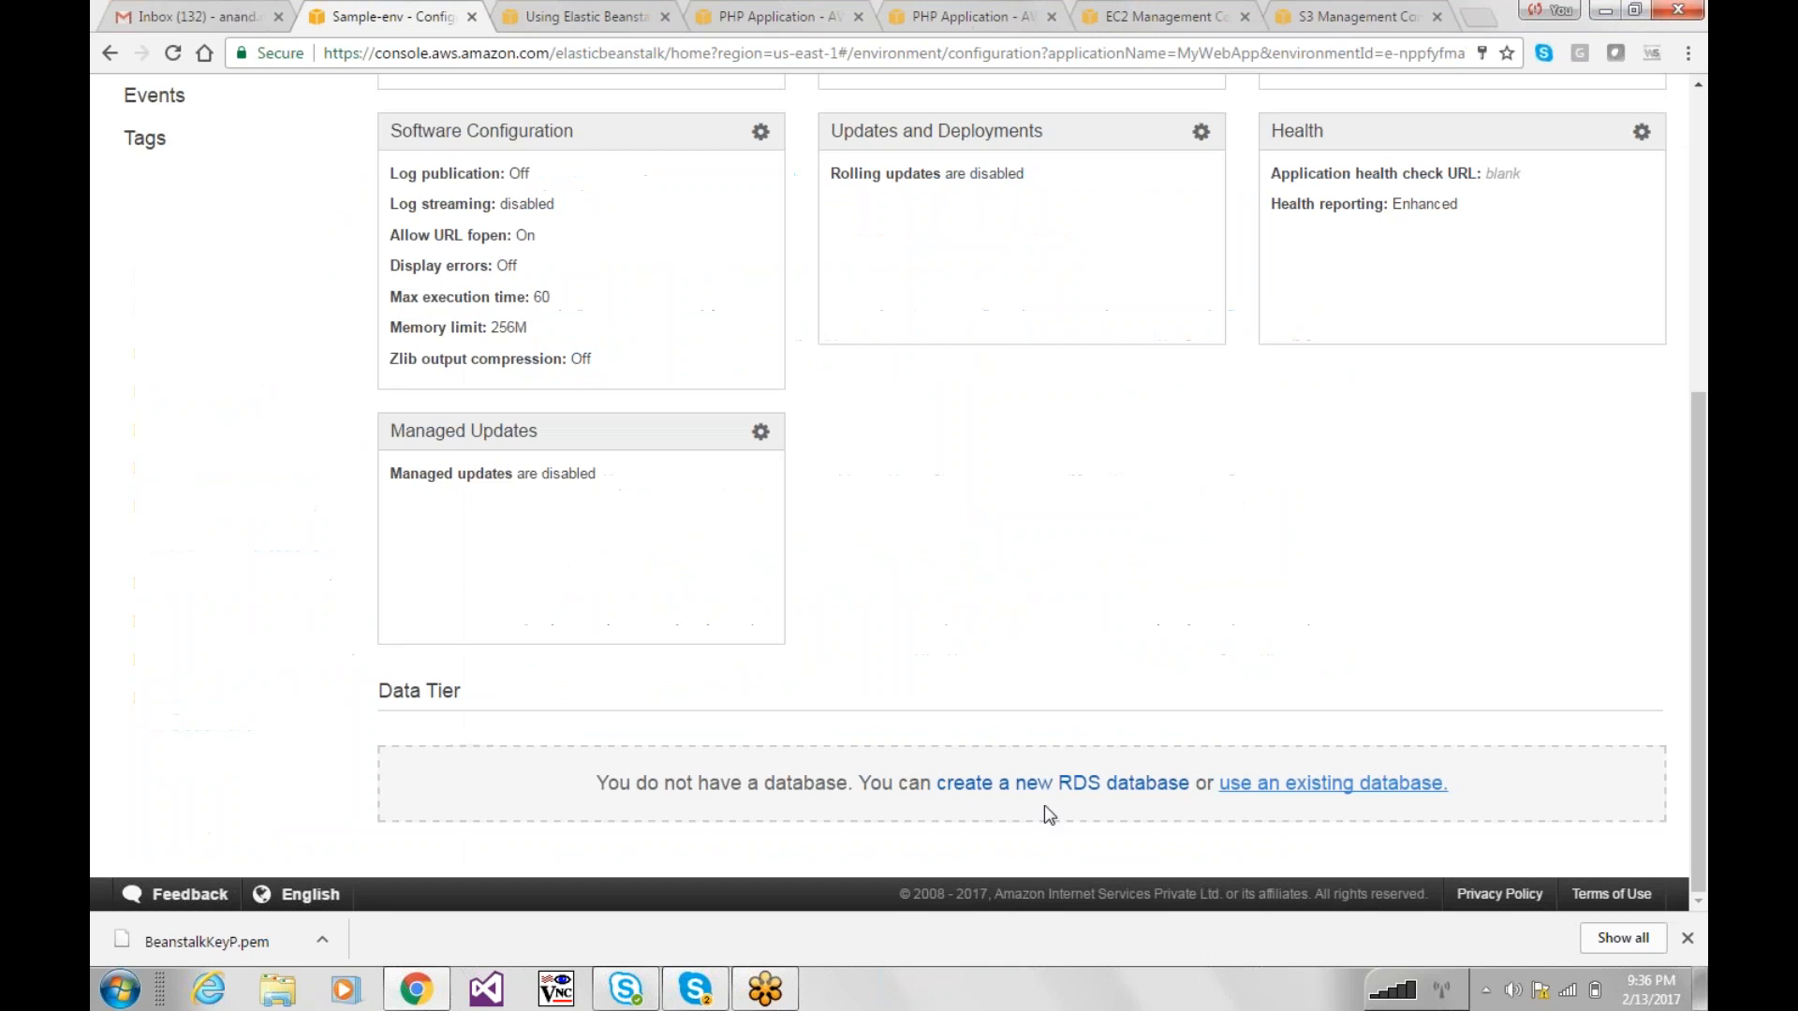
# Step: Reopen the form for a new RDS database, examine its snapshot choices and refresh the snapshot list
pyautogui.click(1062, 786)
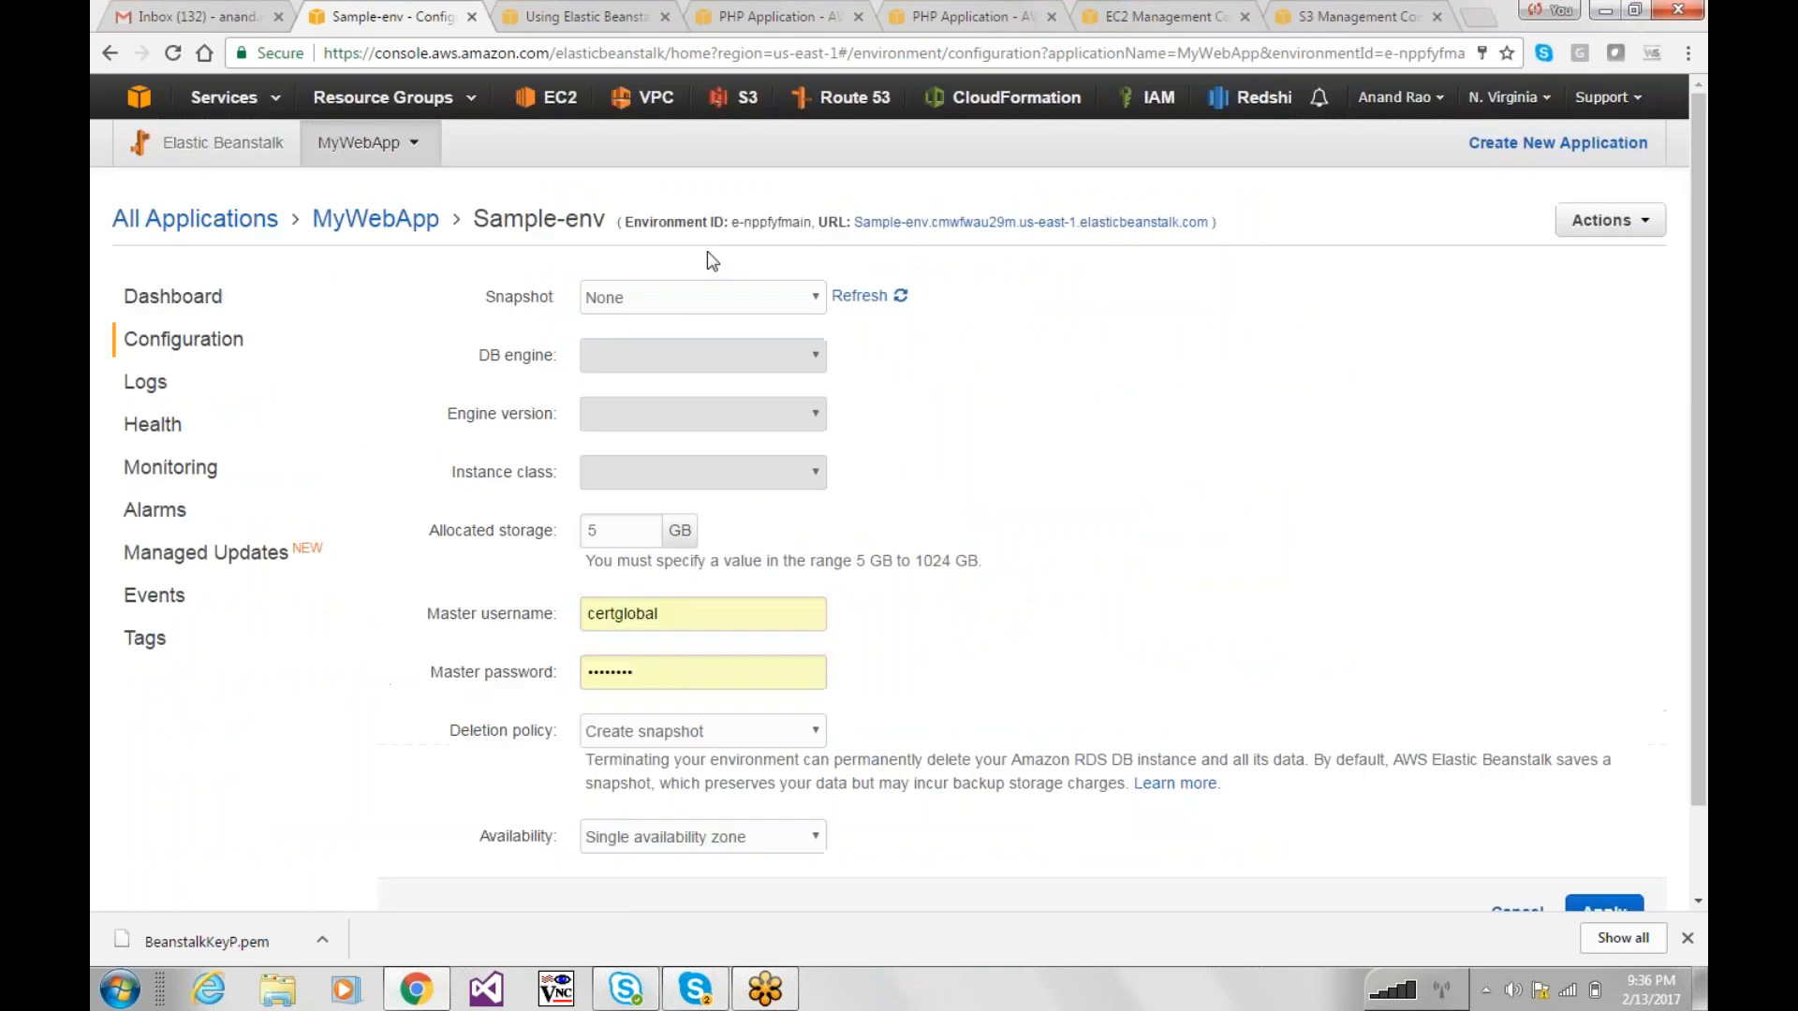
pyautogui.click(691, 294)
pyautogui.click(691, 296)
pyautogui.click(690, 296)
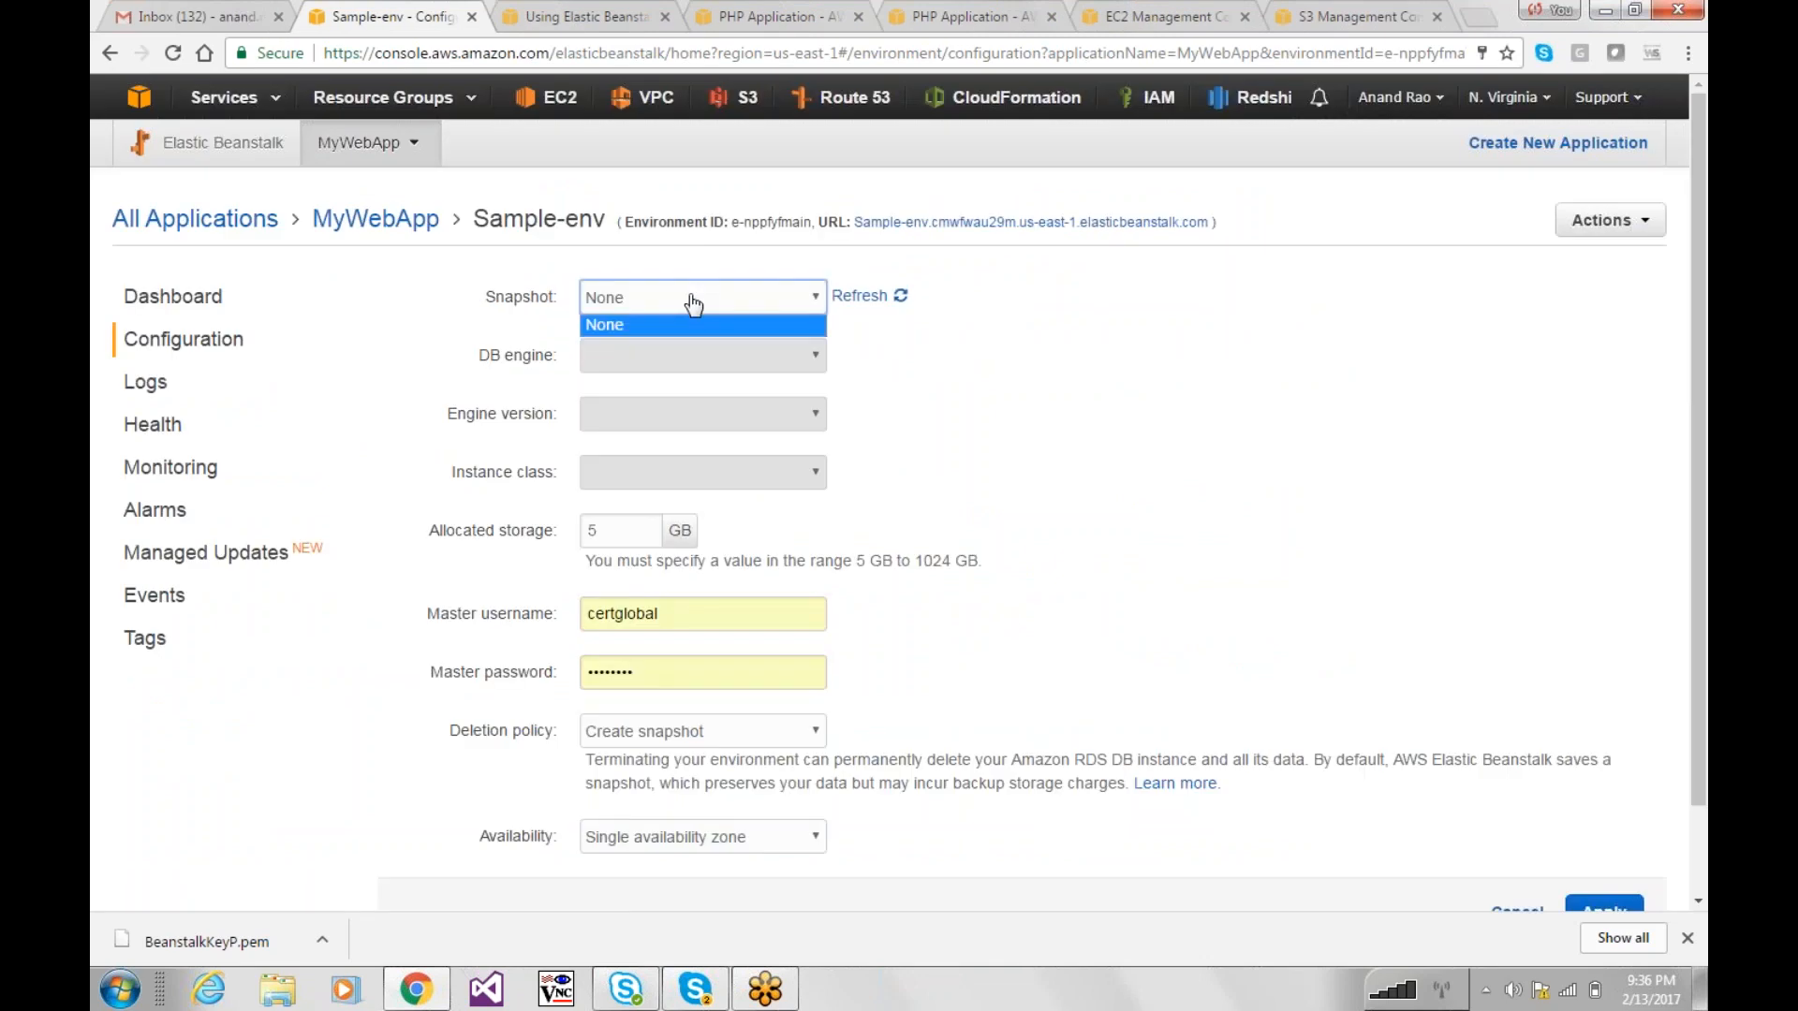
pyautogui.click(690, 296)
pyautogui.click(890, 298)
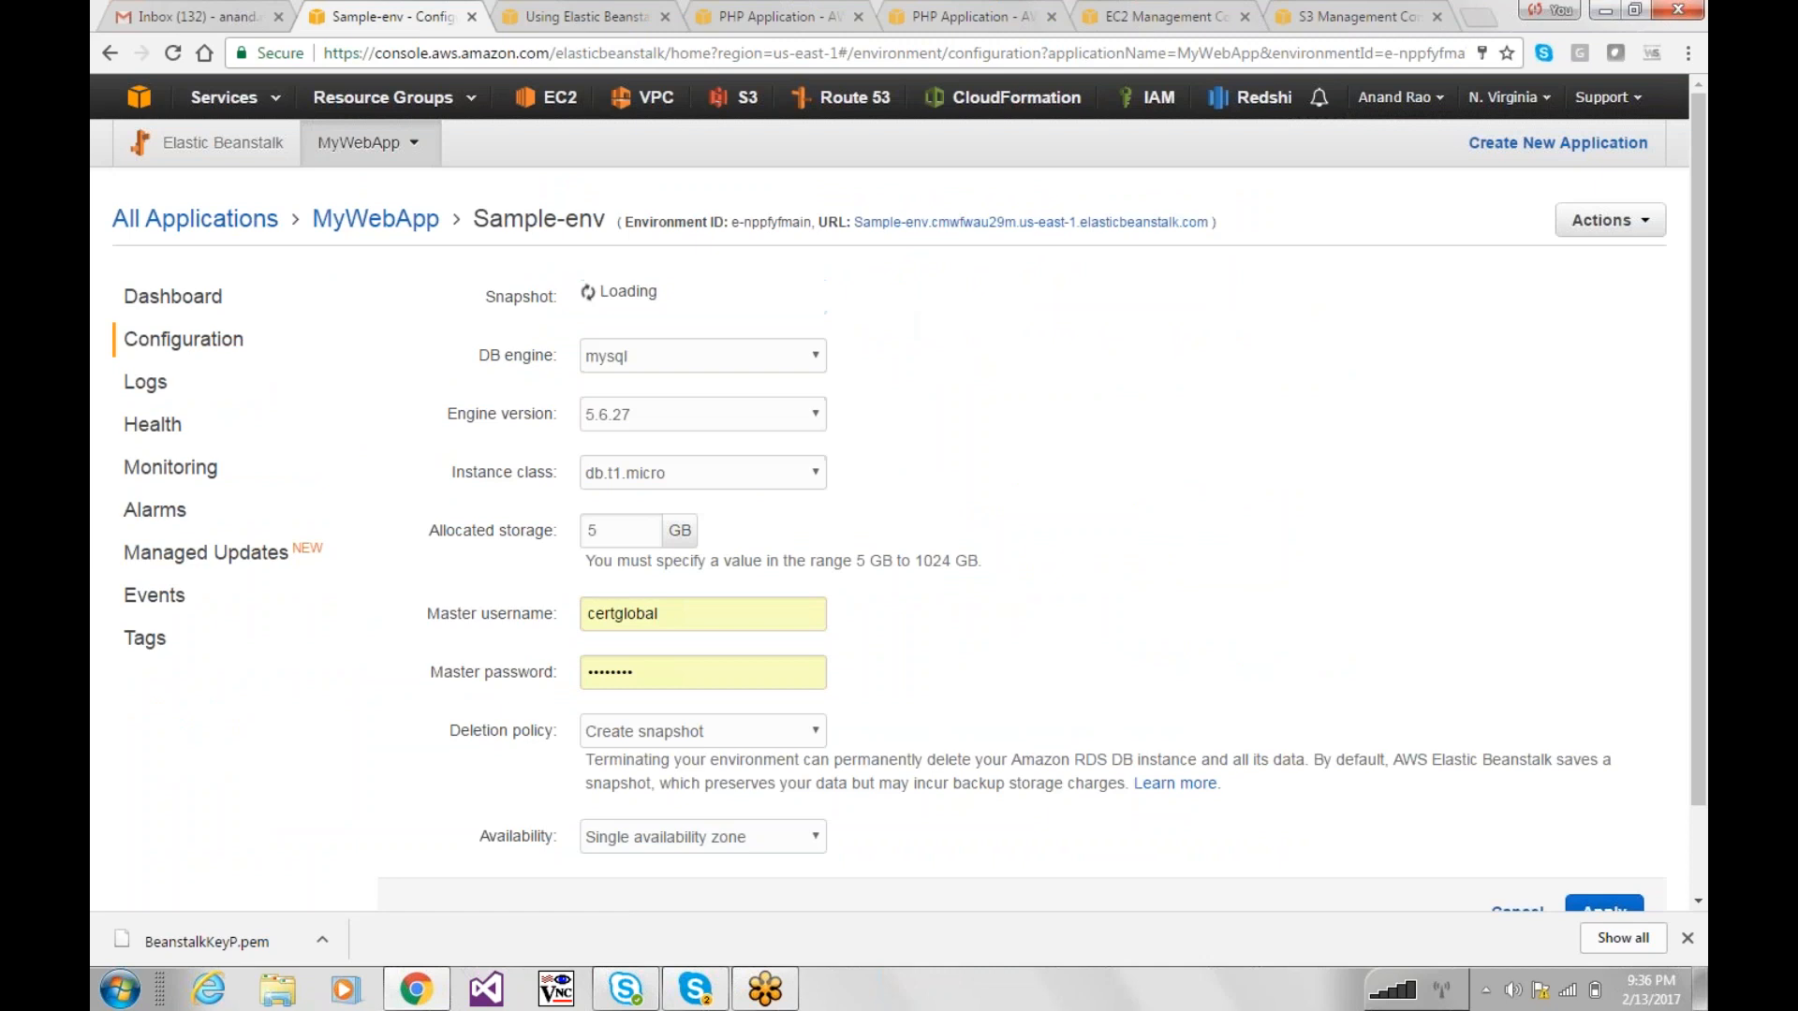
# Step: Examine the available DB engine options for the new RDS database, keeping mysql selected
pyautogui.click(736, 362)
pyautogui.click(736, 363)
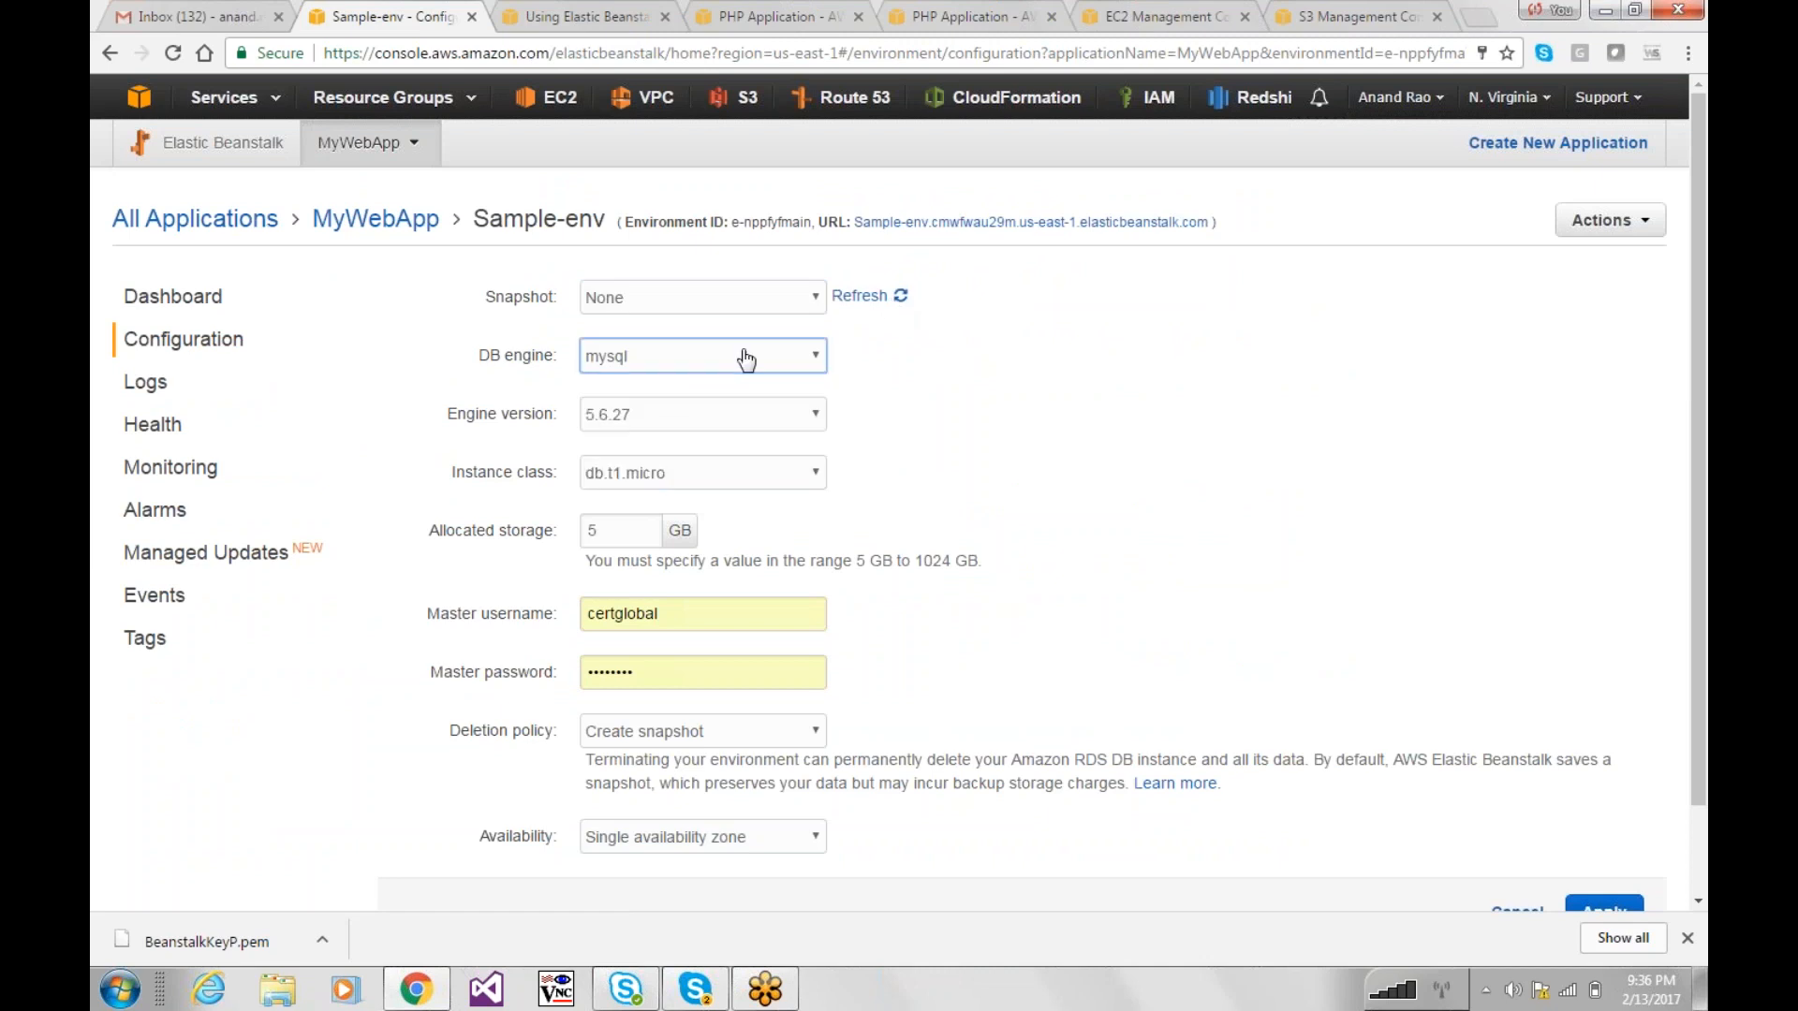
pyautogui.click(713, 361)
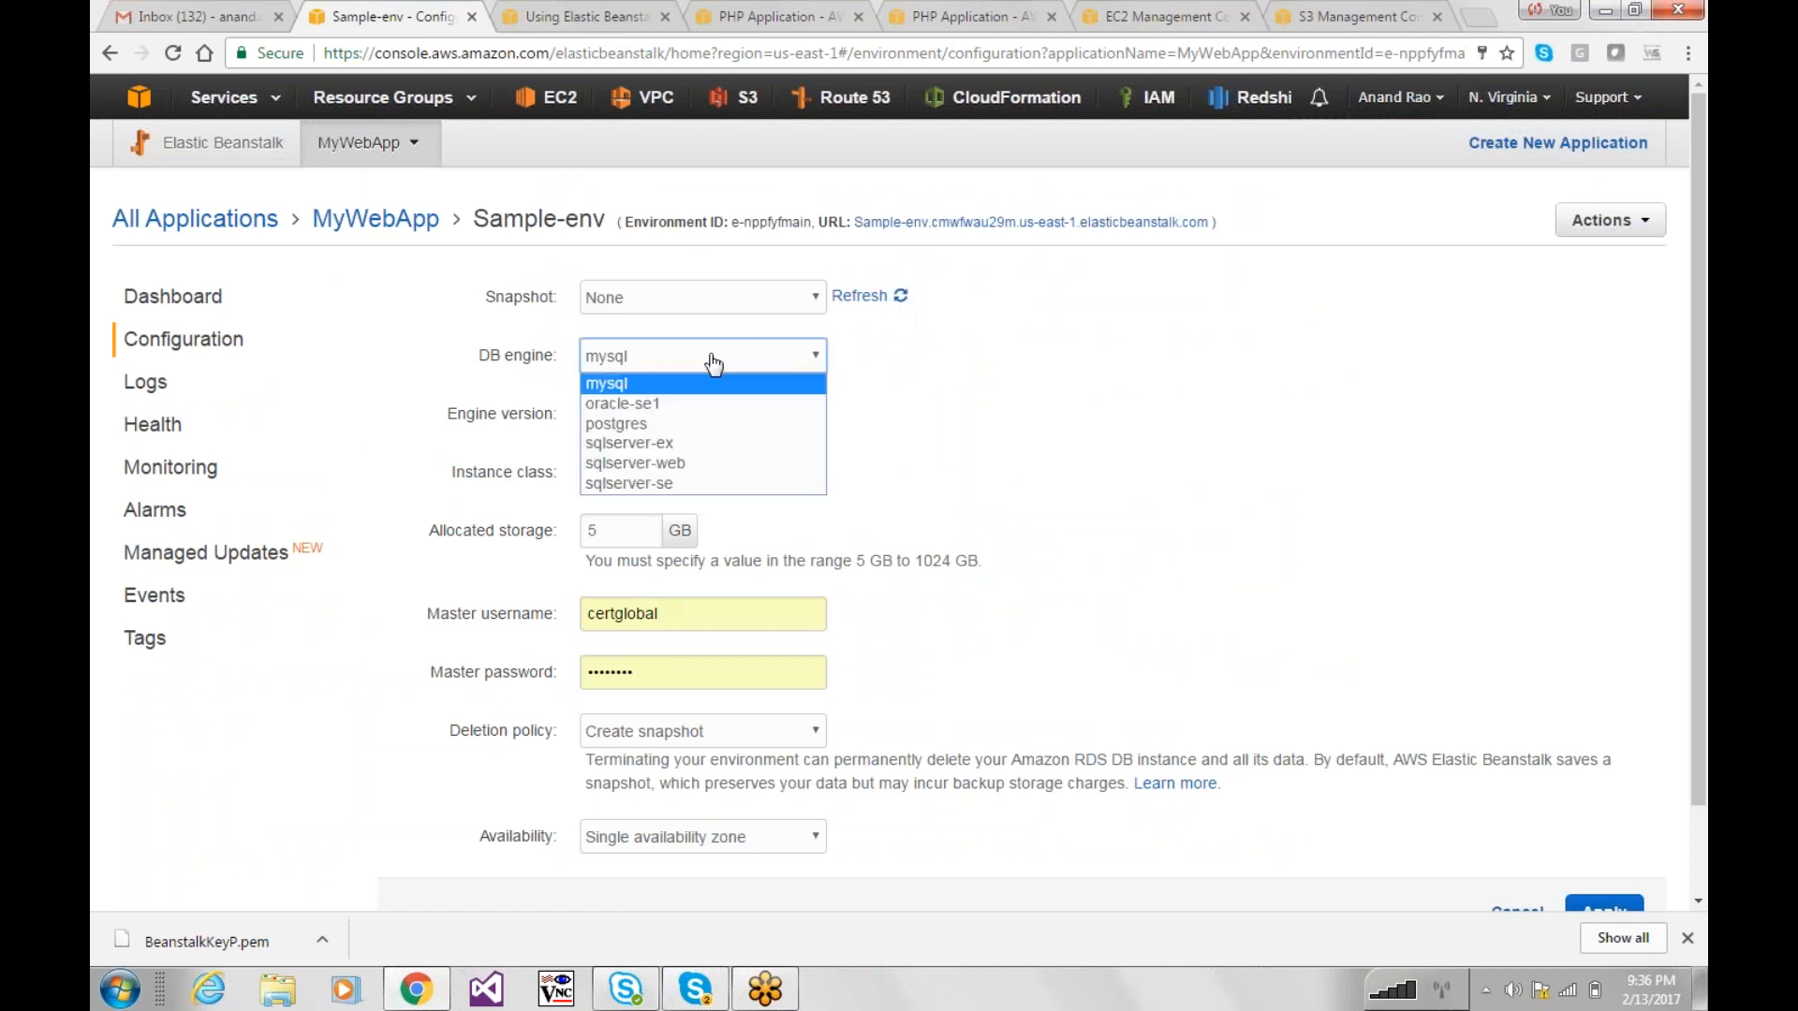
pyautogui.click(713, 362)
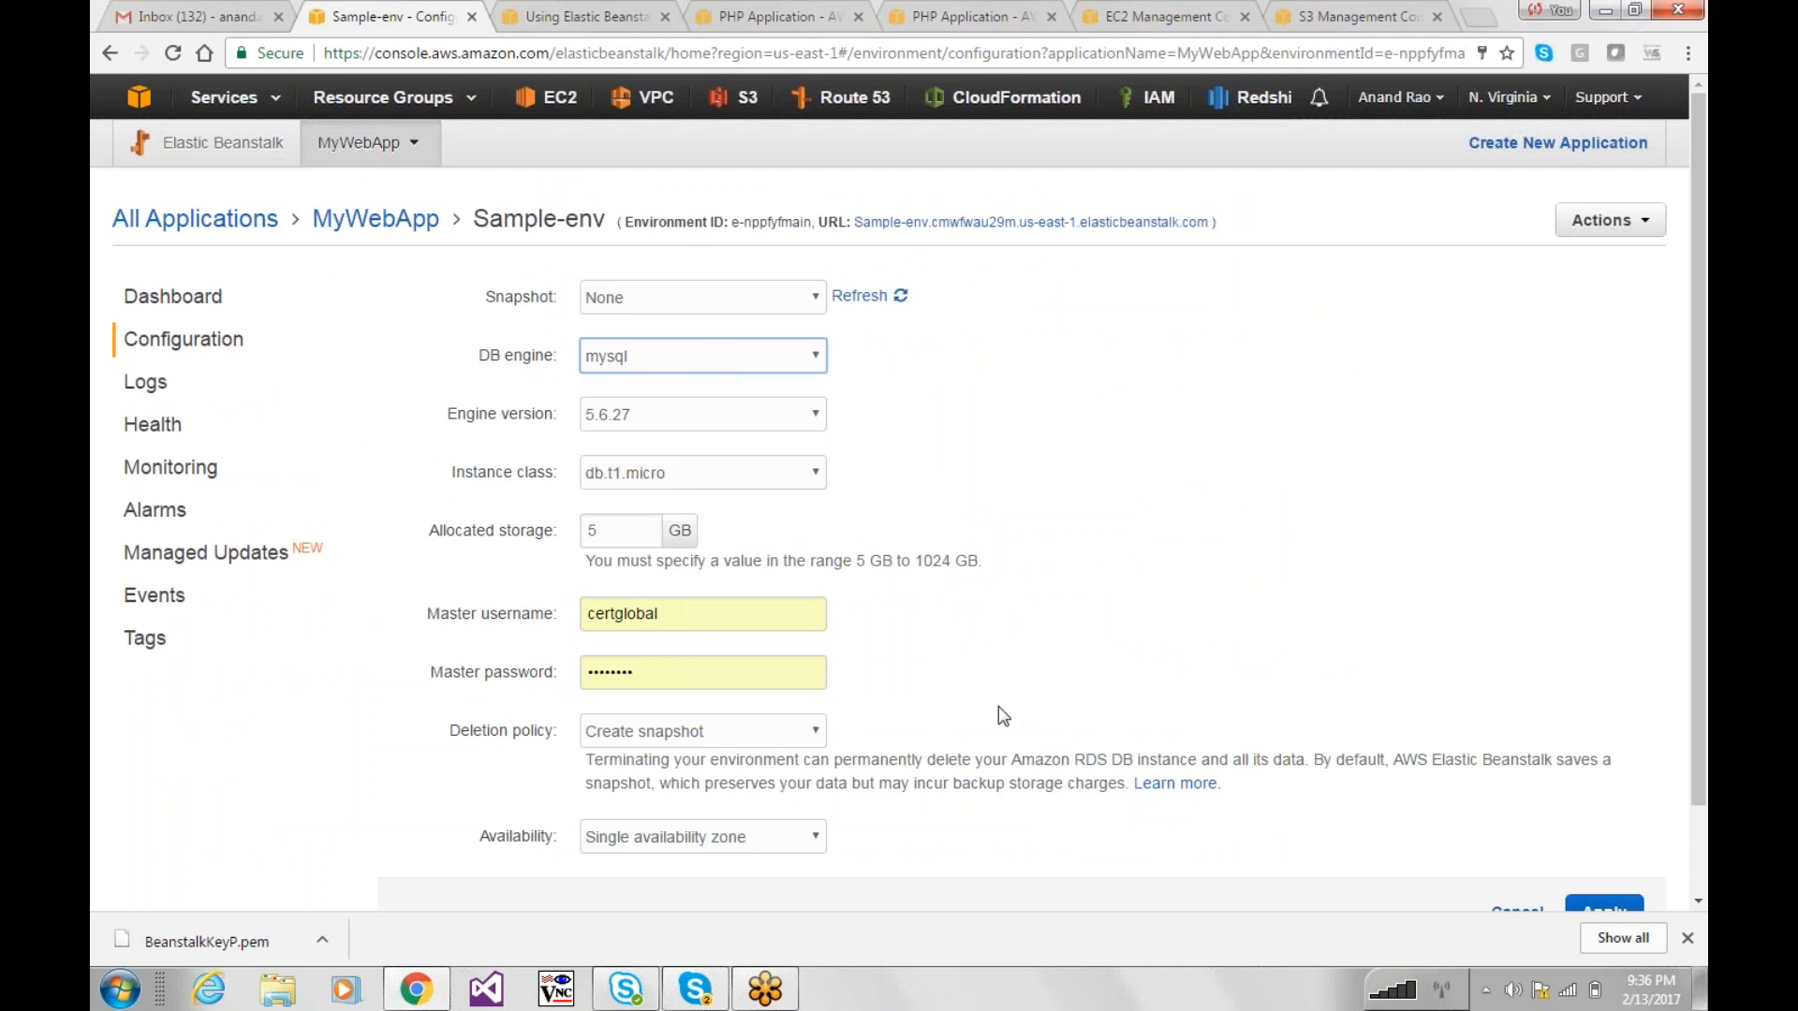
# Step: Try to create the RDS database with a re-entered master password, cancelling the save confirmation
pyautogui.click(785, 675)
pyautogui.press('BackSpace')
pyautogui.press('BackSpace')
pyautogui.press('BackSpace')
pyautogui.press('BackSpace')
pyautogui.press('BackSpace')
pyautogui.press('BackSpace')
pyautogui.press('BackSpace')
pyautogui.press('BackSpace')
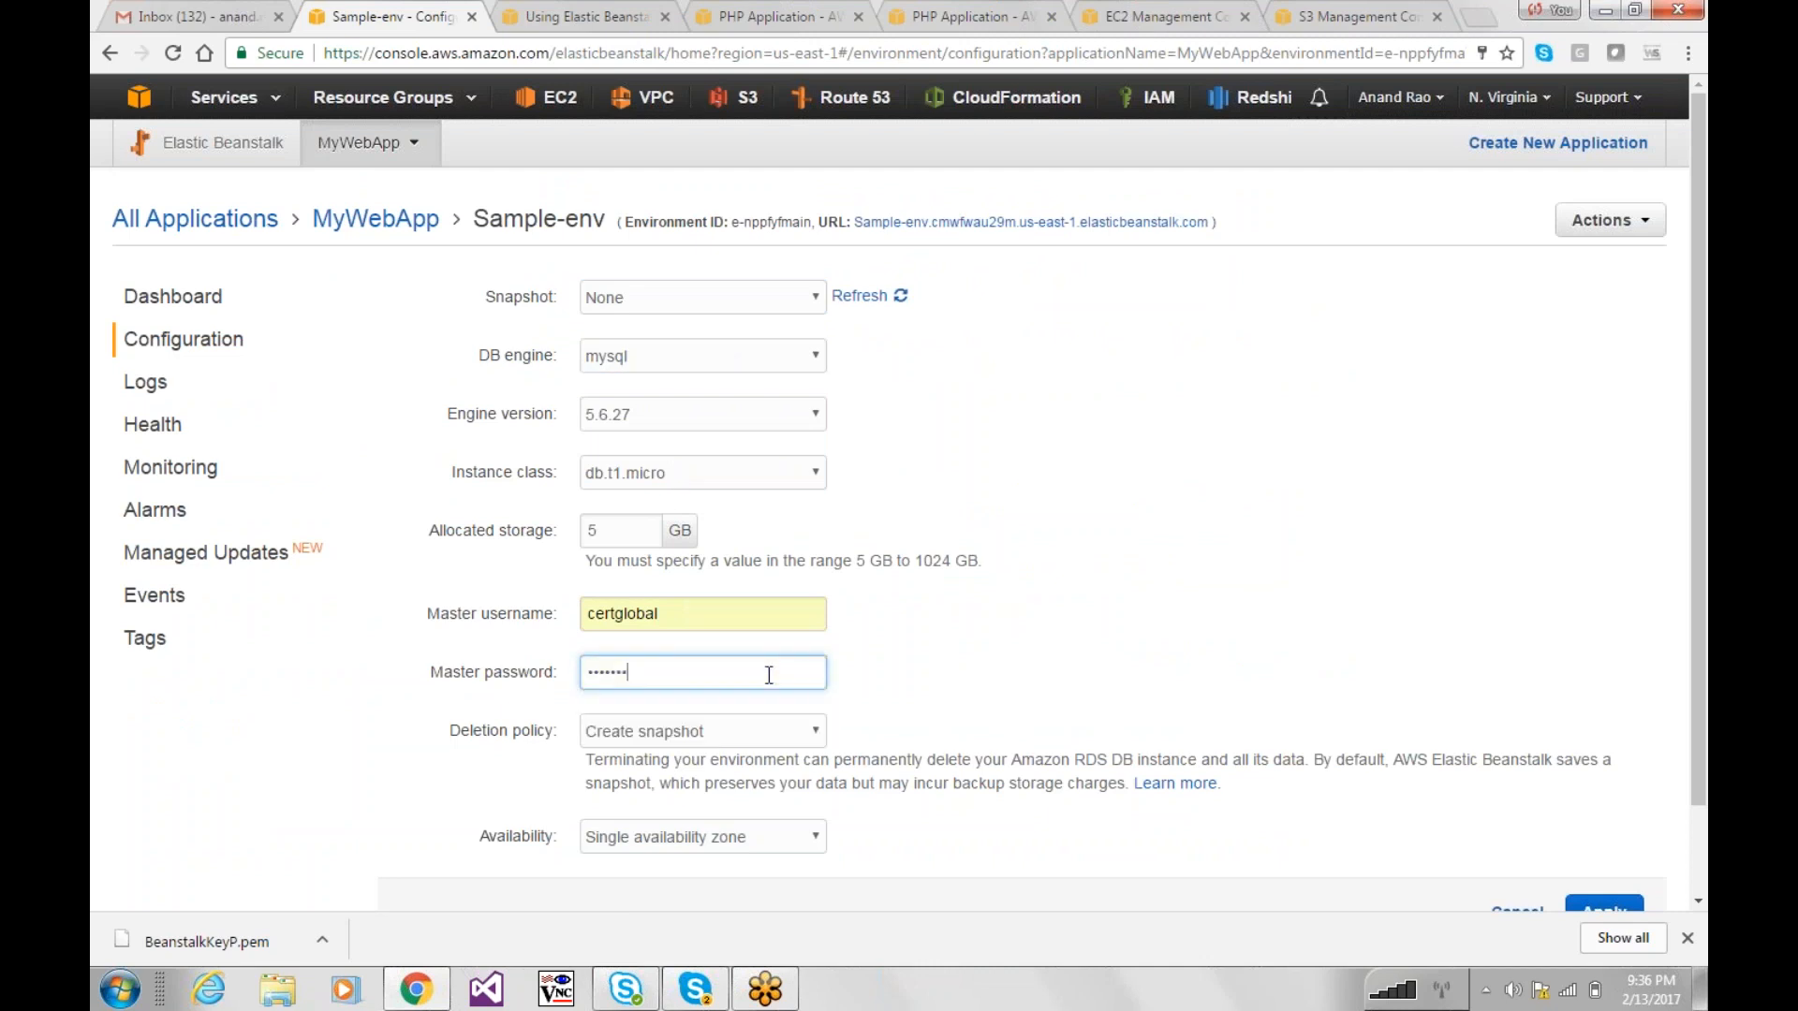
pyautogui.write('••••••••')
pyautogui.click(1605, 905)
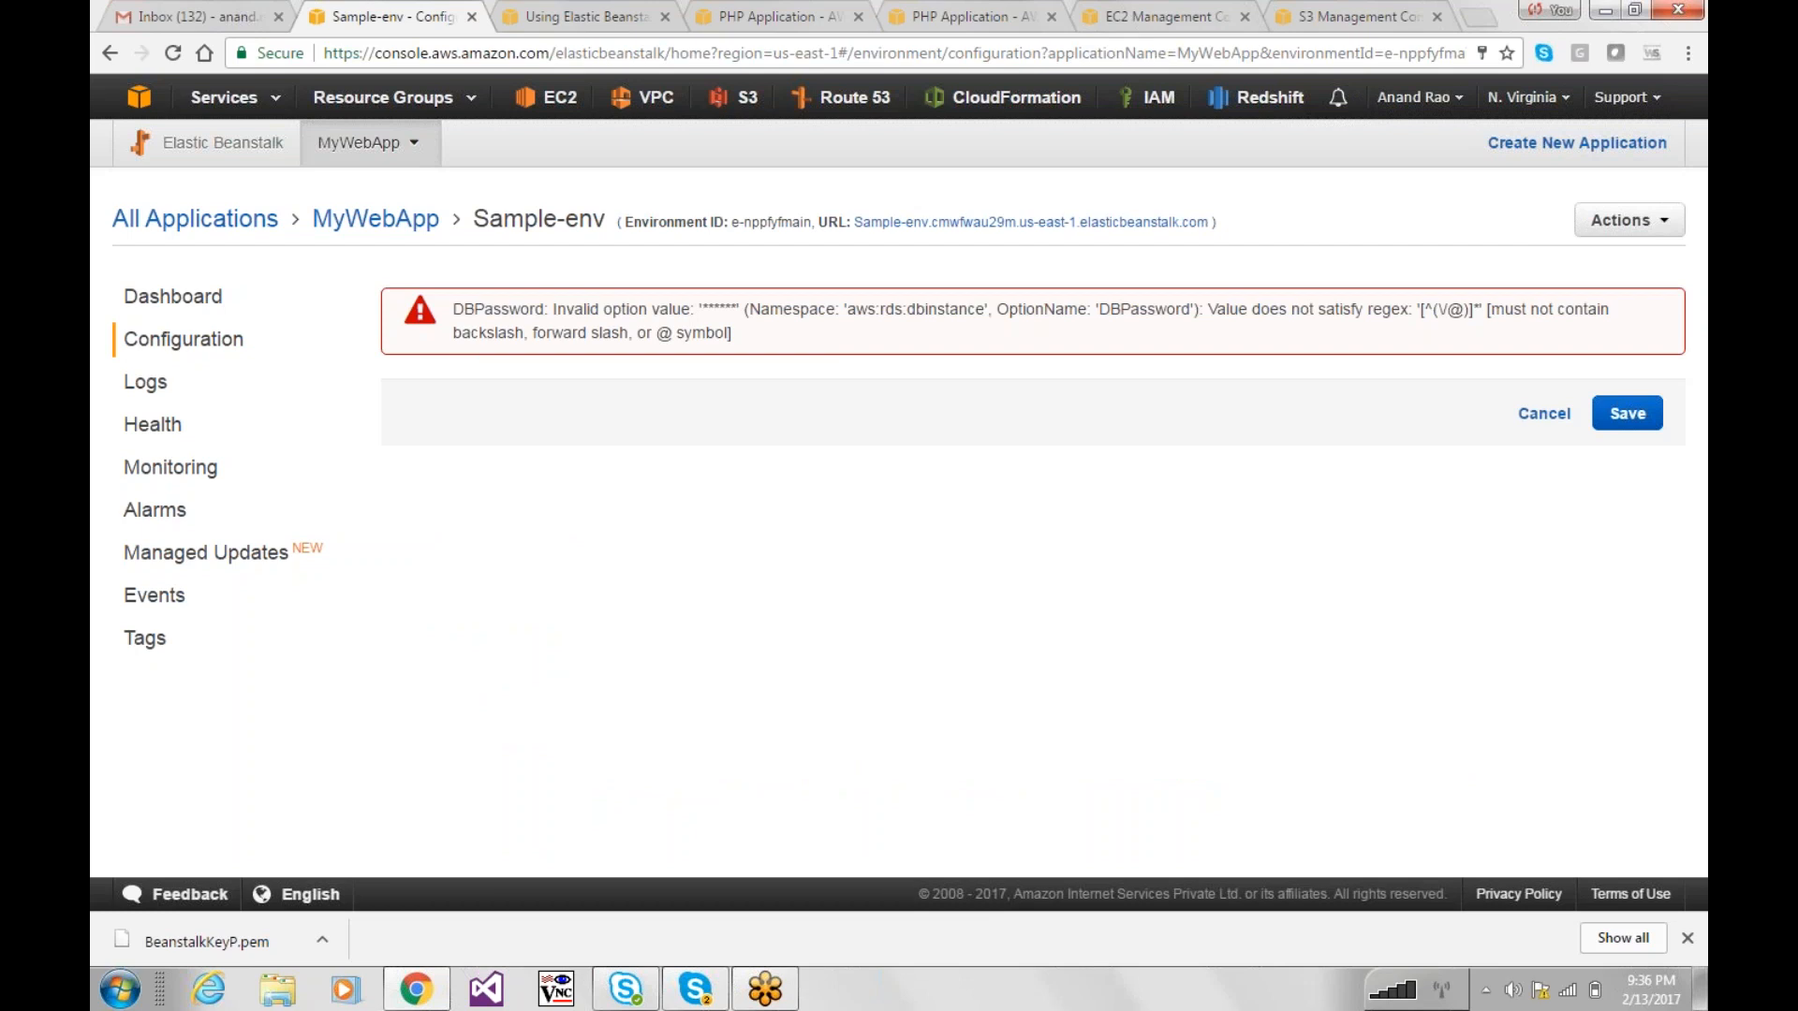
pyautogui.click(1547, 416)
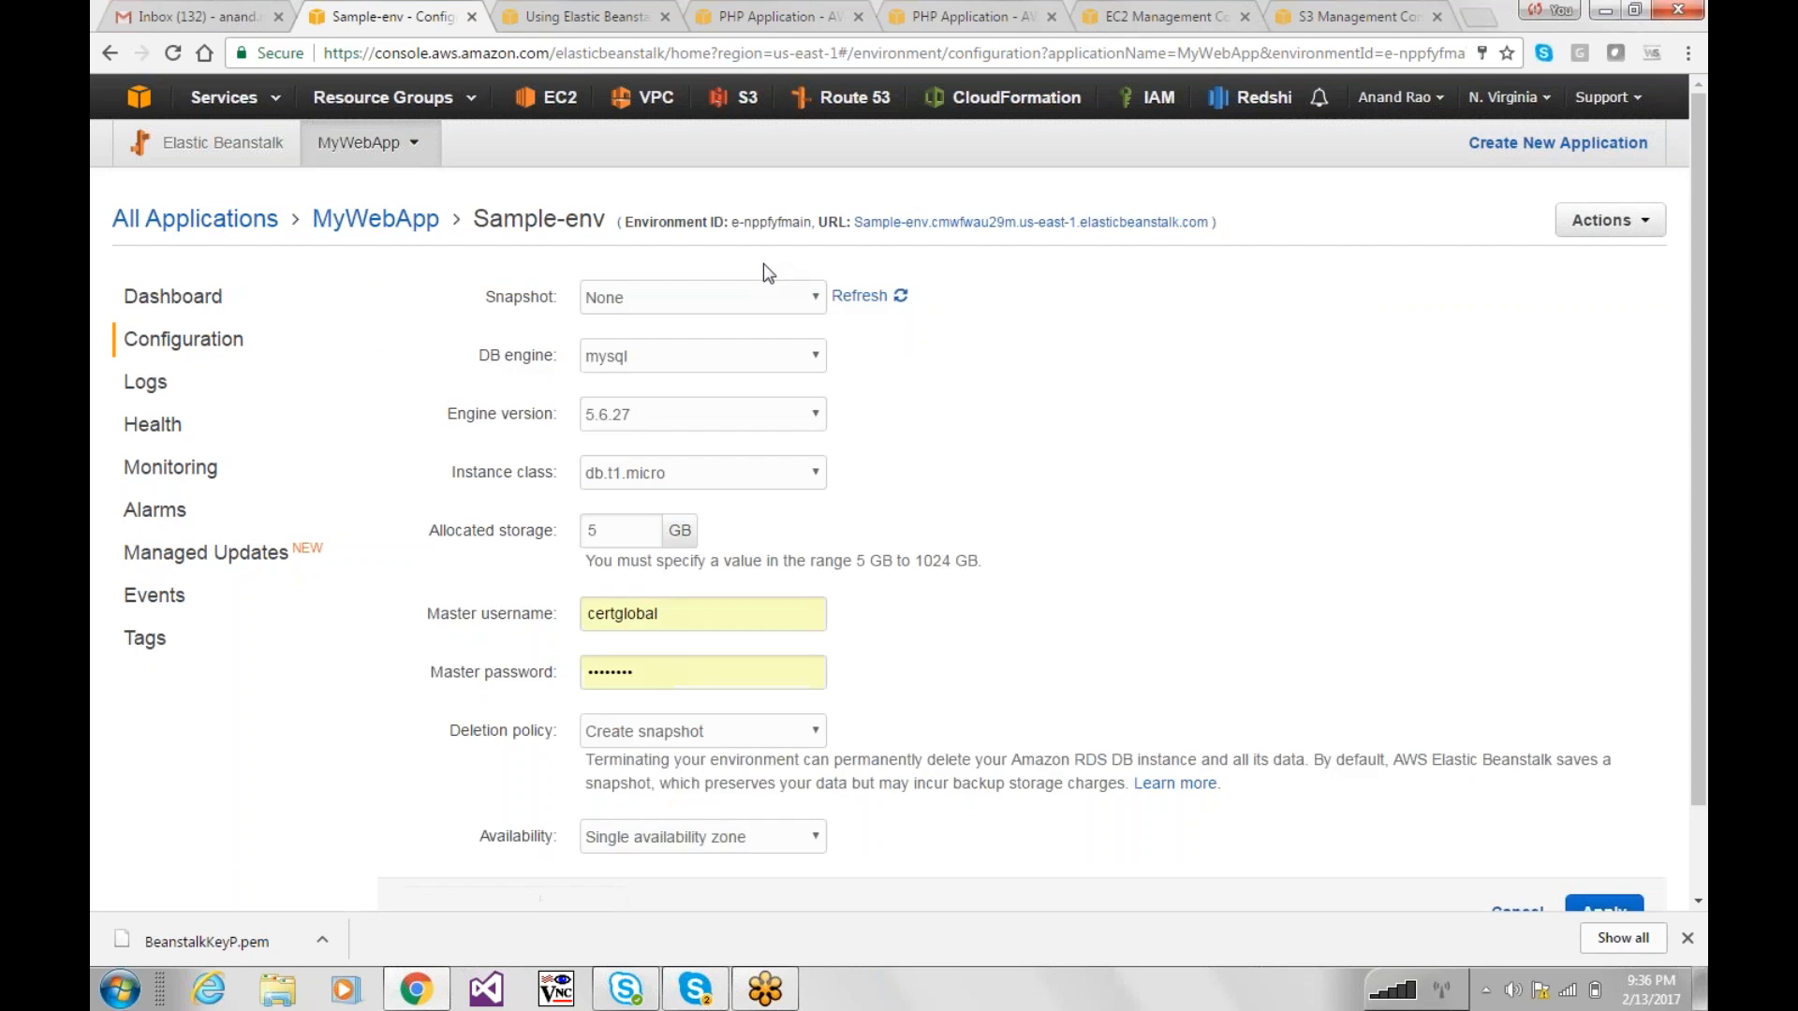
# Step: Review Sample-env's dashboard overview and recent events, and view the site at its environment URL
pyautogui.click(188, 309)
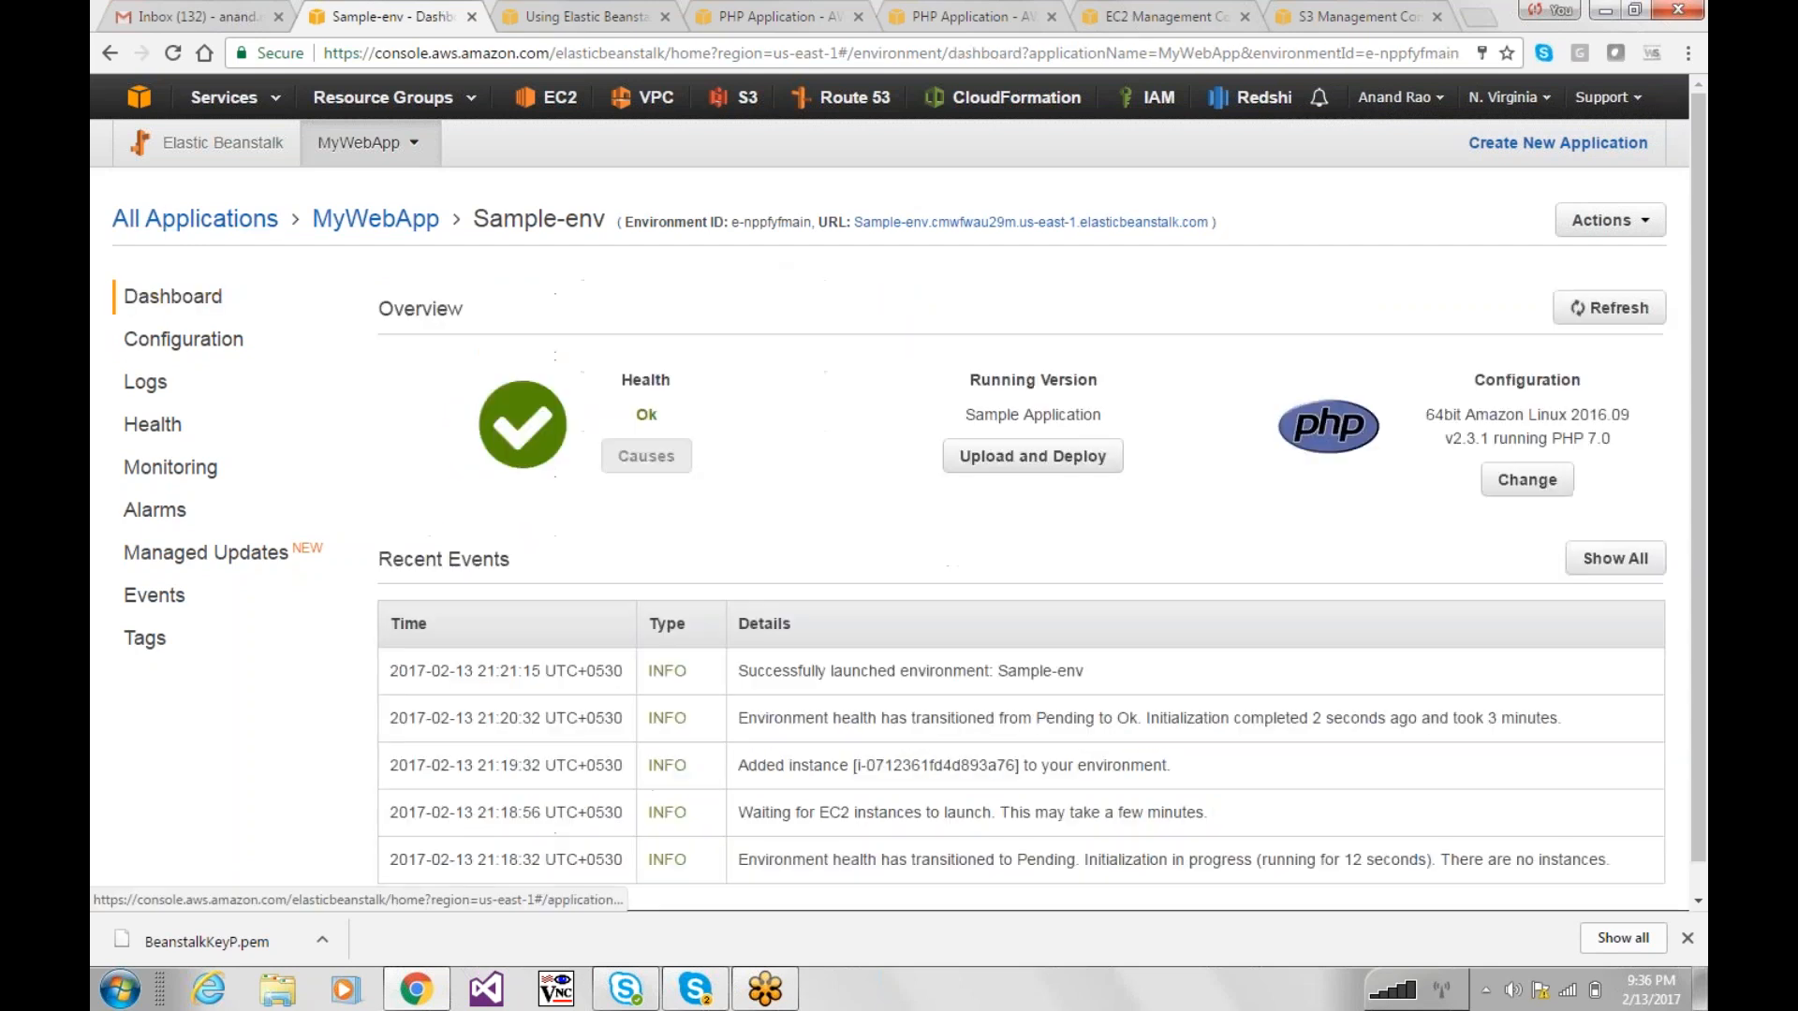
pyautogui.moveTo(1705, 395); pyautogui.dragTo(1705, 485)
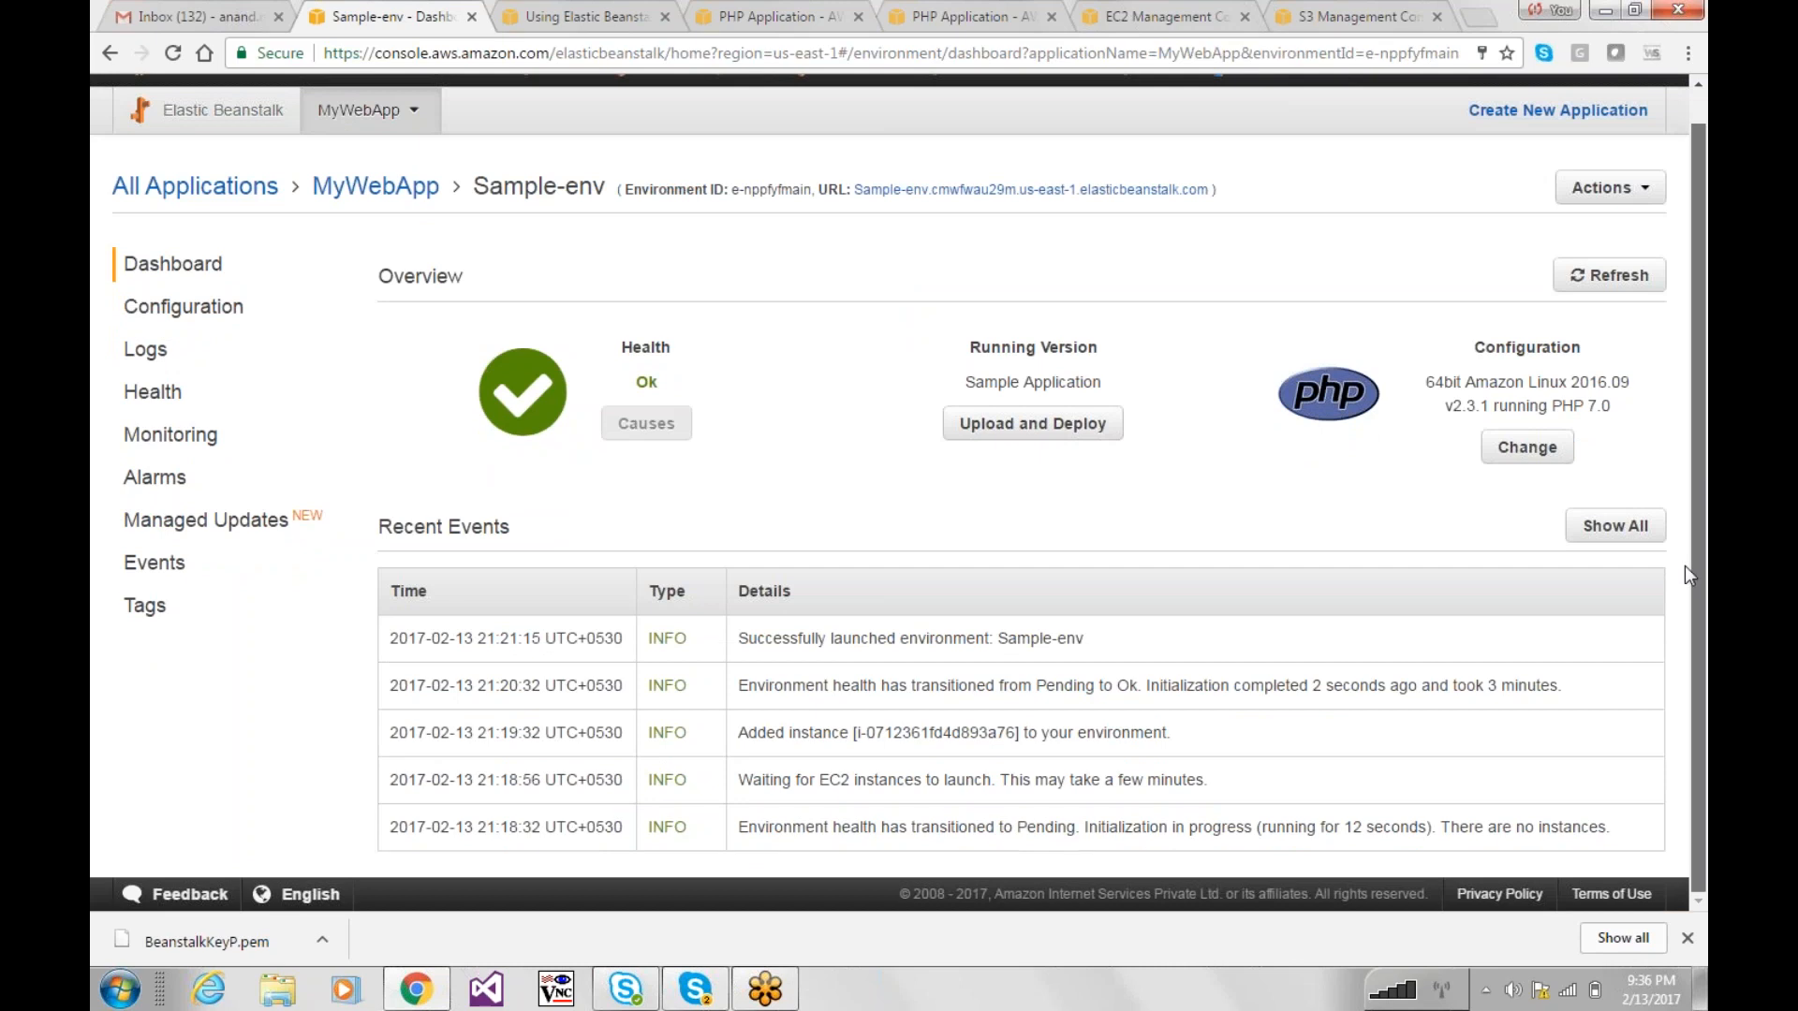
pyautogui.scroll(1, 1232, 440)
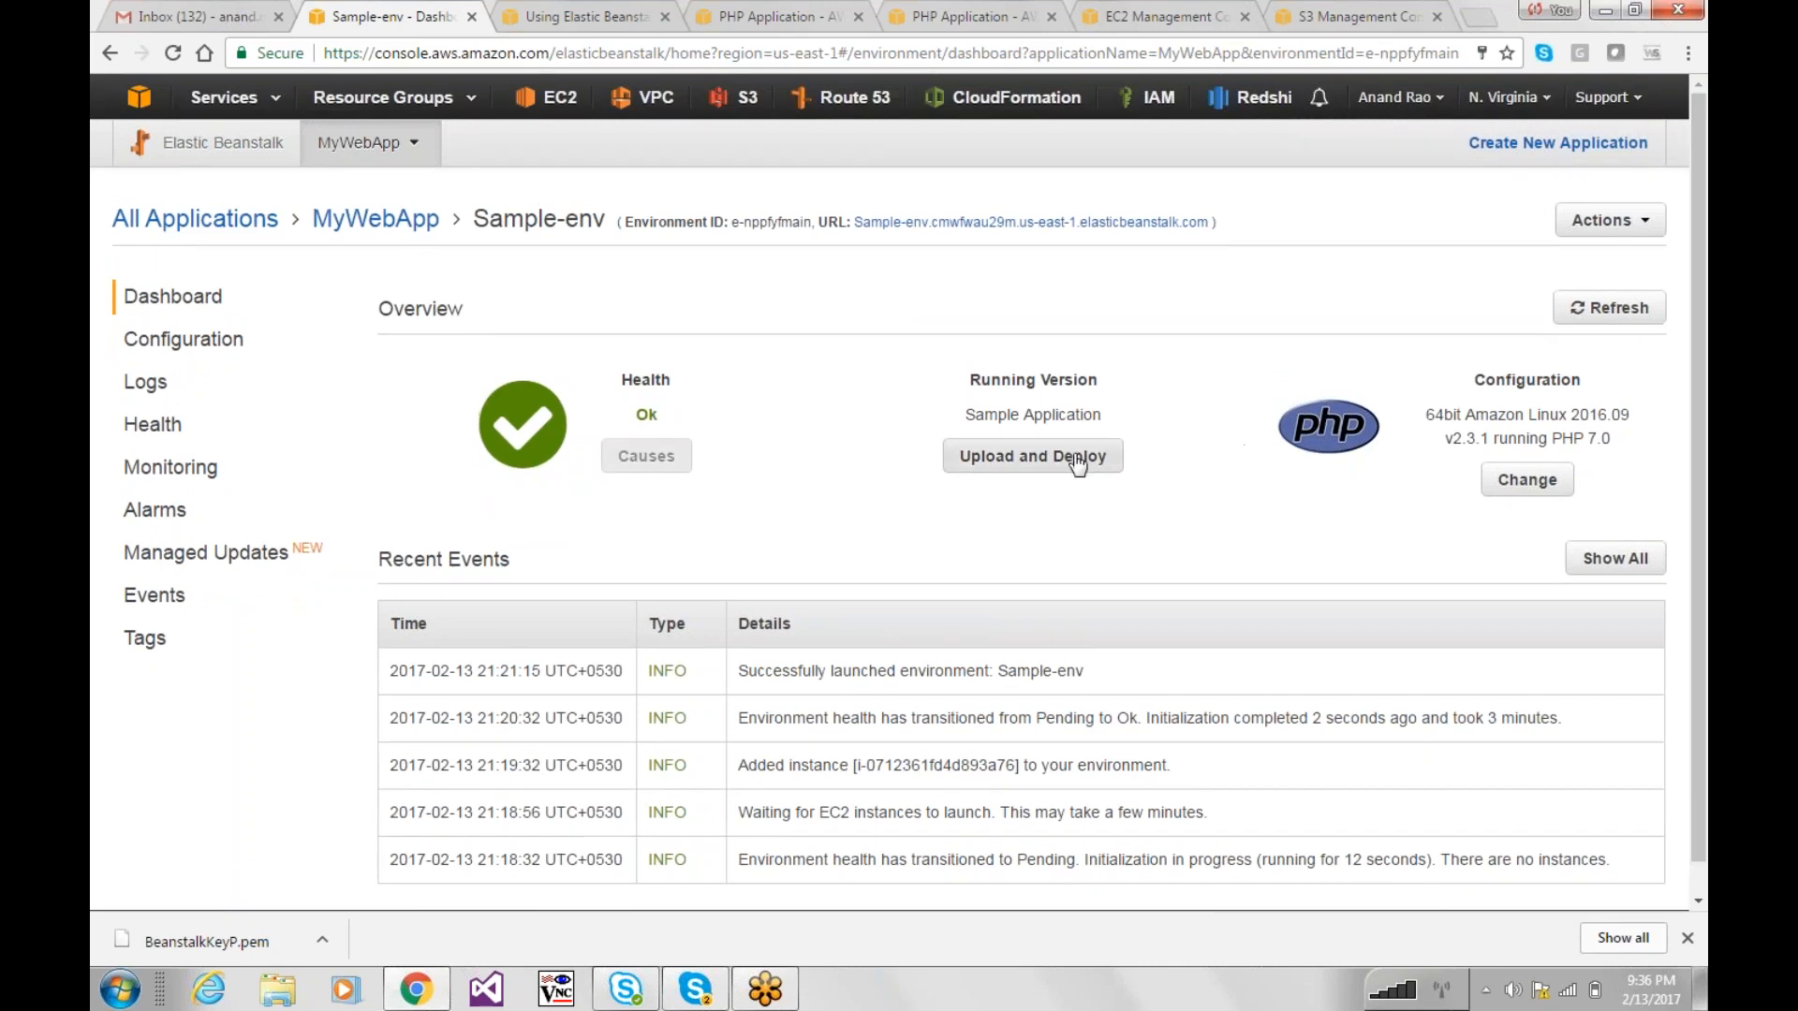
pyautogui.click(1044, 224)
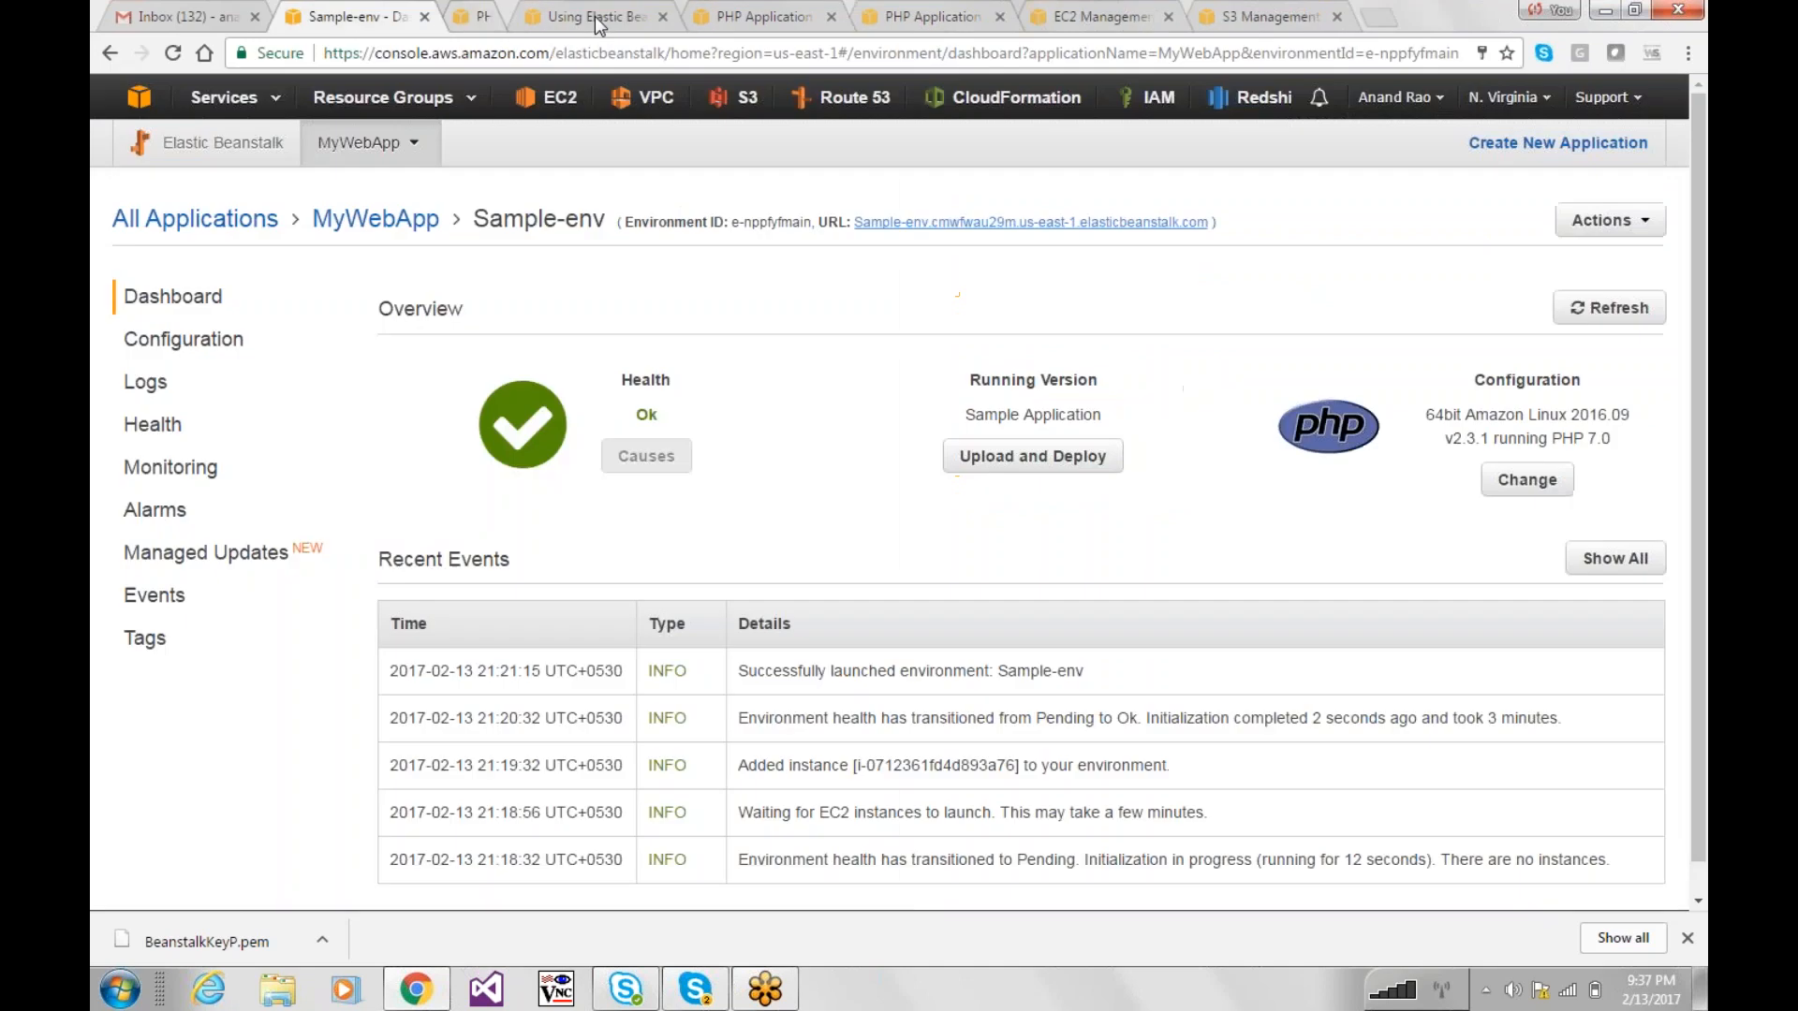
pyautogui.click(594, 16)
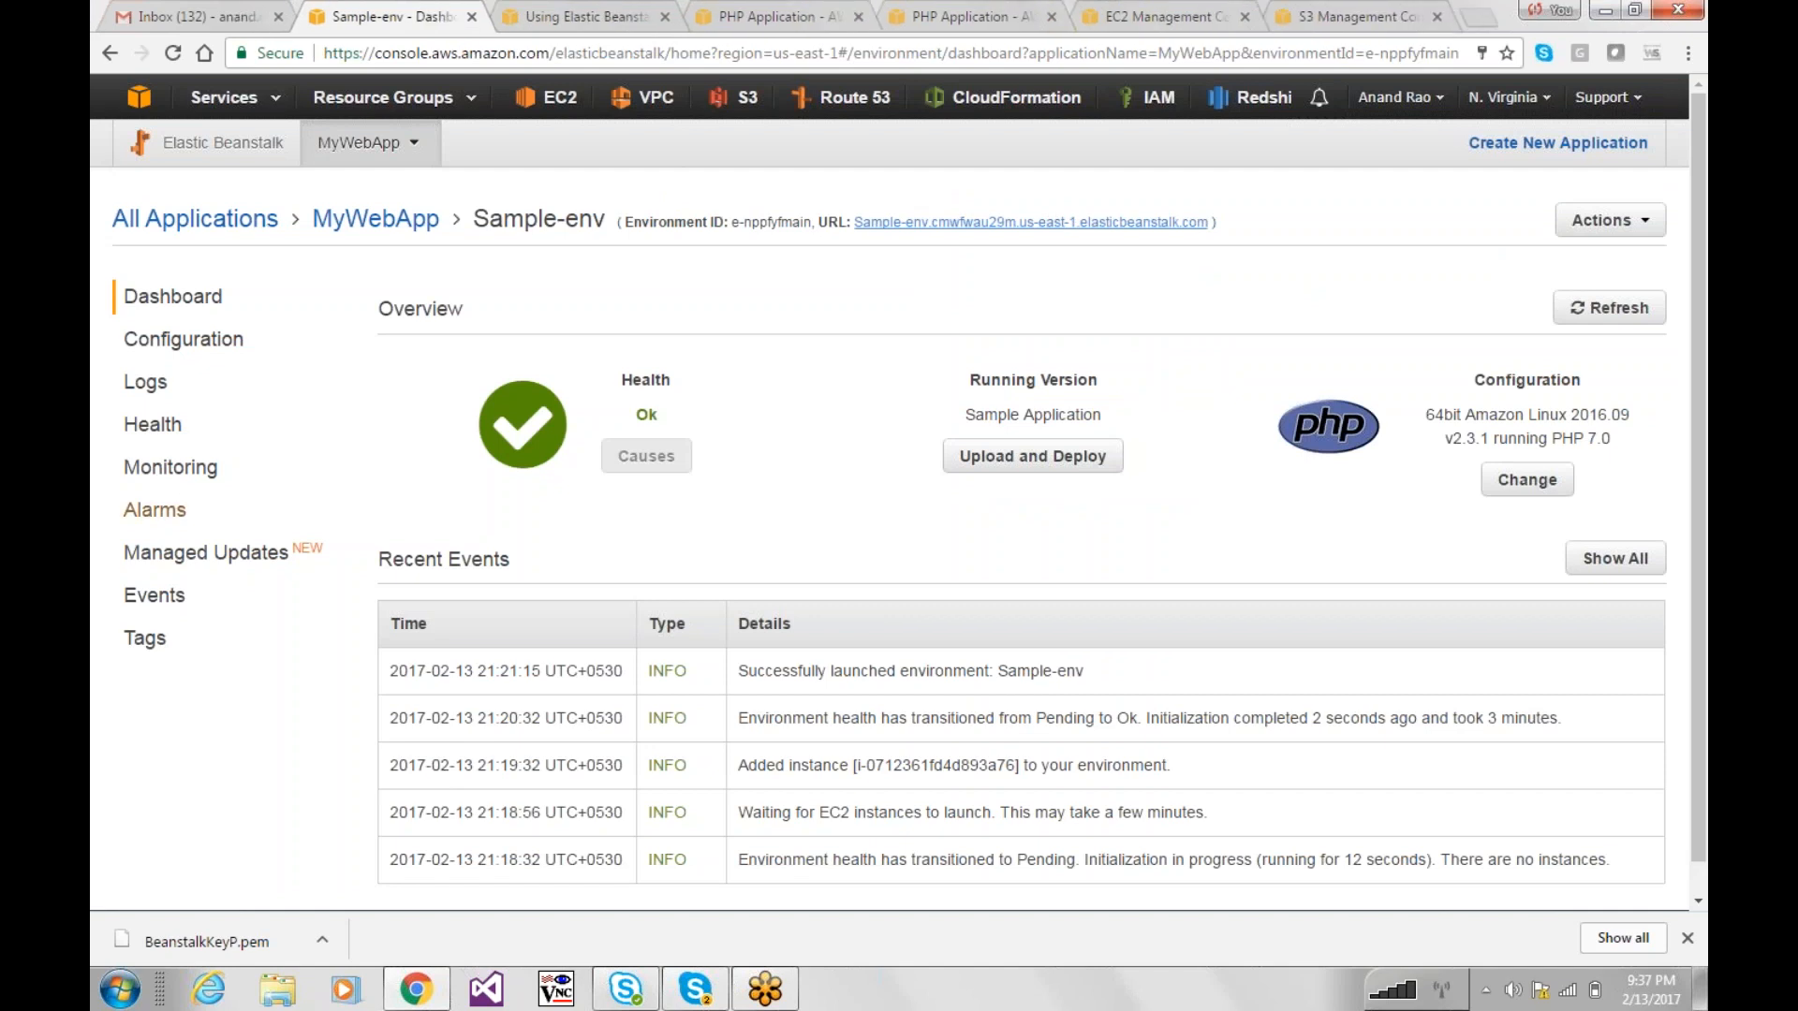
# Step: Check Sample-env's existing alarms with the Show All filter, and go to its Monitoring Dashboard
pyautogui.click(154, 510)
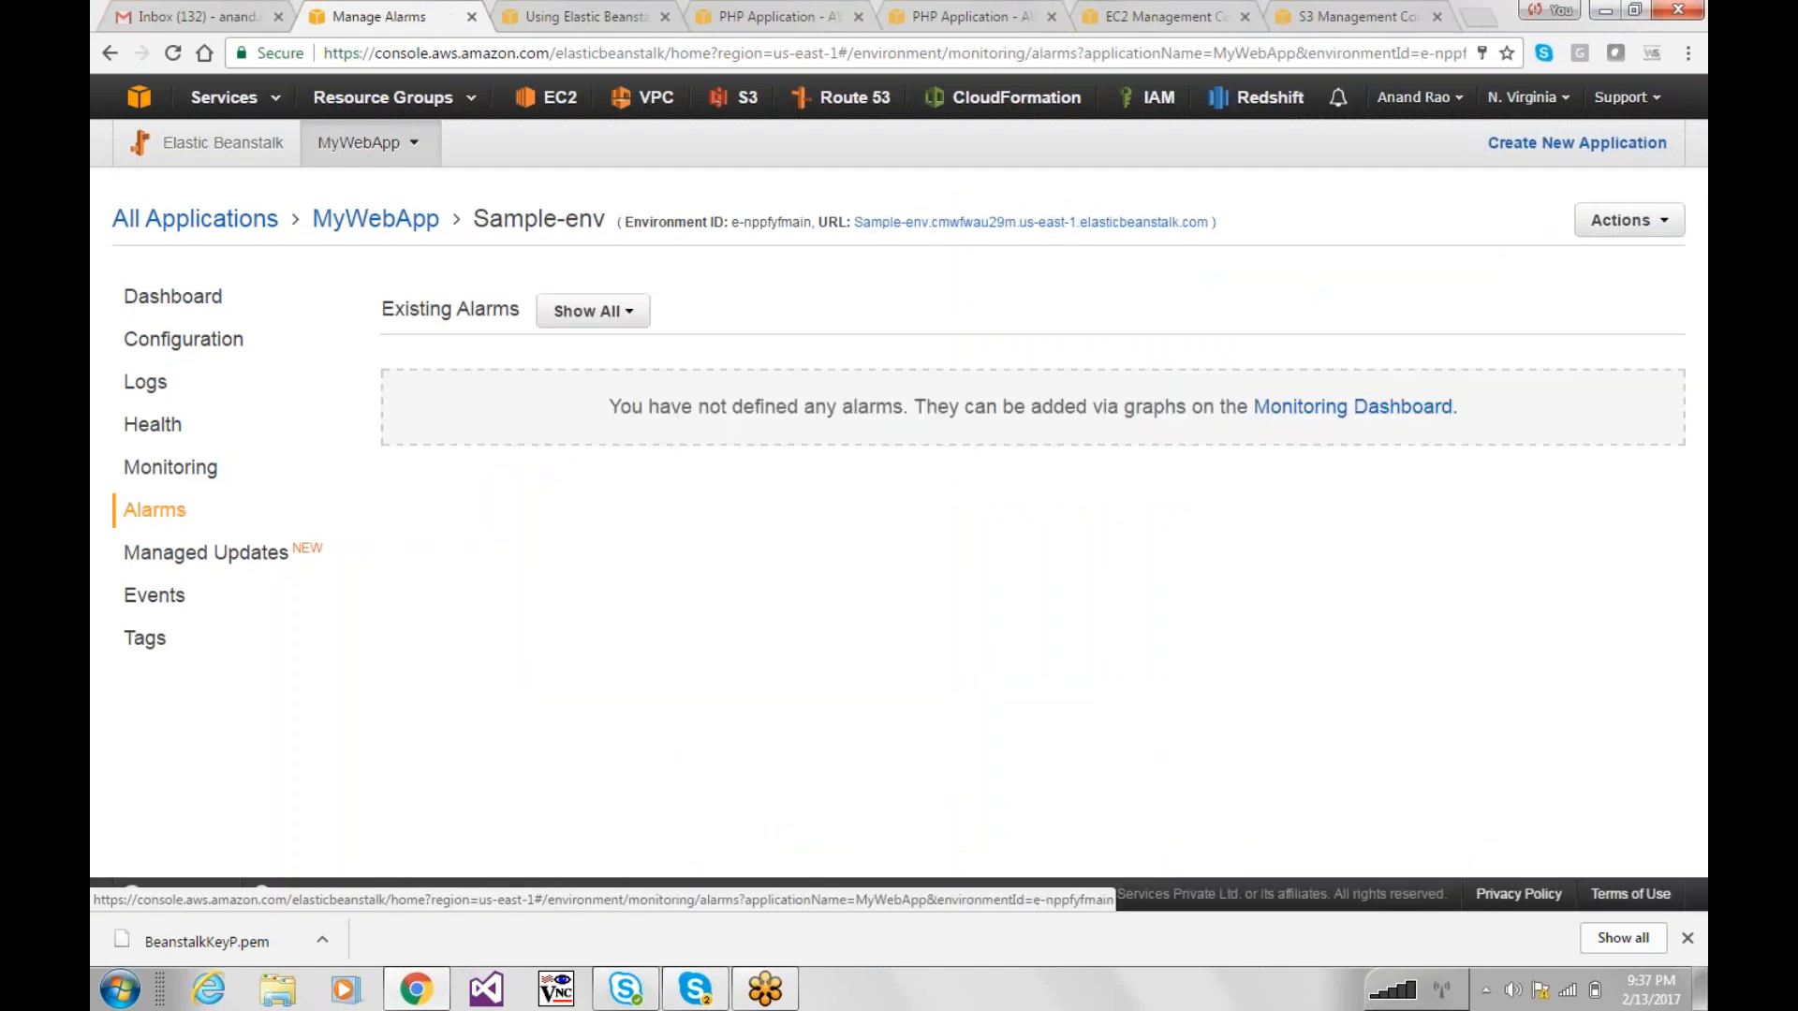
pyautogui.click(615, 317)
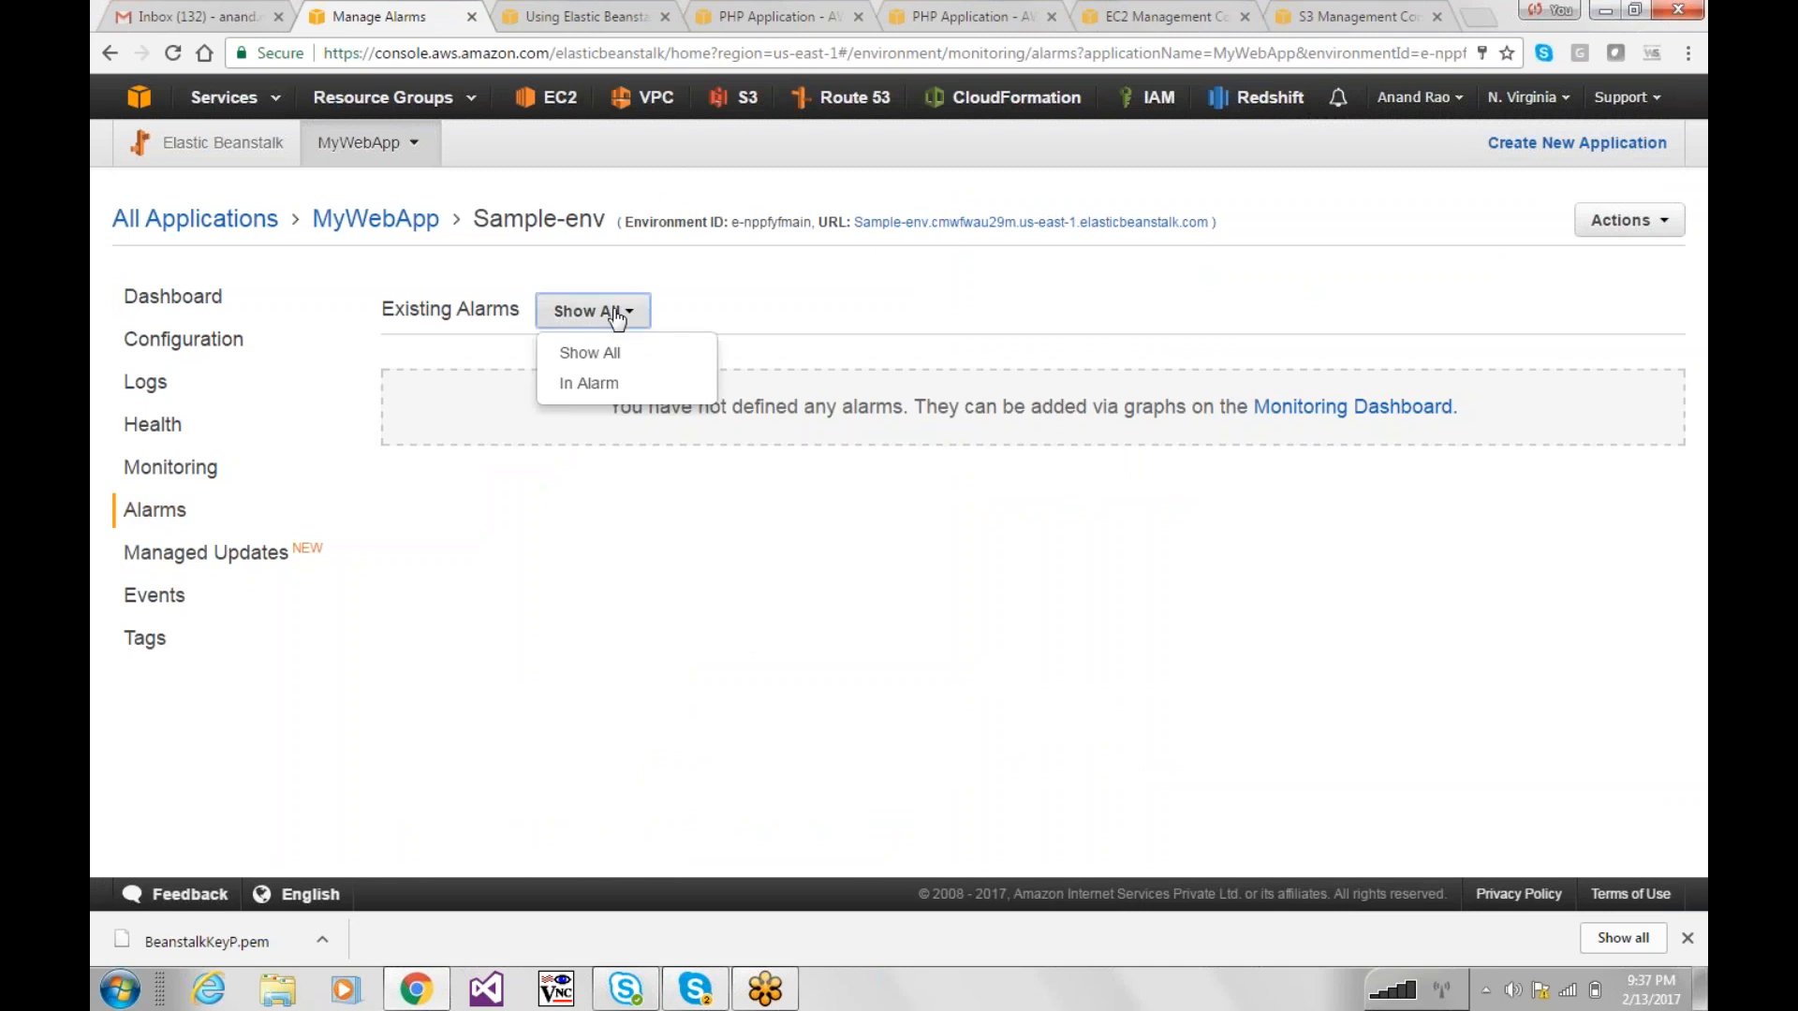
pyautogui.click(595, 356)
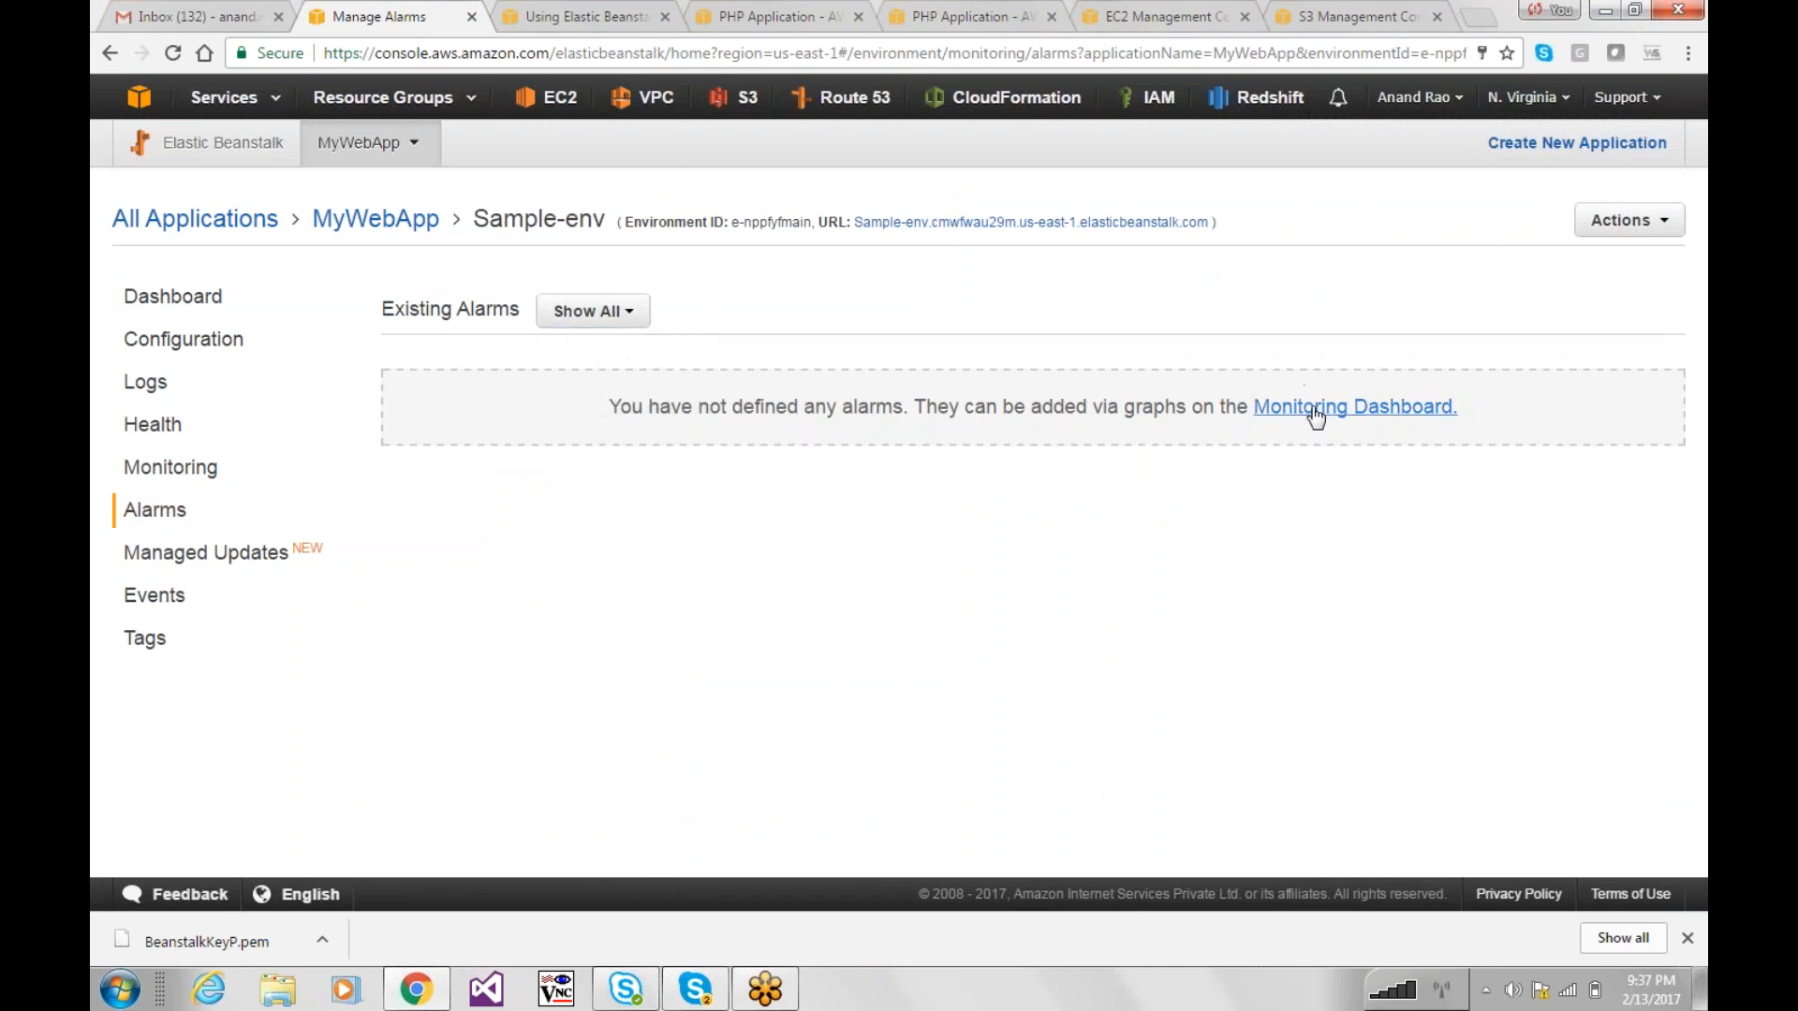
pyautogui.click(1316, 412)
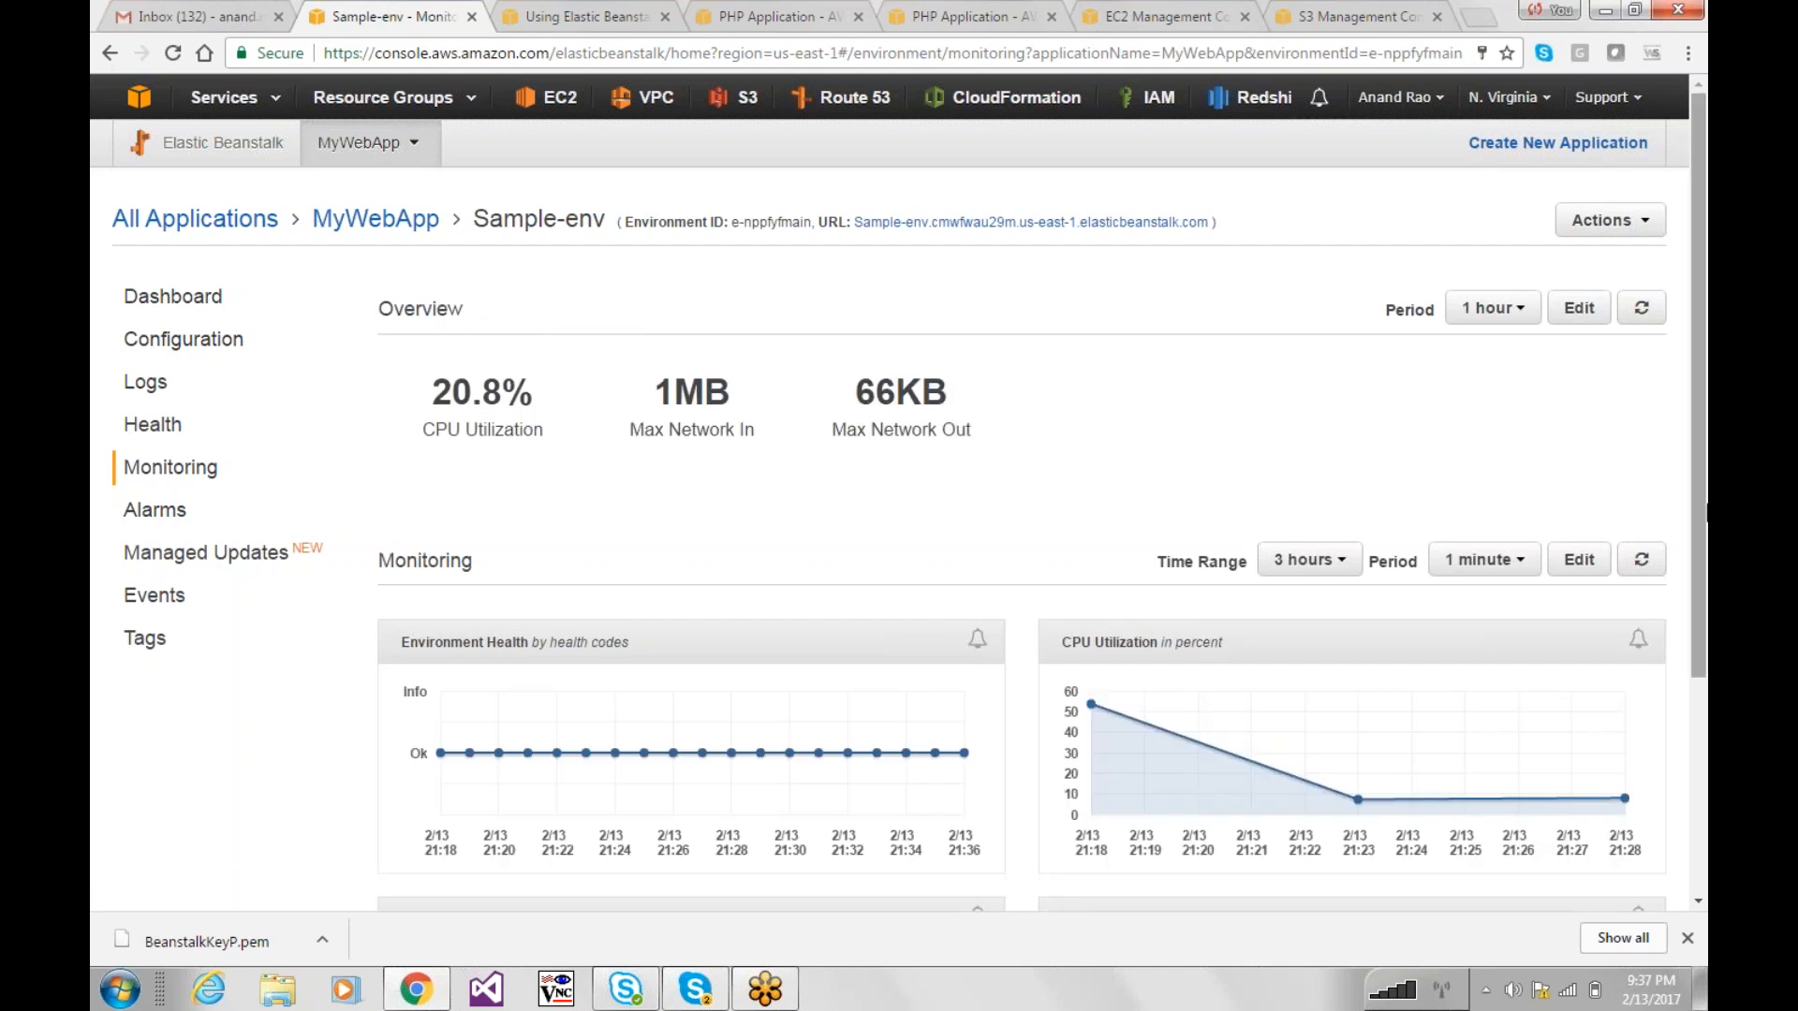
pyautogui.moveTo(1702, 521); pyautogui.dragTo(1683, 401)
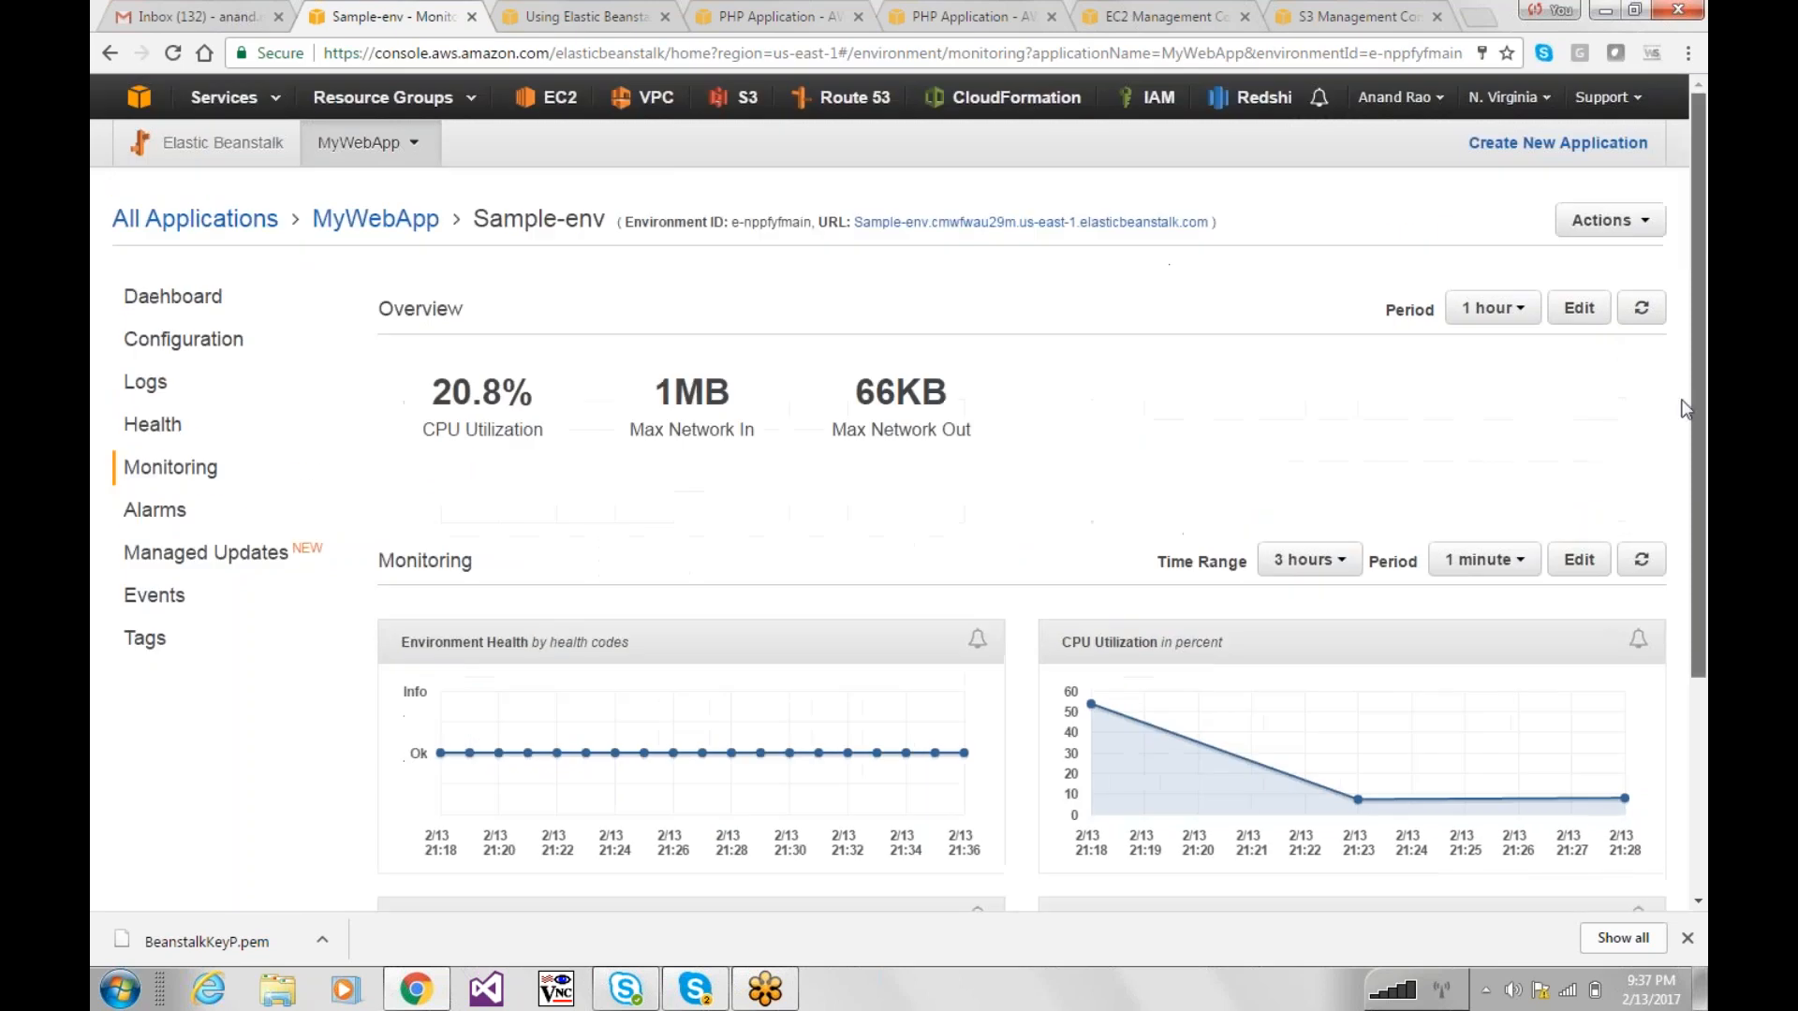
# Step: View the new application form and cancel it, and look over the actions available for Sample-env
pyautogui.click(1616, 146)
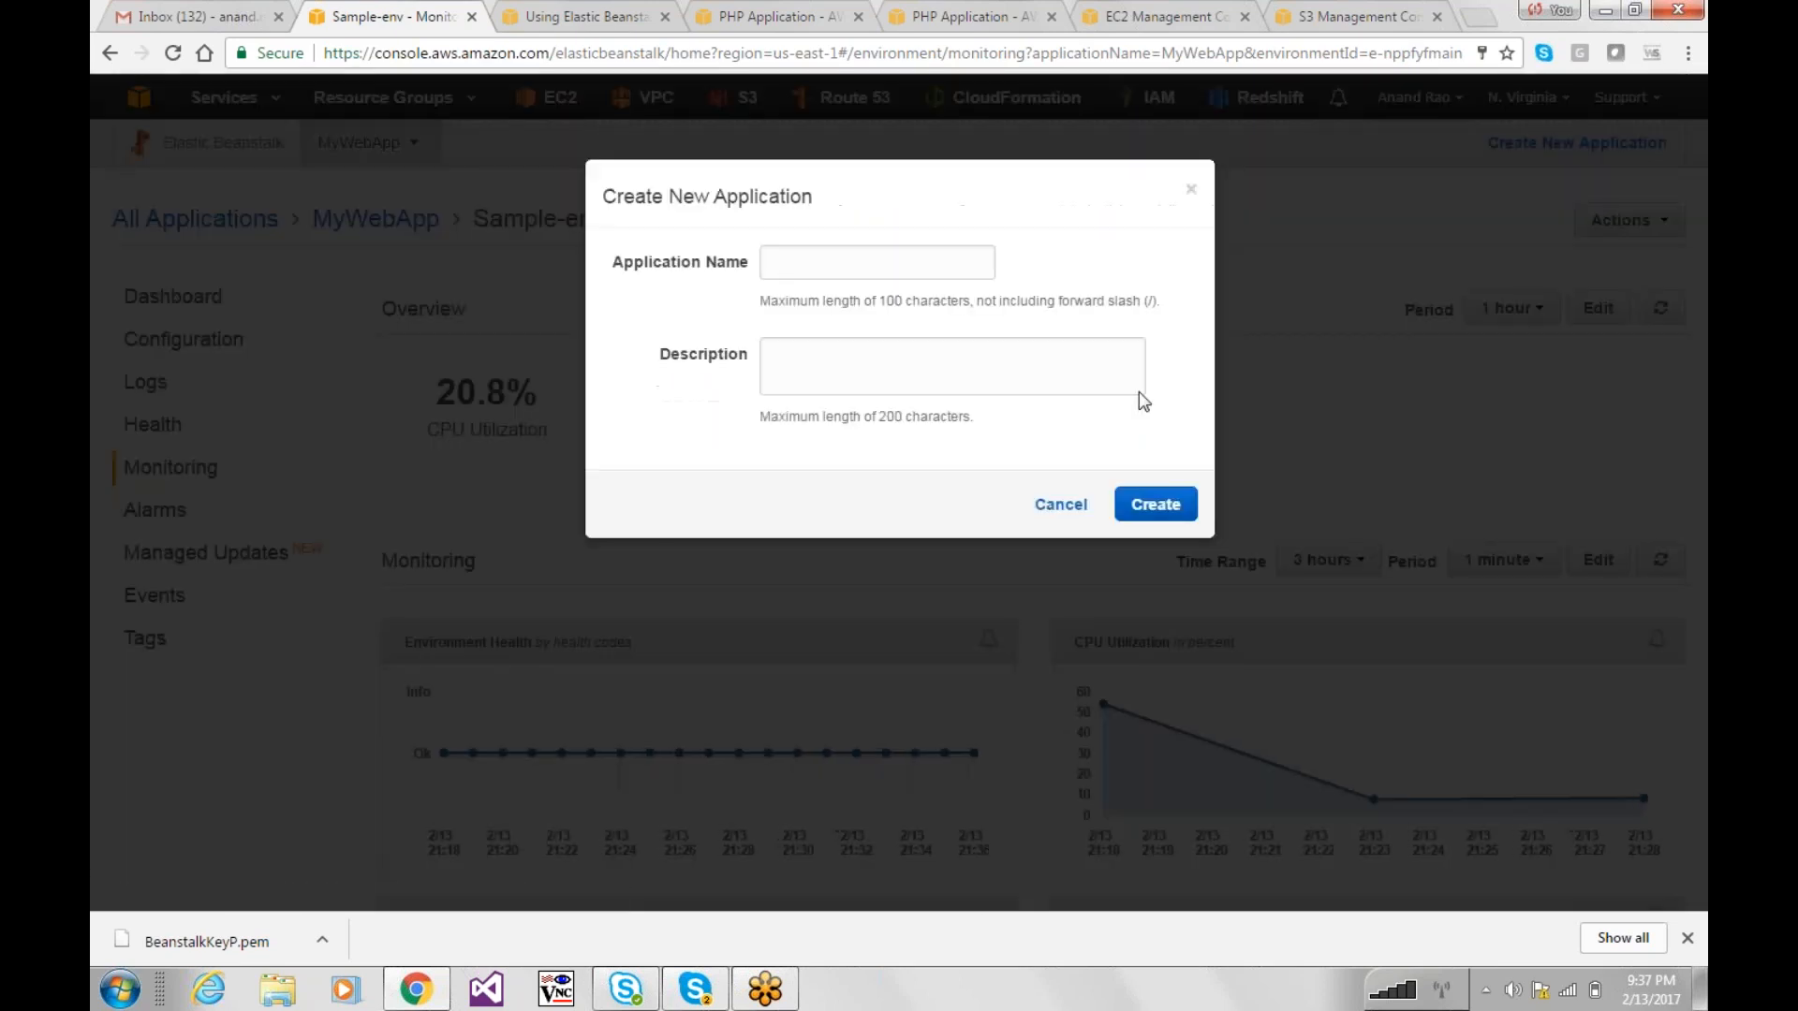
pyautogui.click(1061, 505)
pyautogui.click(1590, 229)
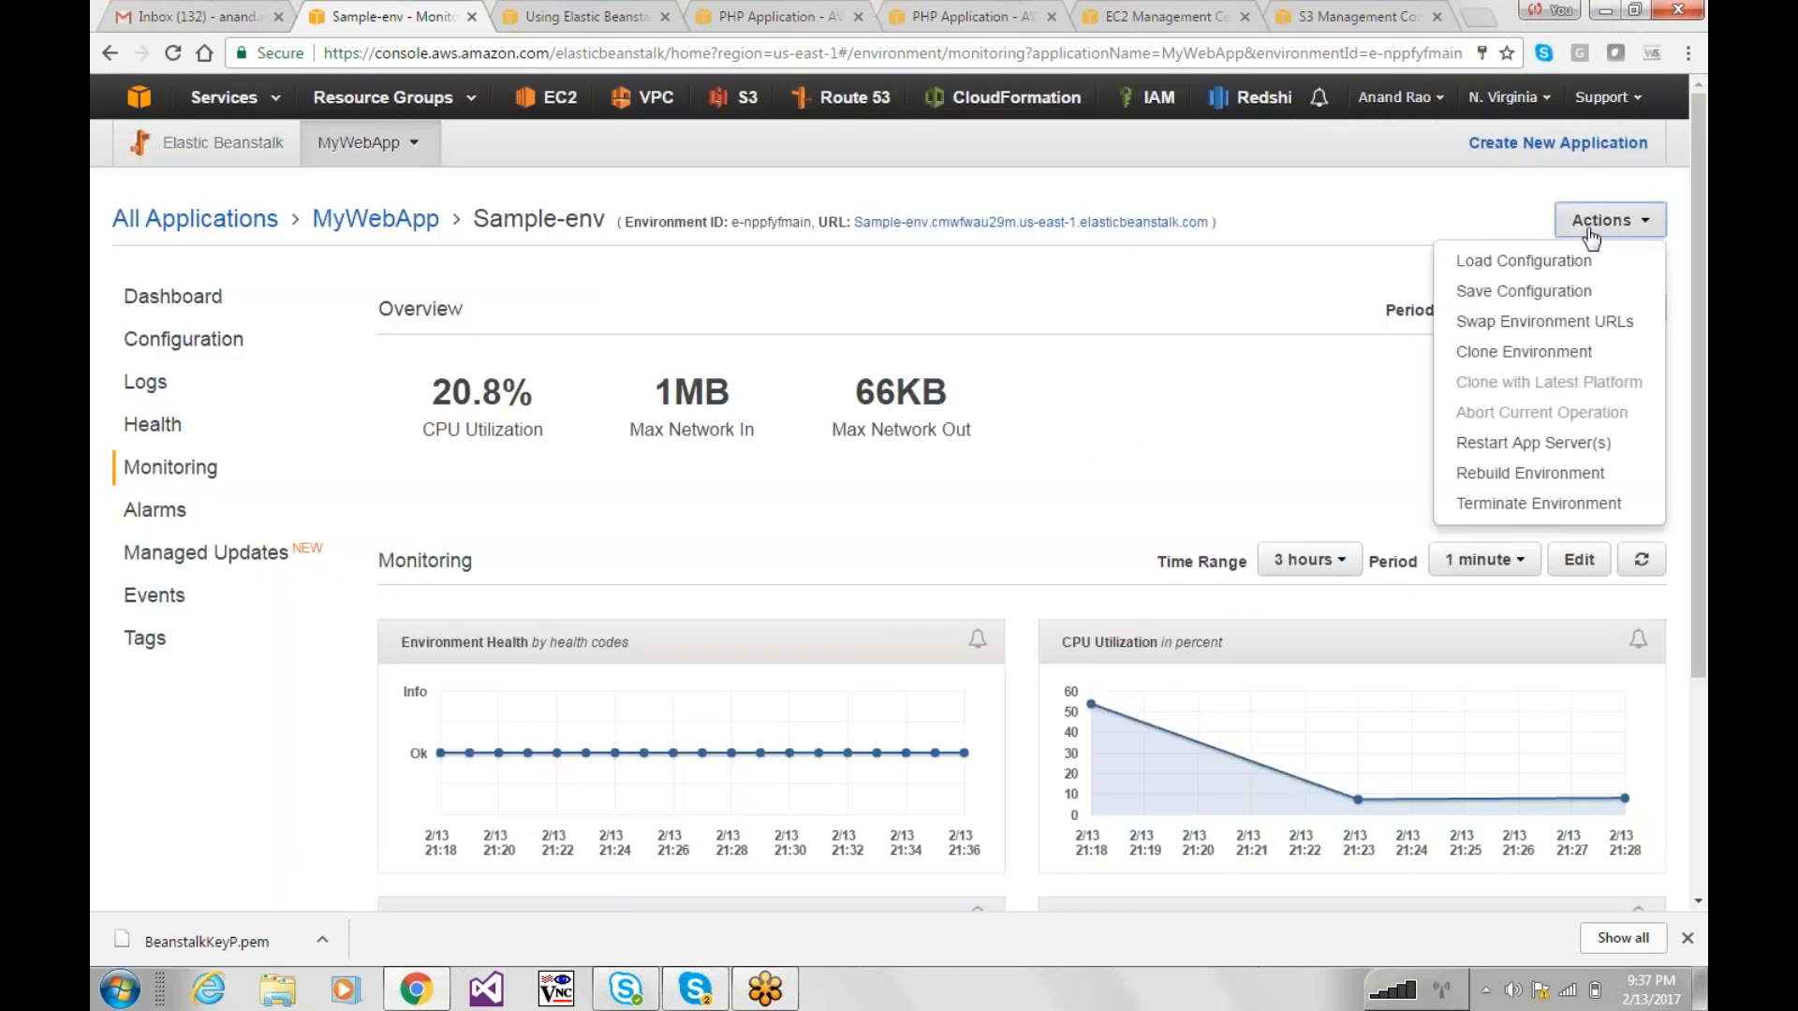
pyautogui.click(1248, 511)
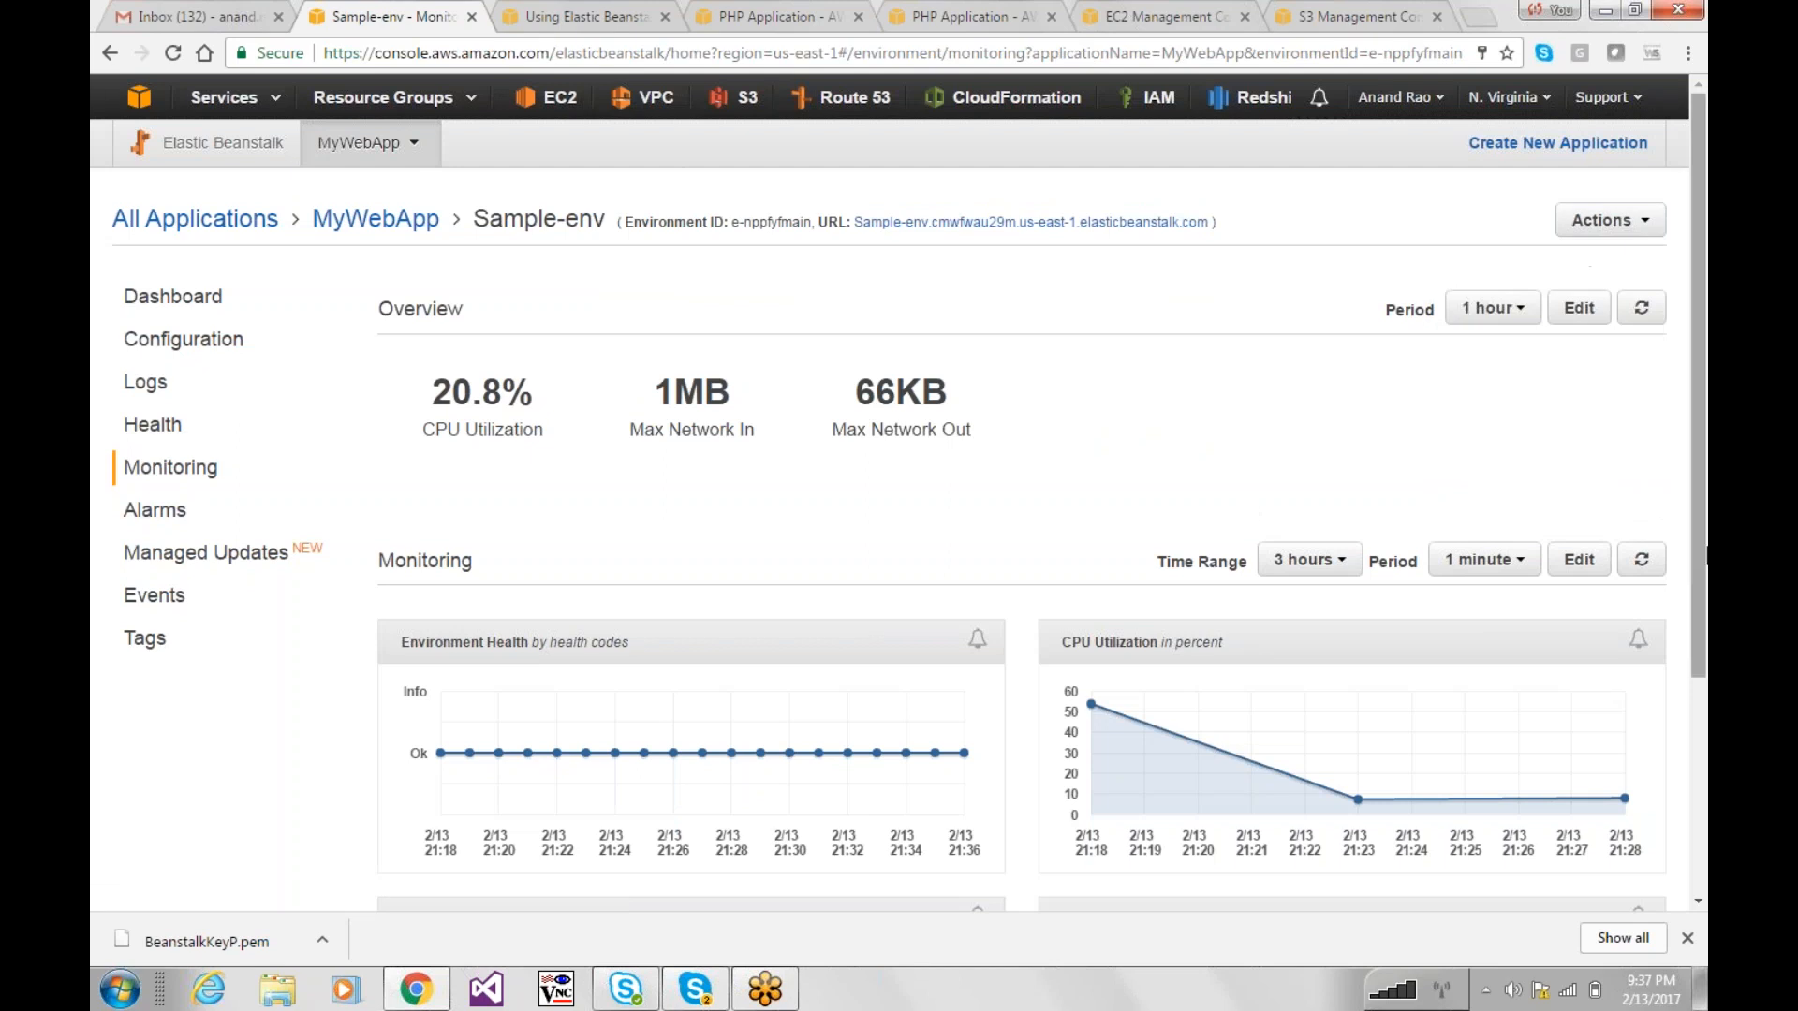
# Step: Examine Sample-env's monitoring graphs and recheck the filter choices for its existing alarms
pyautogui.moveTo(1704, 536); pyautogui.dragTo(1706, 784)
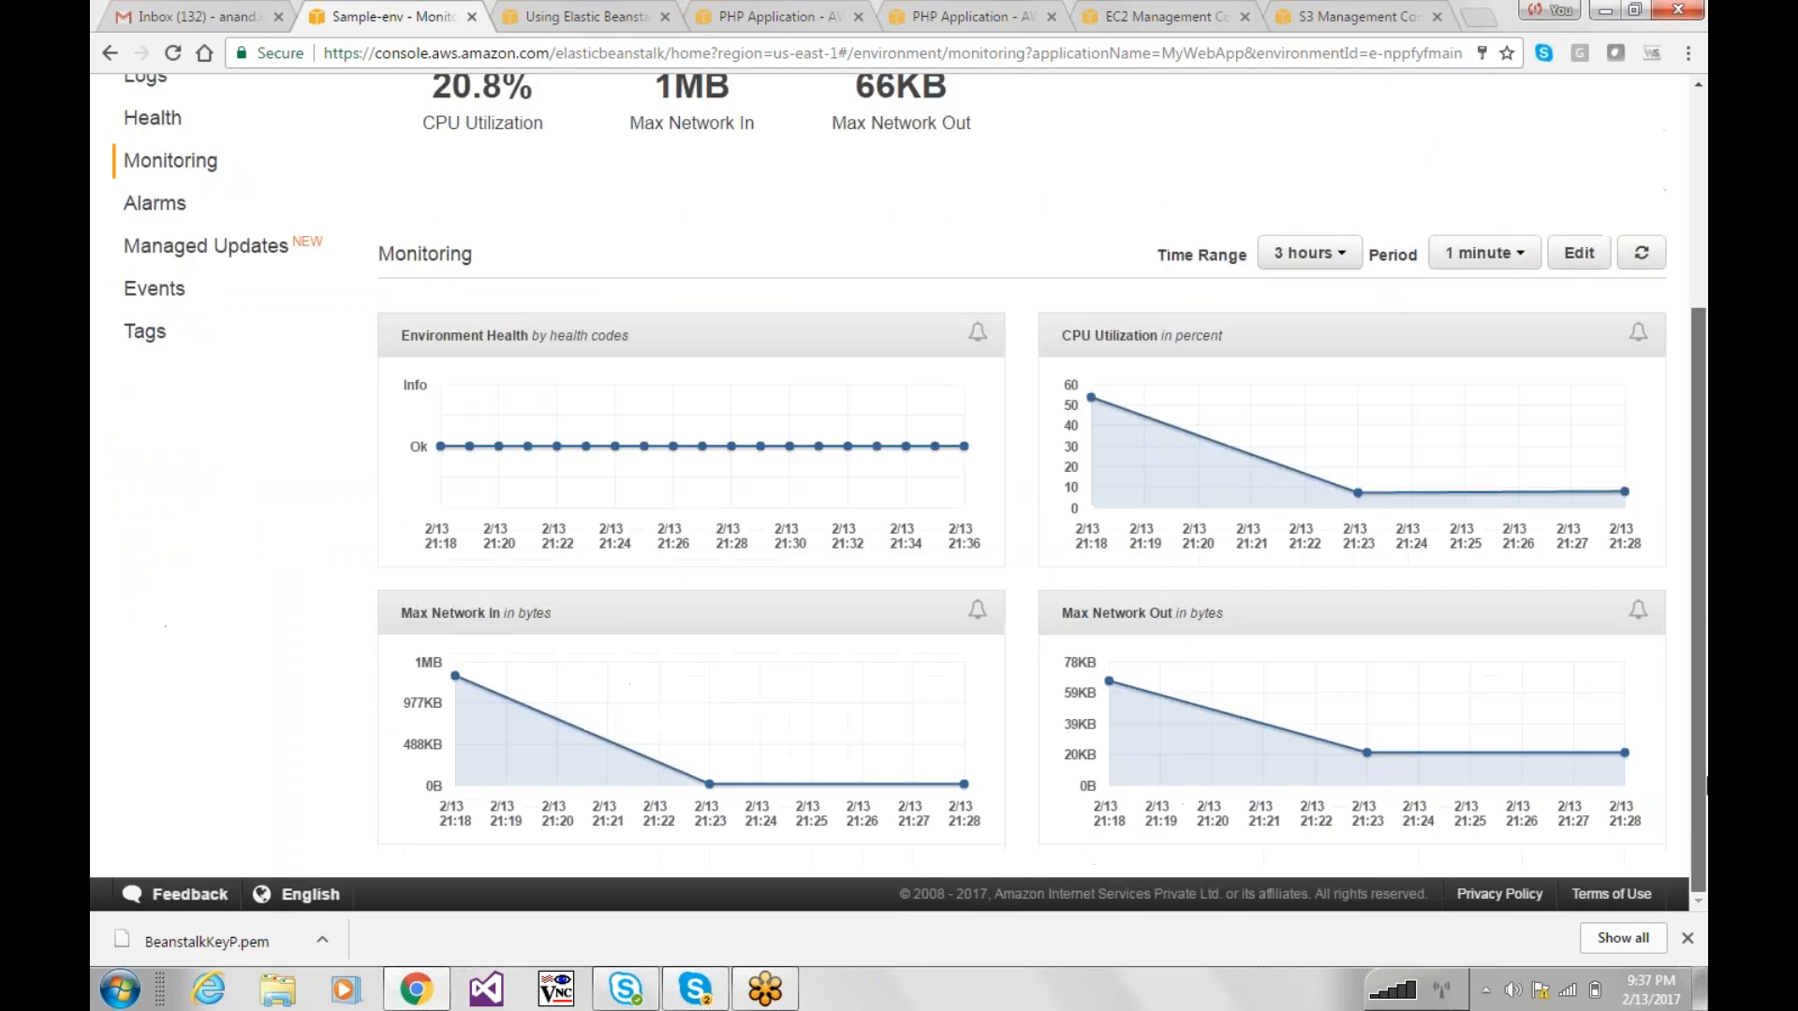
pyautogui.scroll(5, 1684, 774)
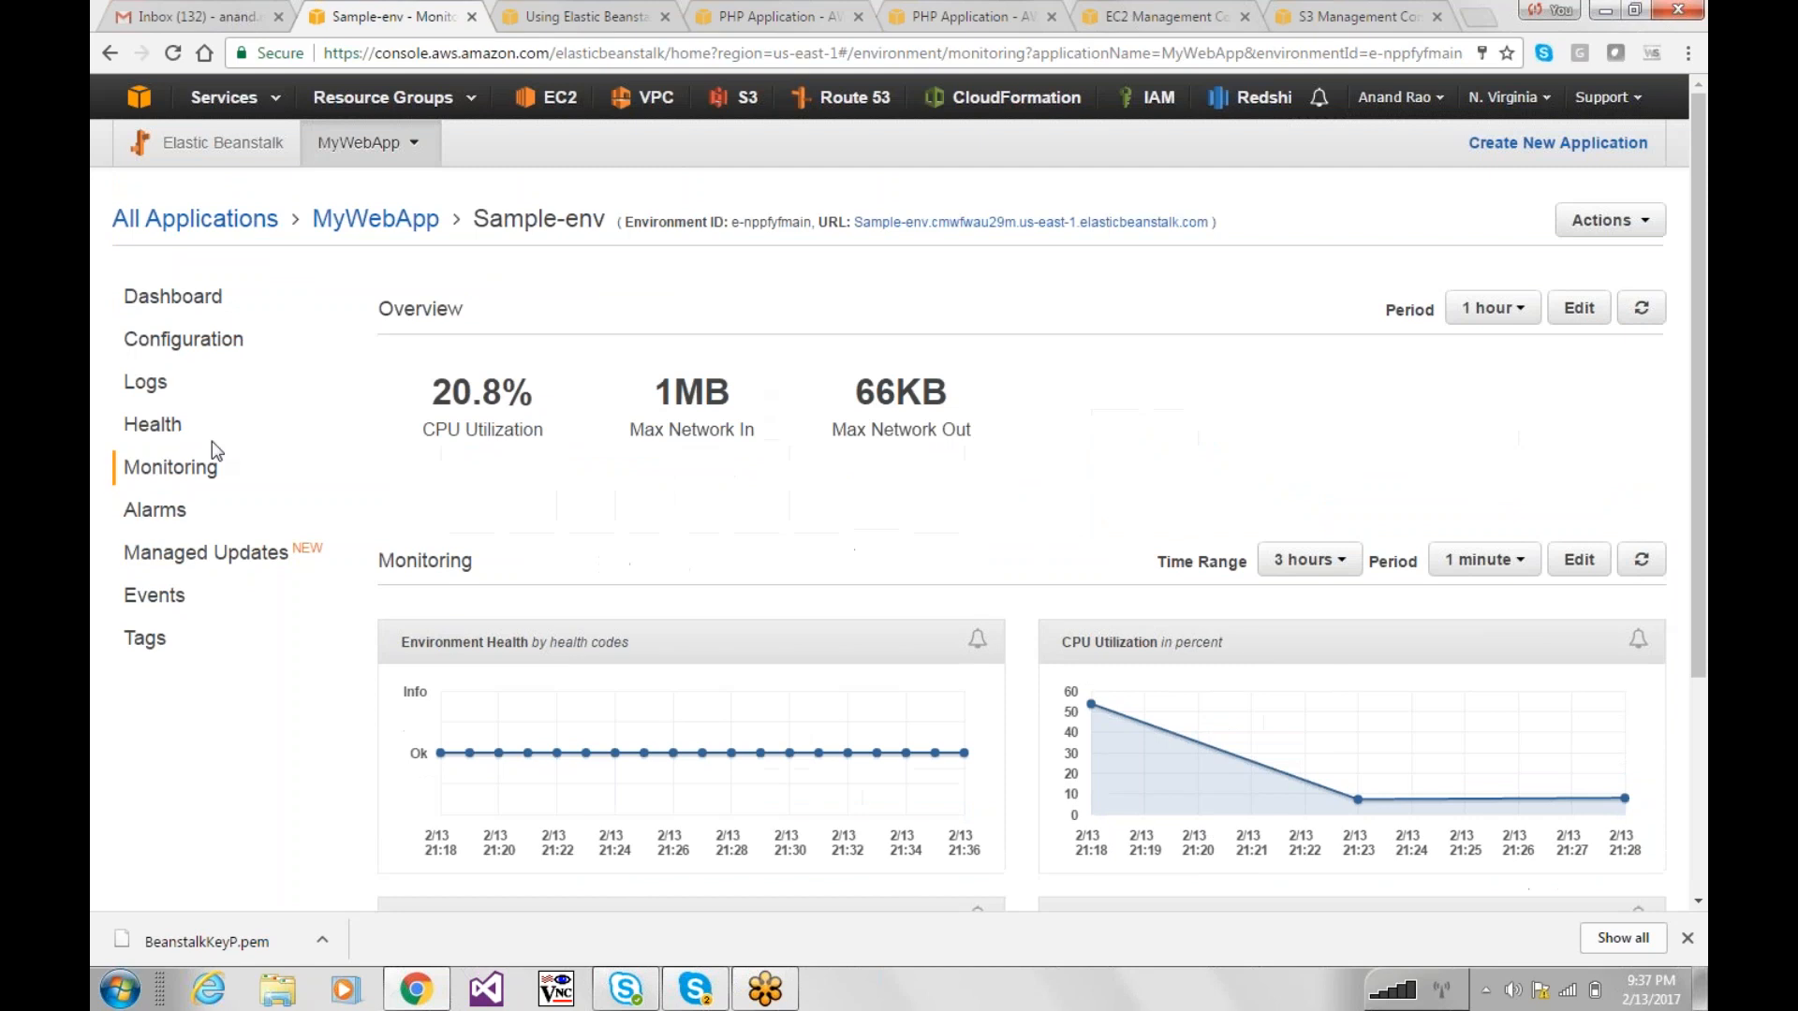
pyautogui.click(149, 511)
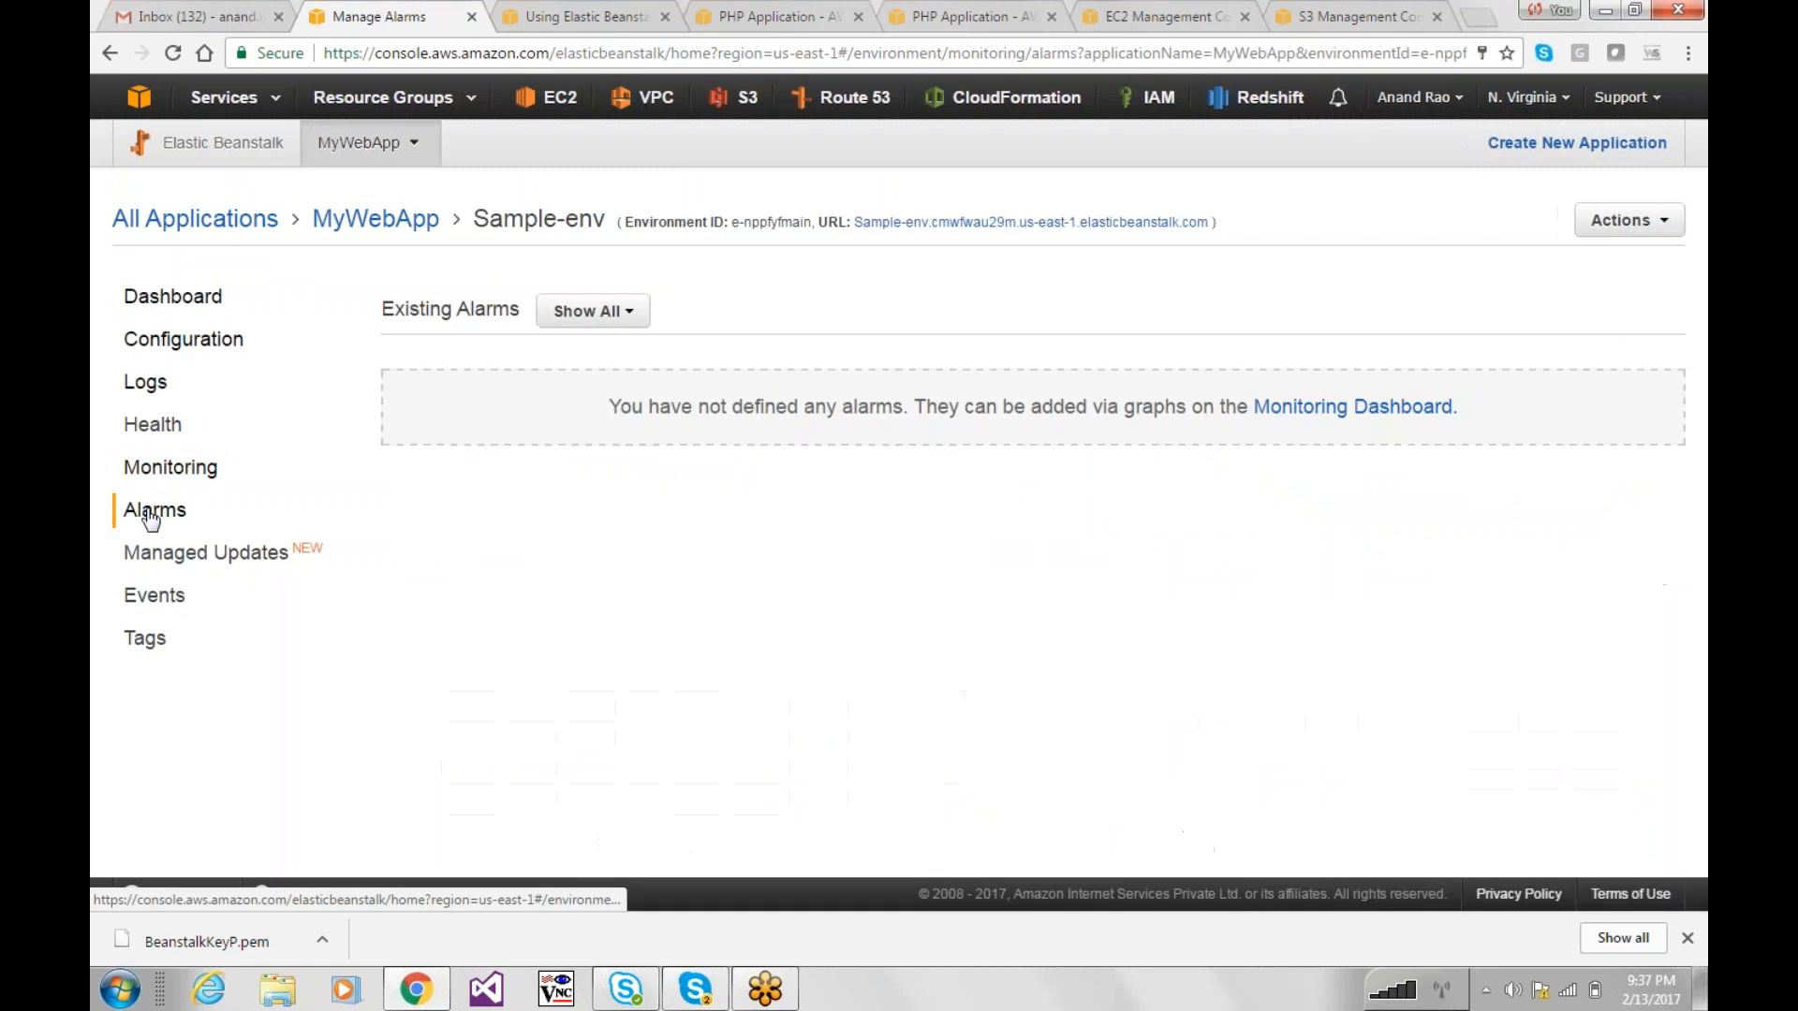
pyautogui.click(624, 314)
pyautogui.click(1143, 289)
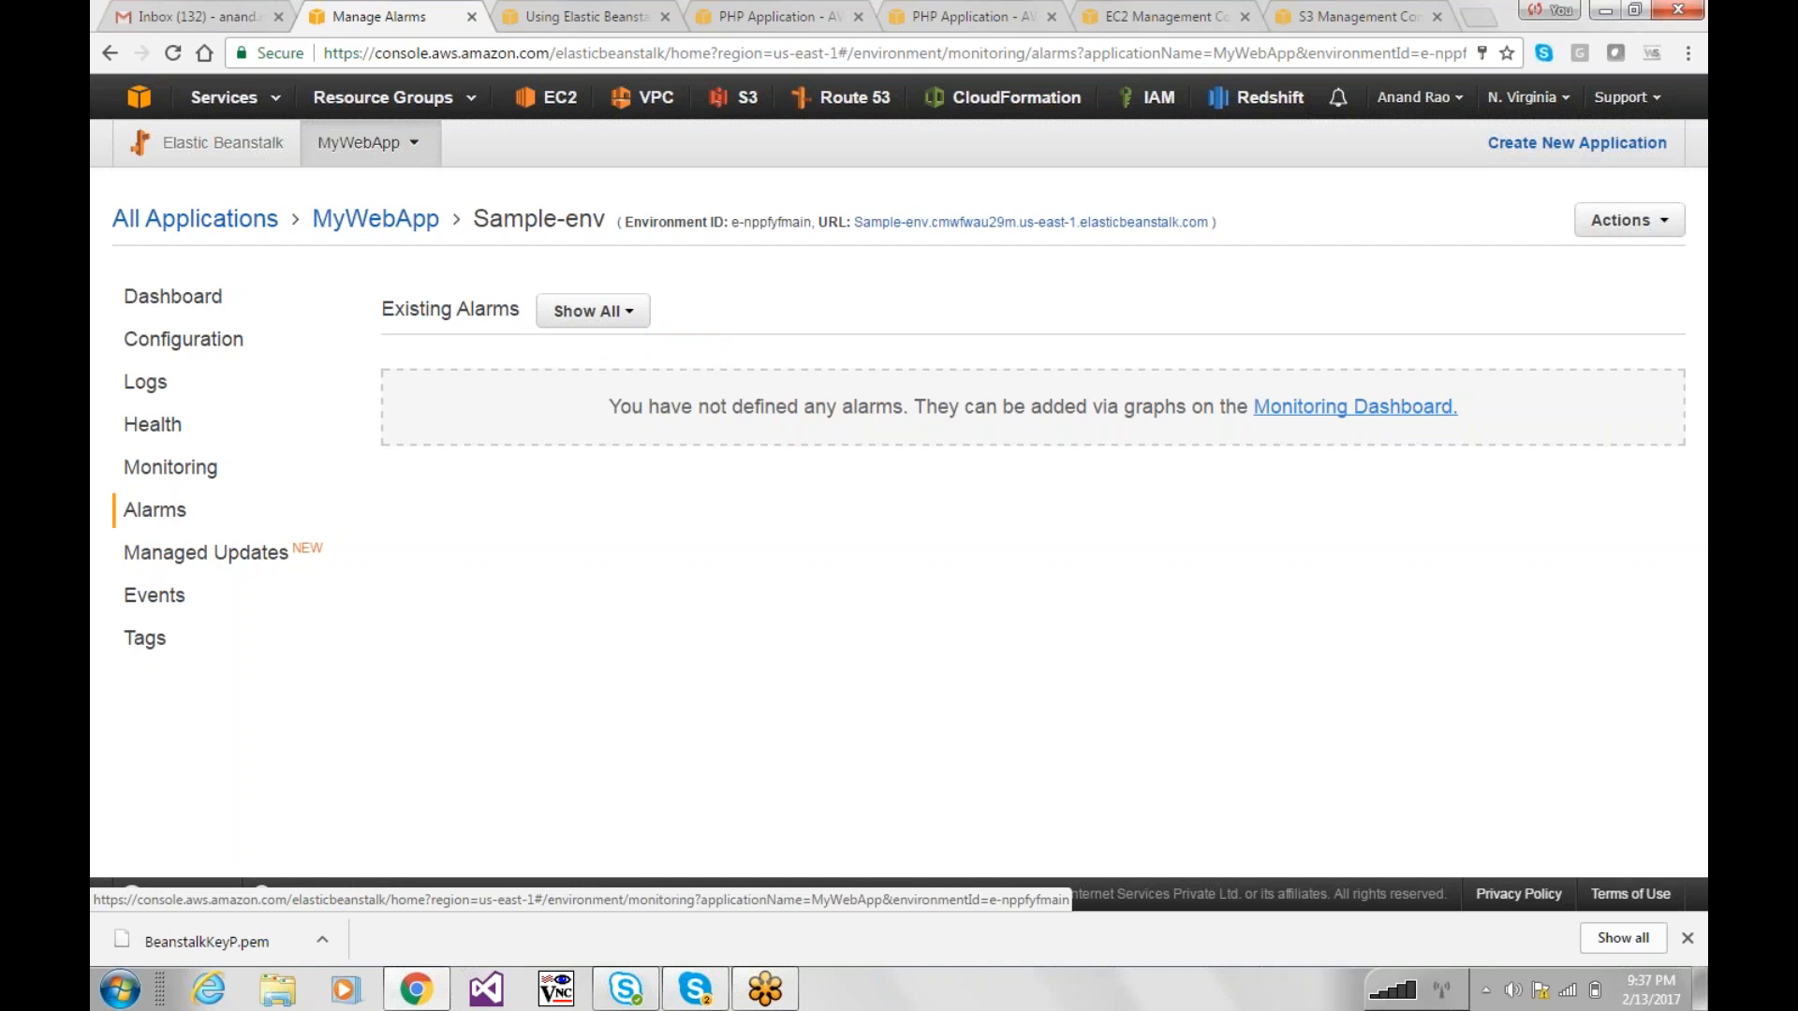
# Step: Start a new alarm from the CPU Utilization graph on the Monitoring Dashboard and name it CPUTOP
pyautogui.click(1355, 407)
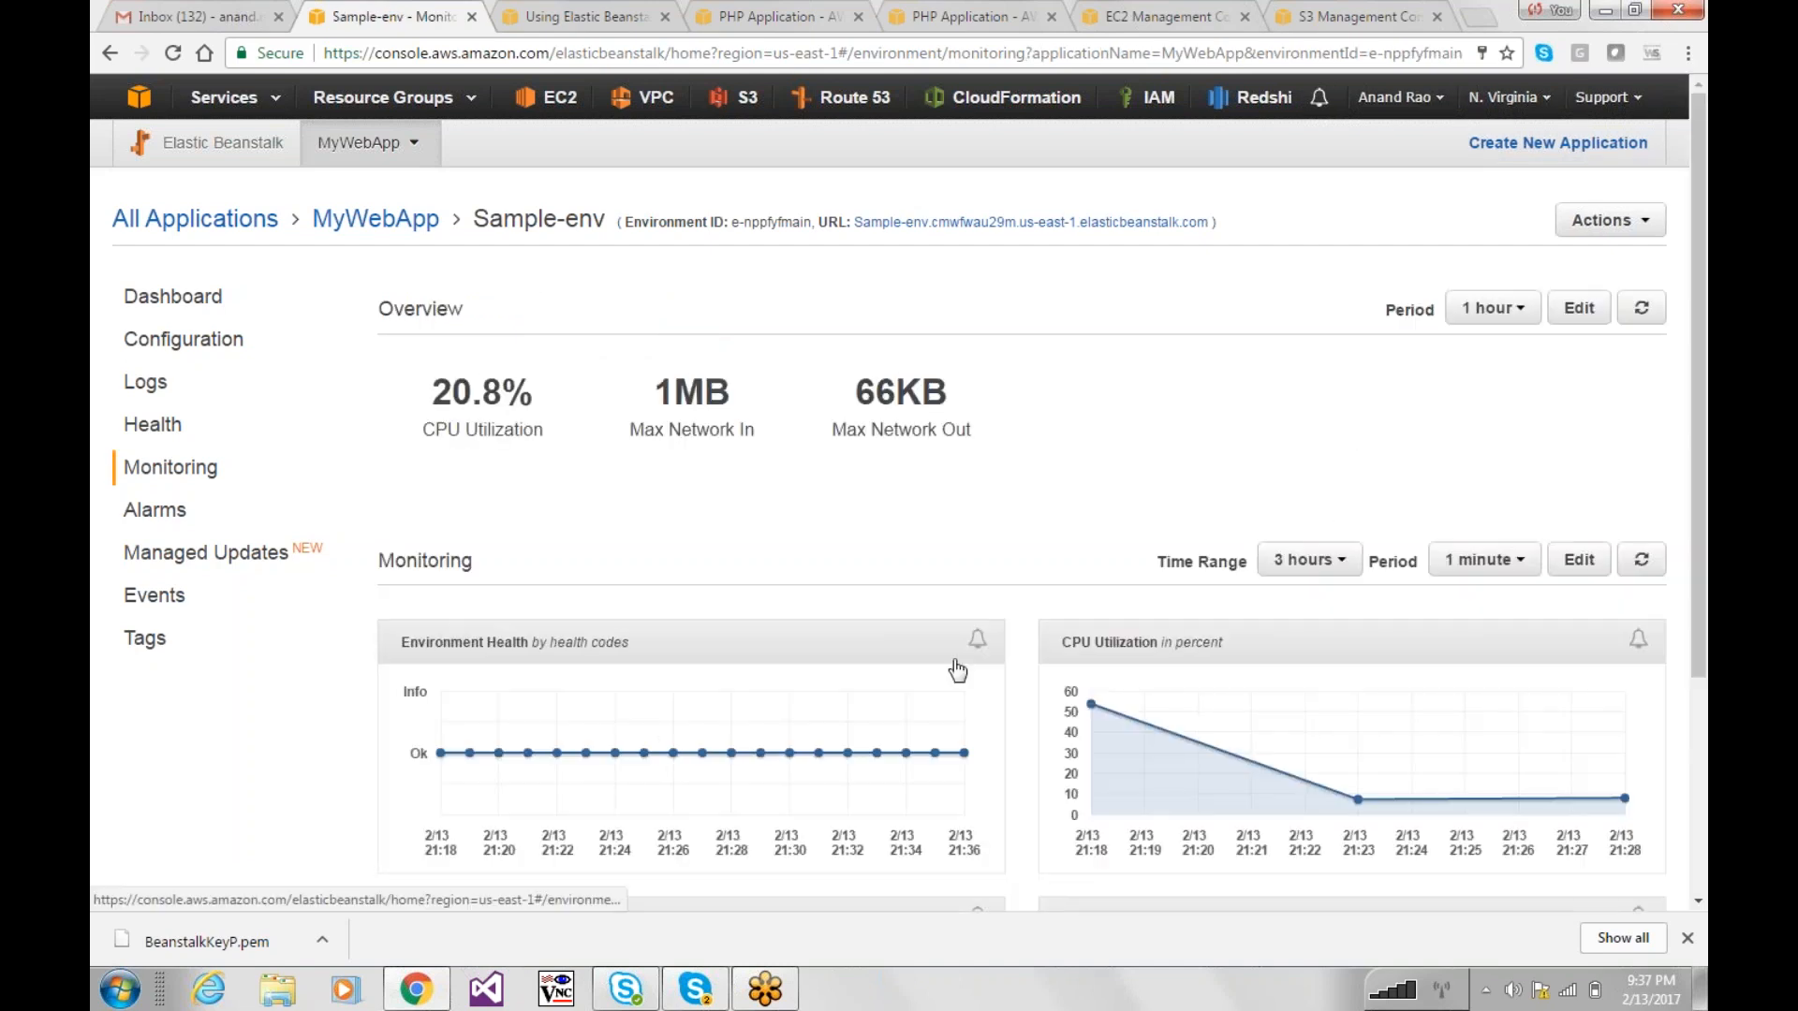
pyautogui.scroll(-2, 977, 639)
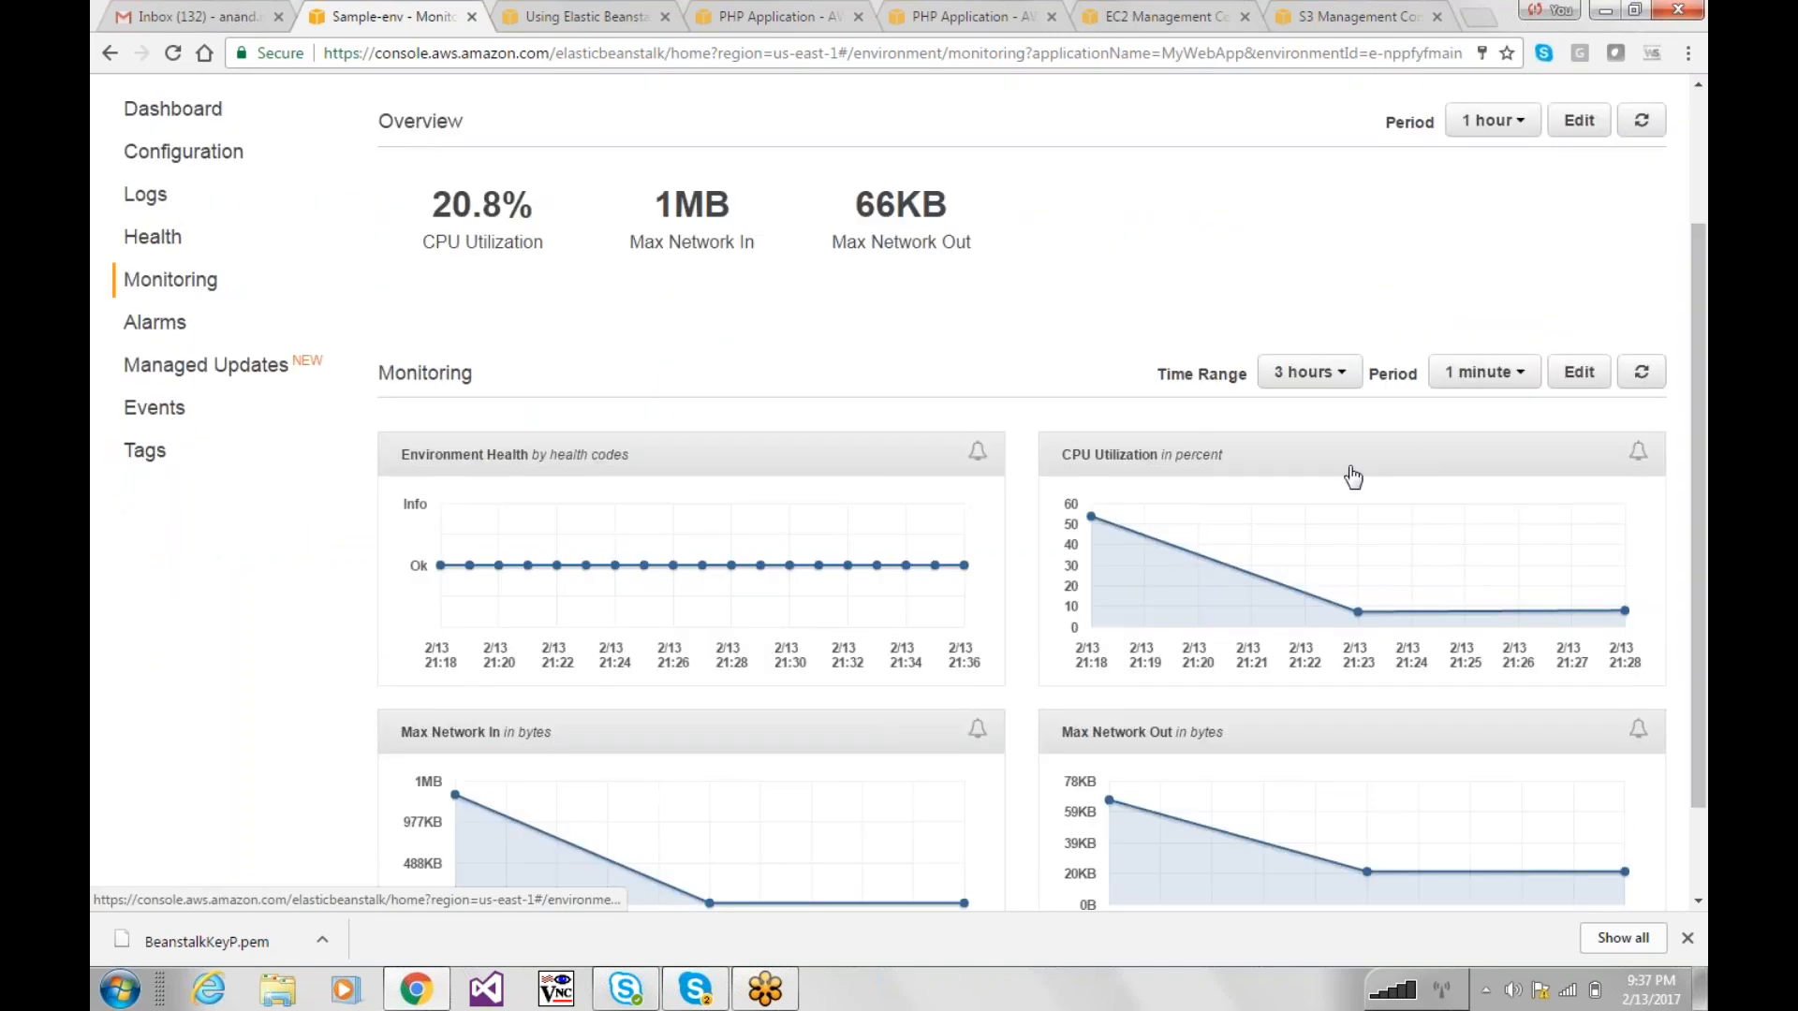
pyautogui.click(1638, 461)
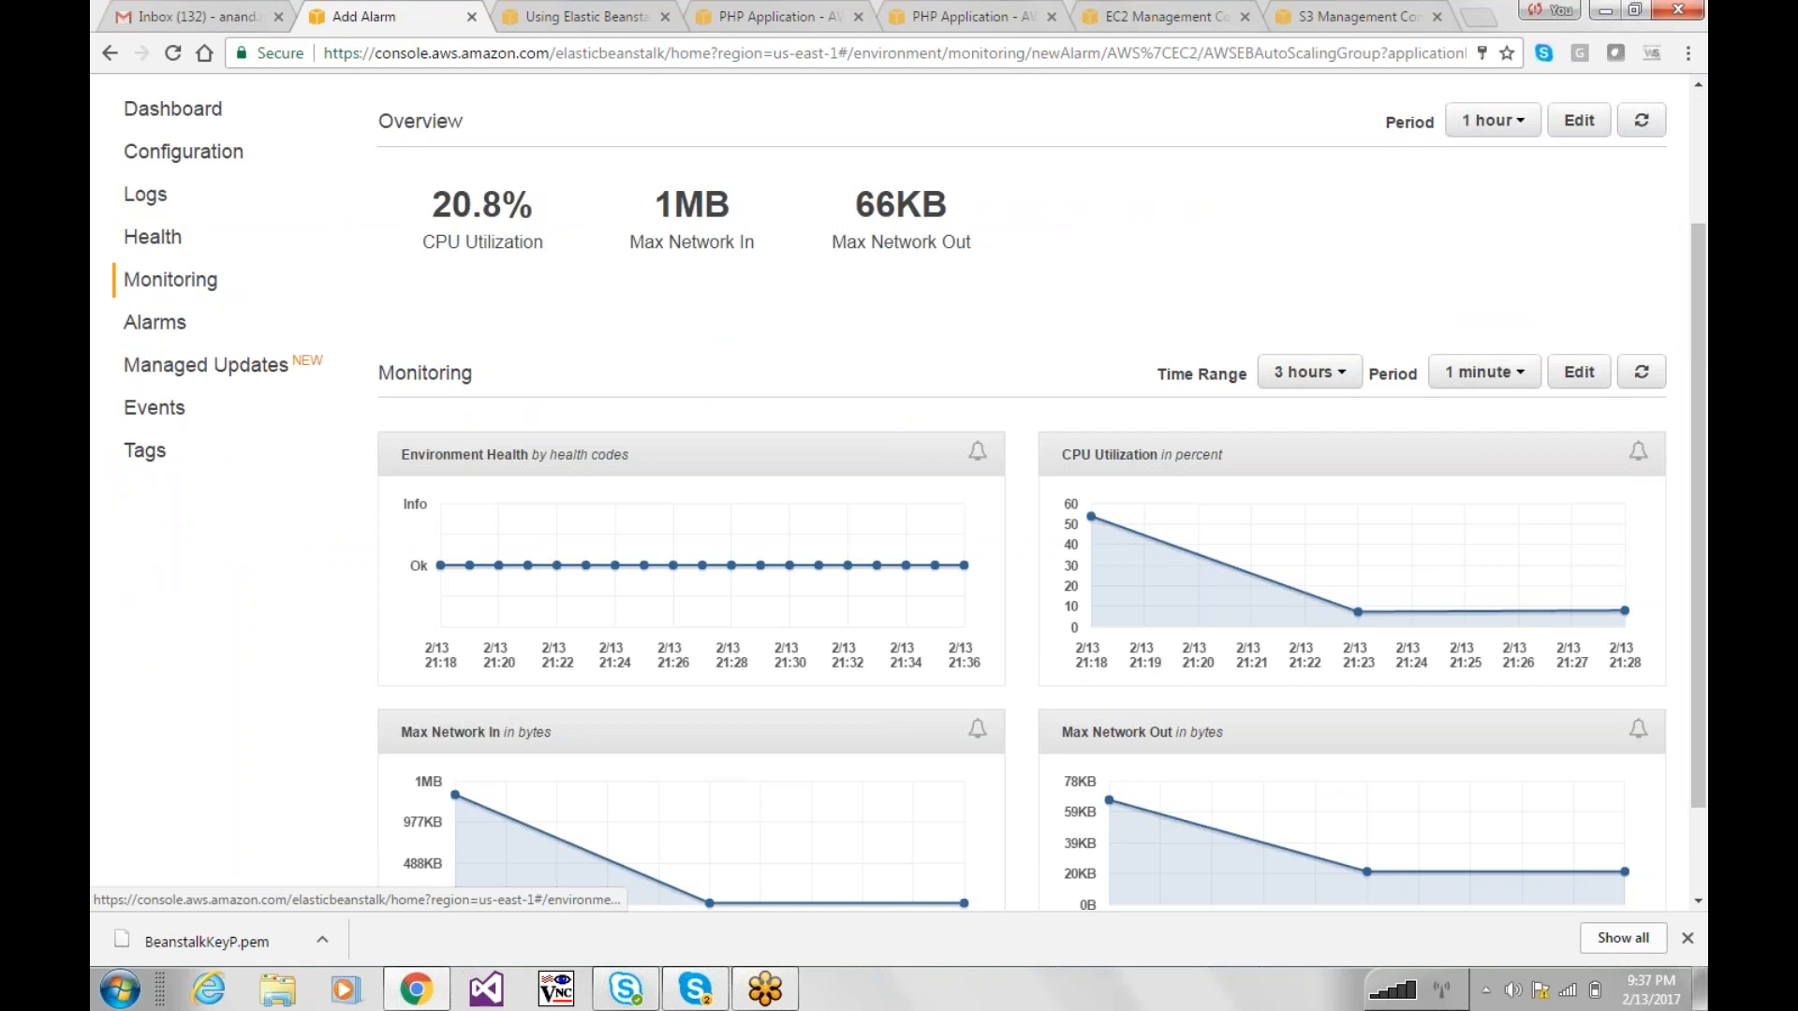
pyautogui.click(782, 279)
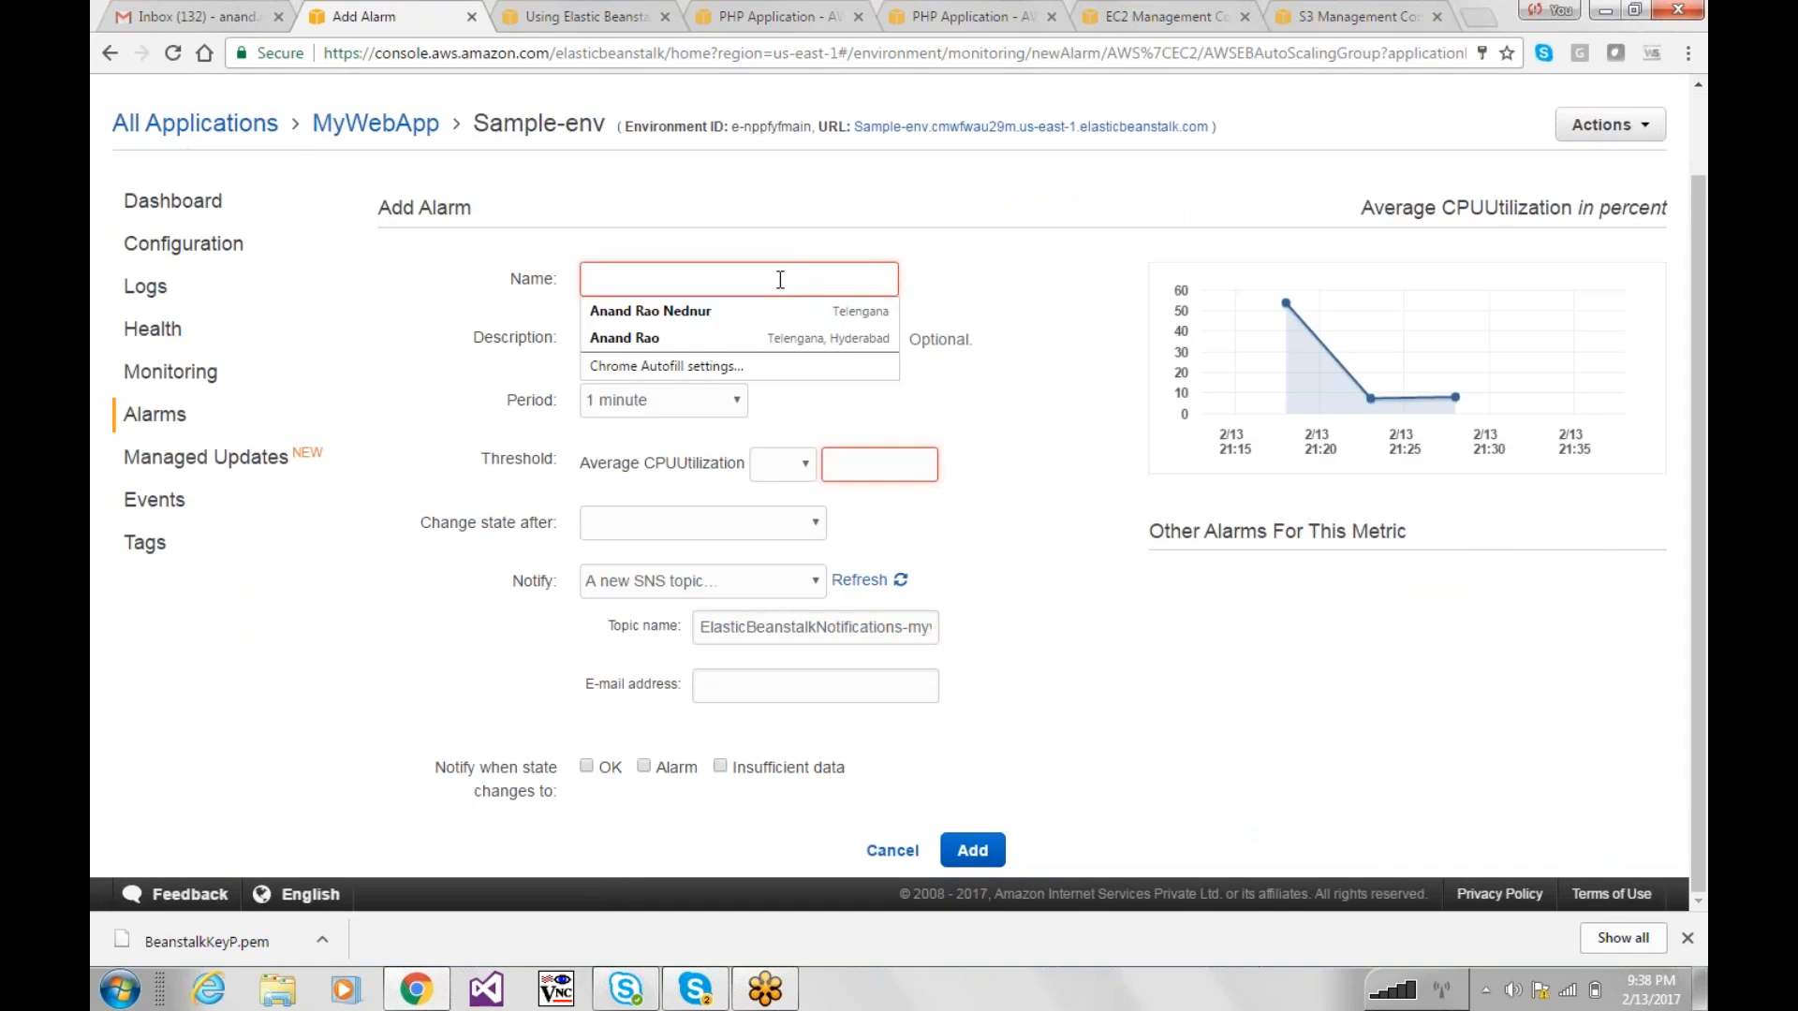
pyautogui.write('CPU')
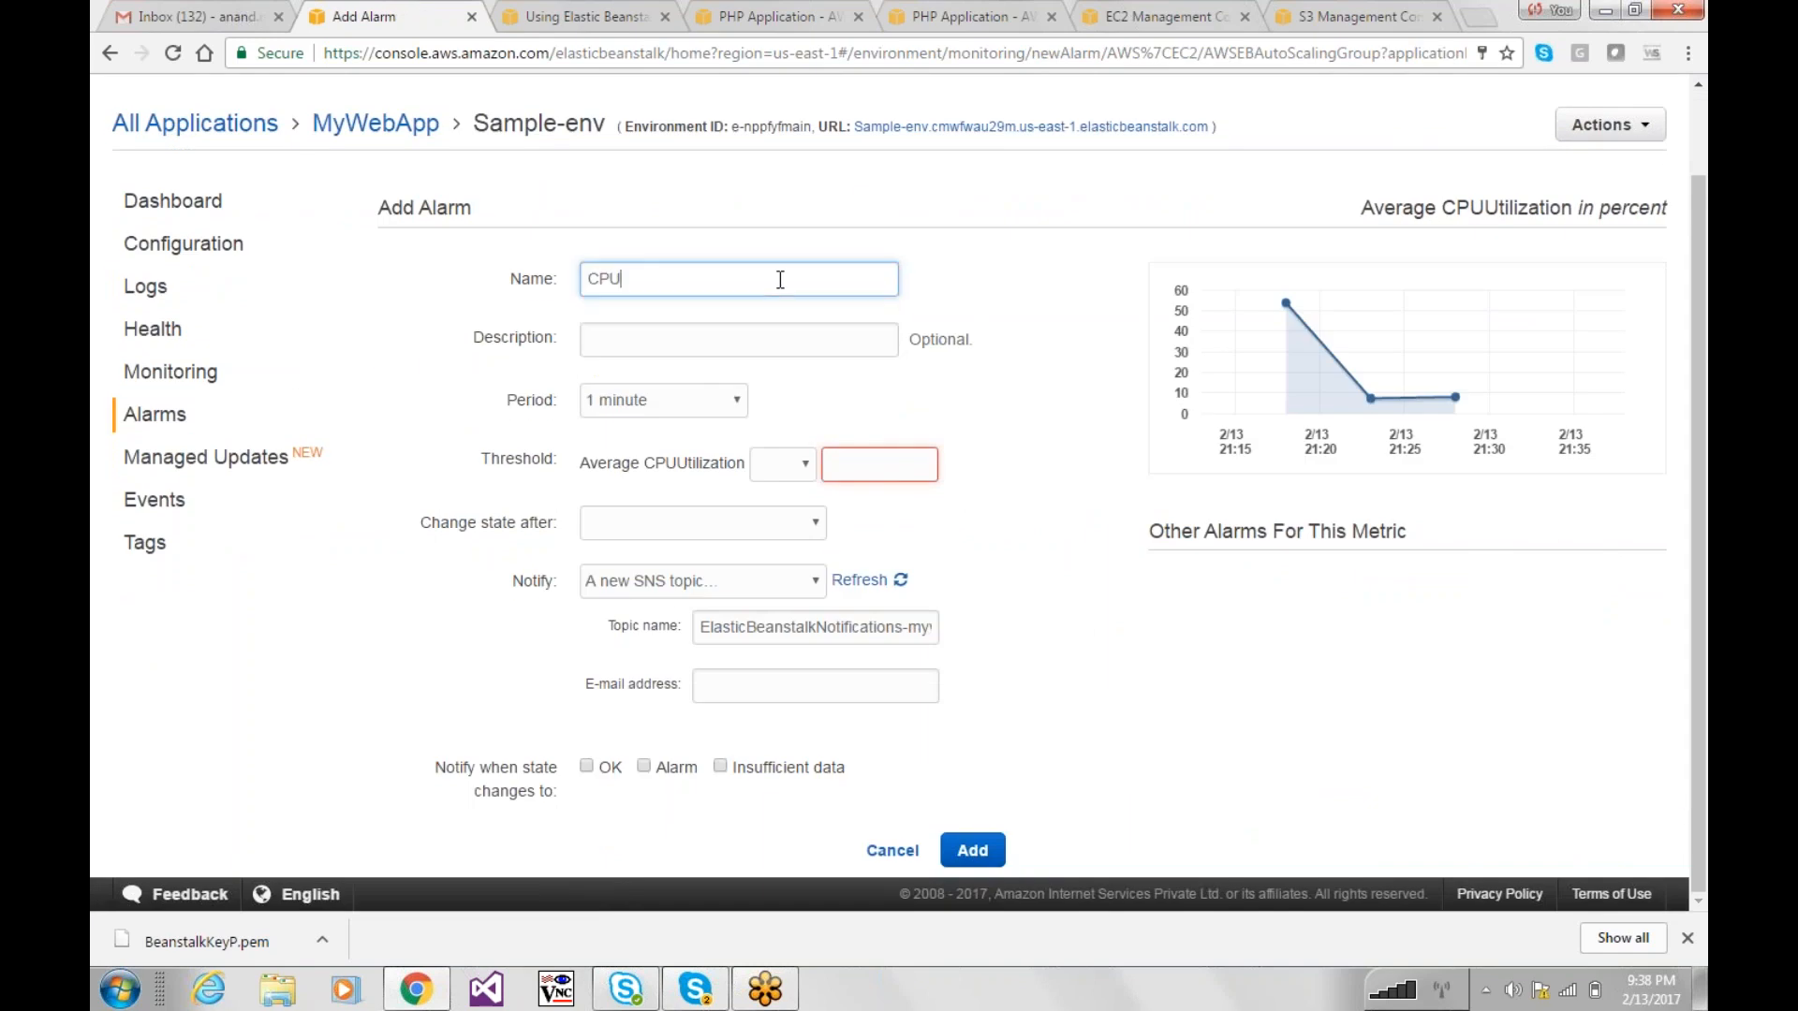
pyautogui.write('TOP')
pyautogui.click(686, 335)
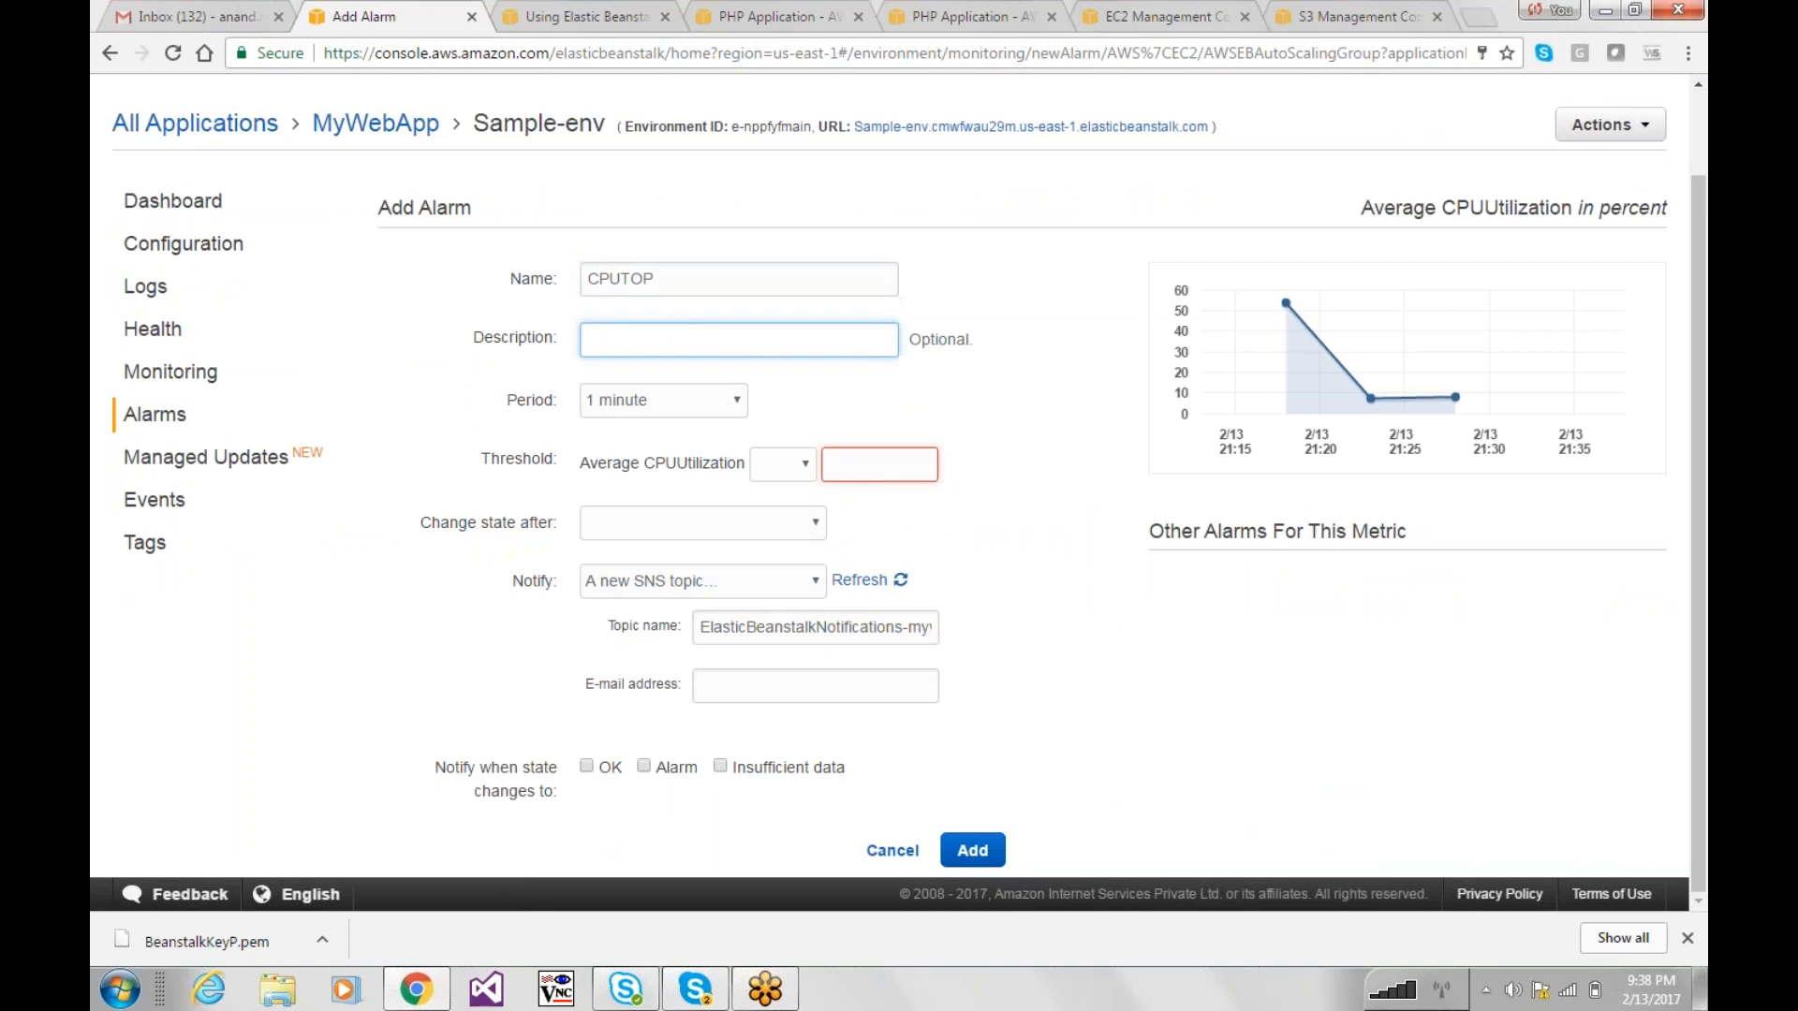
# Step: Keep the 1 minute period, set the average CPUUtilization threshold to >= 40 and the state change to after 2 minutes
pyautogui.click(660, 412)
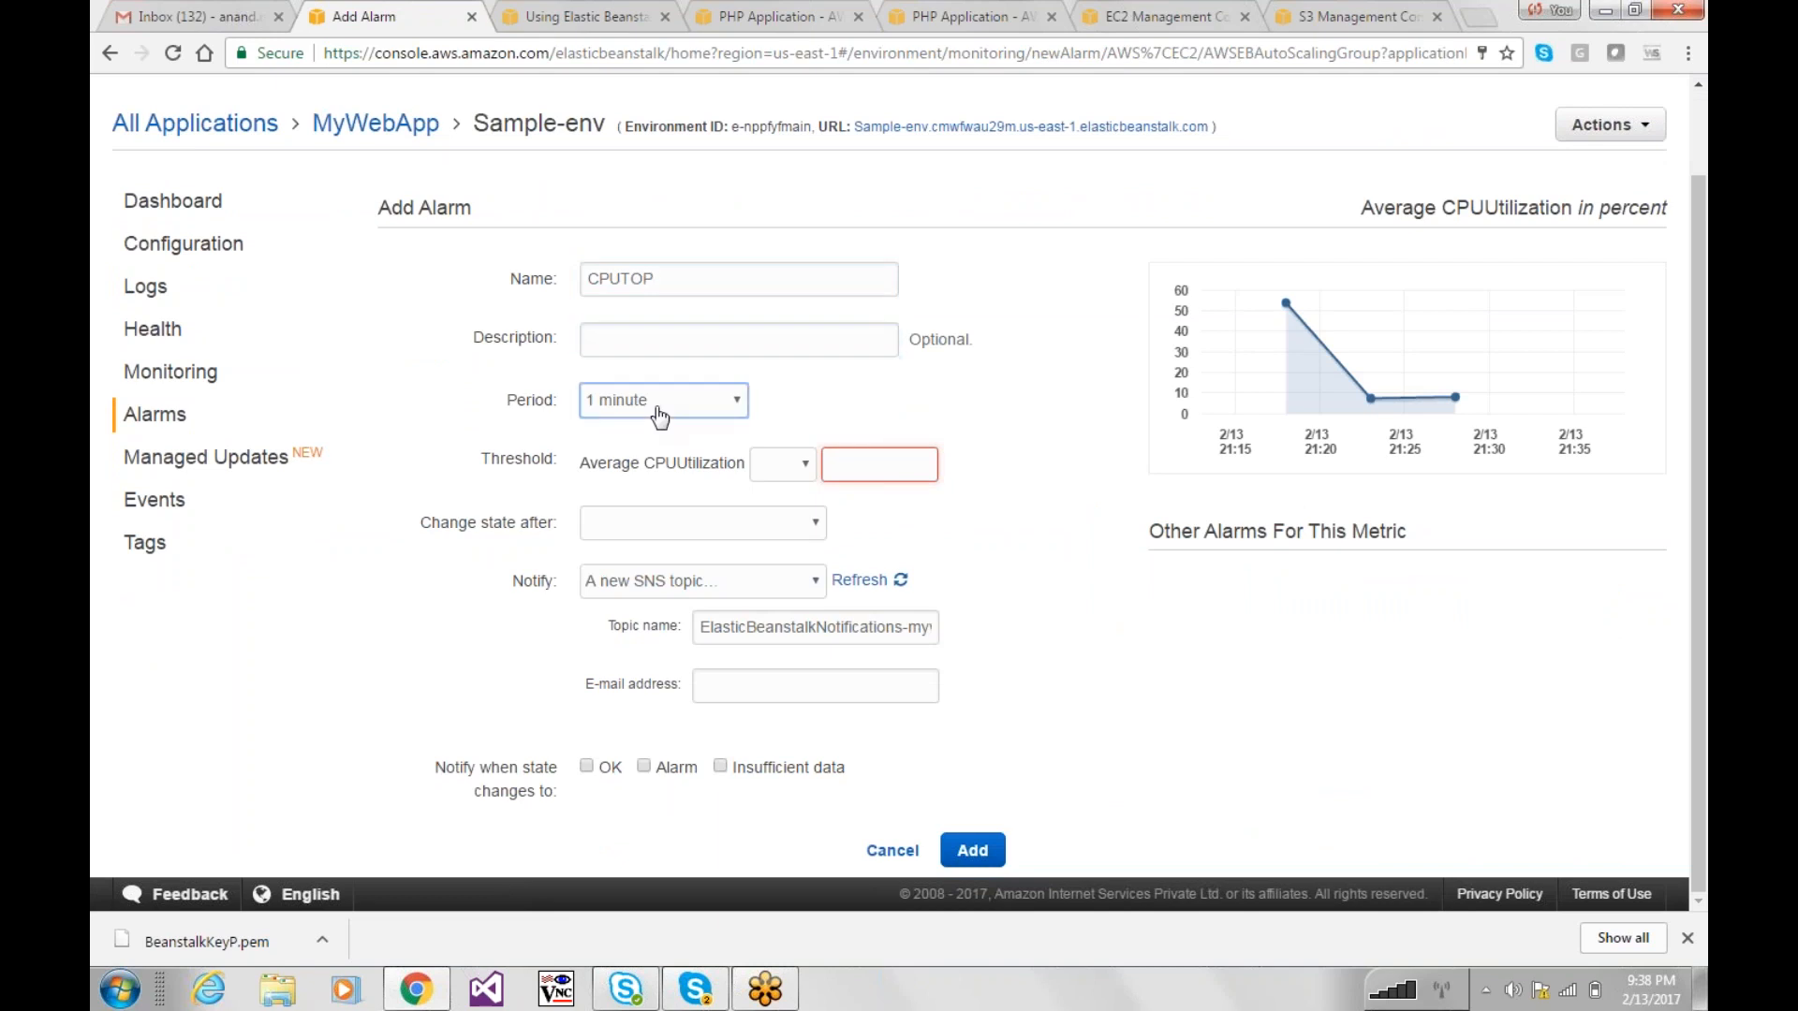
pyautogui.click(801, 466)
pyautogui.click(826, 476)
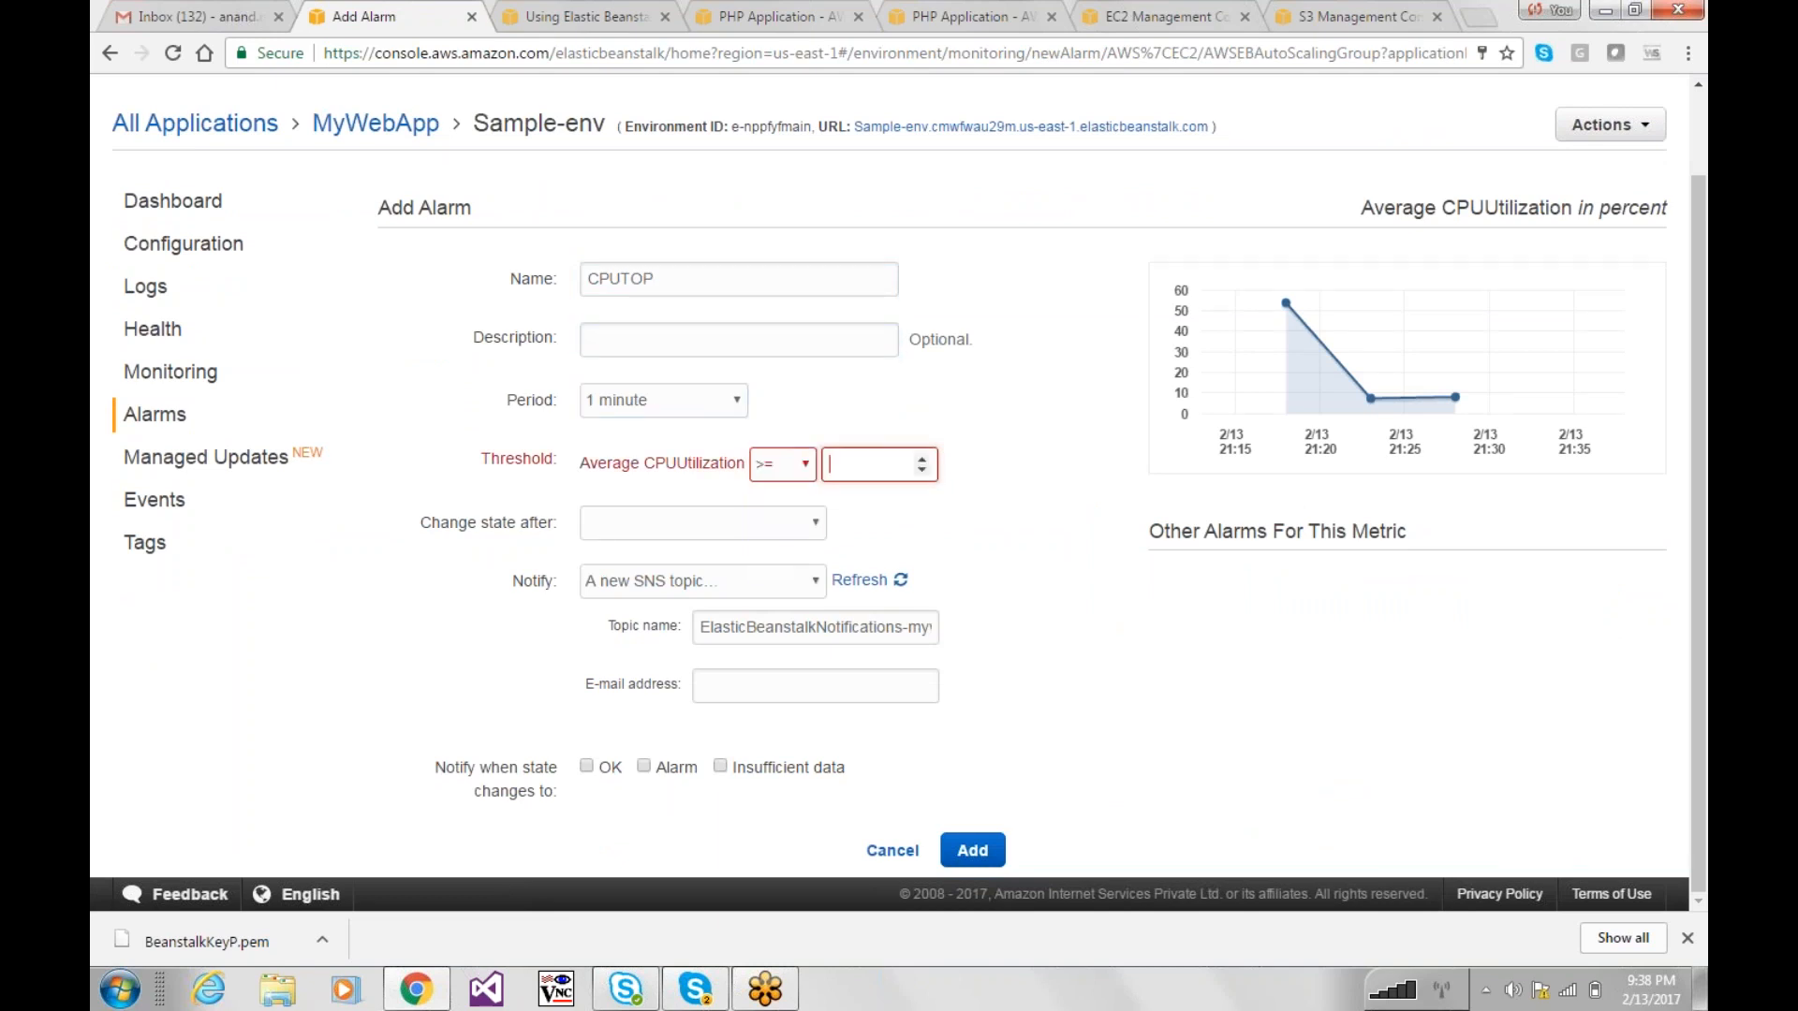
pyautogui.write('40')
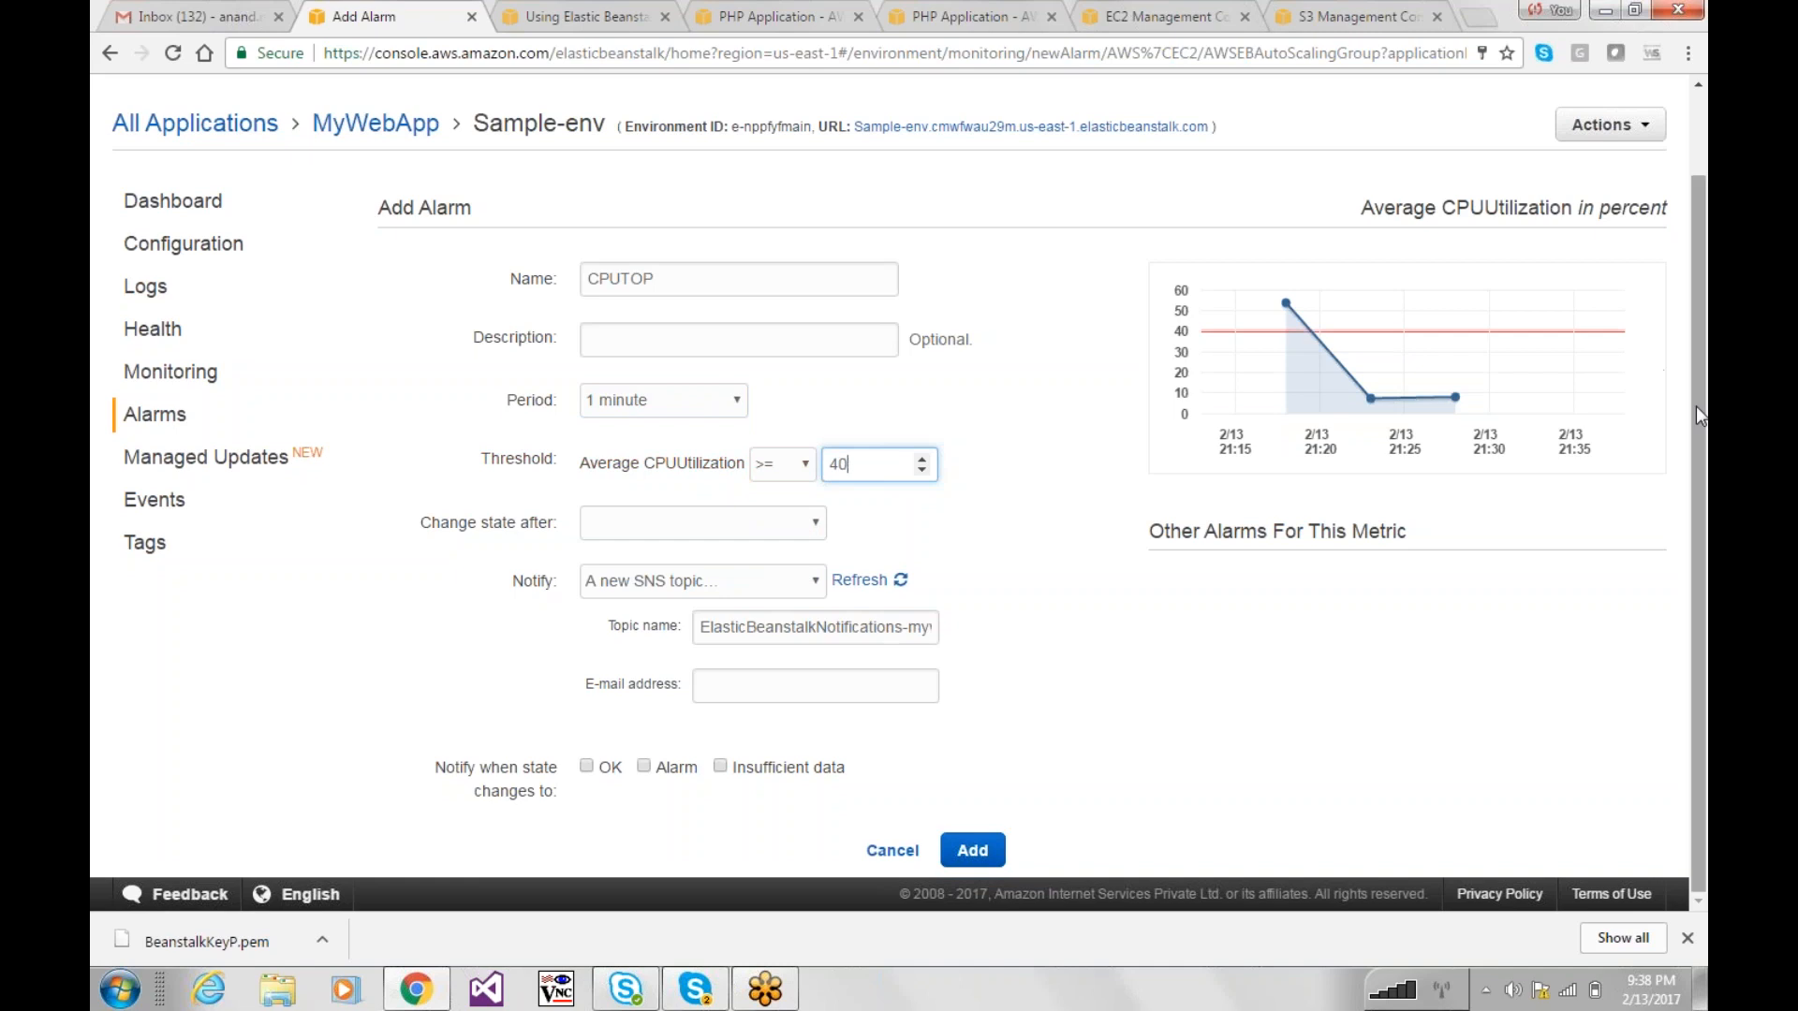
pyautogui.click(670, 530)
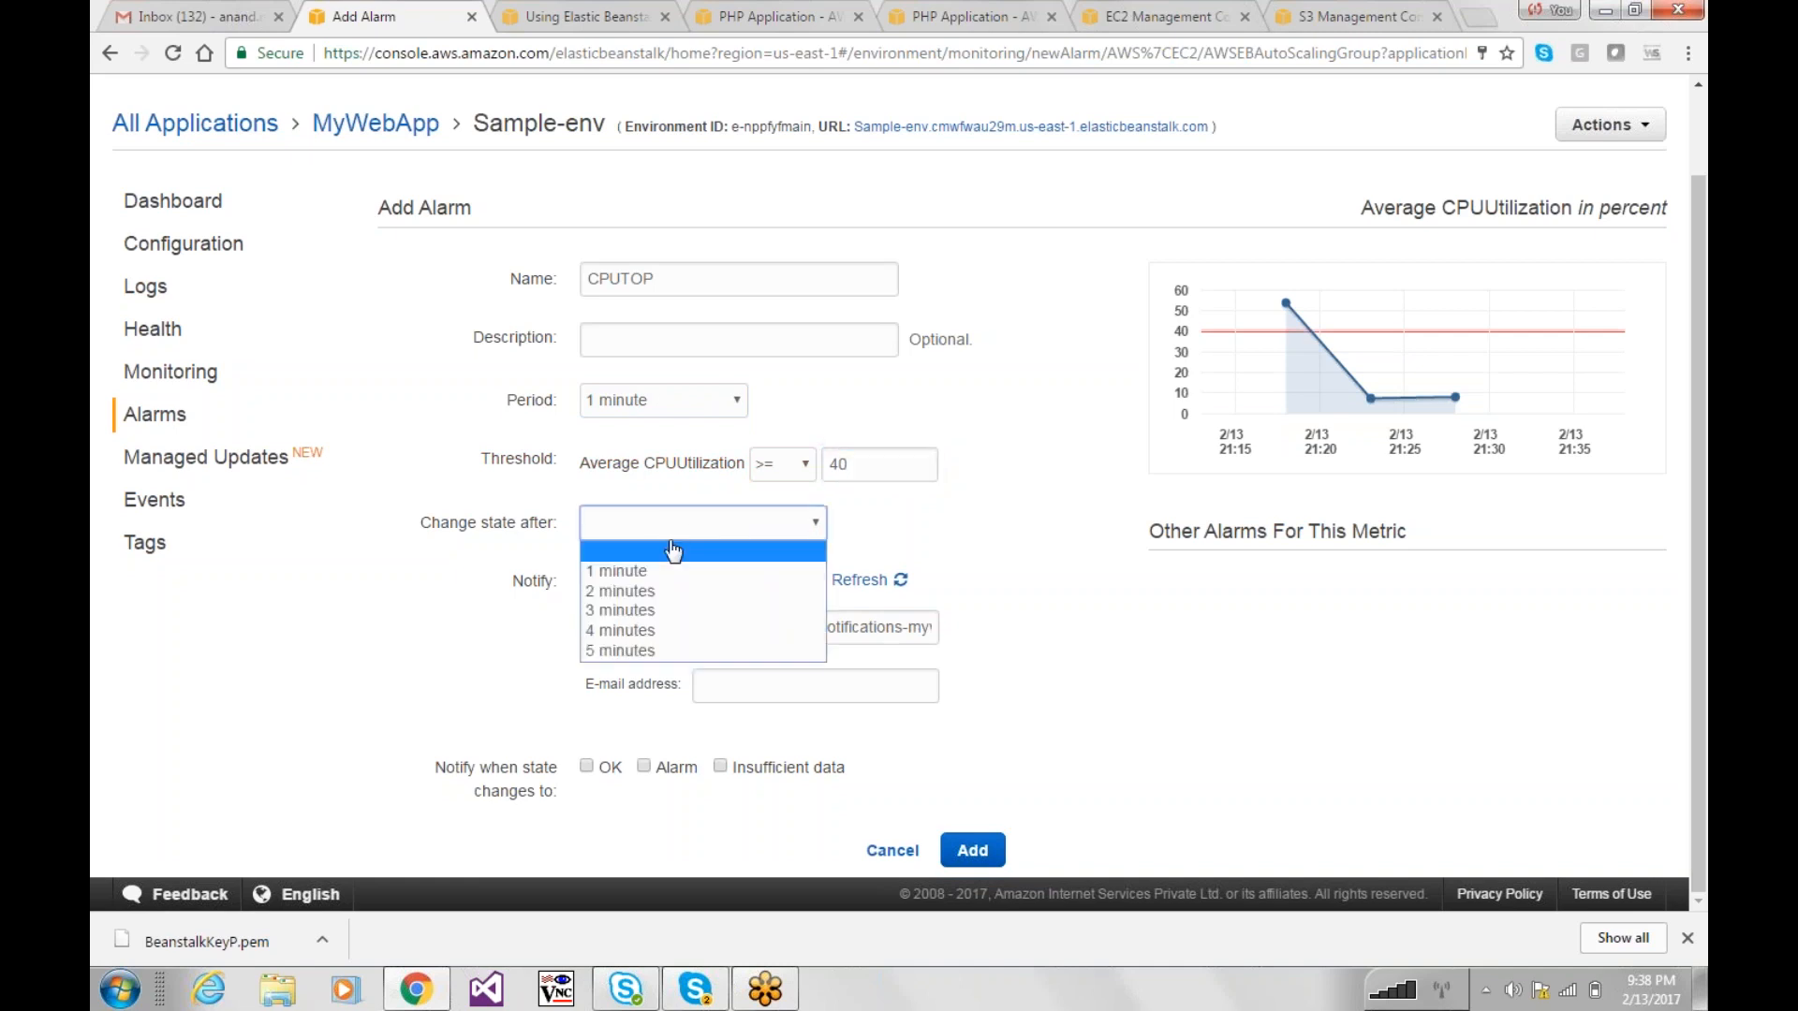
pyautogui.click(702, 586)
# Step: Notify the Autoscal topic when the state changes to OK, add the alarm and open Sample-env's alarm list
pyautogui.click(693, 582)
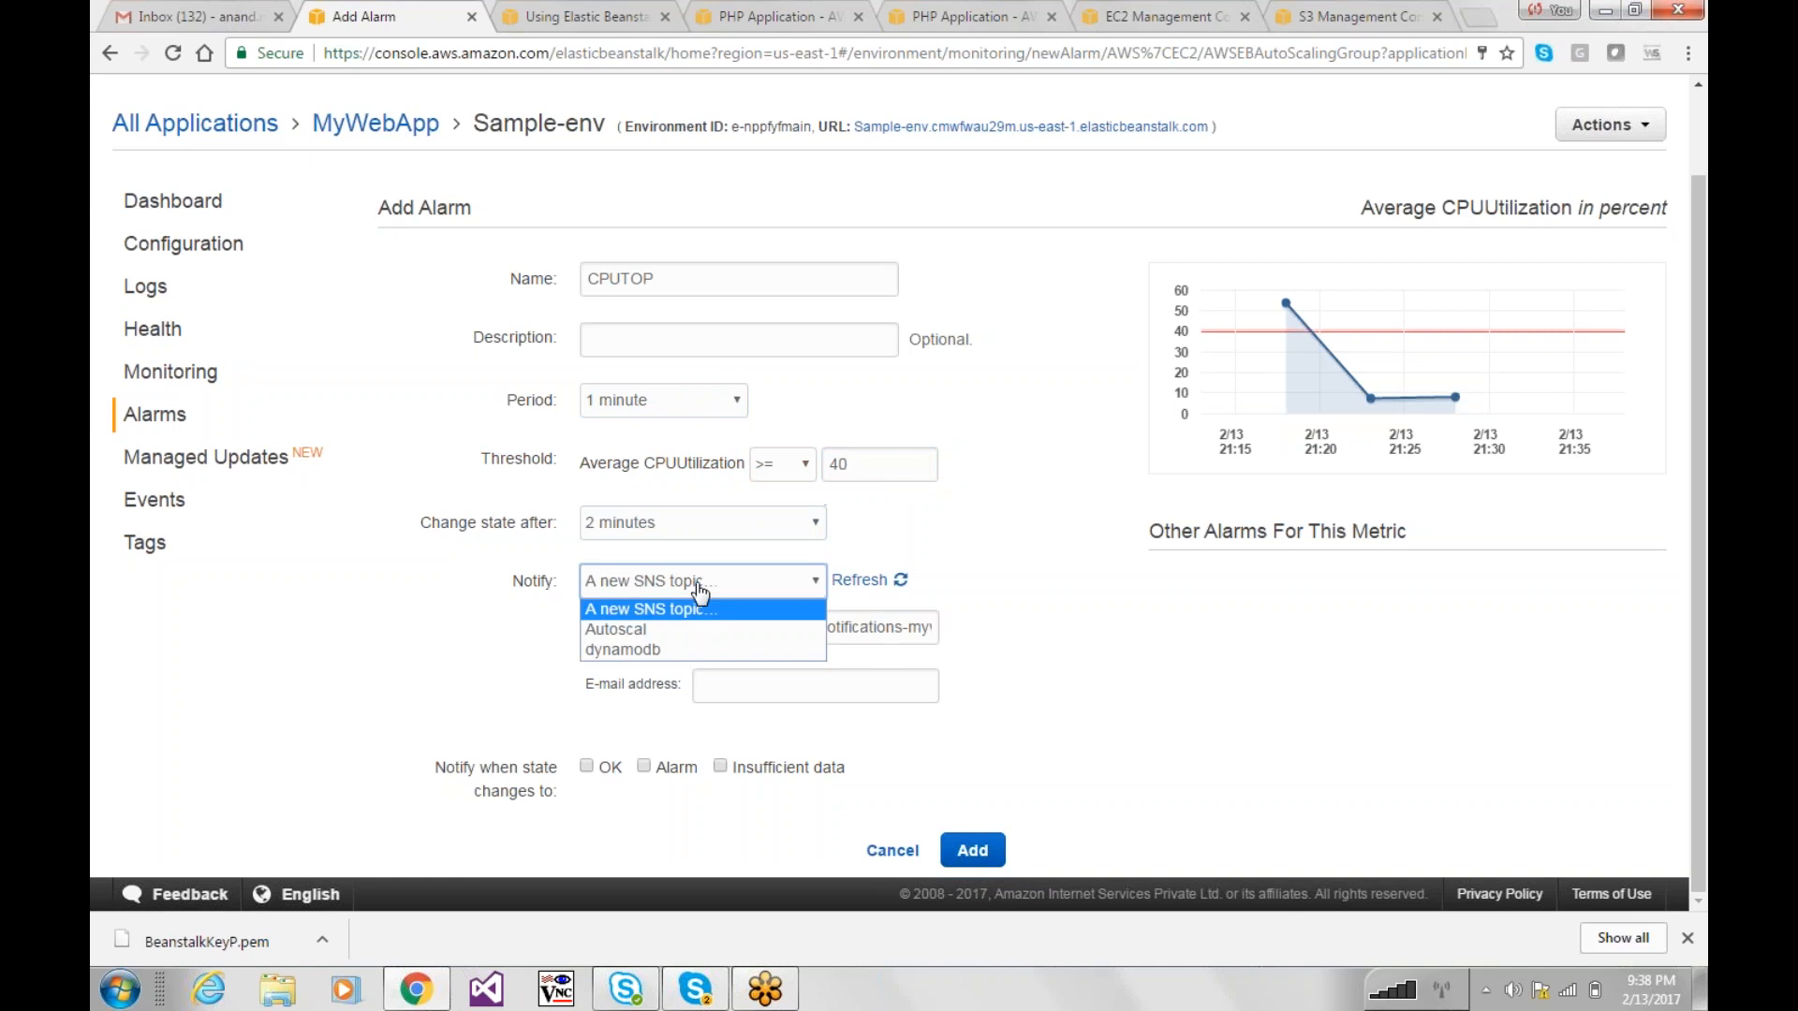
pyautogui.click(712, 626)
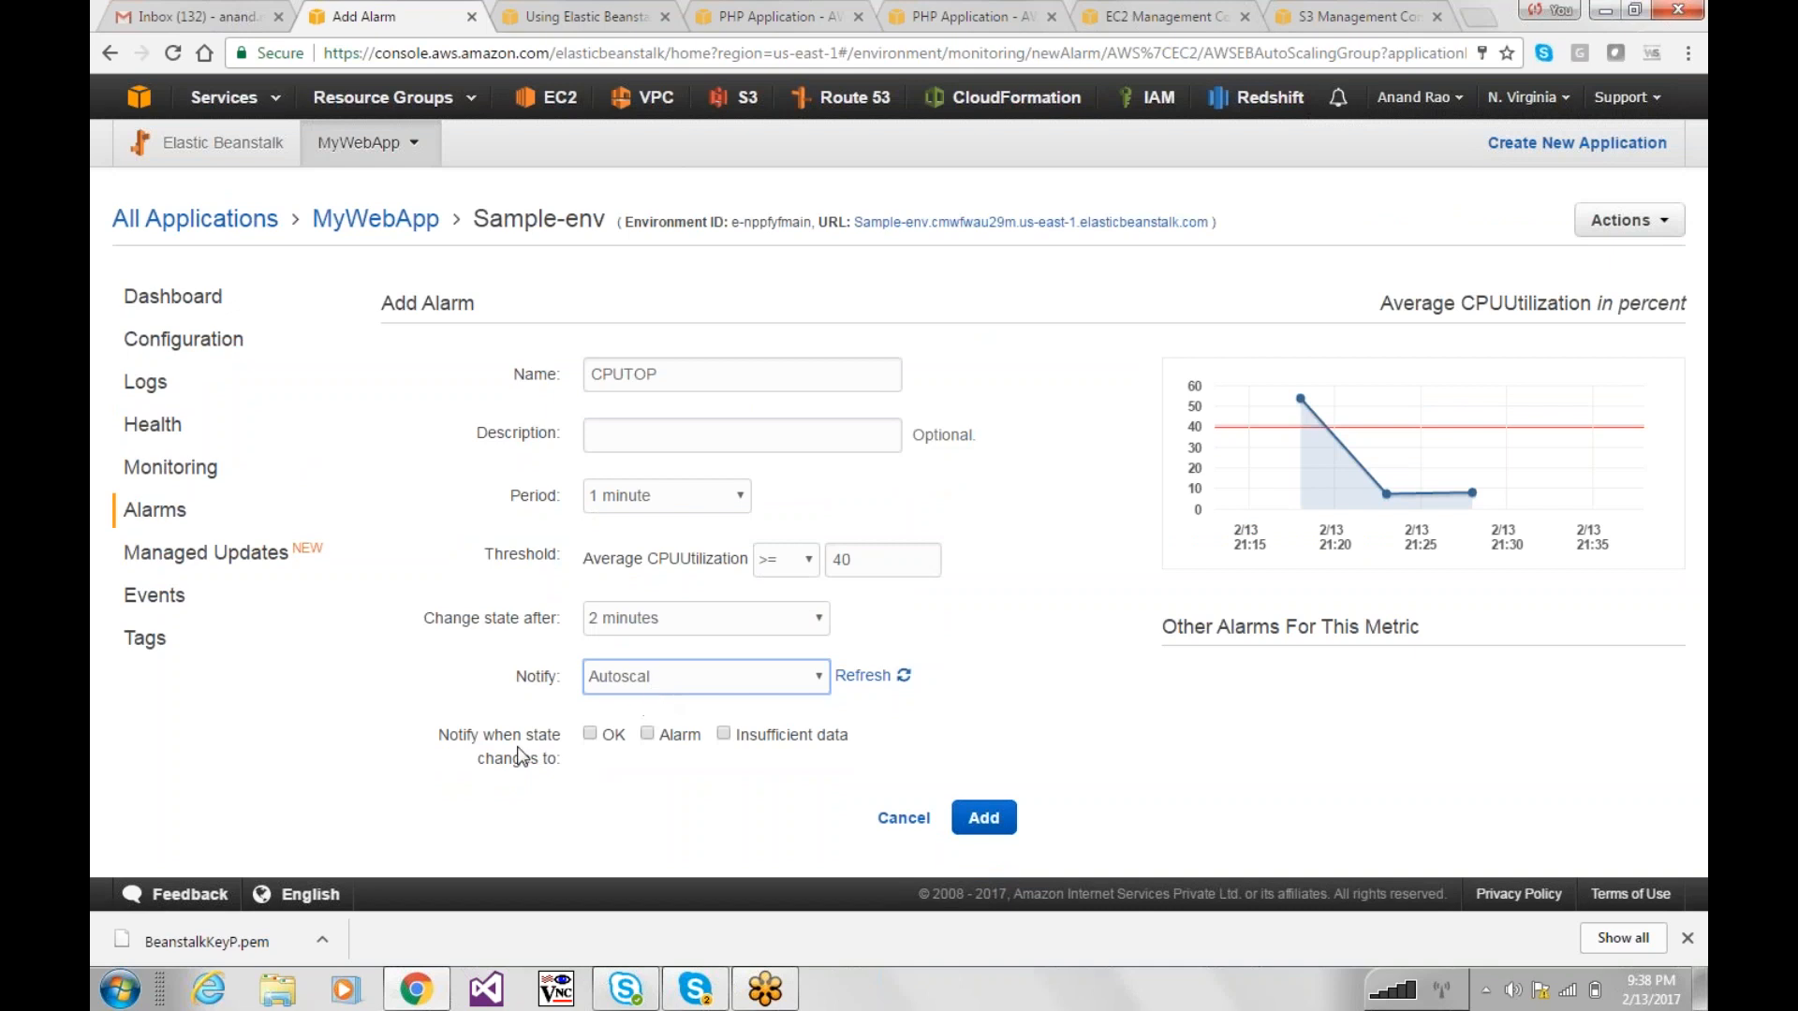
pyautogui.click(590, 735)
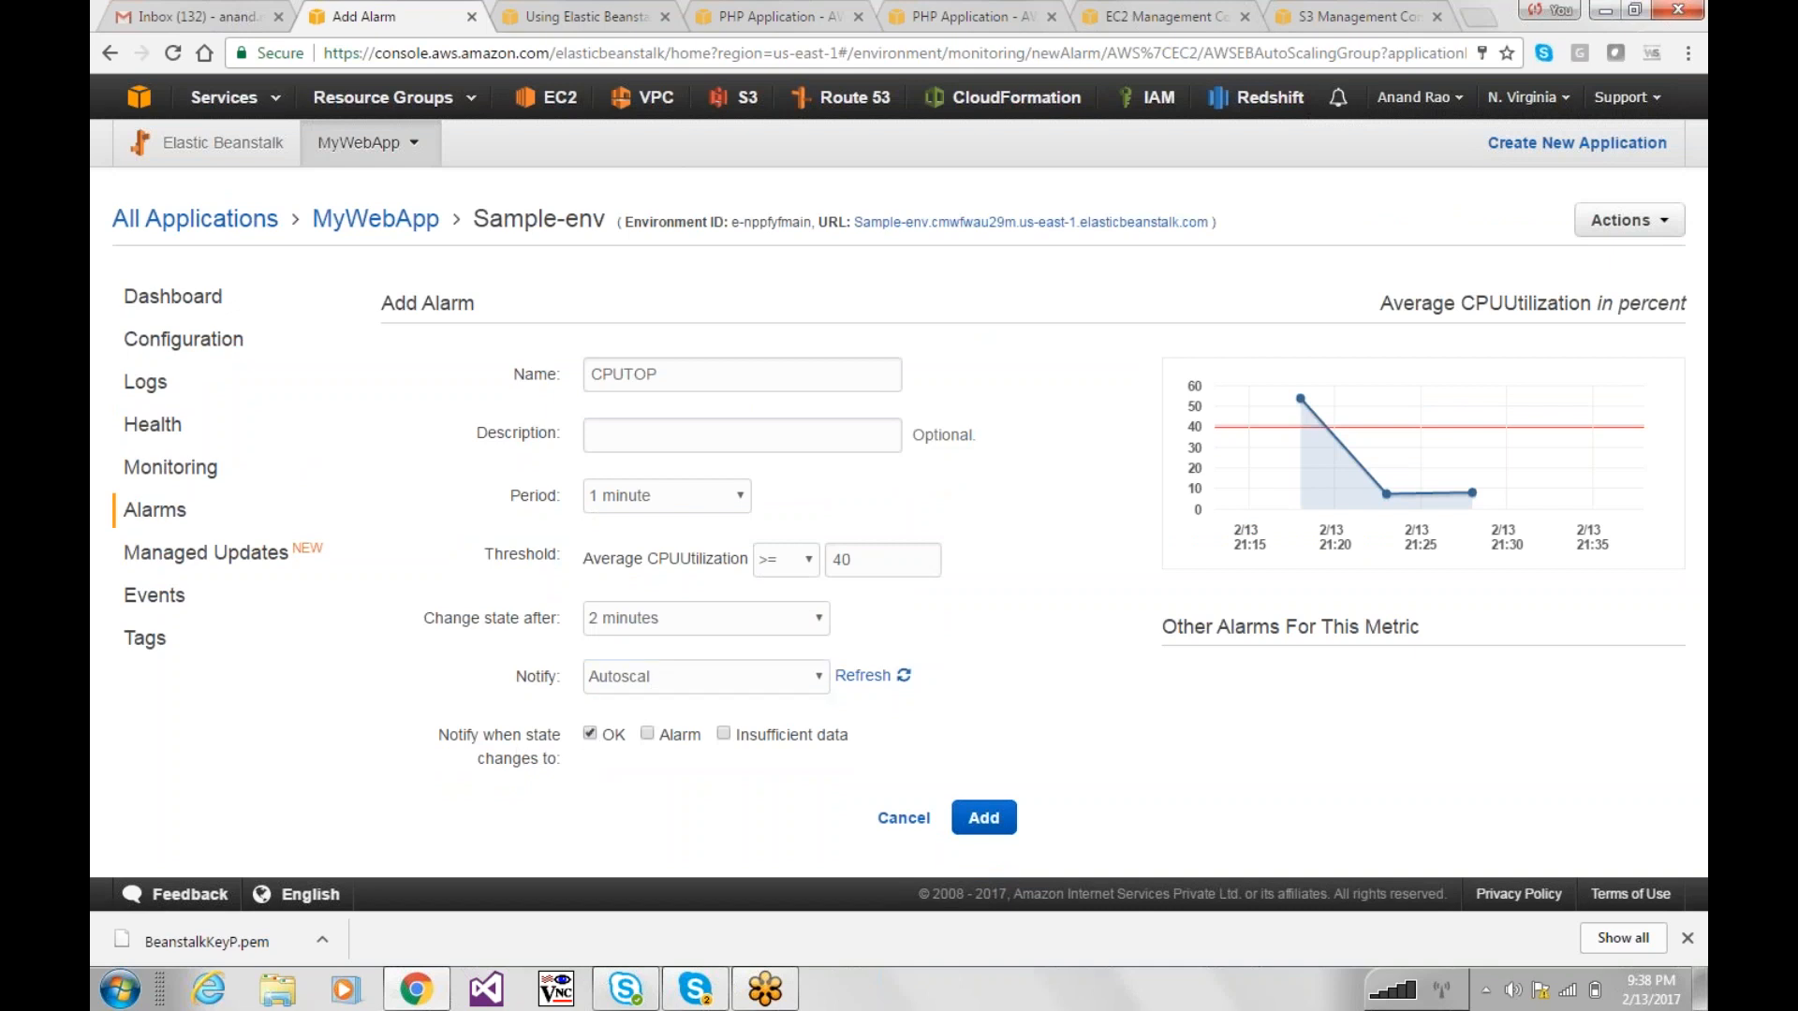
pyautogui.click(983, 820)
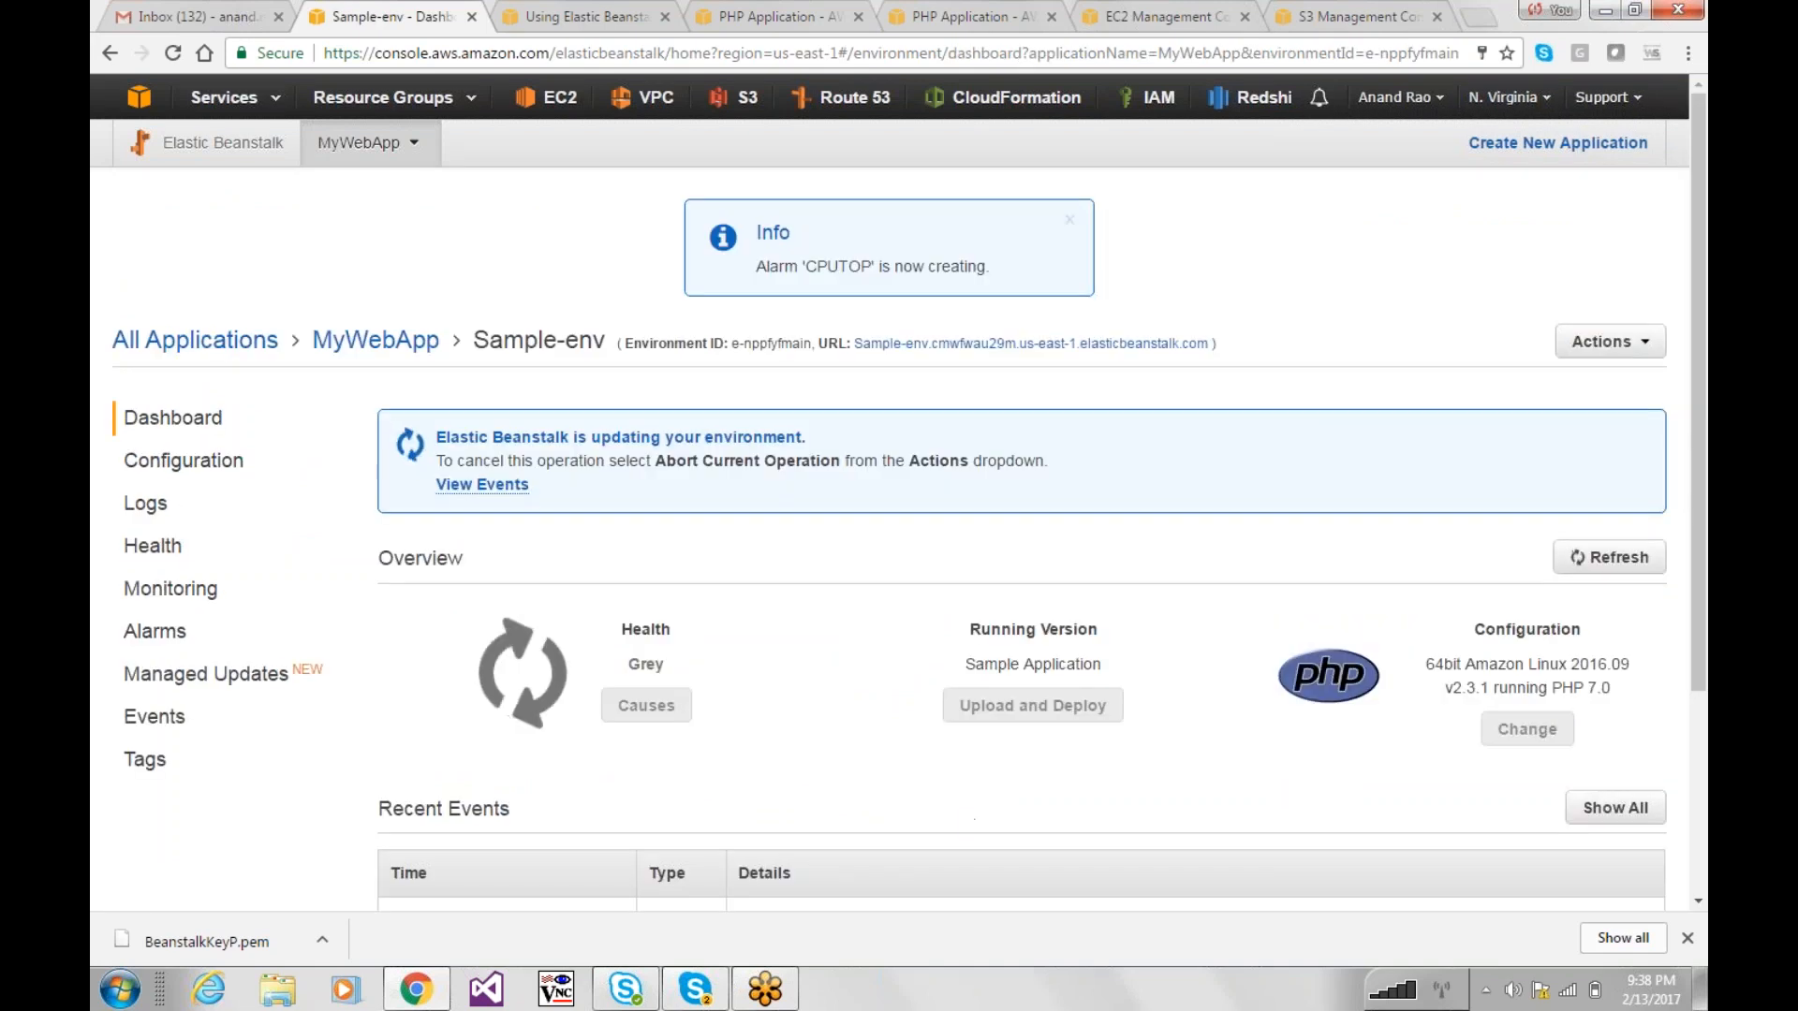
pyautogui.click(154, 631)
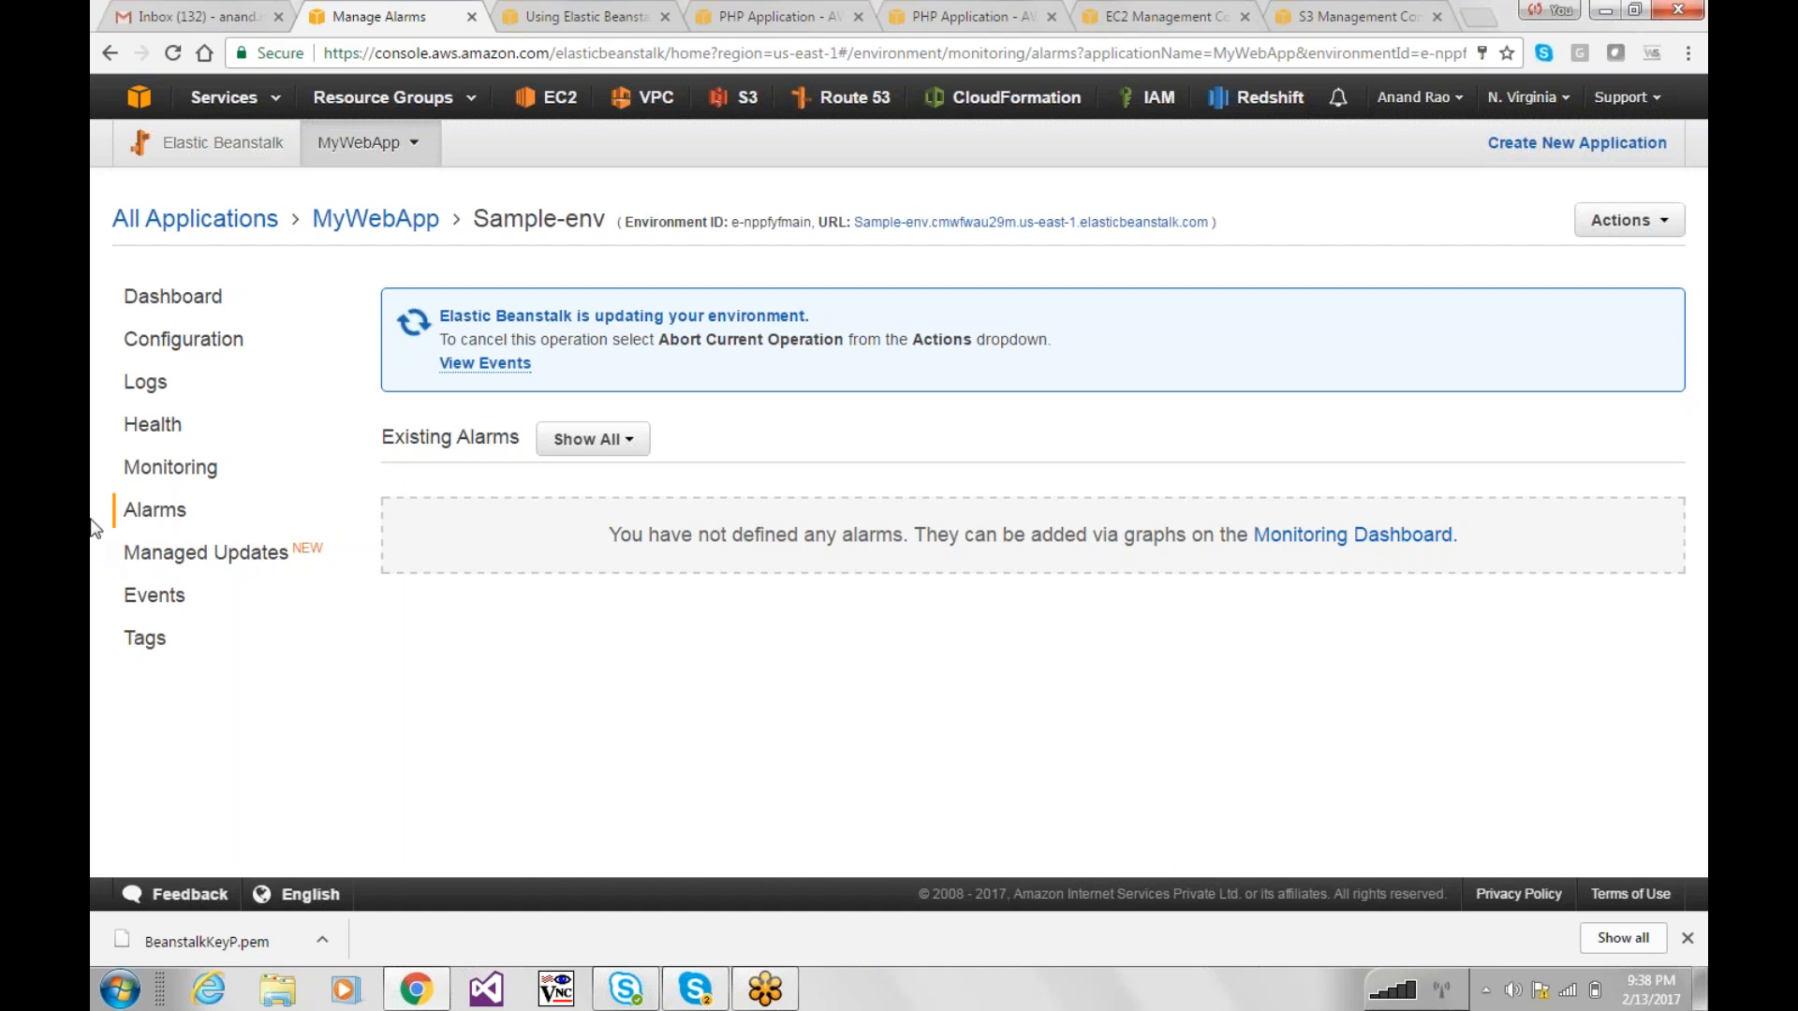
# Step: Examine Sample-env's full event history and its tags
pyautogui.click(175, 602)
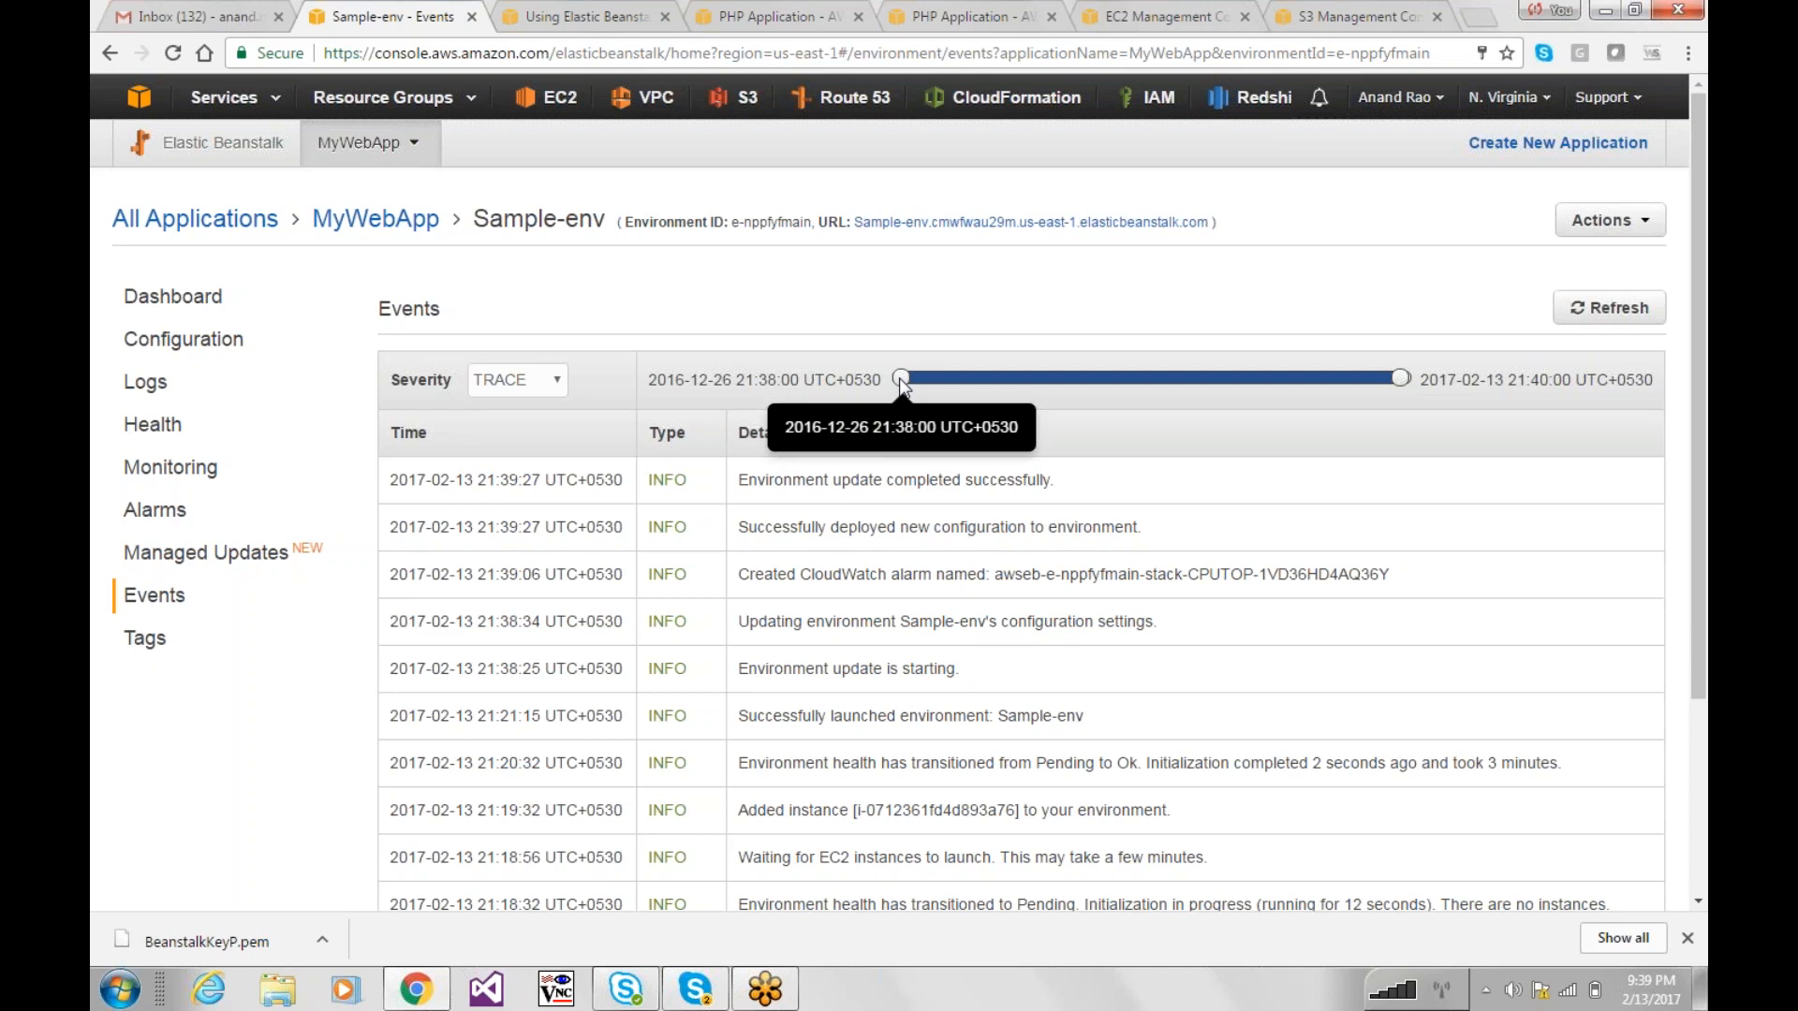
pyautogui.moveTo(903, 378); pyautogui.dragTo(824, 401)
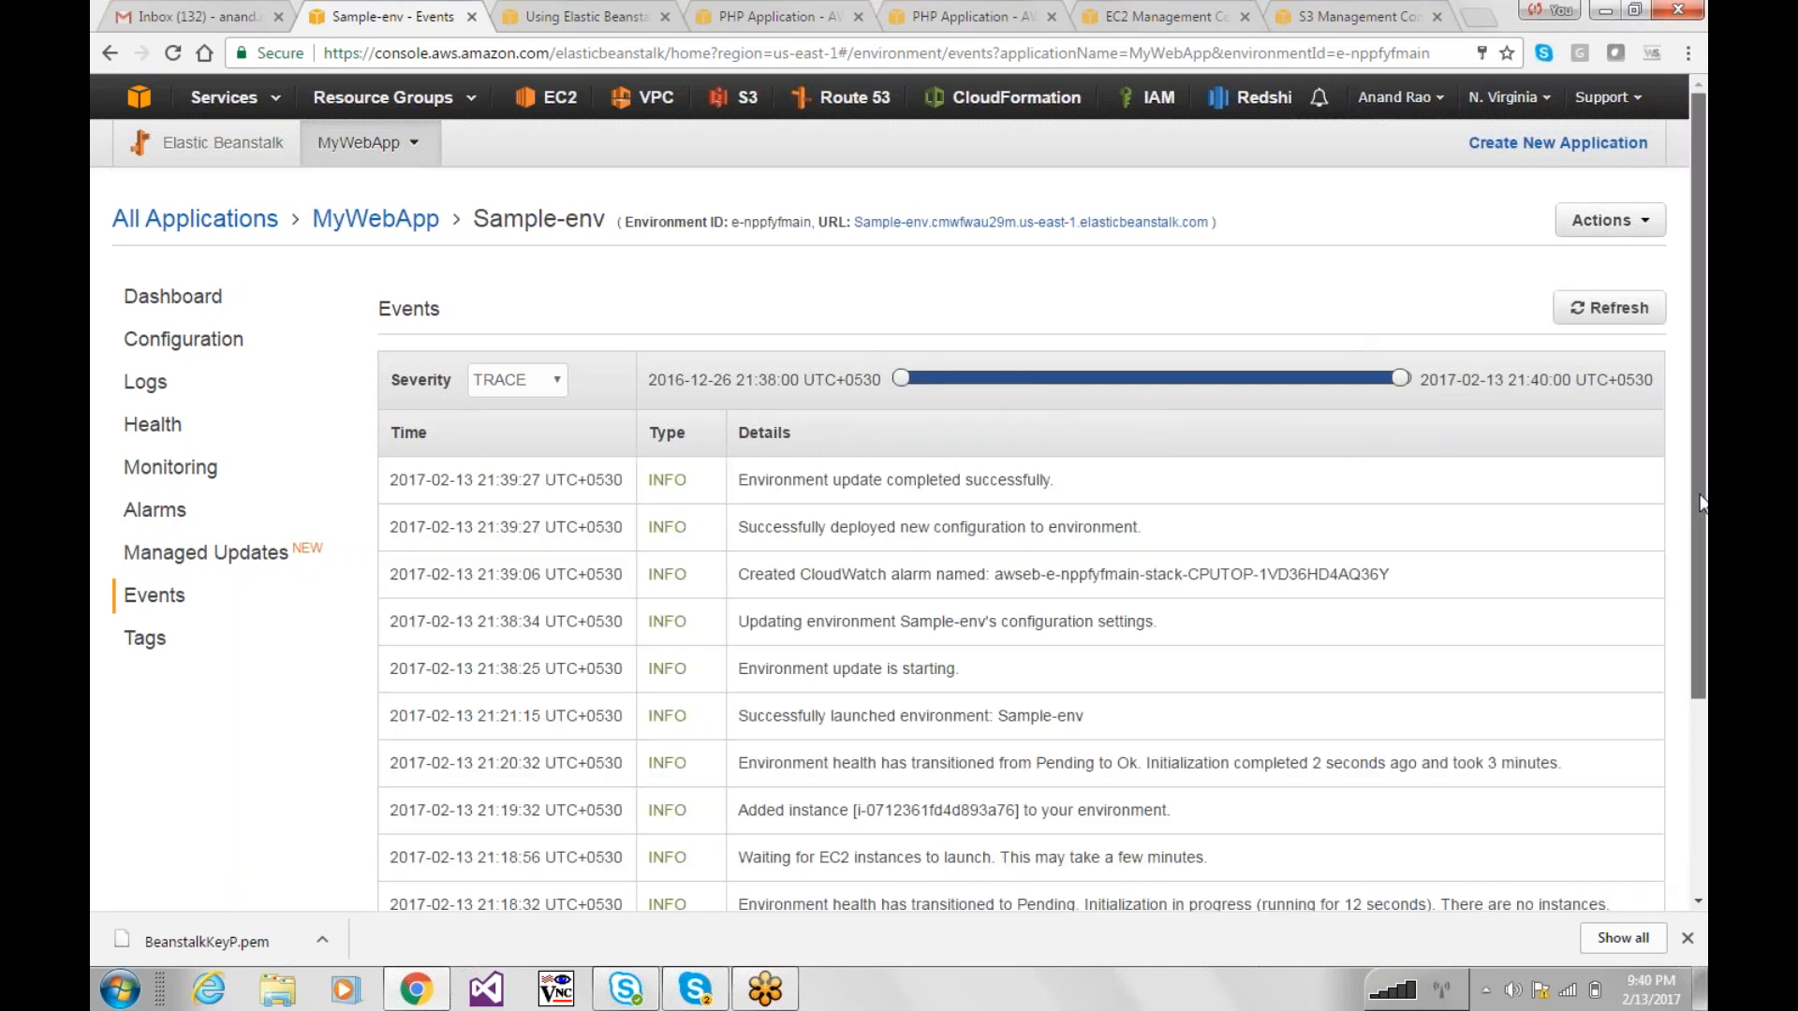
pyautogui.scroll(-1, 1694, 590)
pyautogui.scroll(-3, 1691, 585)
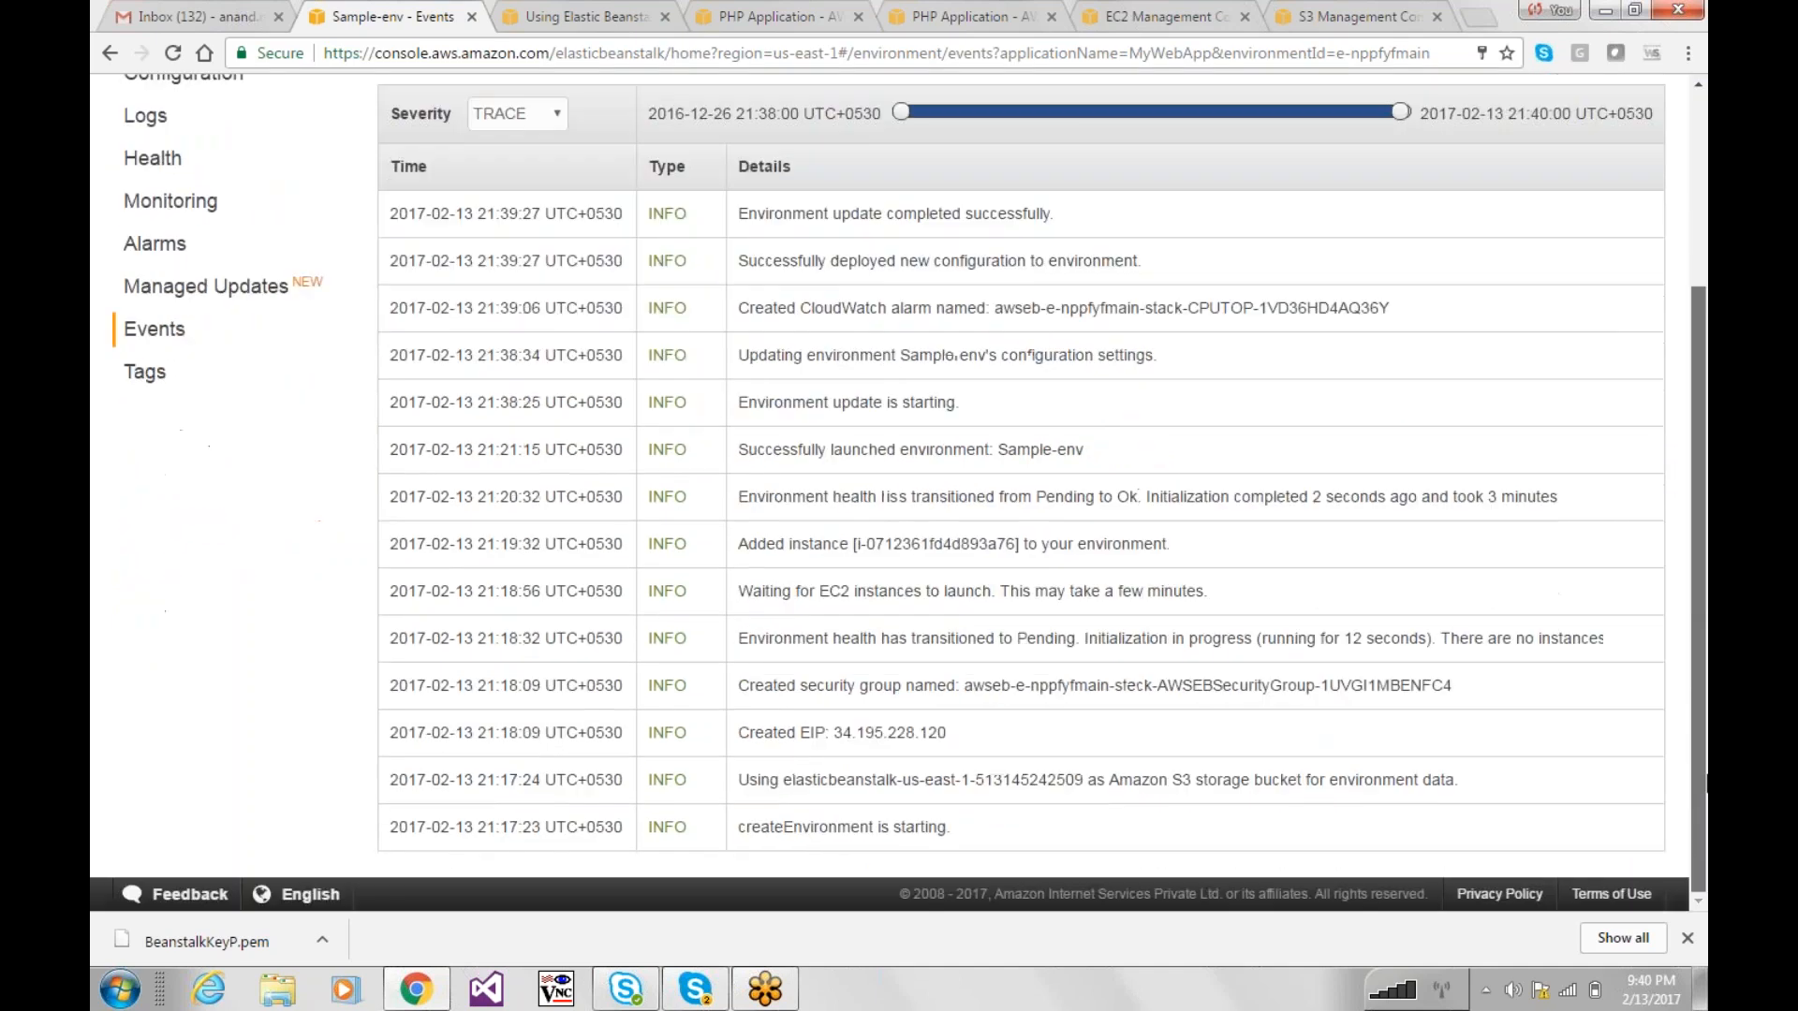
pyautogui.scroll(4, 1691, 584)
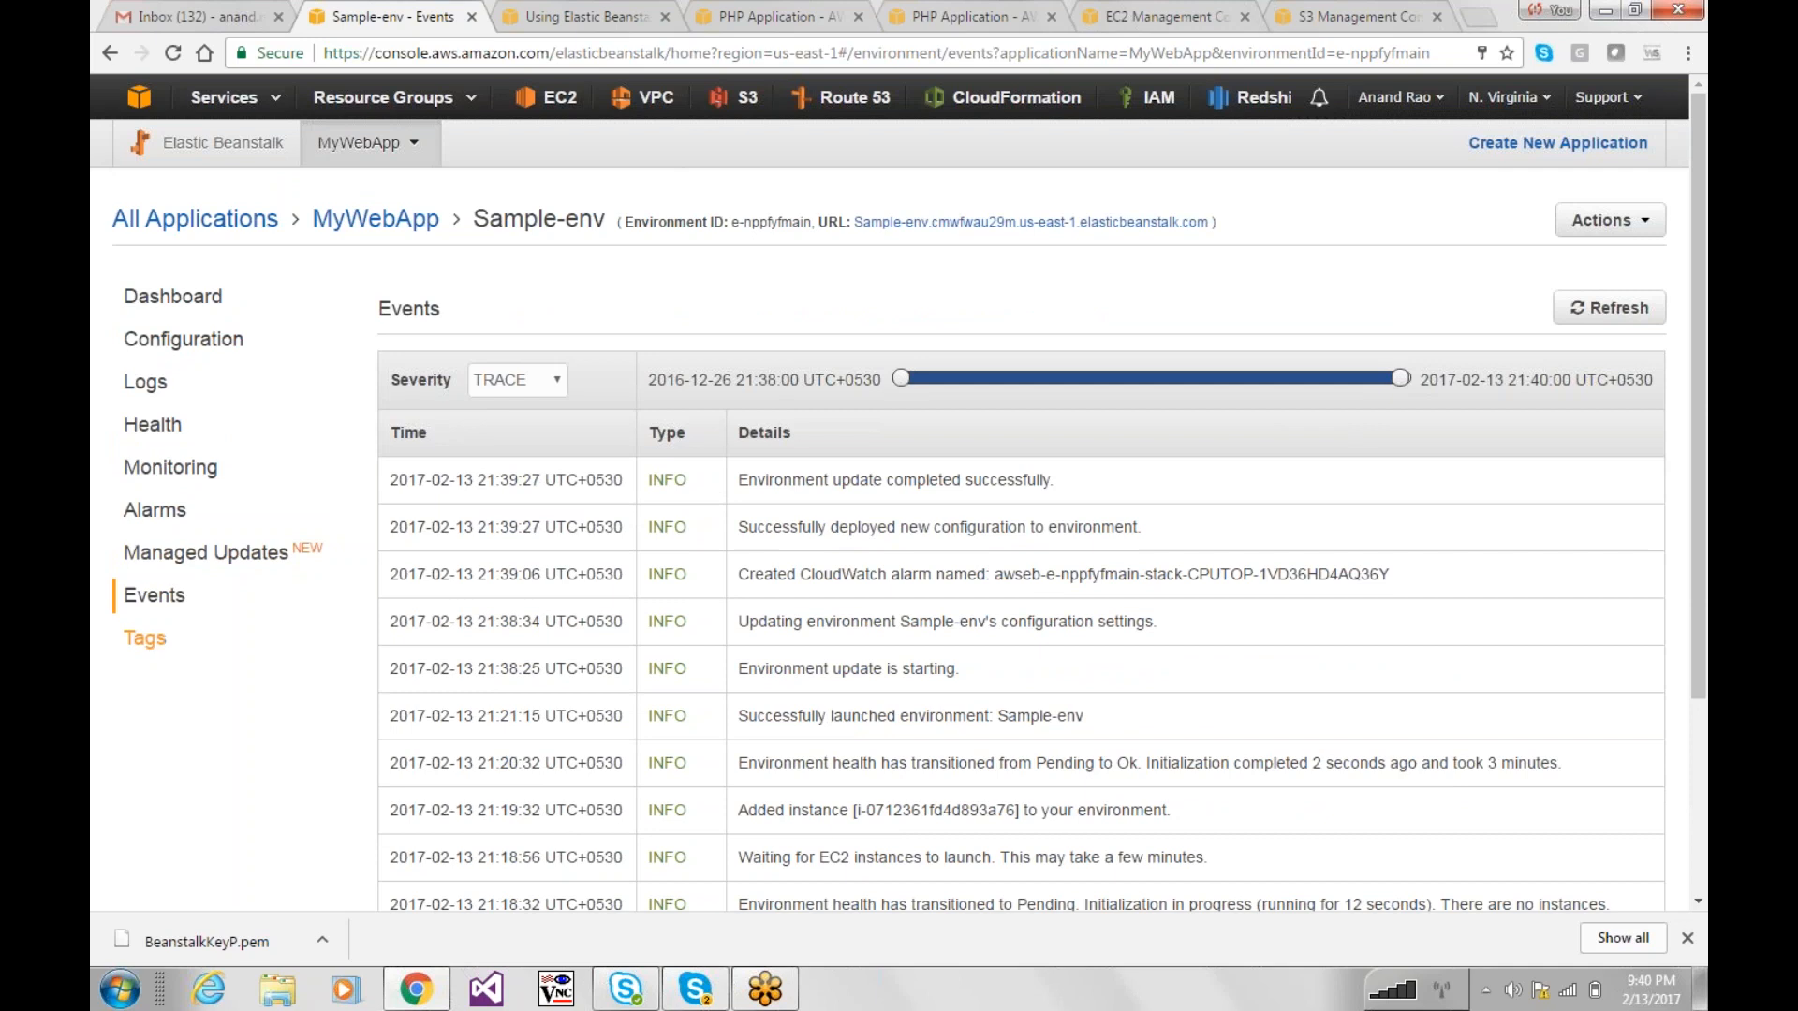
pyautogui.click(146, 638)
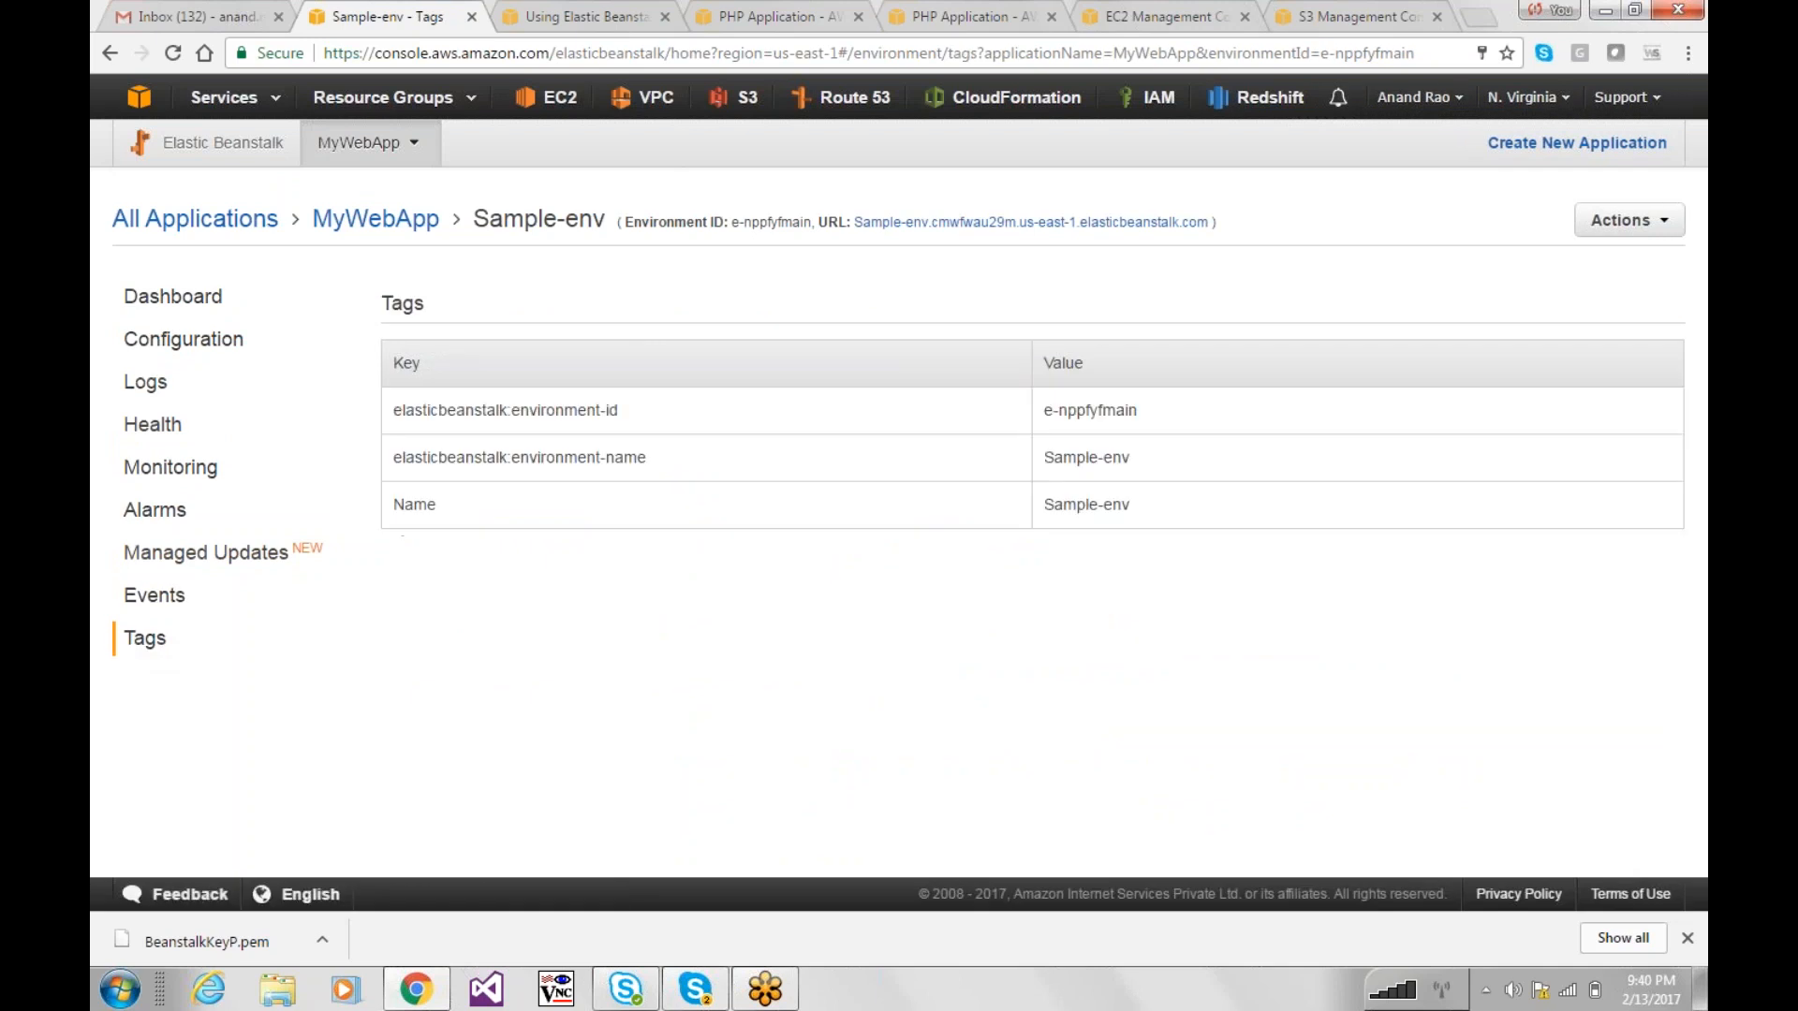
# Step: Return to Sample-env's dashboard, view its Save Configuration form without saving, and open MyWebApp's saved configurations
pyautogui.click(191, 298)
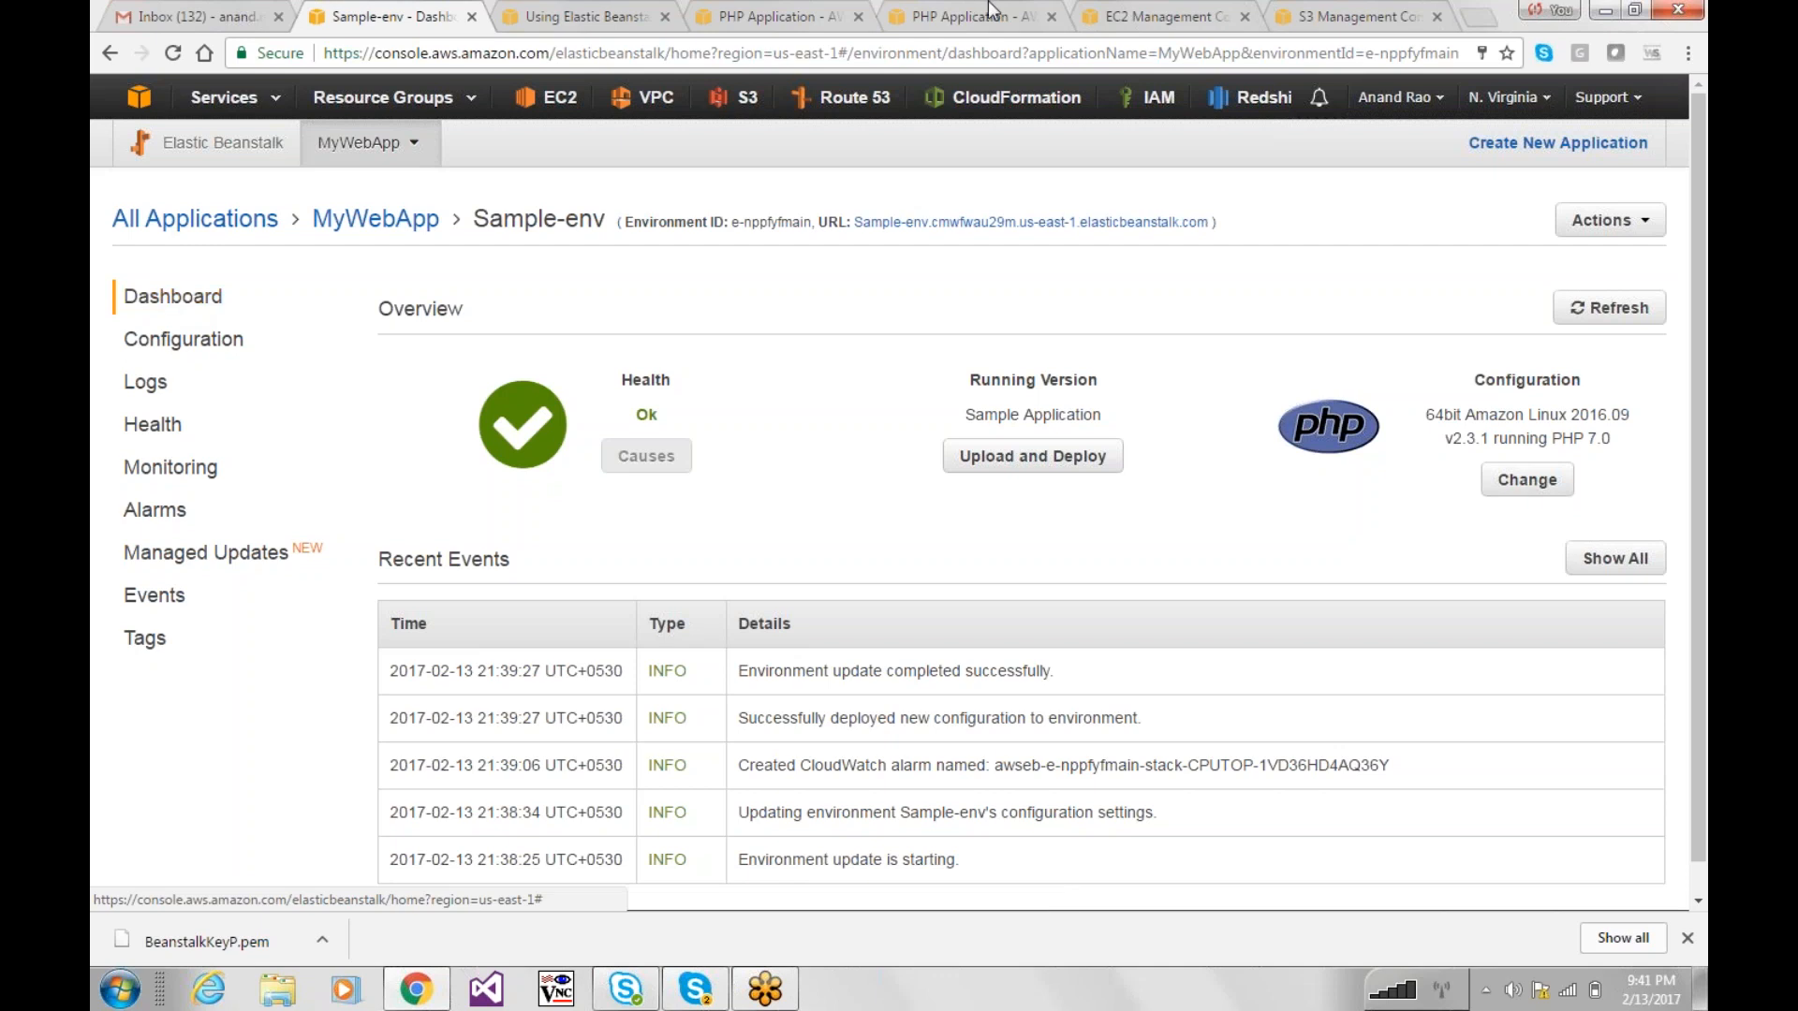
pyautogui.click(1588, 223)
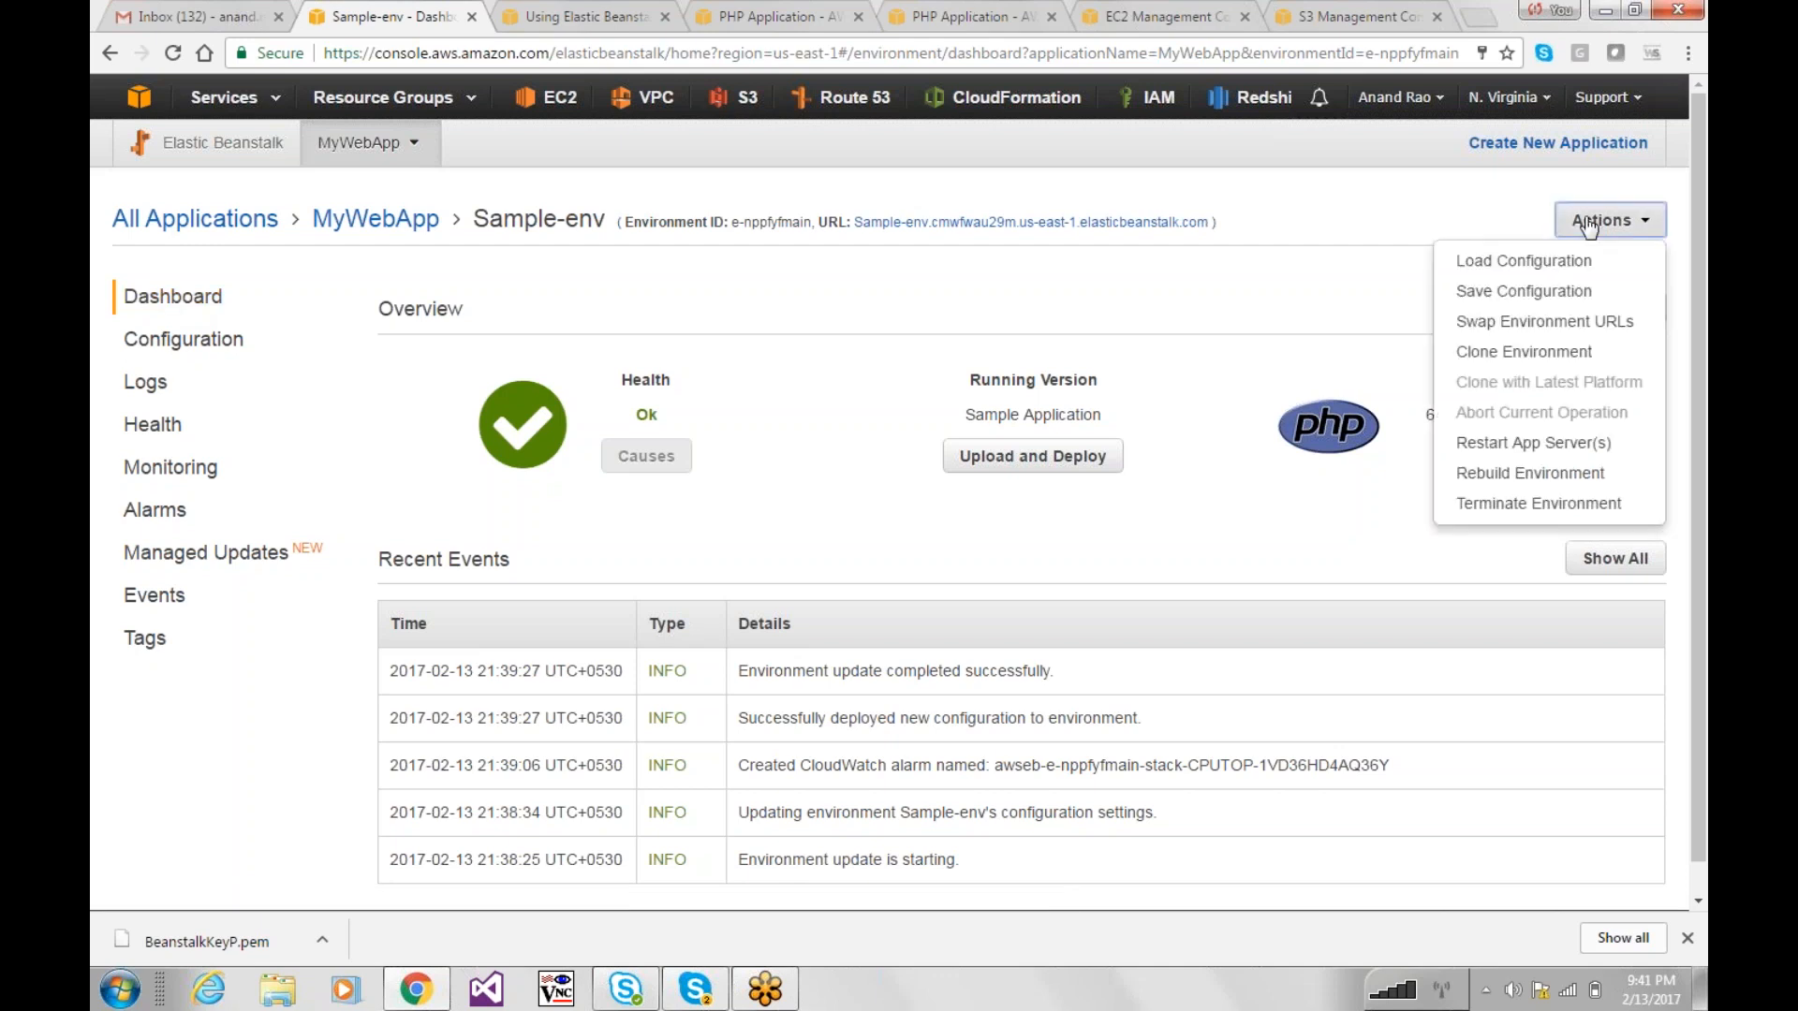
pyautogui.click(1505, 294)
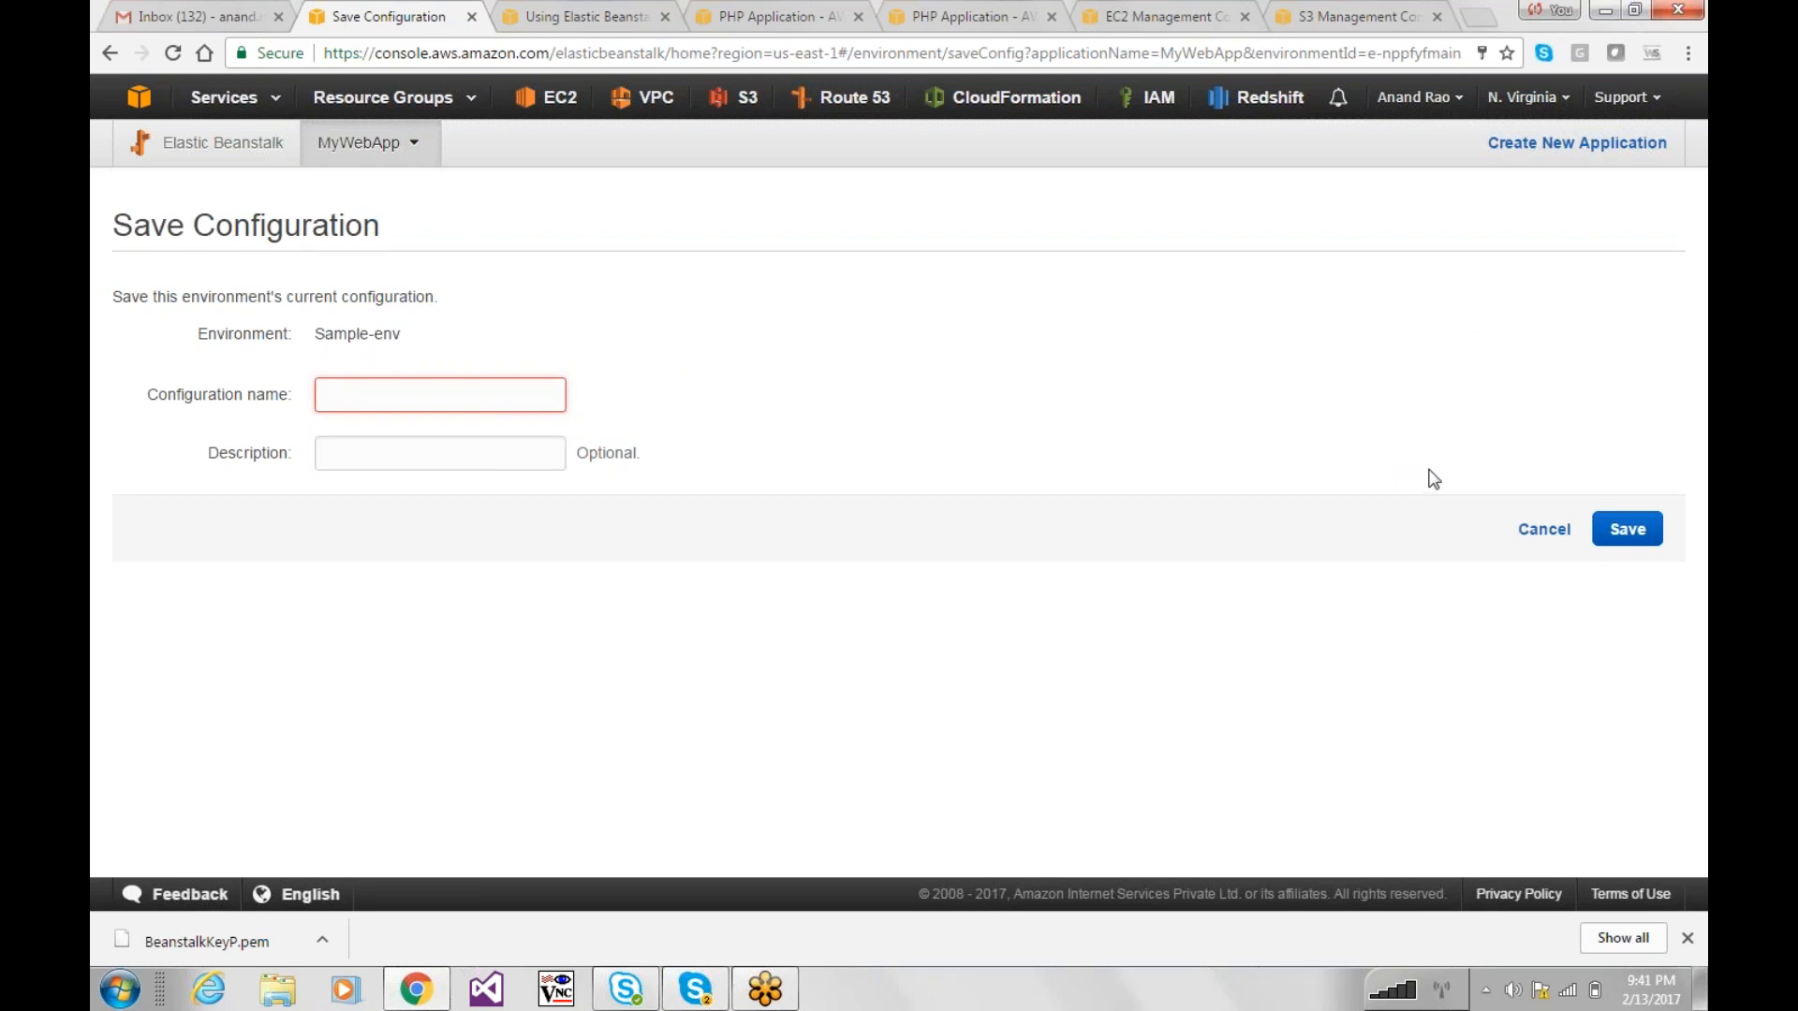
pyautogui.click(1544, 529)
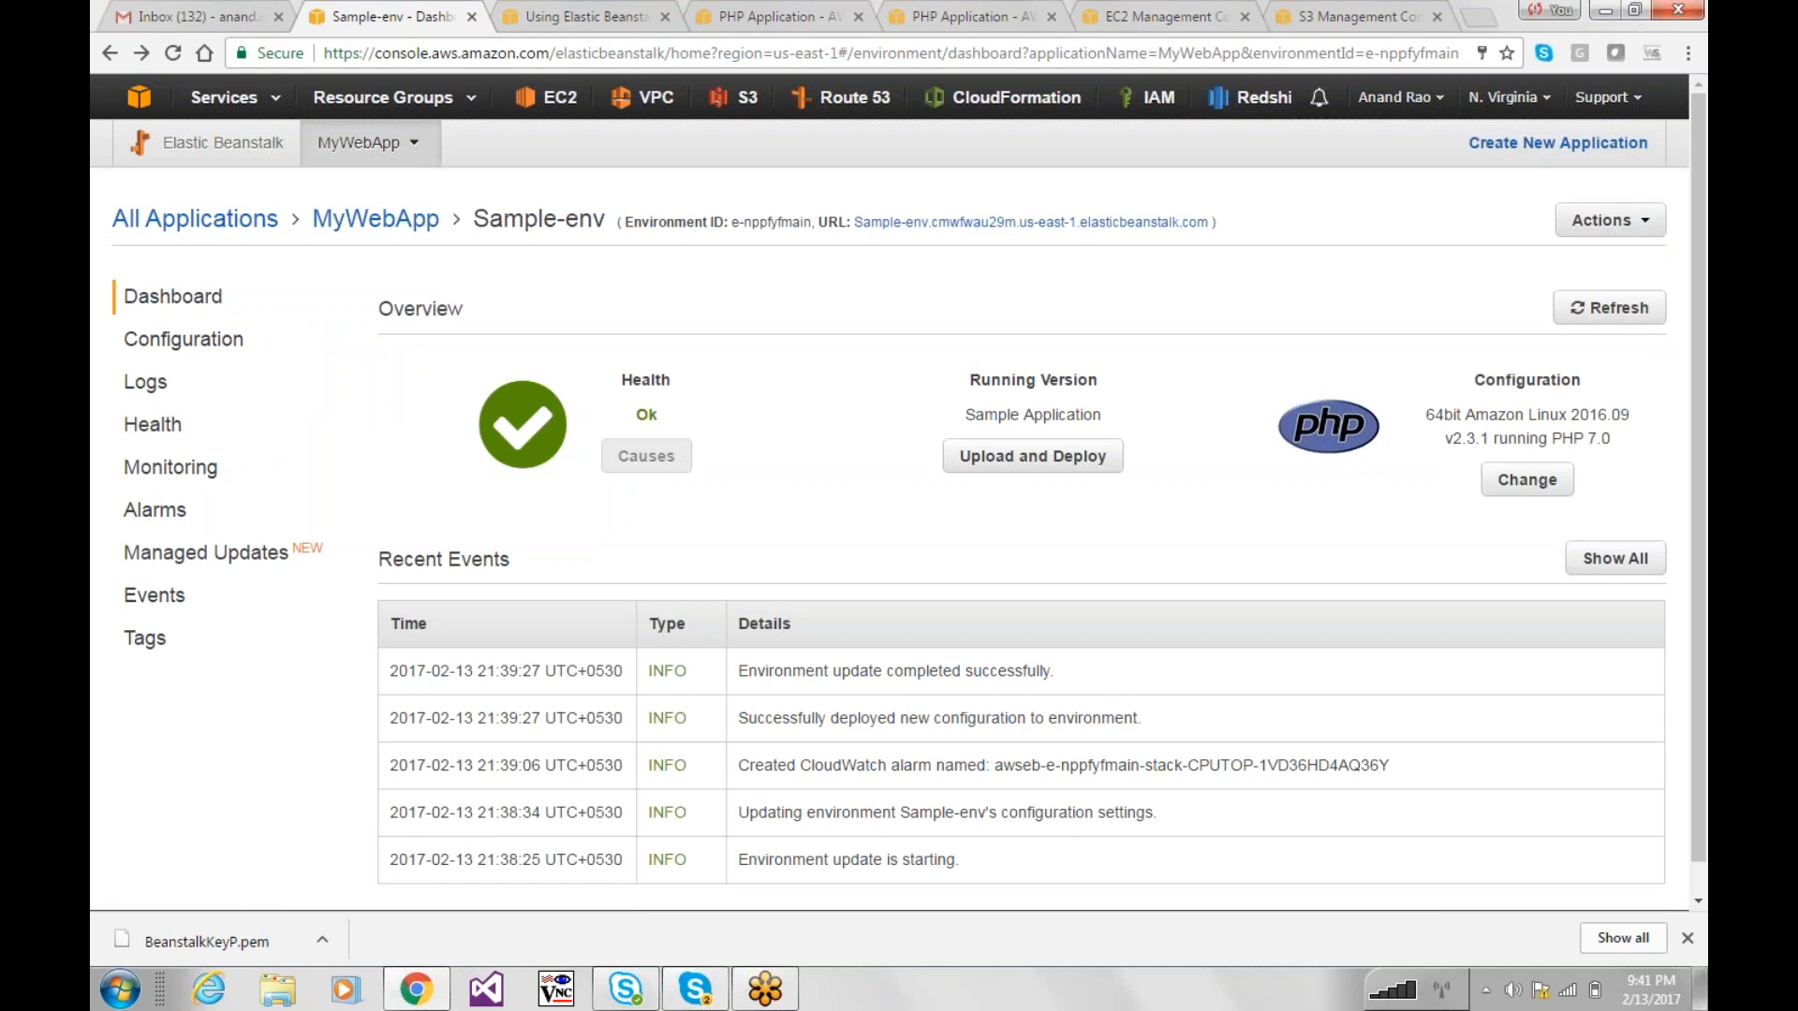
pyautogui.click(1610, 220)
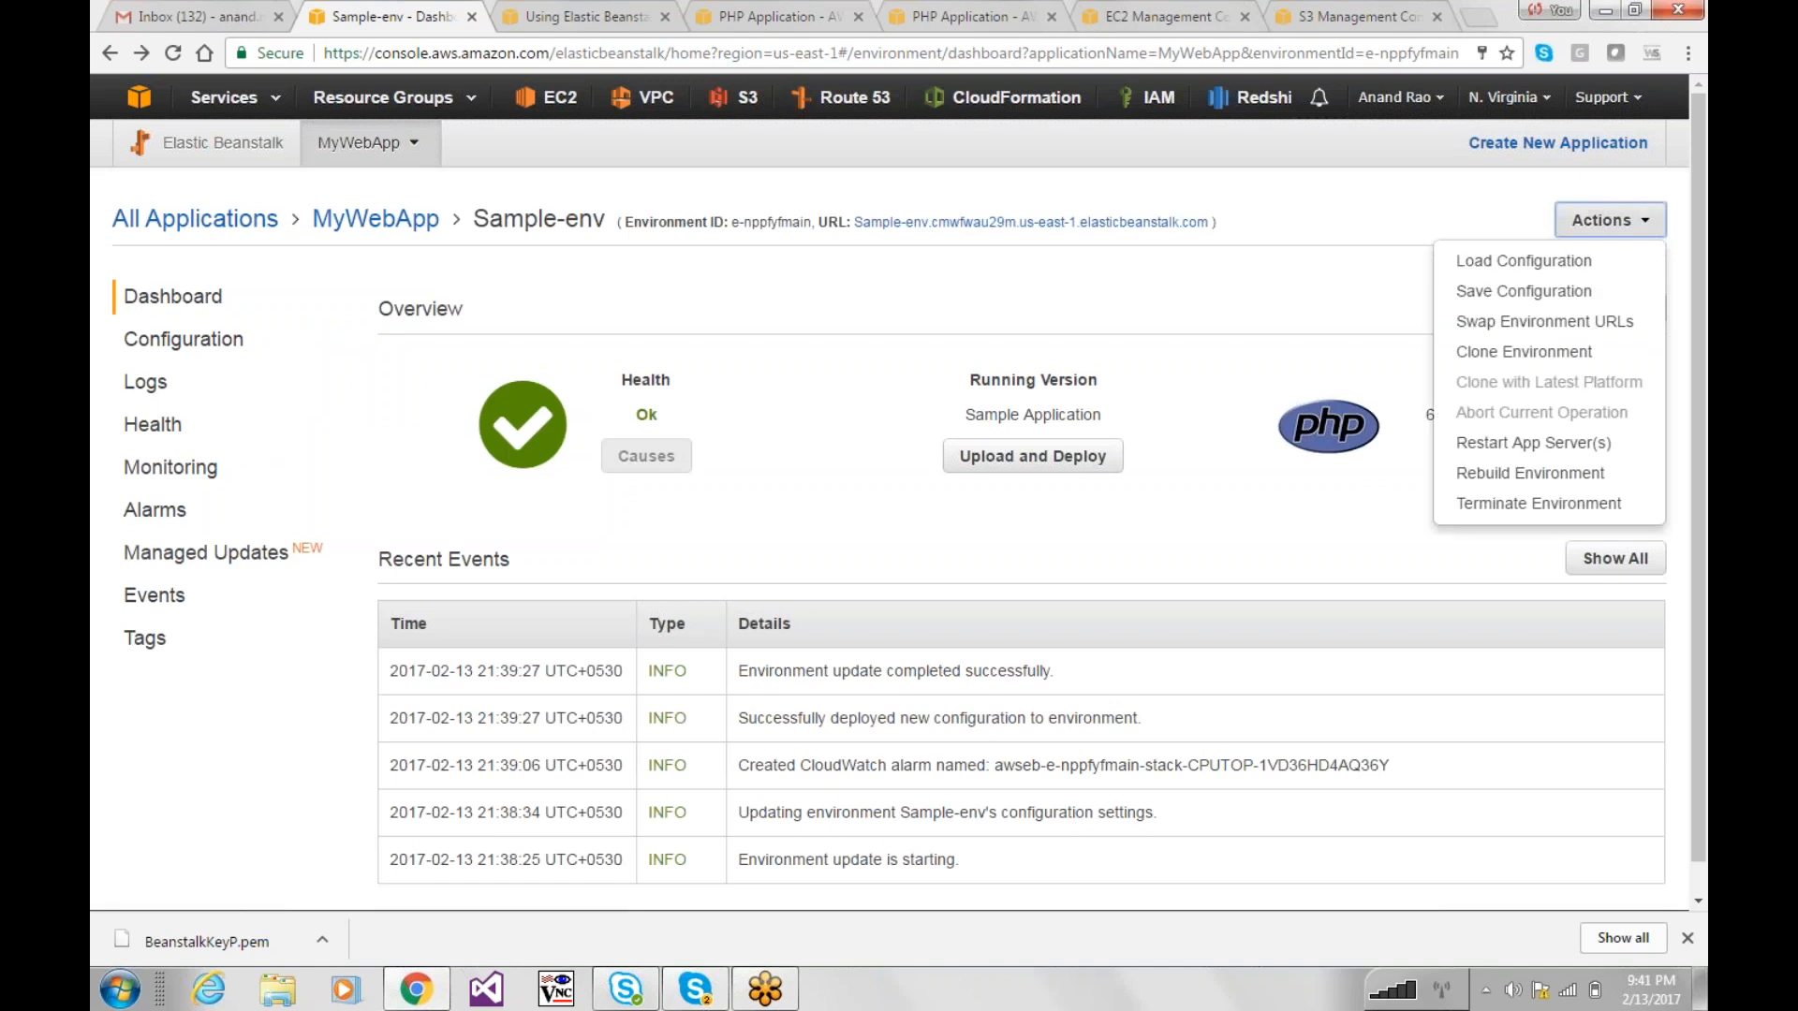
pyautogui.click(1559, 261)
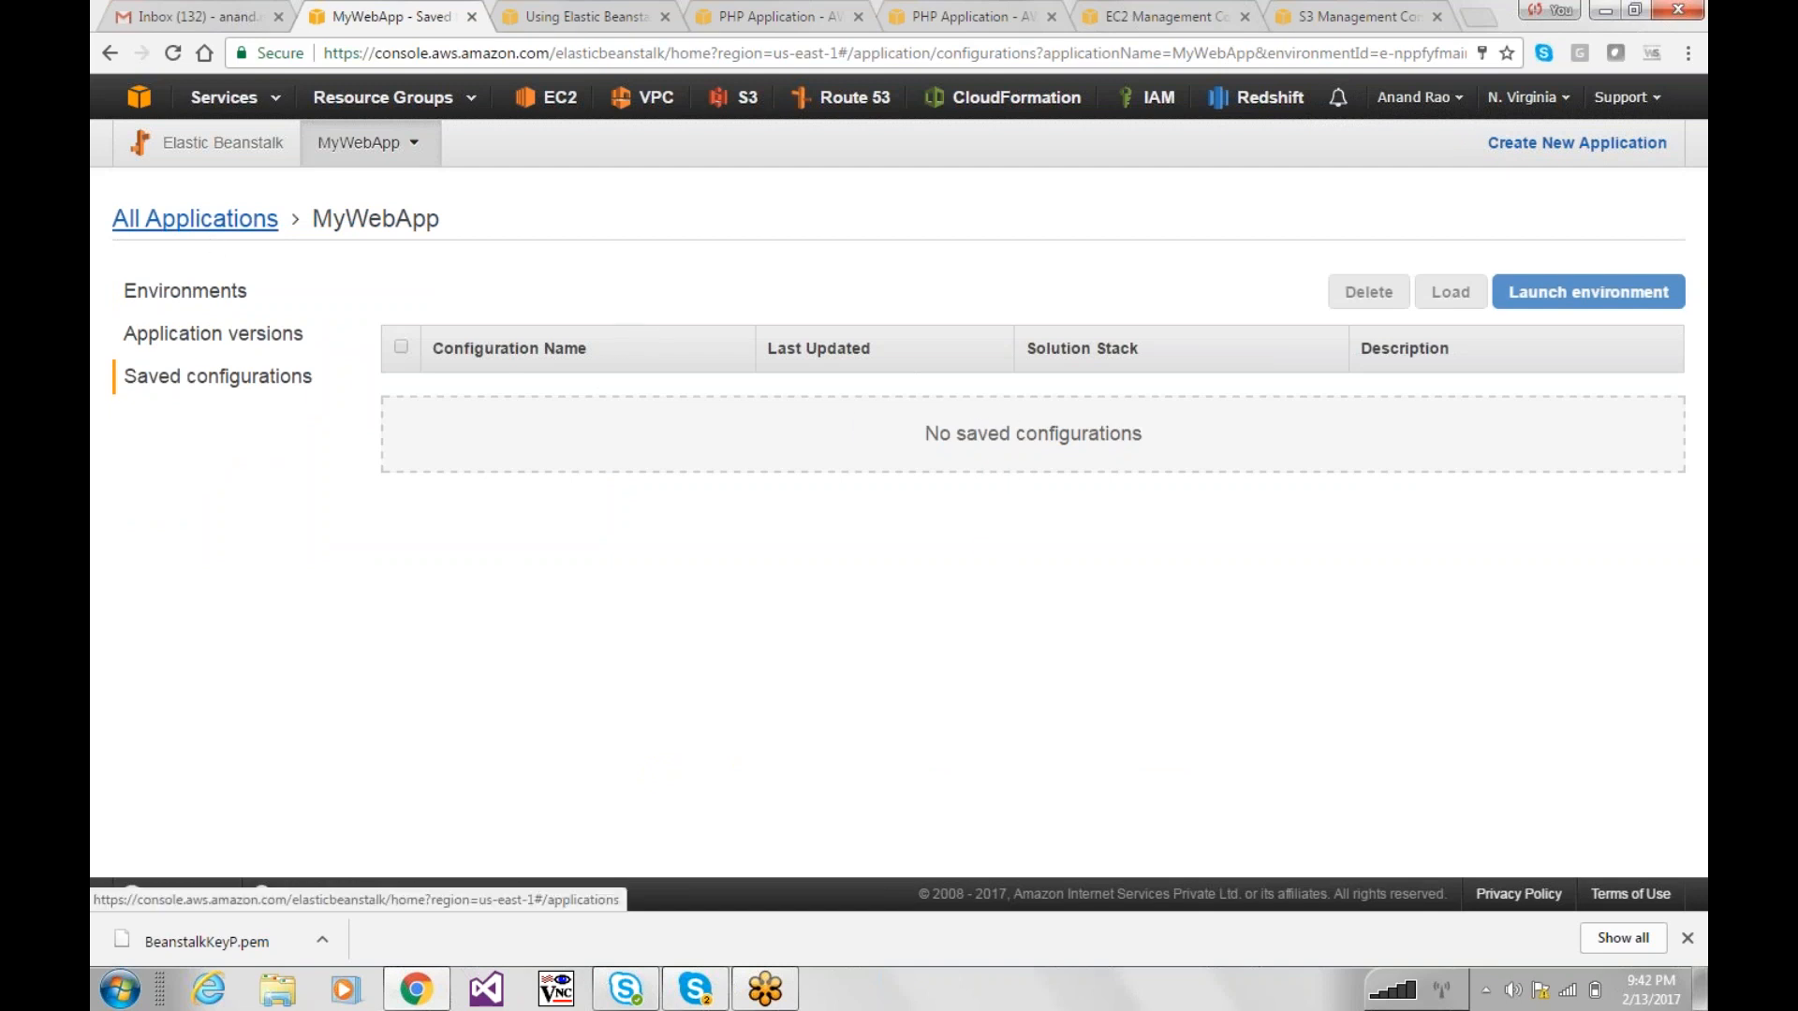
# Step: View the actions available for MyWebApp in the list of all applications and reopen the Sample-env environment
pyautogui.click(195, 218)
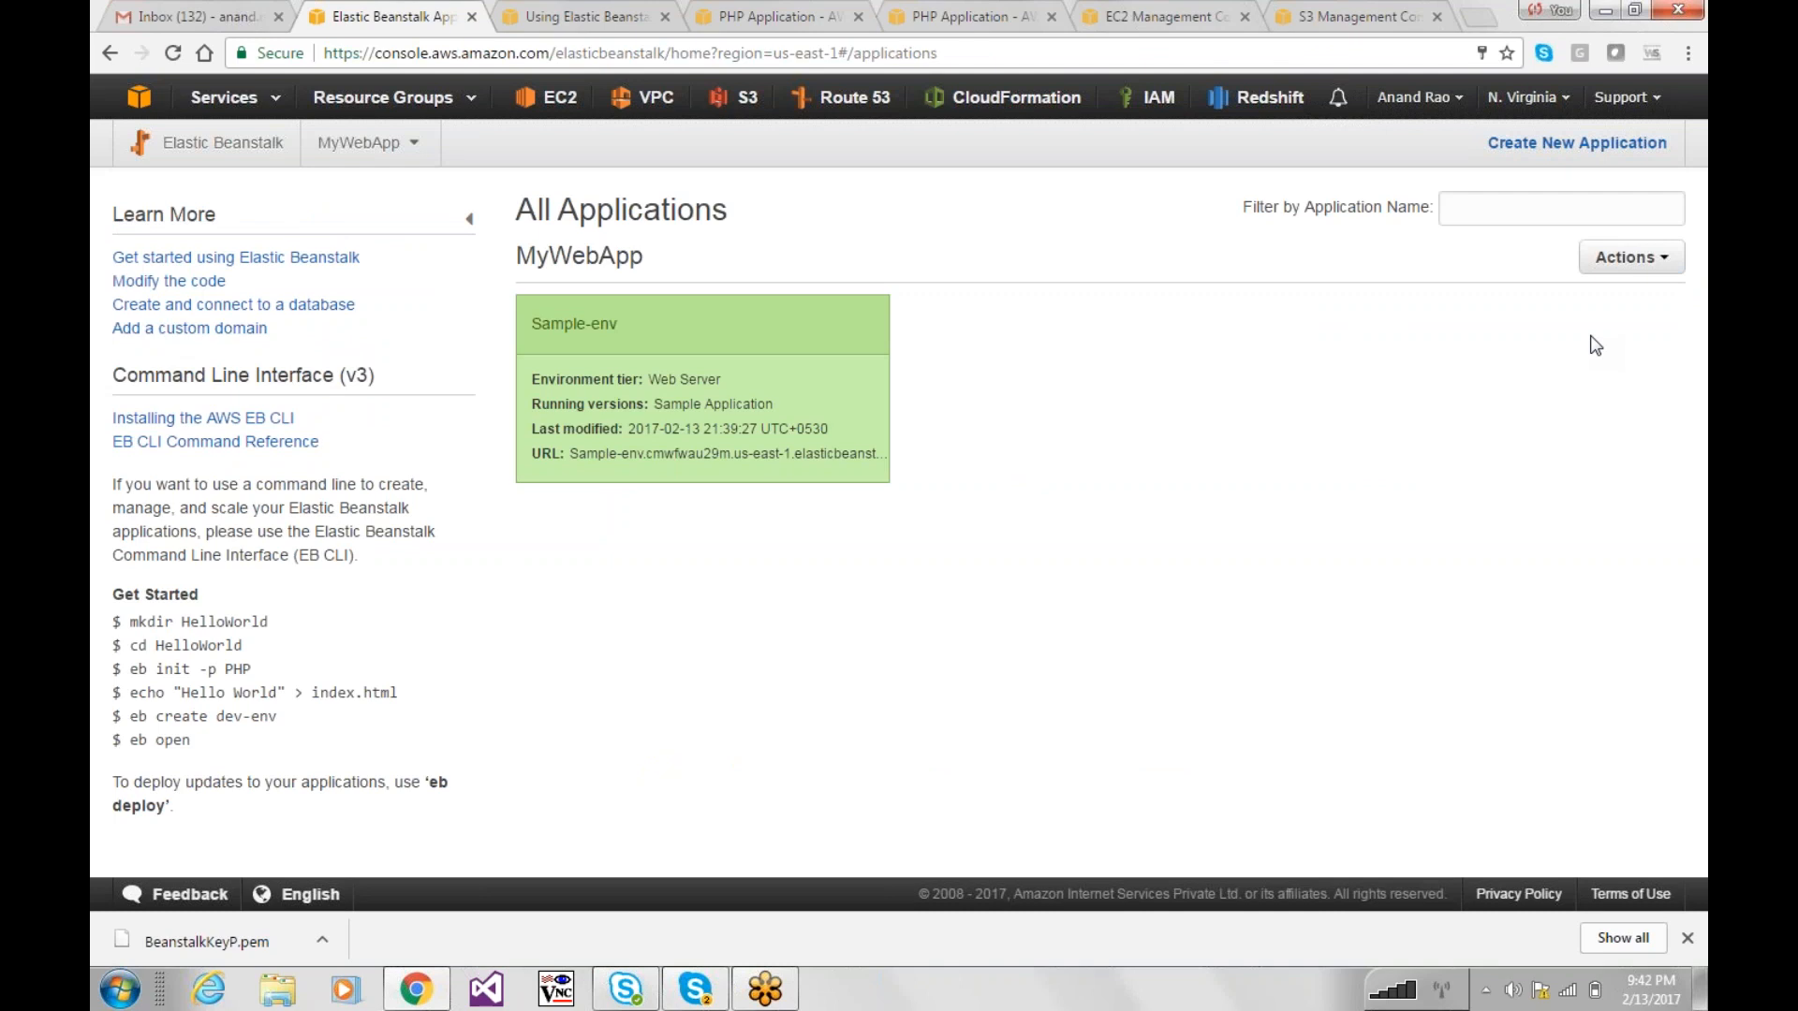
pyautogui.click(1622, 274)
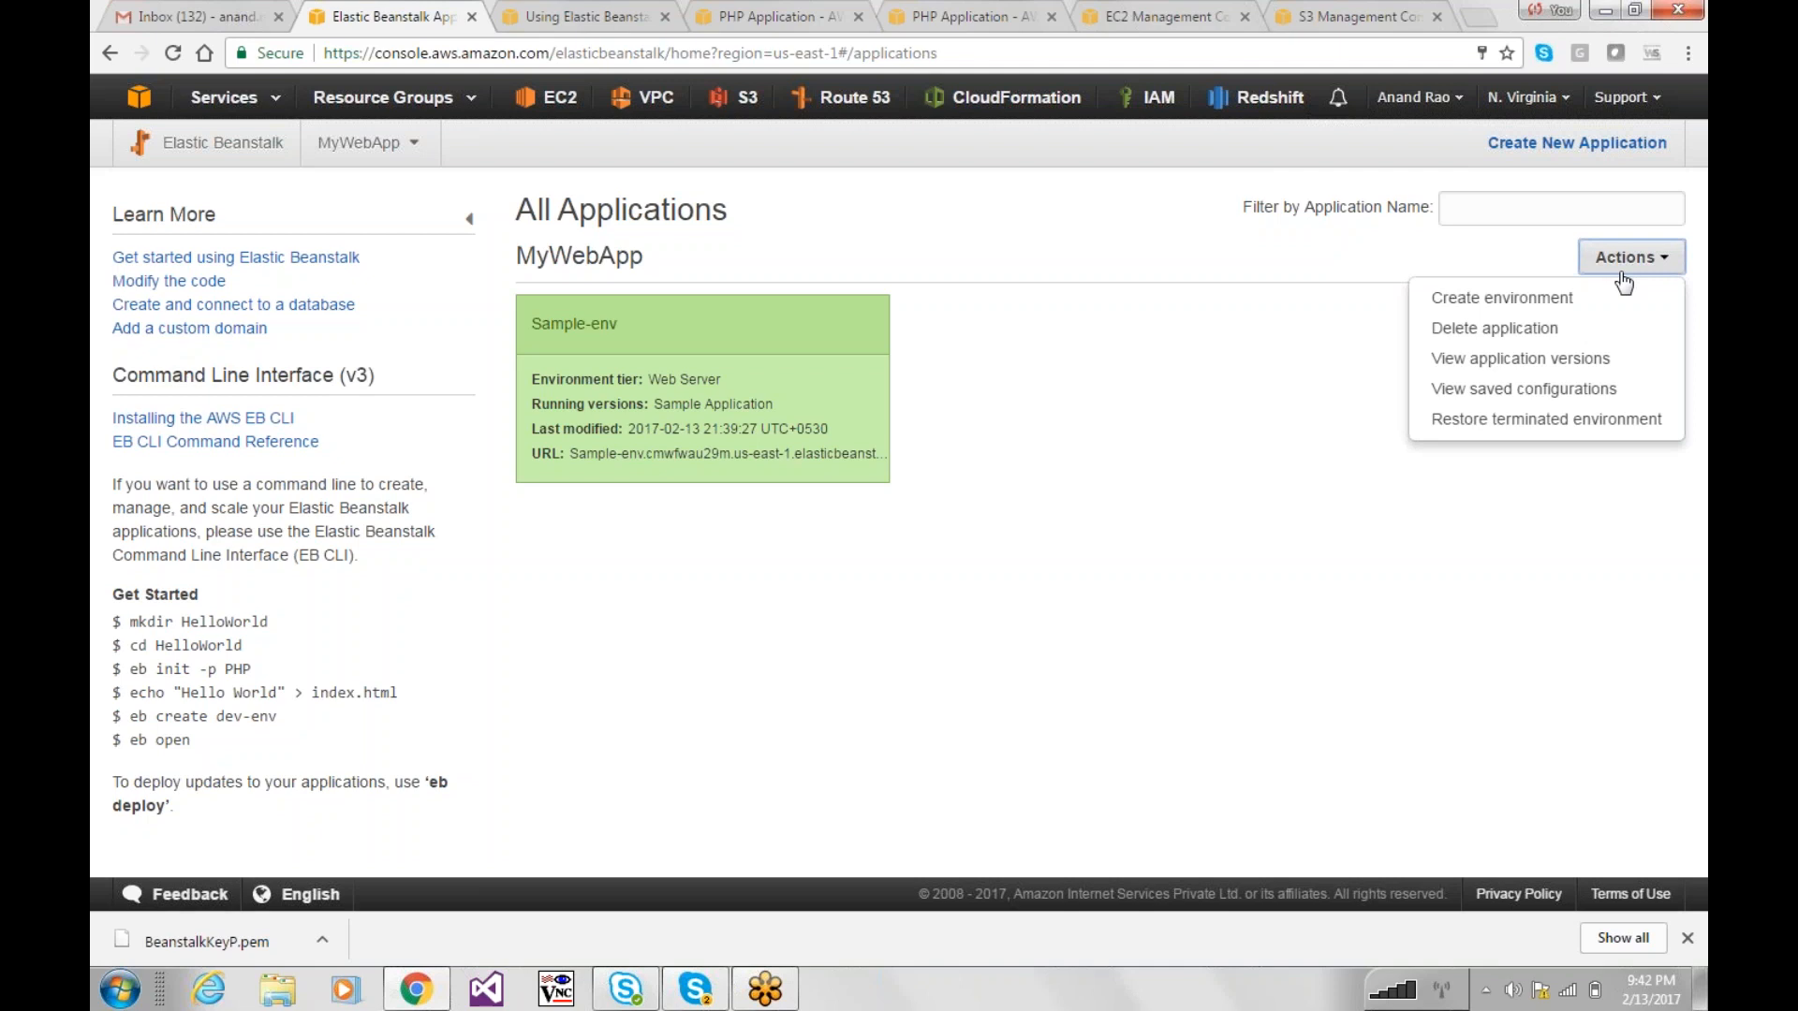
pyautogui.click(595, 371)
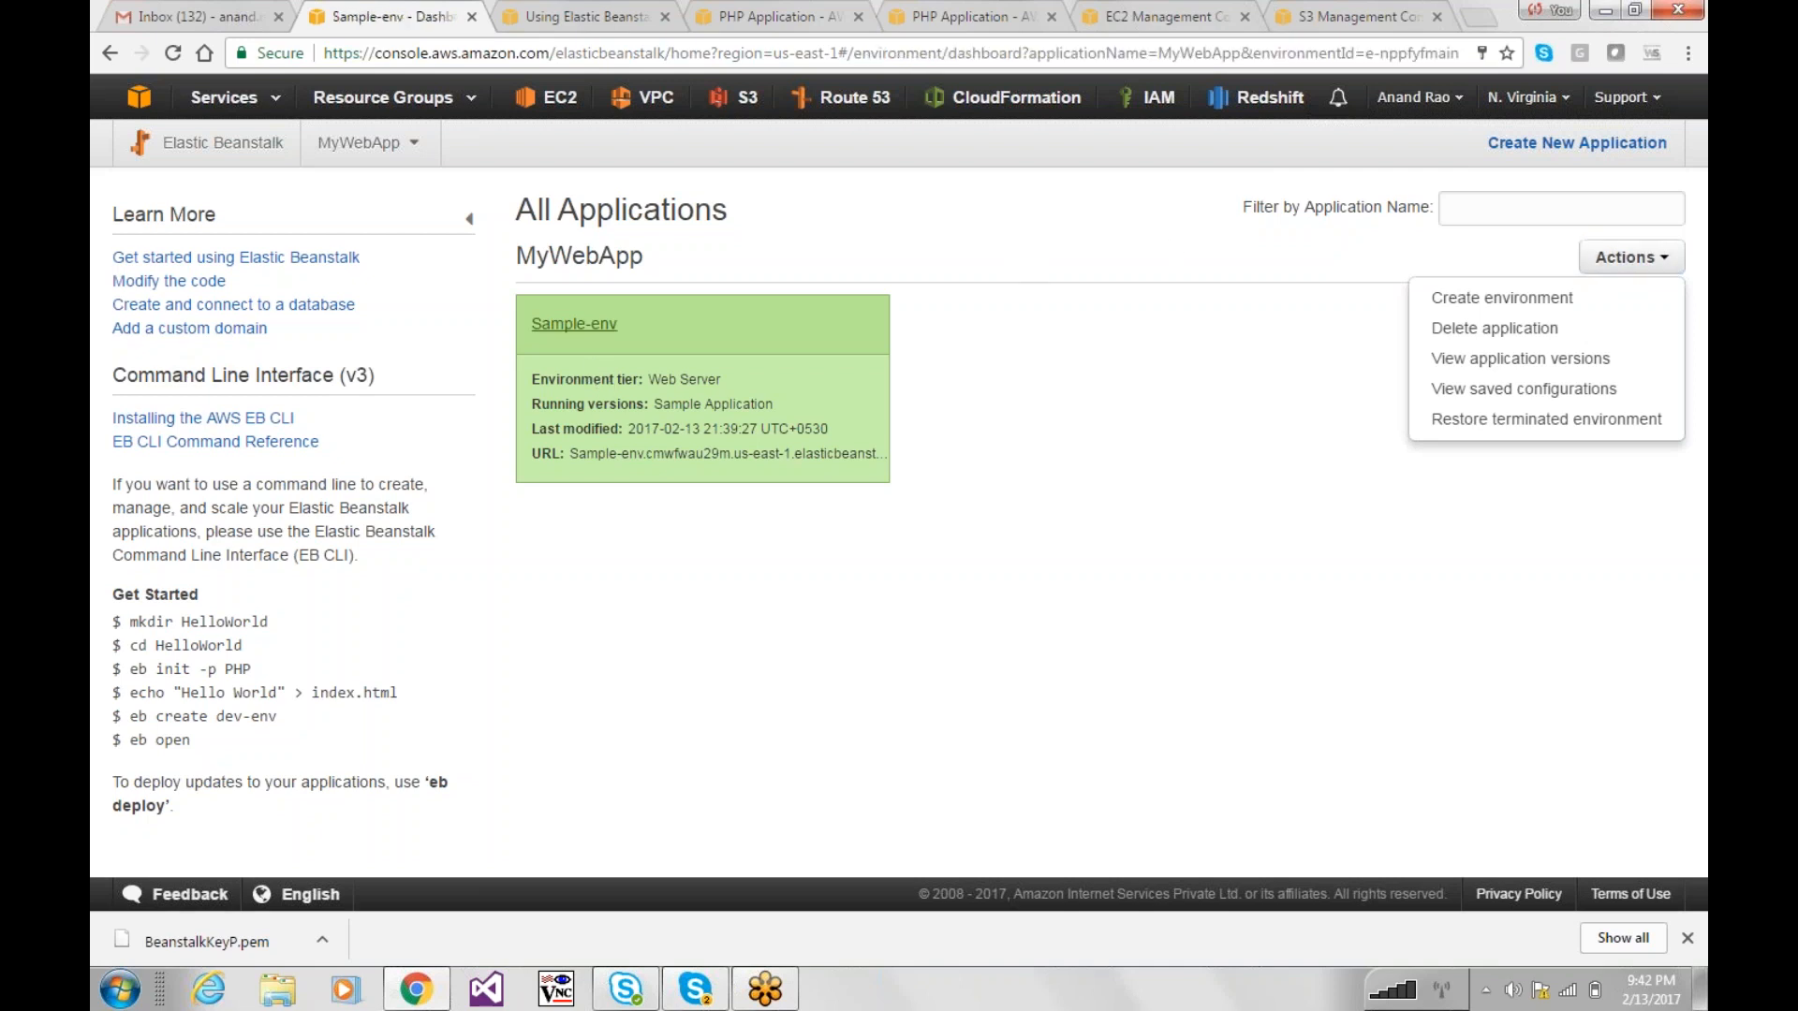
# Step: Request termination of the Sample-env environment, leave the confirmation pending and view the running PHP sample application
pyautogui.click(1620, 229)
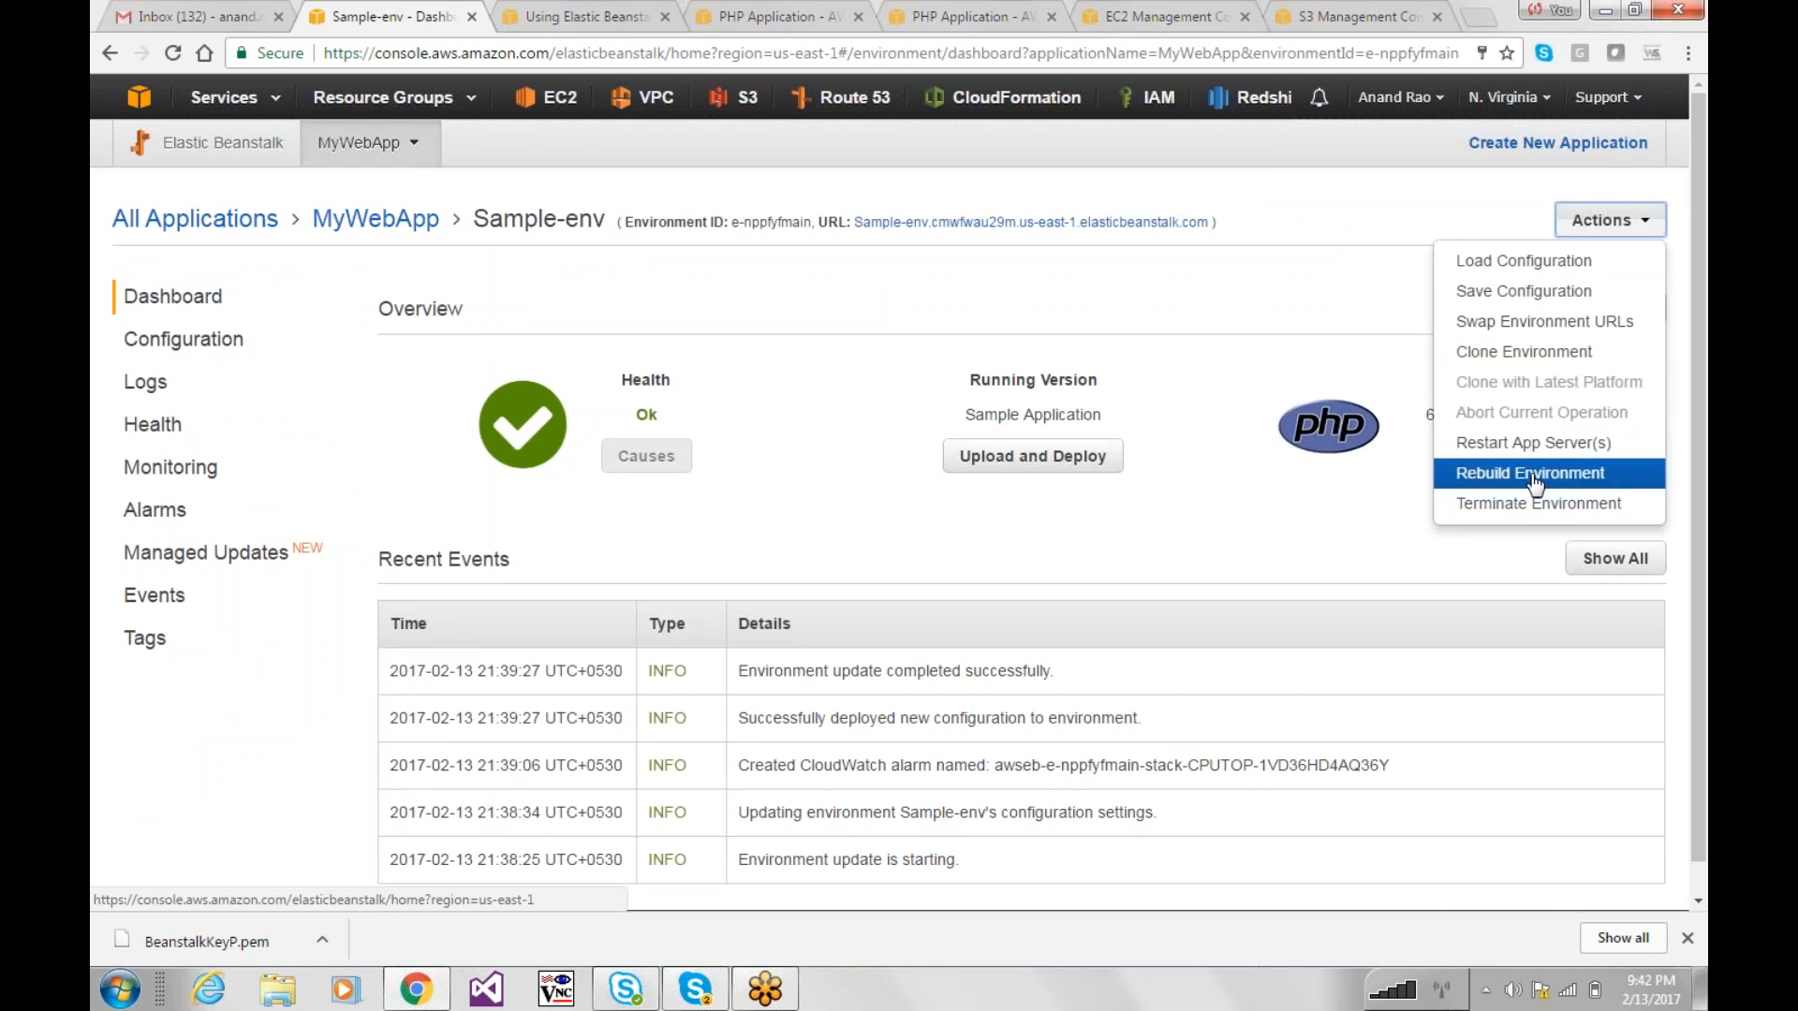
pyautogui.click(1529, 505)
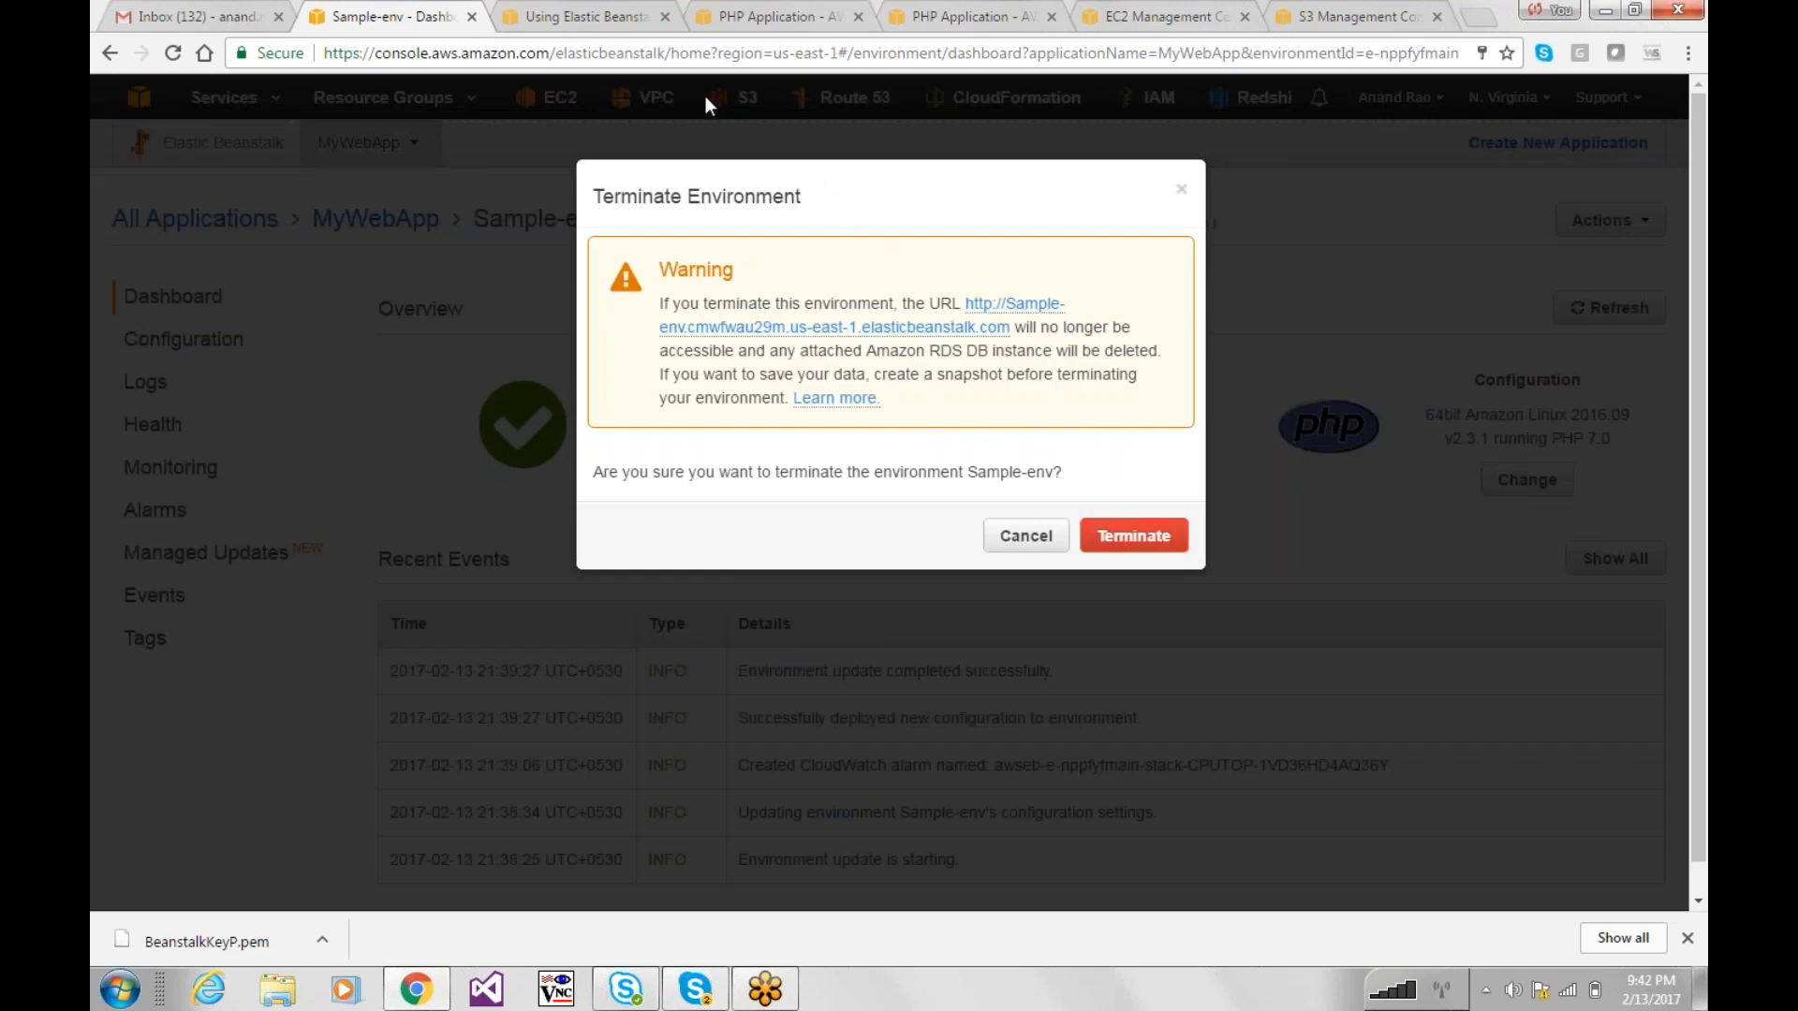
pyautogui.click(585, 16)
pyautogui.click(773, 16)
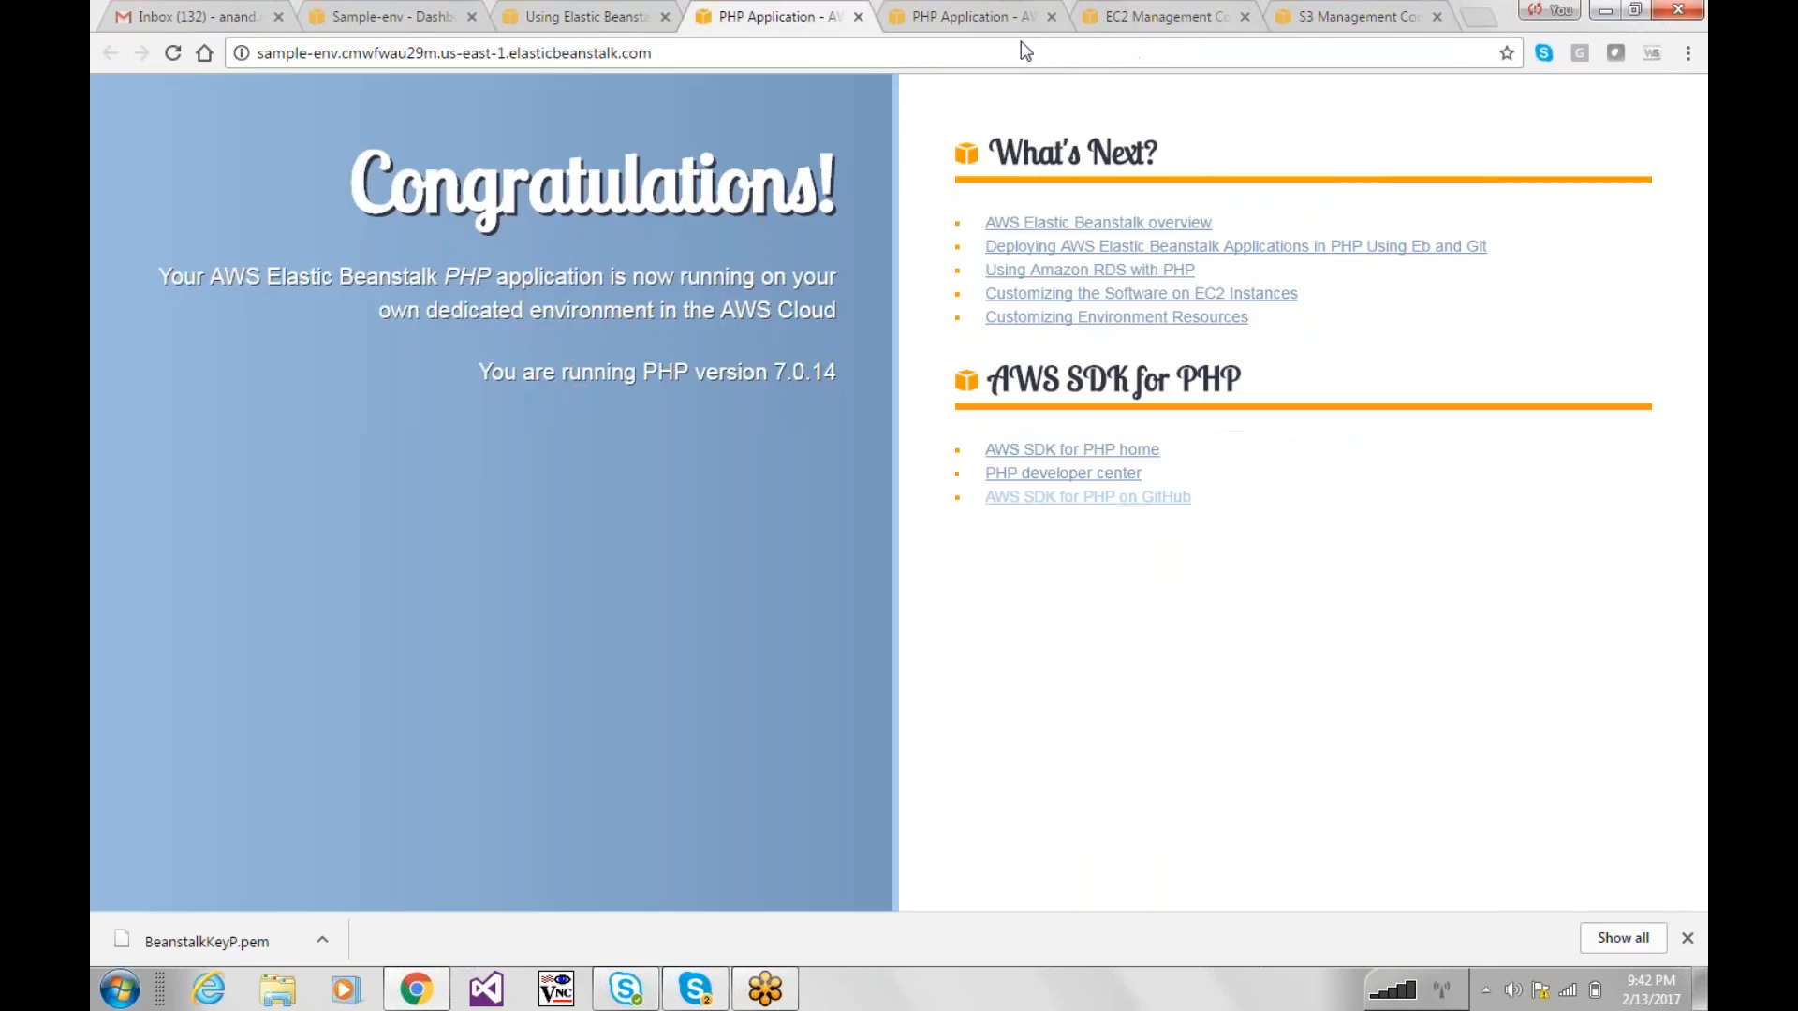
pyautogui.click(974, 16)
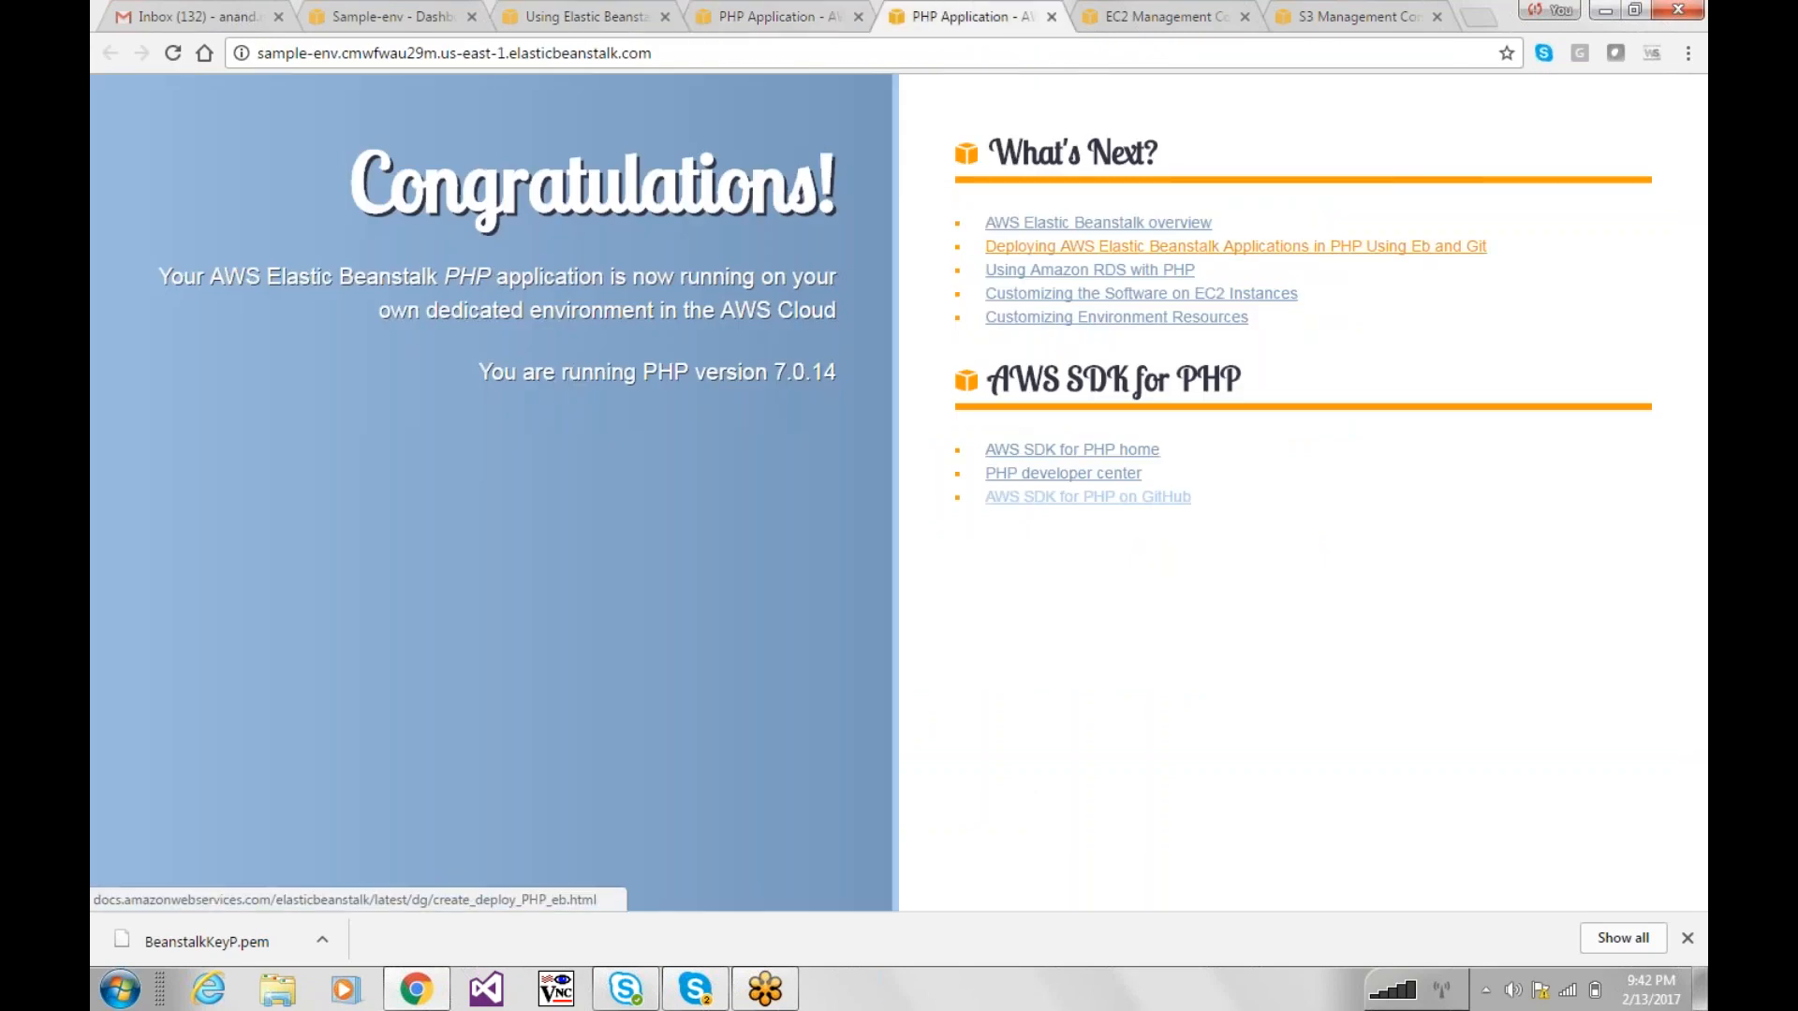
# Step: Look up the allocated Elastic IP in the EC2 console and the instance it is attached to
pyautogui.click(1166, 16)
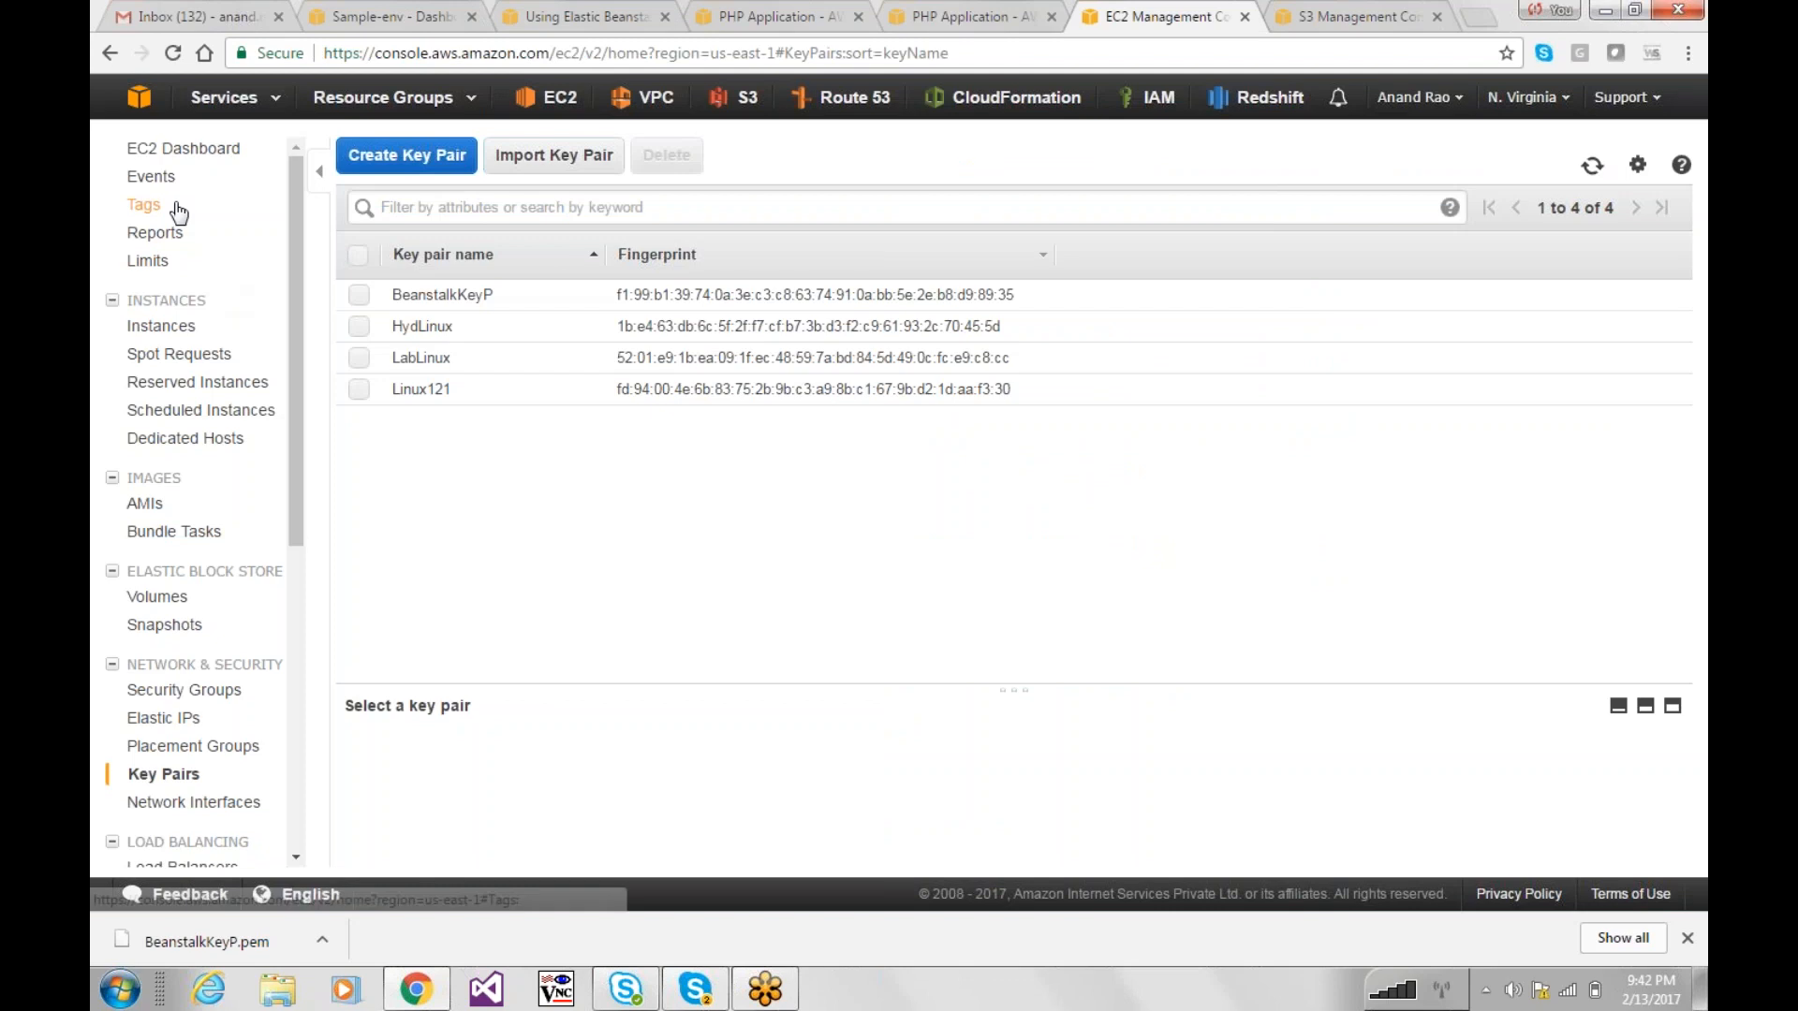
pyautogui.click(185, 148)
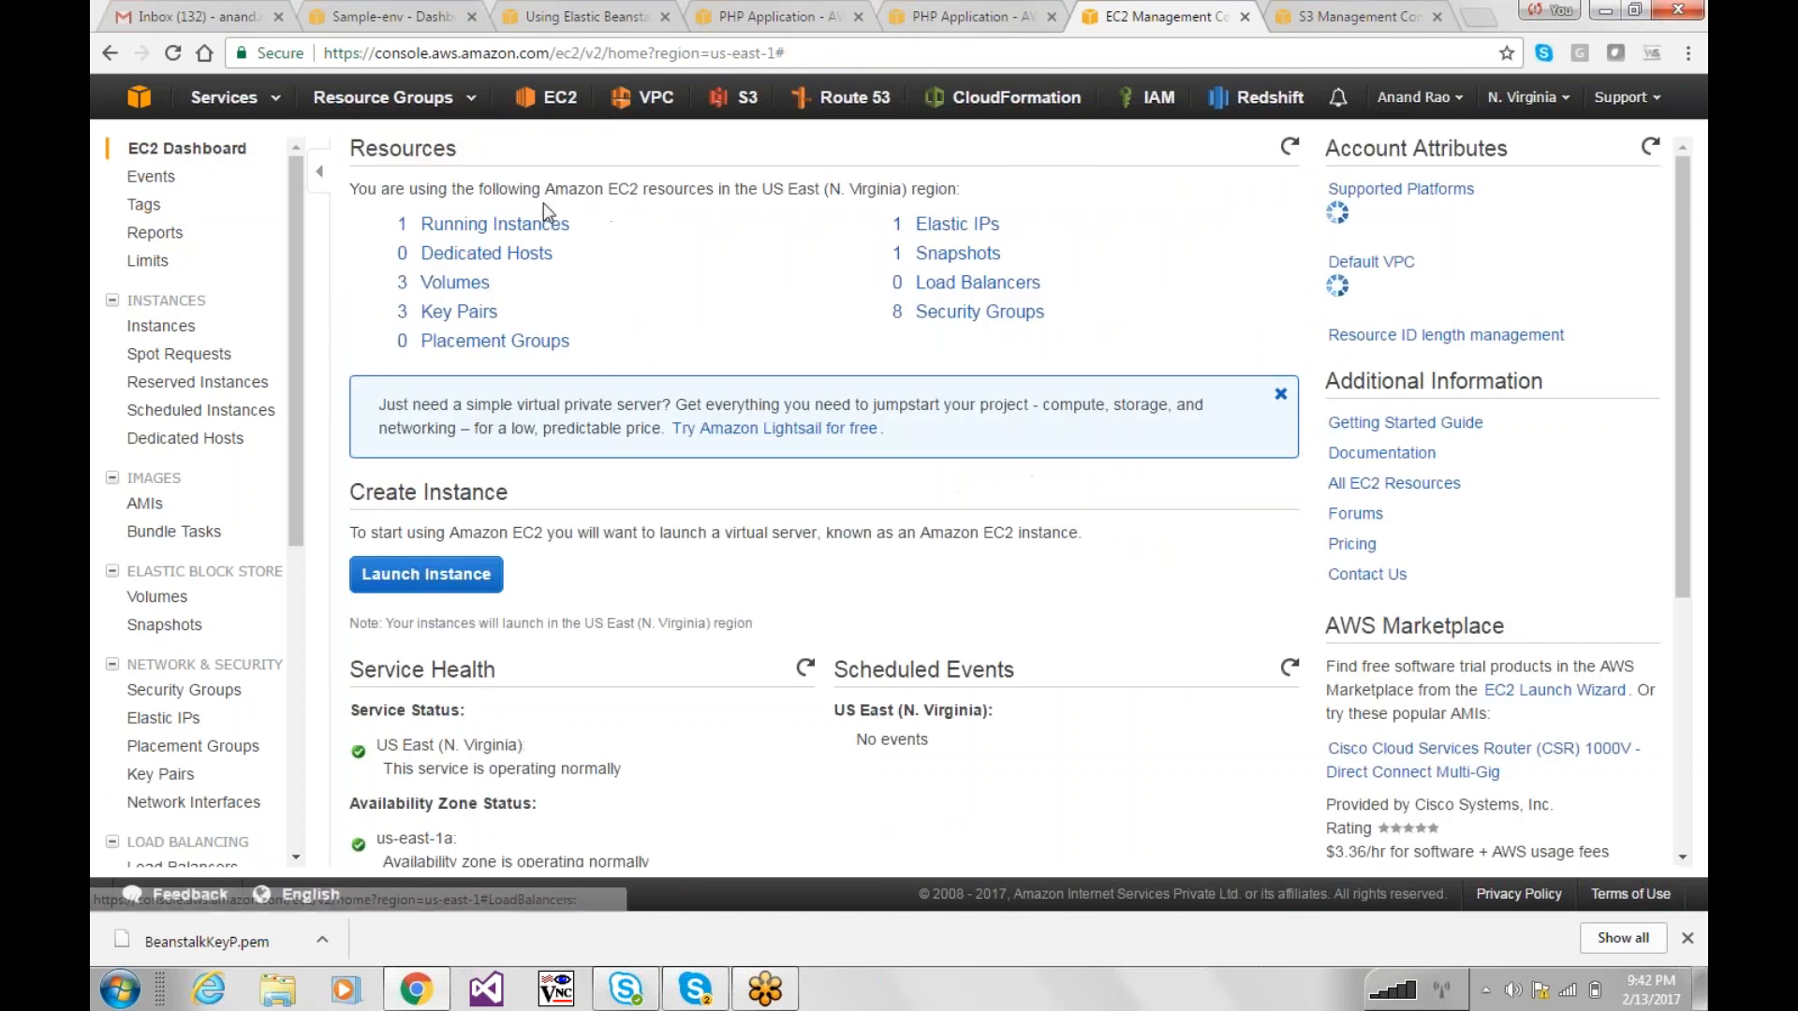
pyautogui.click(922, 225)
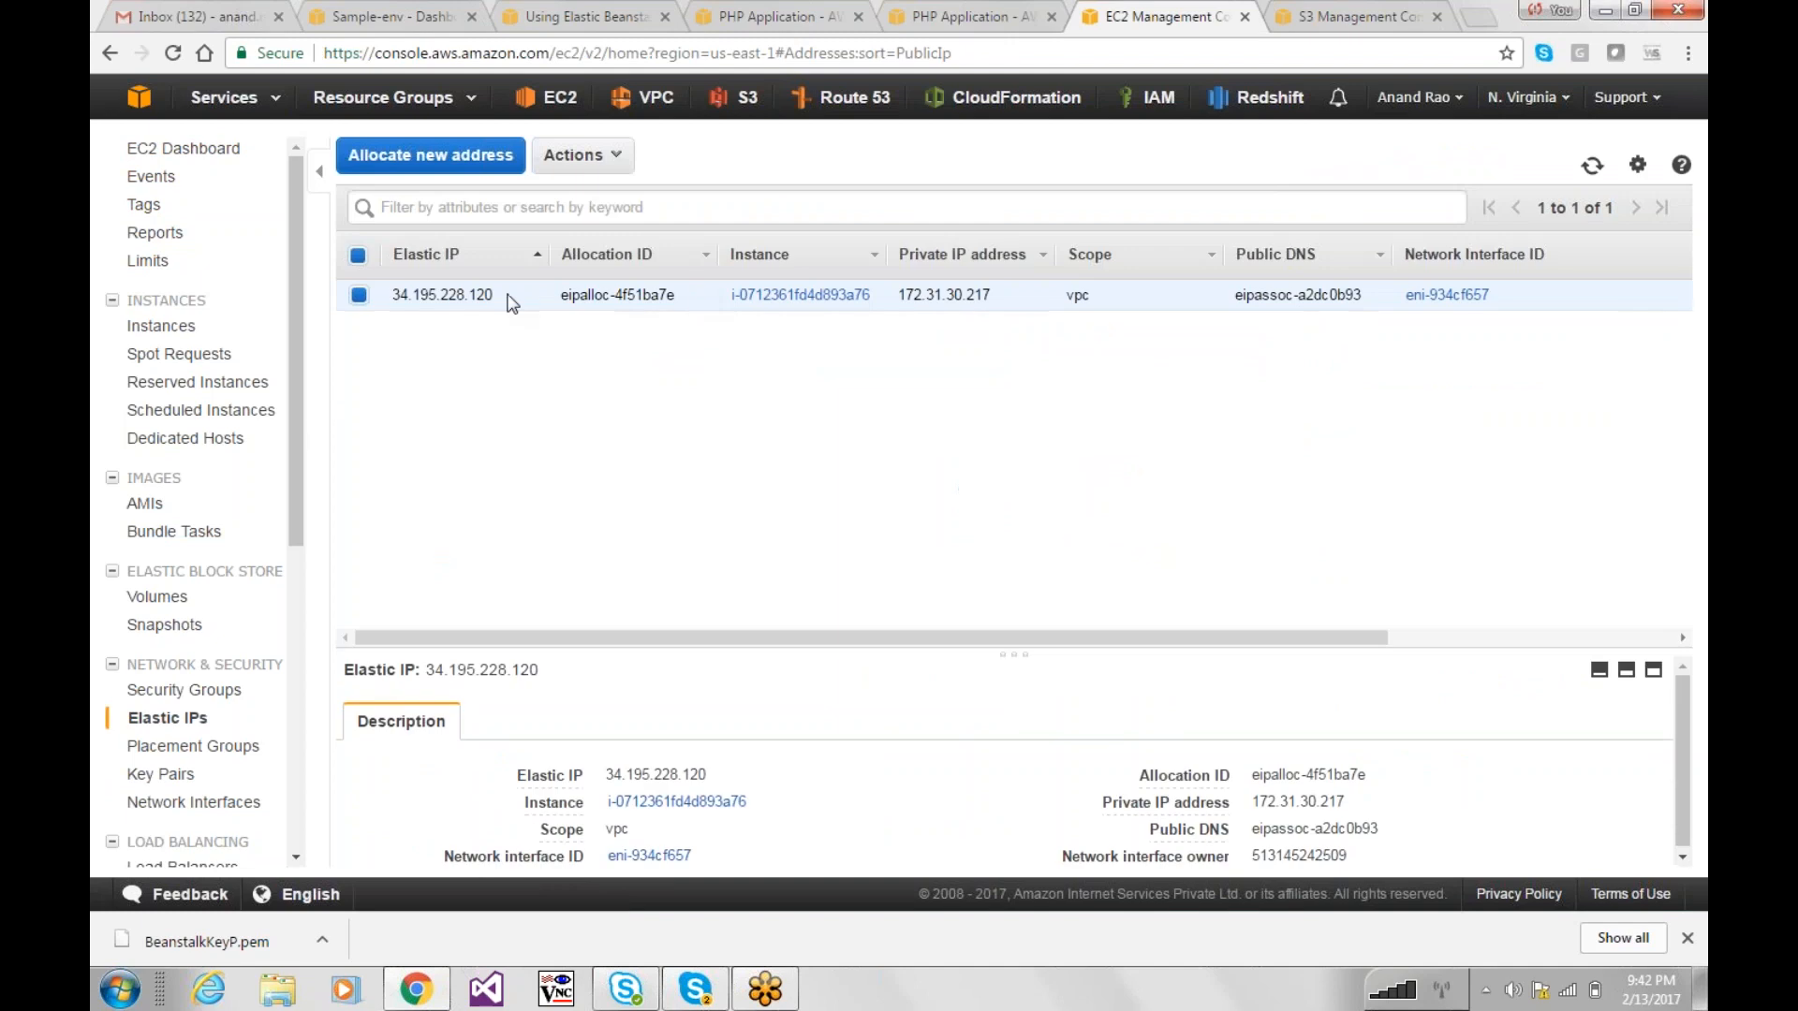
pyautogui.moveTo(496, 295); pyautogui.dragTo(420, 295)
pyautogui.moveTo(870, 296); pyautogui.dragTo(755, 296)
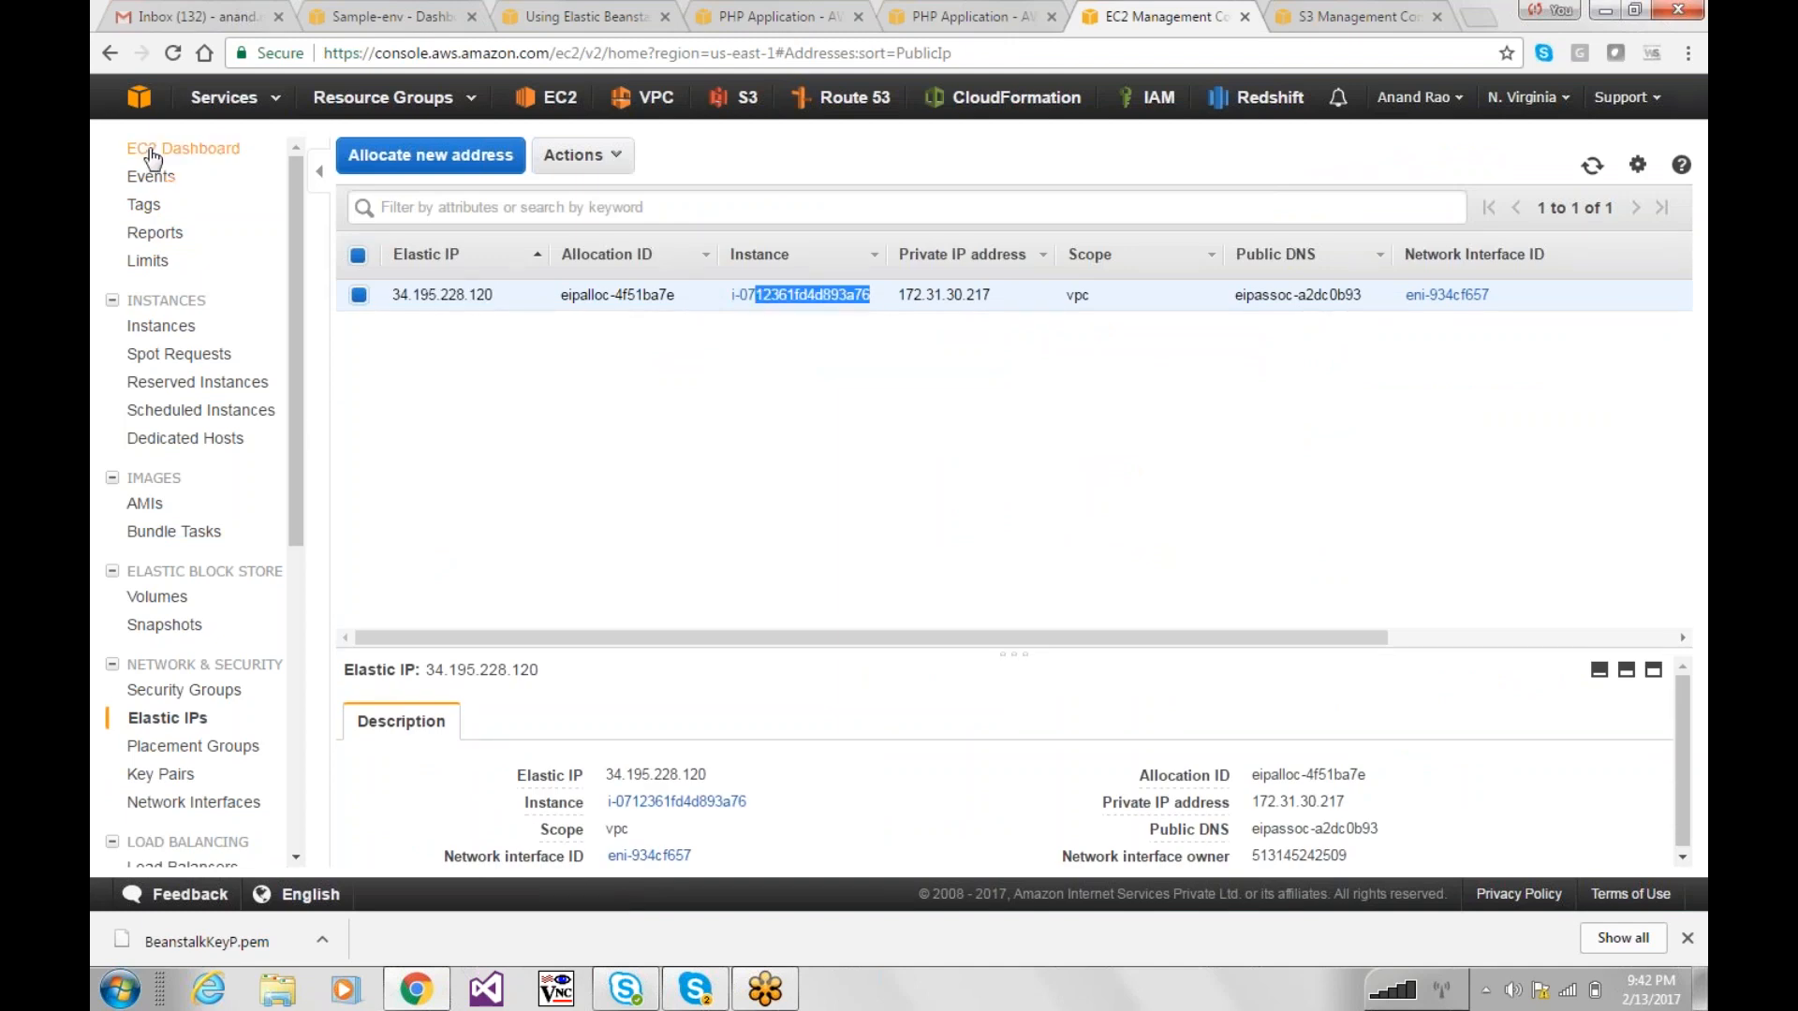
# Step: List the EC2 instances and inspect the details of the running Sample-env instance
pyautogui.click(152, 150)
pyautogui.click(538, 221)
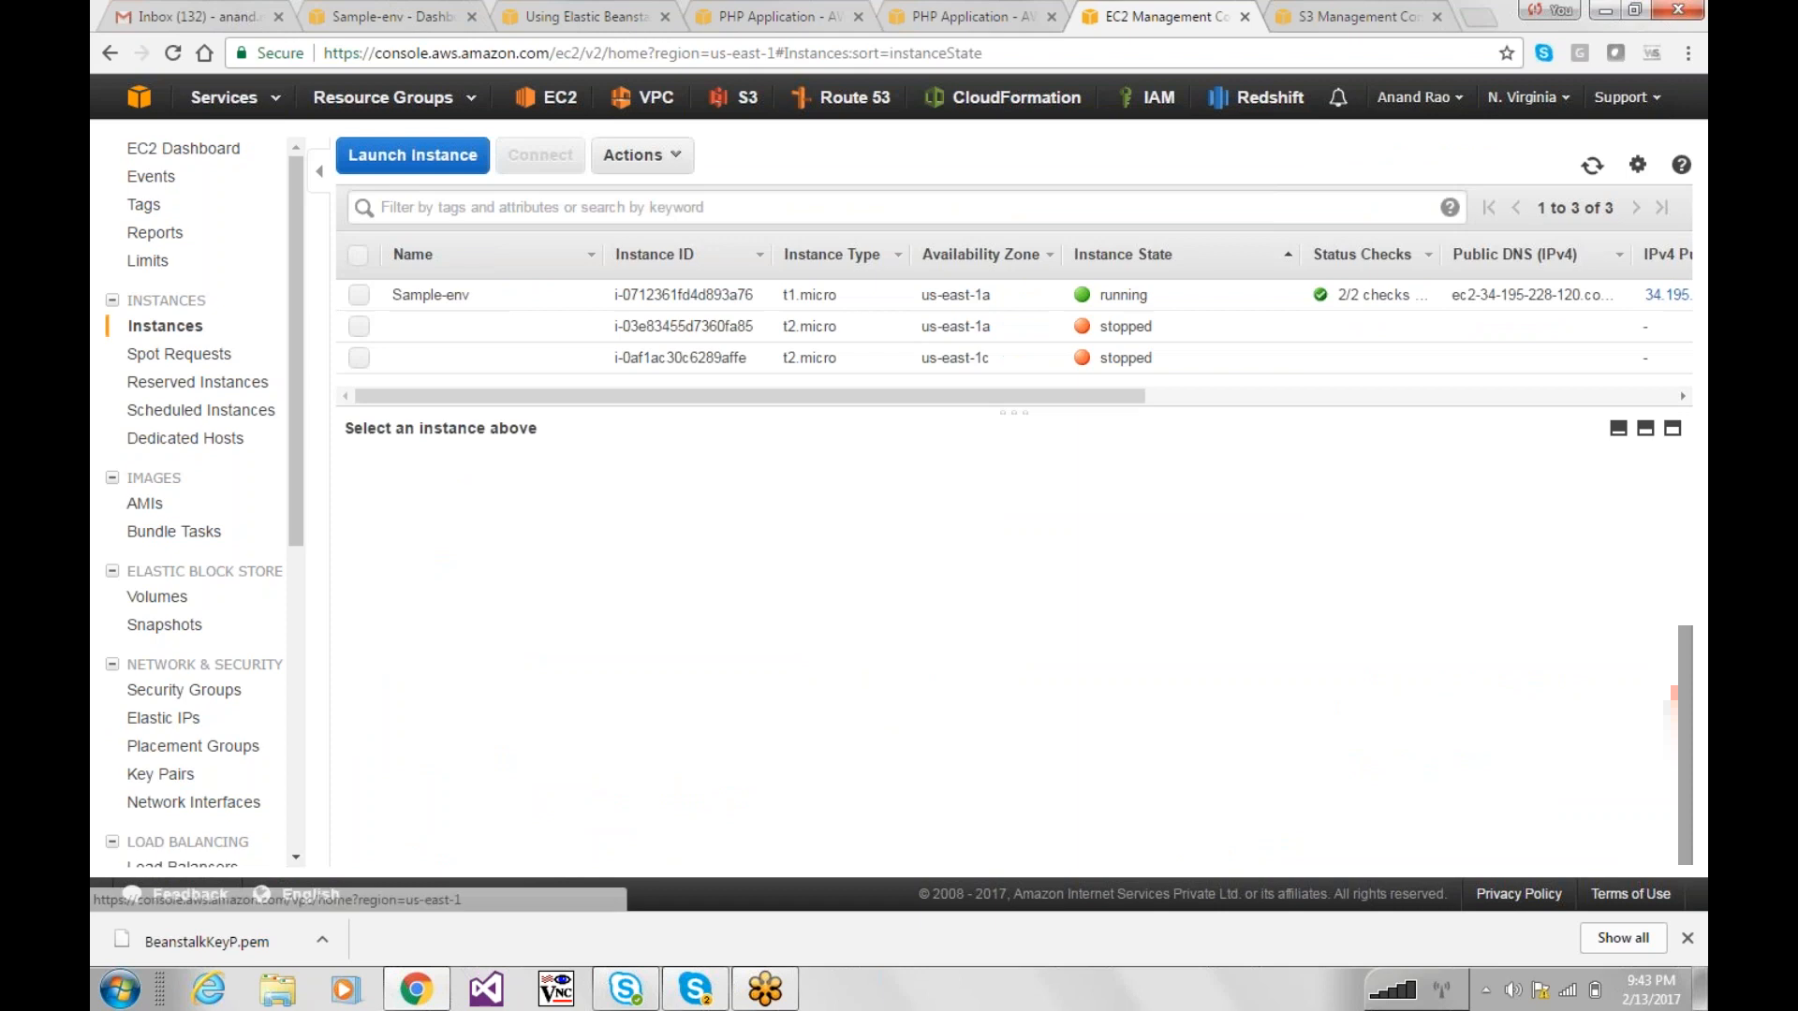
pyautogui.moveTo(755, 295); pyautogui.dragTo(706, 294)
pyautogui.click(747, 296)
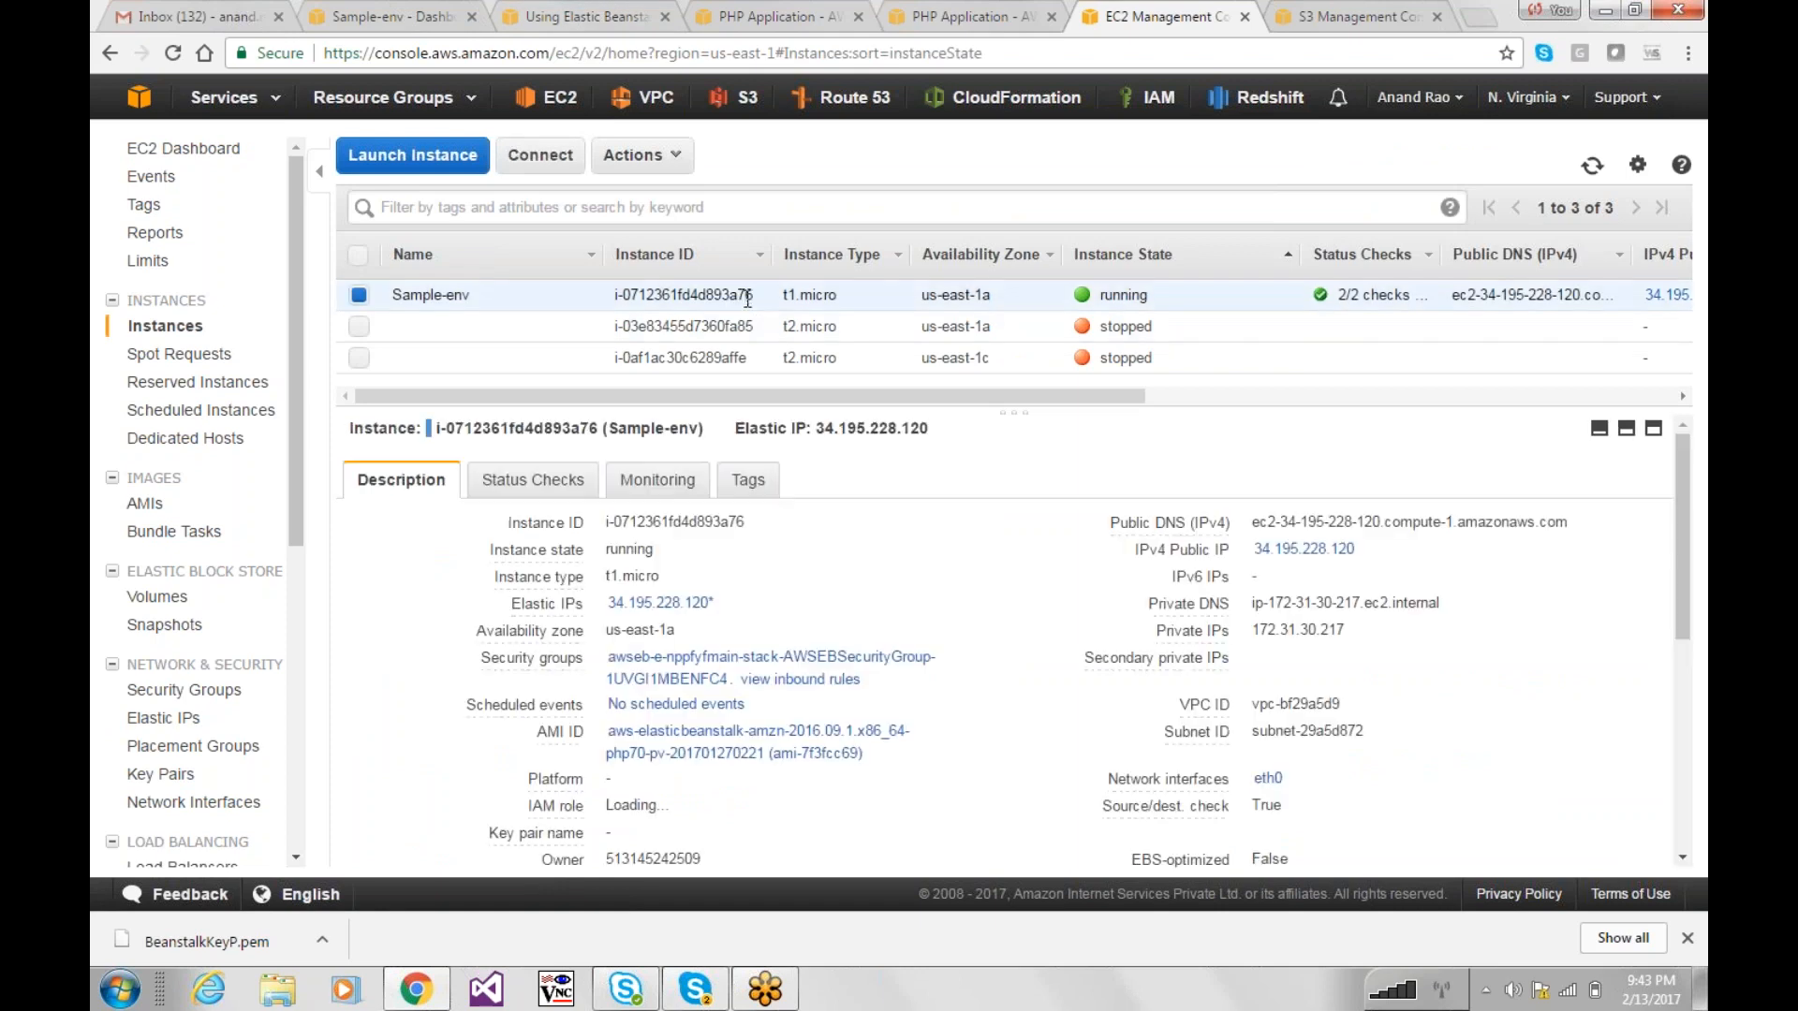
# Step: Examine the Auto Scaling launch configuration in EC2 and check the region's load balancers
pyautogui.scroll(-6, 294, 562)
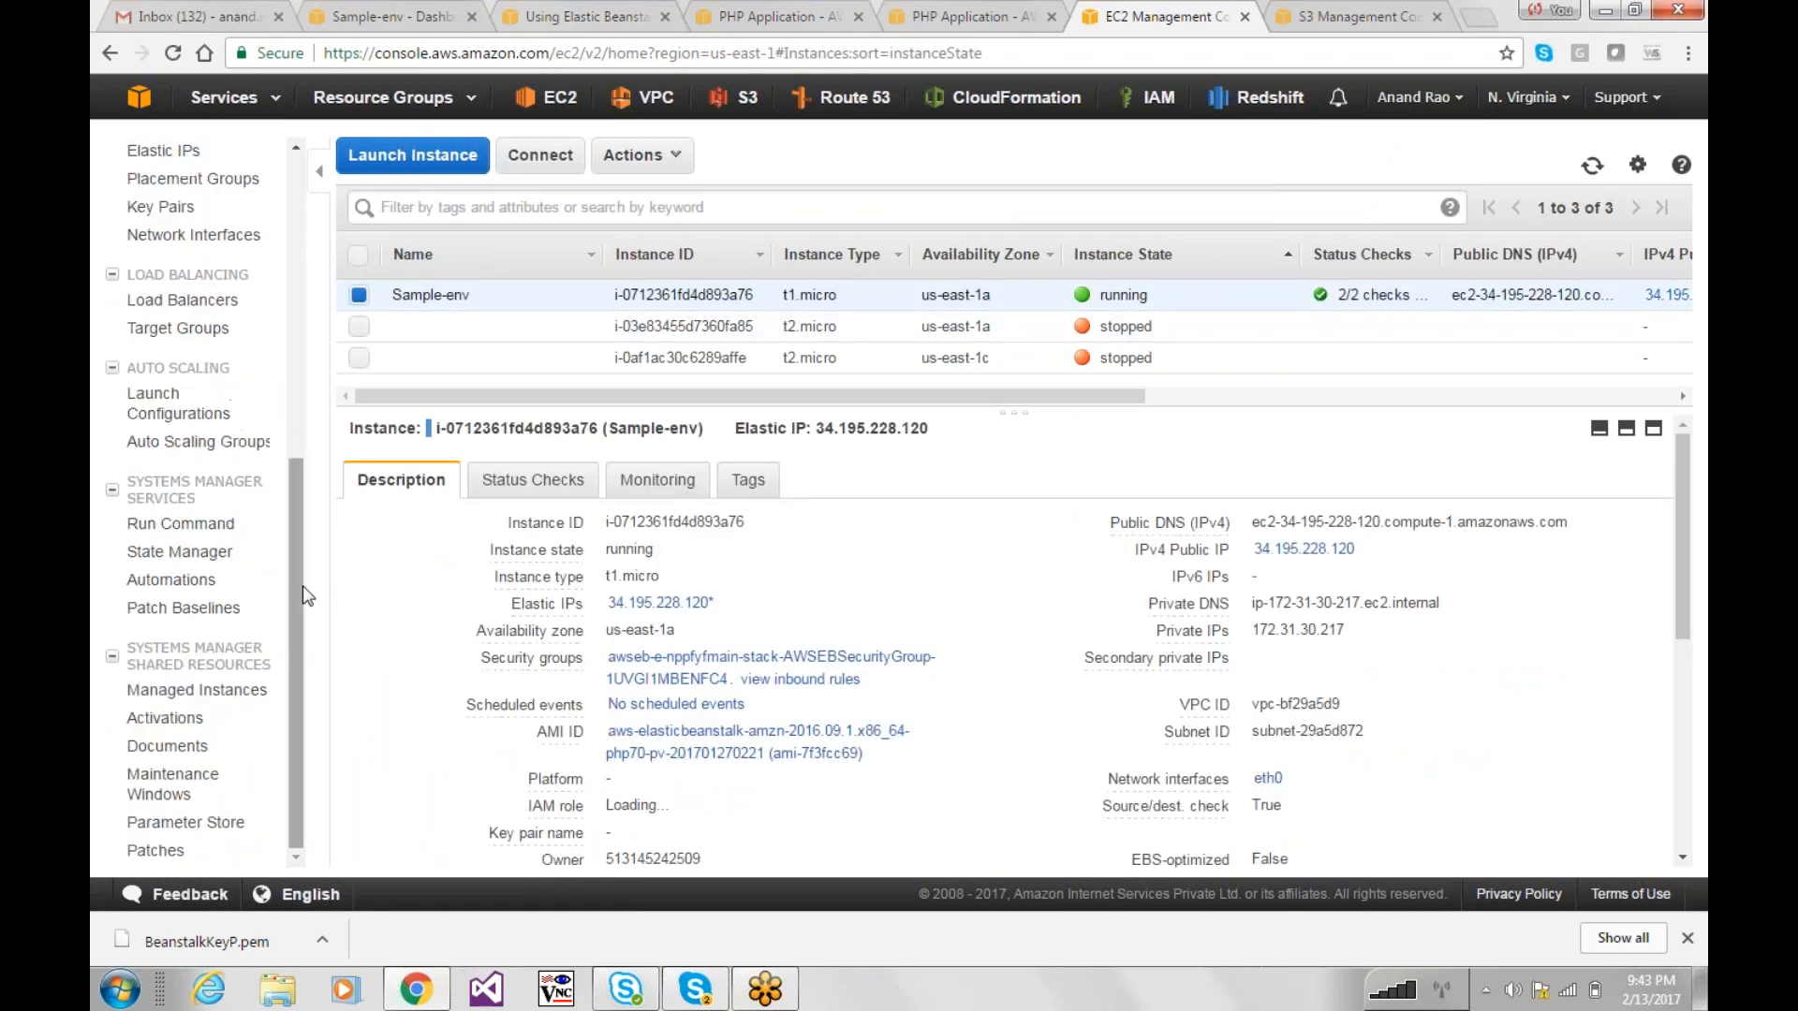
pyautogui.scroll(-1, 296, 567)
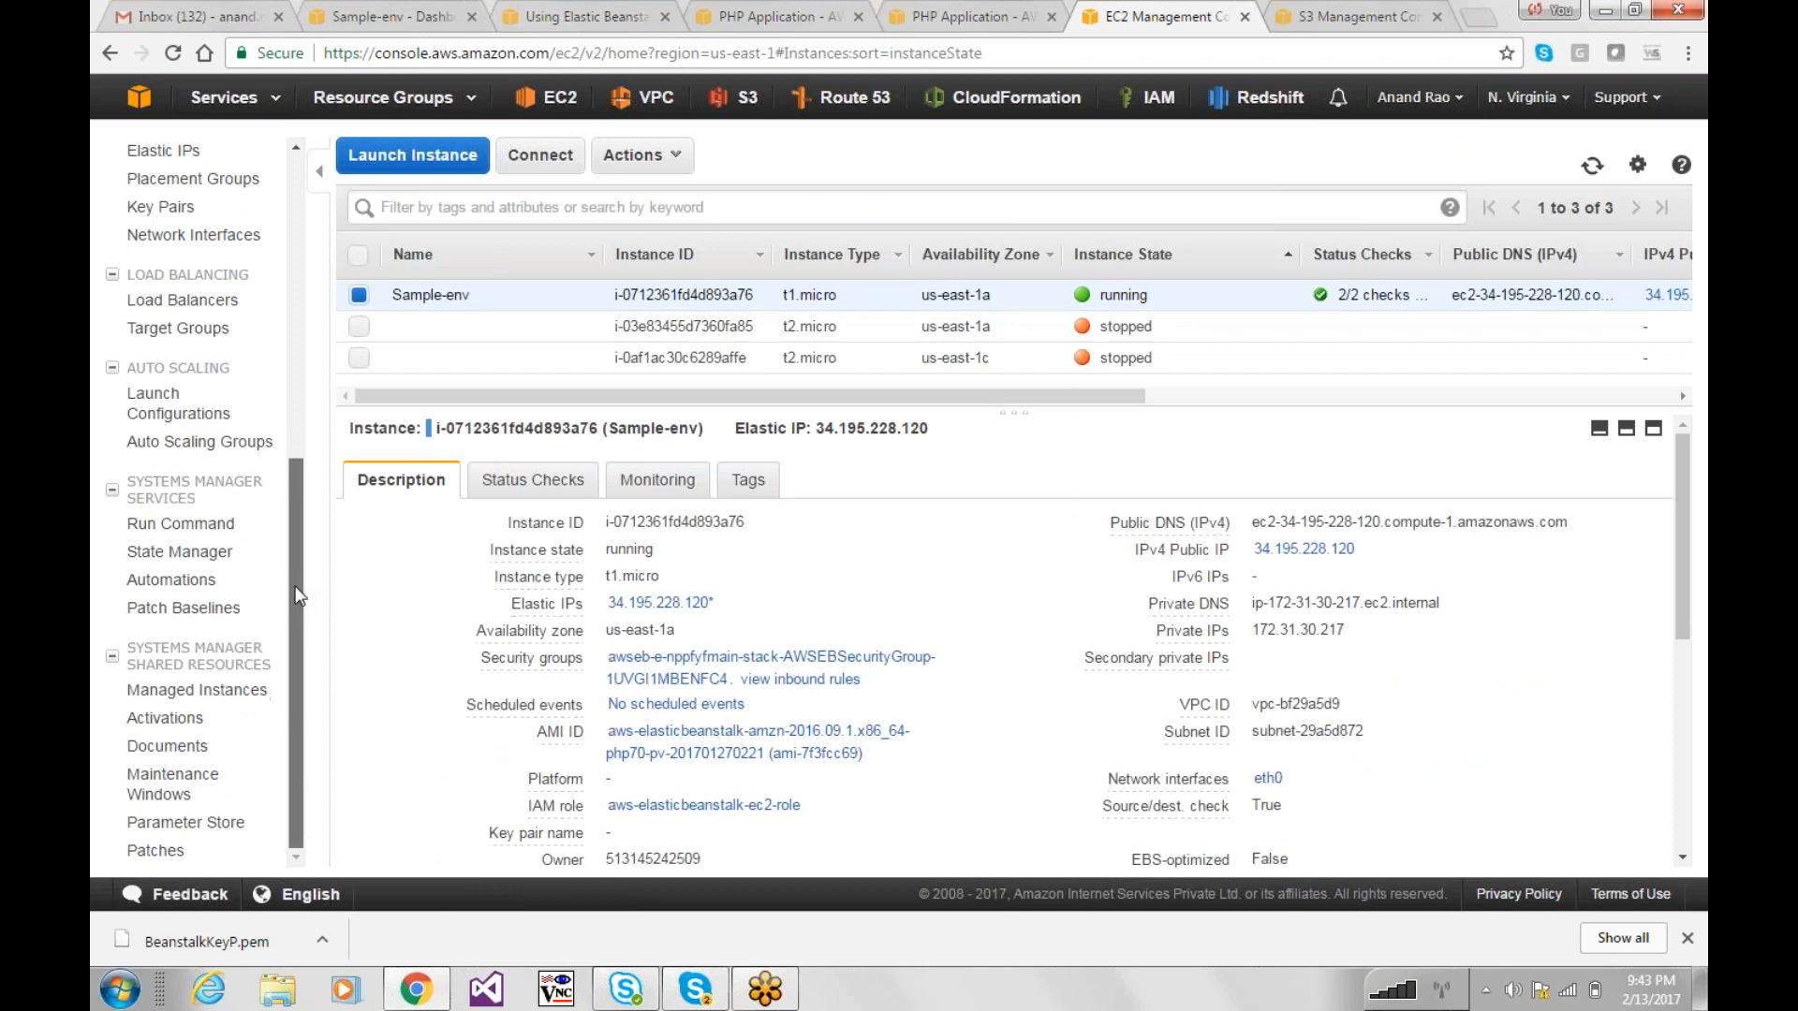
pyautogui.click(157, 408)
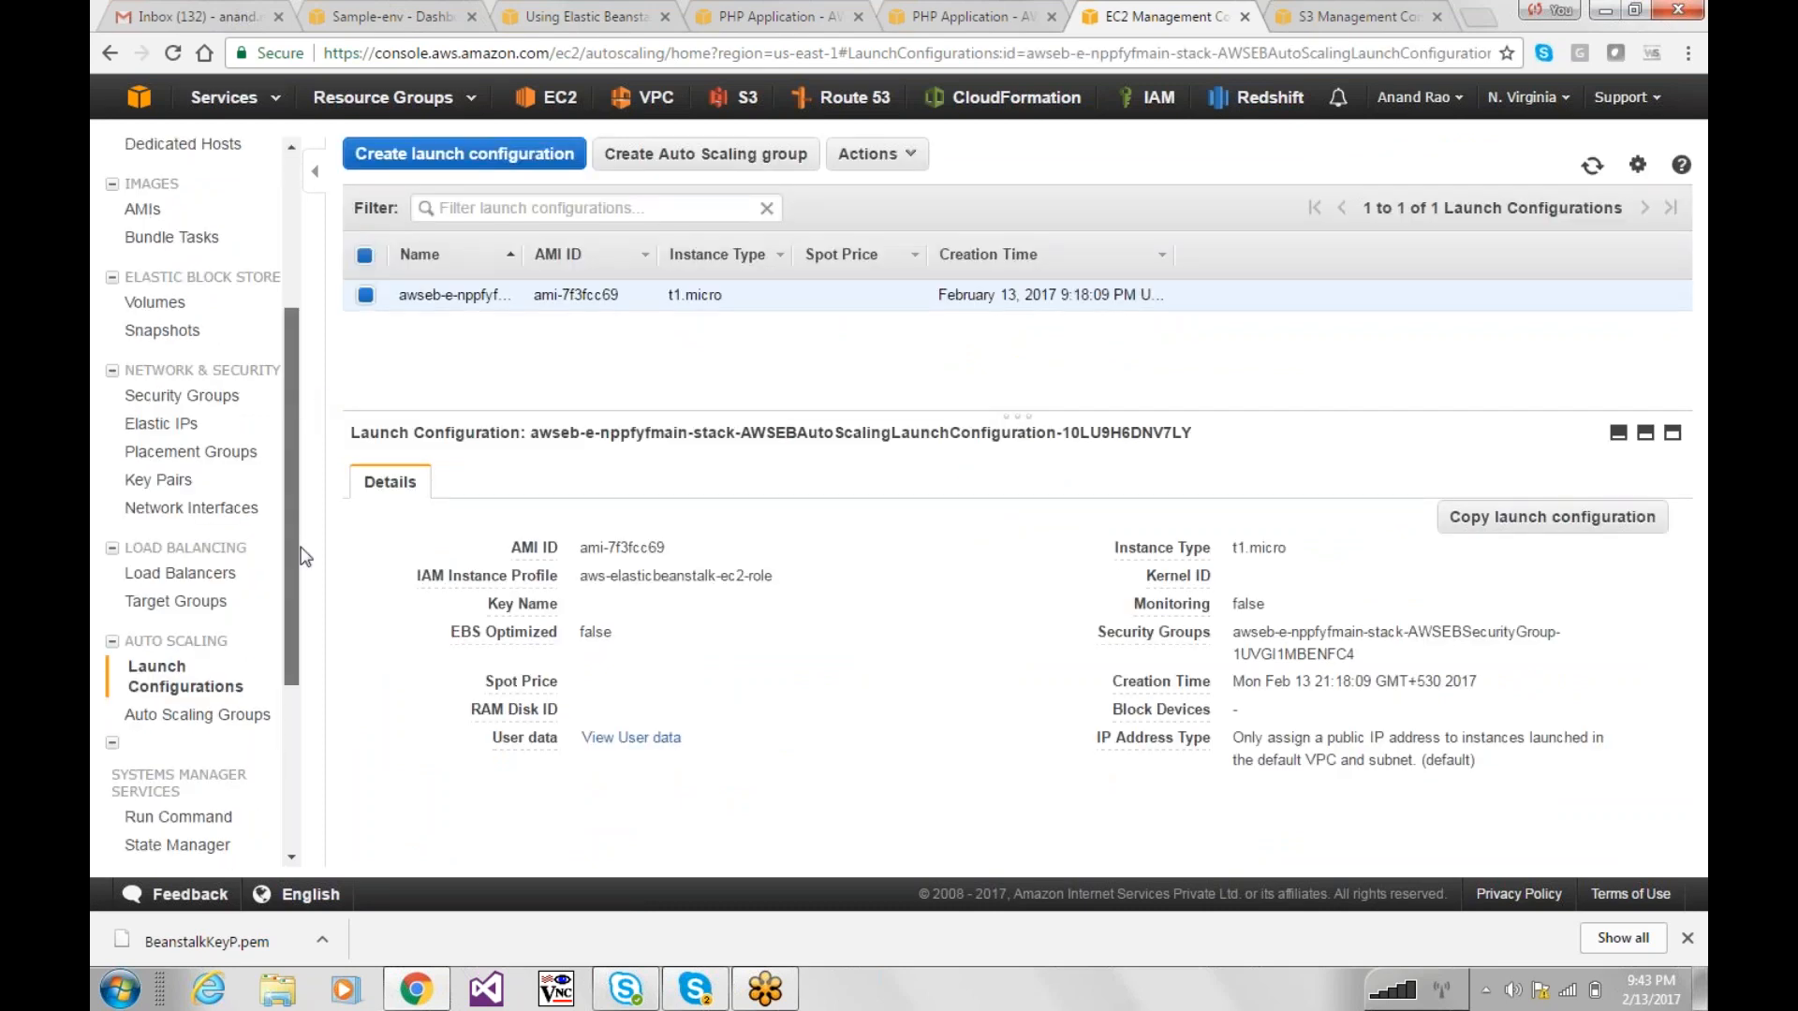
pyautogui.scroll(-1, 243, 561)
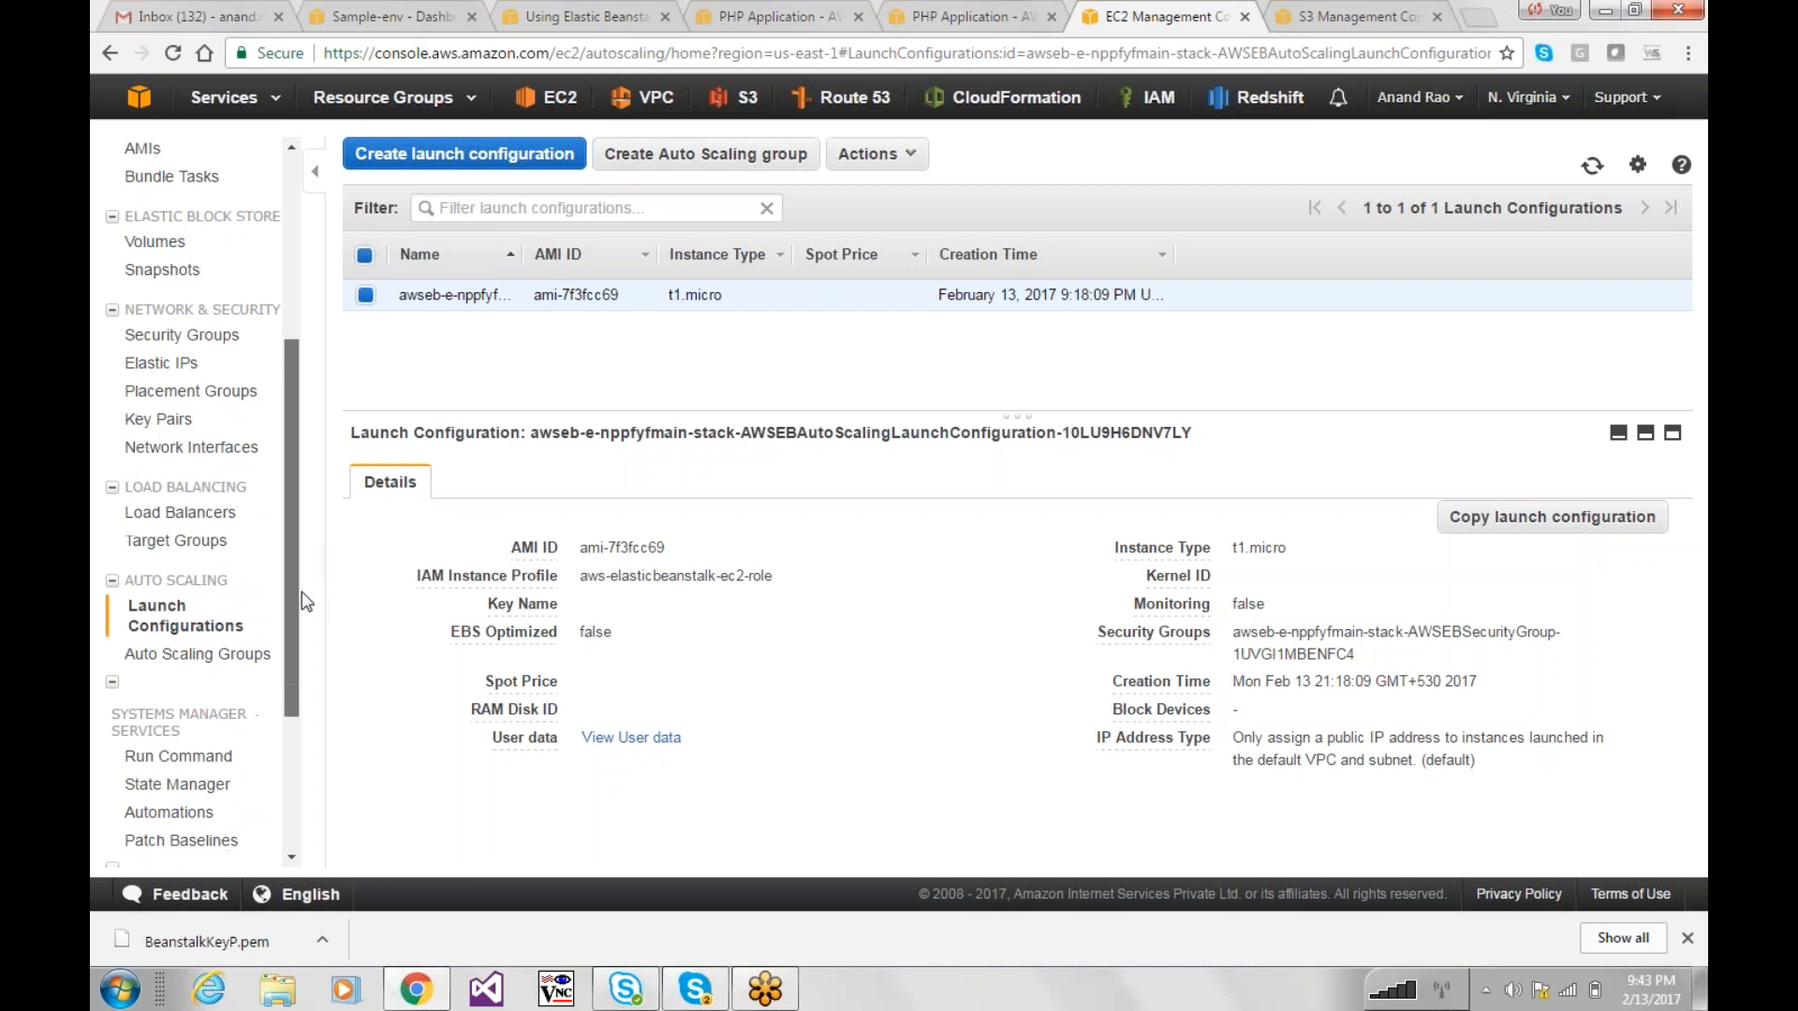
pyautogui.click(192, 506)
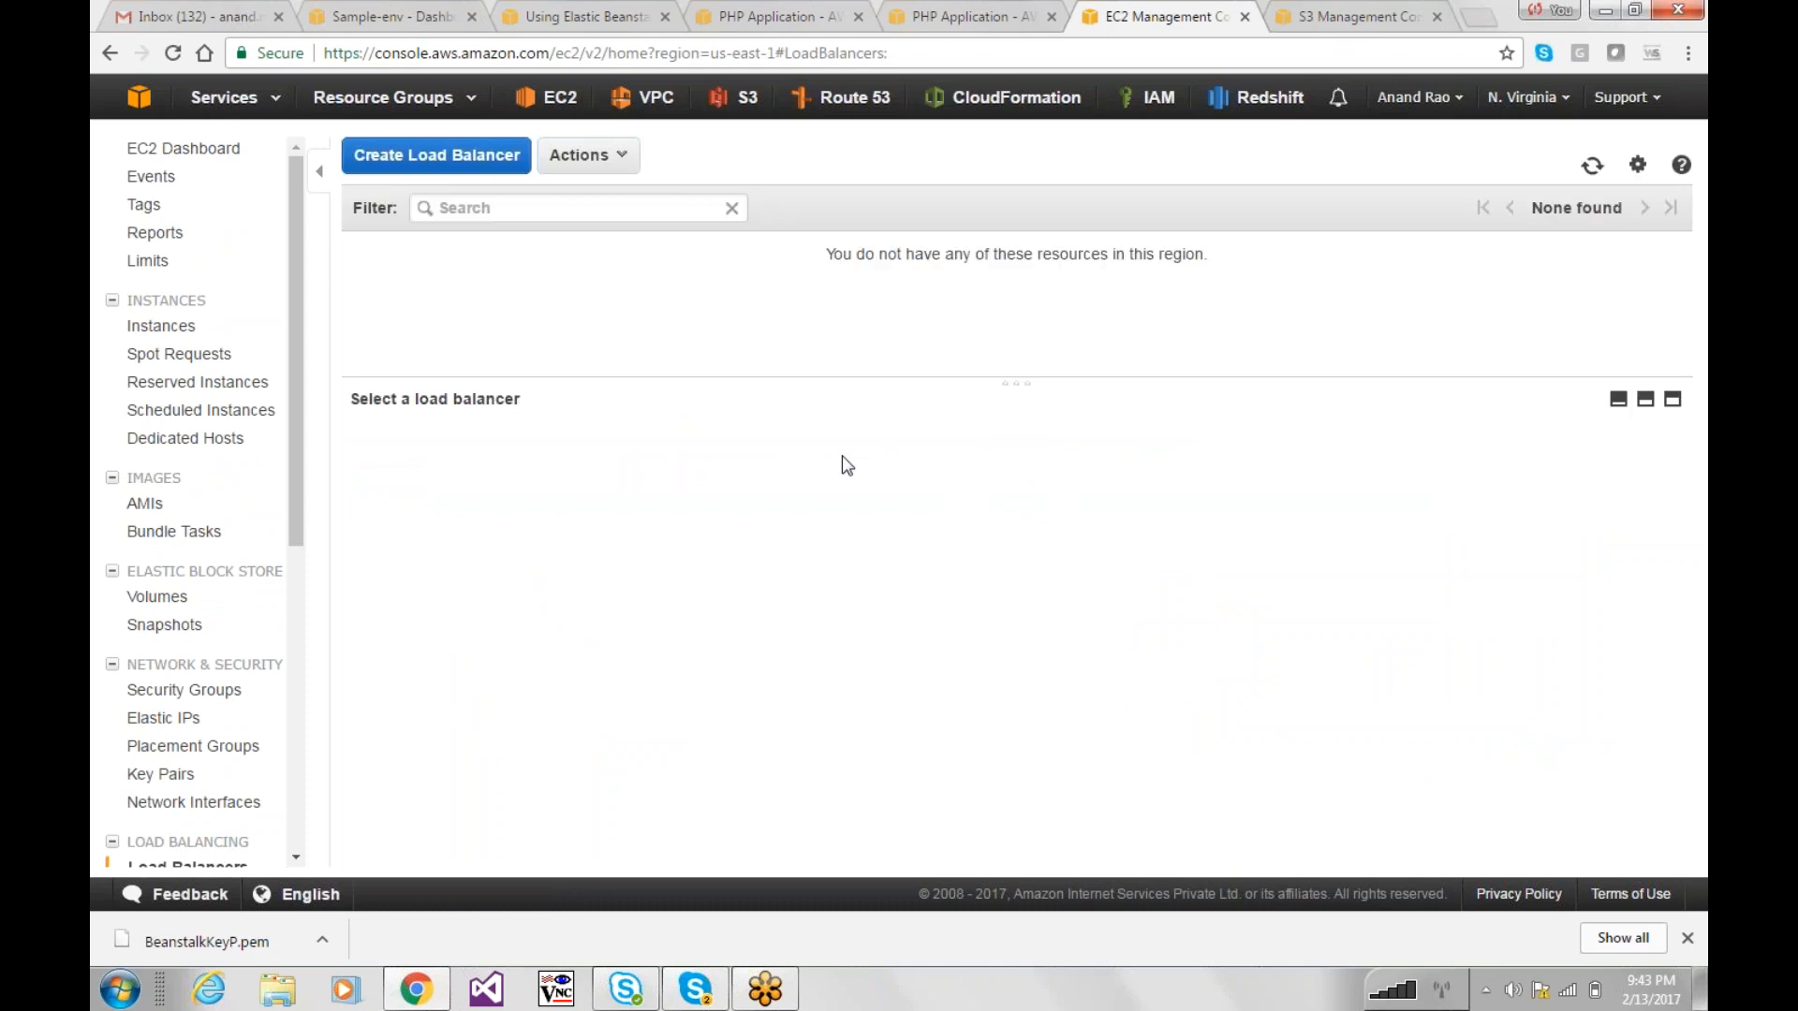
# Step: Return to the pending termination request in Elastic Beanstalk and confirm terminating Sample-env
pyautogui.click(424, 13)
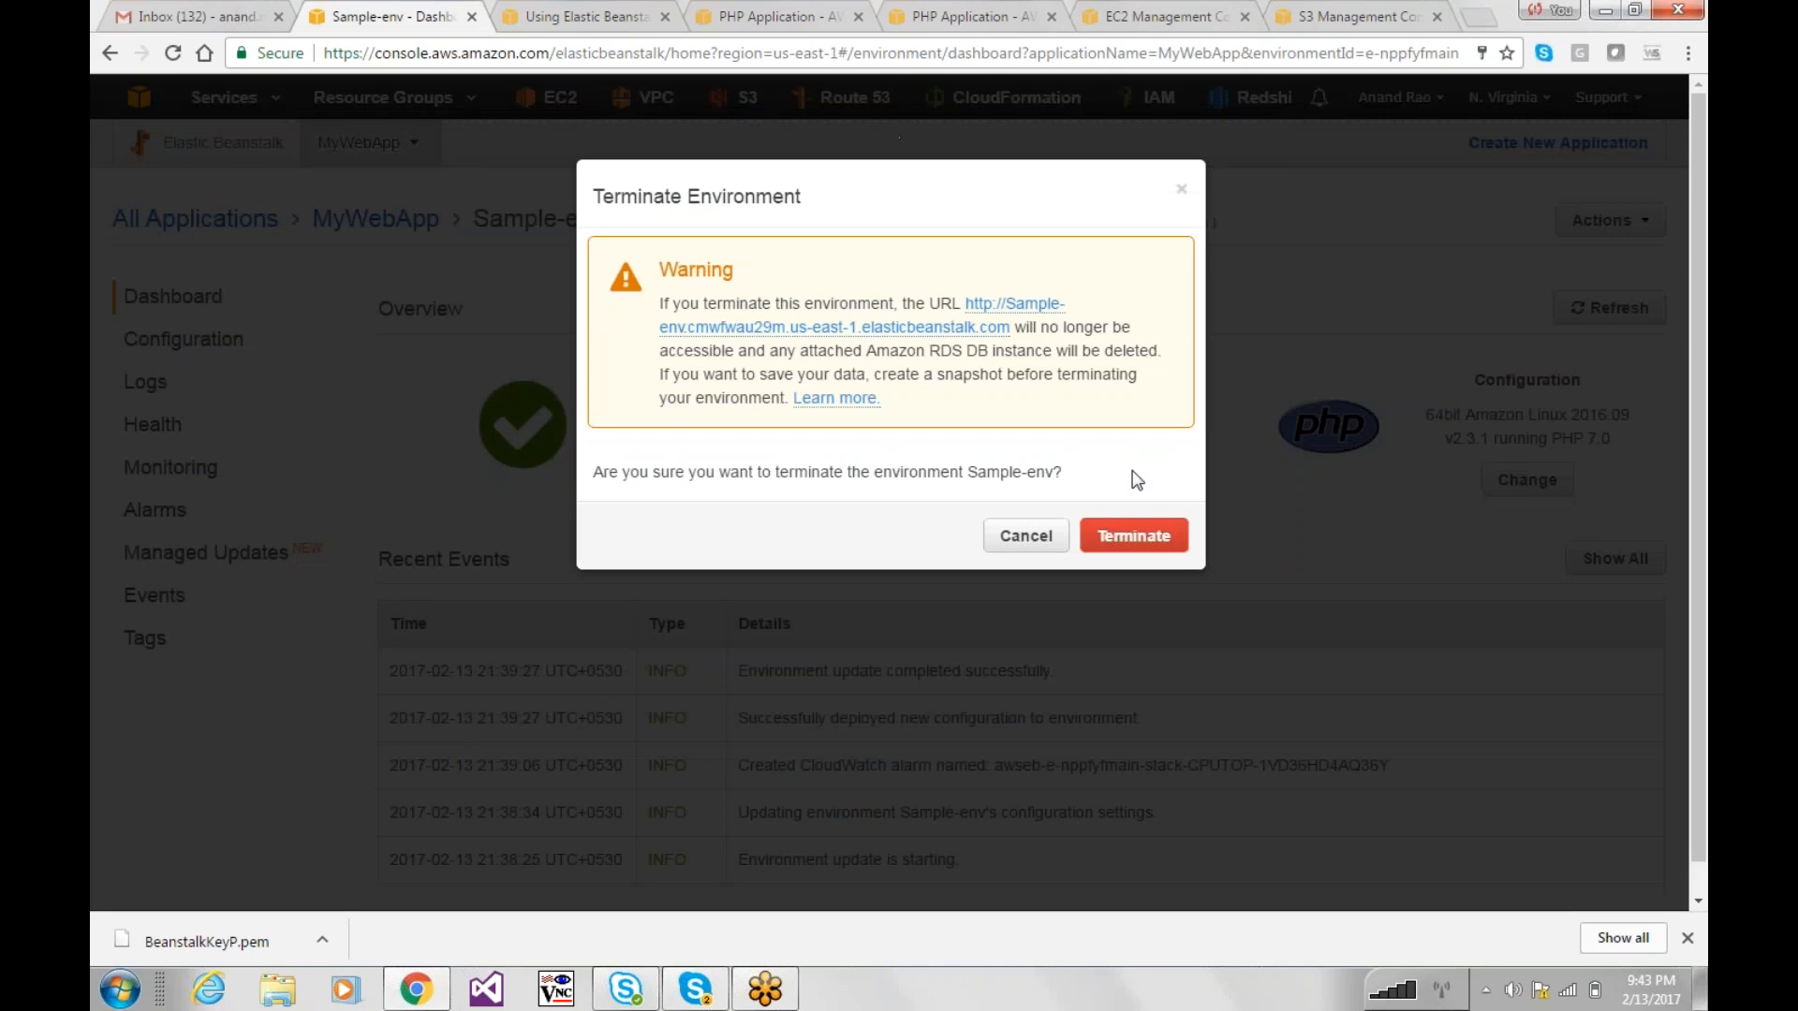
pyautogui.click(1141, 536)
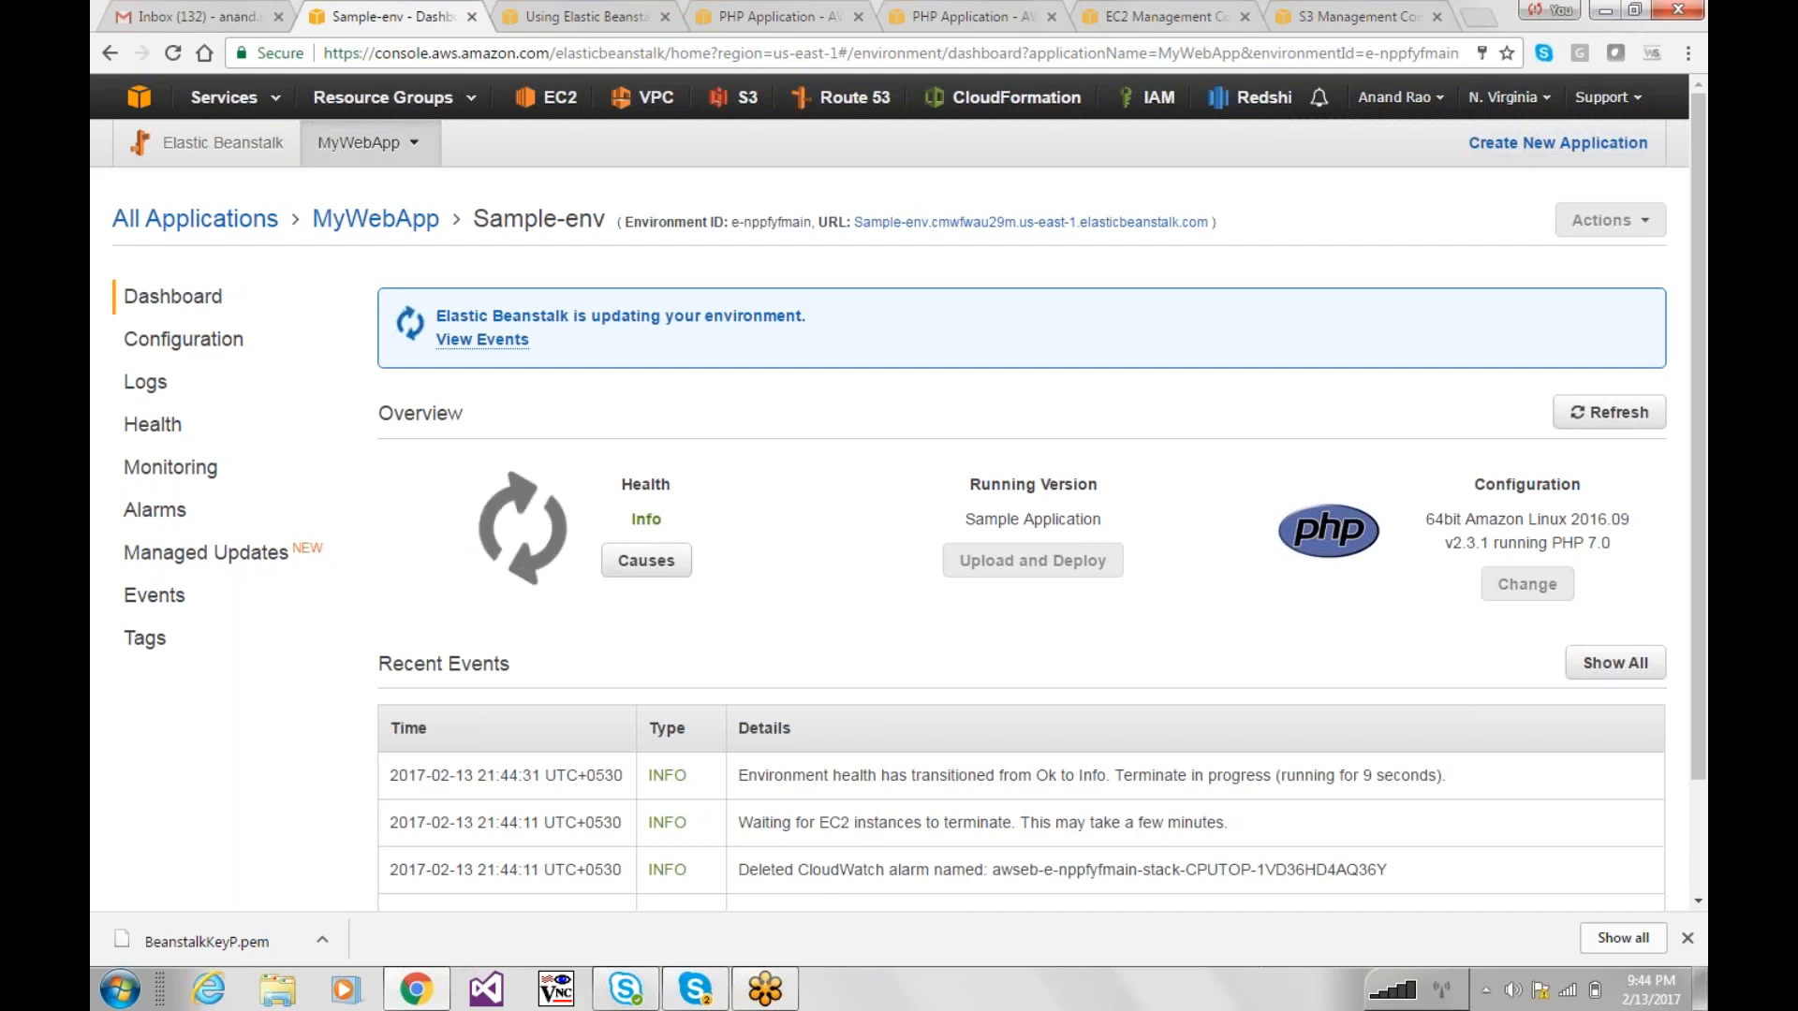
# Step: Open the Tutorials and Samples page of the AWS Elastic Beanstalk Developer Guide
pyautogui.hotkey('ctrl', 't')
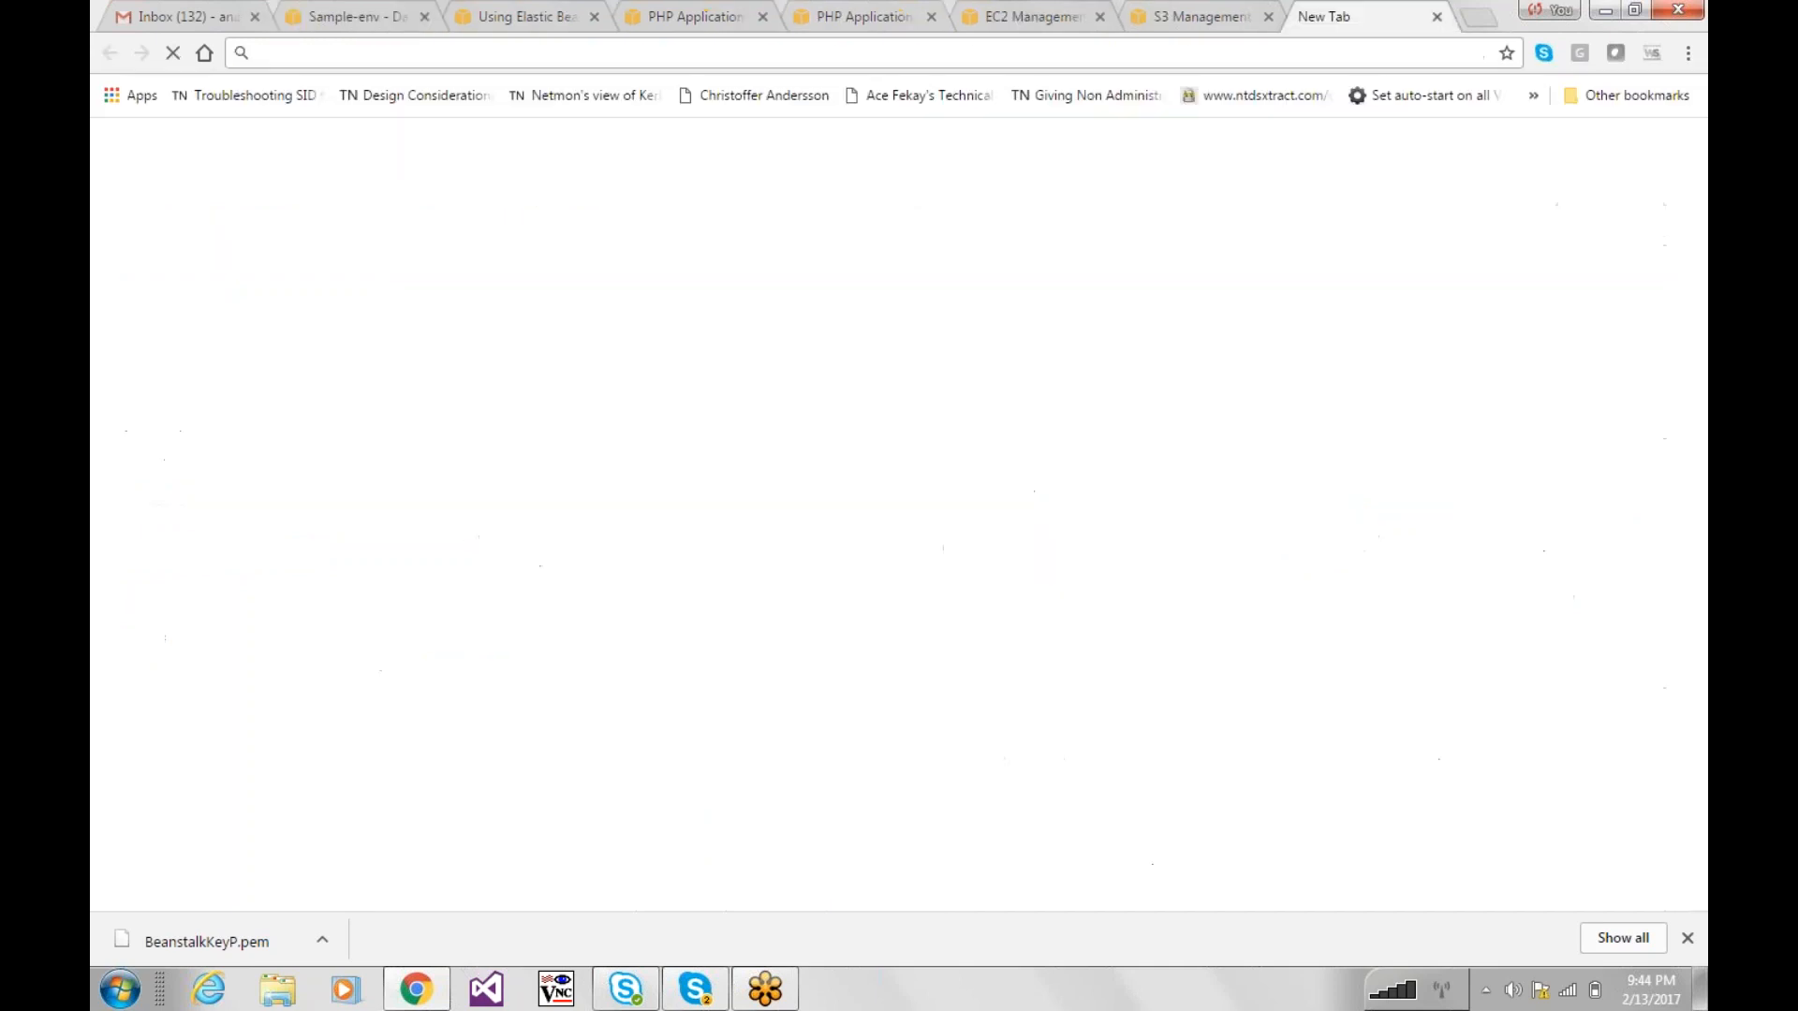
pyautogui.write('docs.google.com/document/u/0/?usp=docs_ald')
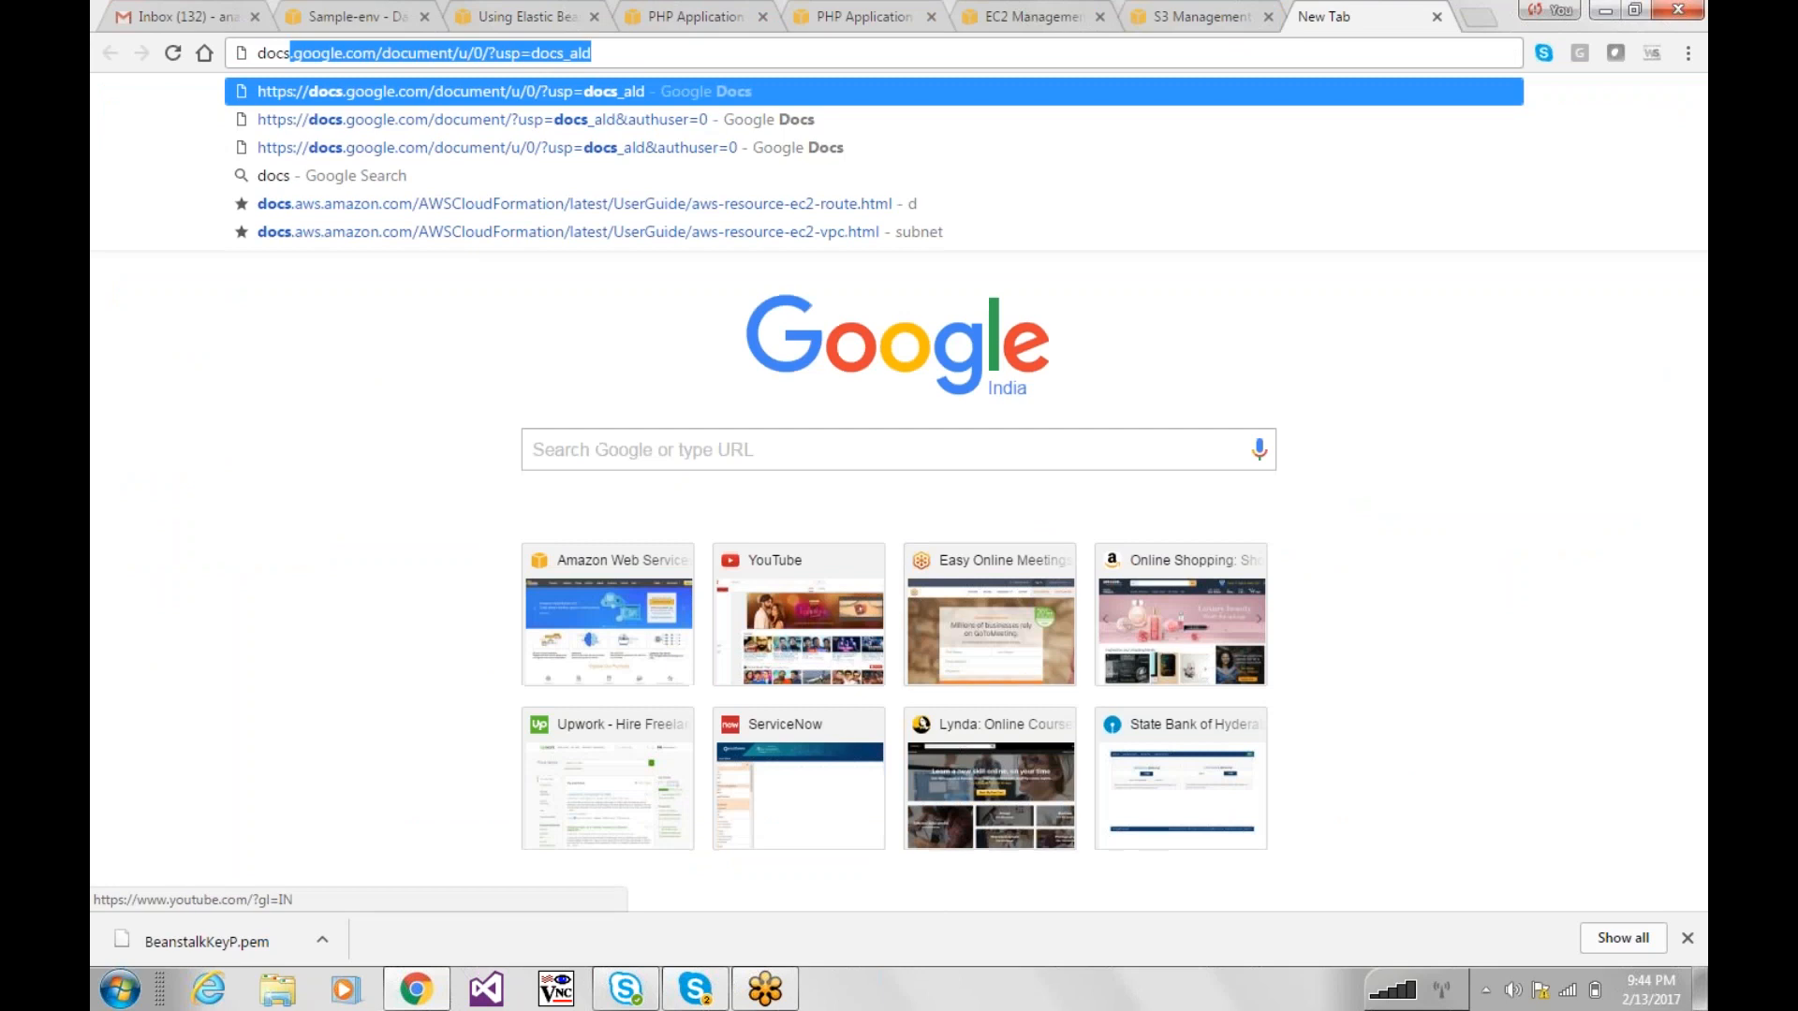
pyautogui.click(513, 12)
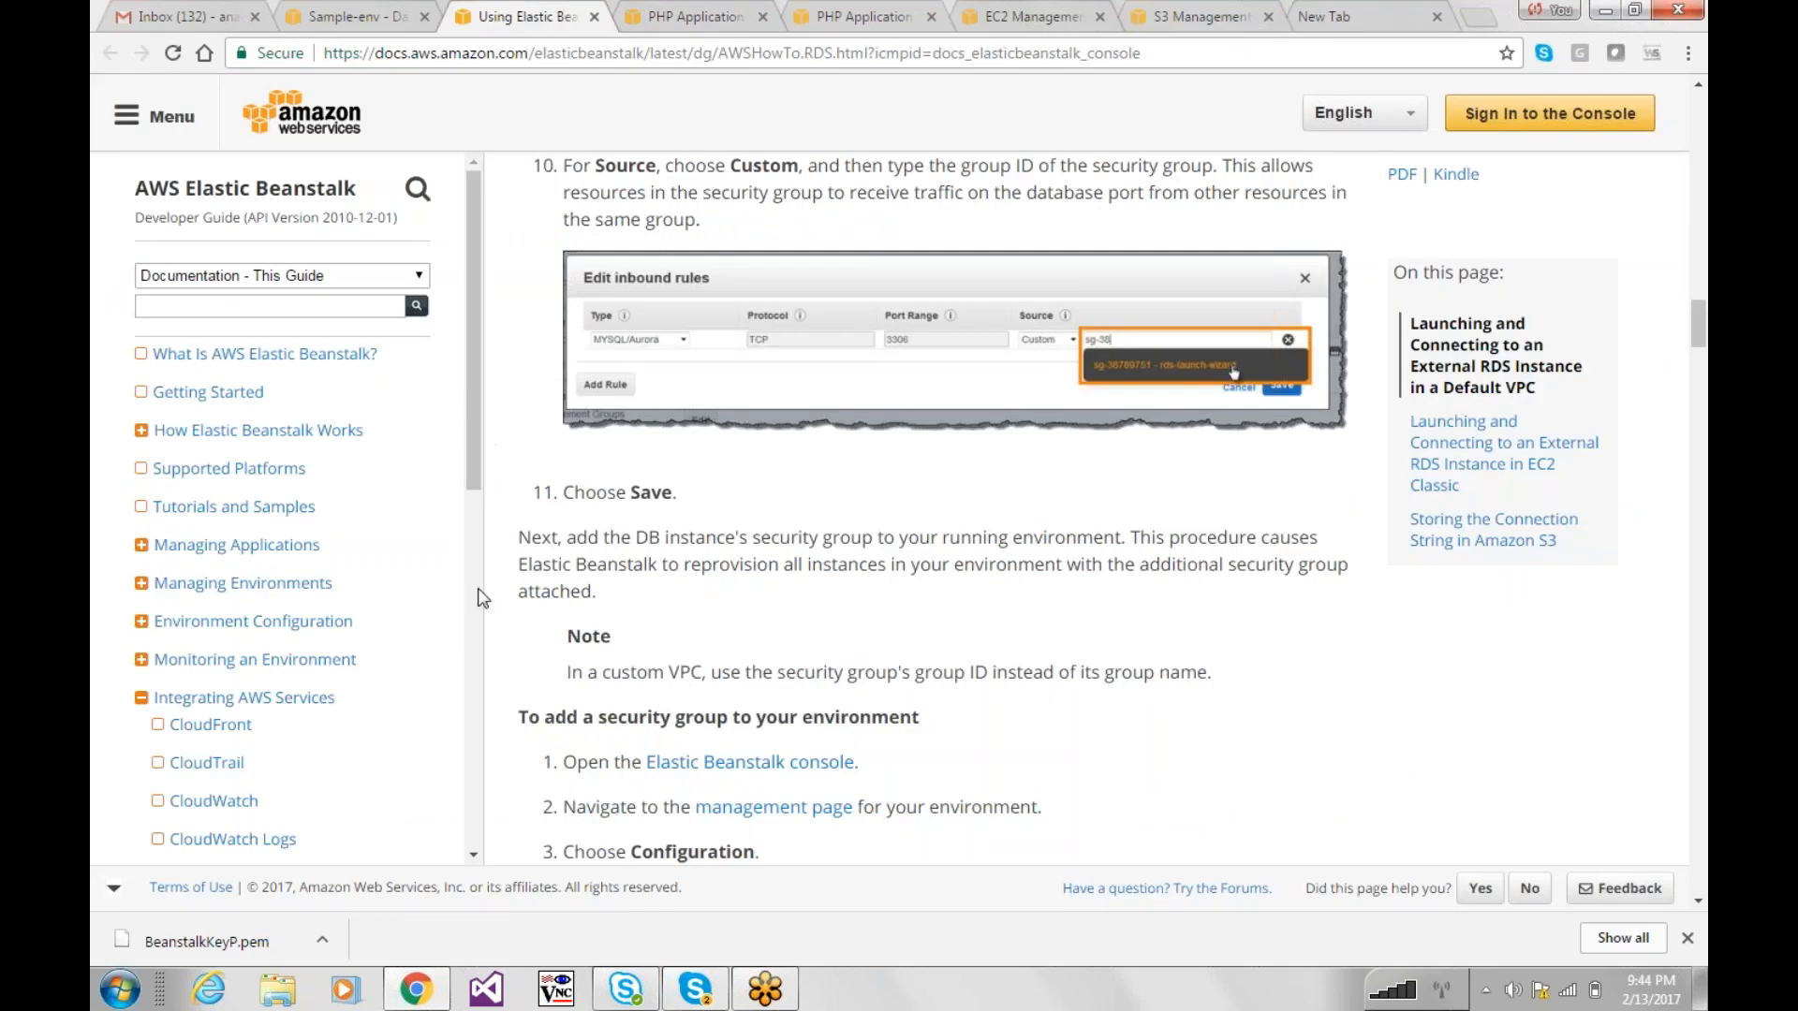
pyautogui.click(229, 509)
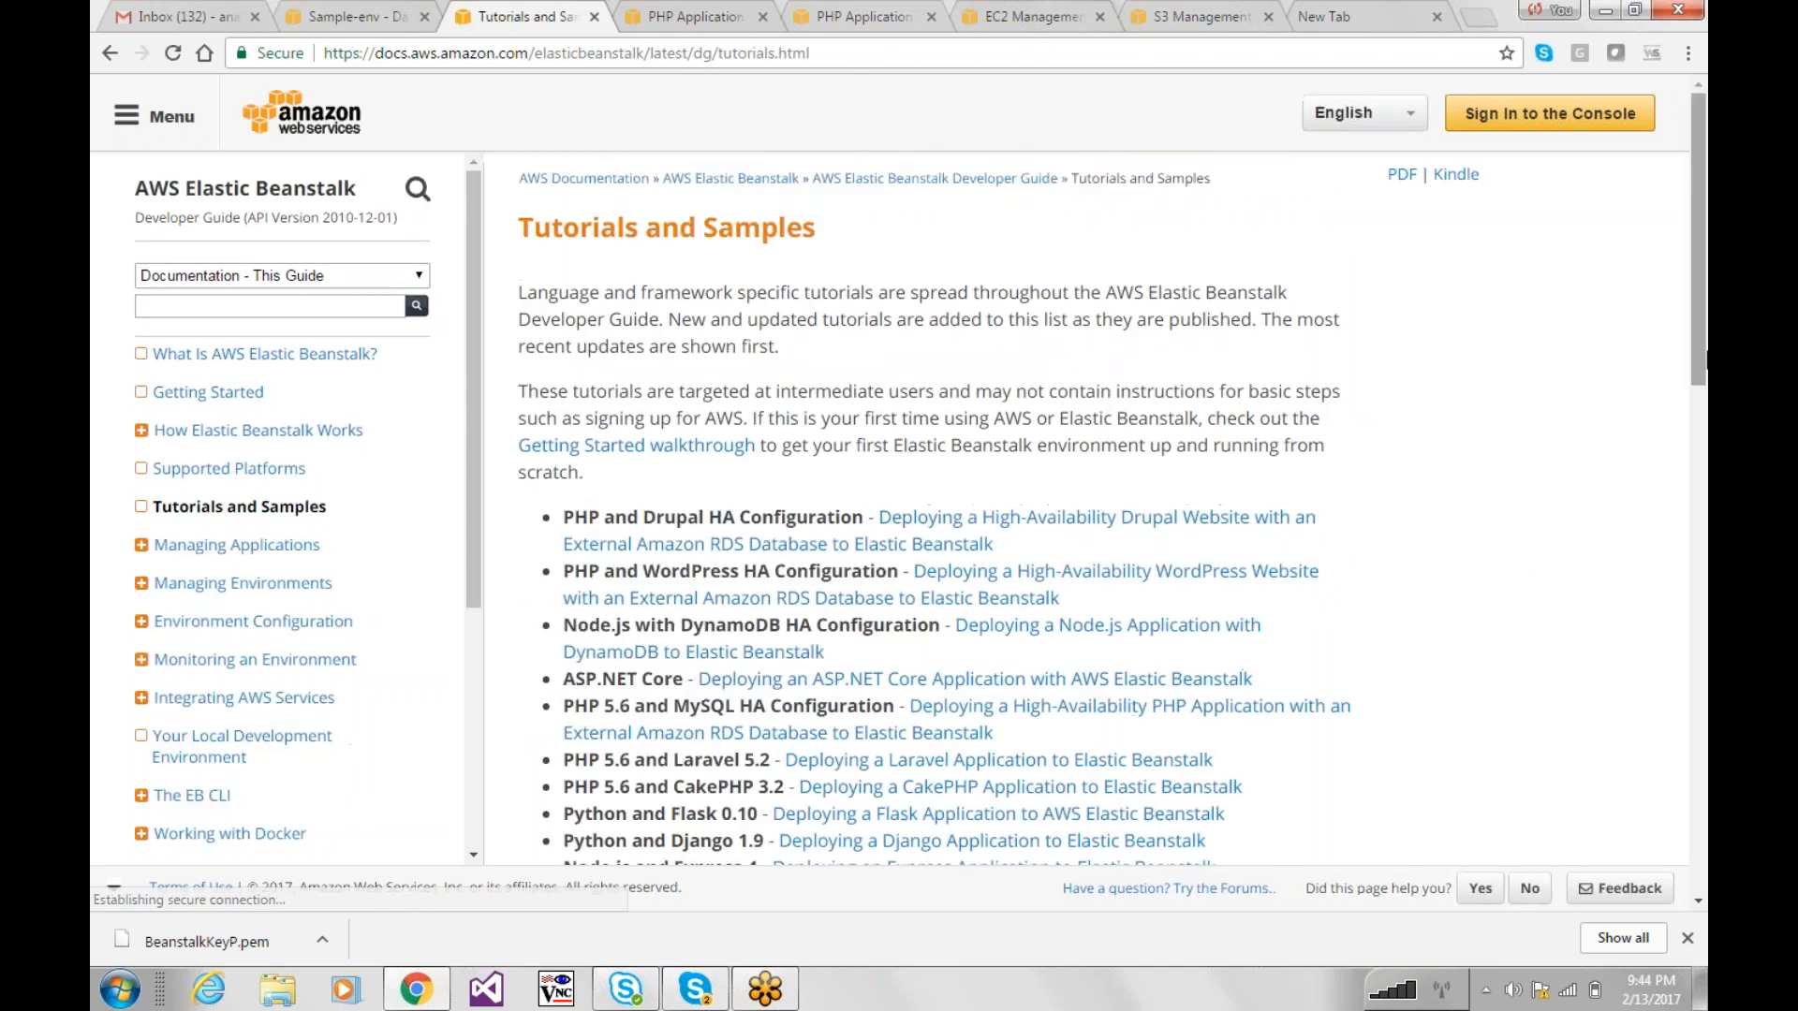
# Step: Start a new web server environment for the MyWebApp application and choose PHP as its platform
pyautogui.moveTo(1700, 298); pyautogui.dragTo(1695, 532)
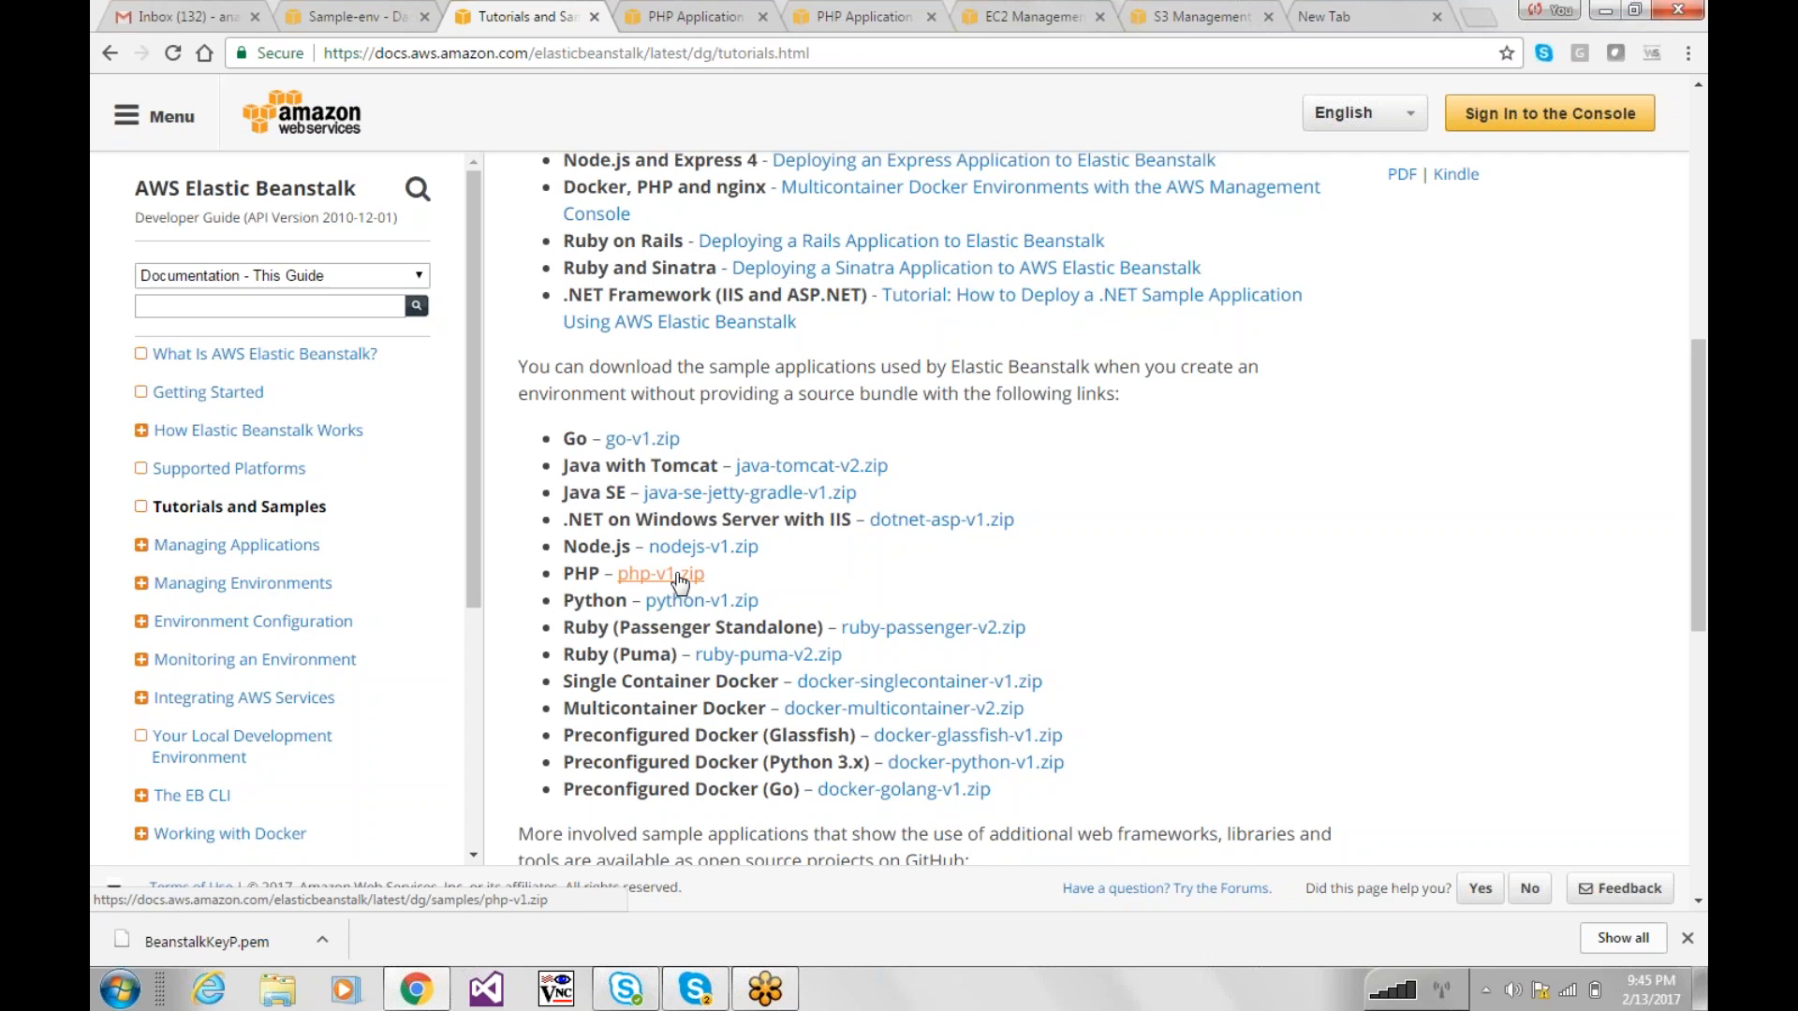
pyautogui.click(374, 13)
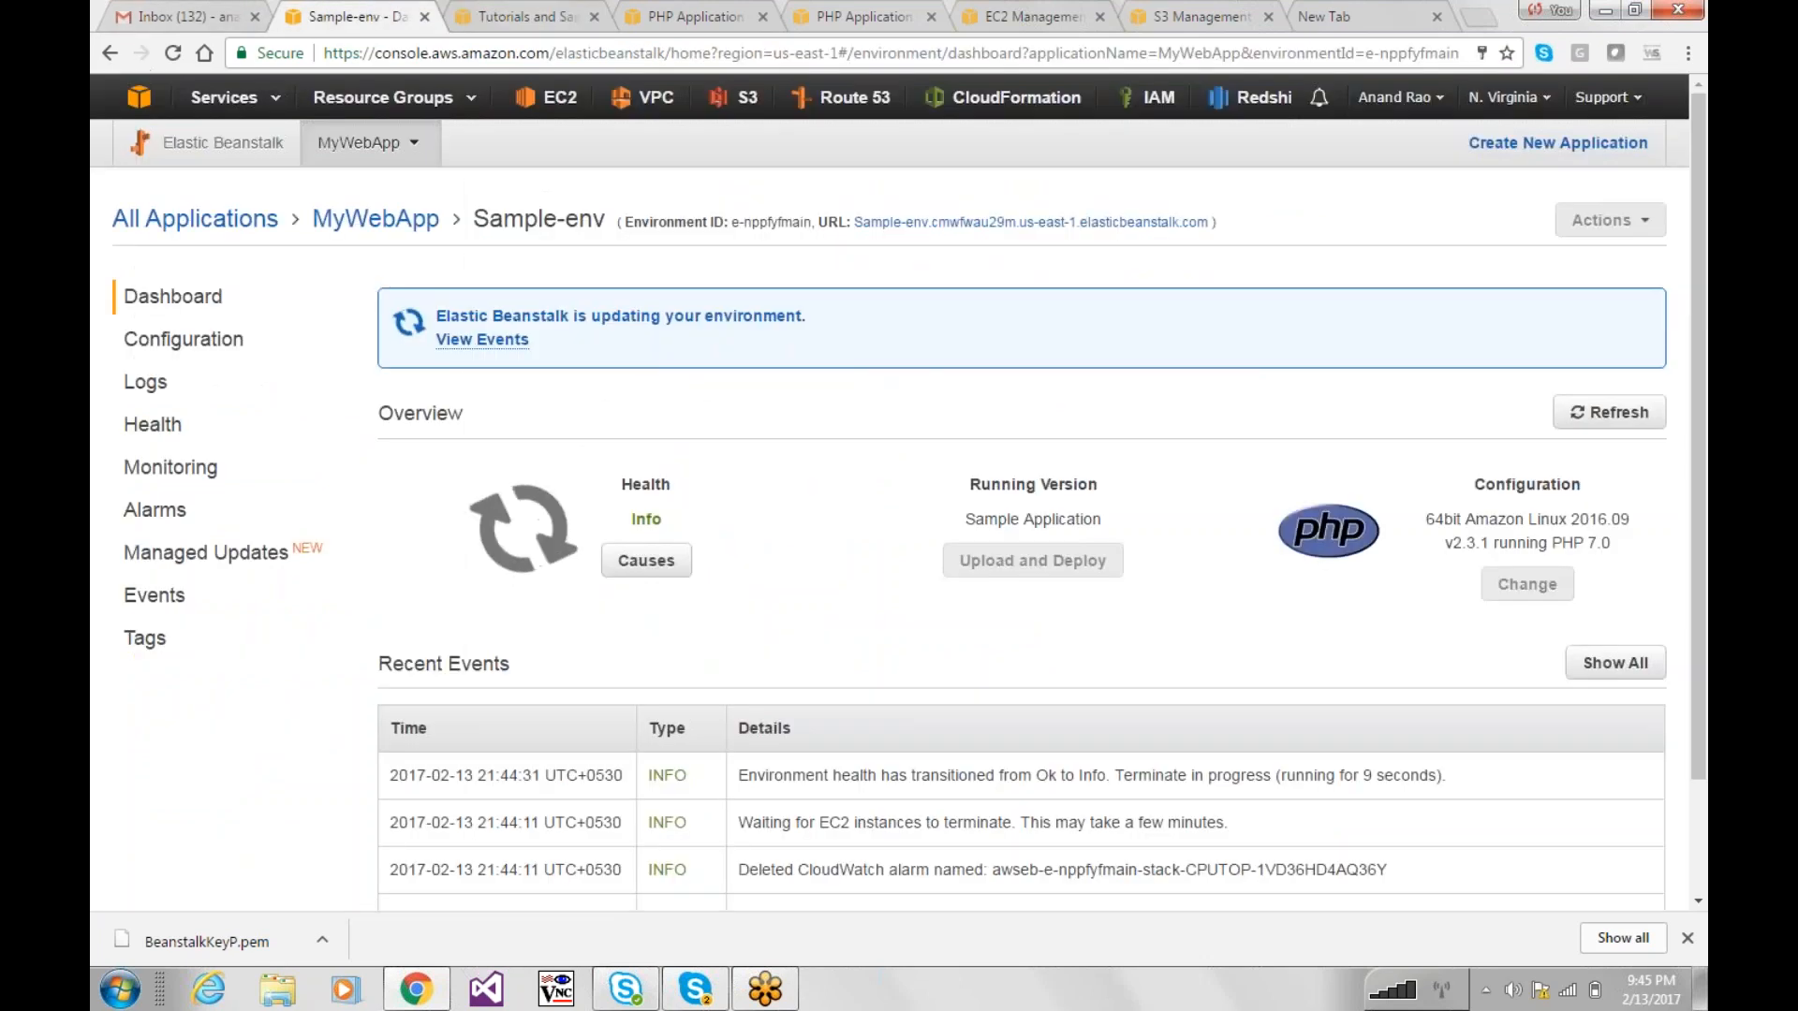
pyautogui.click(195, 218)
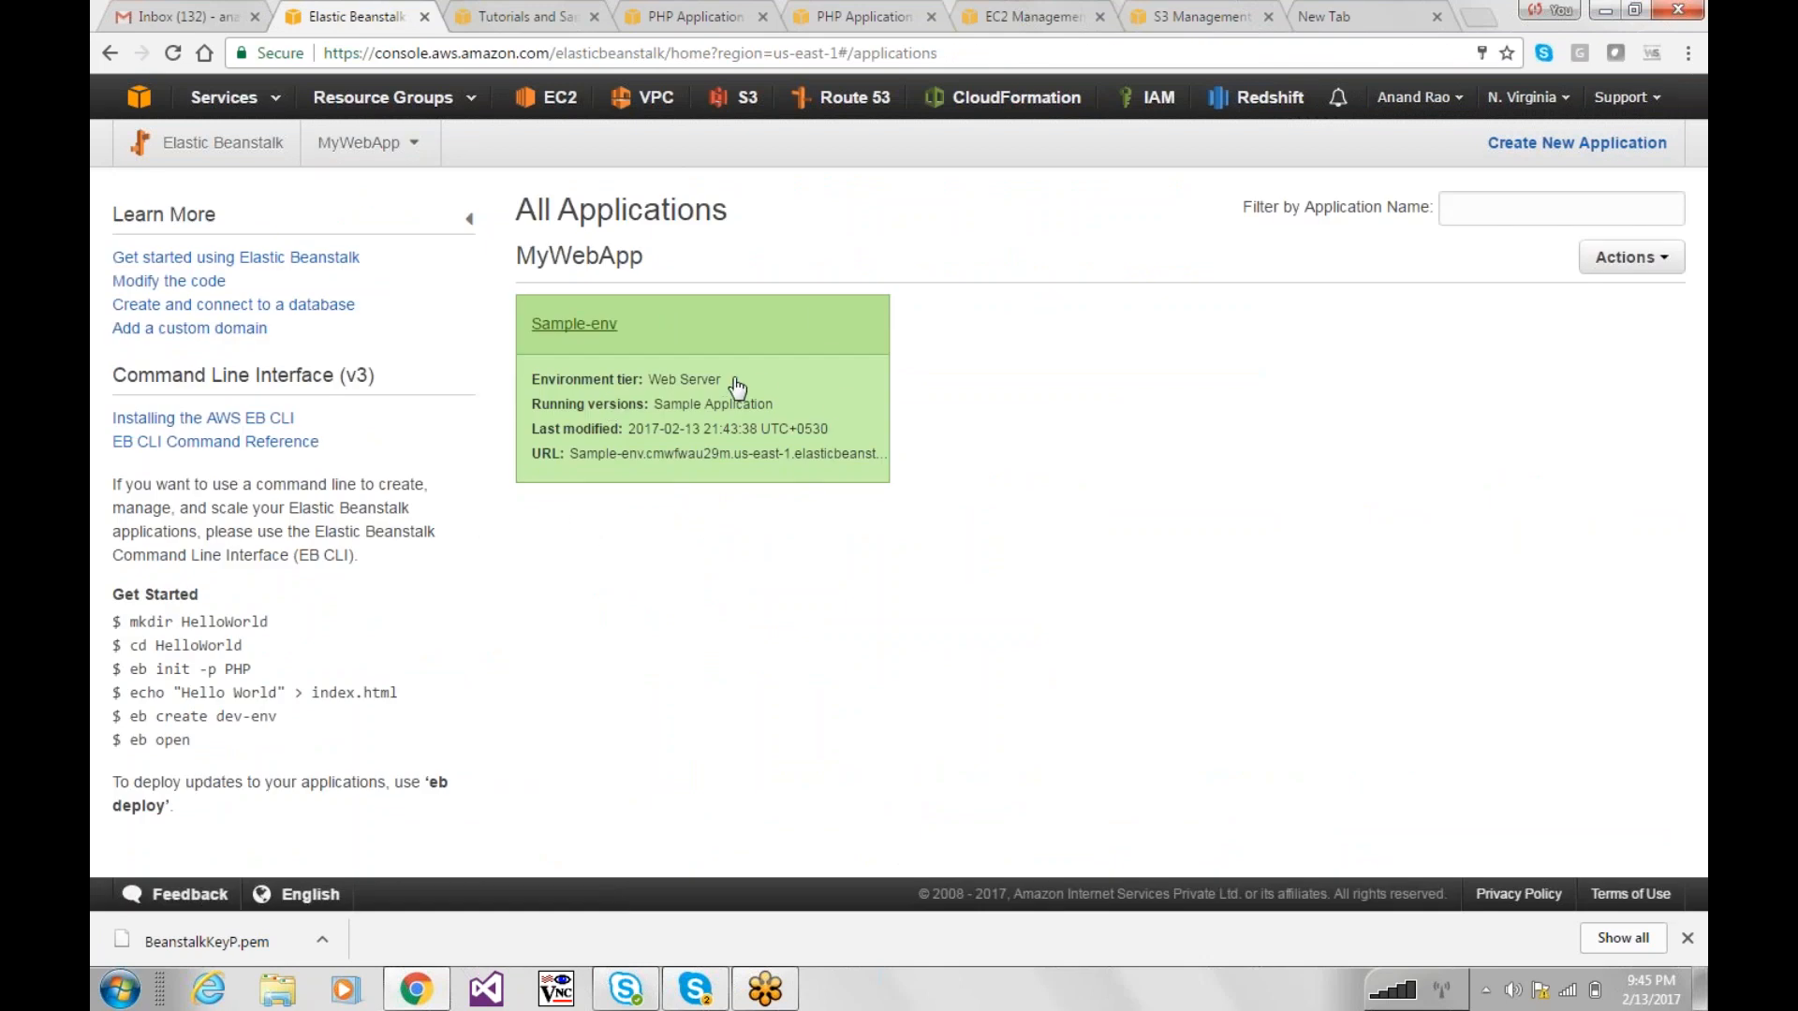
pyautogui.click(1629, 257)
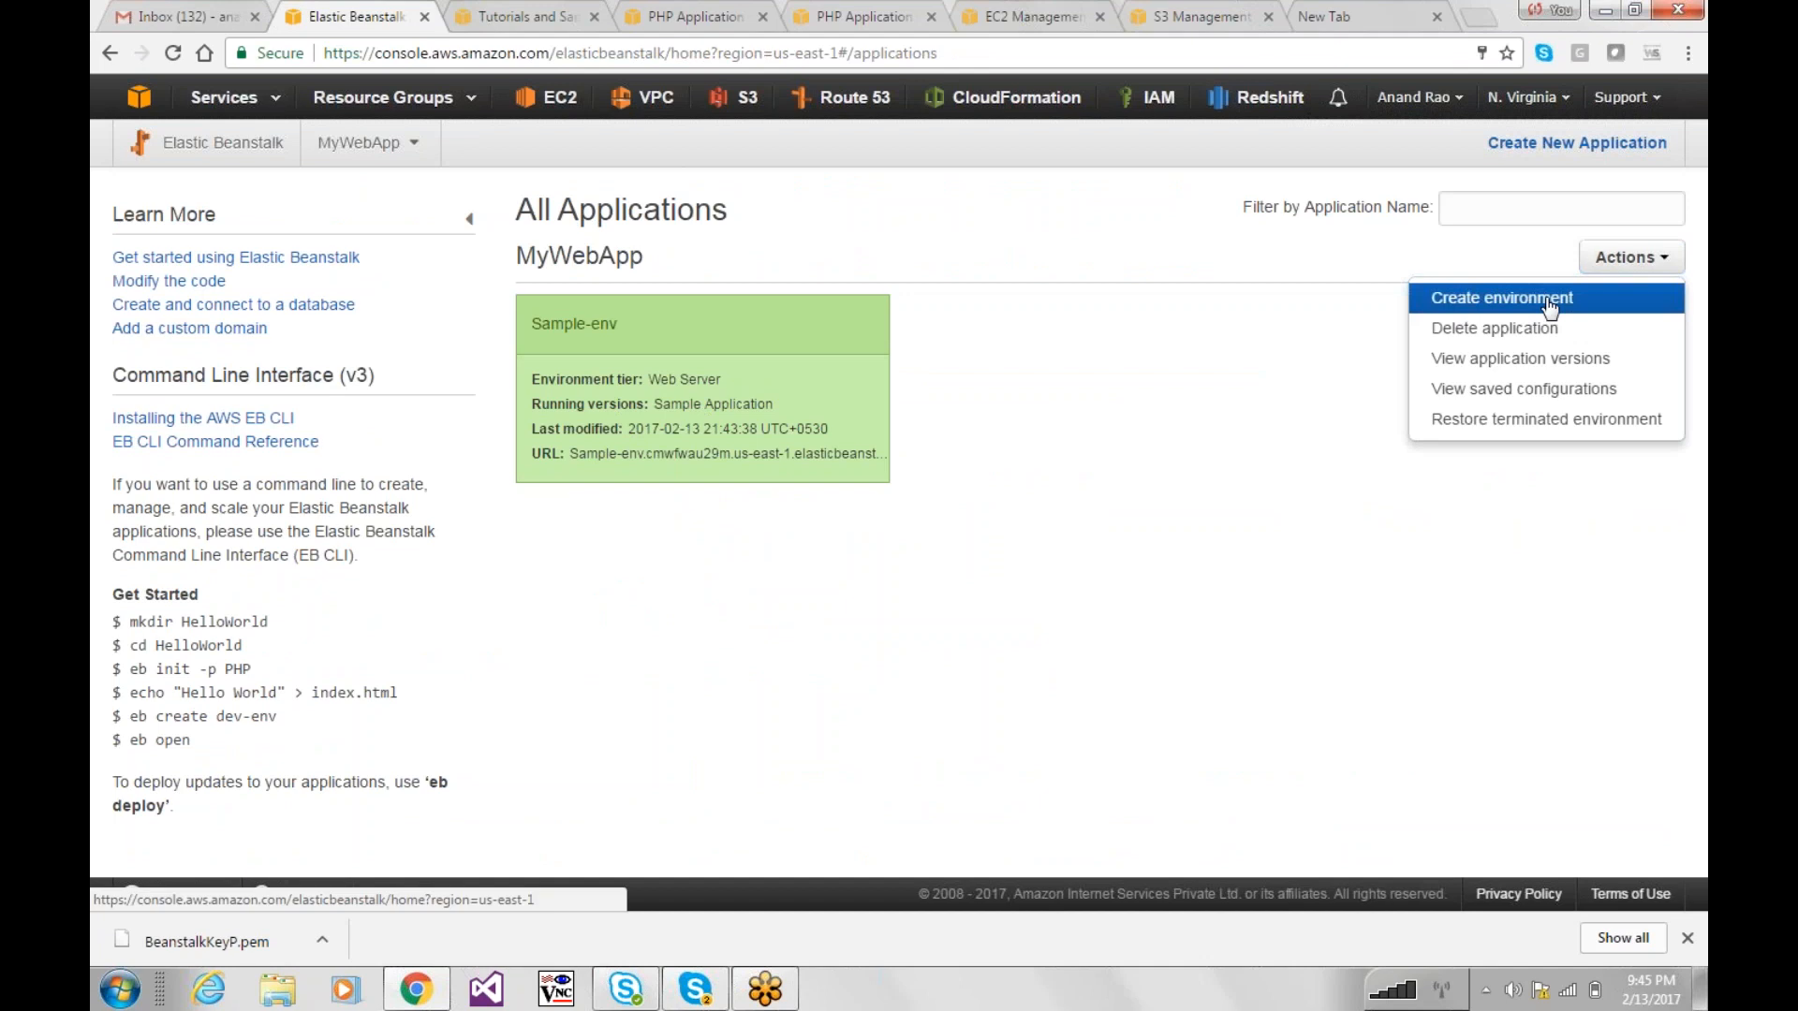
pyautogui.click(1499, 297)
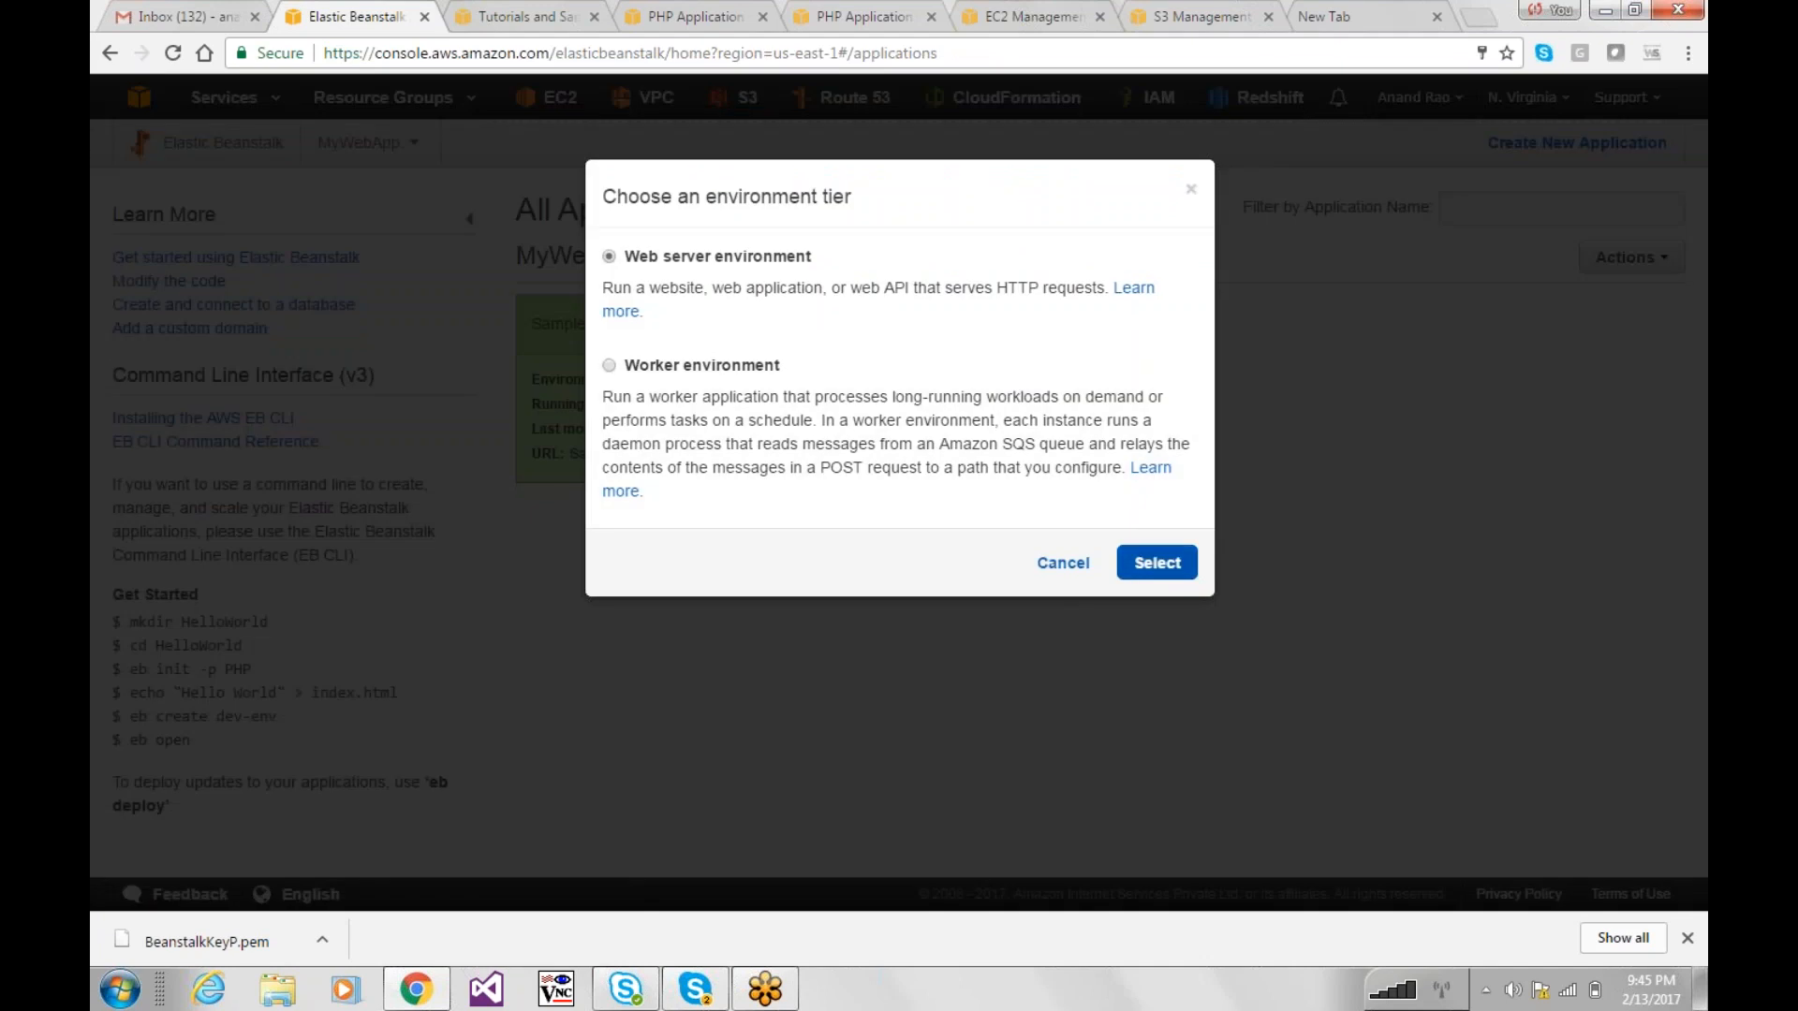
pyautogui.click(1156, 562)
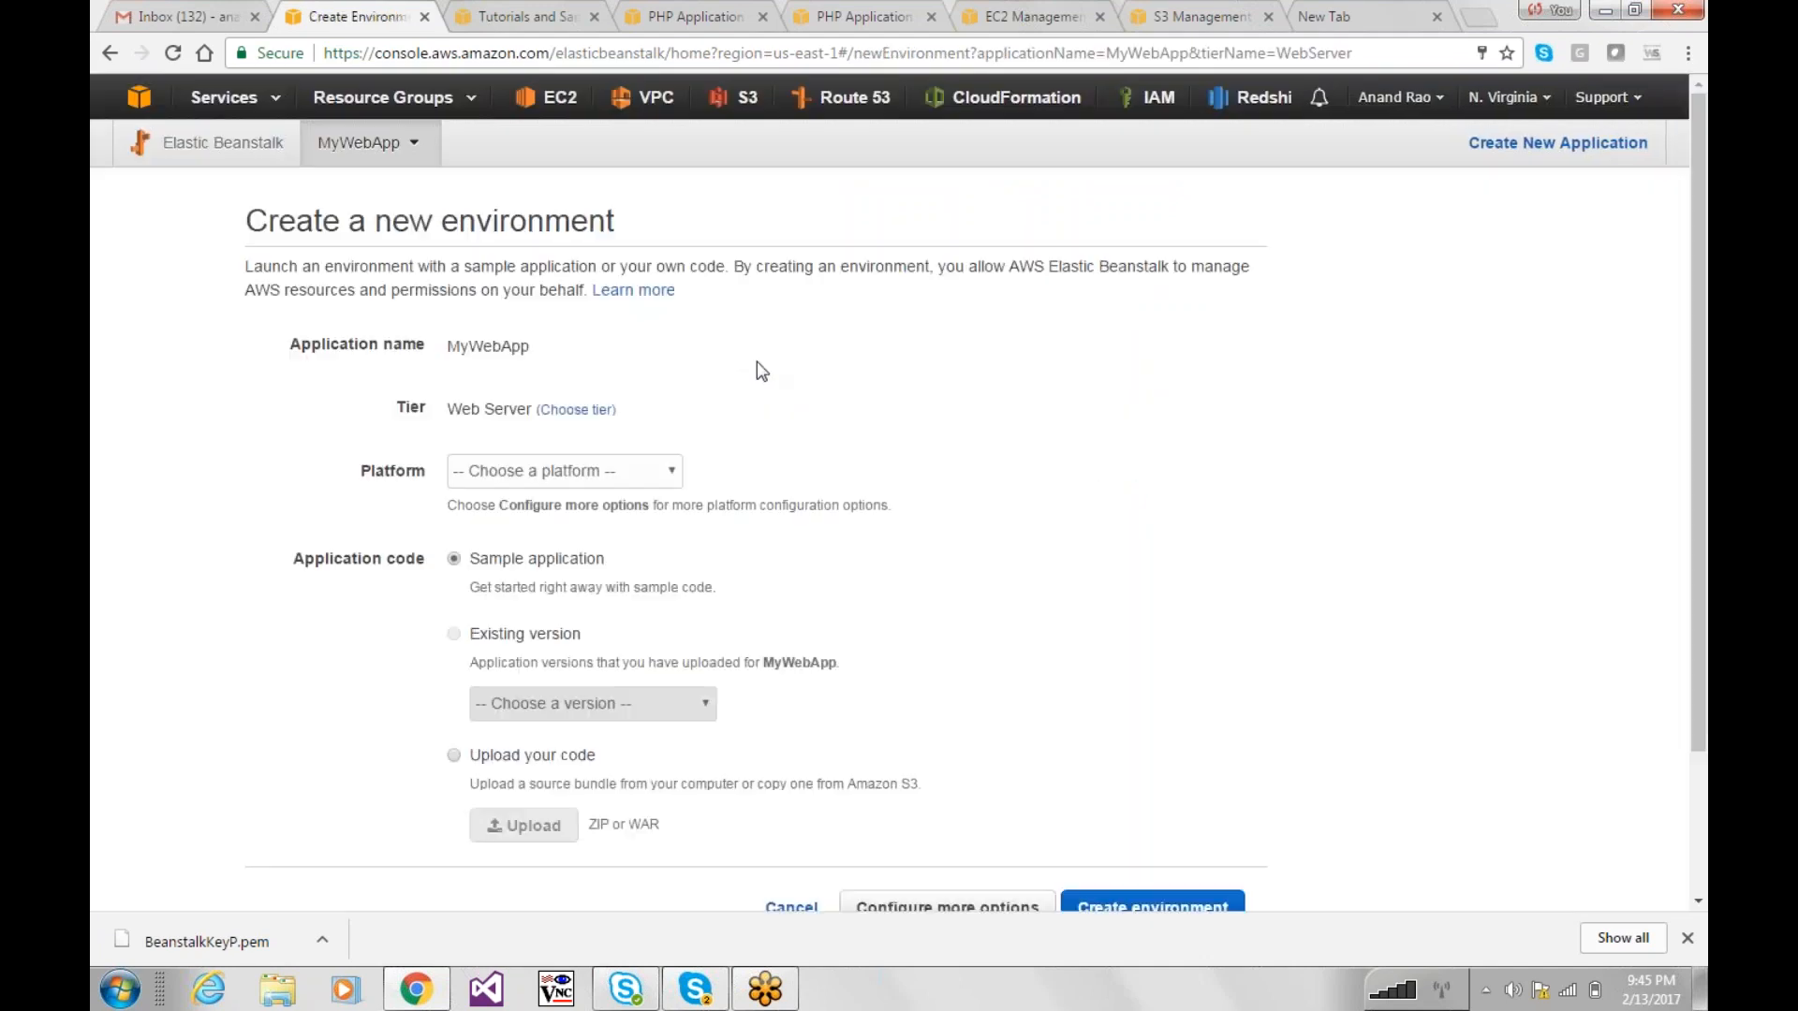
pyautogui.scroll(-1, 1700, 409)
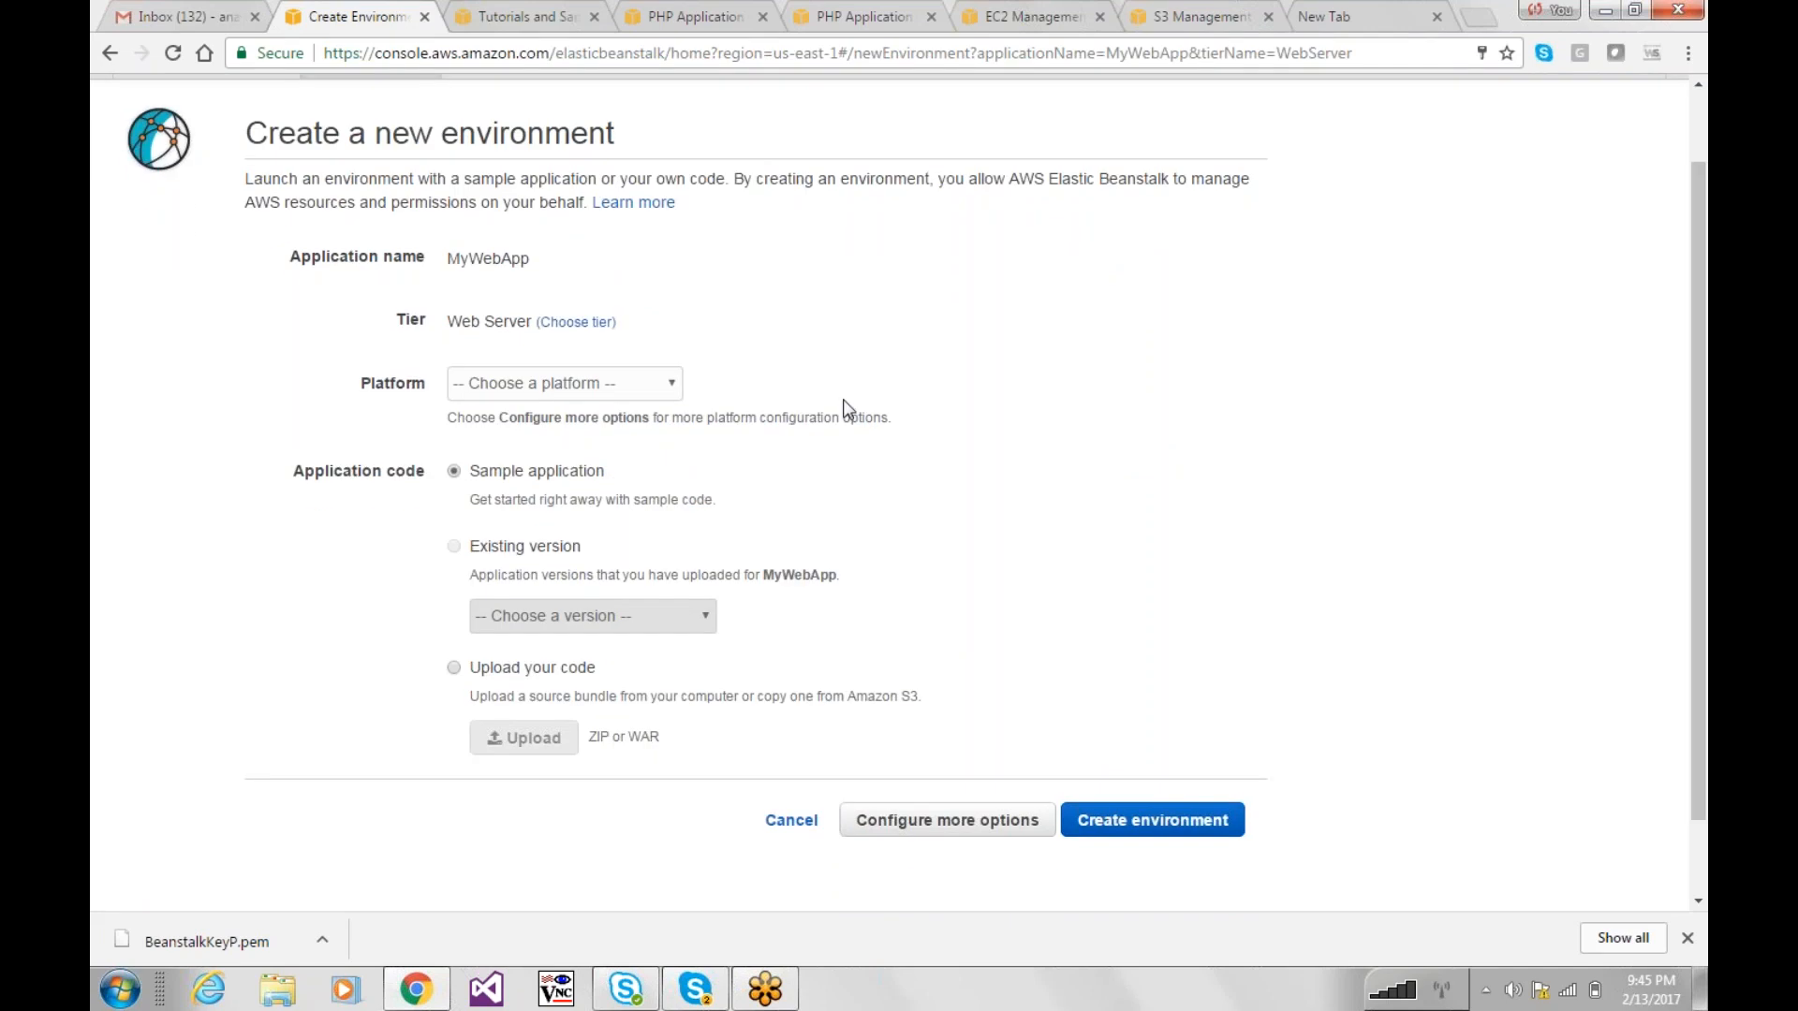
pyautogui.click(558, 384)
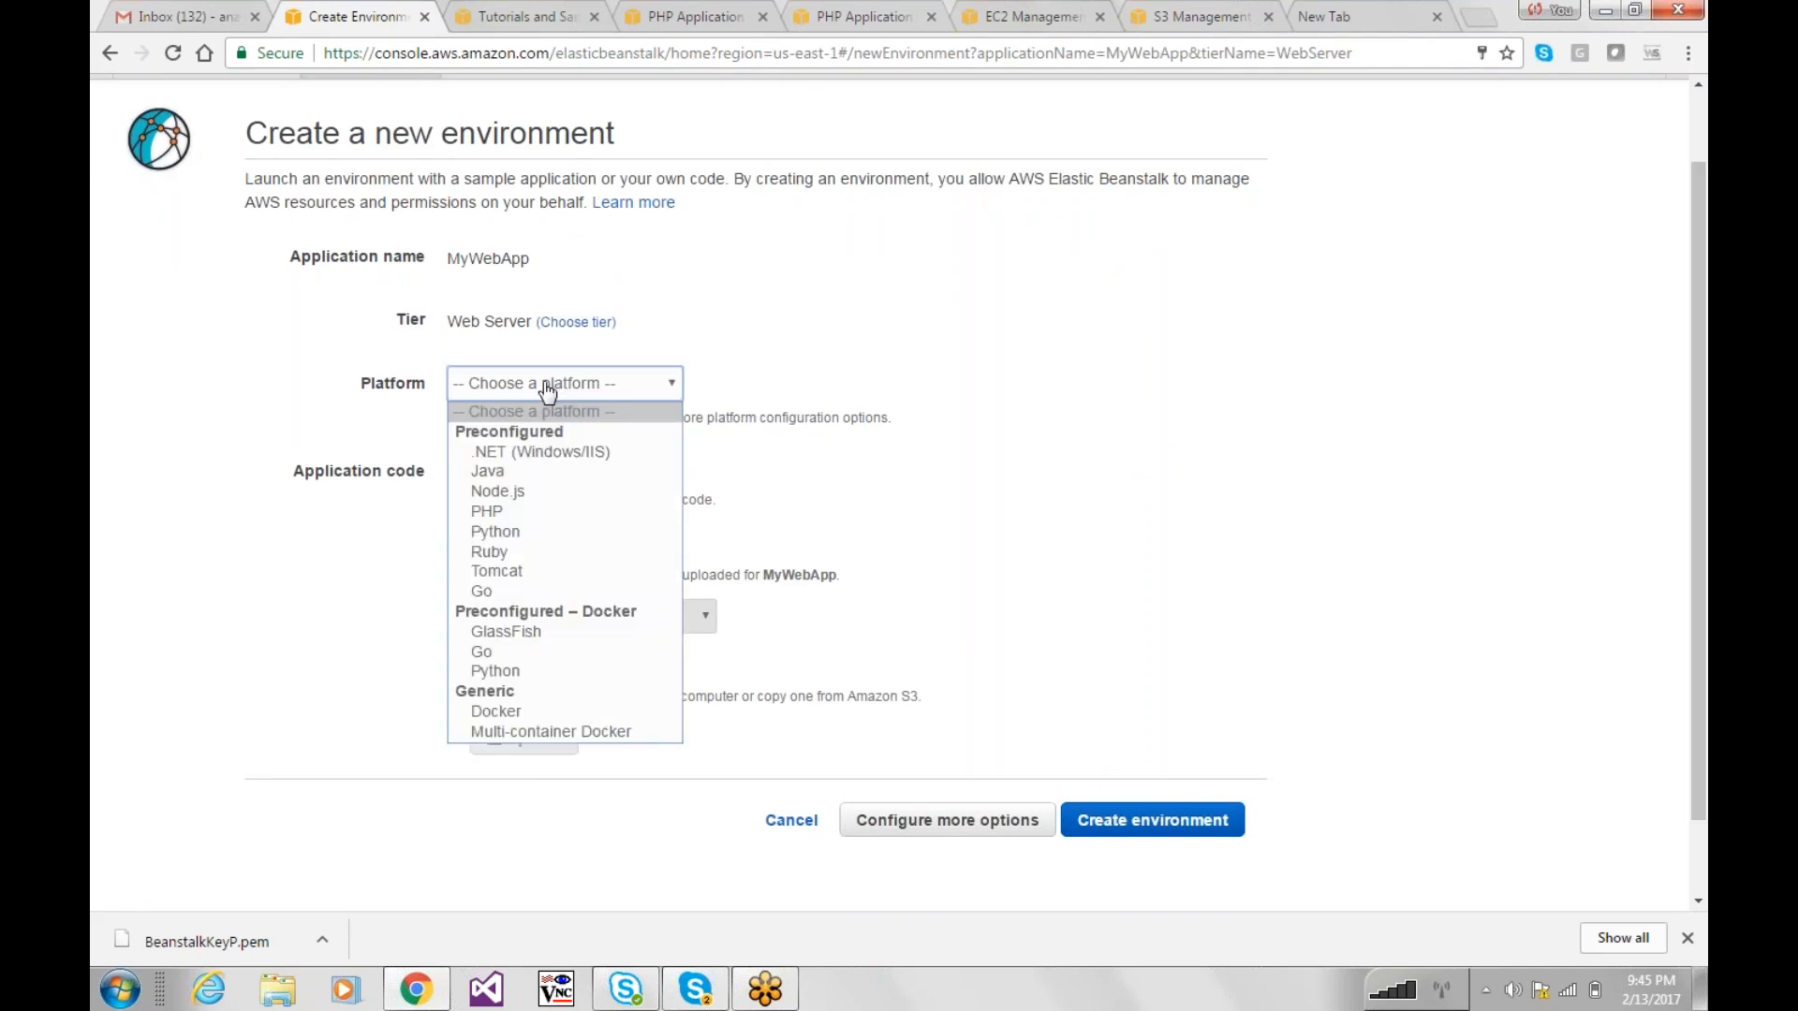
pyautogui.click(515, 512)
# Step: Download the PHP sample application php-v1.zip from the Tutorials and Samples page
pyautogui.click(717, 13)
pyautogui.click(510, 13)
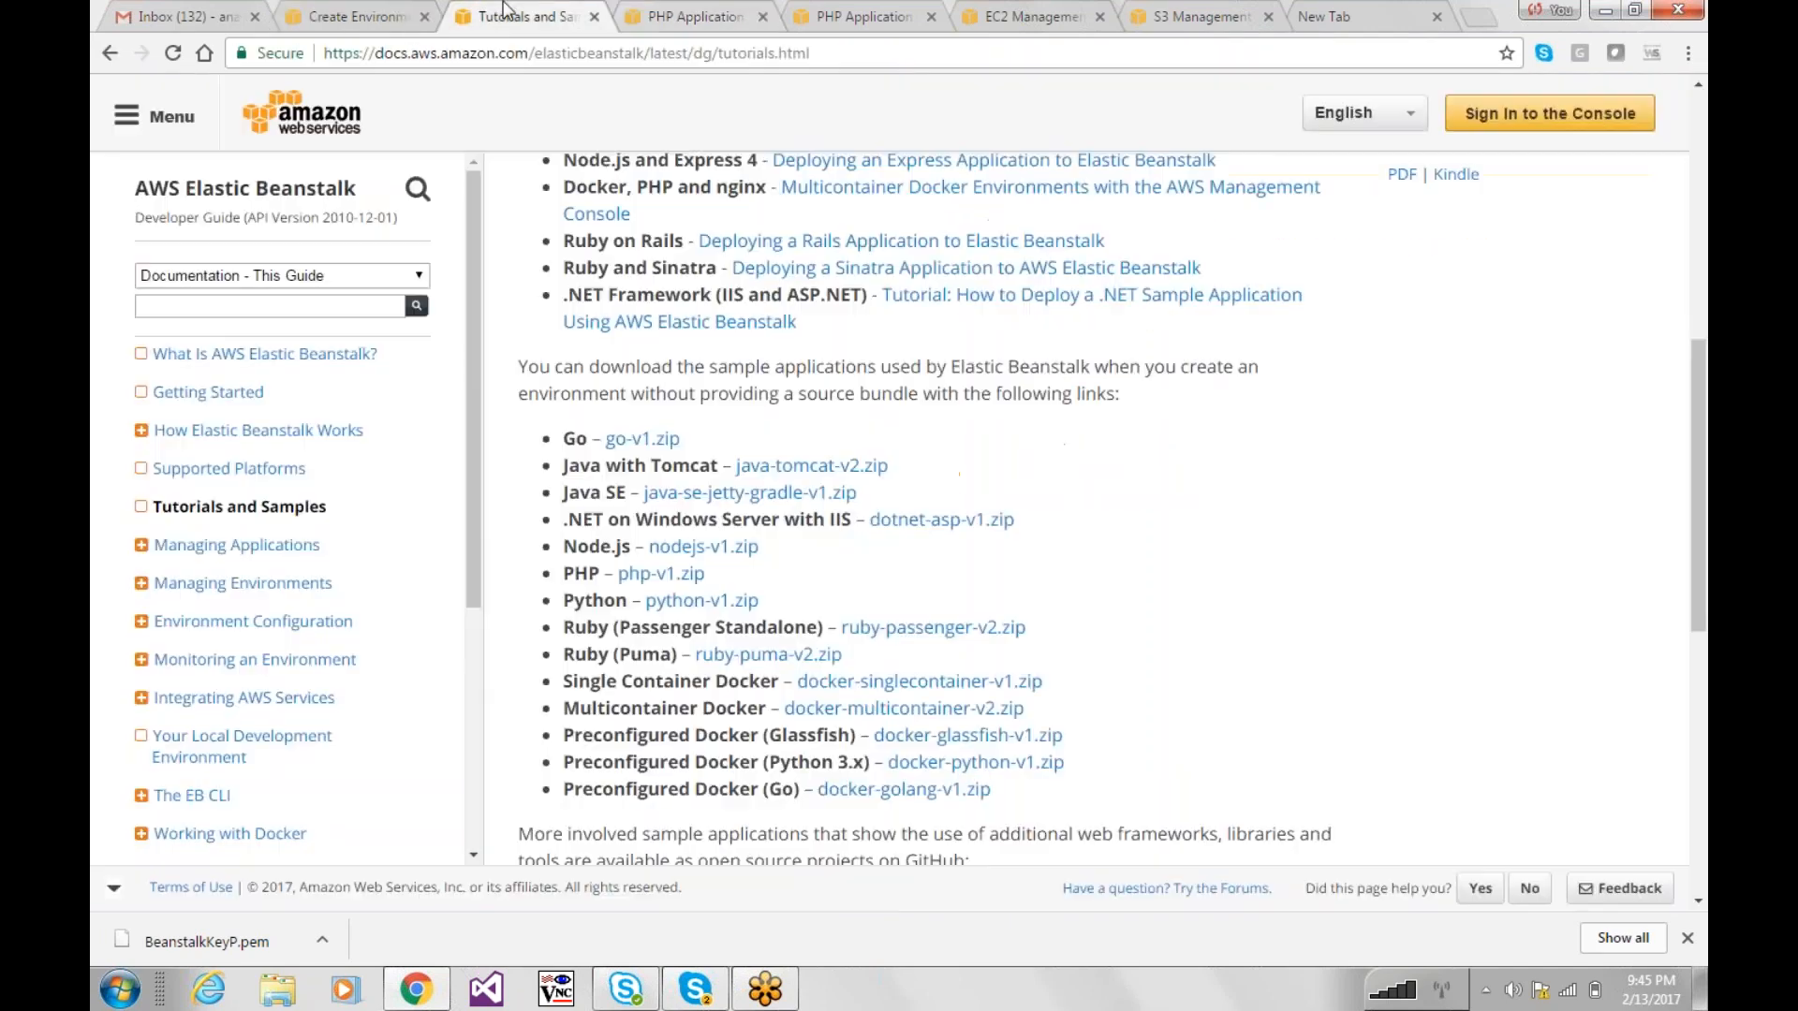
pyautogui.click(660, 574)
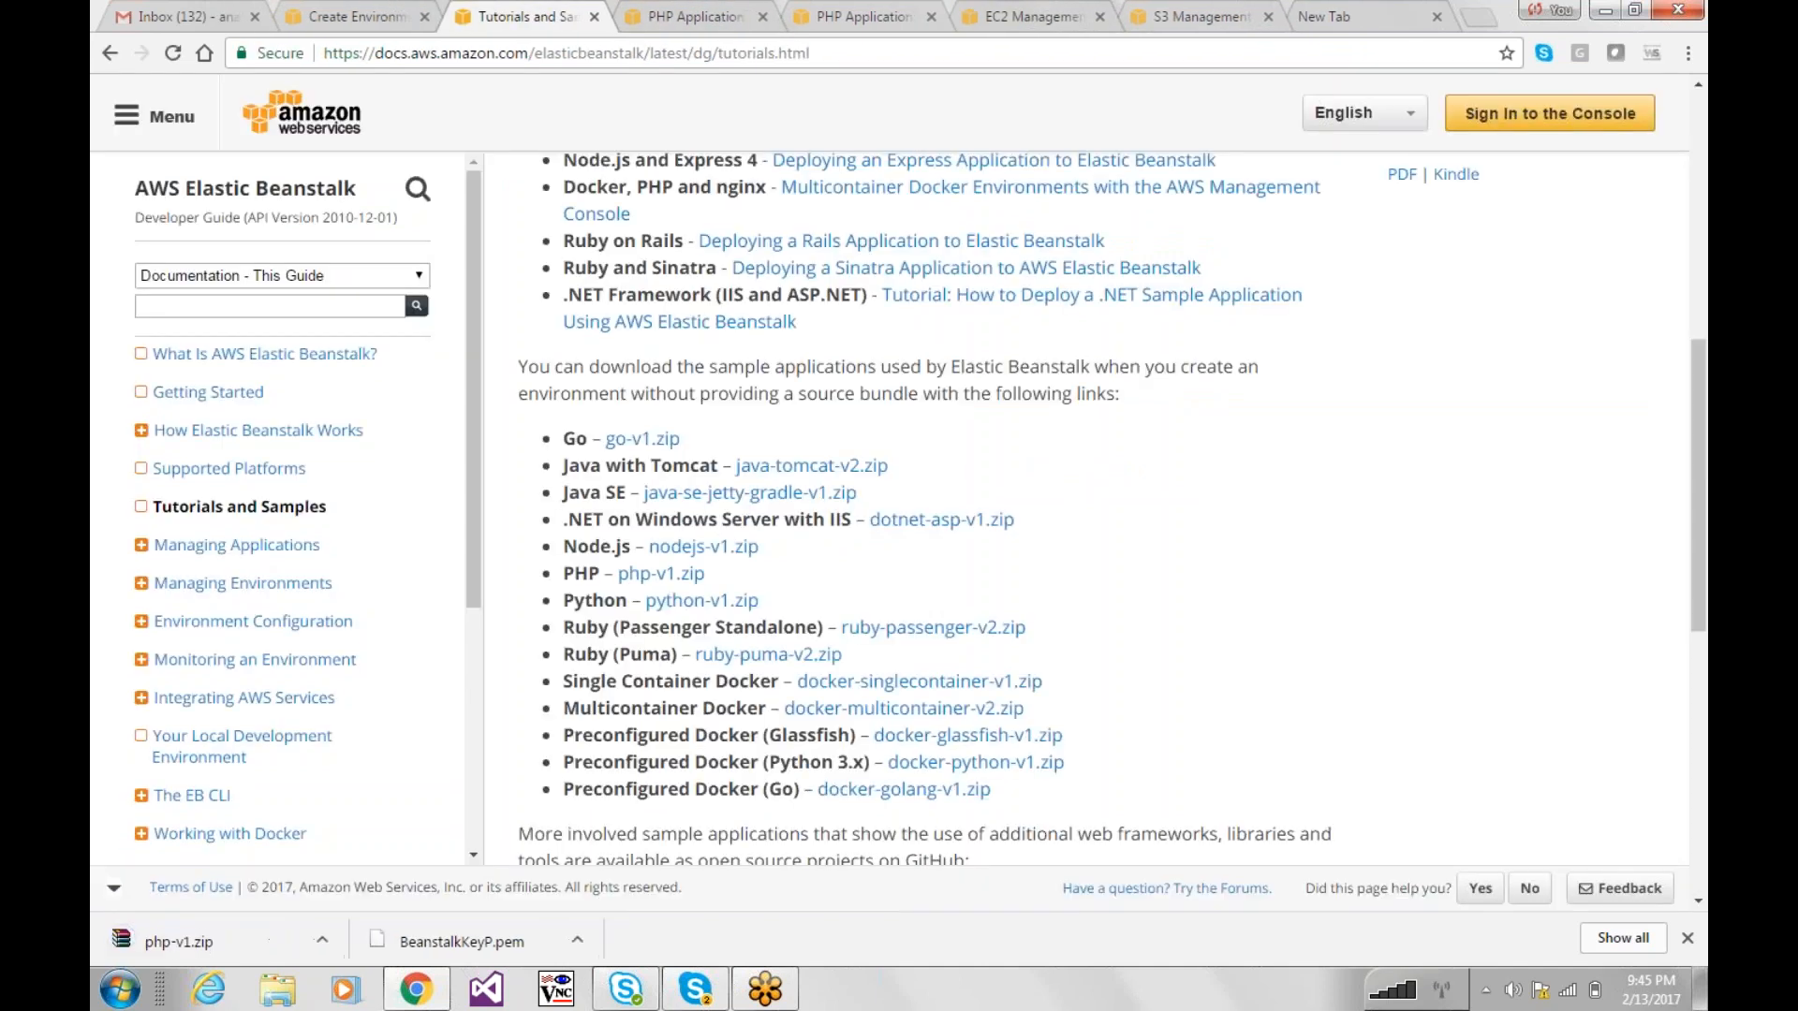
# Step: Inspect the contents of the downloaded php-v1.zip, including logo_aws_reduced.gif, and close the archive and its folder
pyautogui.click(323, 940)
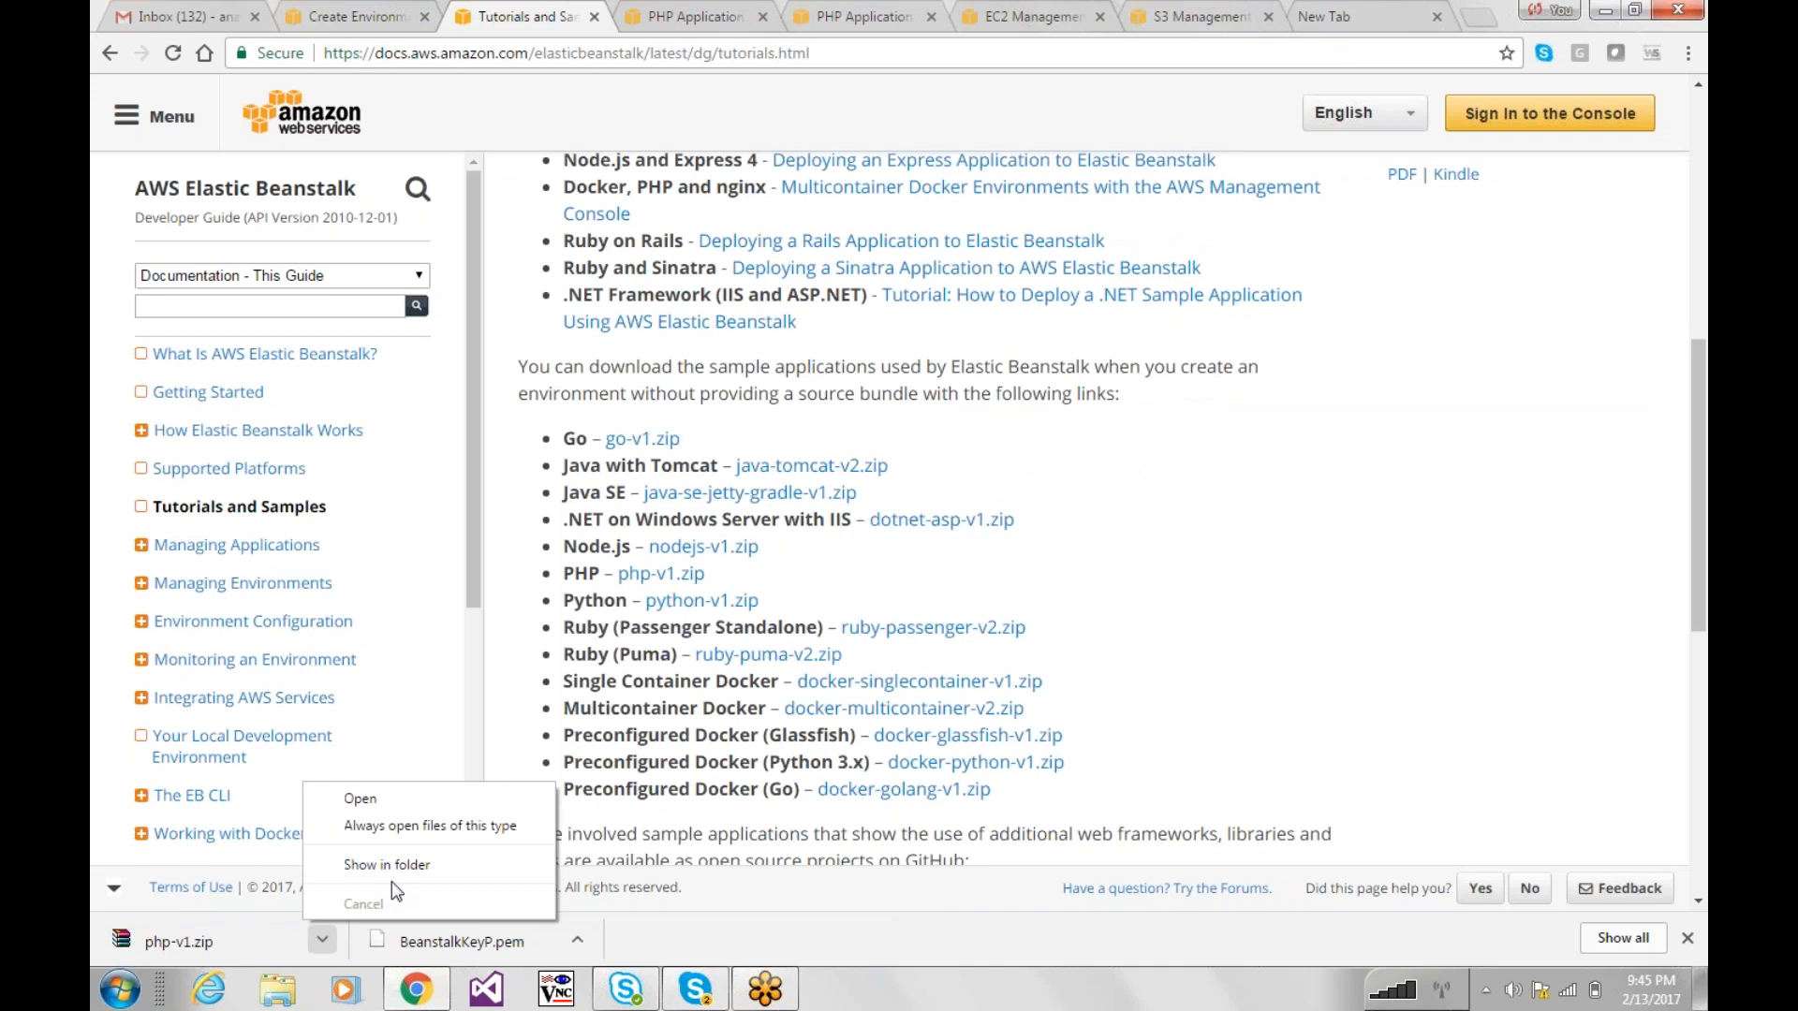
pyautogui.click(403, 866)
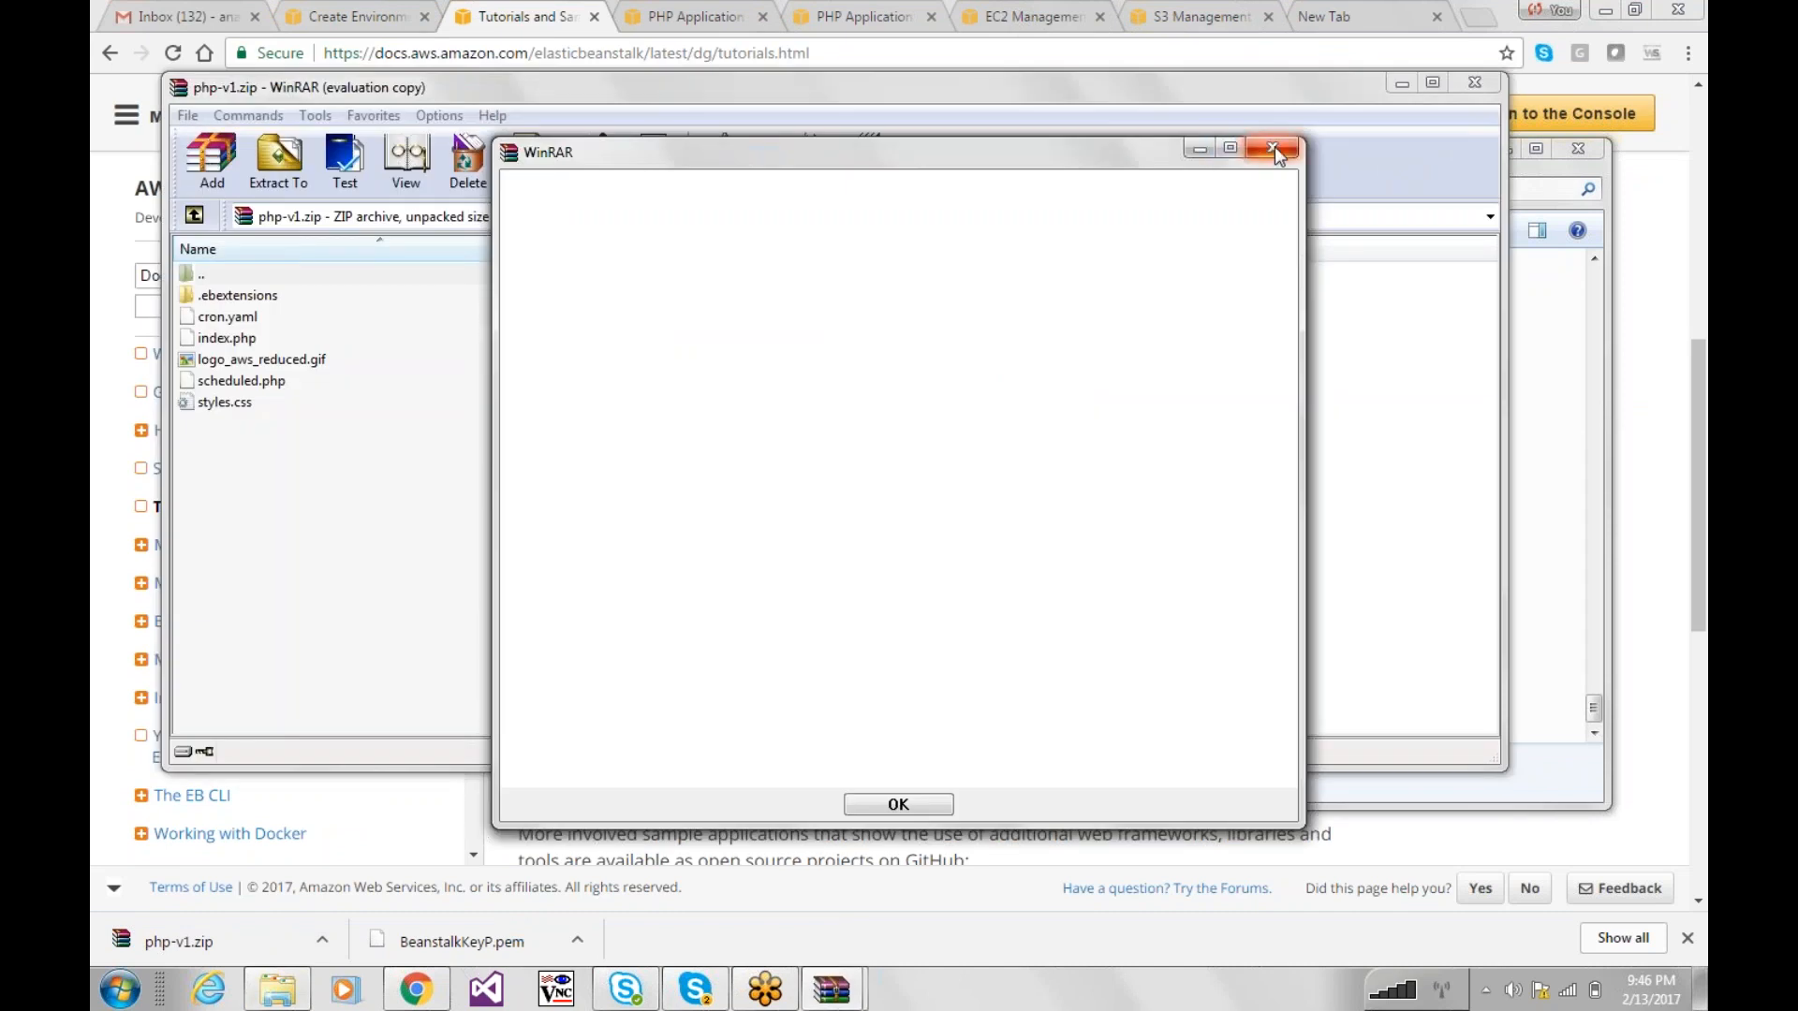
pyautogui.click(1273, 148)
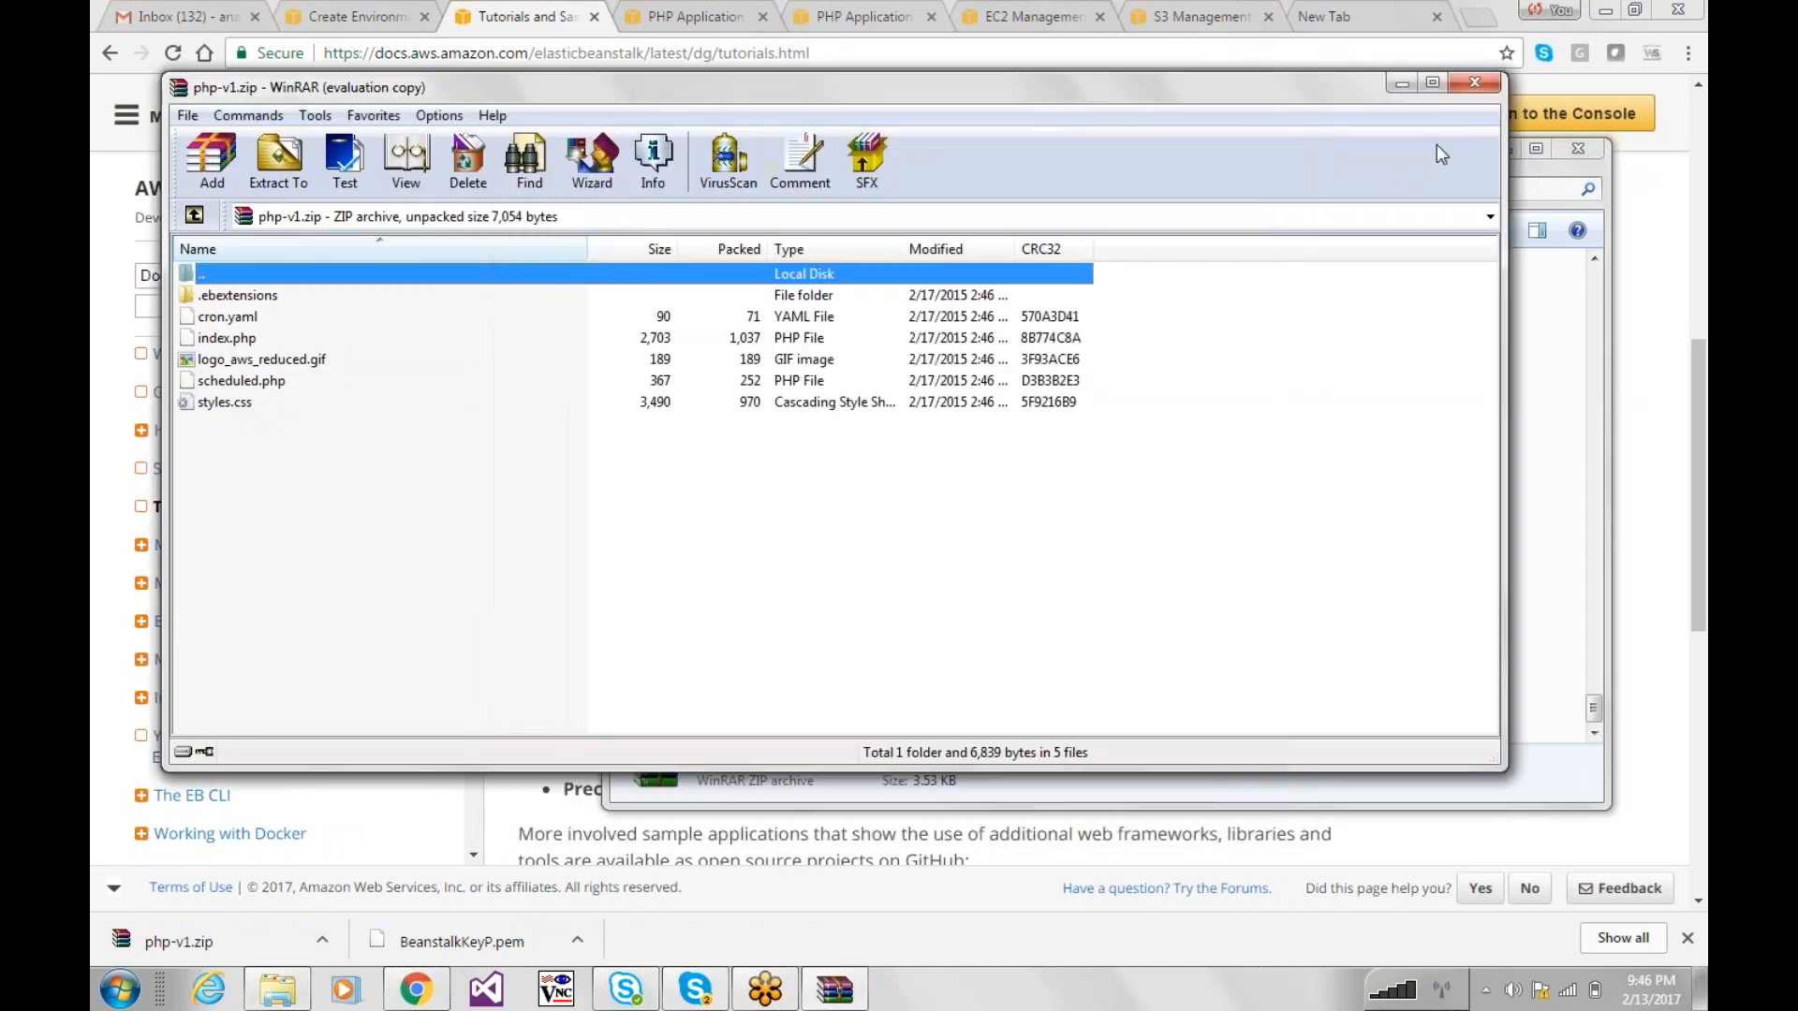
pyautogui.doubleClick(328, 364)
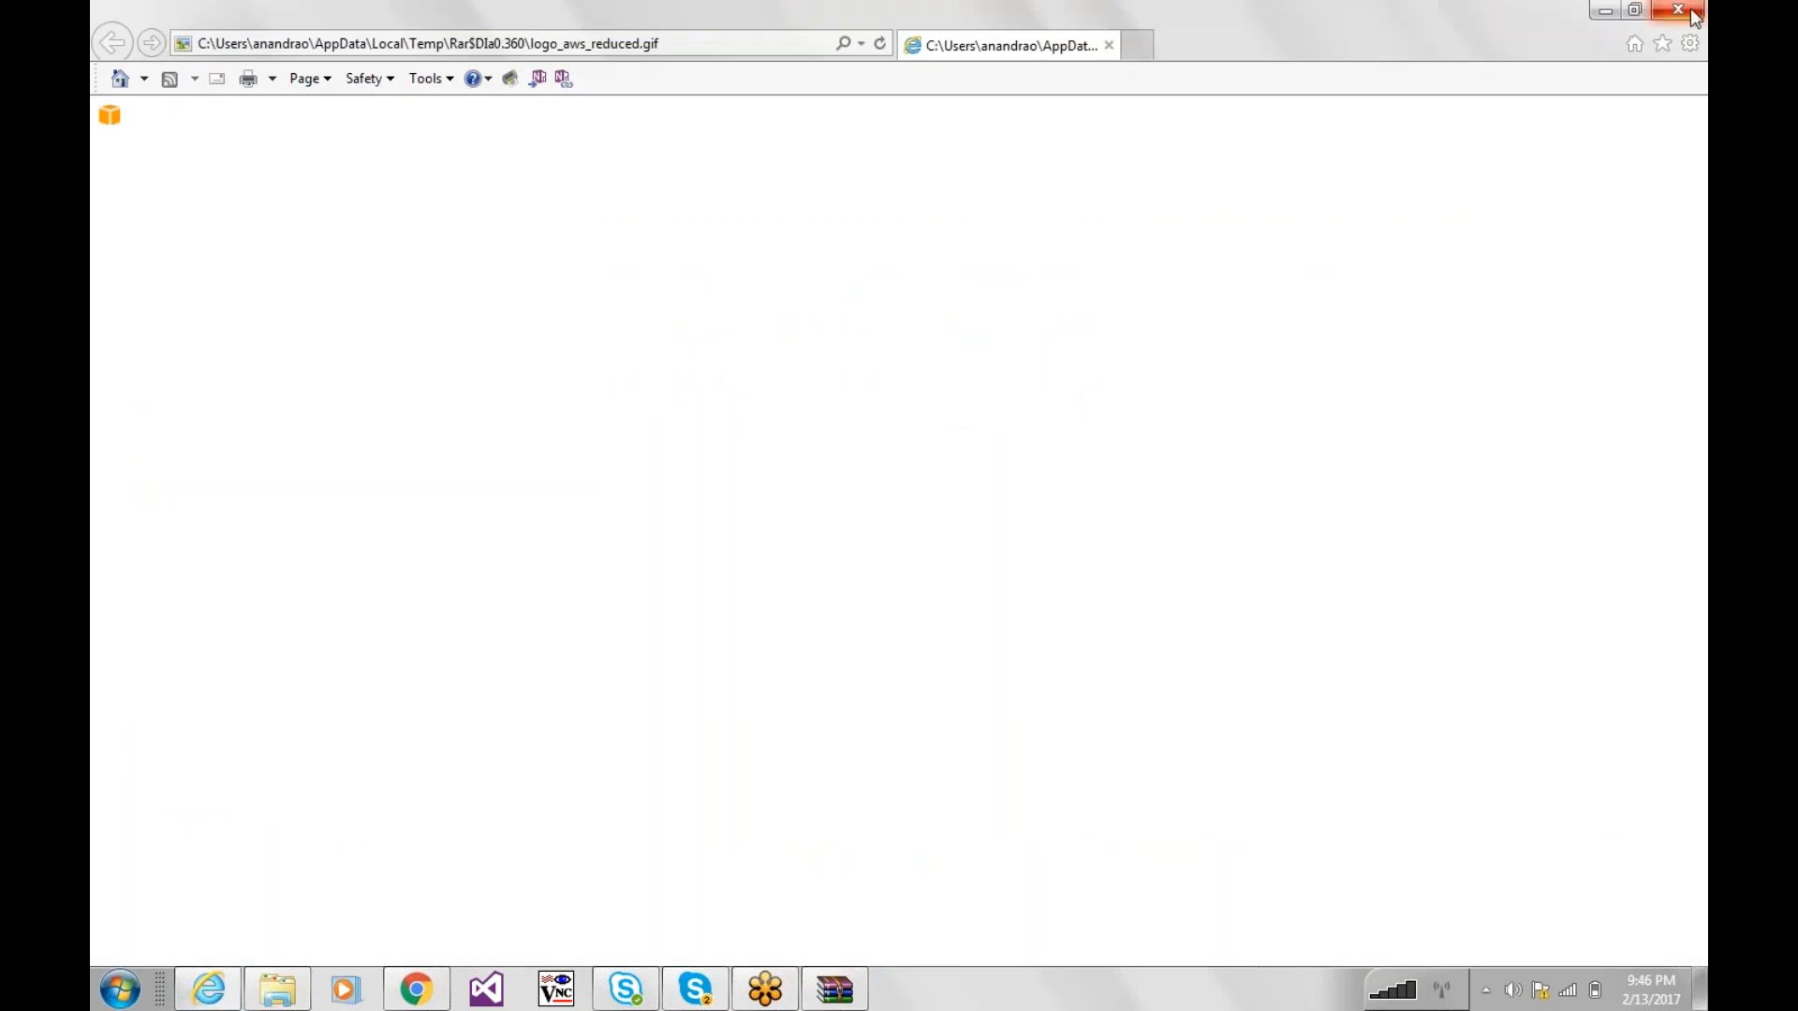
pyautogui.click(1693, 11)
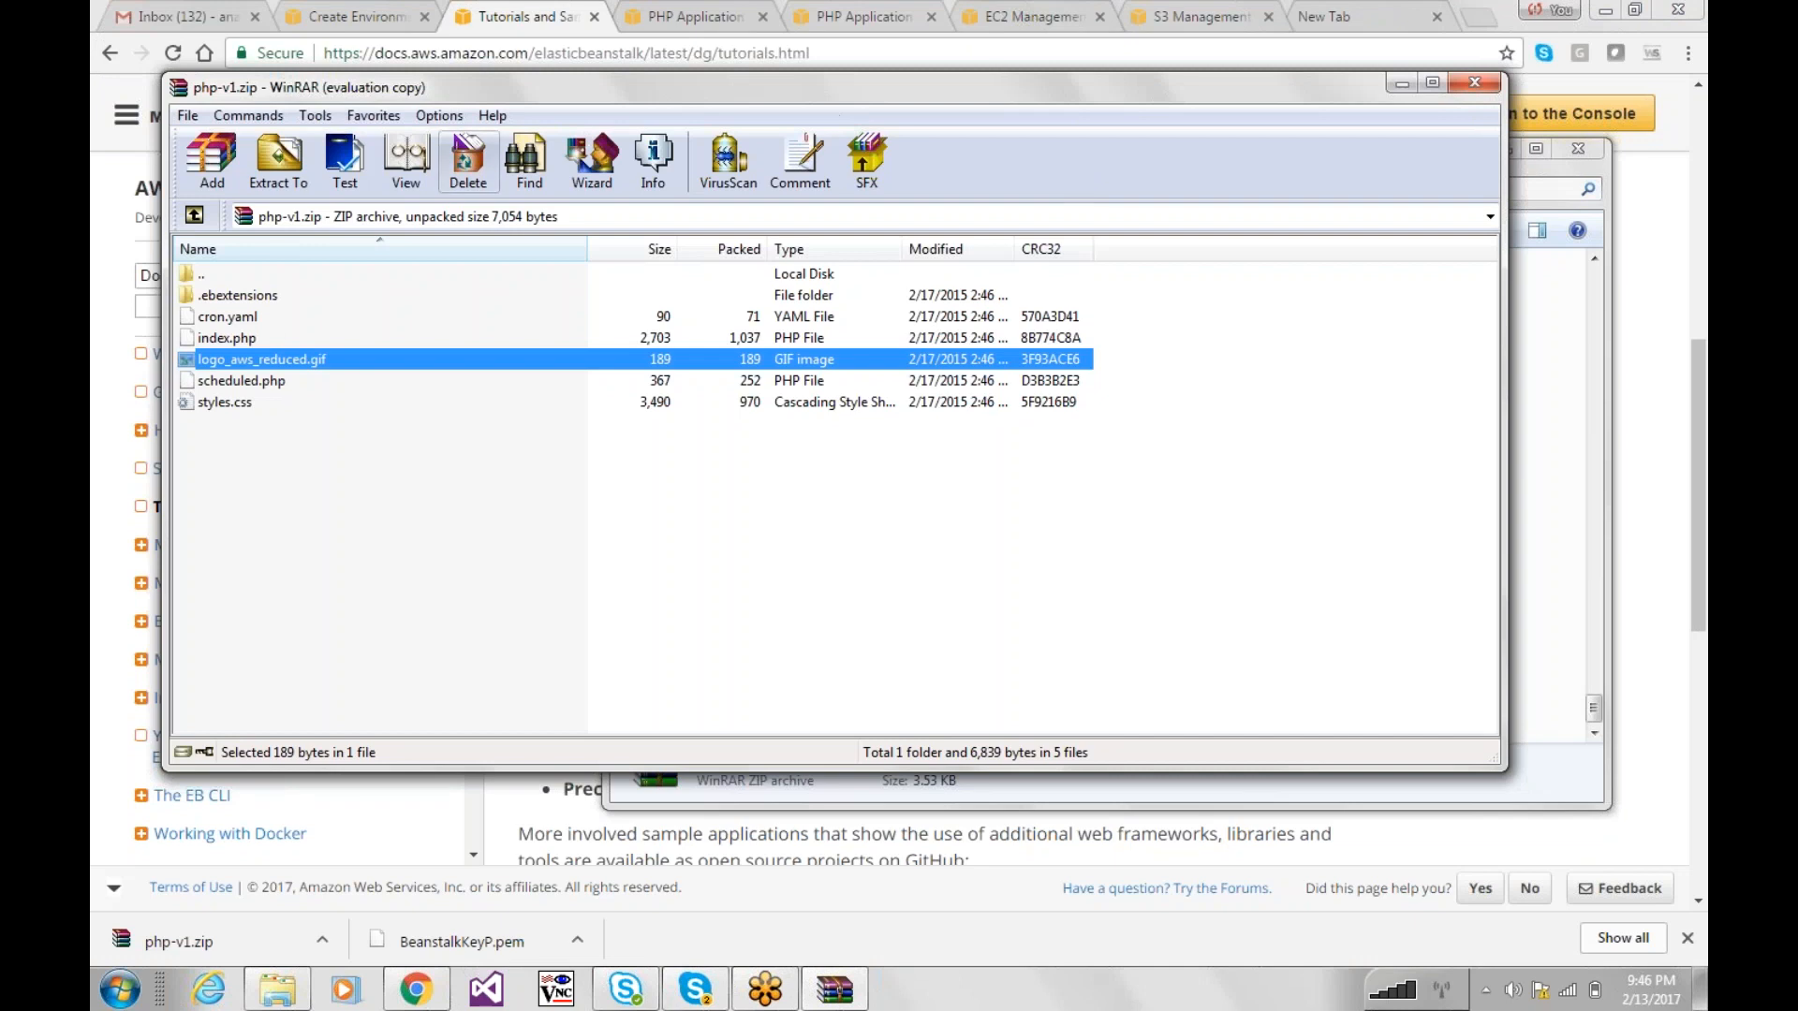
pyautogui.click(1472, 83)
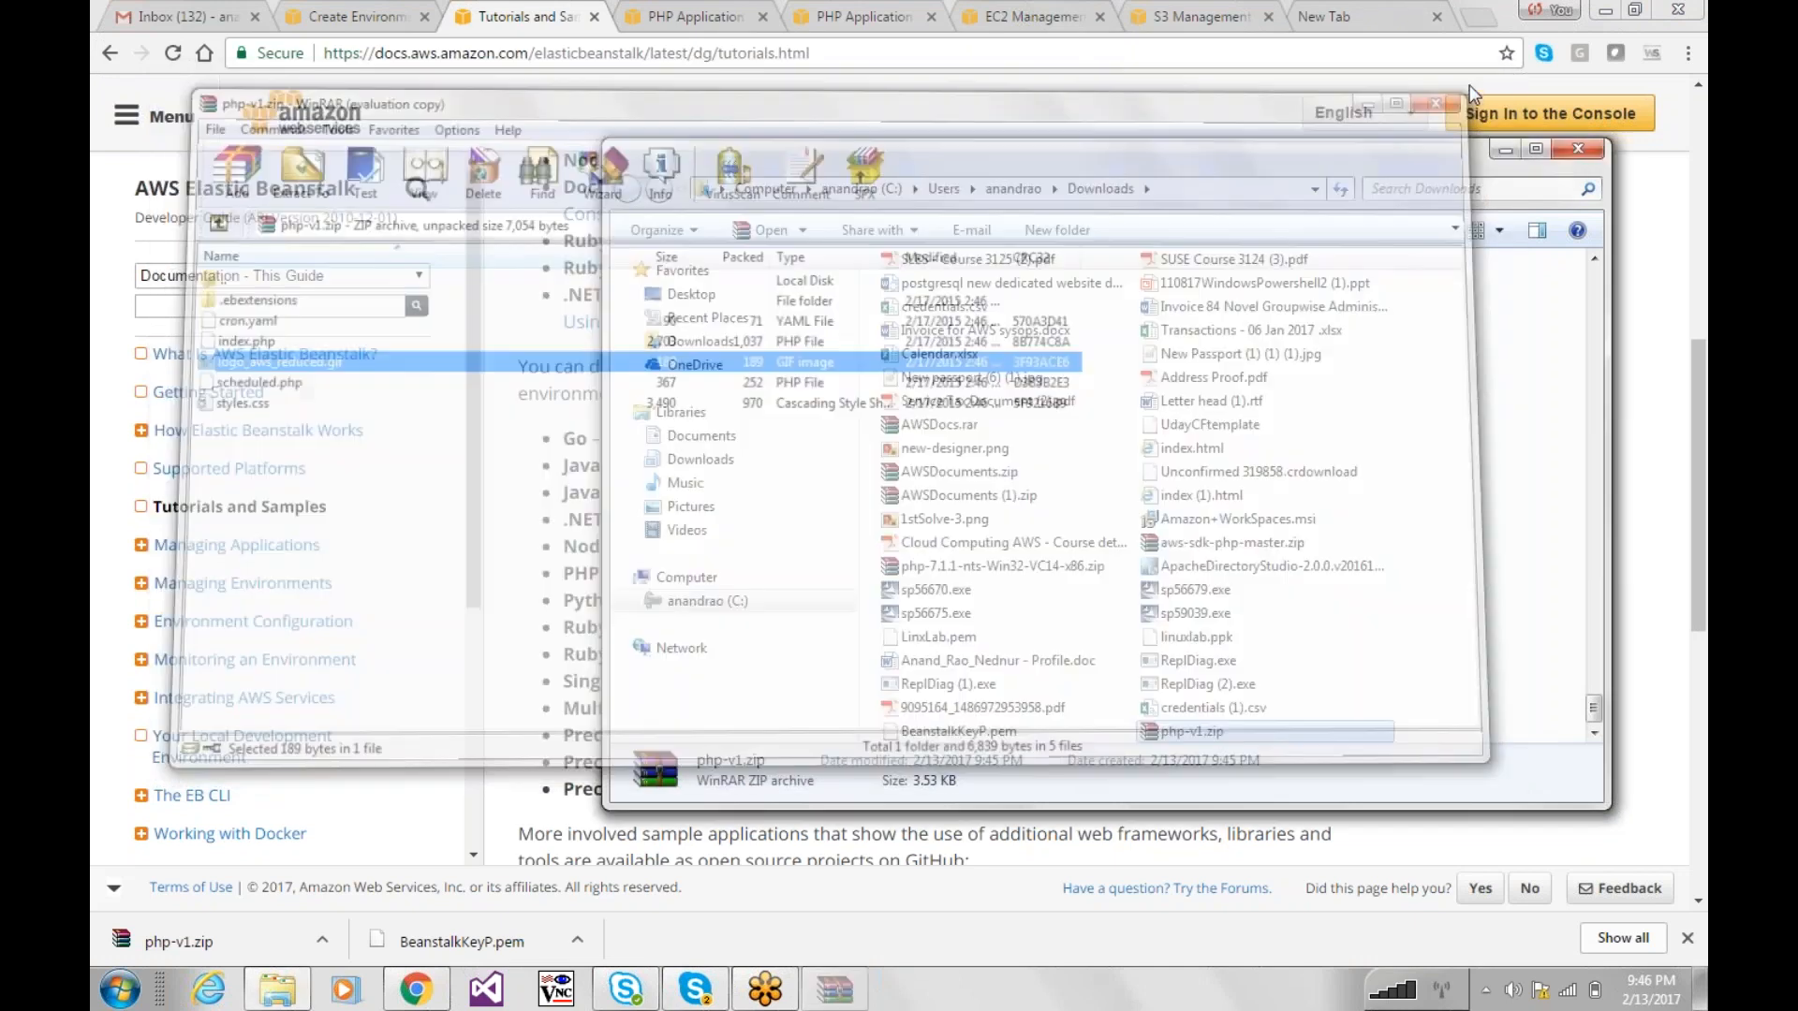
pyautogui.click(1577, 147)
# Step: Close the PHP application, EC2, S3 and blank browser pages, keeping the environment form and the tutorials open
pyautogui.click(709, 14)
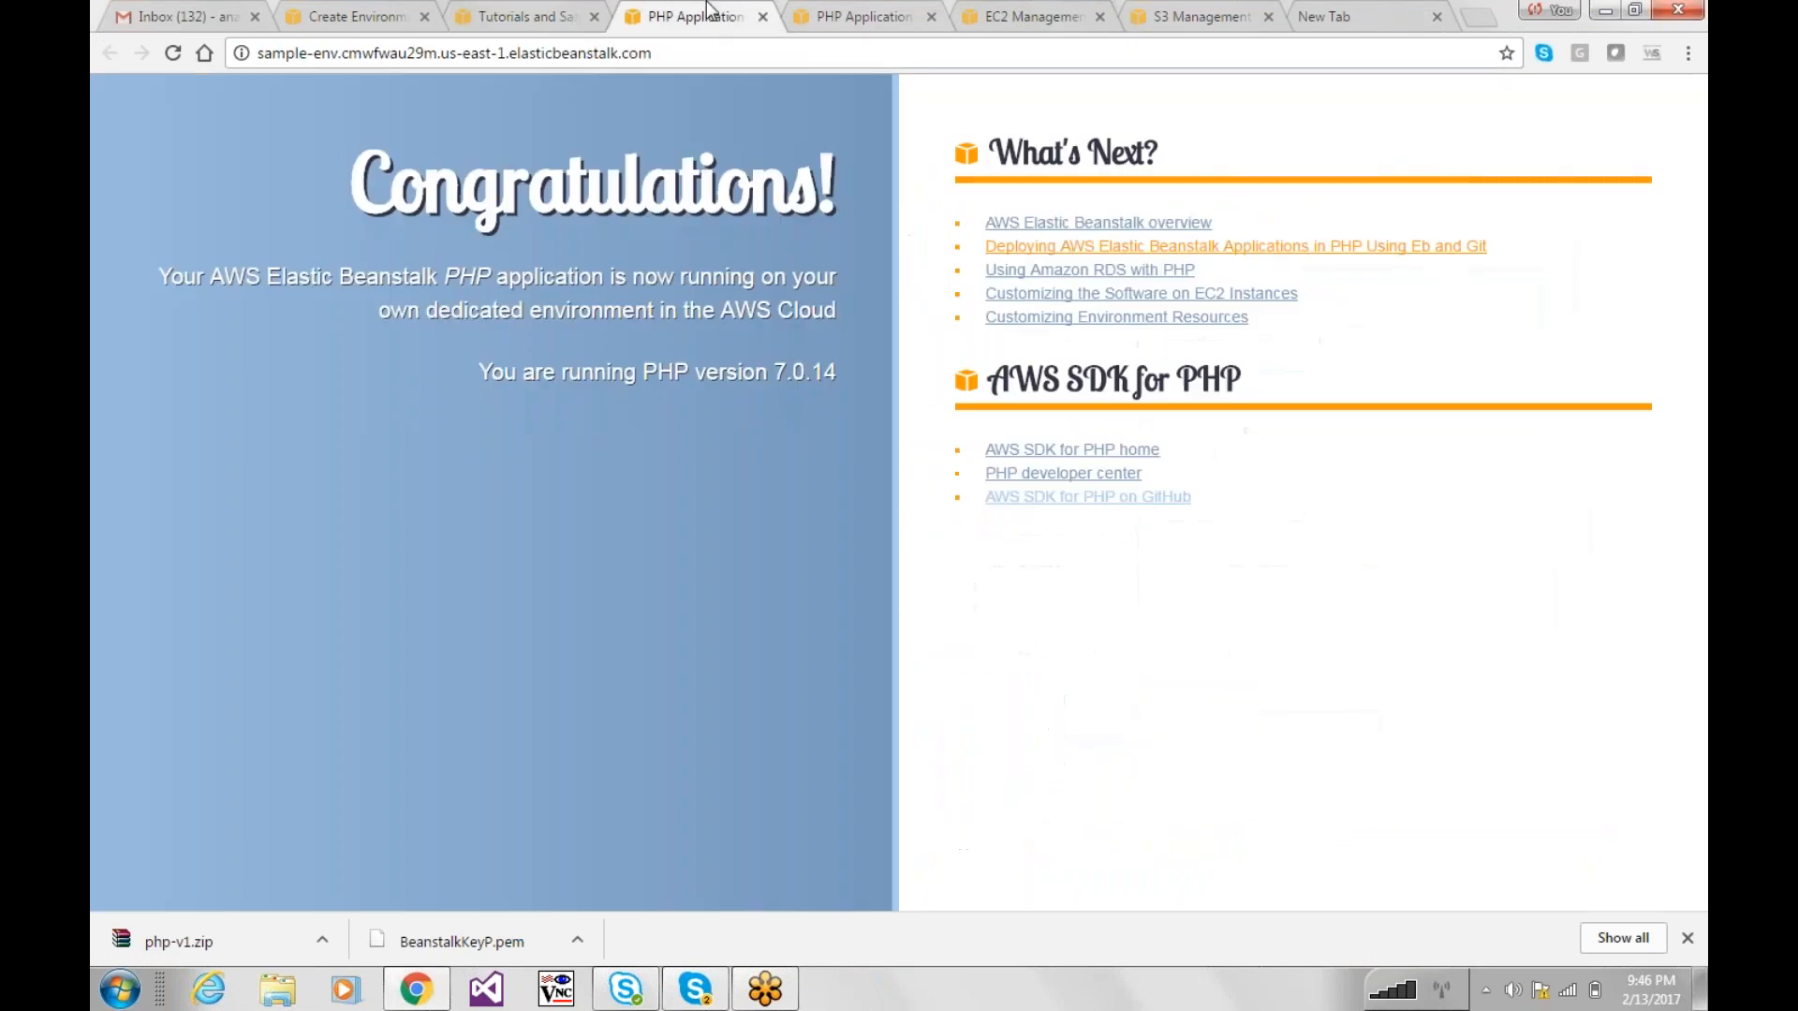
pyautogui.click(763, 17)
pyautogui.click(763, 18)
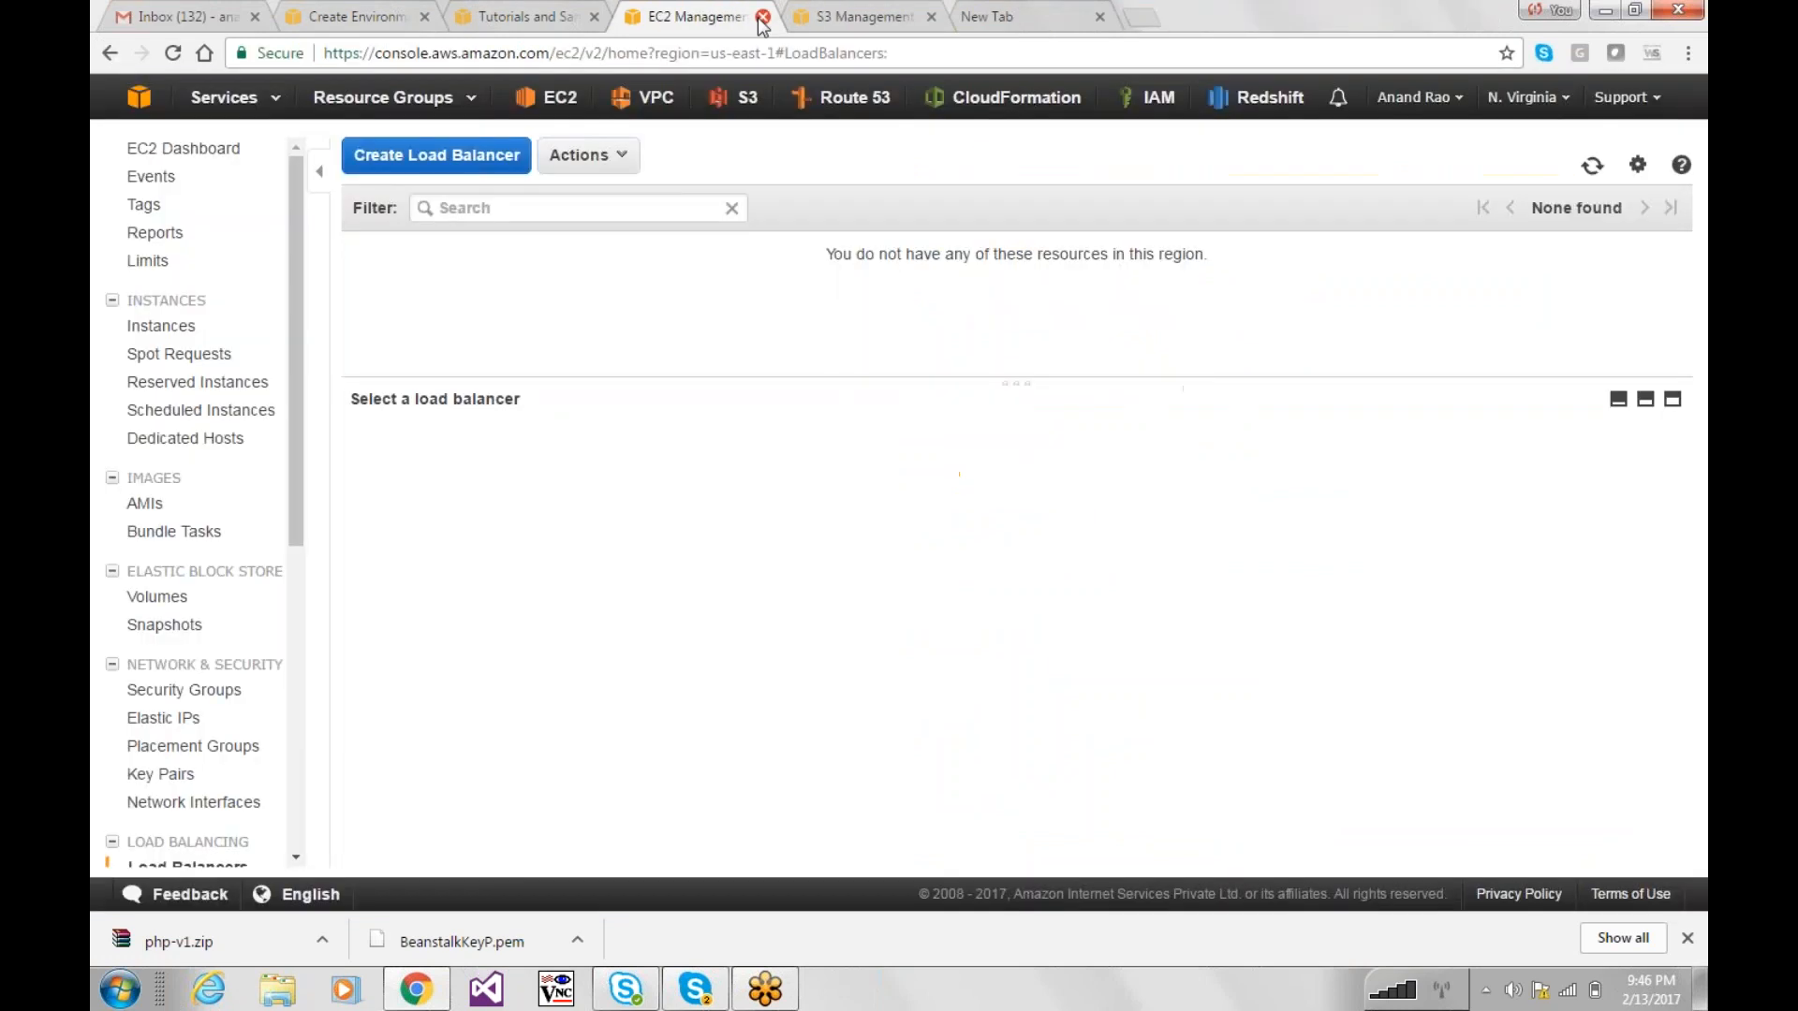
pyautogui.click(764, 18)
pyautogui.click(763, 18)
pyautogui.click(763, 18)
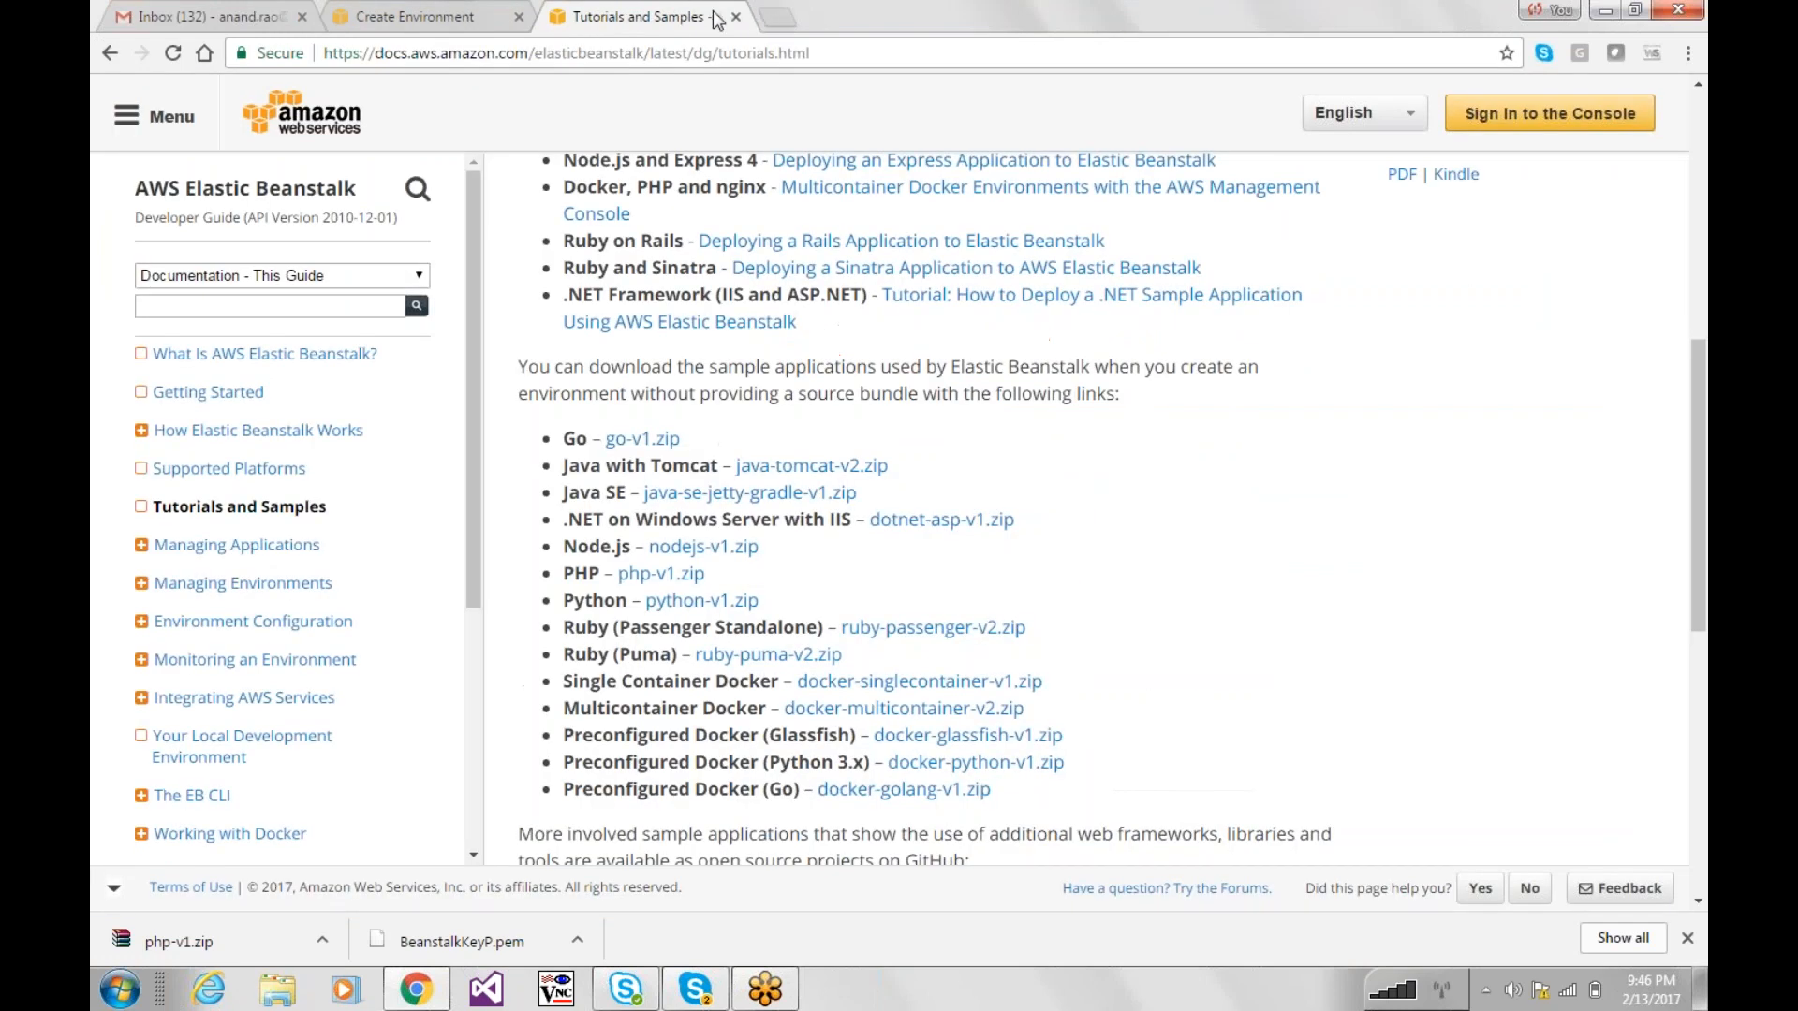
# Step: In the new environment form, choose to upload own code and select php-v1.zip from Downloads as the local source file
pyautogui.click(419, 10)
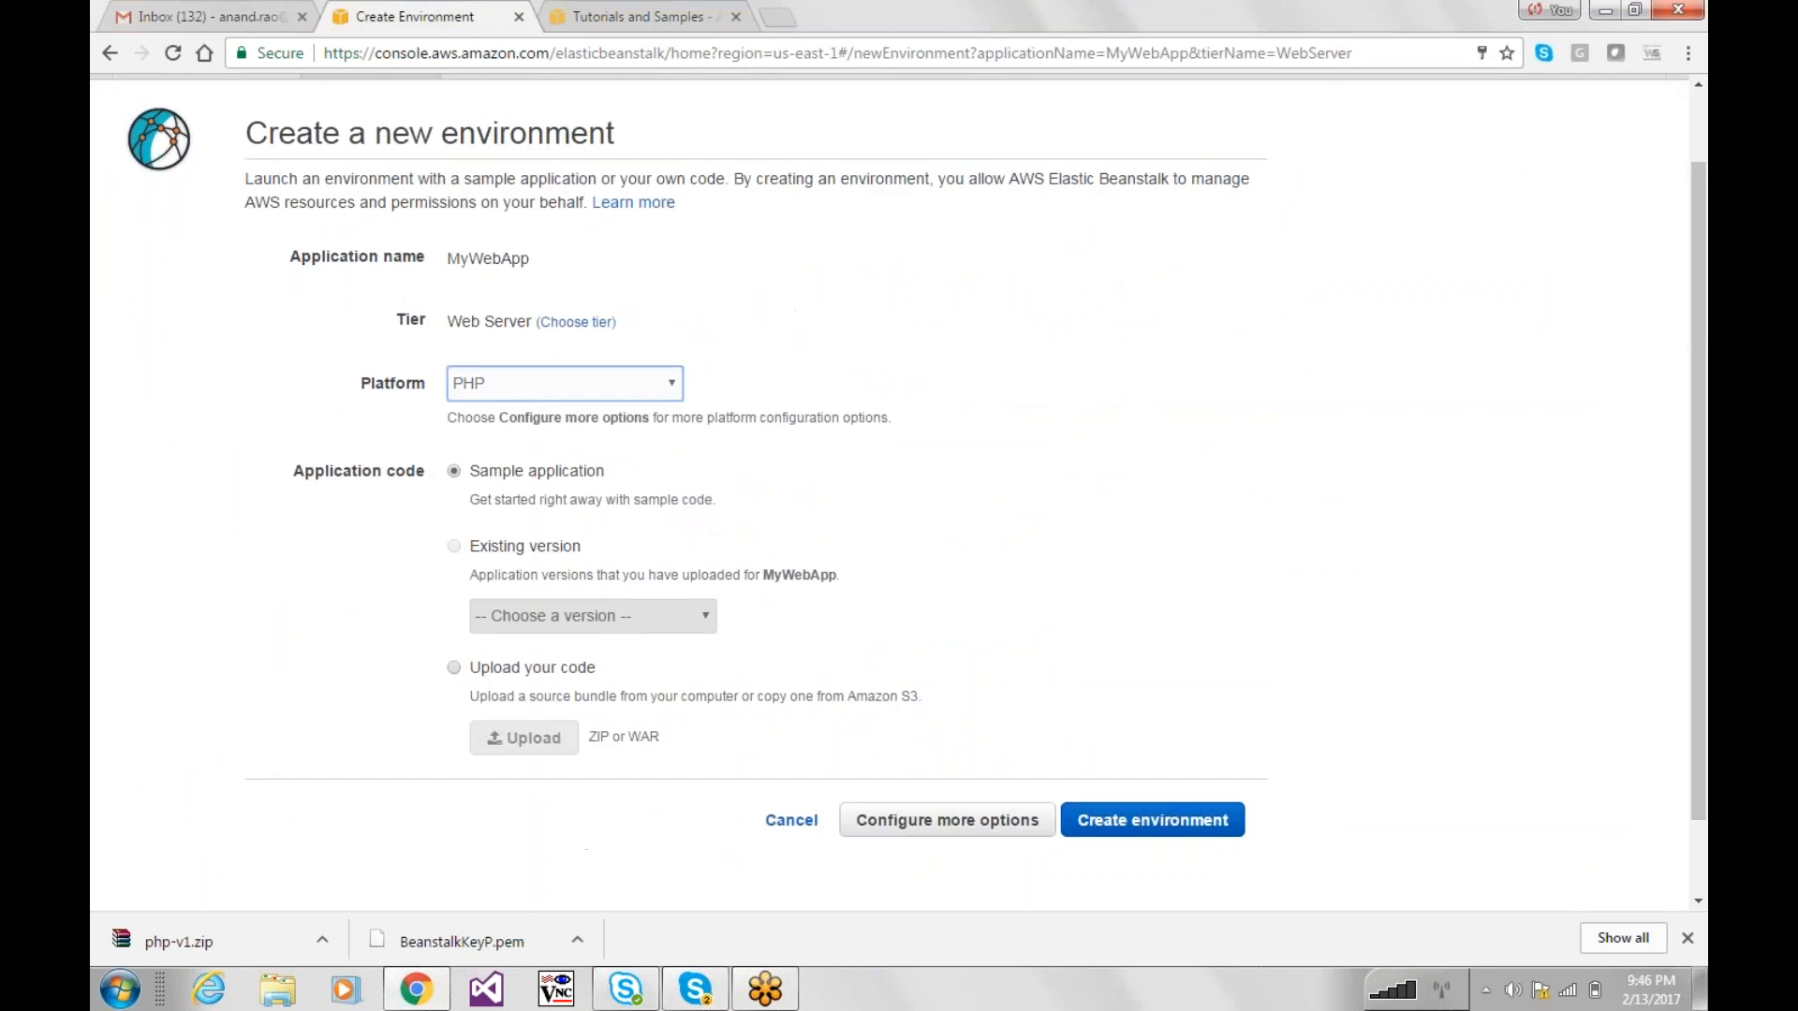
pyautogui.click(488, 672)
pyautogui.click(506, 745)
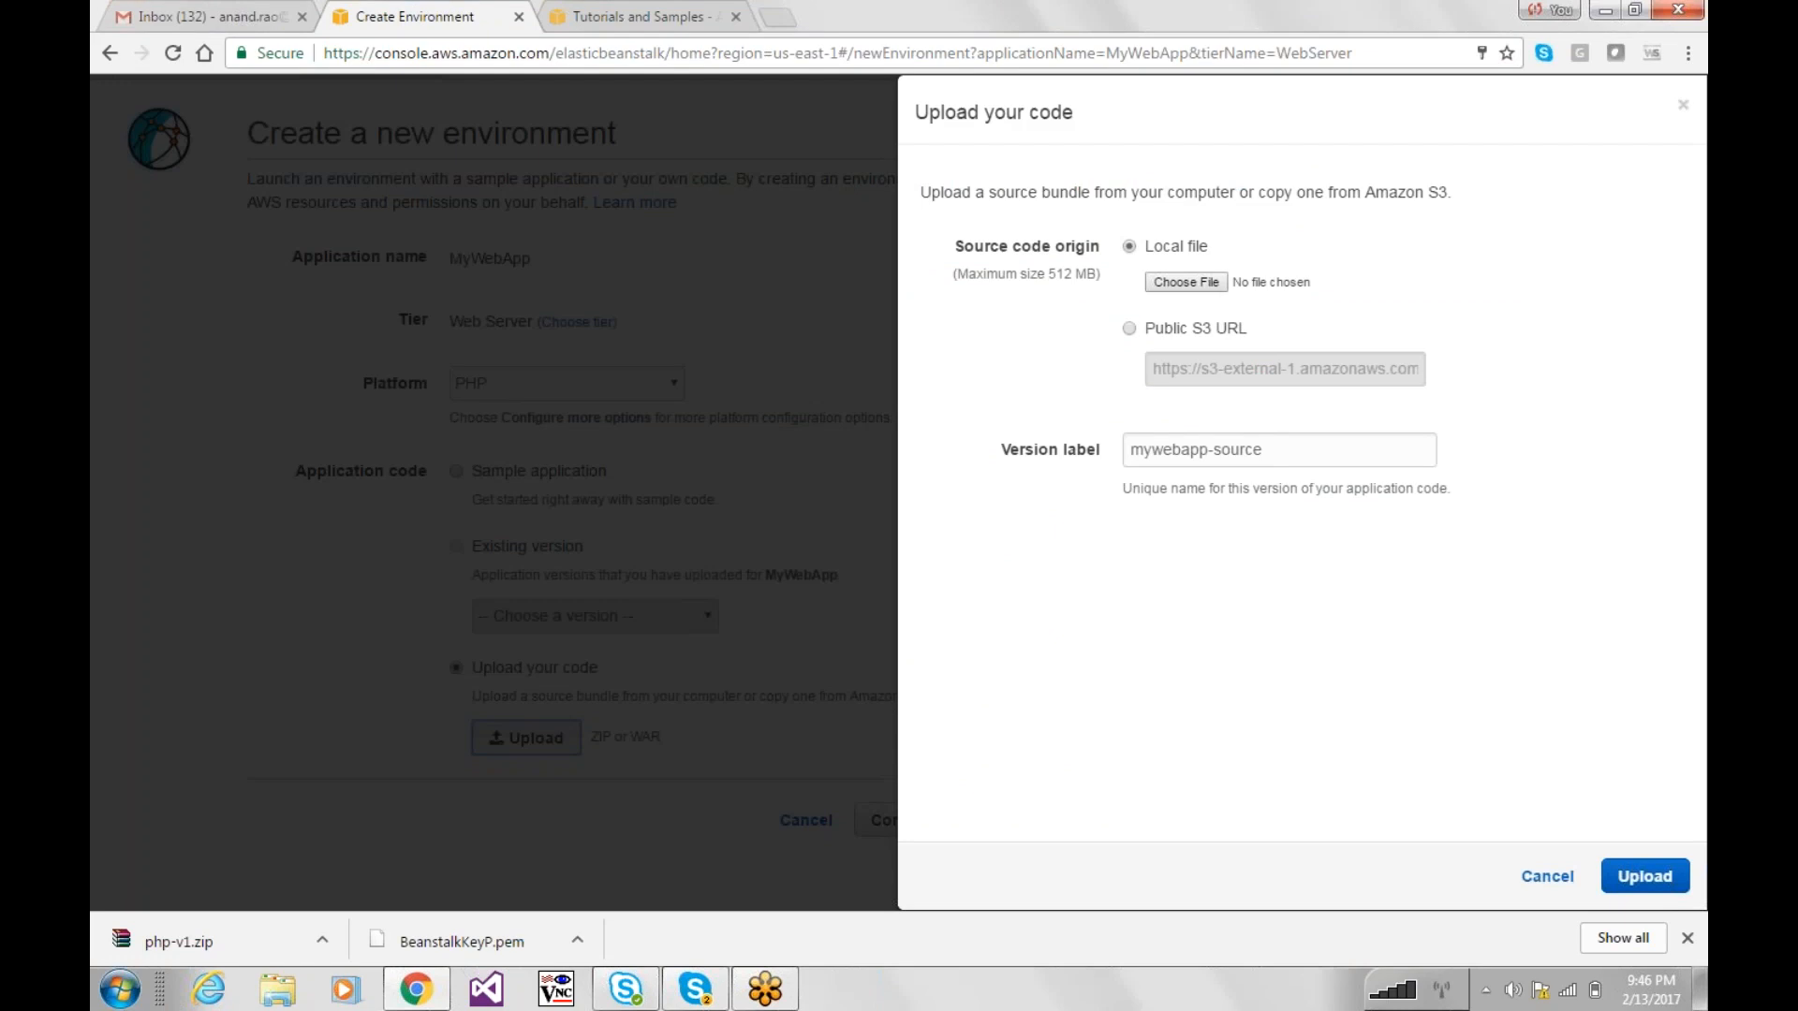
pyautogui.click(1185, 283)
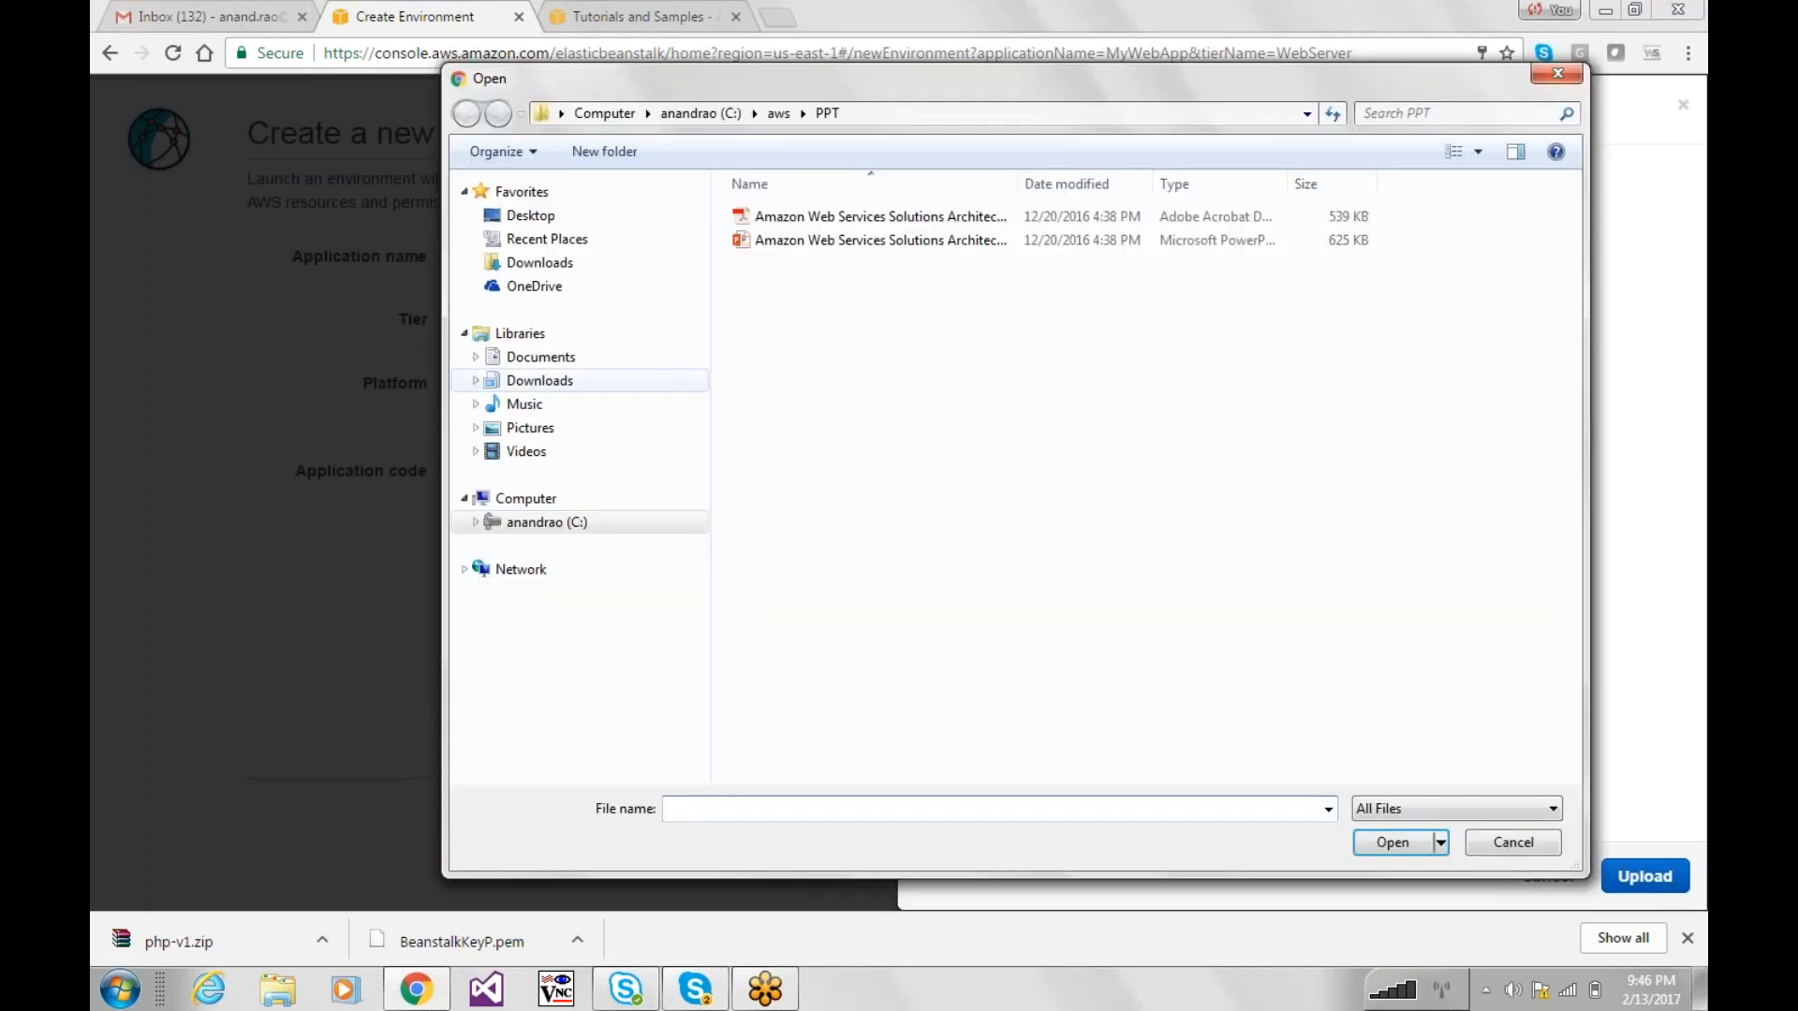
pyautogui.click(540, 263)
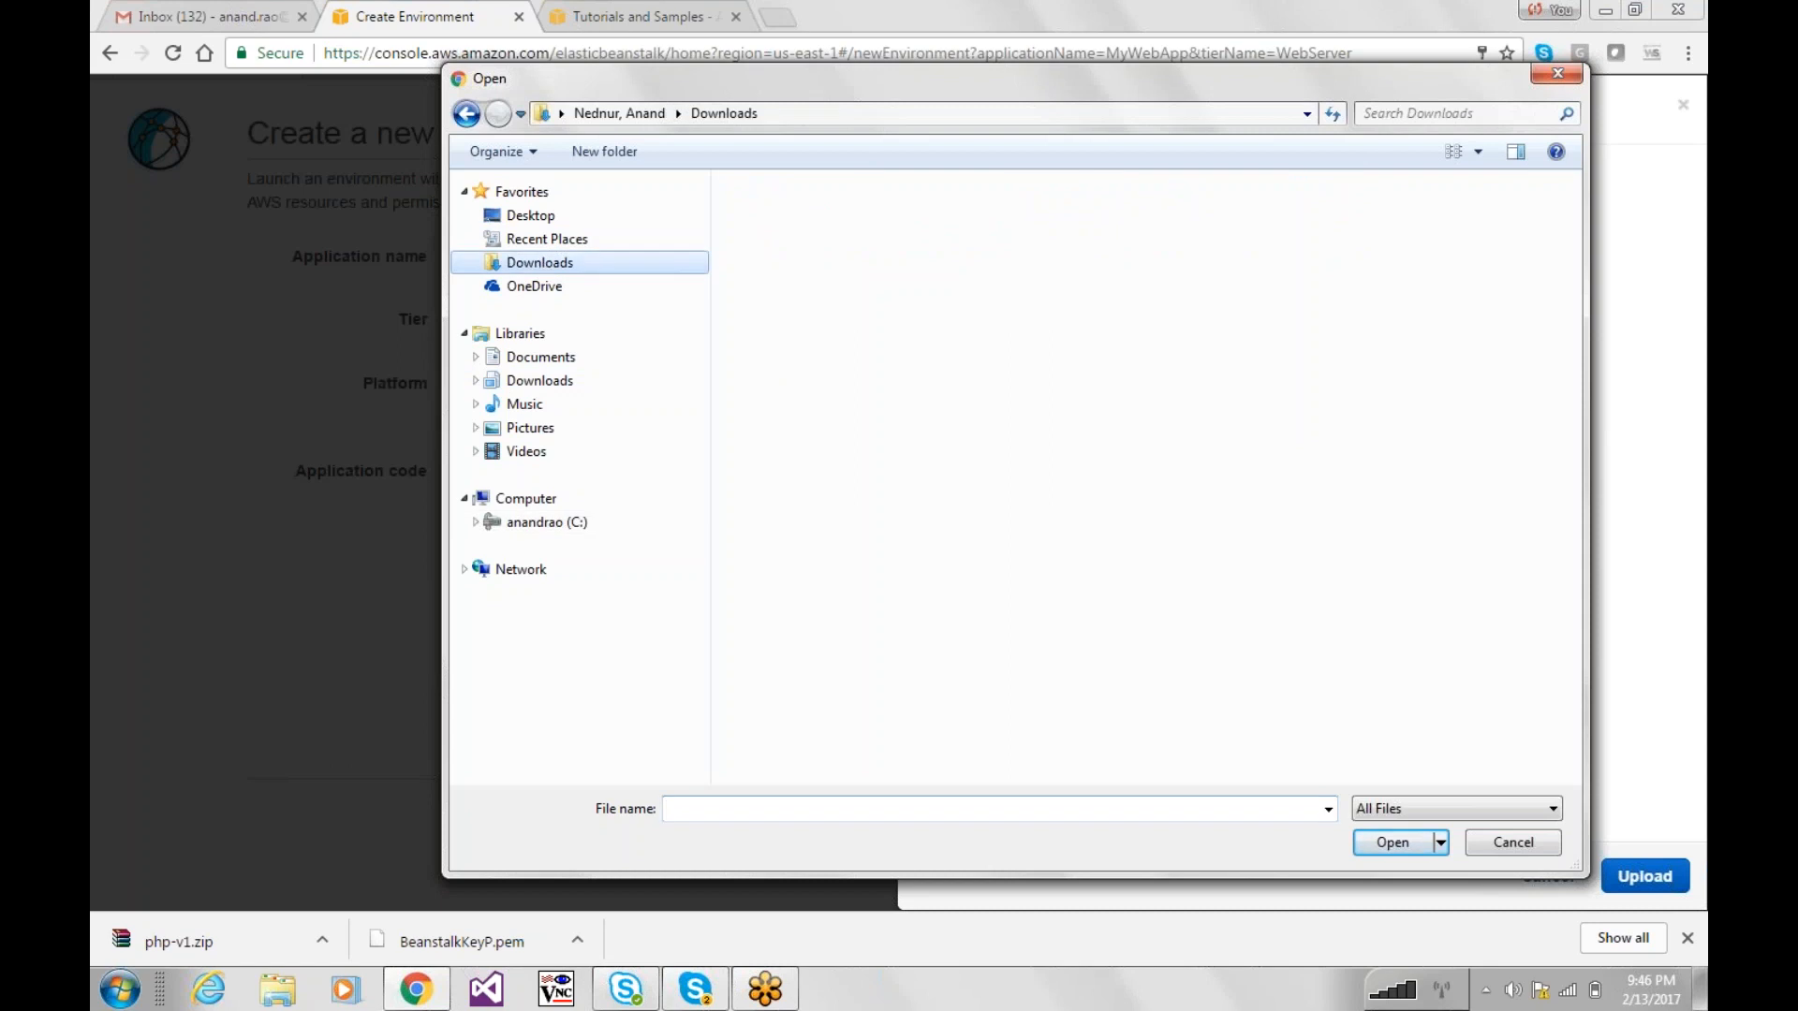
pyautogui.write('php')
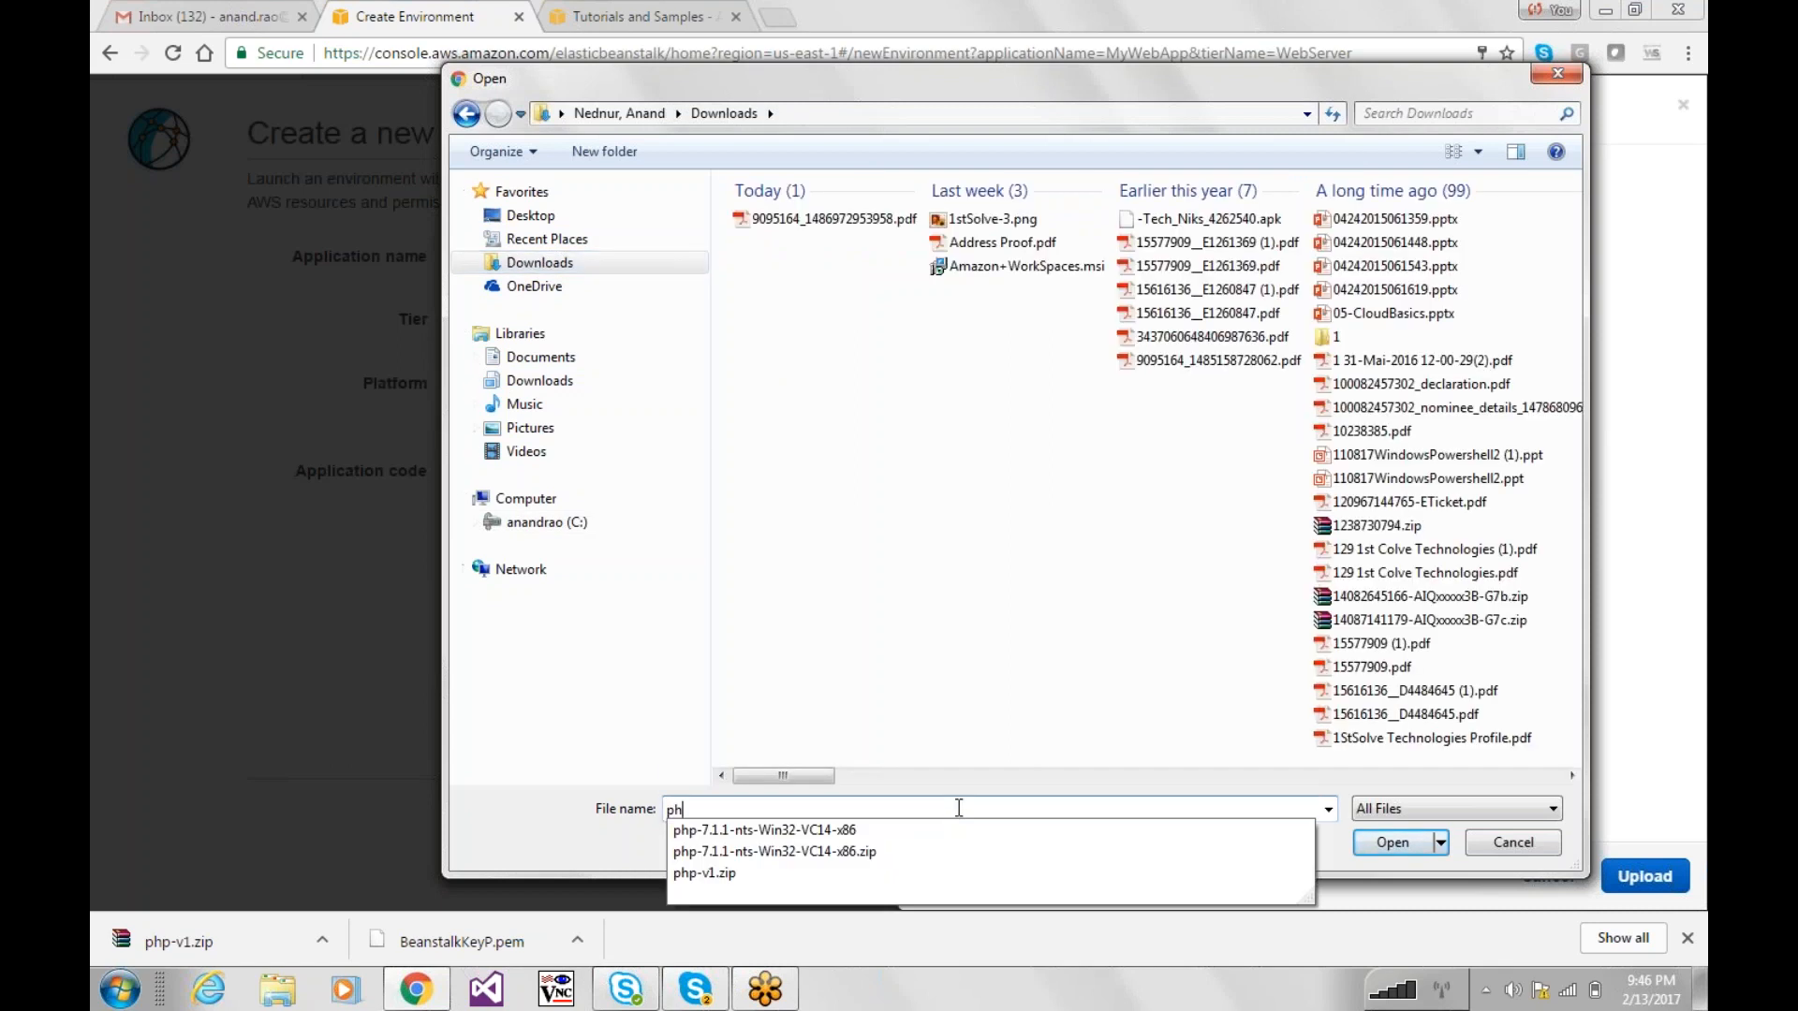
pyautogui.press('Down')
pyautogui.press('Down')
pyautogui.press('Down')
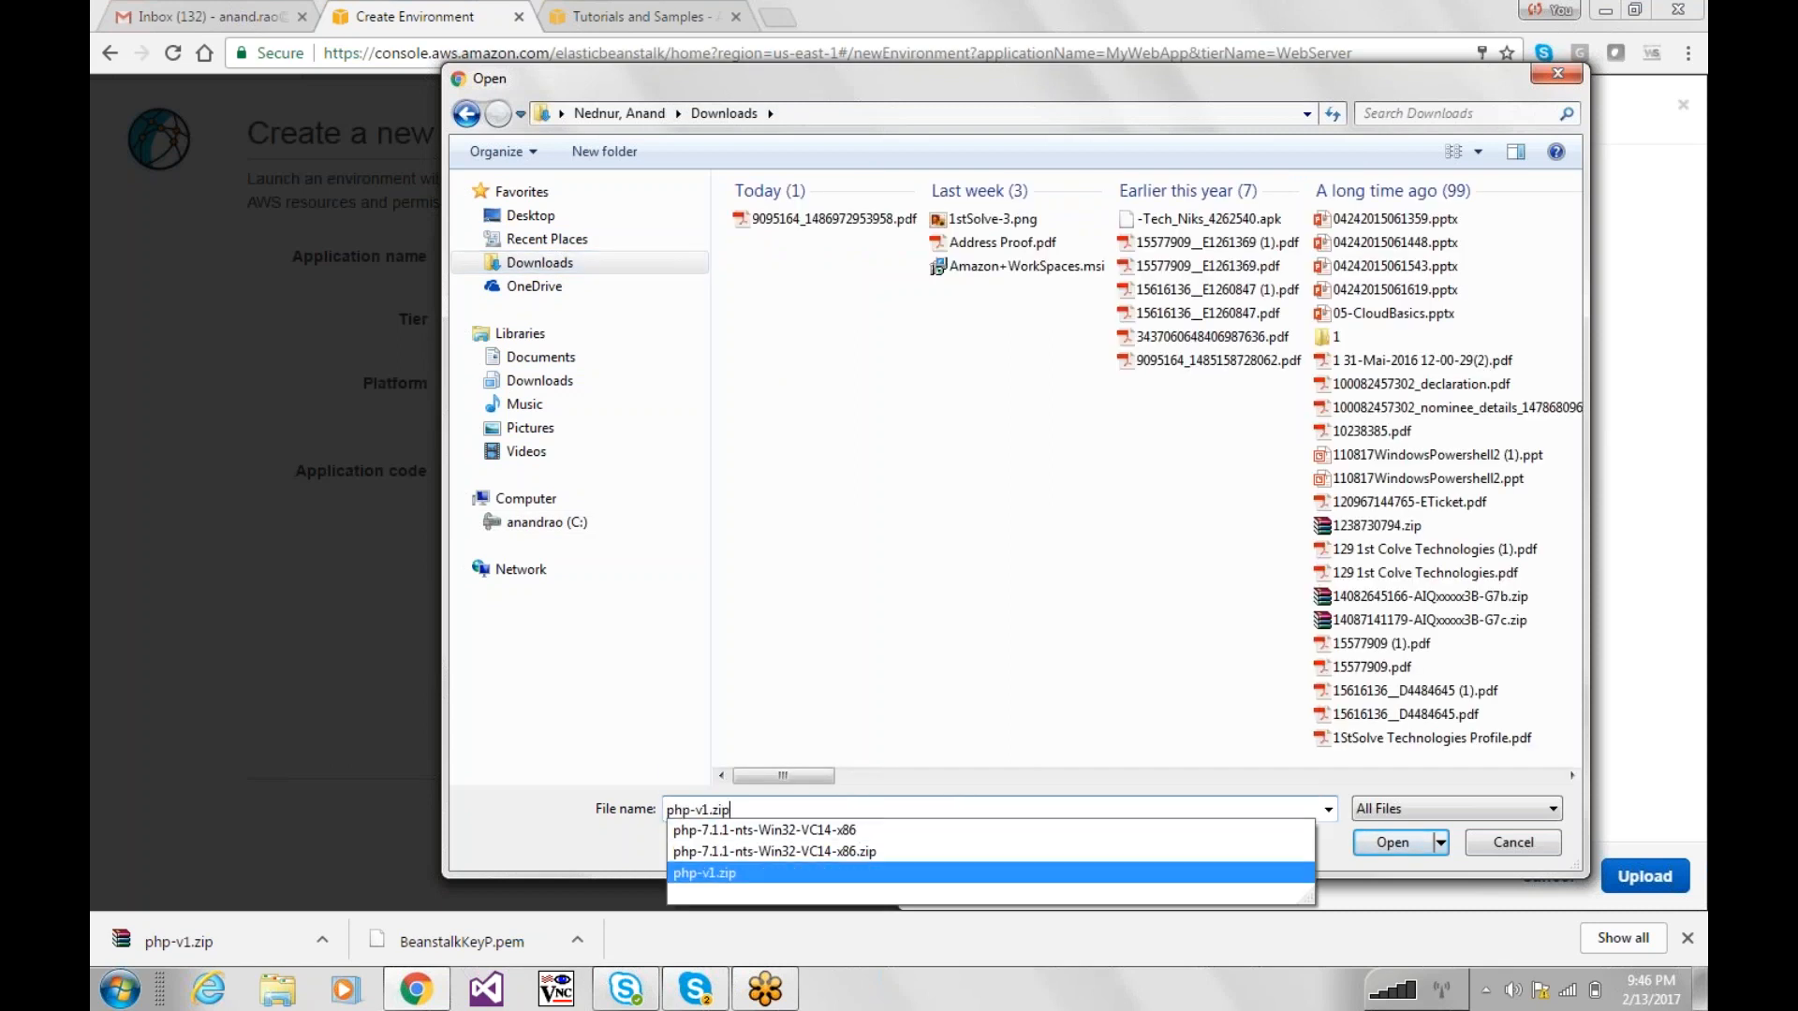
pyautogui.press('Return')
pyautogui.press('Return')
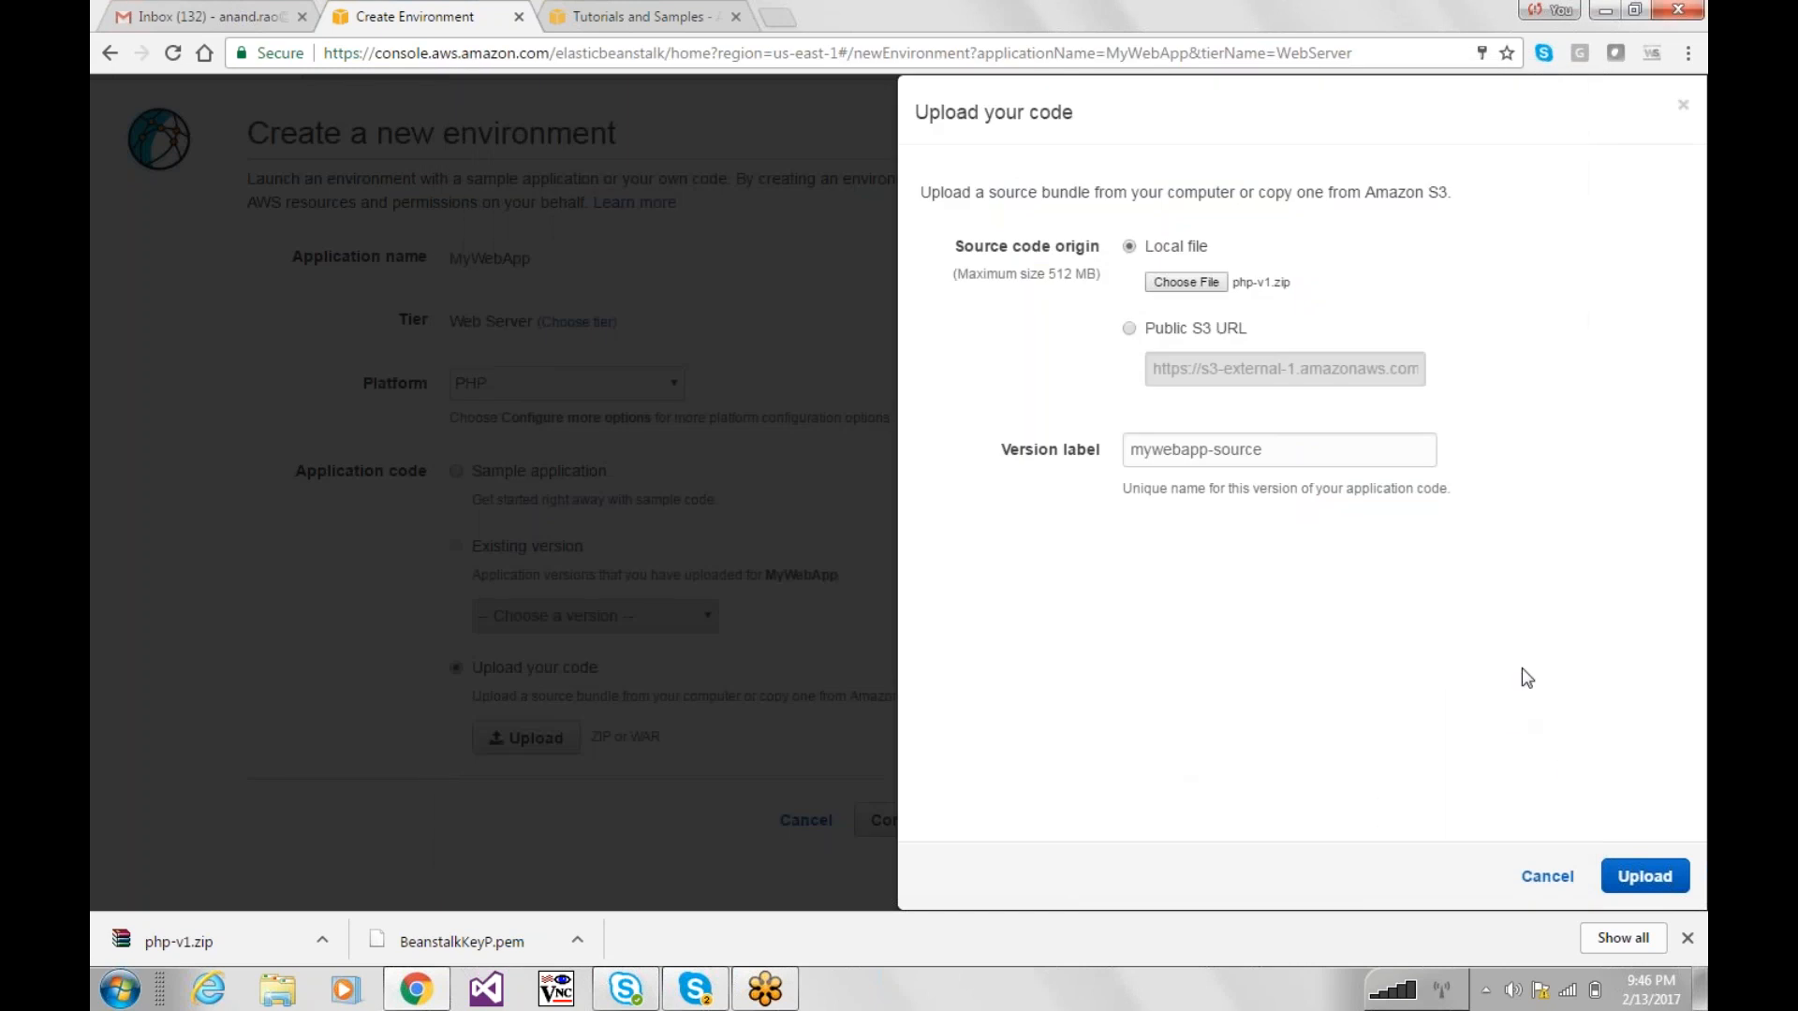
# Step: Upload the source bundle with the version label Testingnow and create the environment
pyautogui.click(1333, 464)
pyautogui.hotkey('ctrl', 'a')
pyautogui.press('BackSpace')
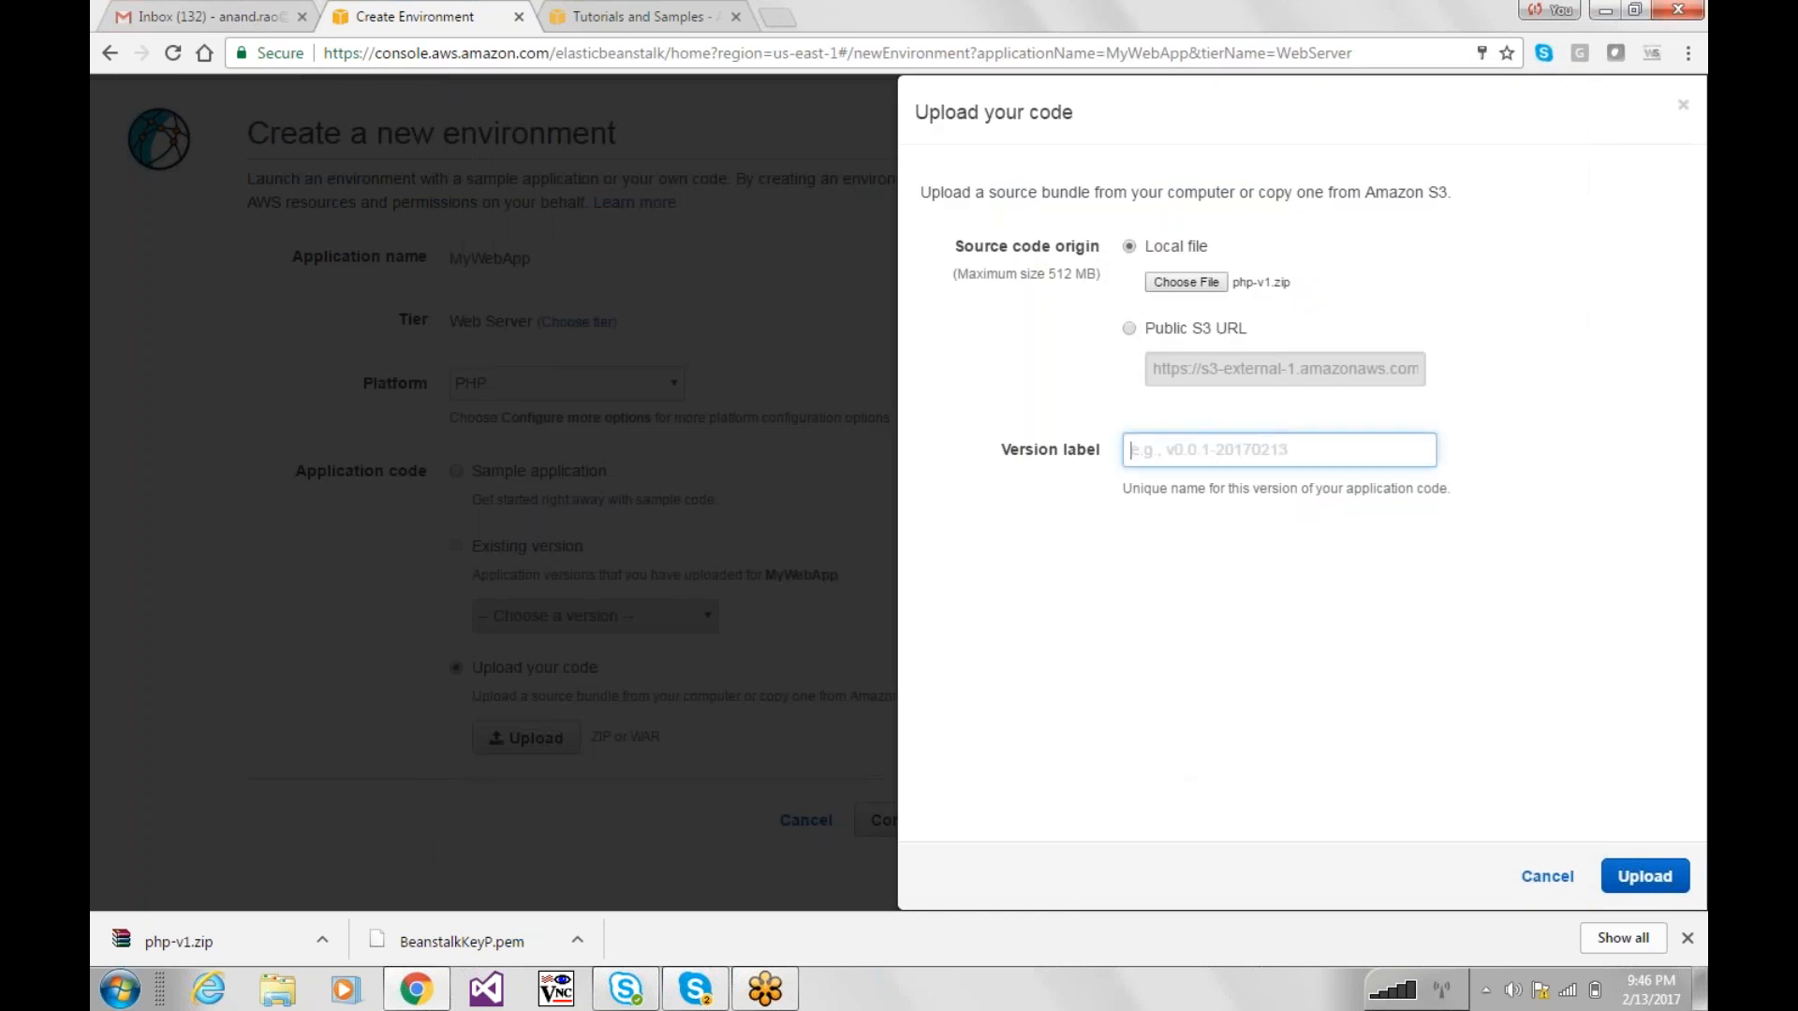
pyautogui.write('Tedtin')
pyautogui.press('BackSpace')
pyautogui.press('BackSpace')
pyautogui.press('BackSpace')
pyautogui.press('BackSpace')
pyautogui.write('stingnow')
pyautogui.click(1659, 874)
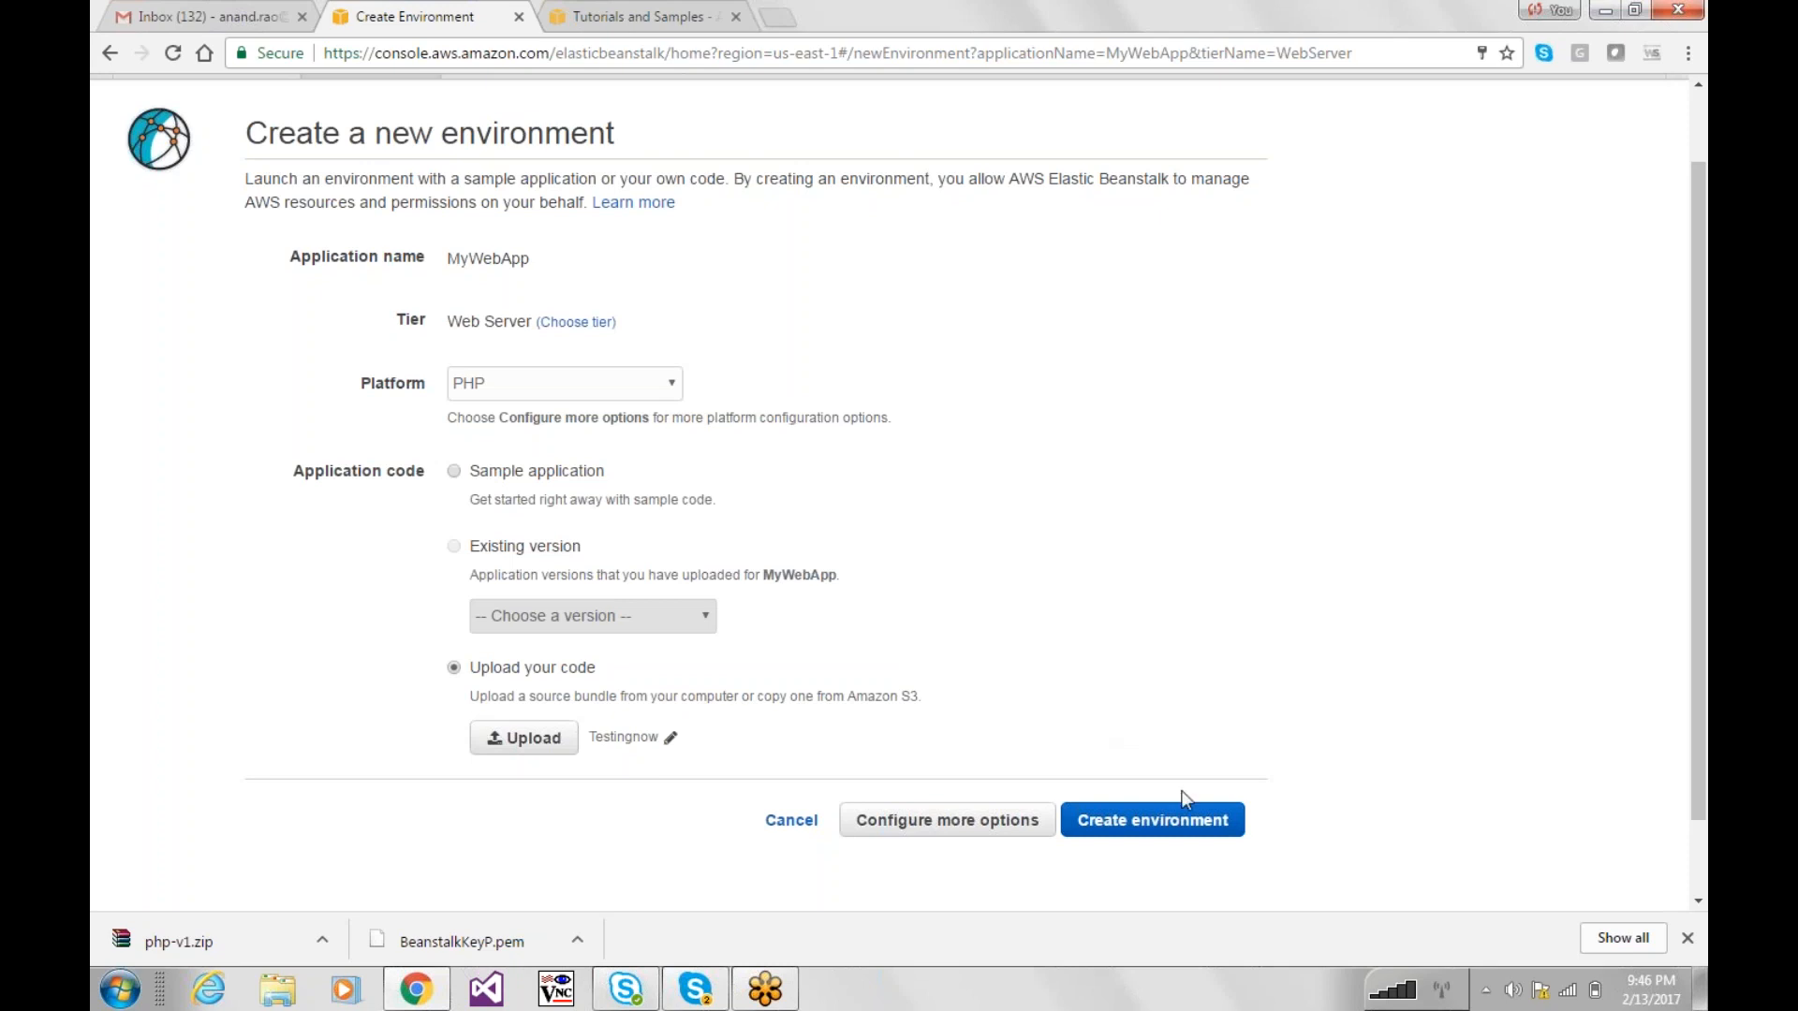
pyautogui.click(1168, 821)
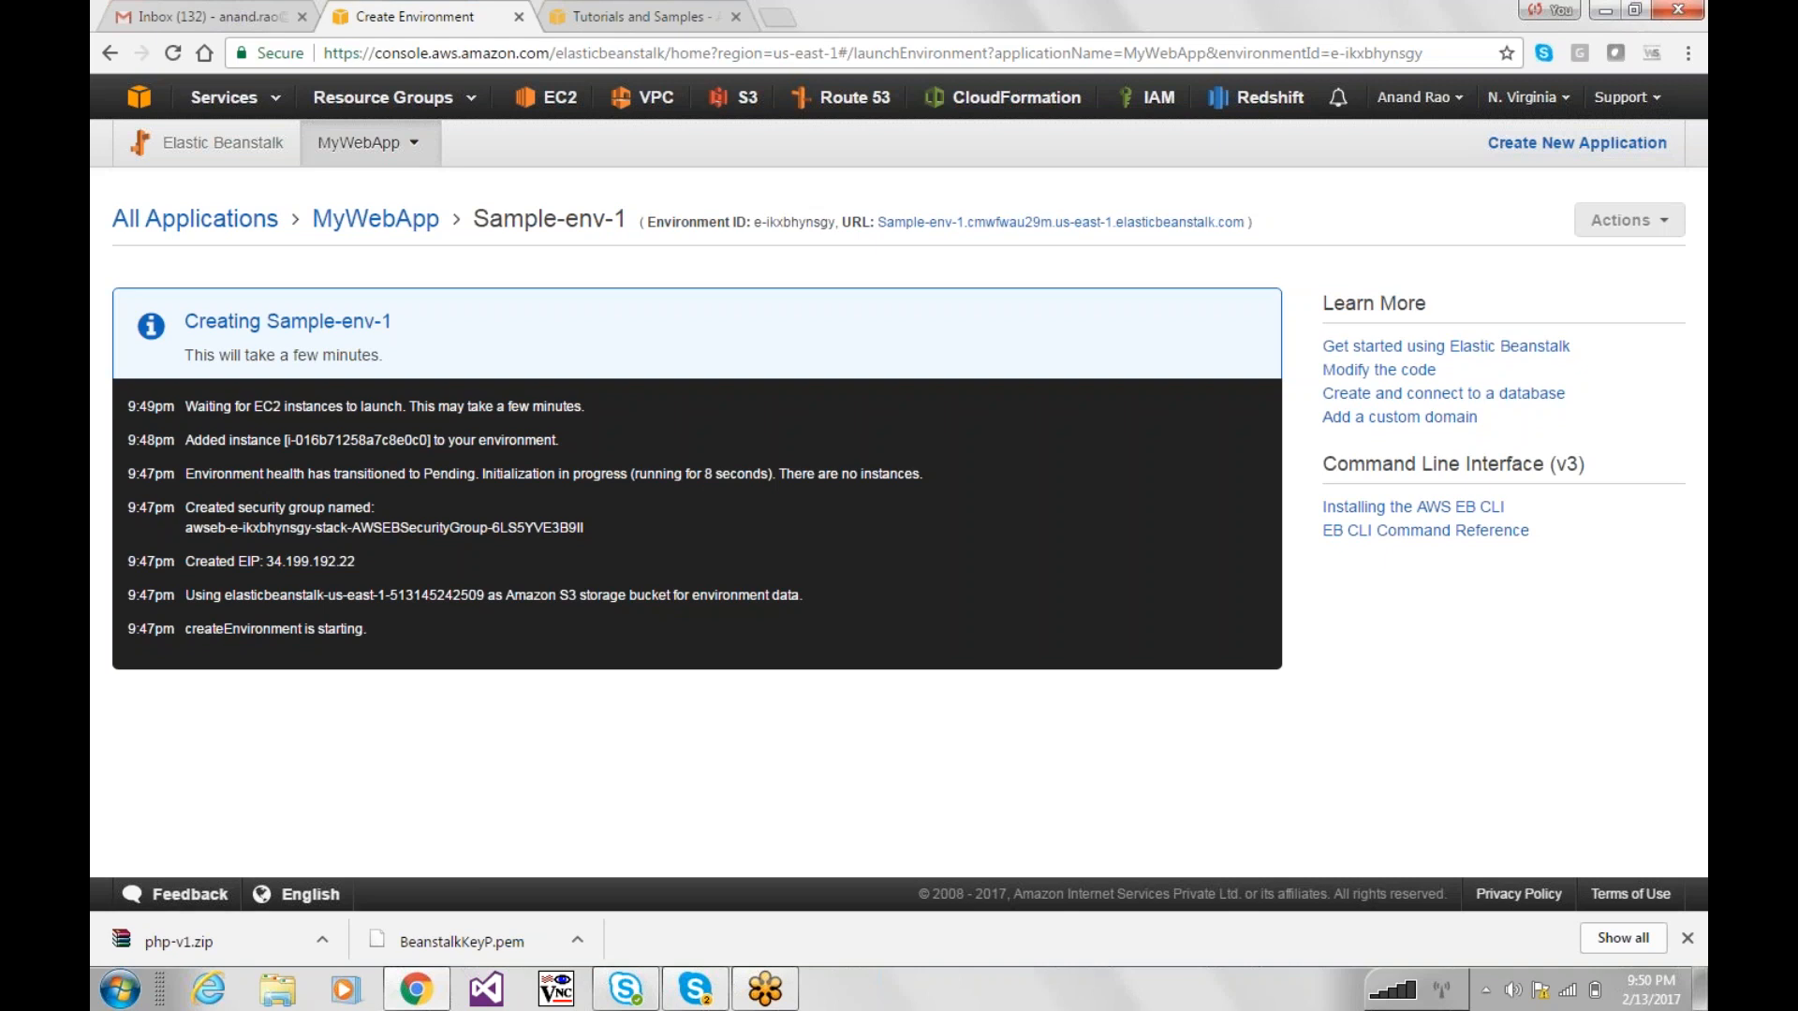
# Step: Check the status of Sample-env-1, view its site through the environment URL and return to the environment page
pyautogui.press('F5')
pyautogui.click(187, 218)
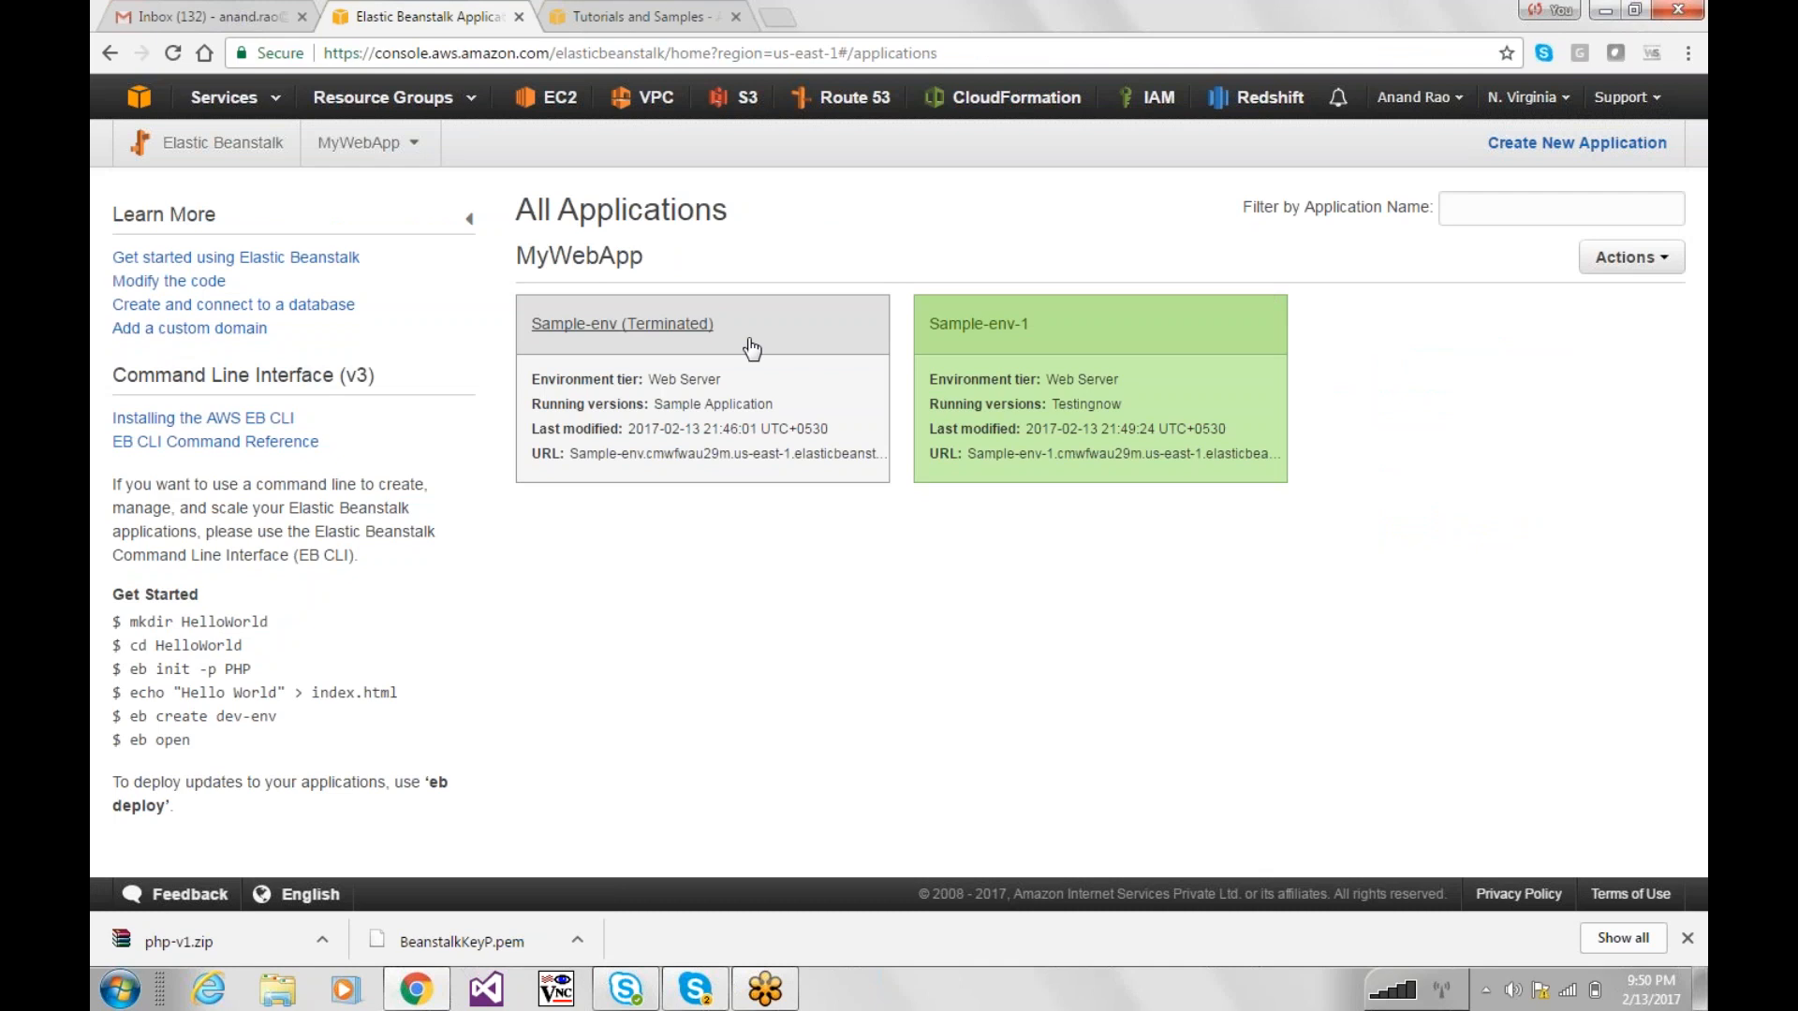
pyautogui.click(1175, 398)
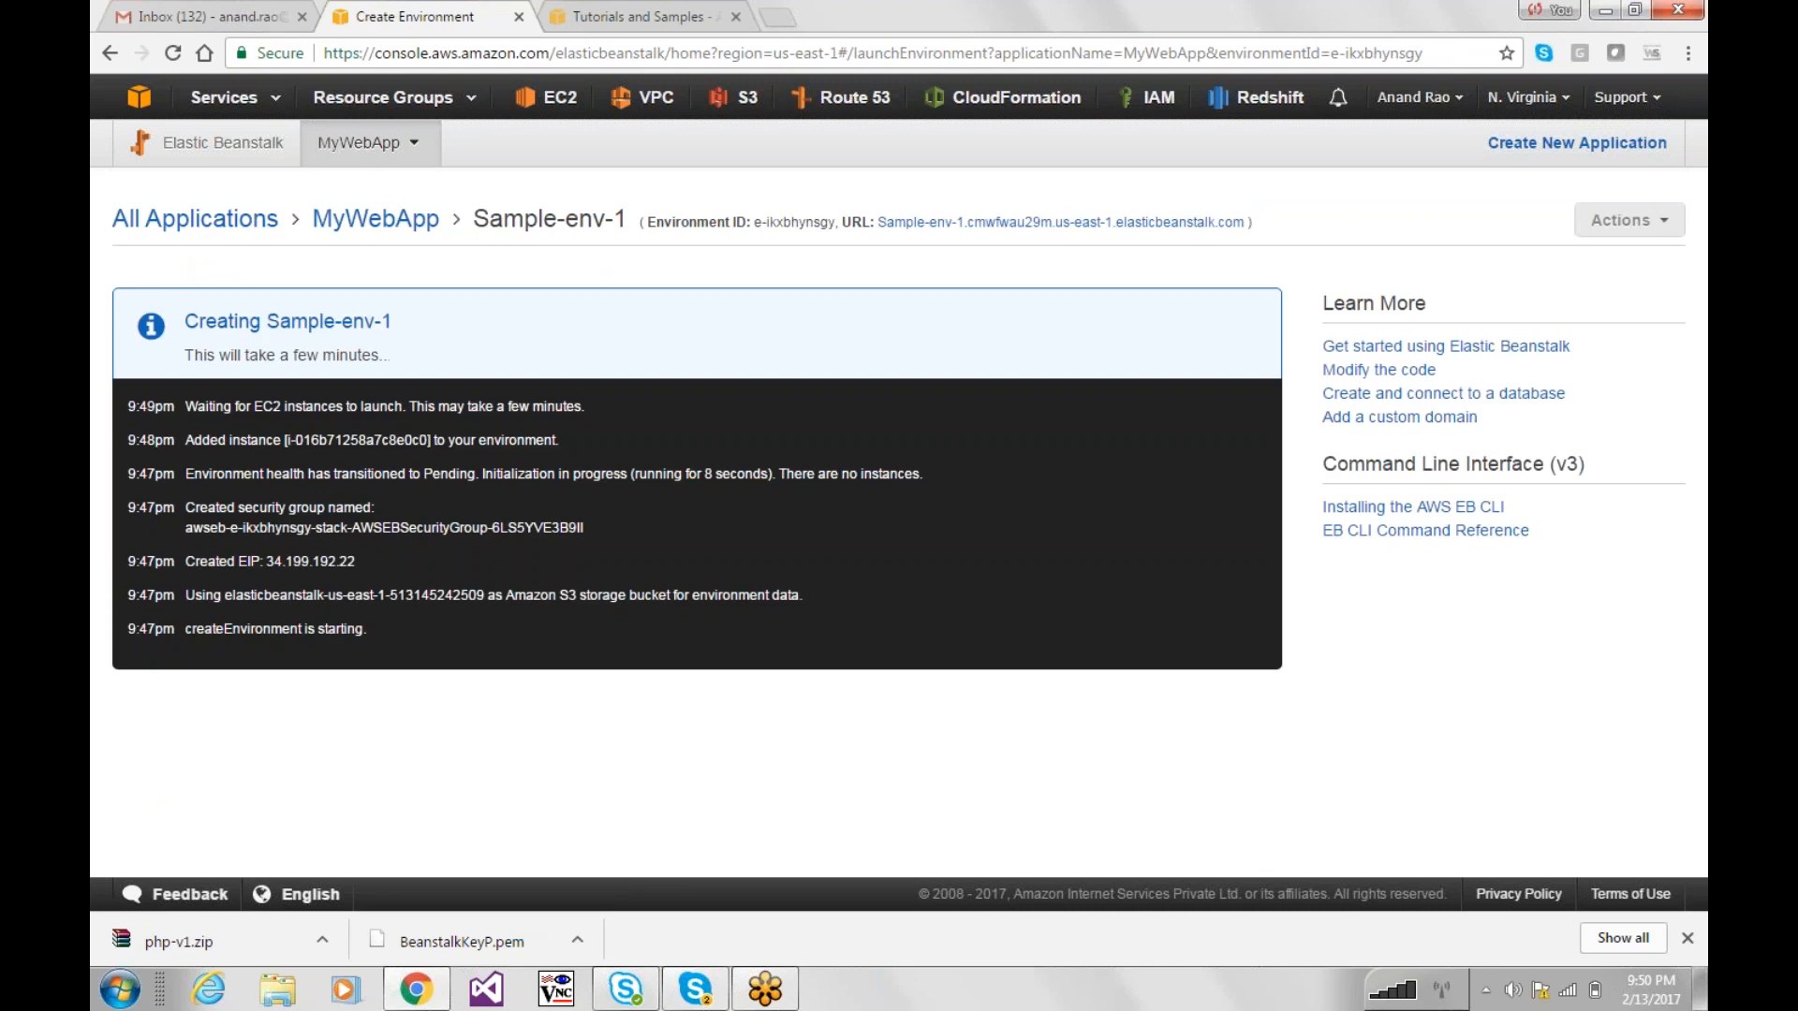
pyautogui.click(1059, 222)
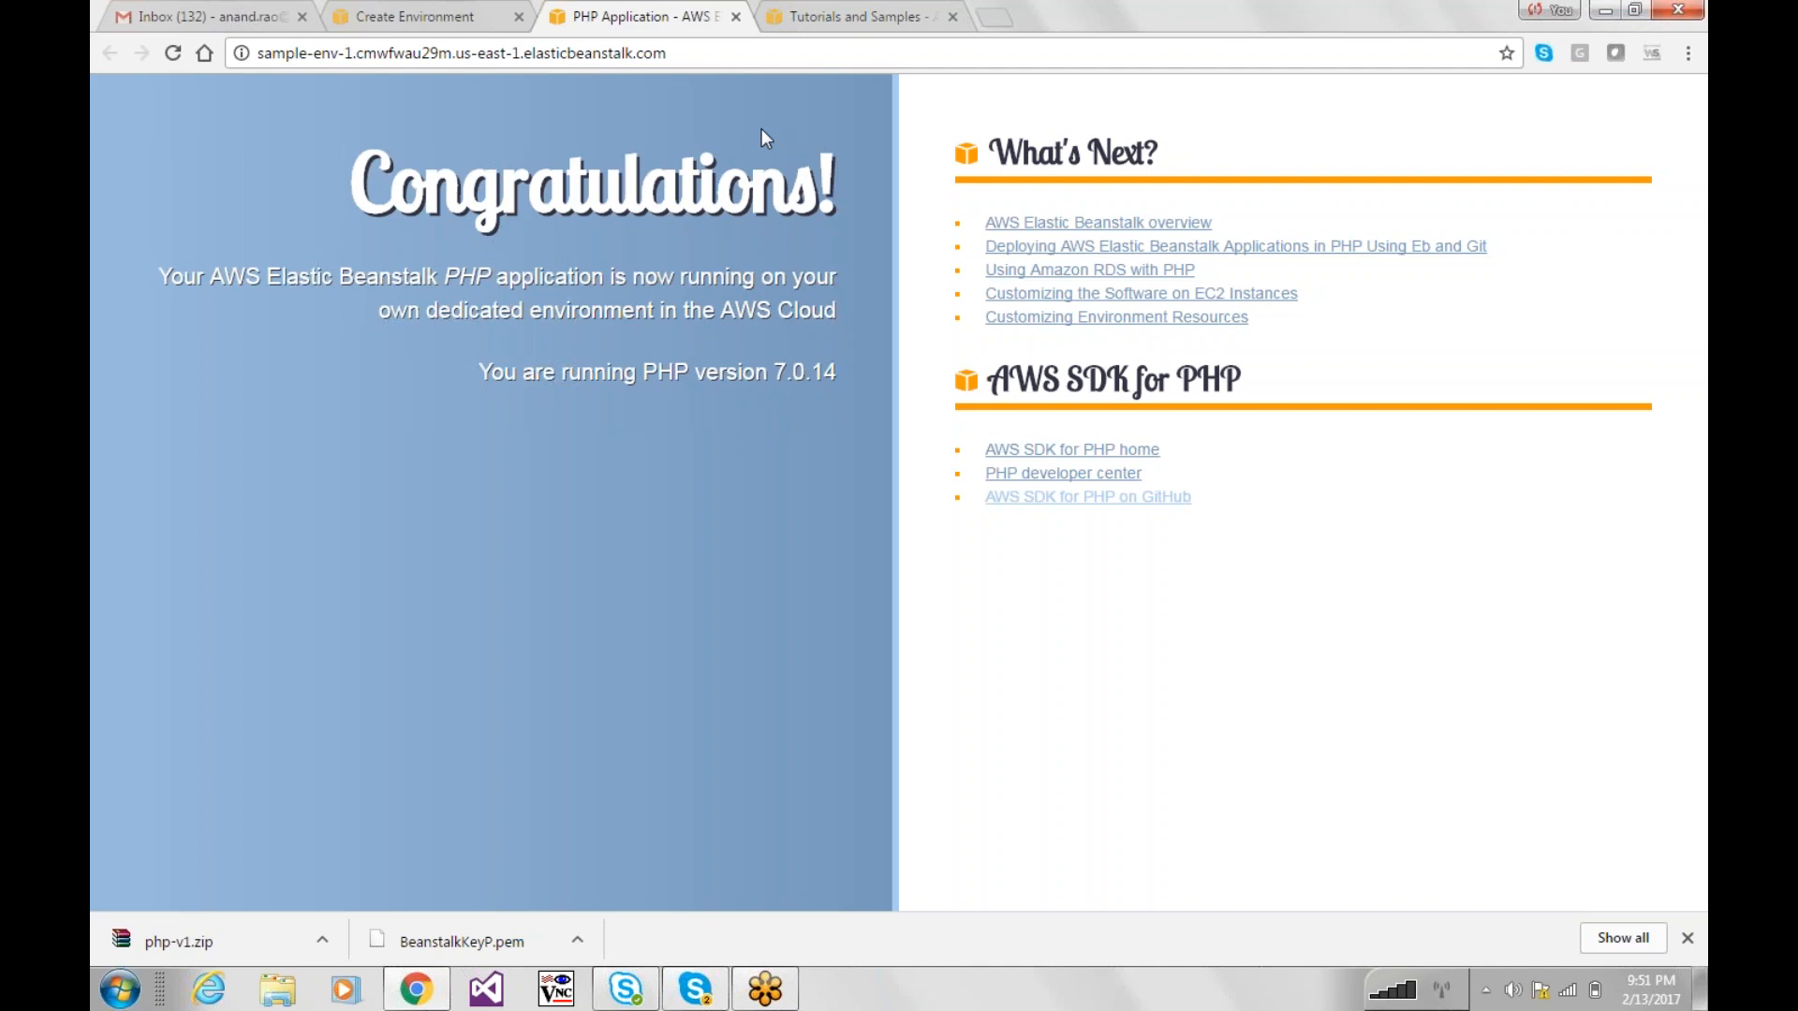
pyautogui.click(414, 8)
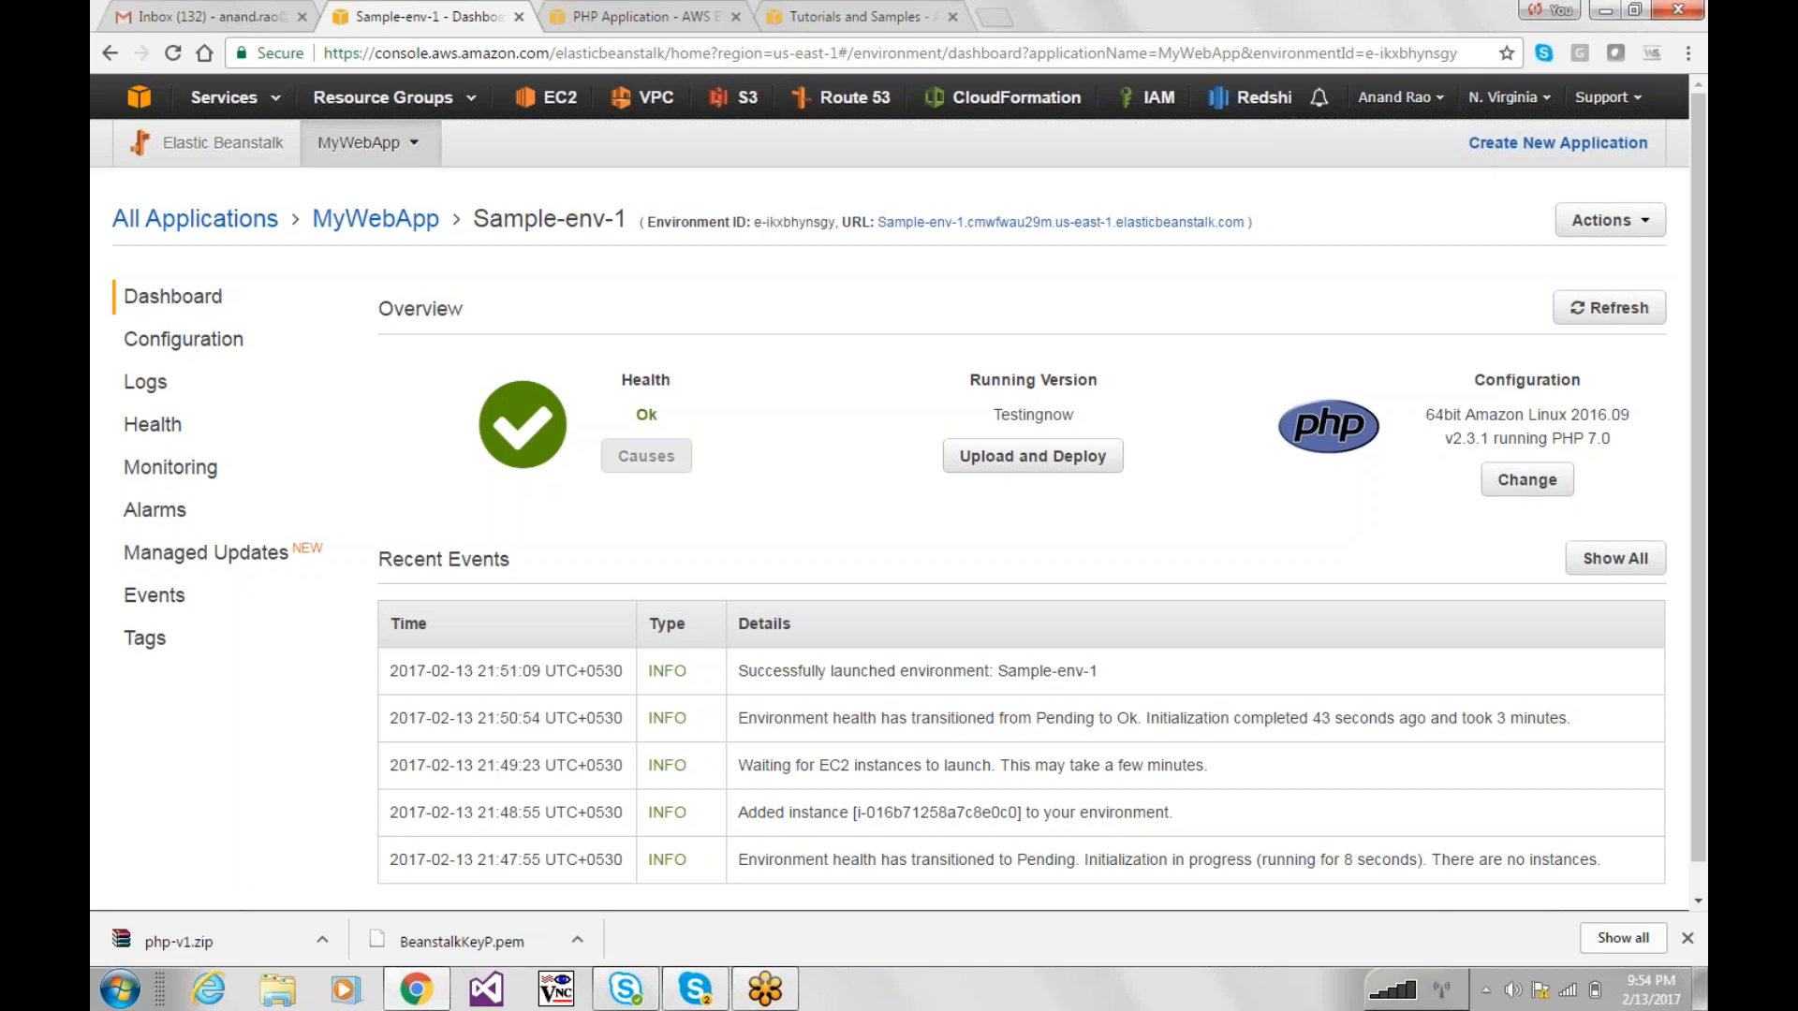
# Step: Search the web for "drive." in a new browser tab
pyautogui.hotkey('ctrl', 't')
pyautogui.write('driv')
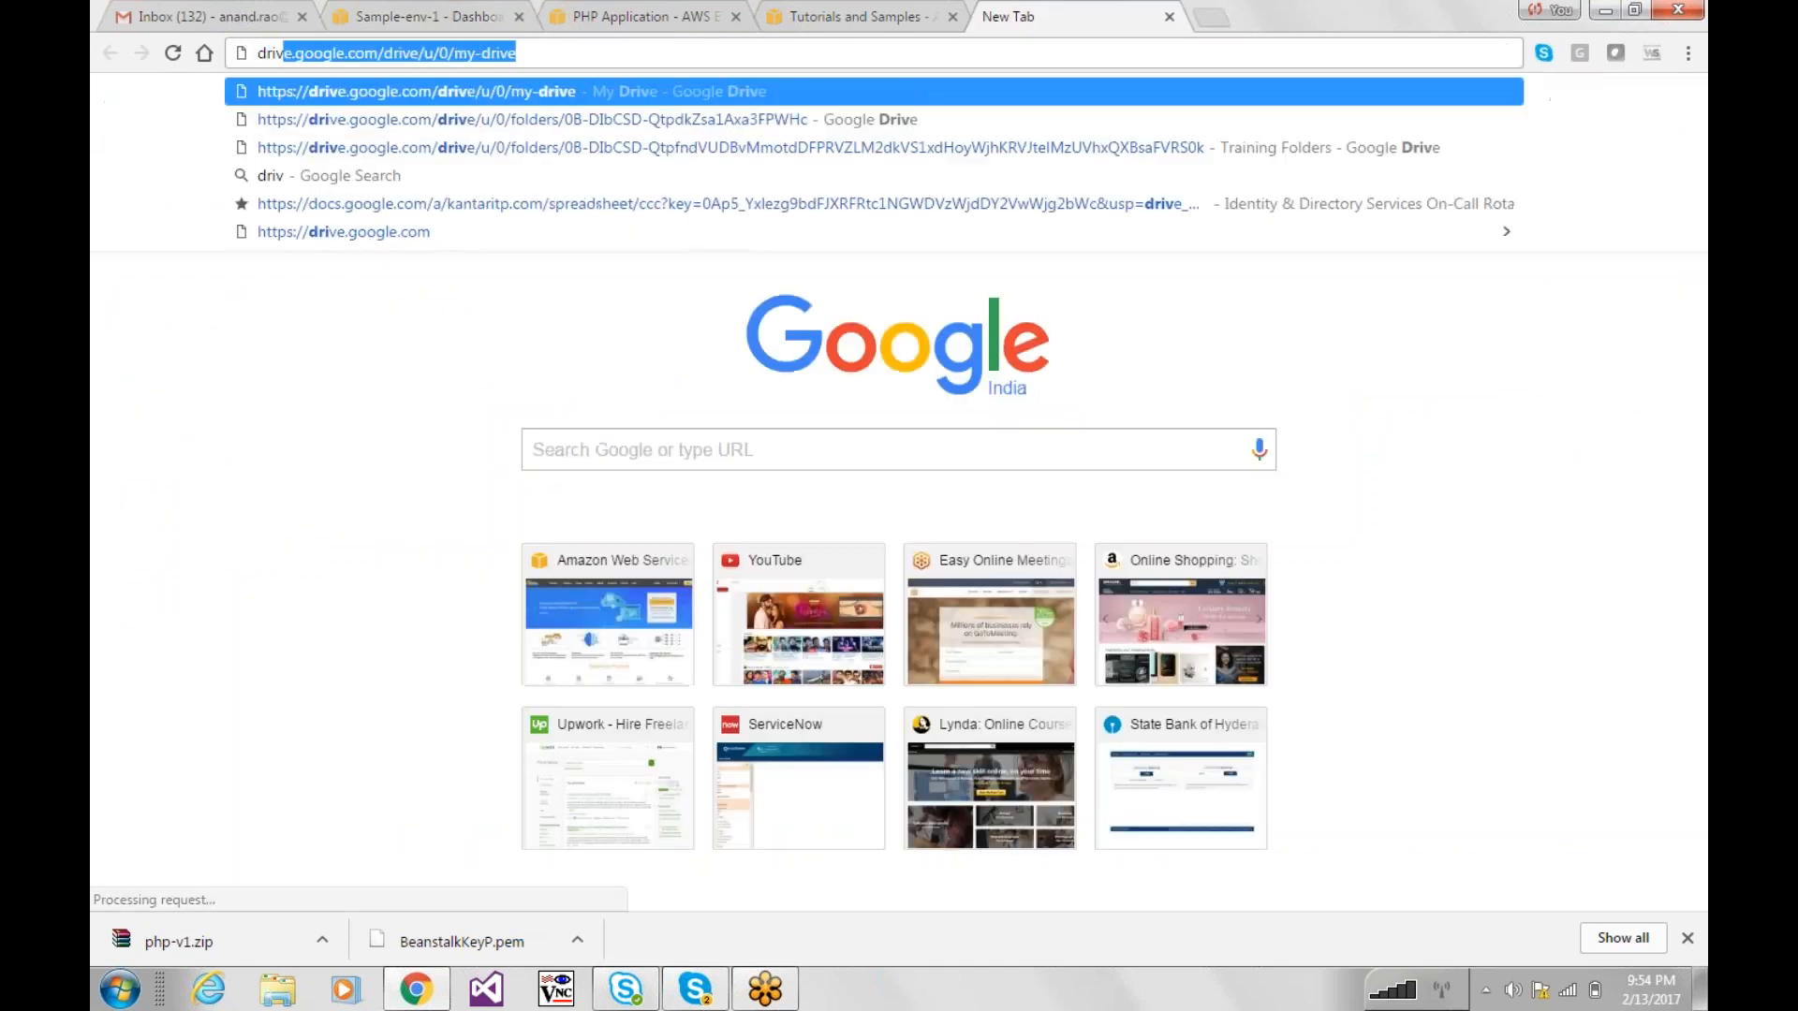
pyautogui.write('e.')
pyautogui.press('Return')
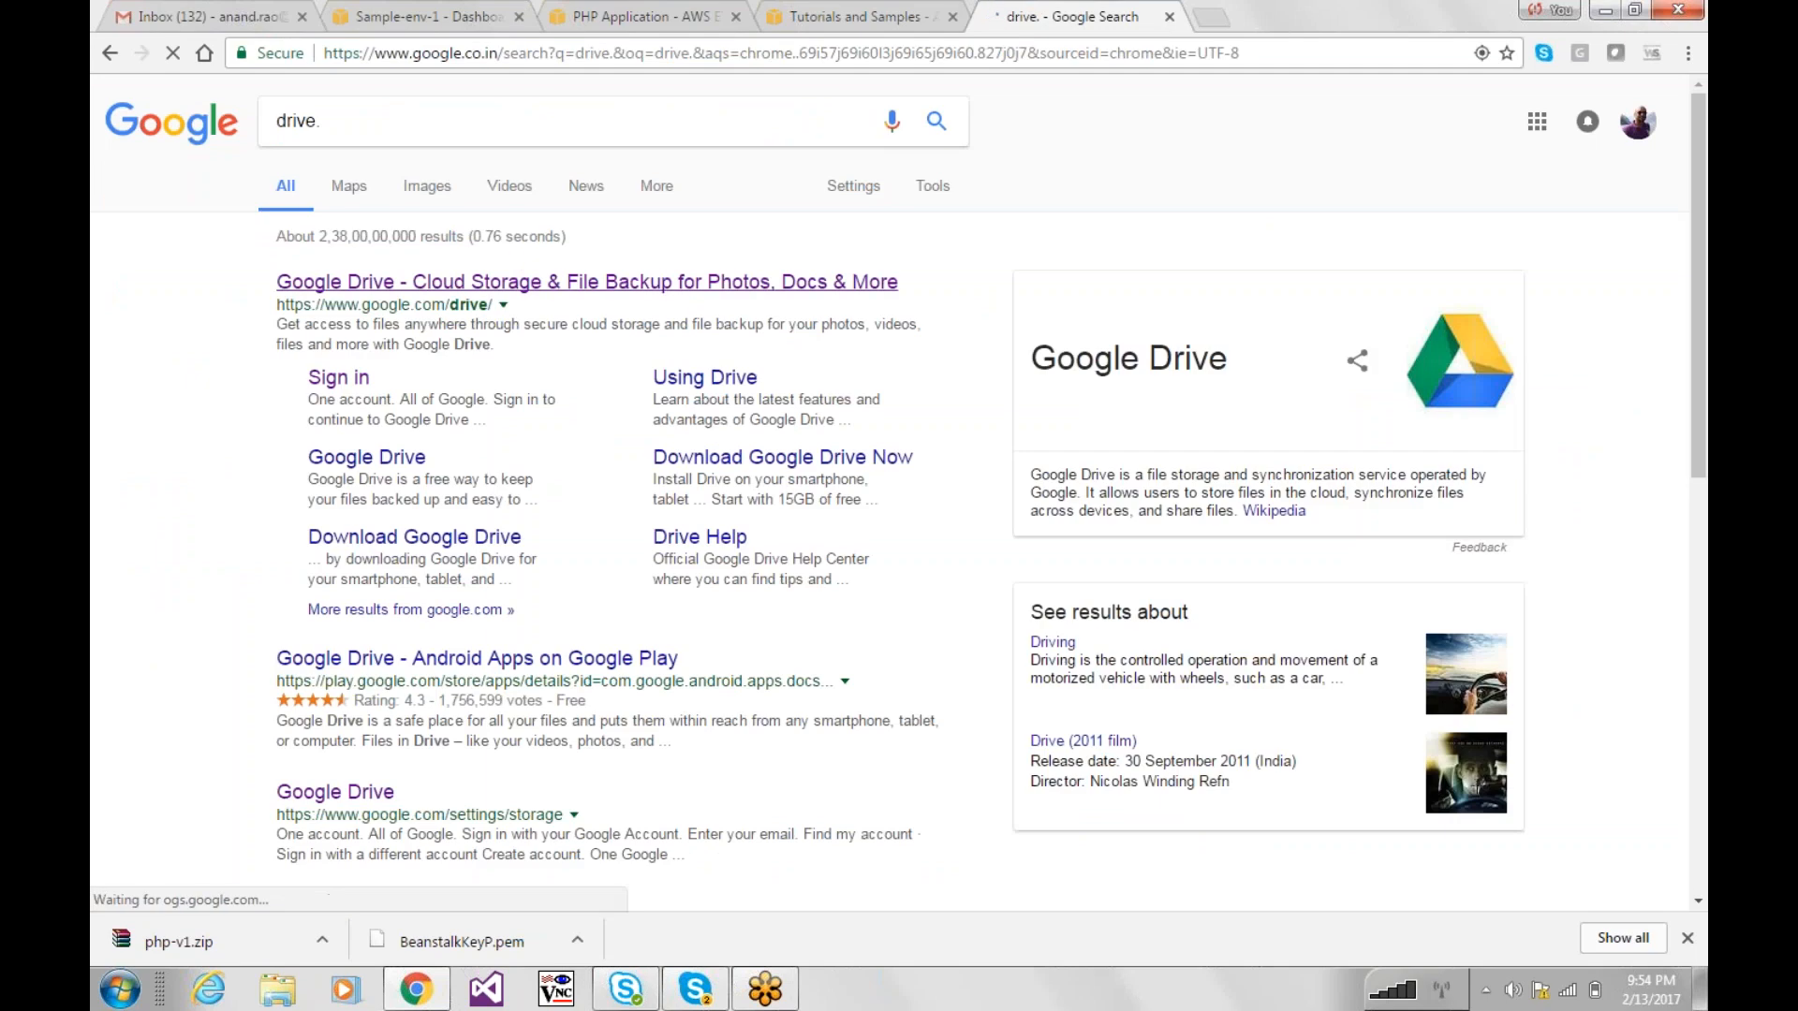
# Step: Open Google Drive from the search results and bring up the My Drive file list
pyautogui.click(843, 282)
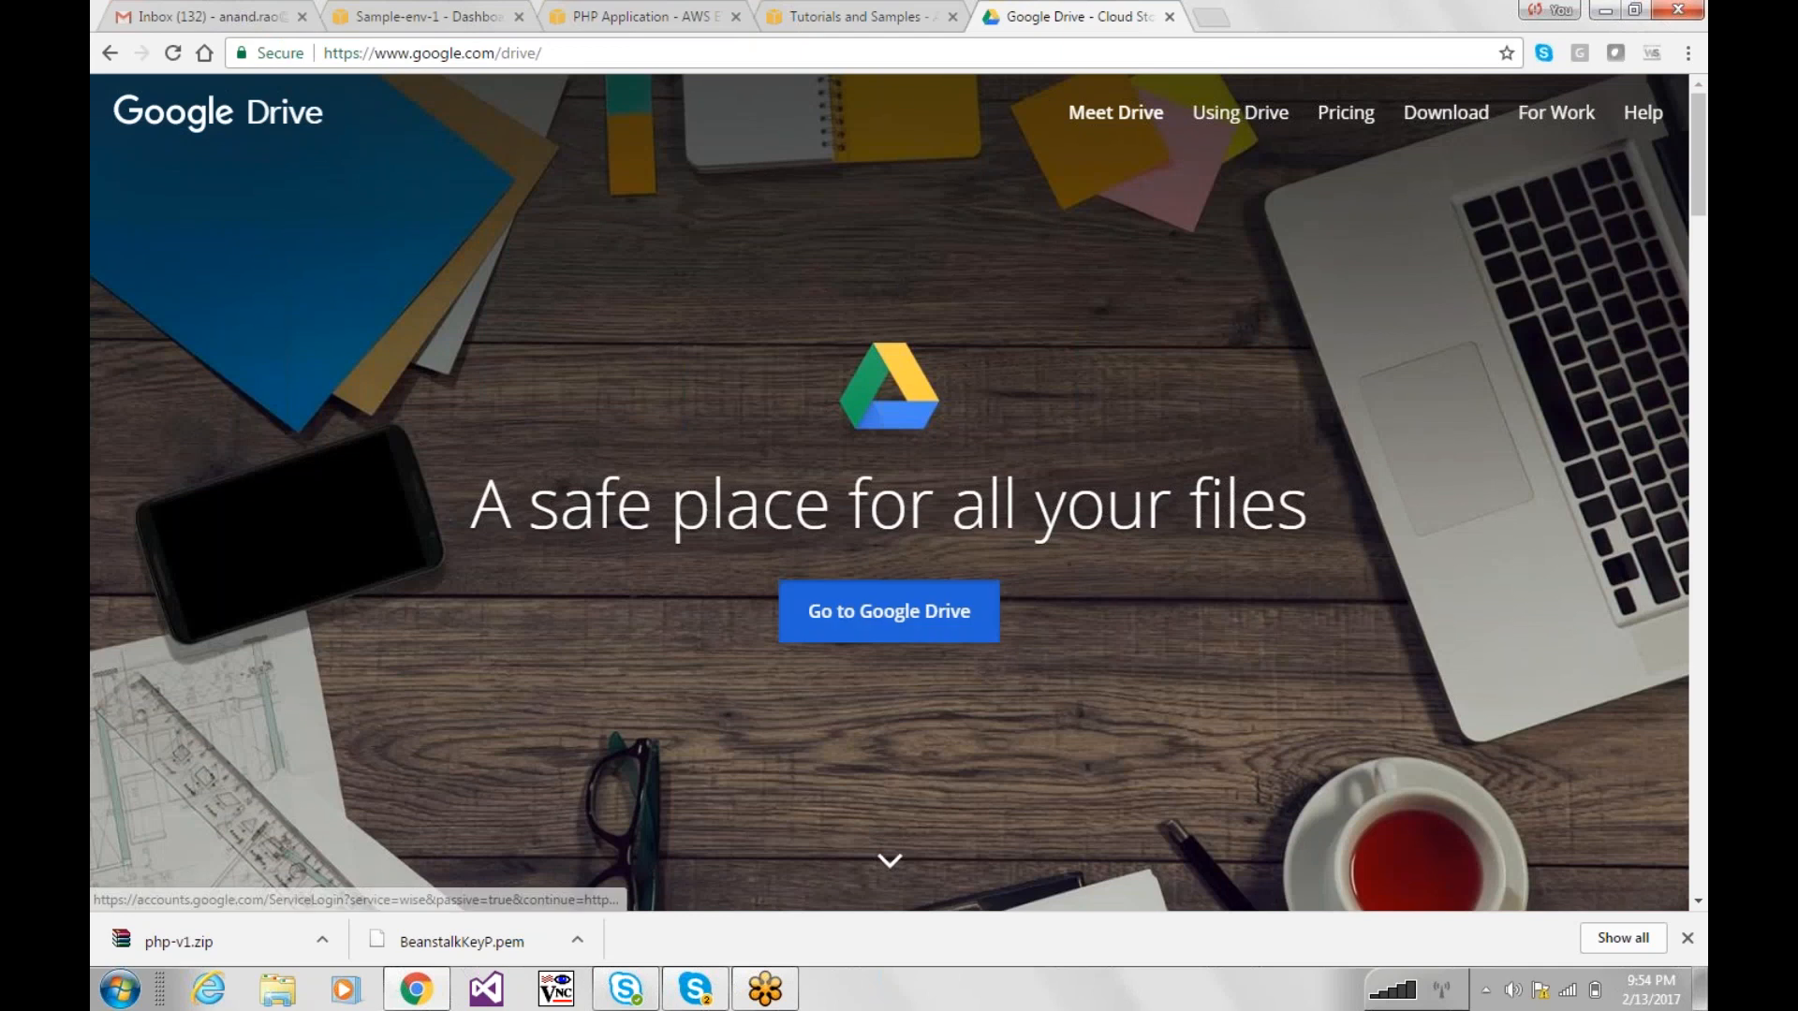
pyautogui.click(889, 612)
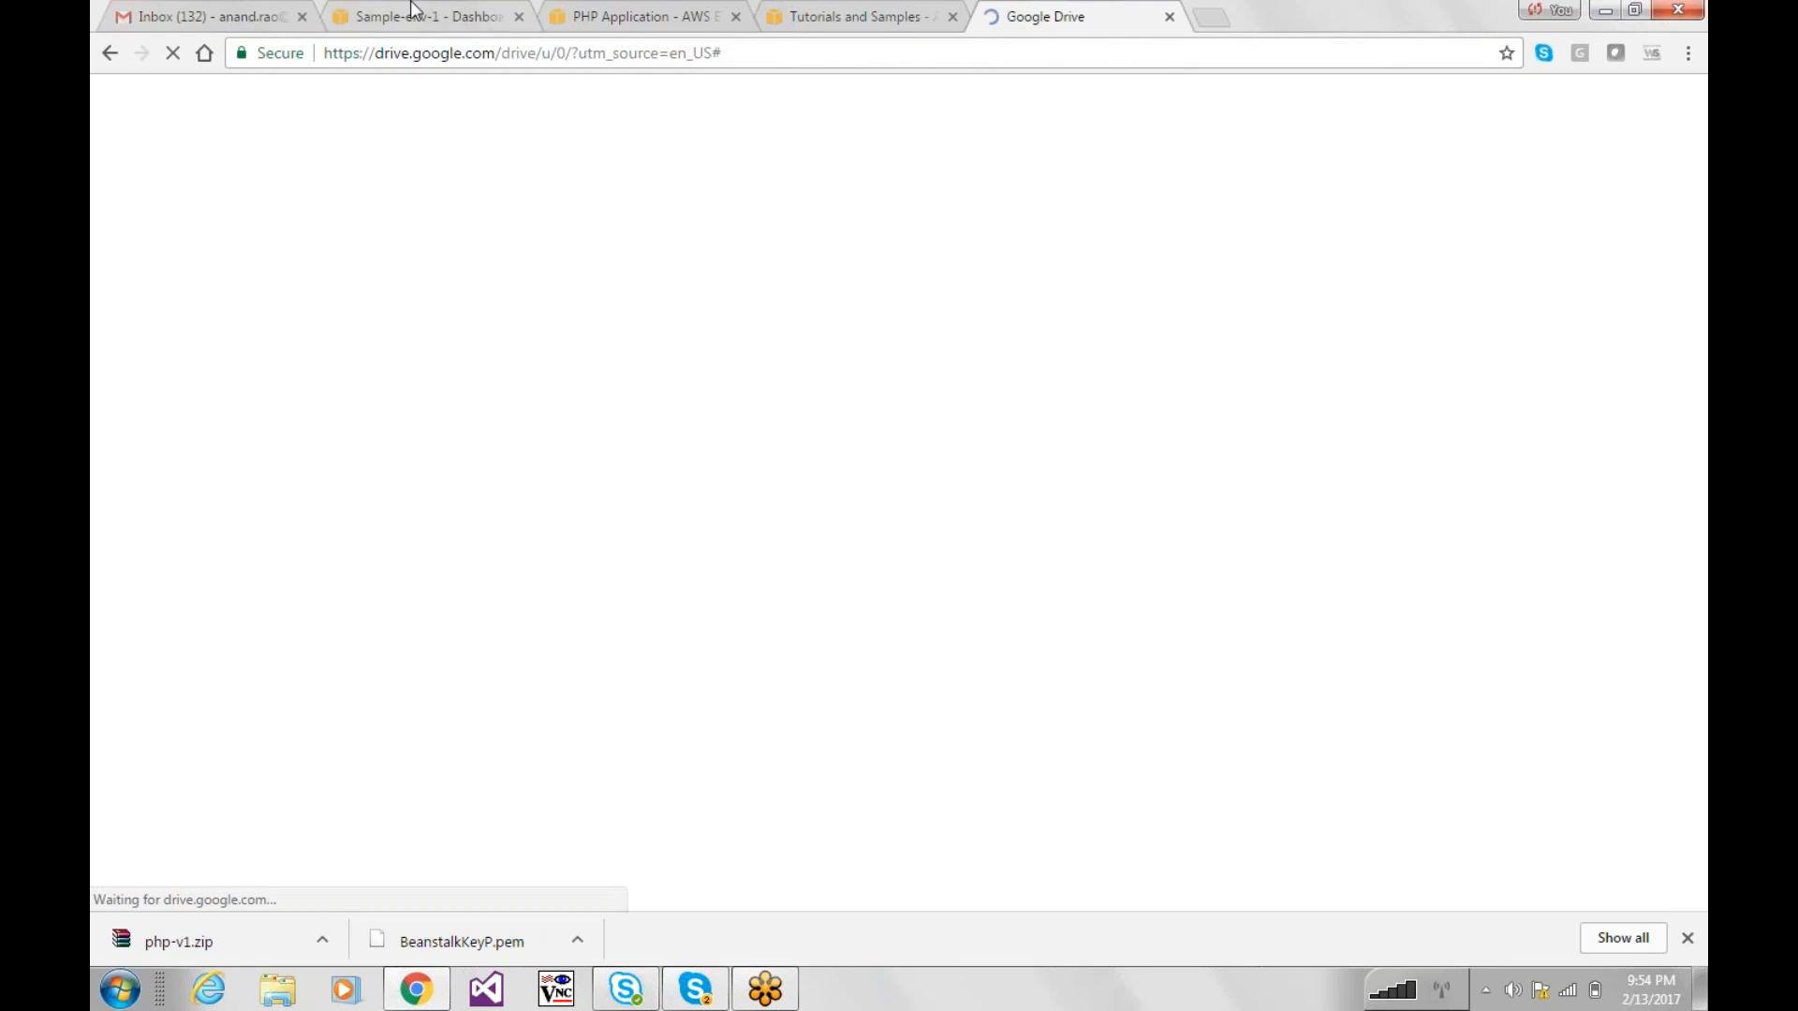
pyautogui.click(412, 12)
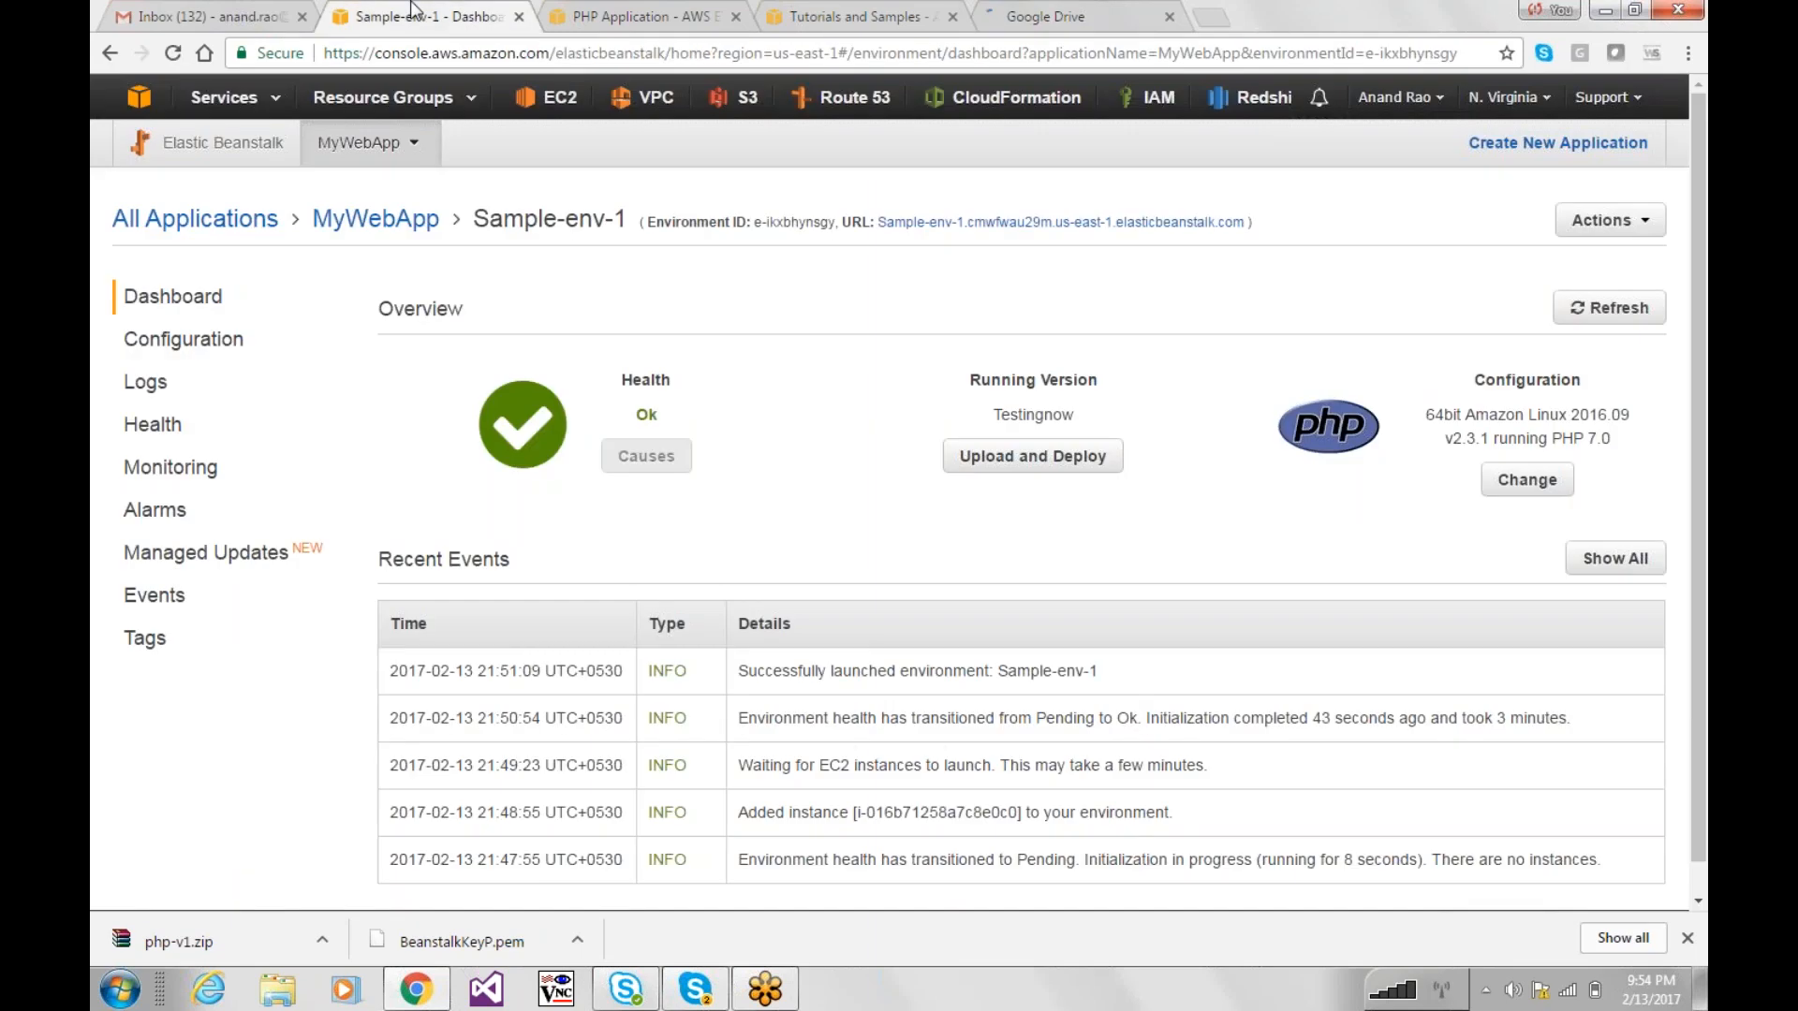
pyautogui.click(1184, 28)
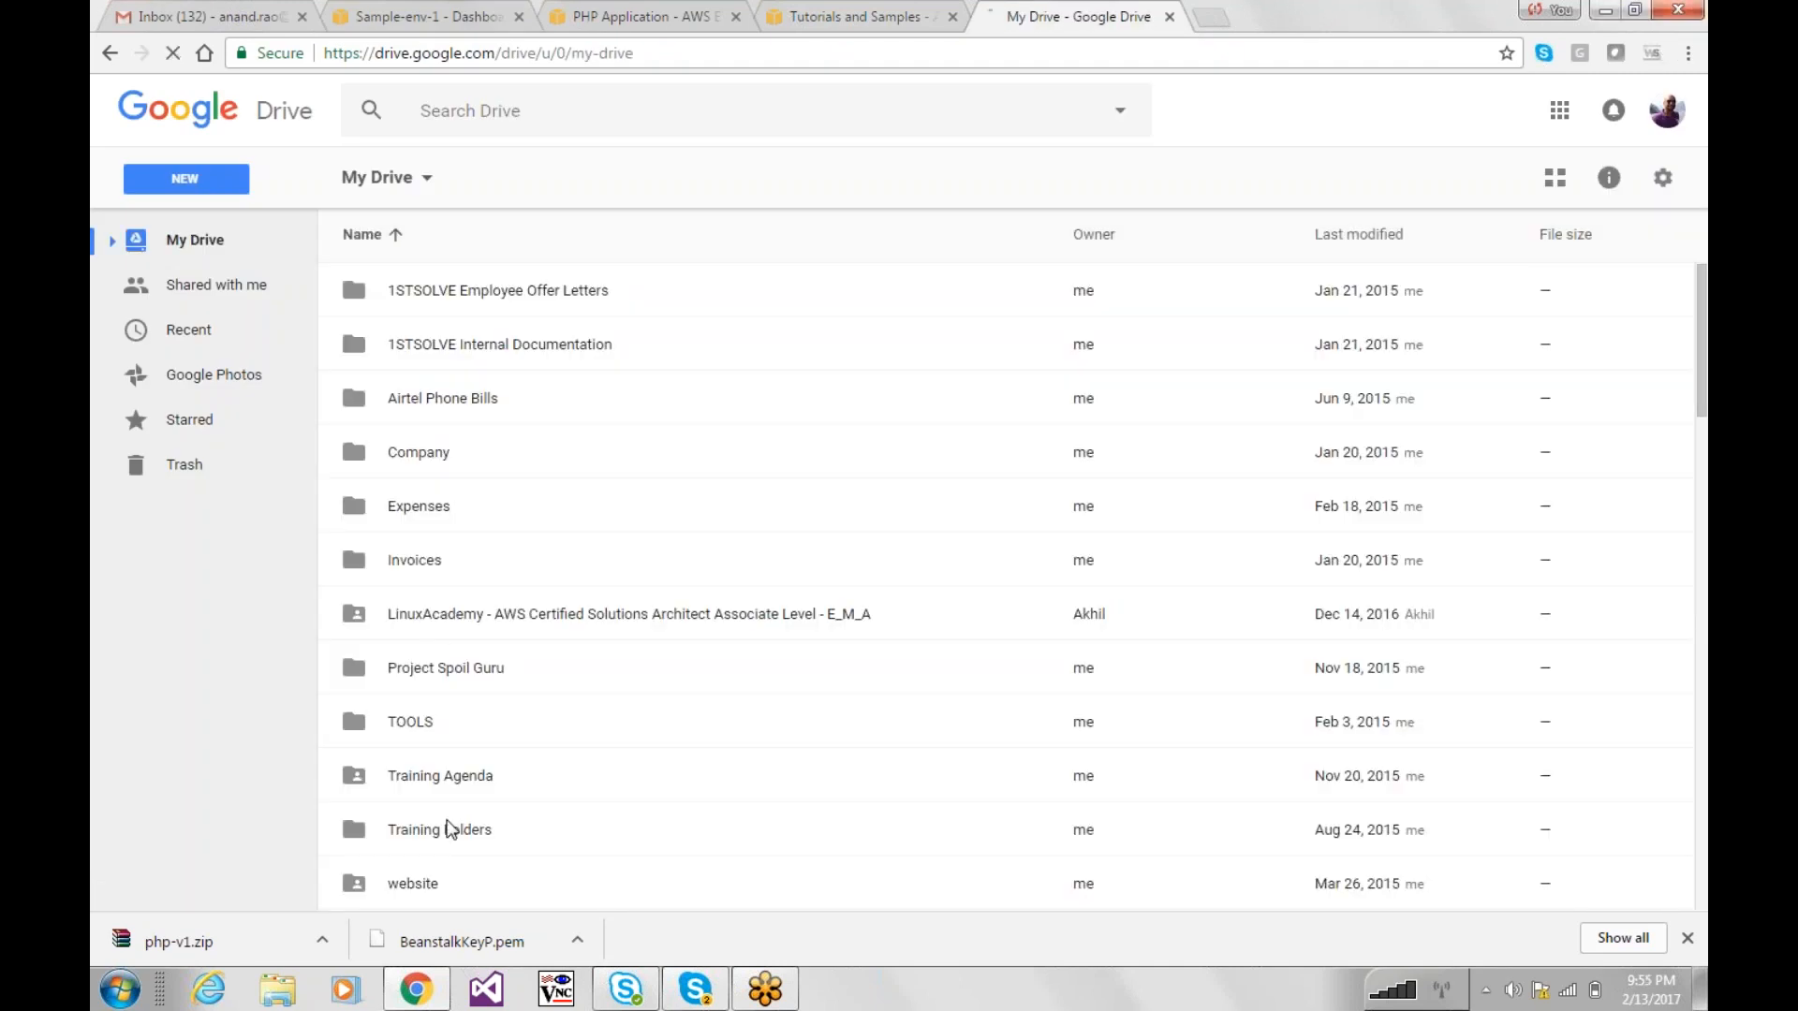
# Step: Open the AWS Training folder inside Training Folders
pyautogui.click(444, 830)
pyautogui.doubleClick(444, 830)
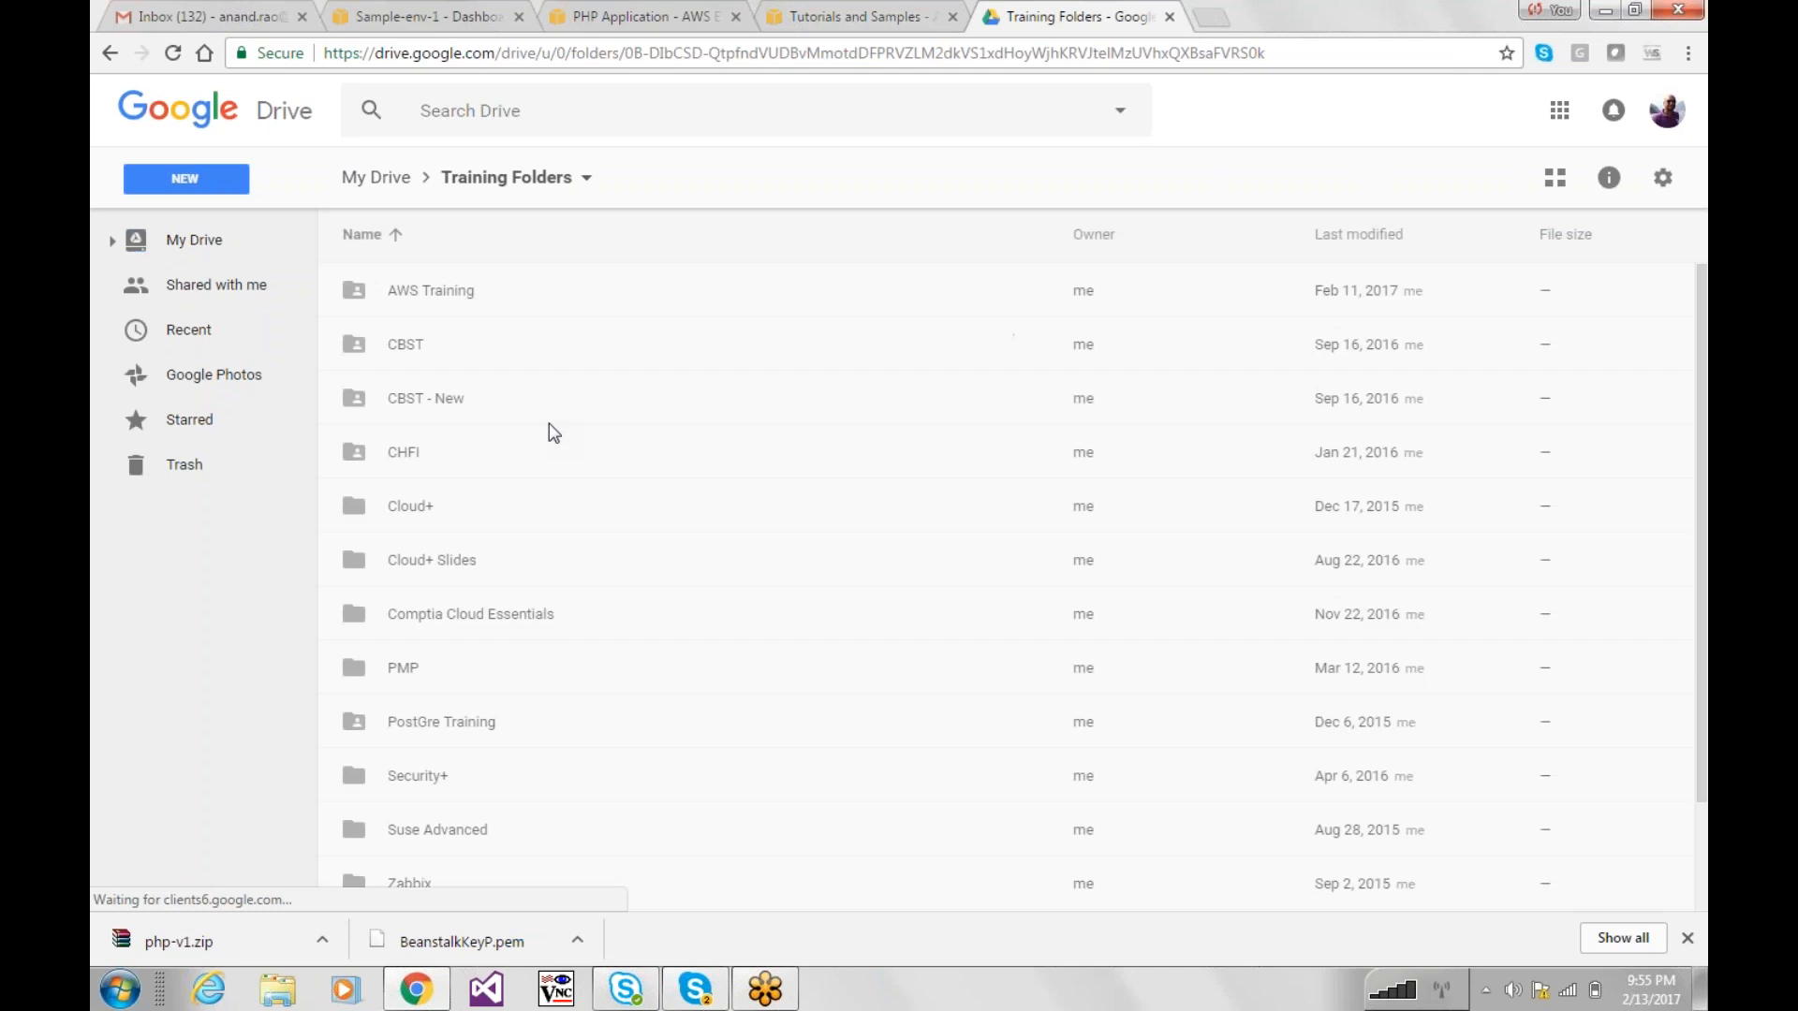
pyautogui.doubleClick(521, 291)
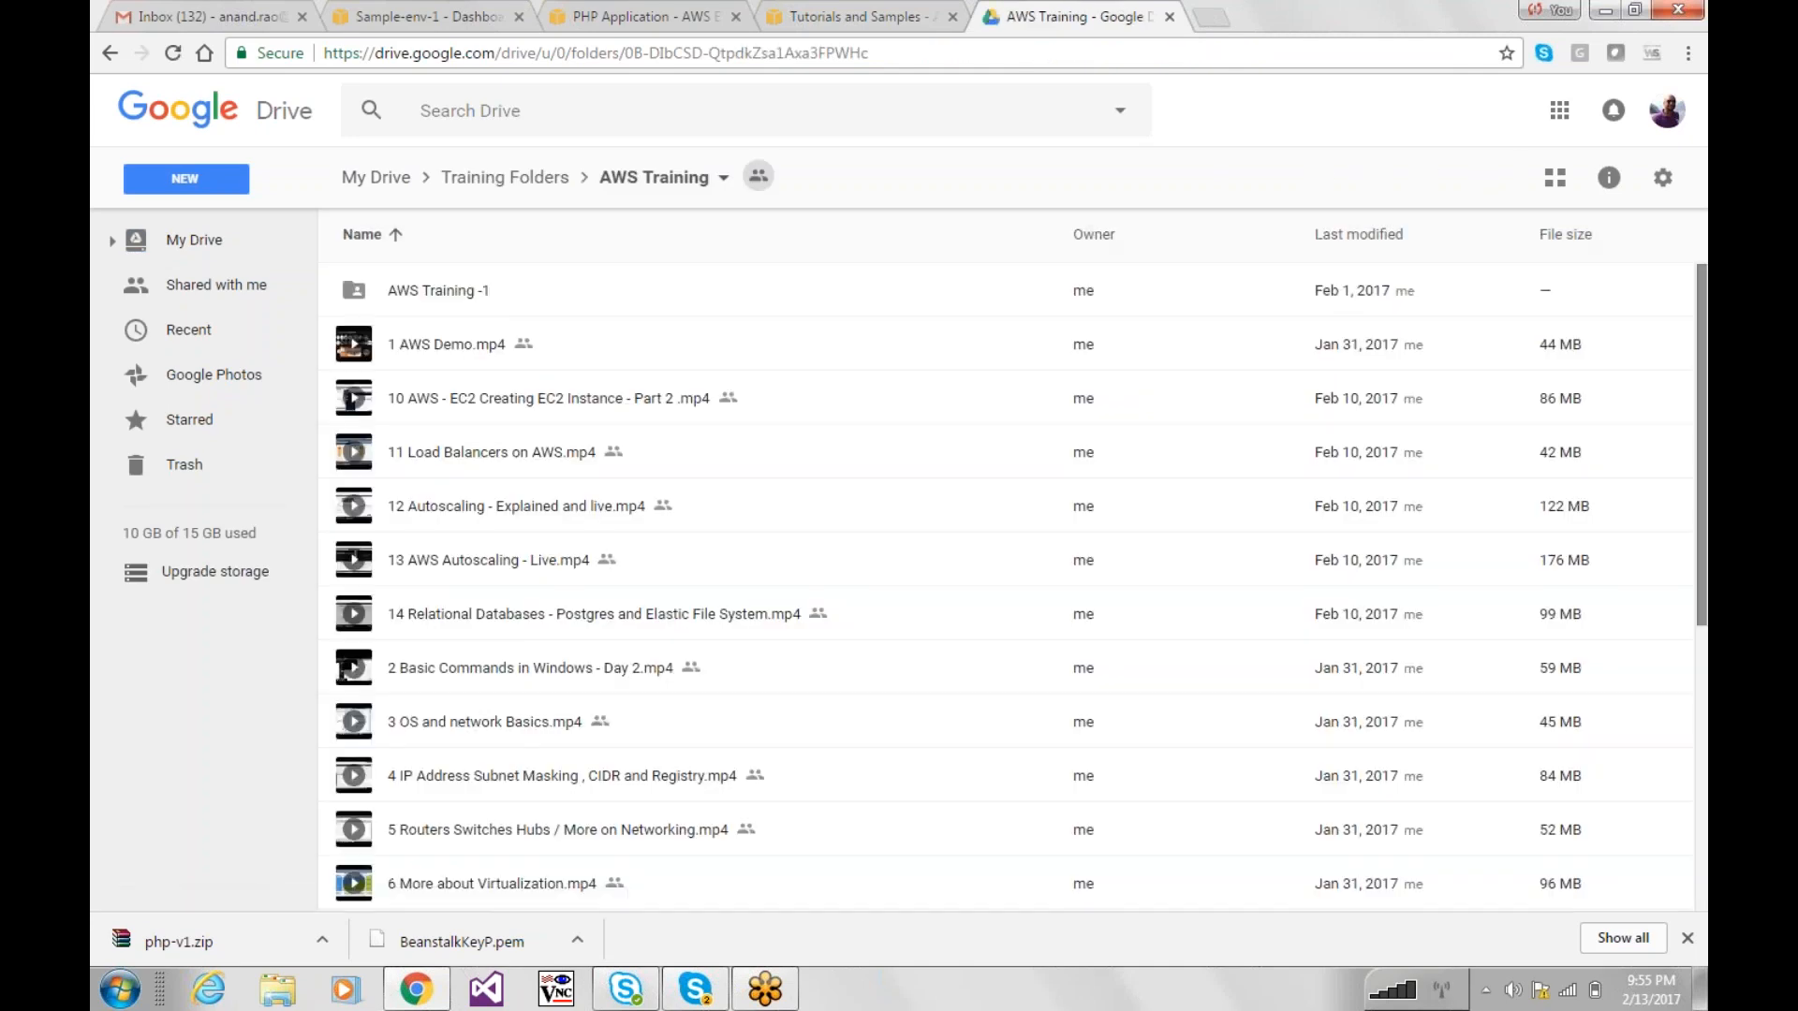
# Step: Preview the video Workspaces, Directory and workmail.mp4 and return to the AWS Training file list
pyautogui.moveTo(1703, 468); pyautogui.dragTo(1692, 715)
pyautogui.doubleClick(474, 866)
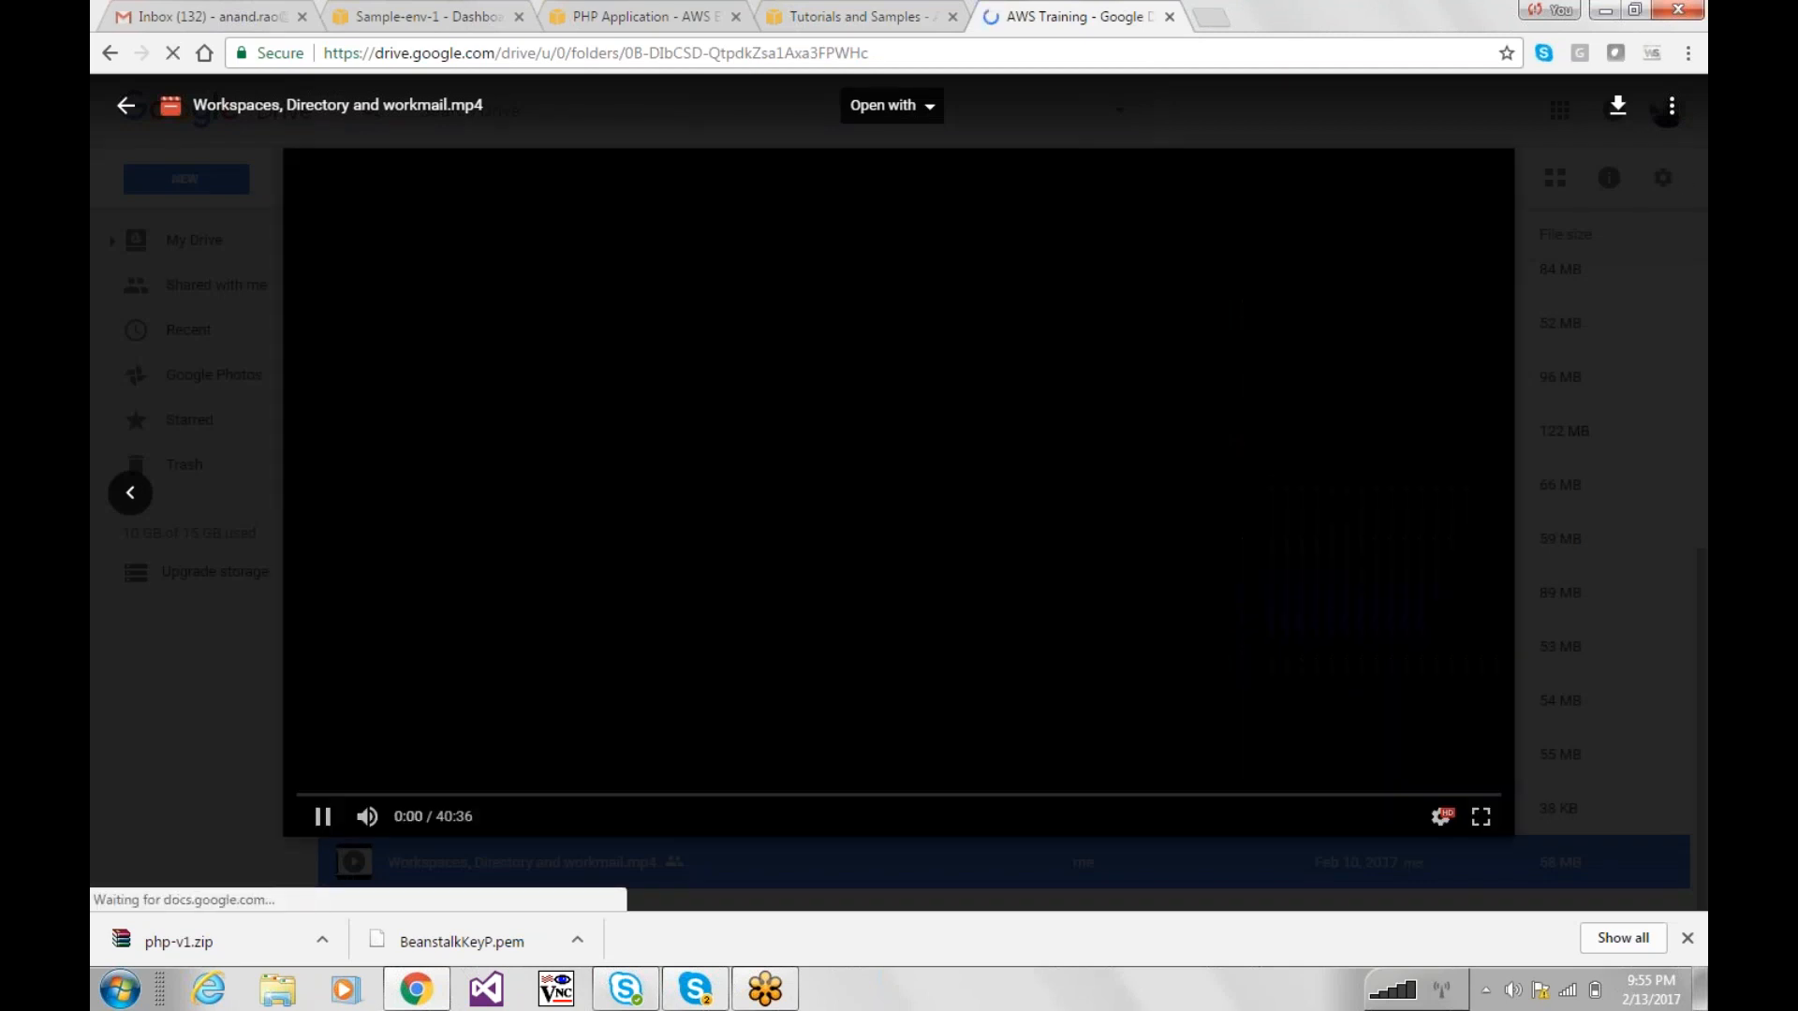
pyautogui.click(1336, 465)
pyautogui.click(1702, 432)
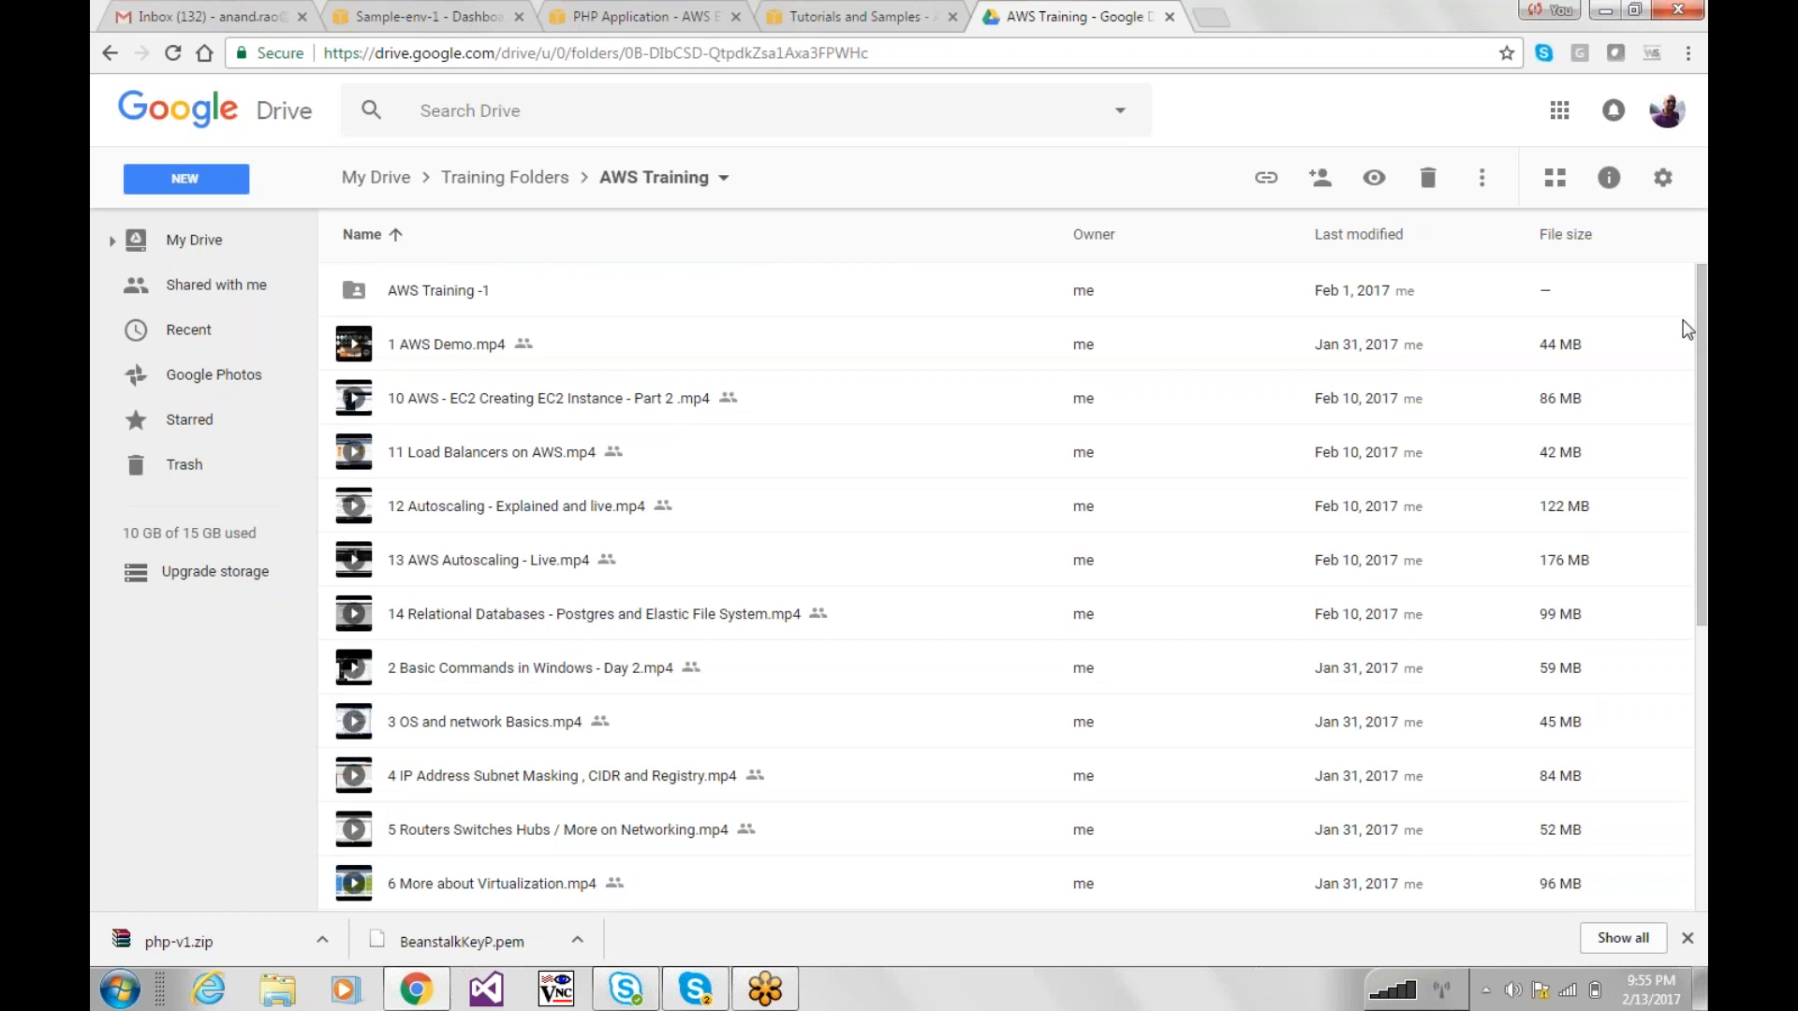
# Step: Go back to Training Folders, start sharing the AWS Training folder and add the first two recipients from the suggested contacts
pyautogui.click(459, 180)
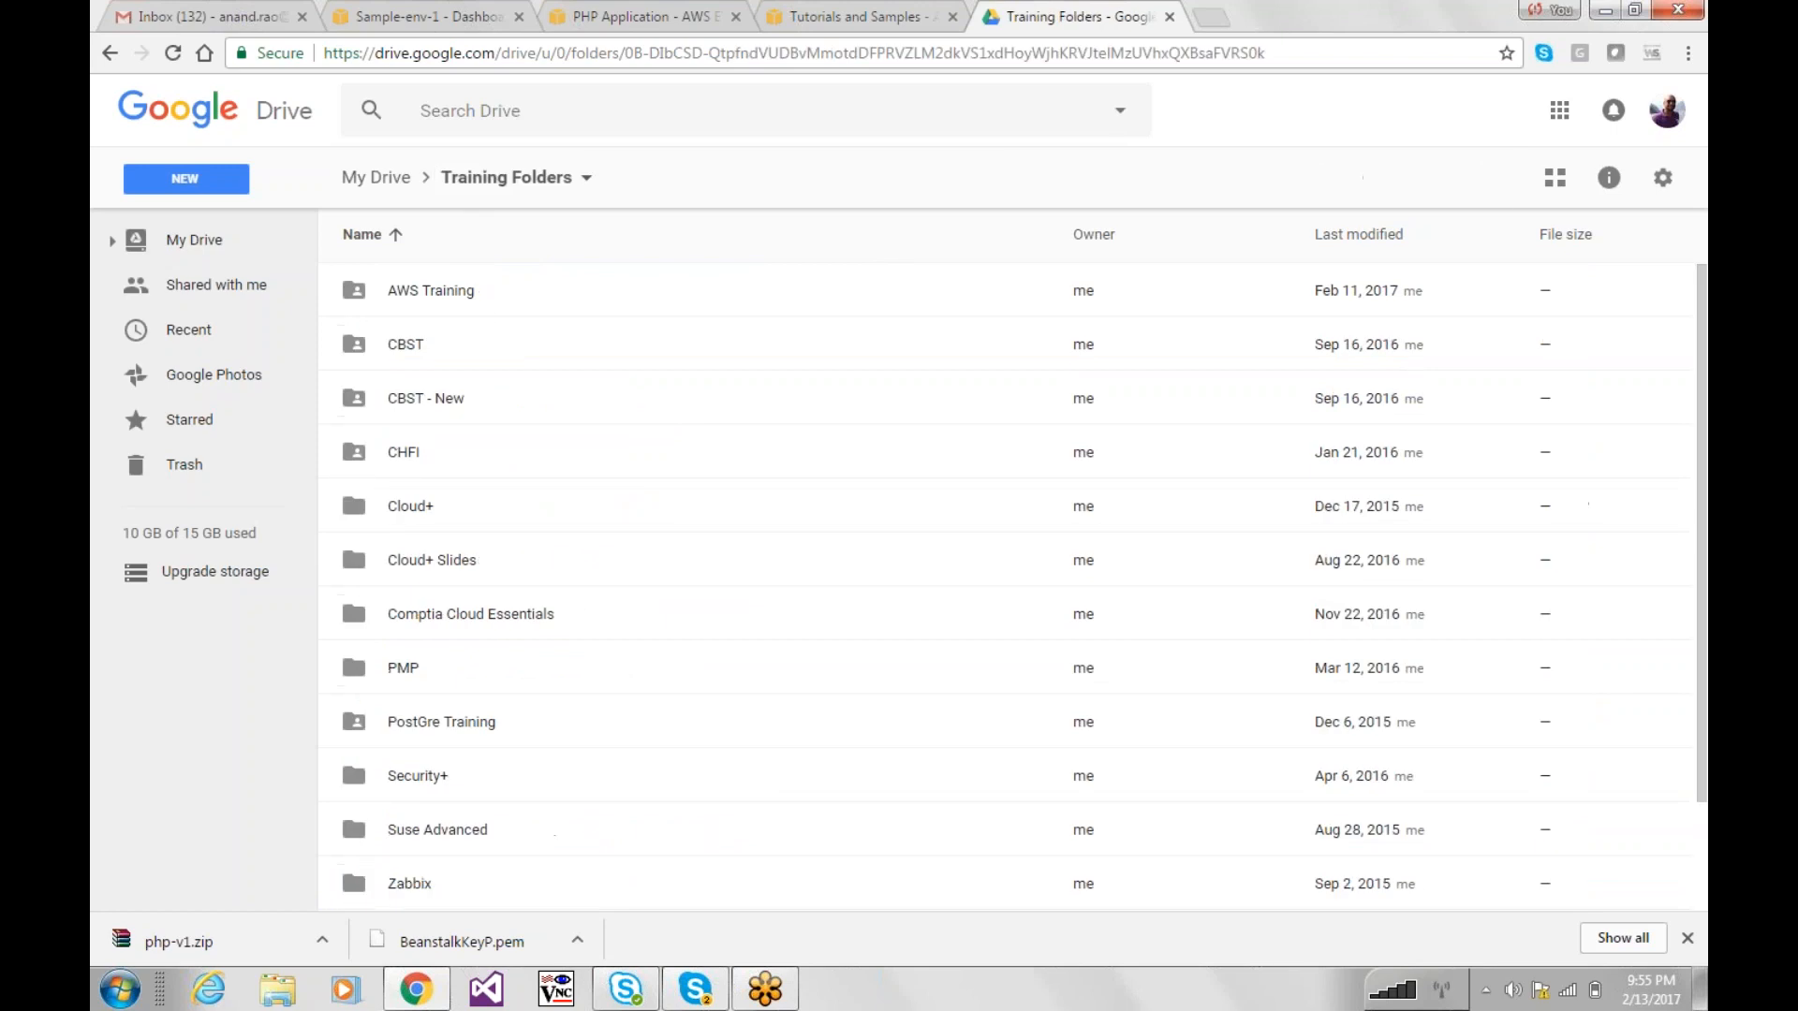
pyautogui.rightClick(453, 296)
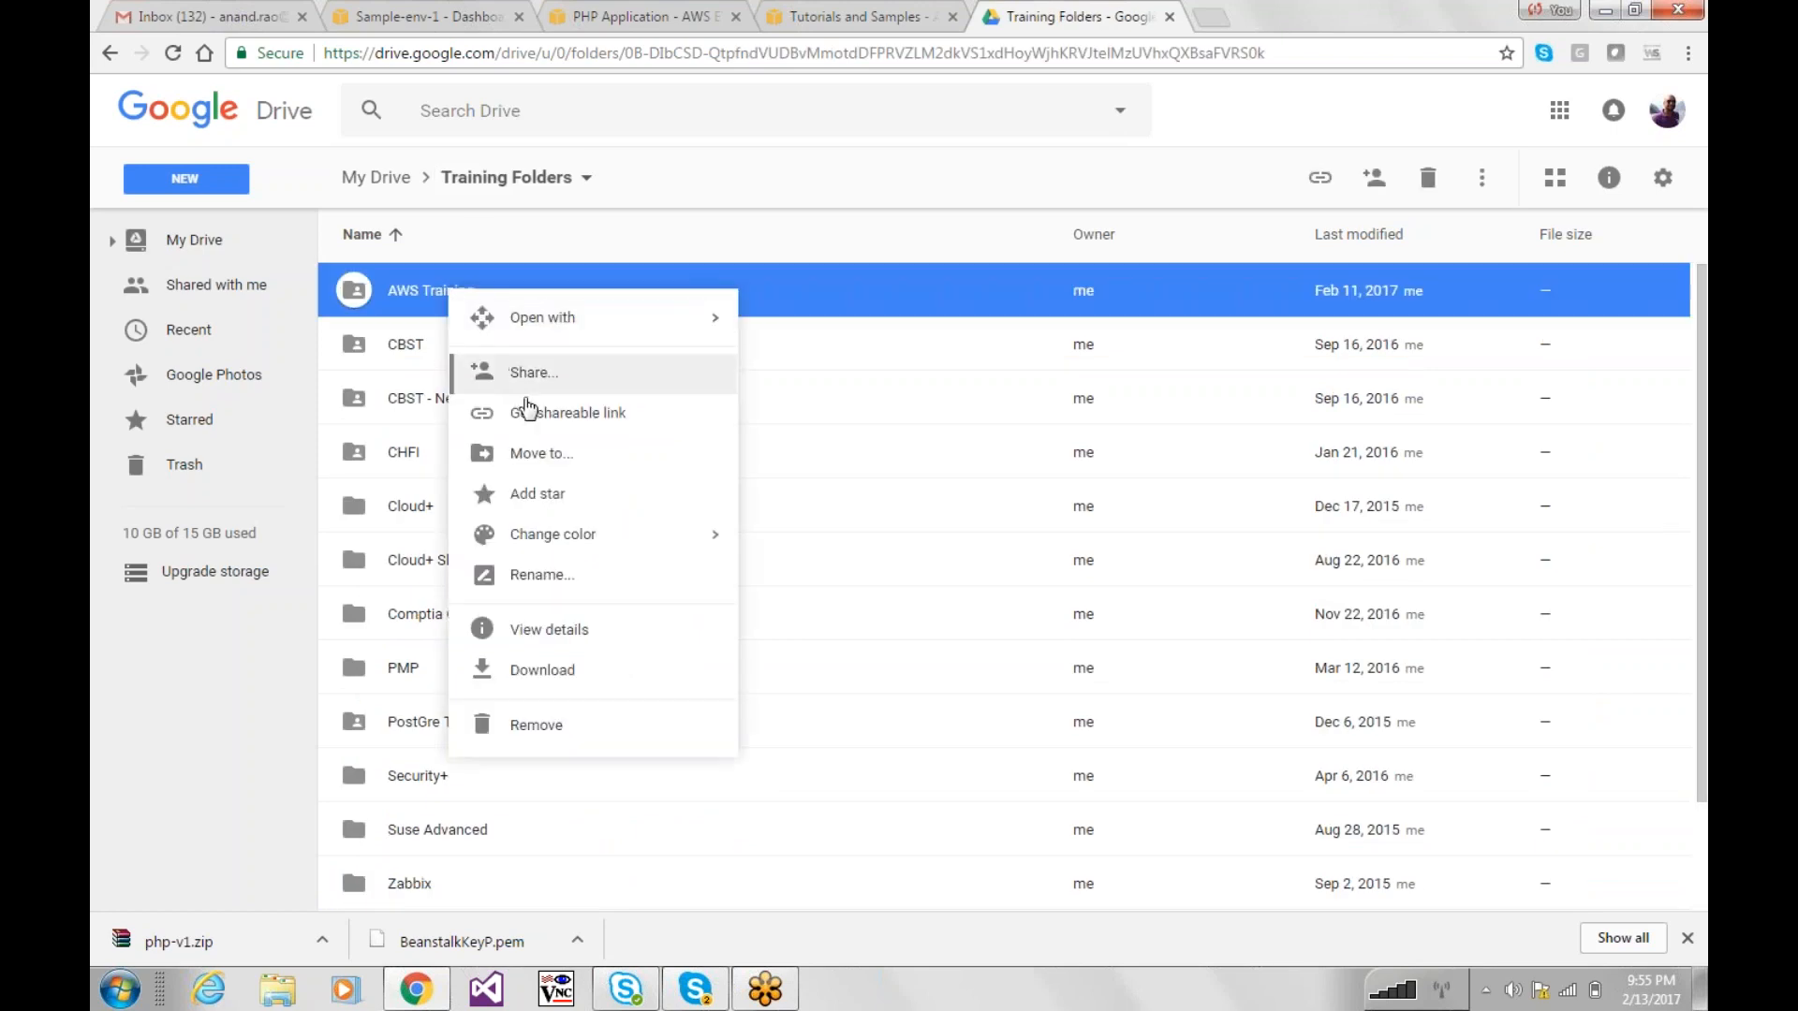
pyautogui.click(590, 376)
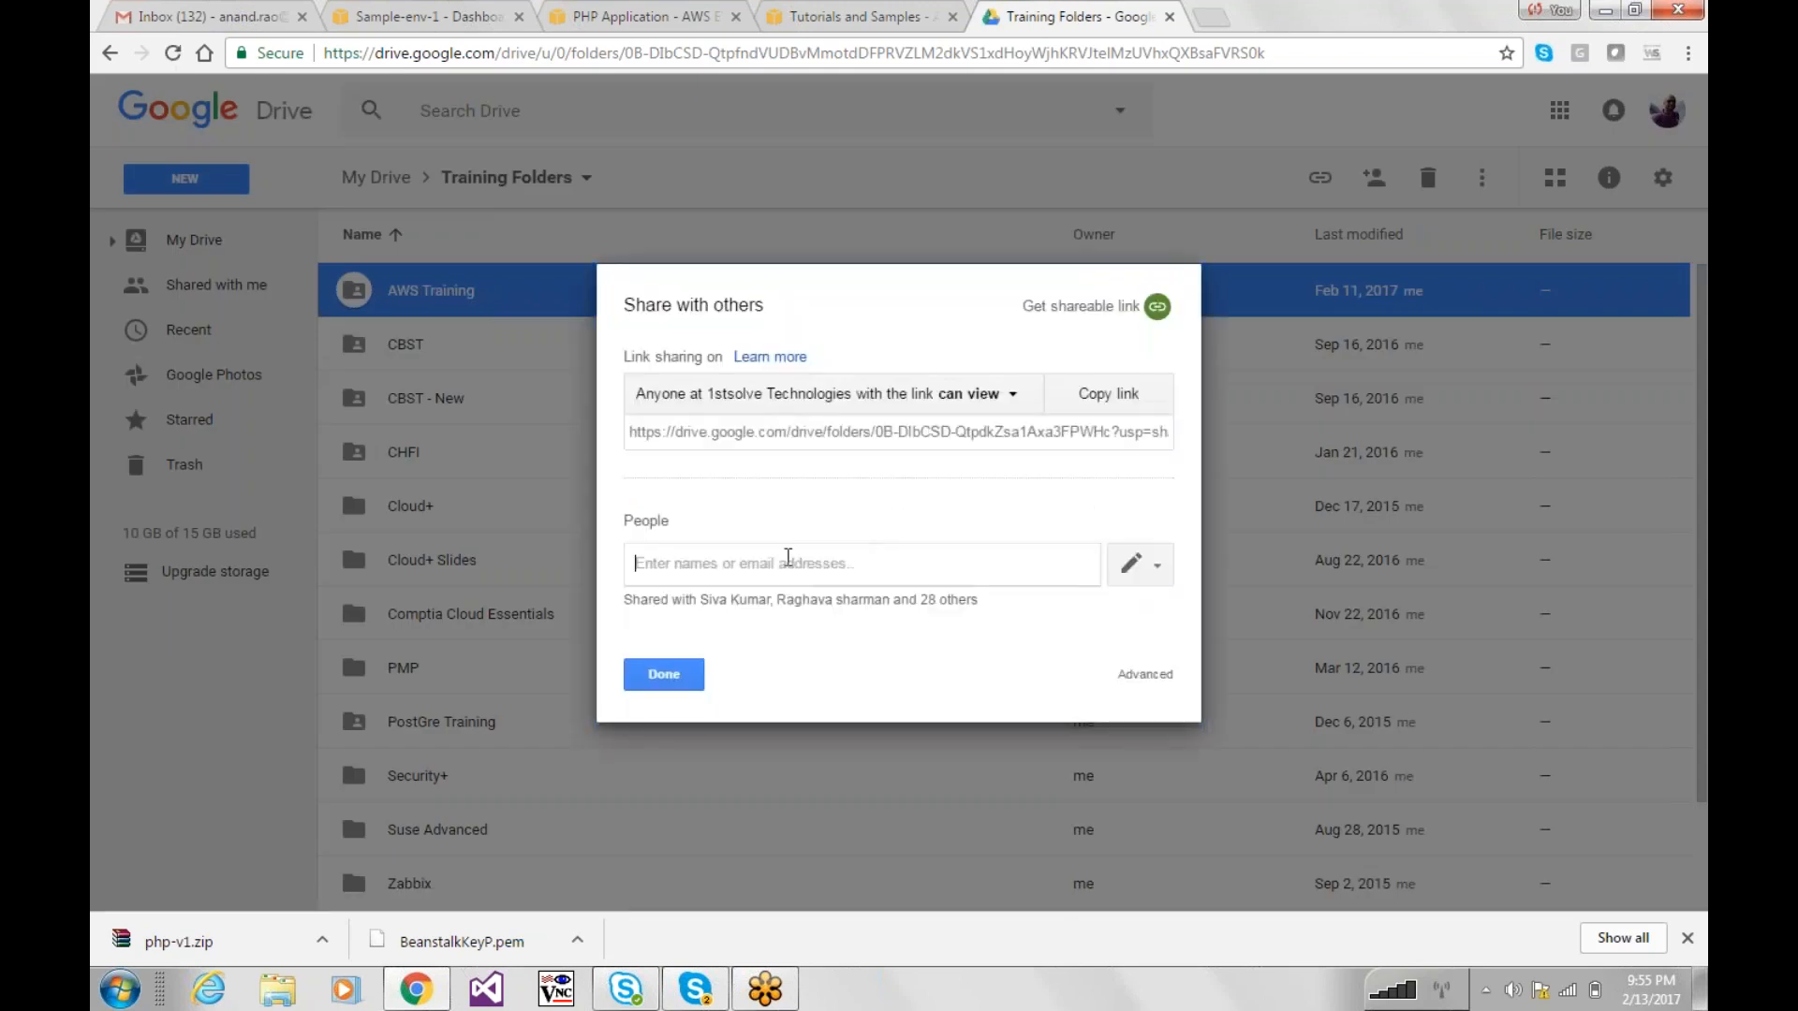
pyautogui.click(788, 558)
pyautogui.write('band')
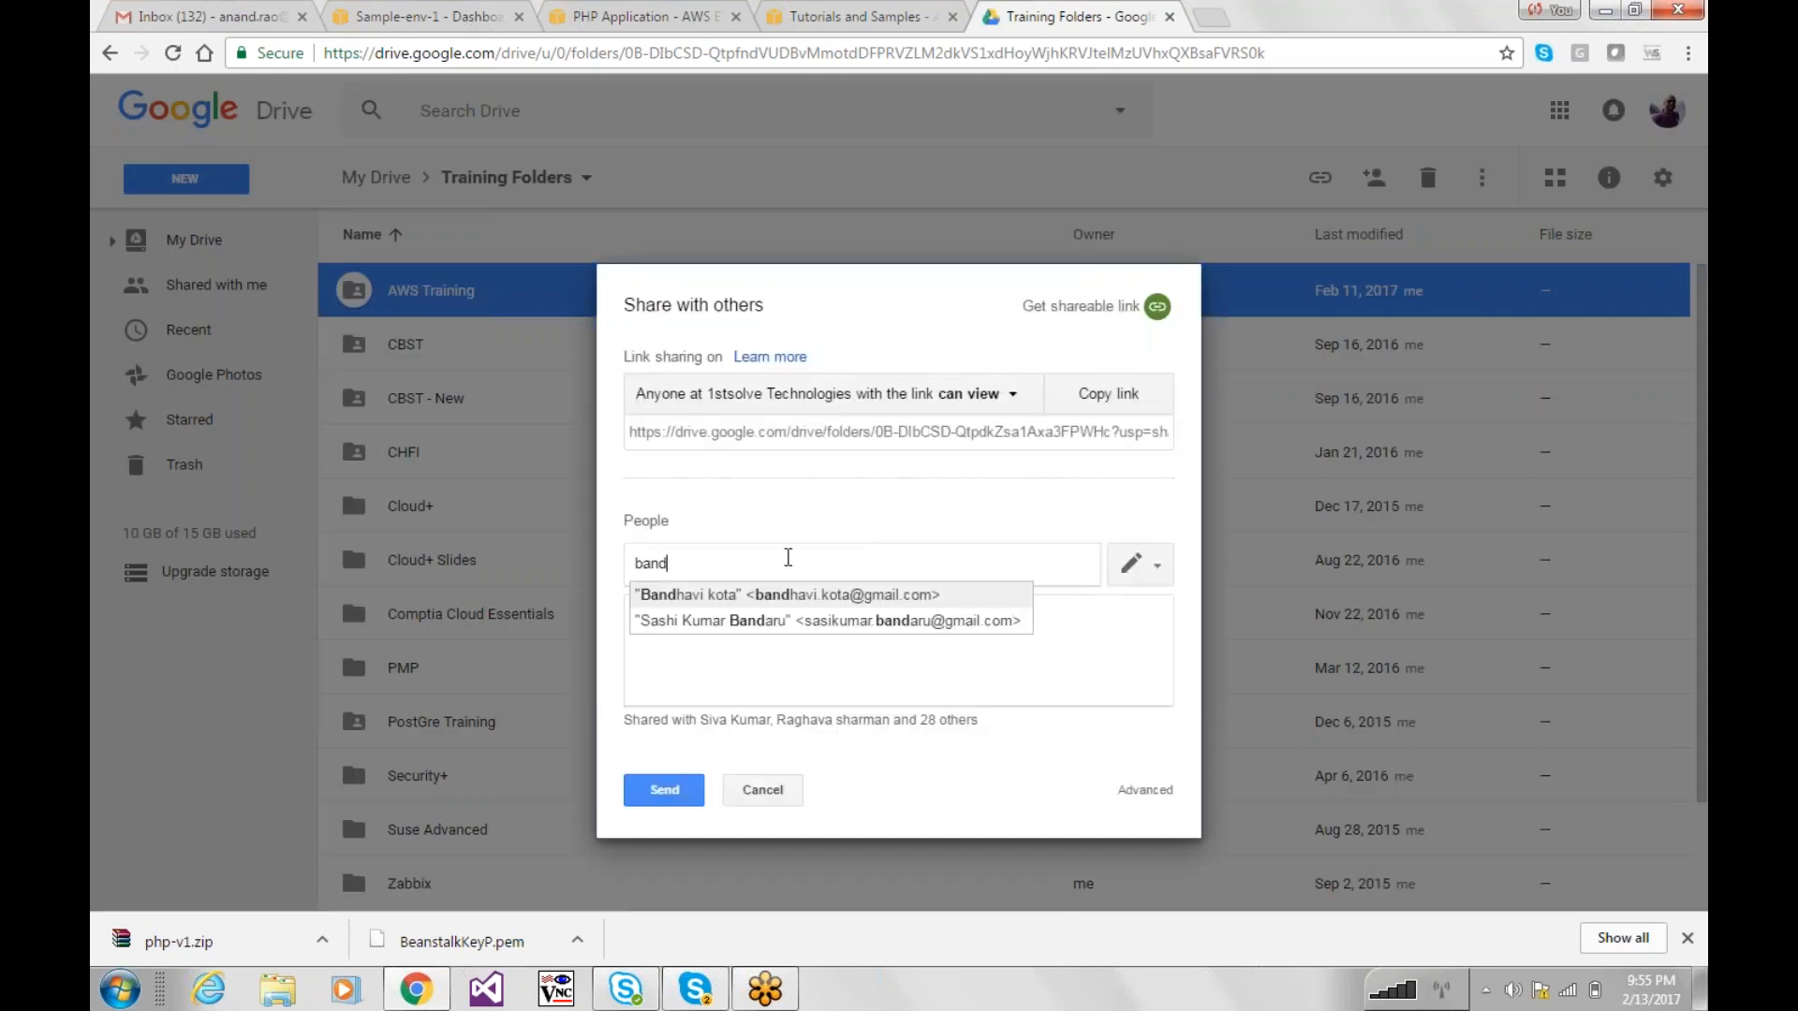
pyautogui.press('Return')
pyautogui.write('ritwika')
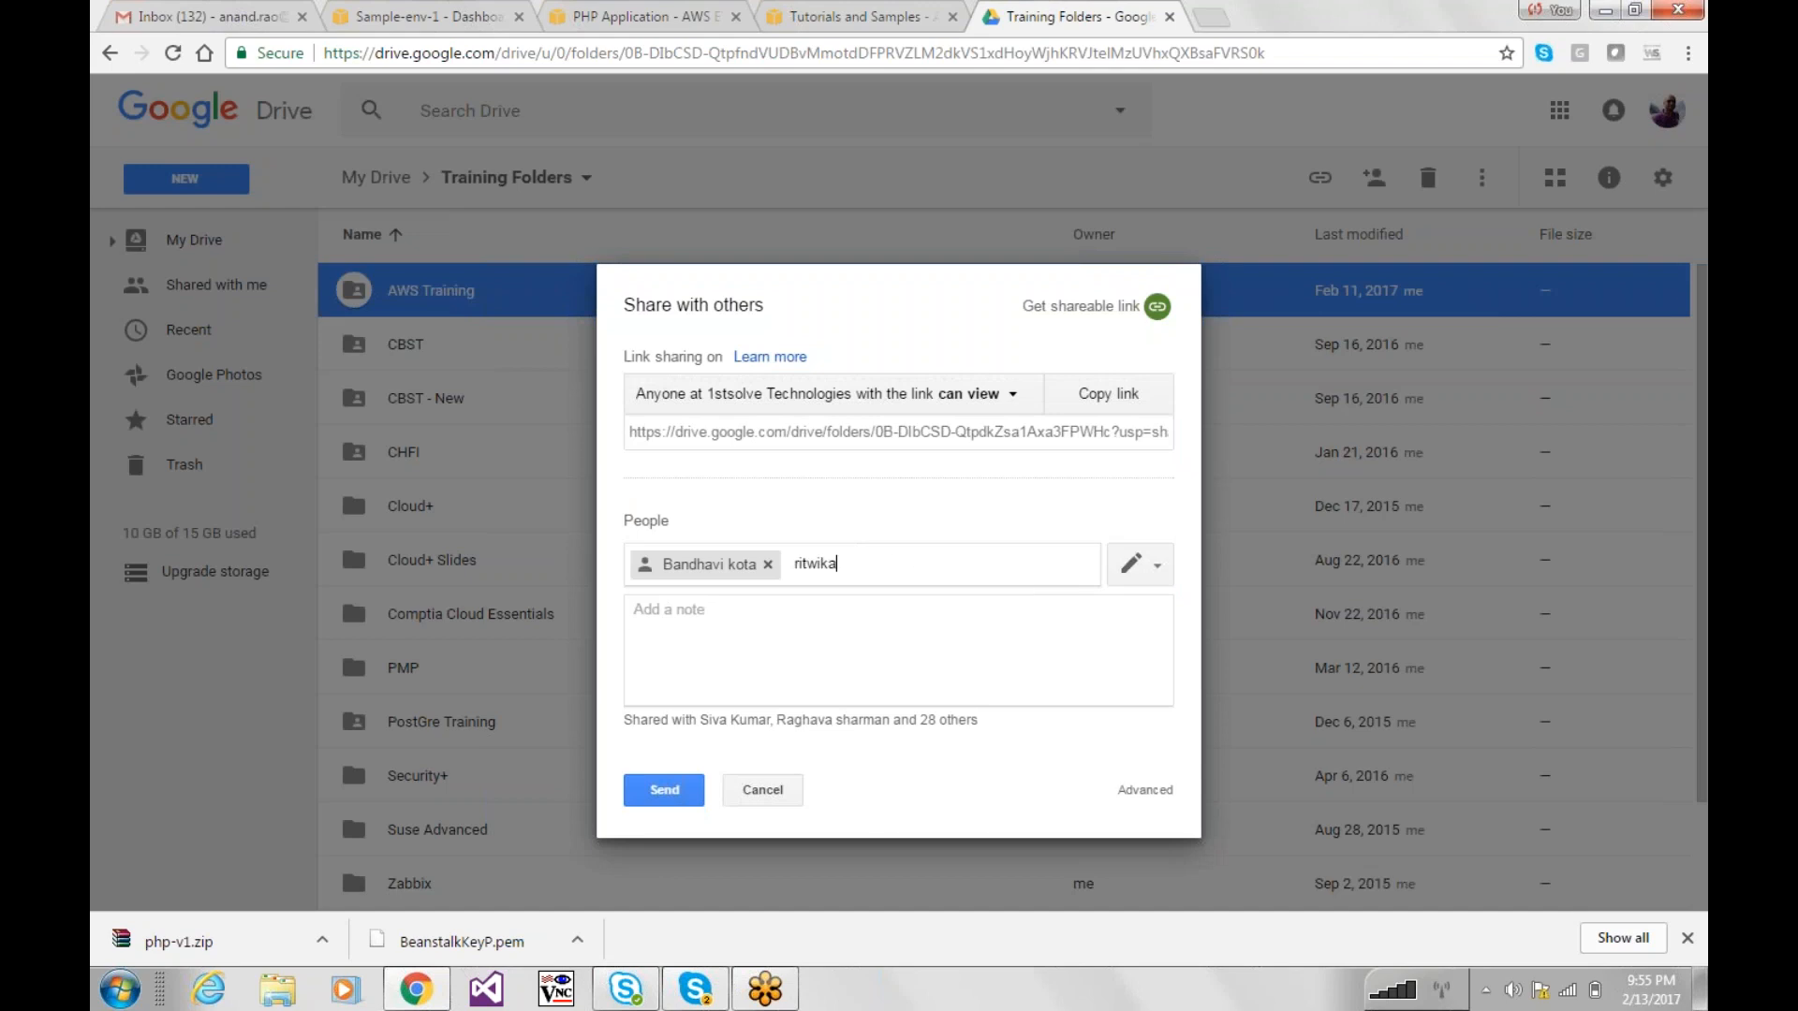
pyautogui.press('BackSpace')
pyautogui.press('BackSpace')
pyautogui.press('BackSpace')
pyautogui.press('BackSpace')
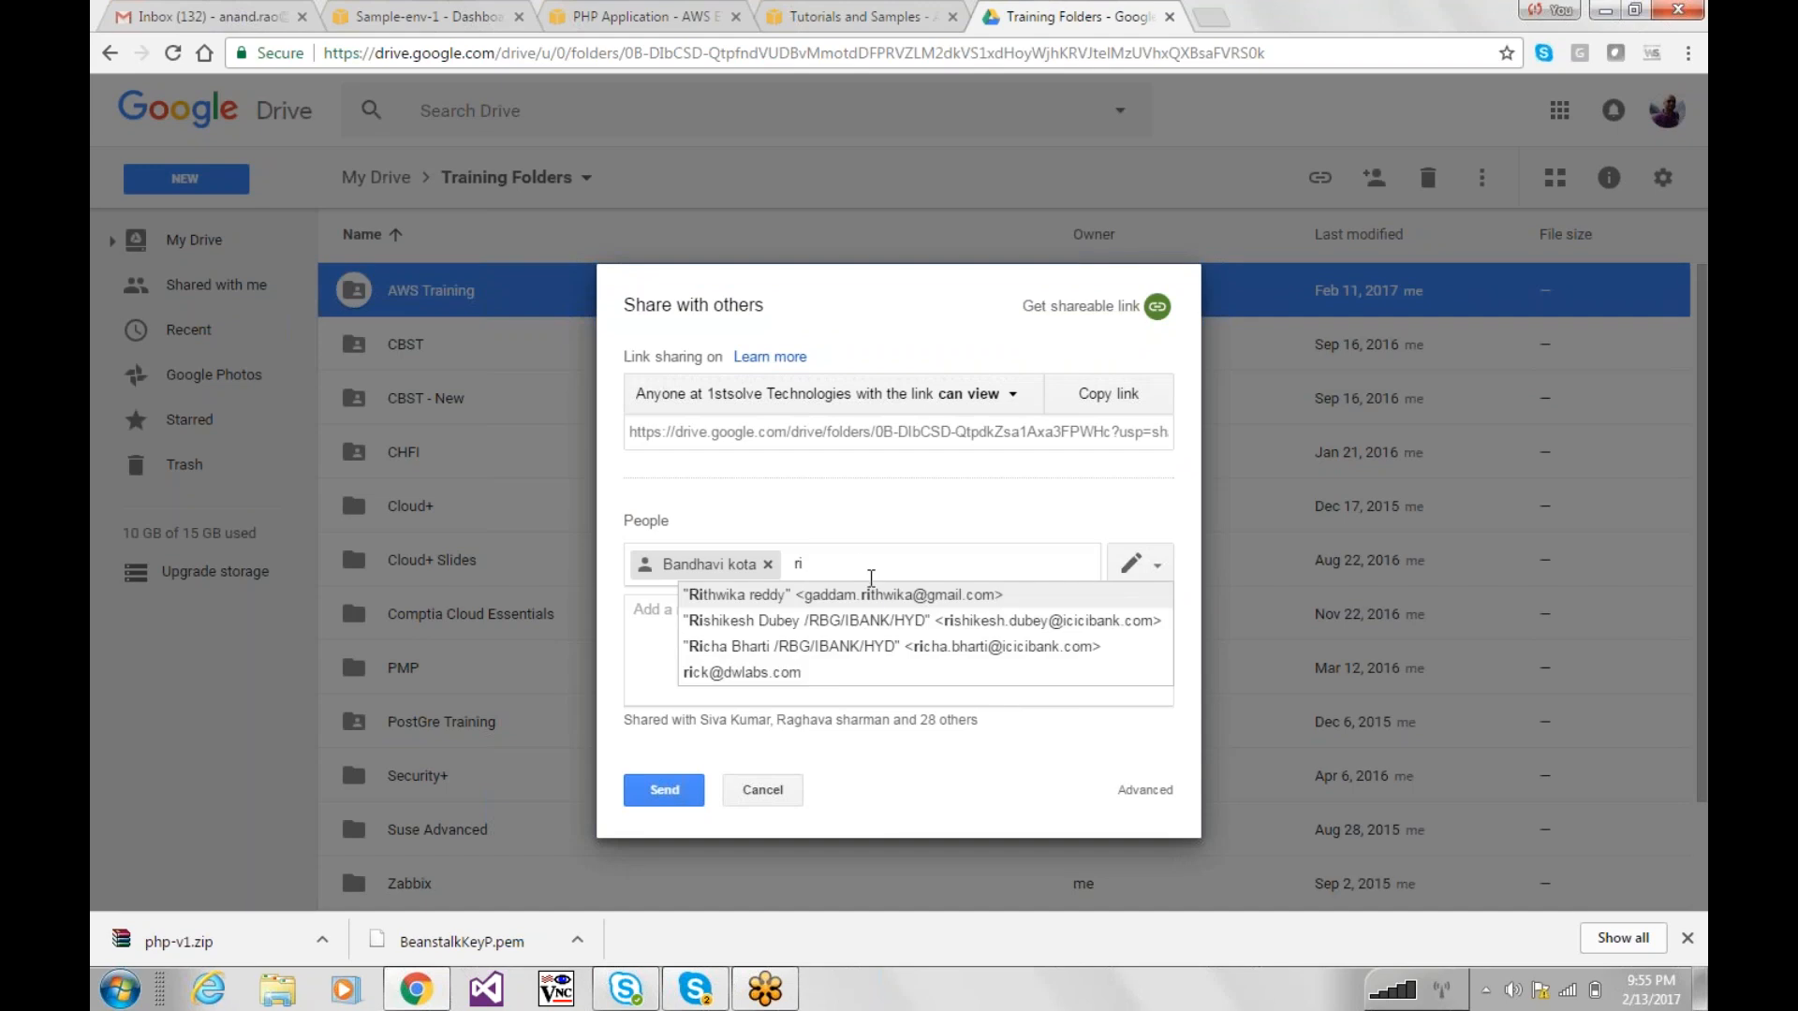
pyautogui.click(871, 596)
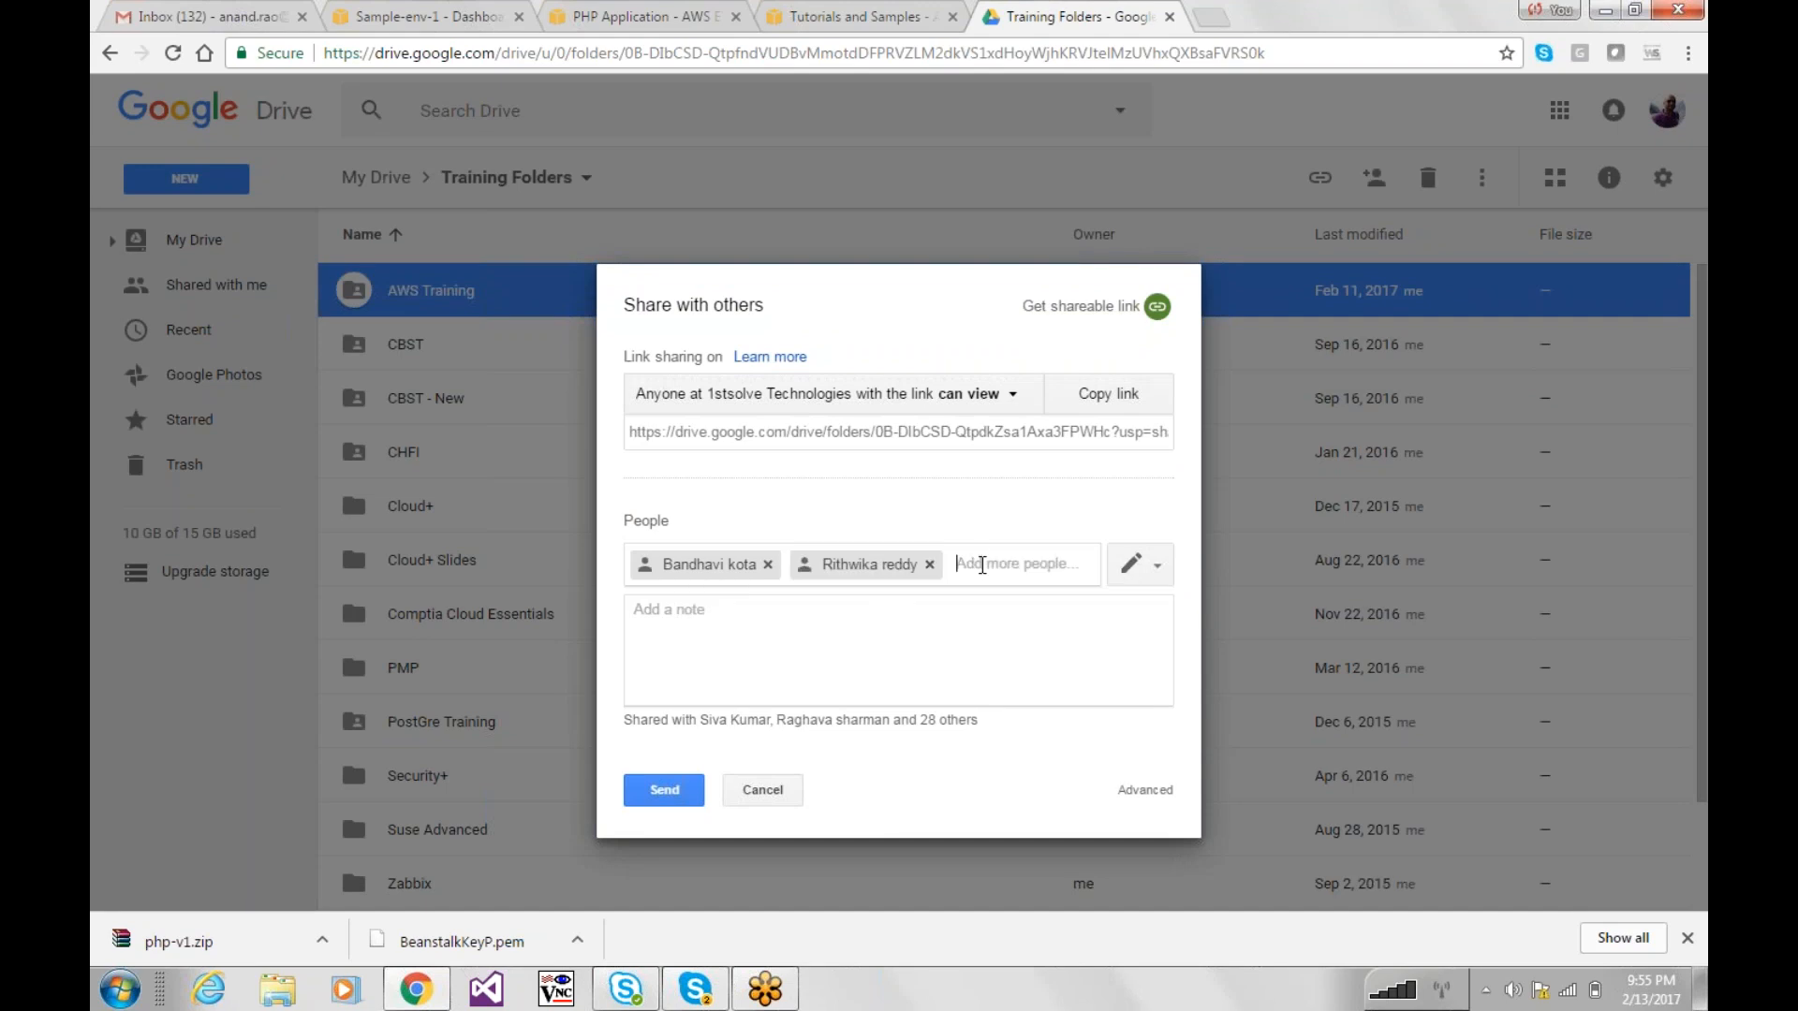
# Step: Add two more recipients to the AWS Training folder share from the suggested contacts
pyautogui.write('uday')
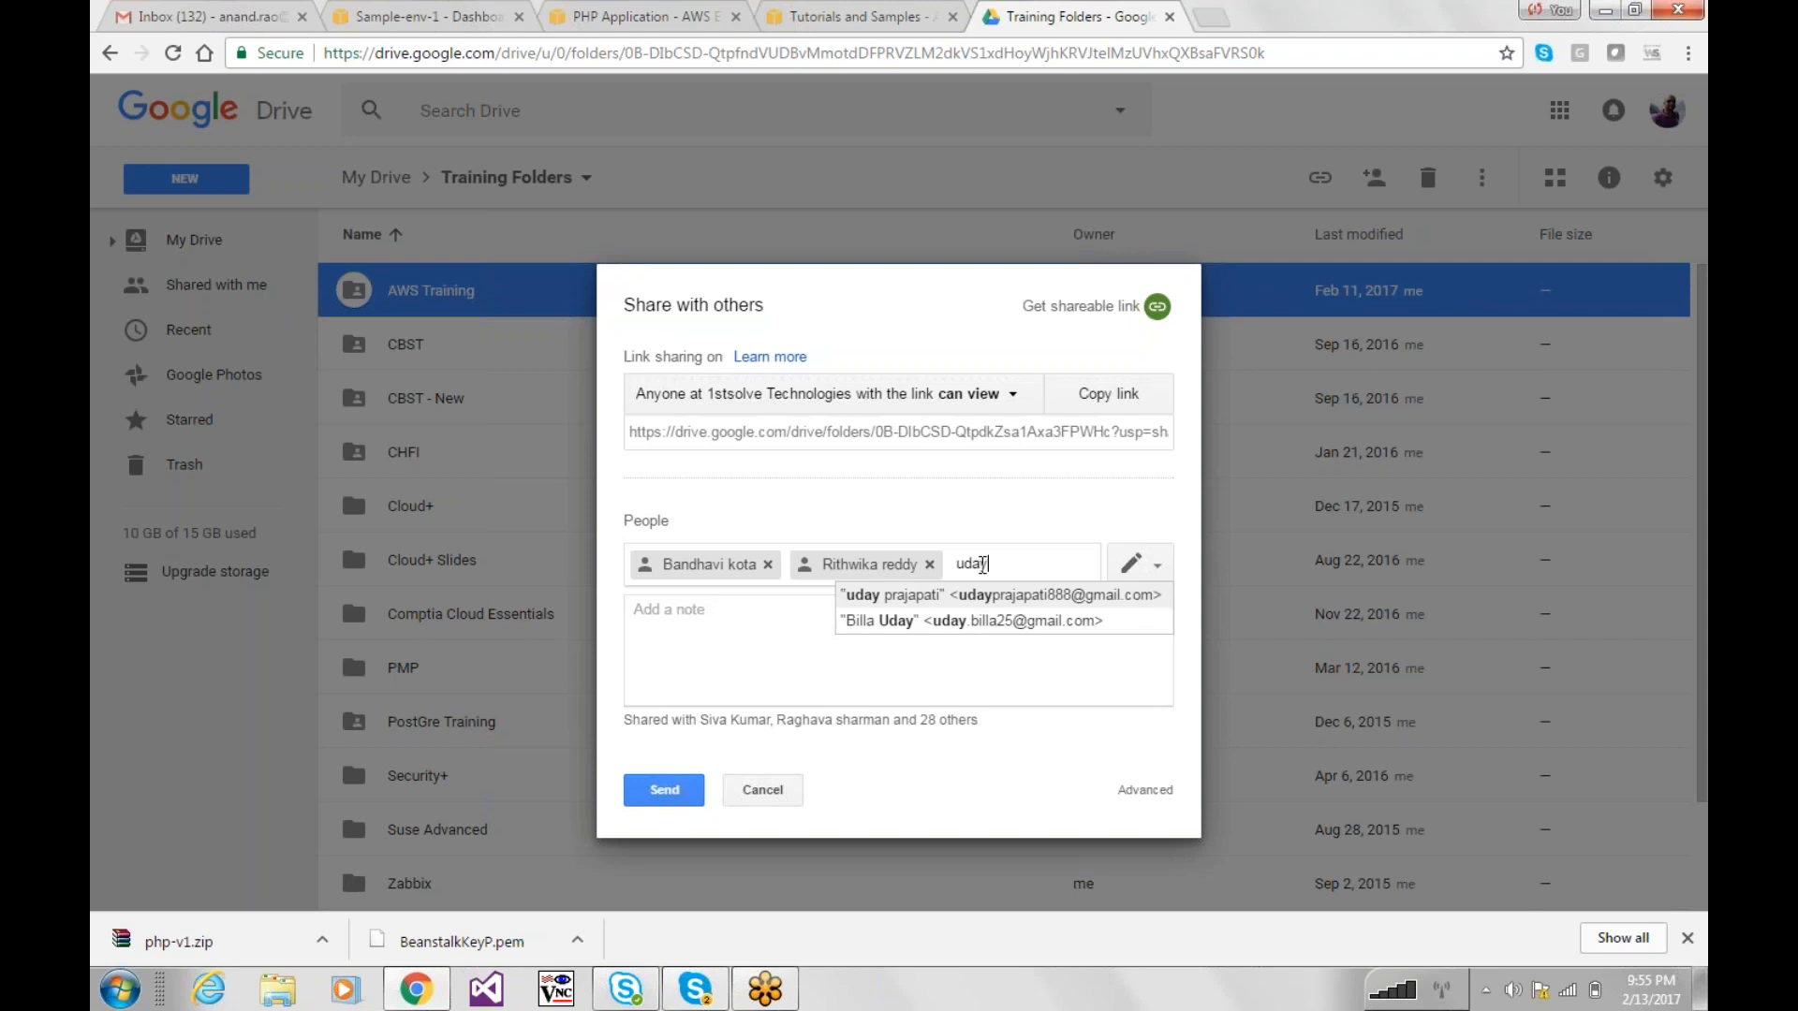
pyautogui.press('Down')
pyautogui.press('Return')
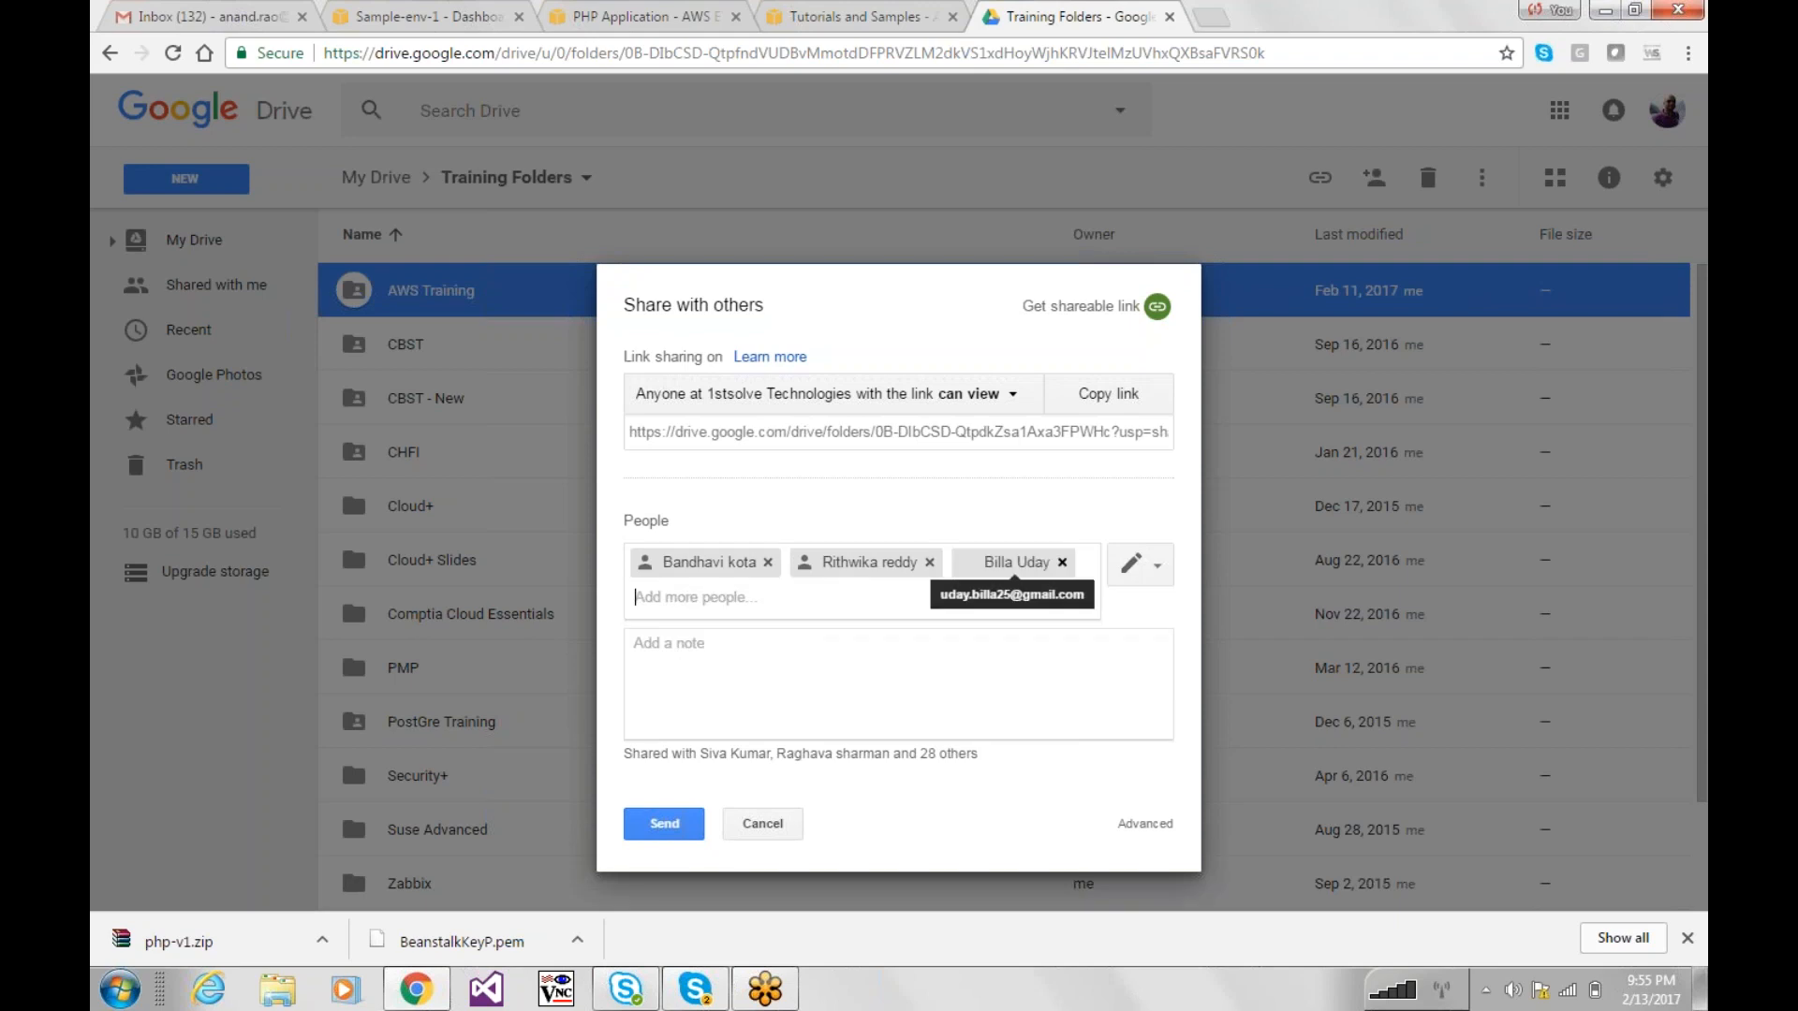
pyautogui.write('vivek')
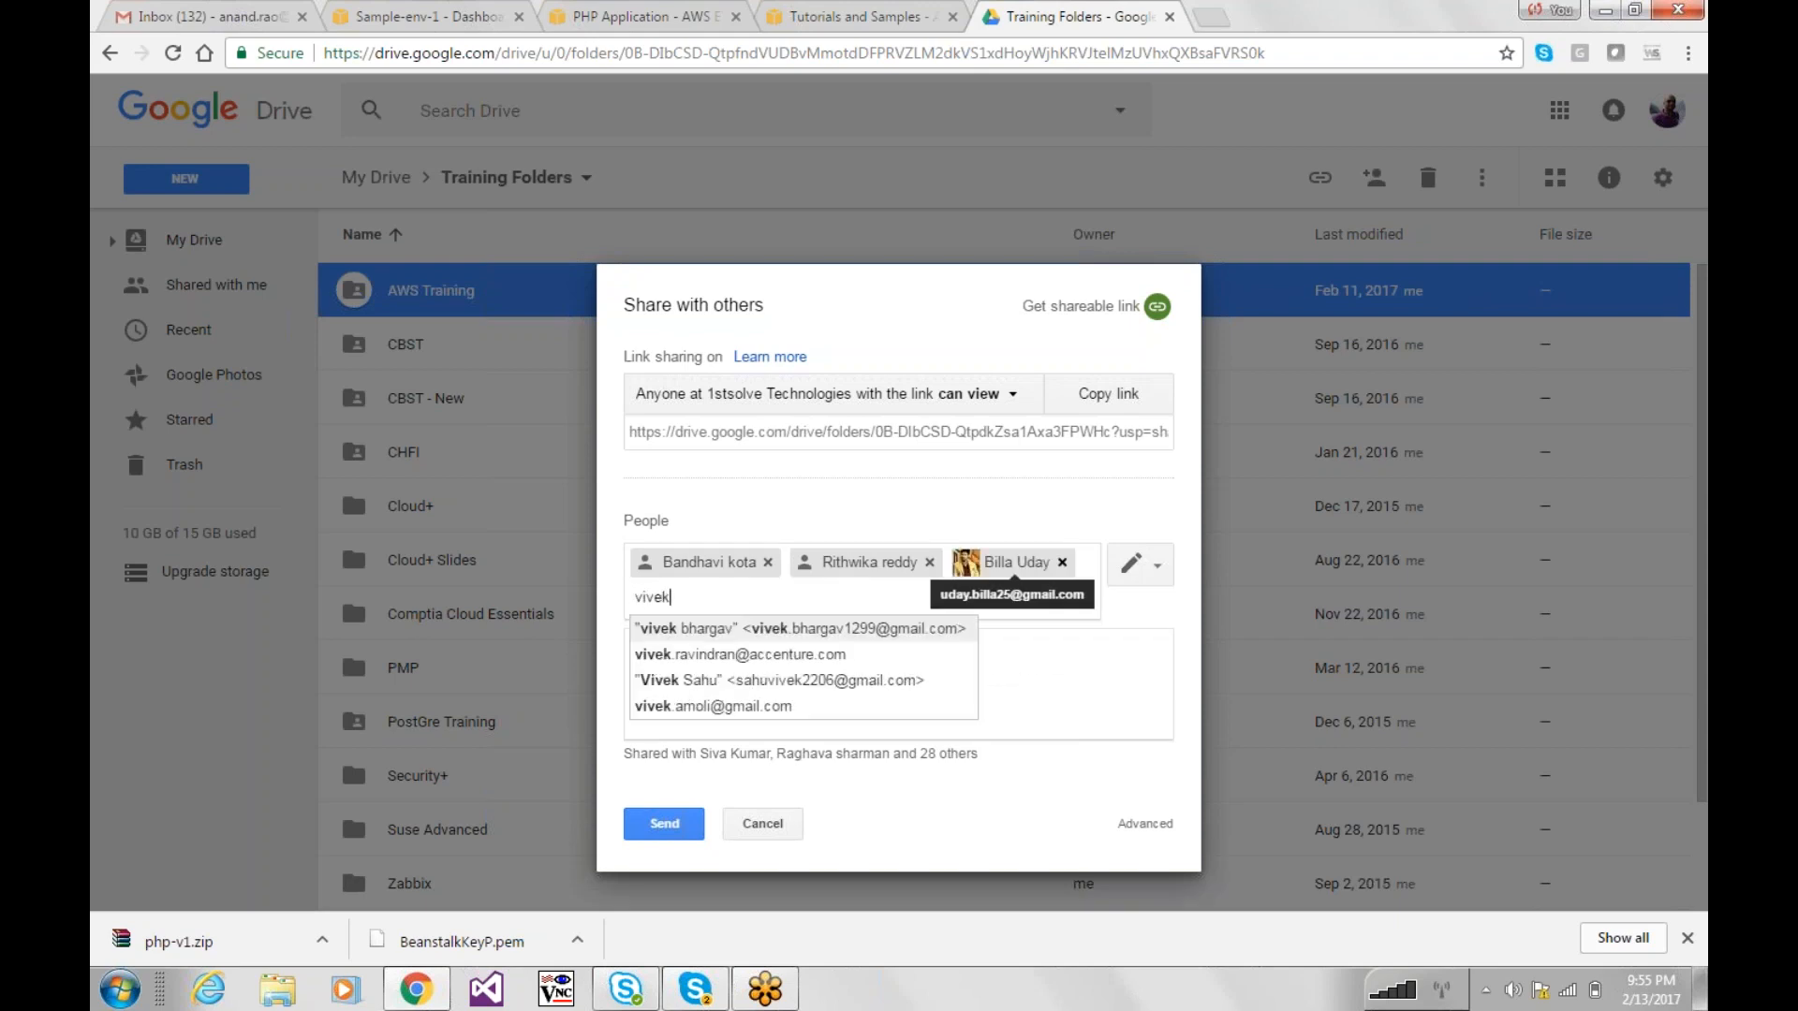
pyautogui.press('Return')
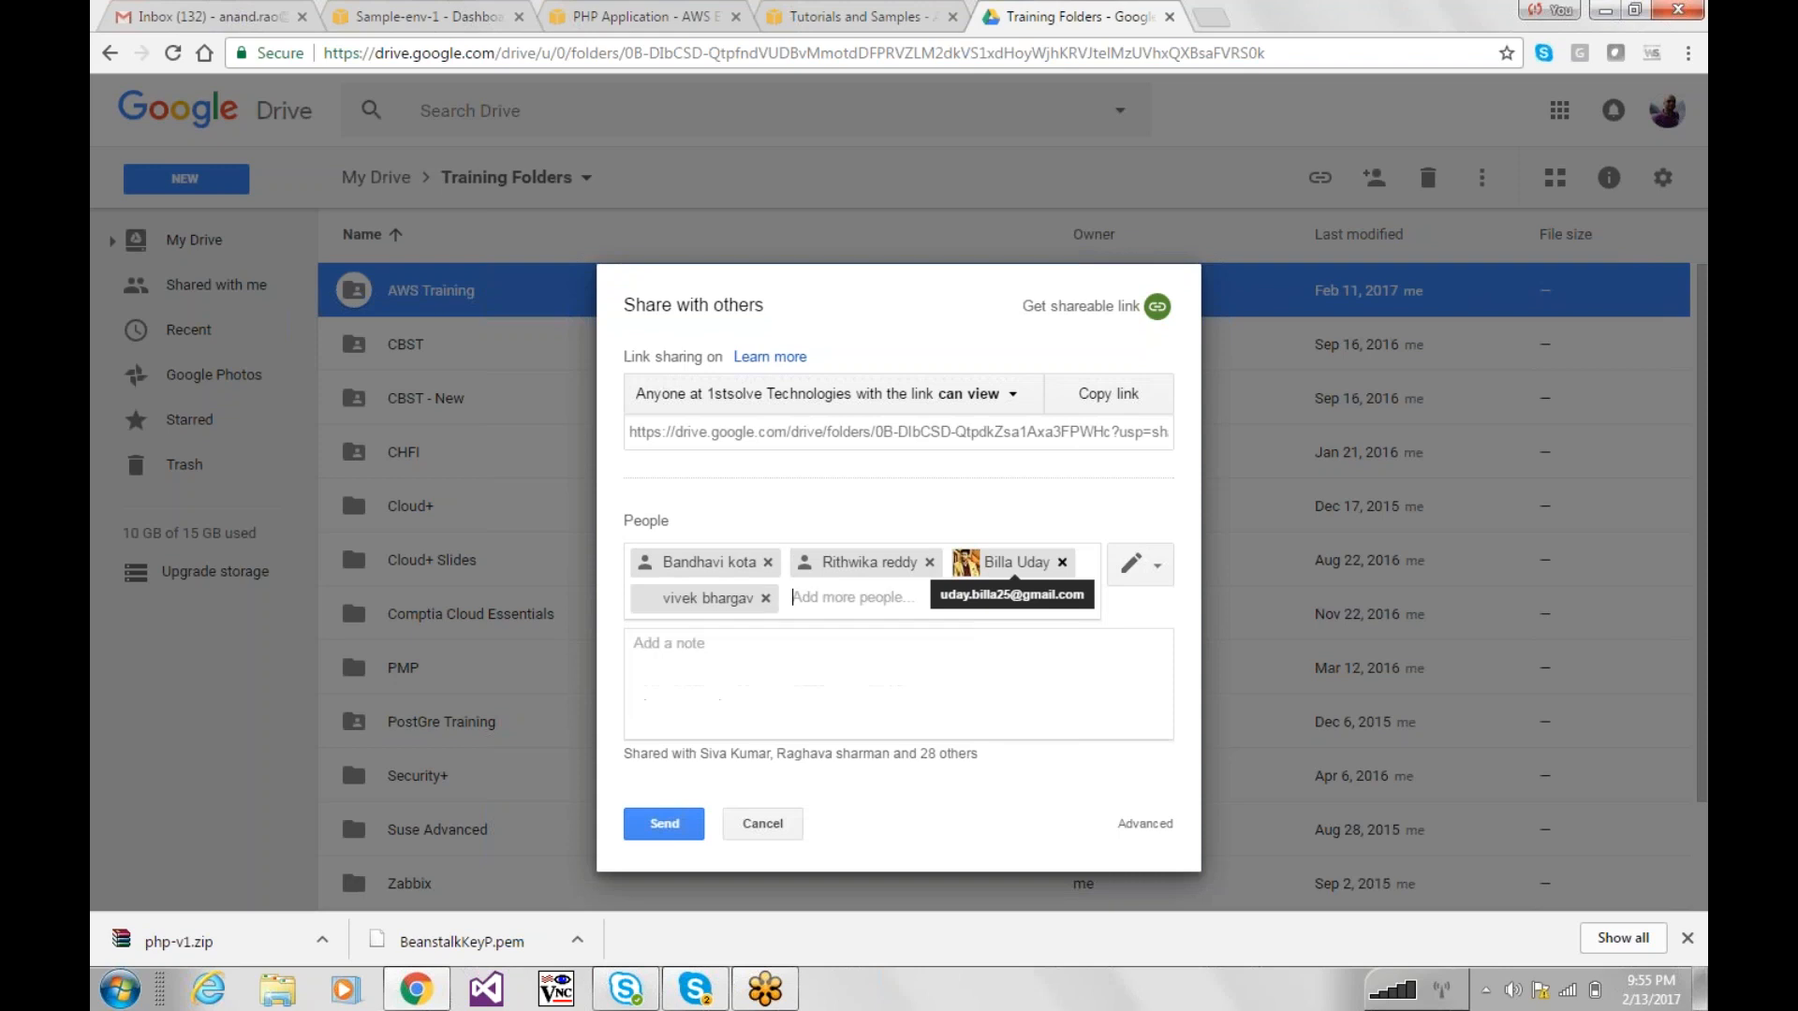
# Step: Give the new recipients view-only access, send the invitation and confirm sharing outside the organization
pyautogui.click(1140, 565)
pyautogui.click(1002, 651)
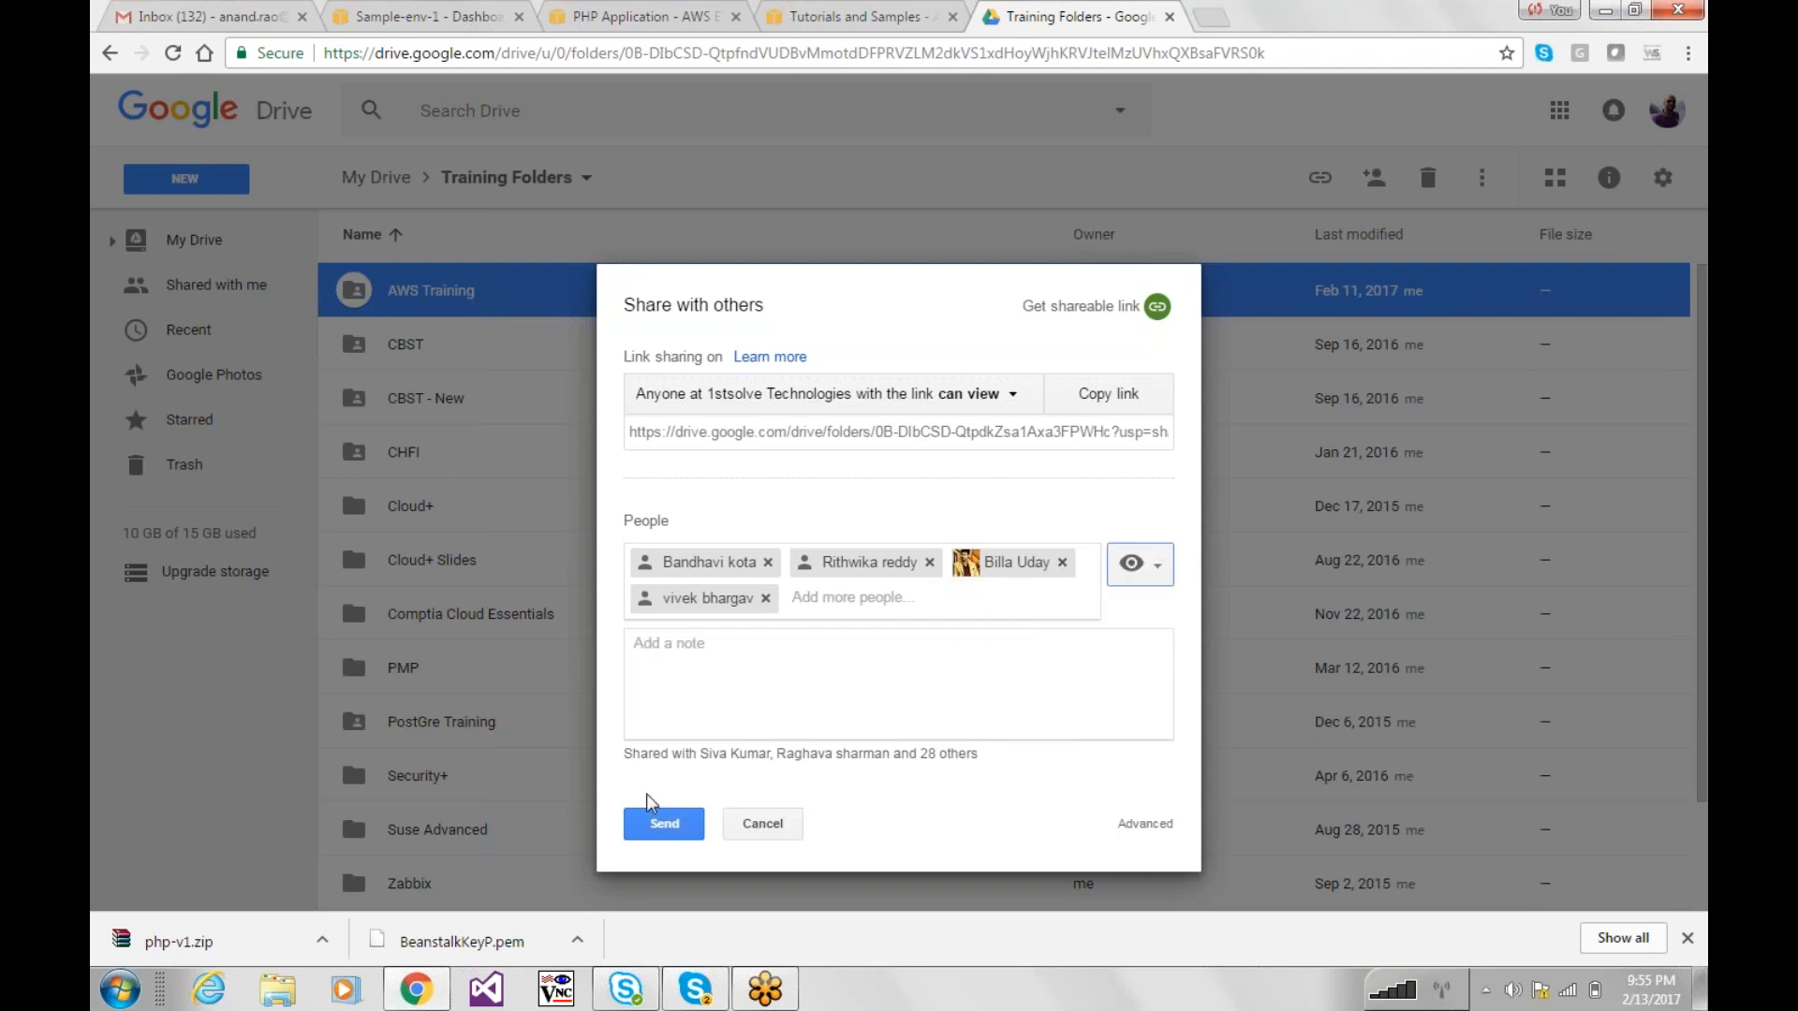
pyautogui.click(645, 831)
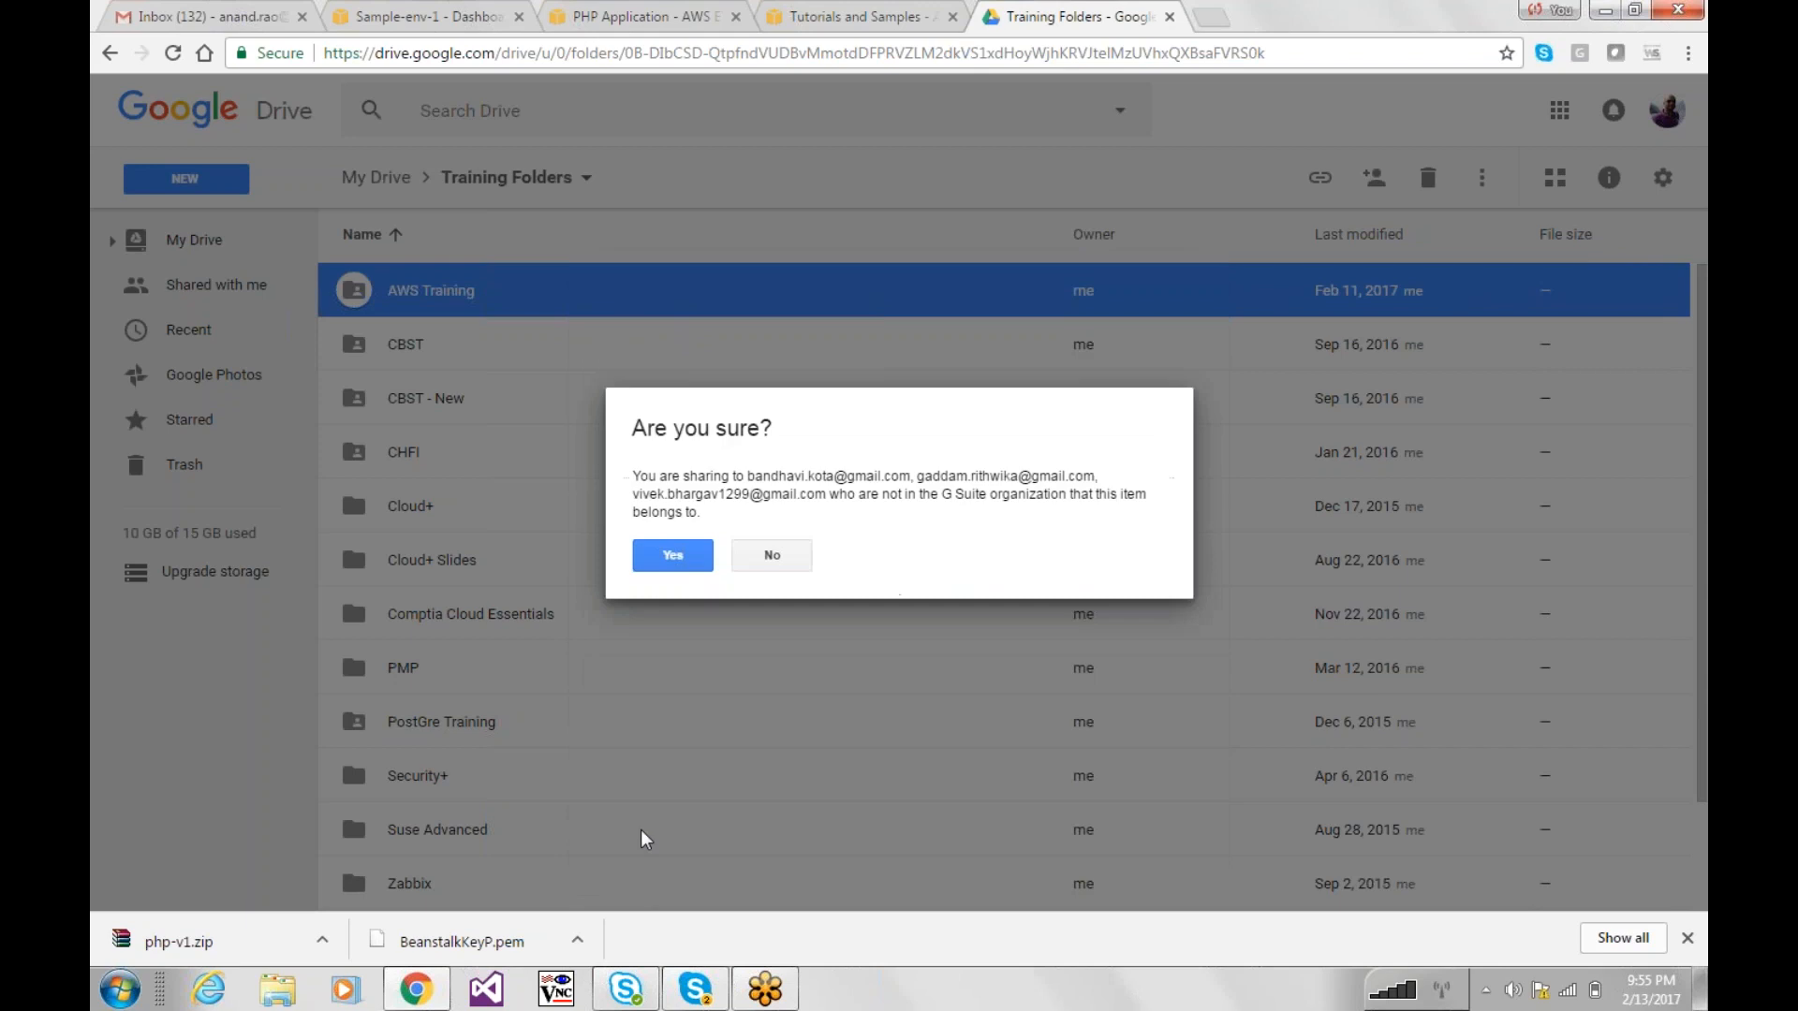
pyautogui.click(671, 555)
# Step: Return to the open PHP Application page of Sample-env-1
pyautogui.click(694, 13)
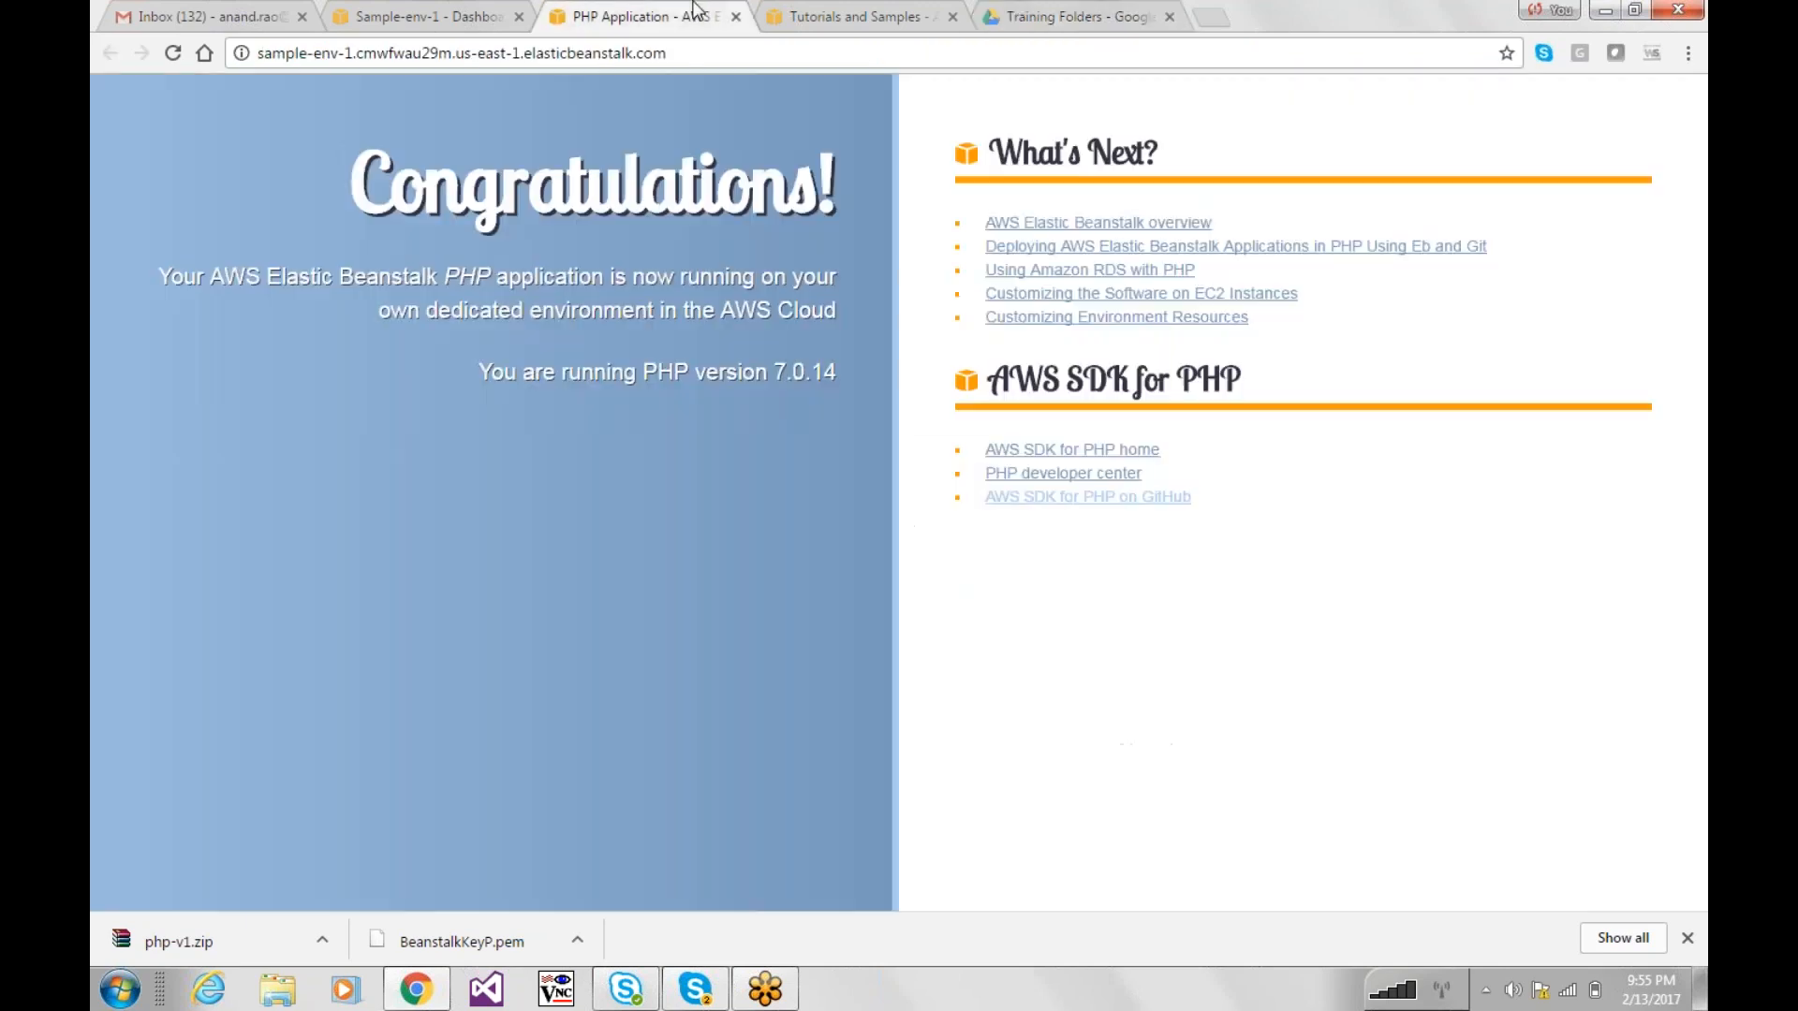